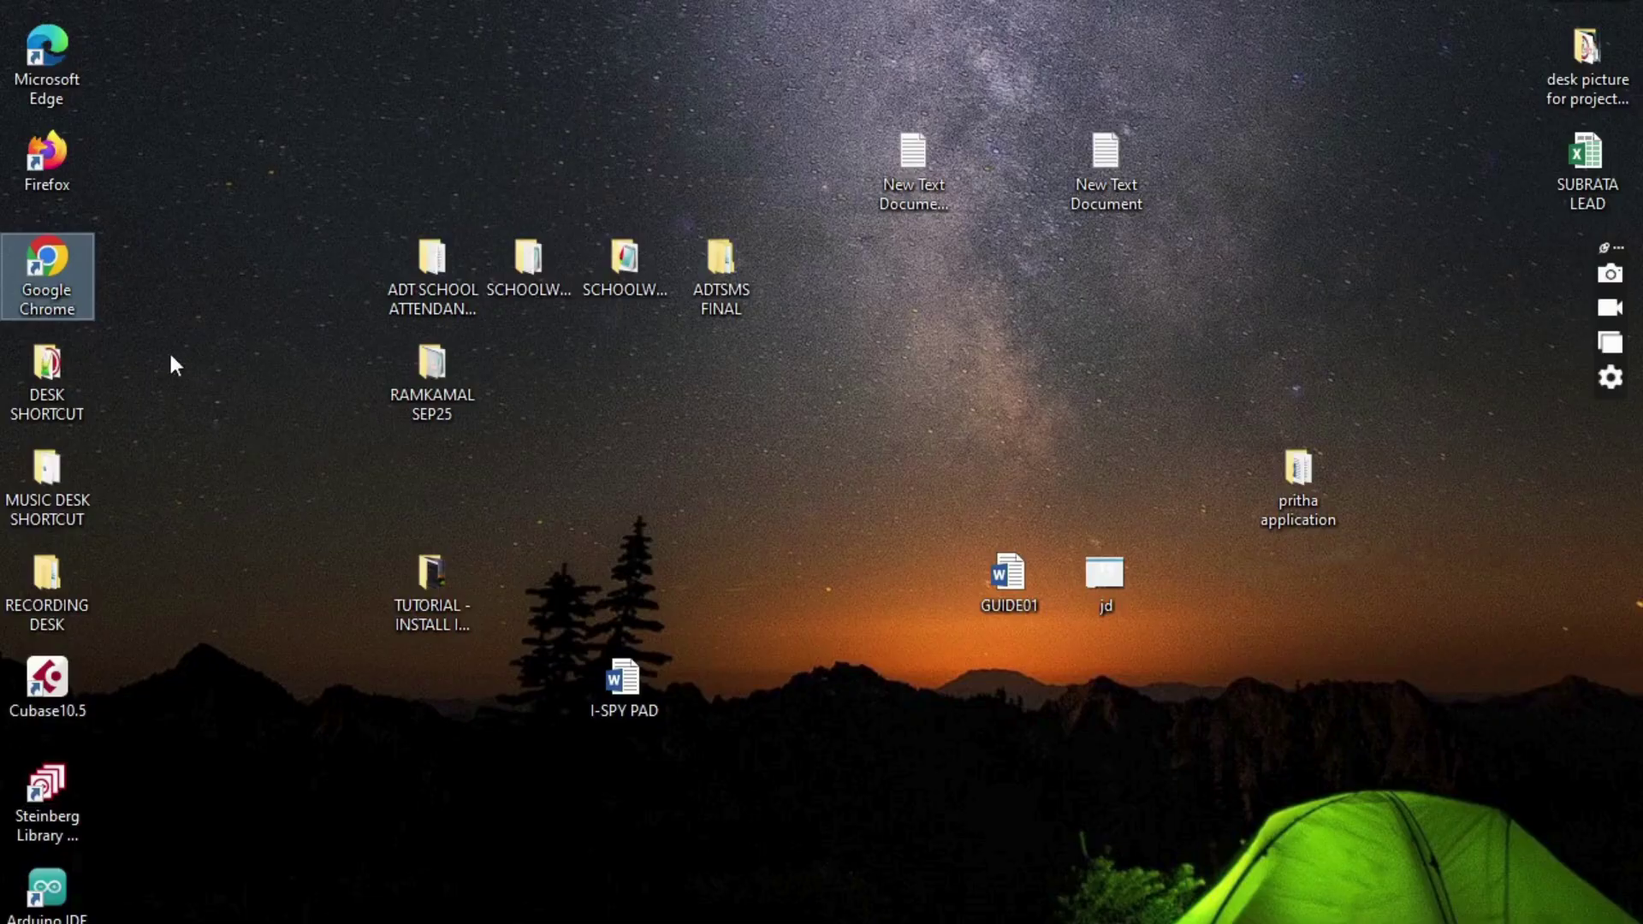
# - Launch Chrome and open the ADT Automatic School Attendance System site from the 'ad' address suggestion
pyautogui.doubleClick(50, 264)
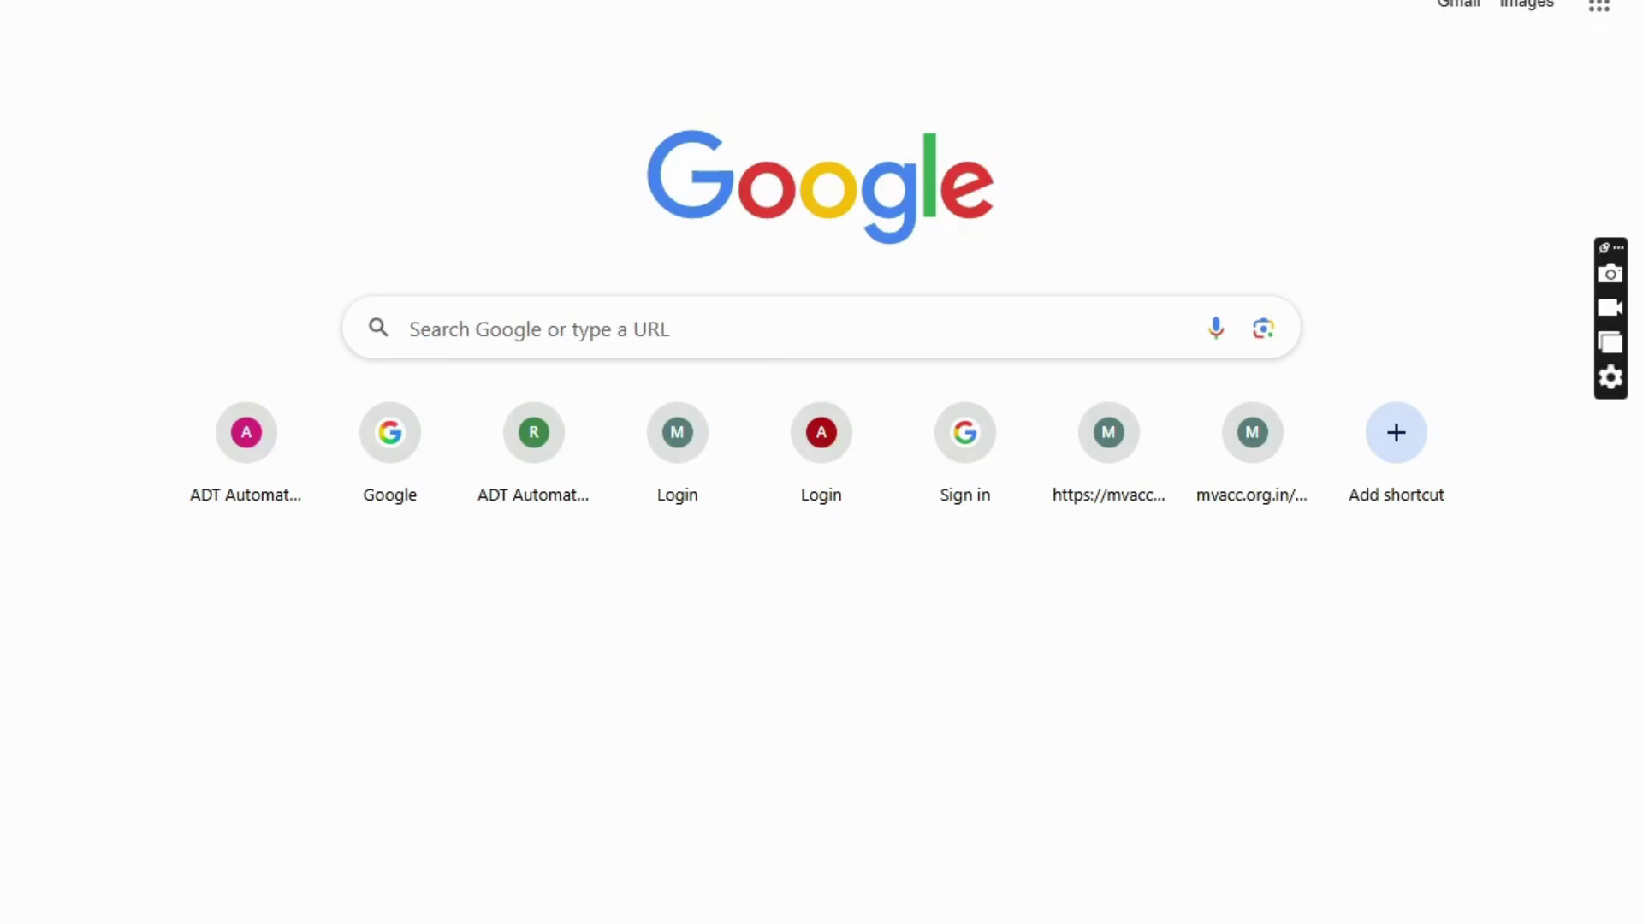
pyautogui.write('ad')
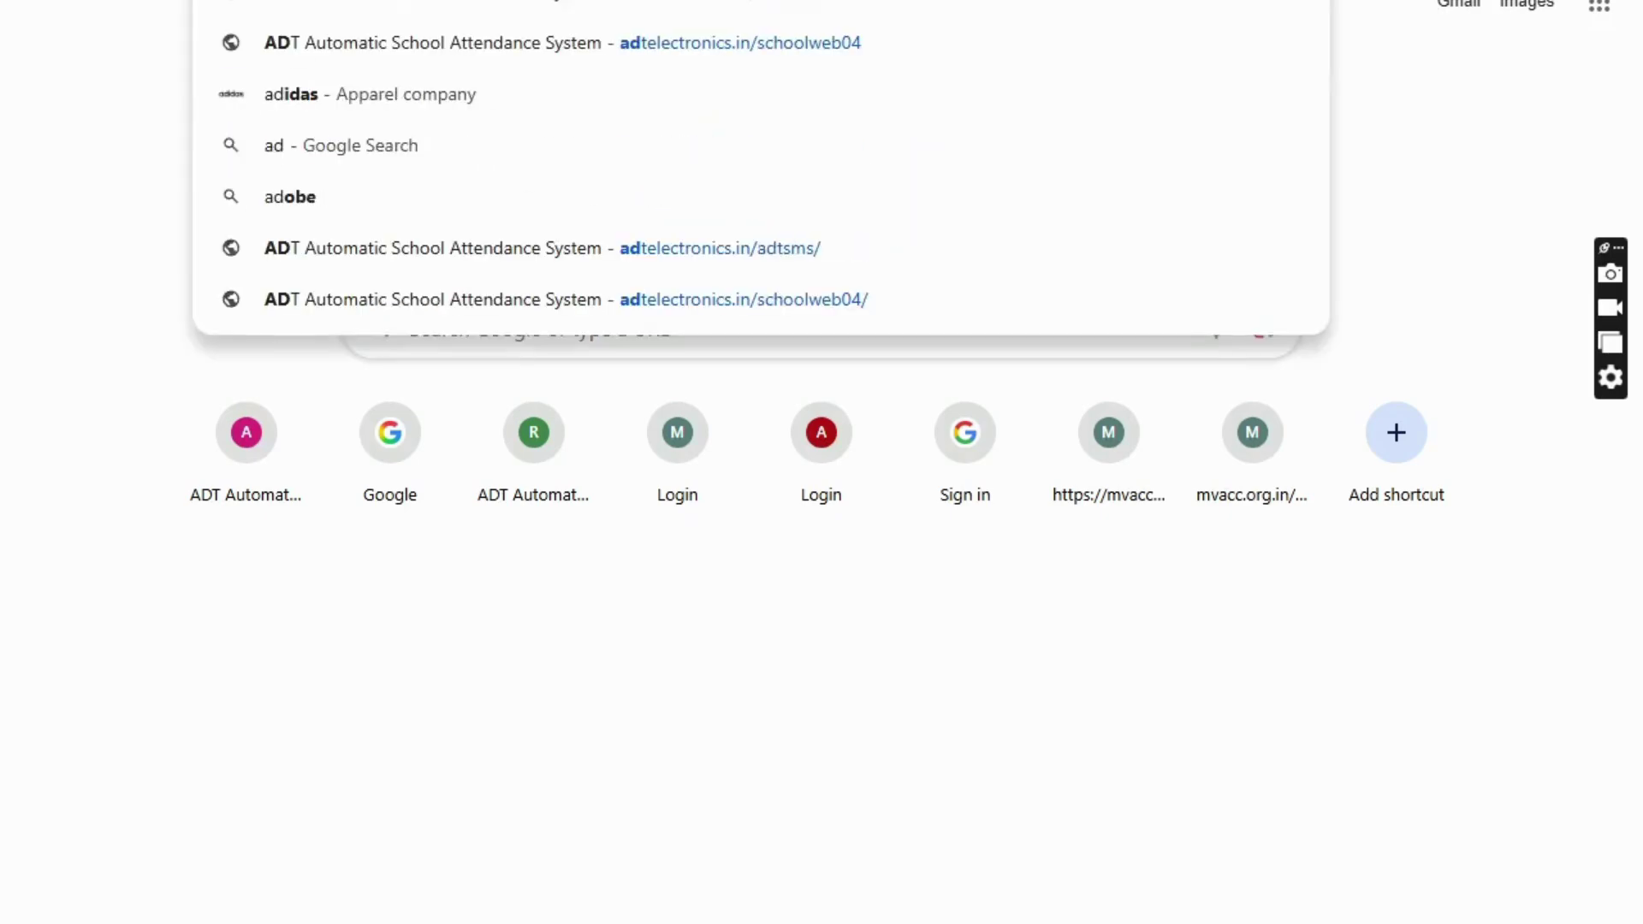
pyautogui.press('Return')
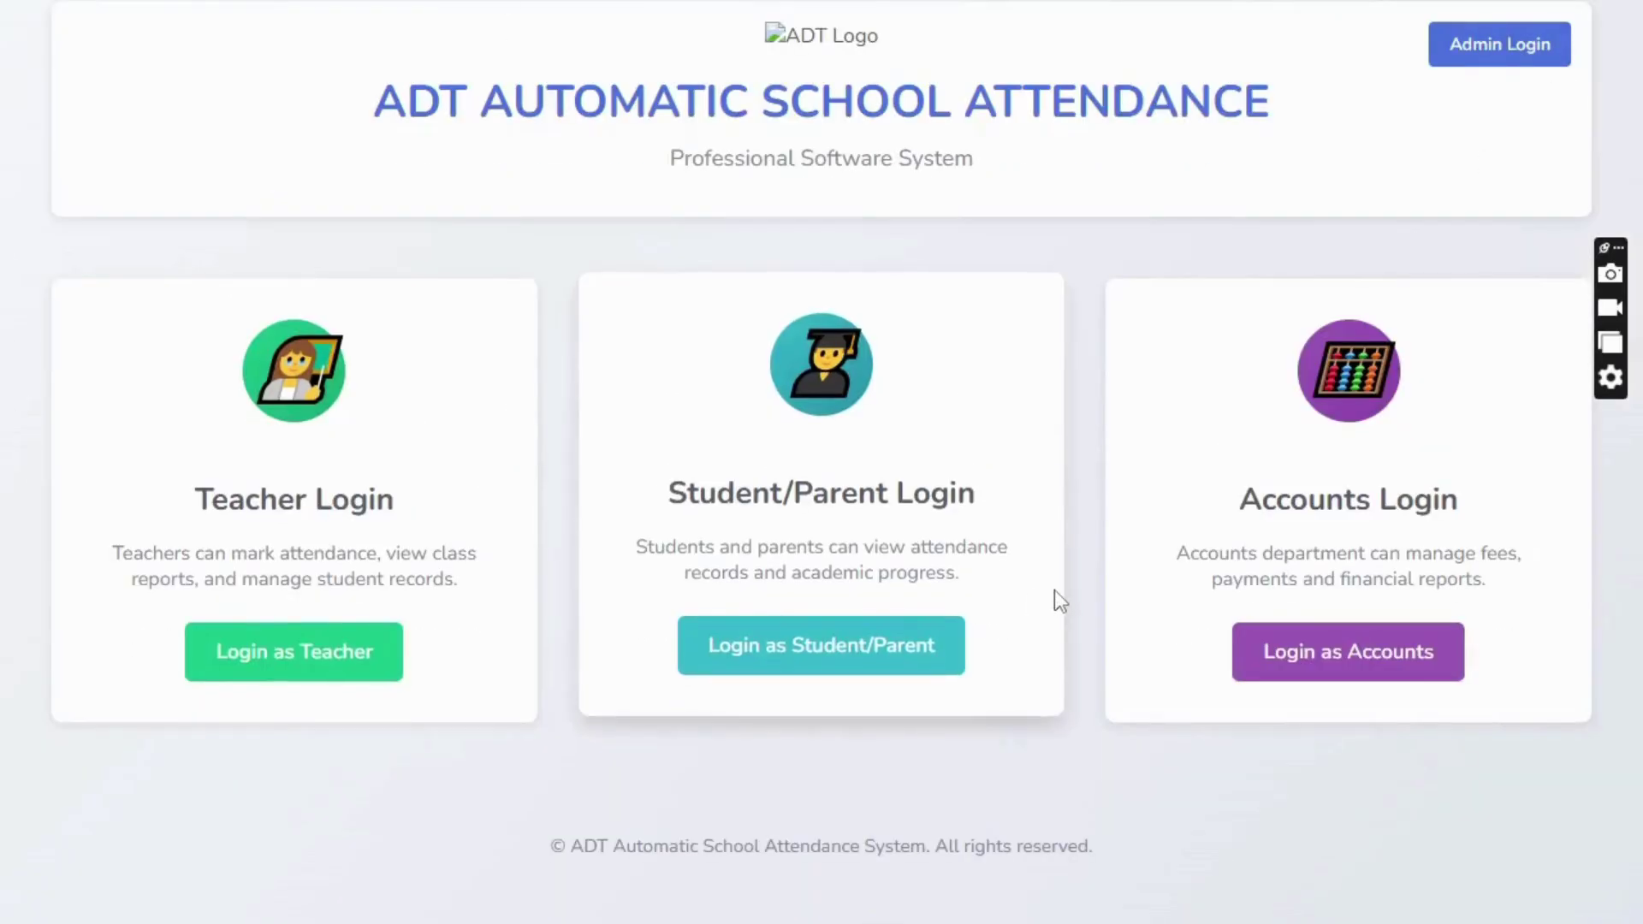
# - Go to the Admin Login page from the attendance system home page
pyautogui.click(1254, 645)
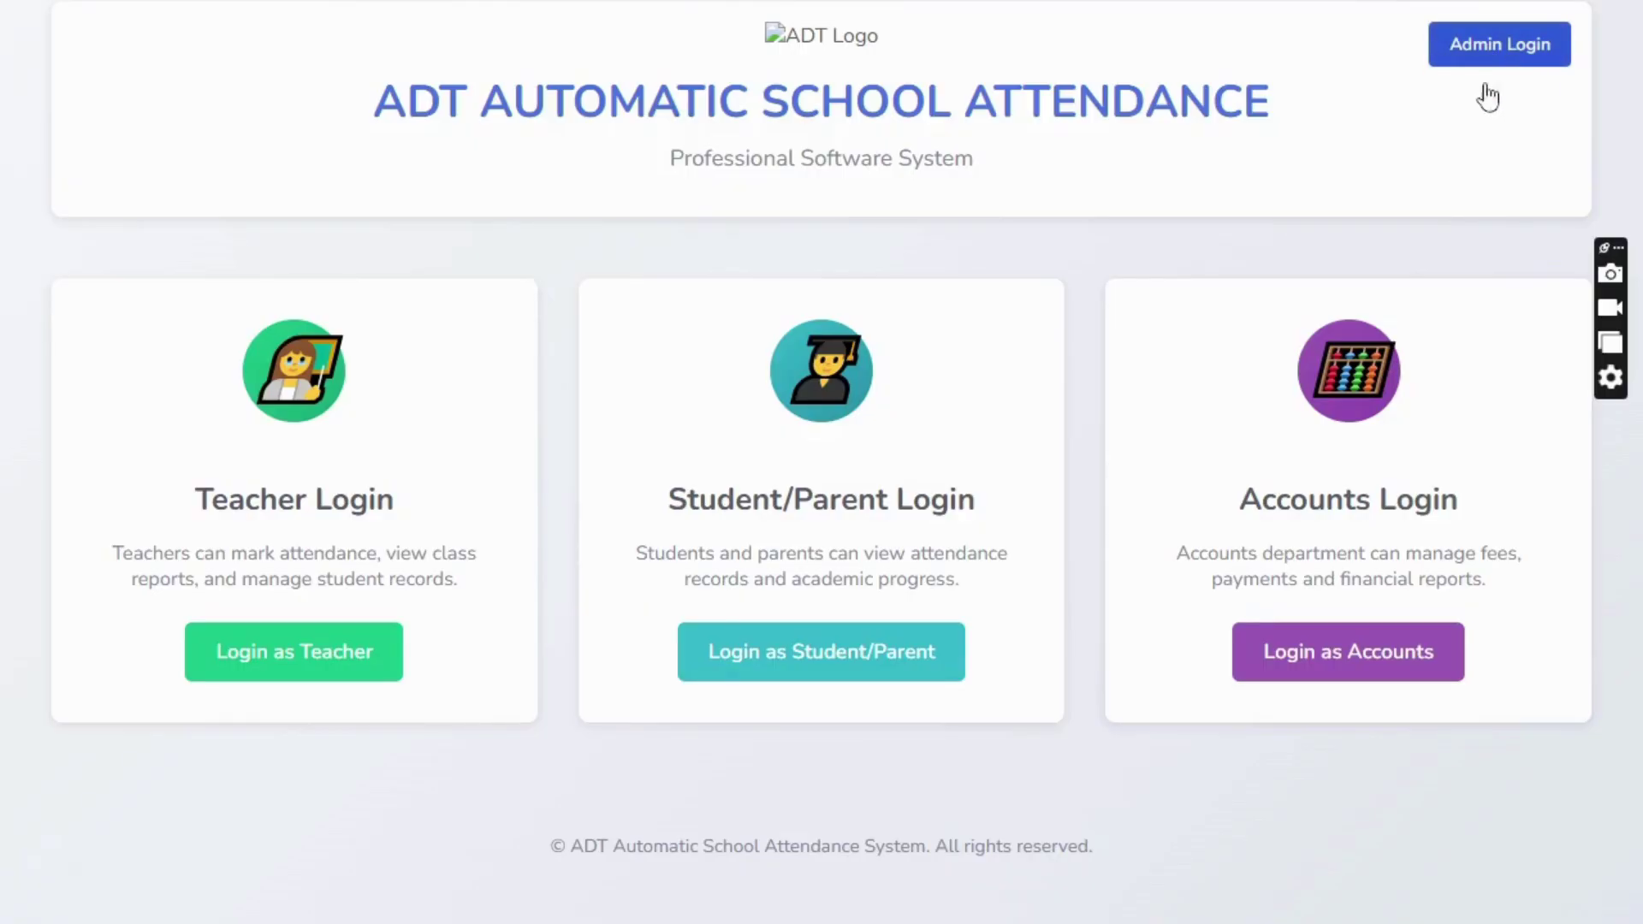
pyautogui.click(269, 677)
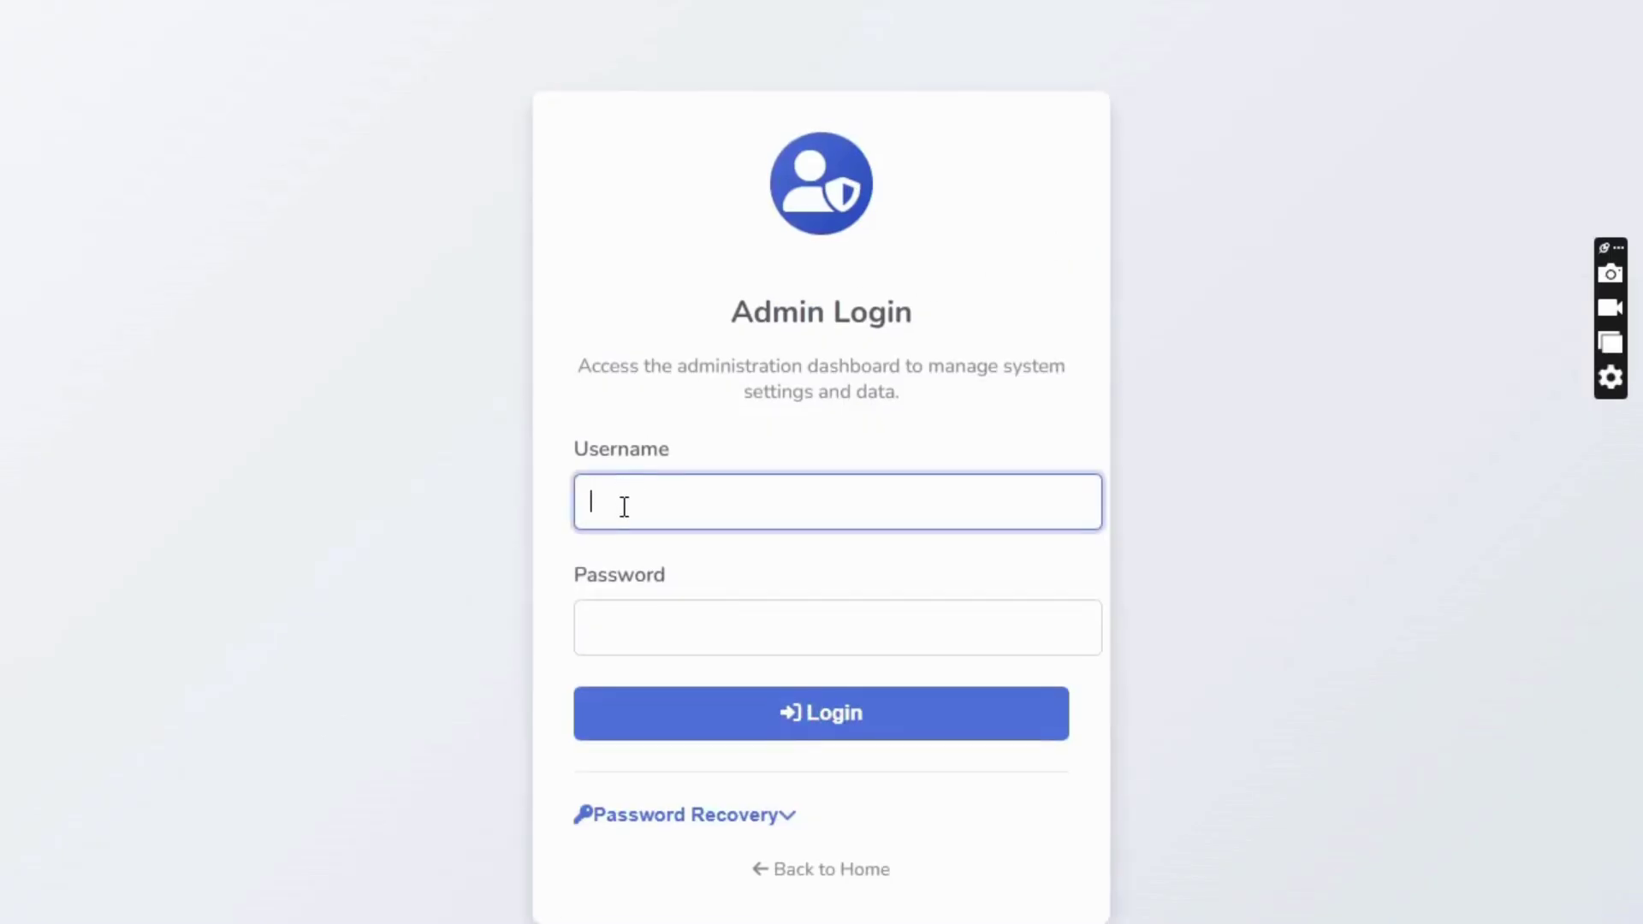
# - Log in with the admin username and account password to reach School Information
pyautogui.write('admin')
pyautogui.press('Tab')
pyautogui.write('1234')
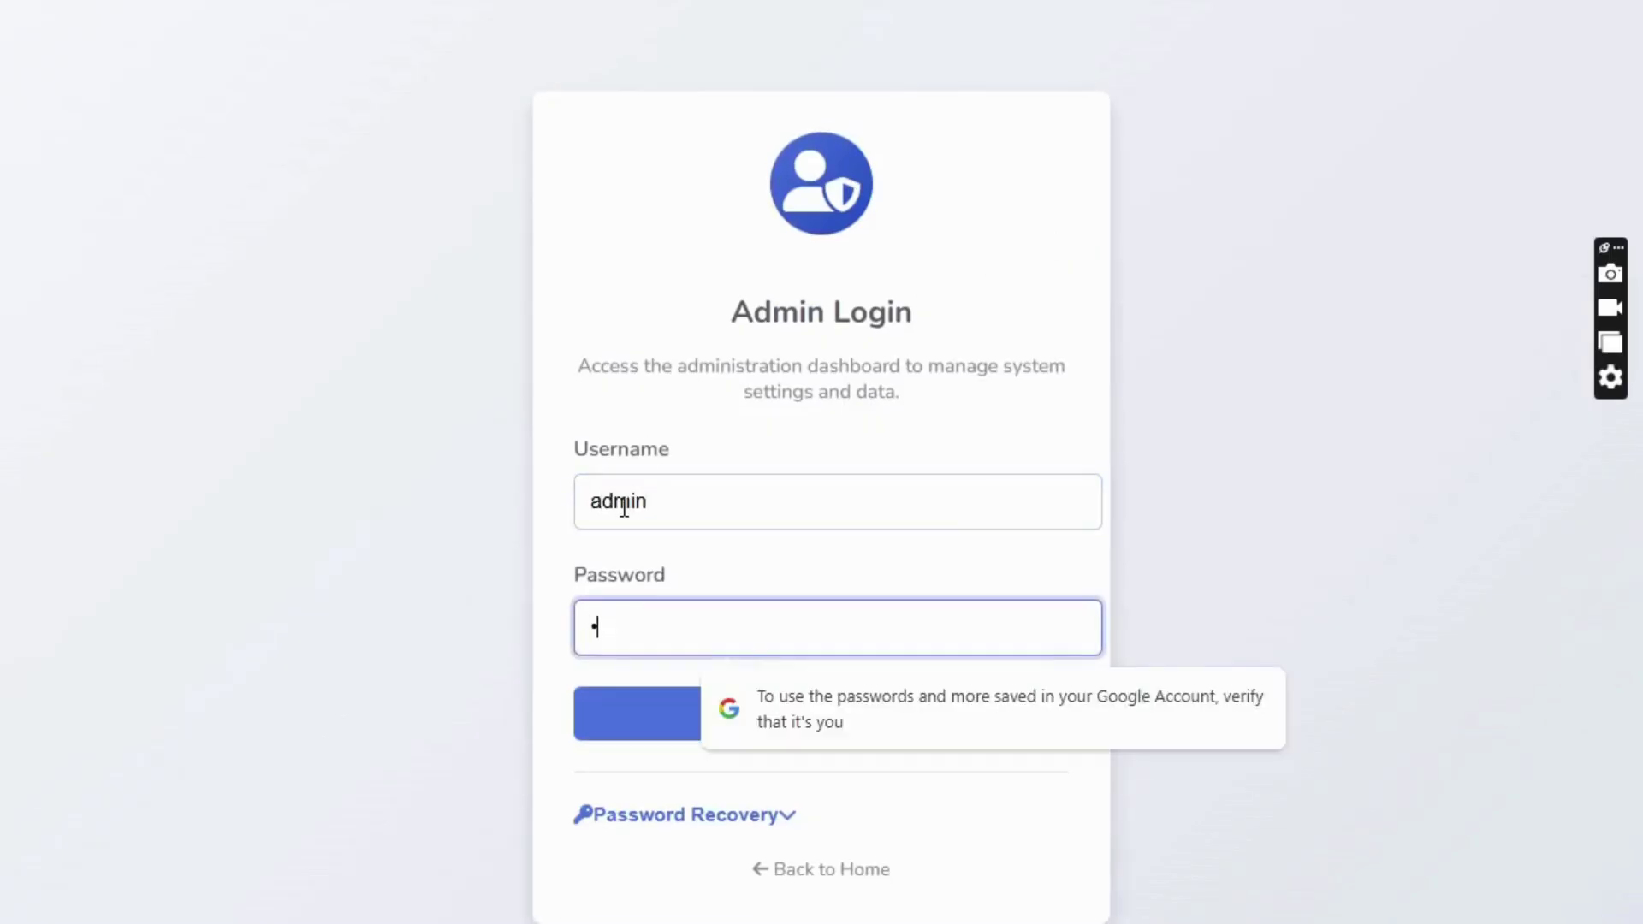
pyautogui.write('5678910')
pyautogui.press('Return')
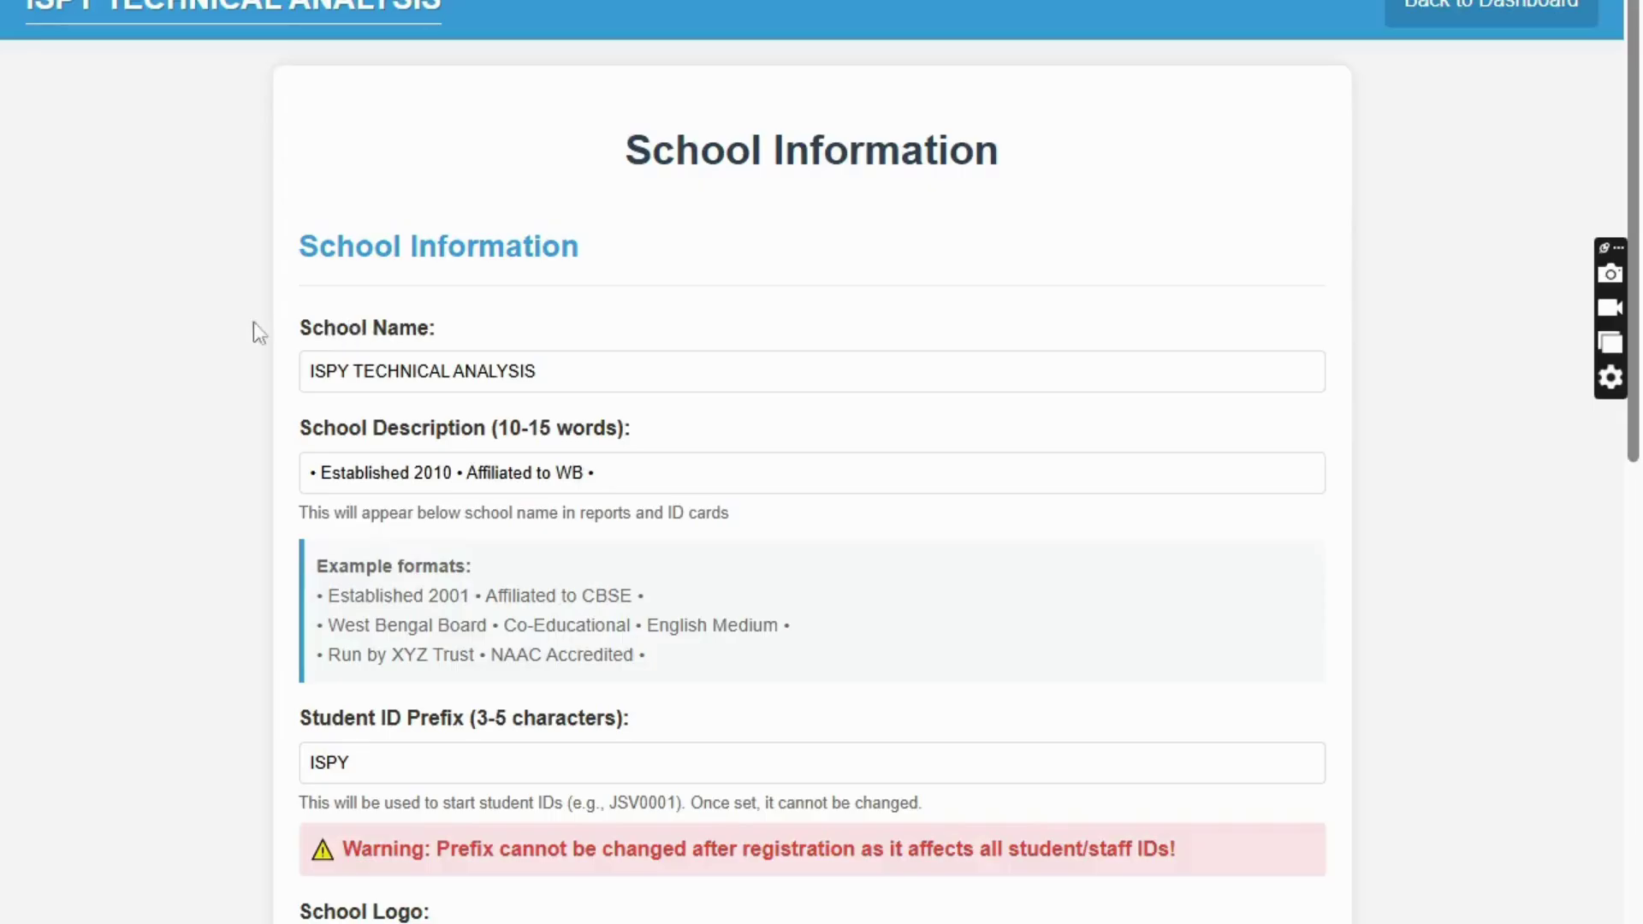
# - Review the School Information page, selecting the school name and description text
pyautogui.scroll(-10, 484, 371)
pyautogui.scroll(11, 675, 480)
pyautogui.moveTo(612, 471); pyautogui.dragTo(214, 482)
pyautogui.moveTo(550, 370); pyautogui.dragTo(274, 374)
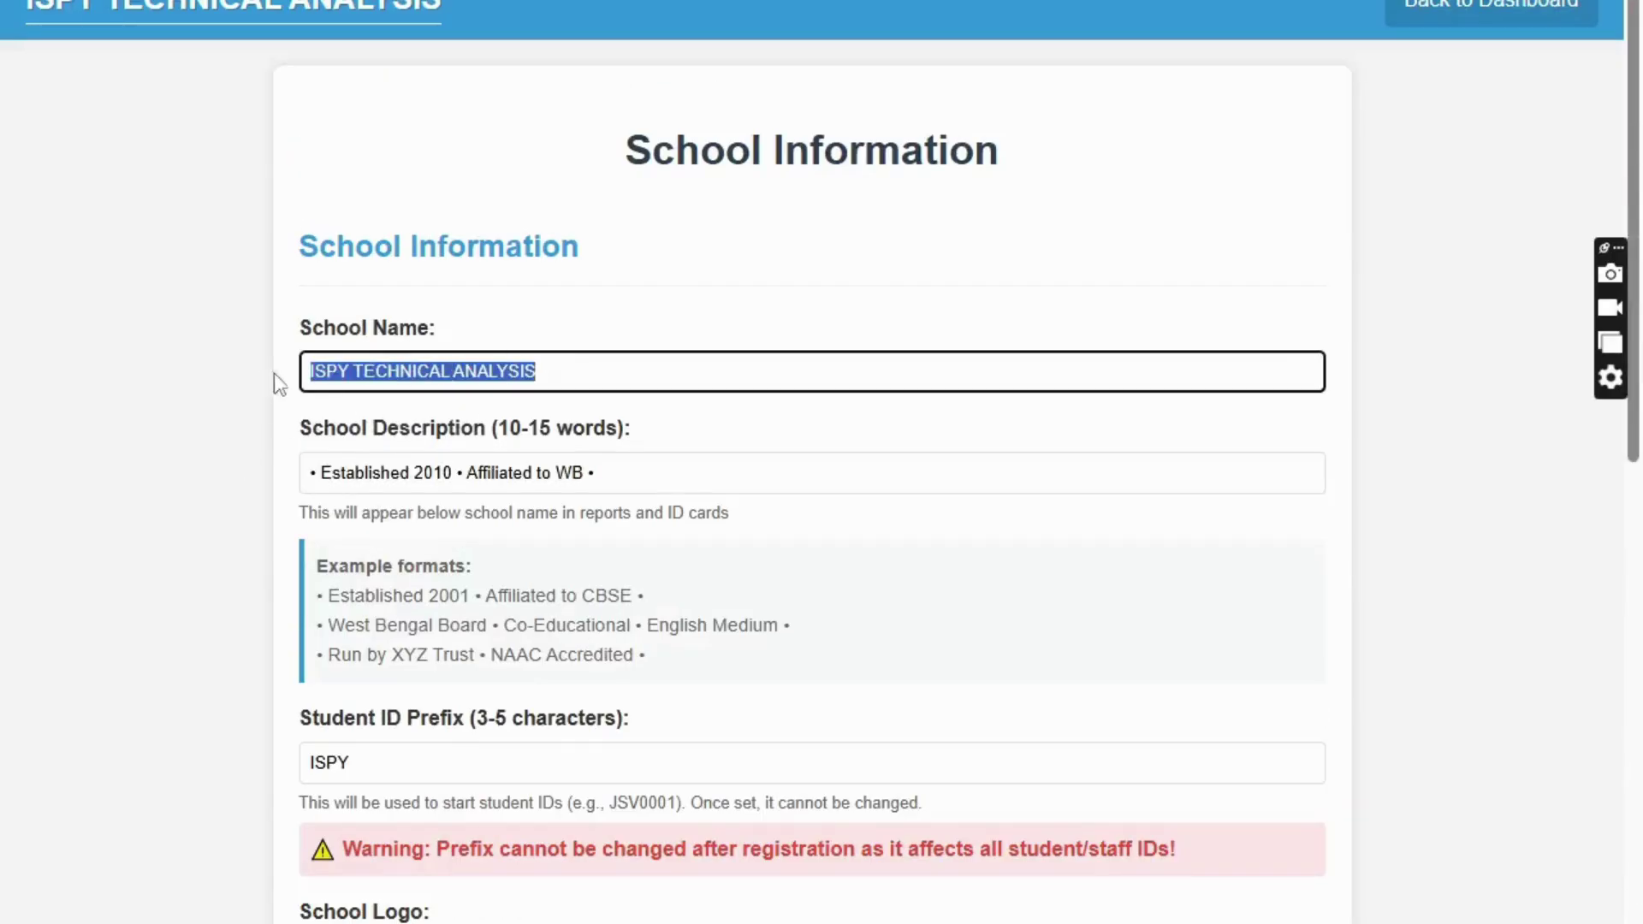
pyautogui.scroll(-5, 434, 484)
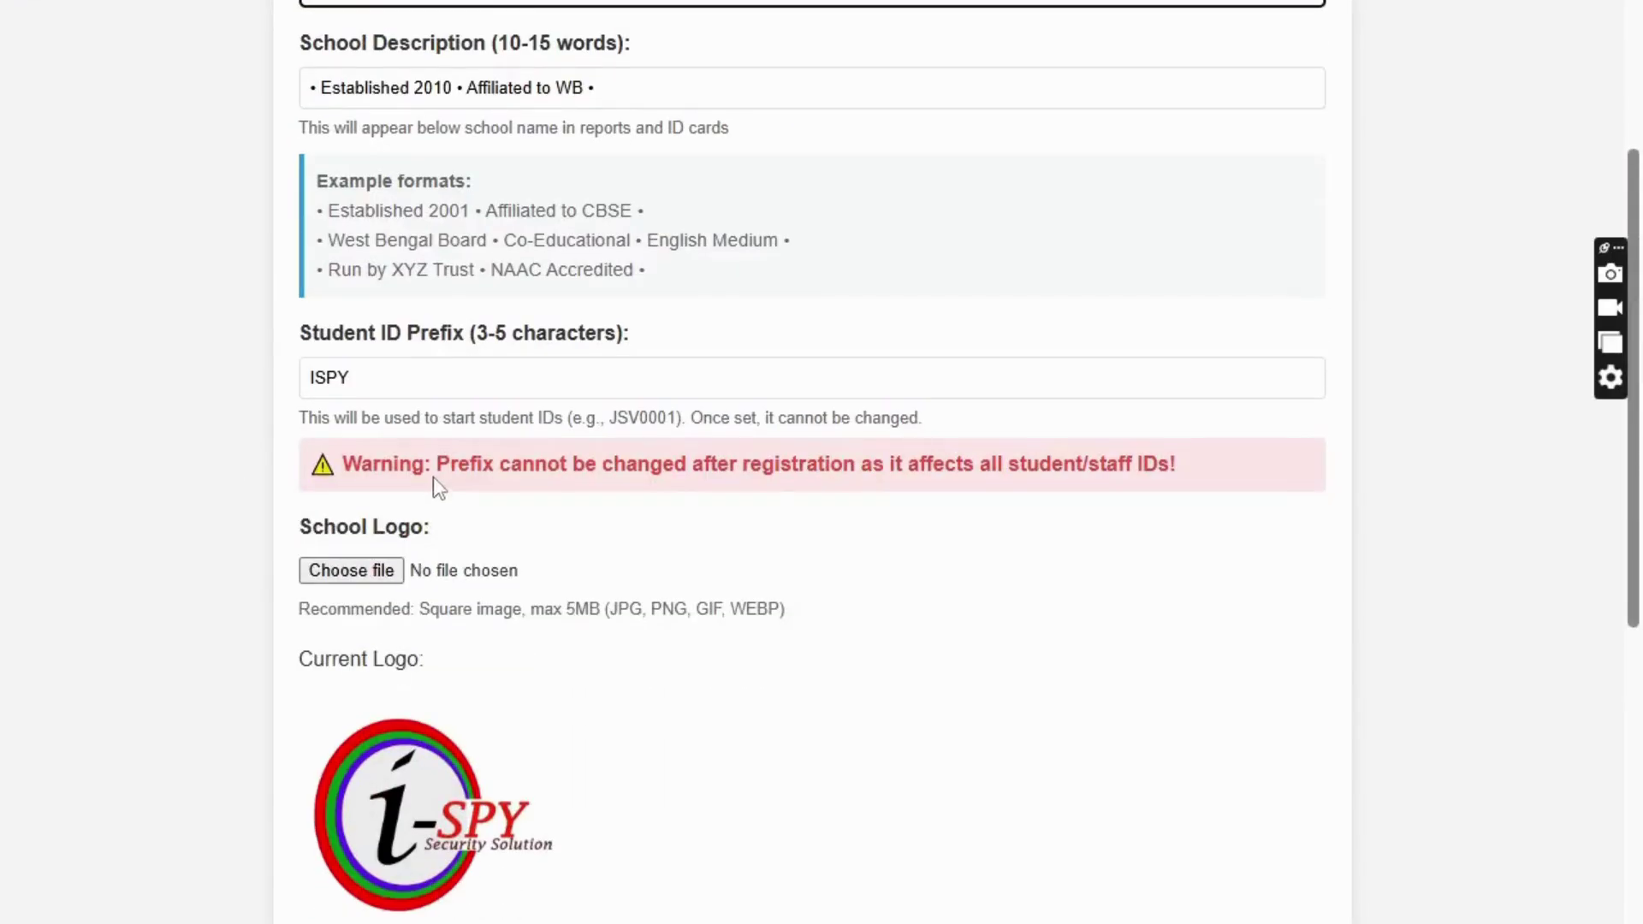
pyautogui.scroll(5, 941, 423)
# - Check Academic Settings' year list (only 2025), then return to the dashboard with School Management expanded
pyautogui.click(1539, 21)
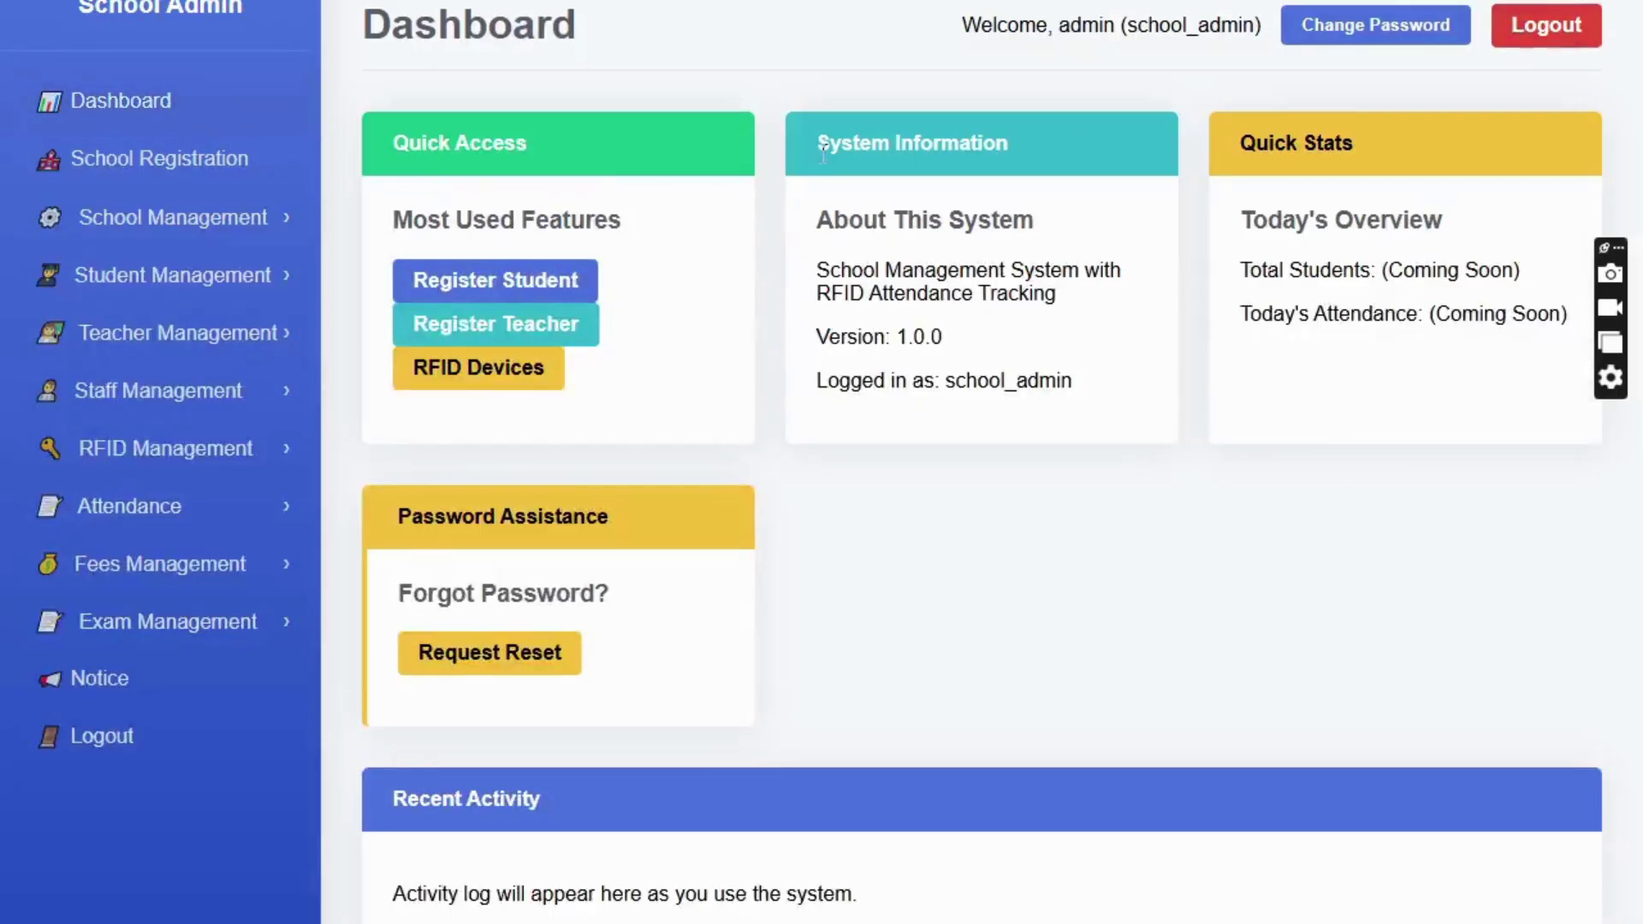
pyautogui.click(133, 231)
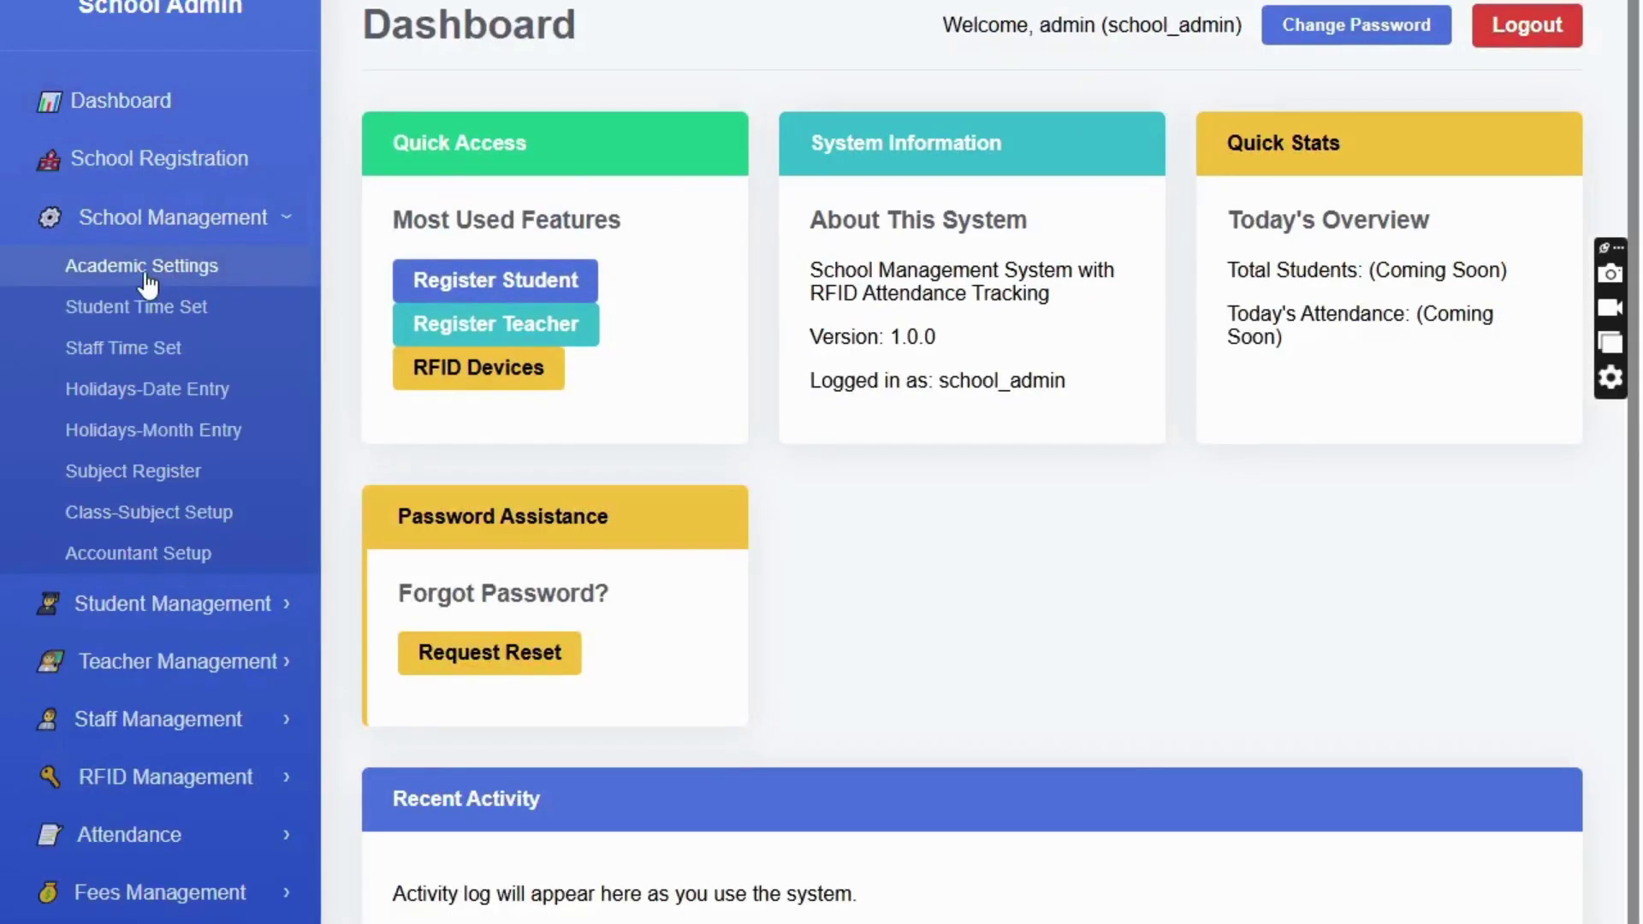
pyautogui.click(147, 276)
pyautogui.scroll(-2, 777, 249)
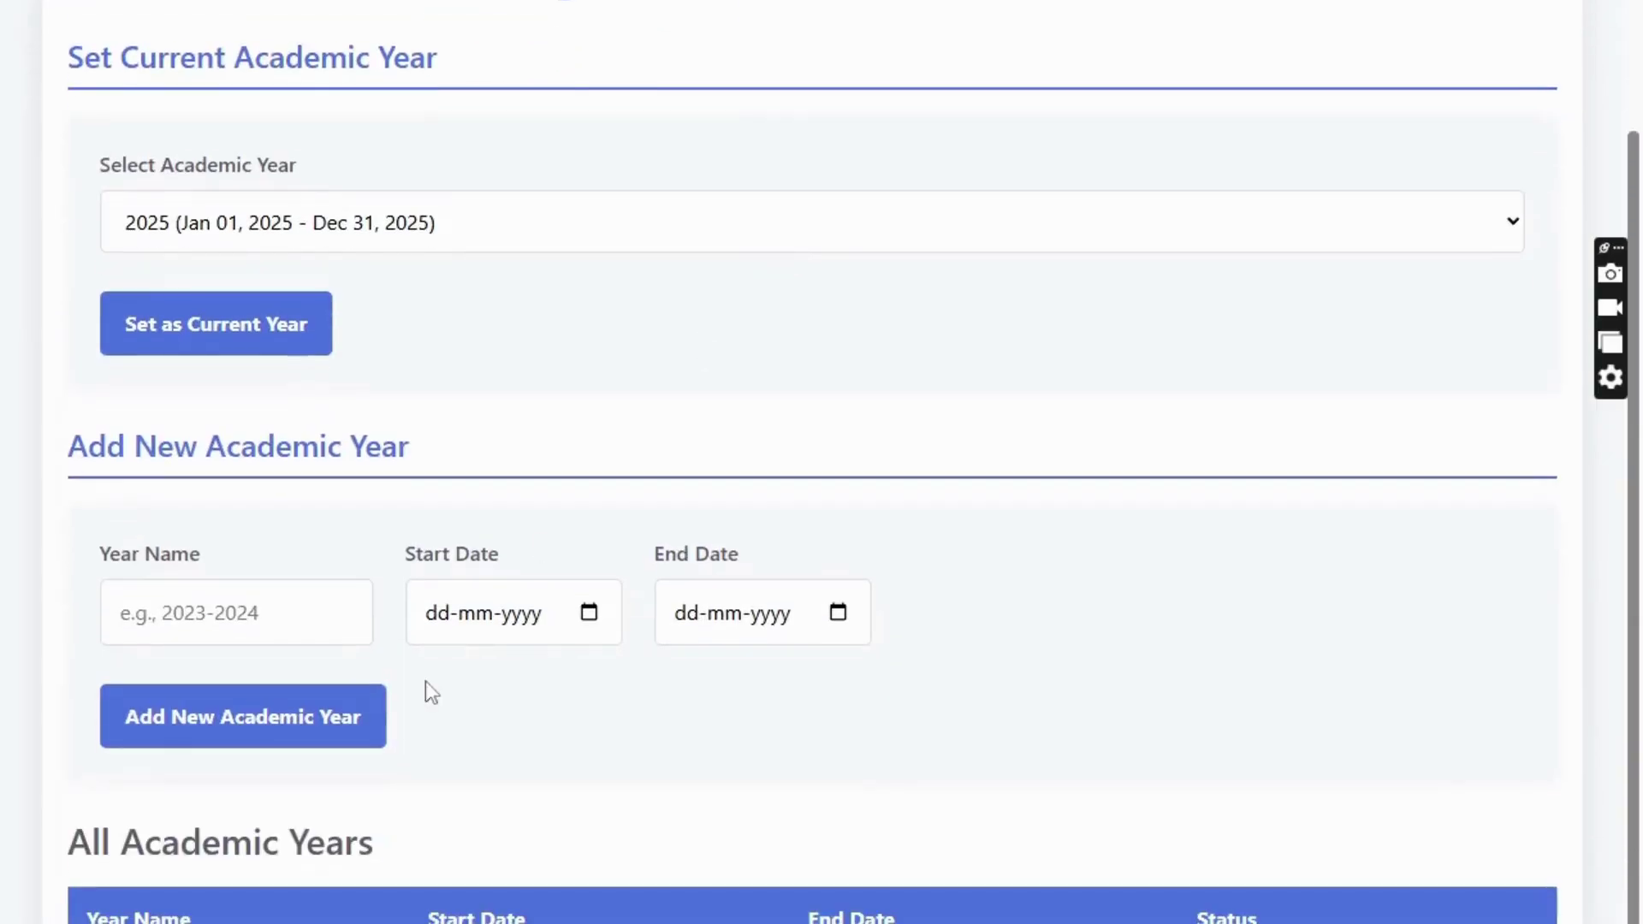
pyautogui.click(271, 234)
pyautogui.click(272, 236)
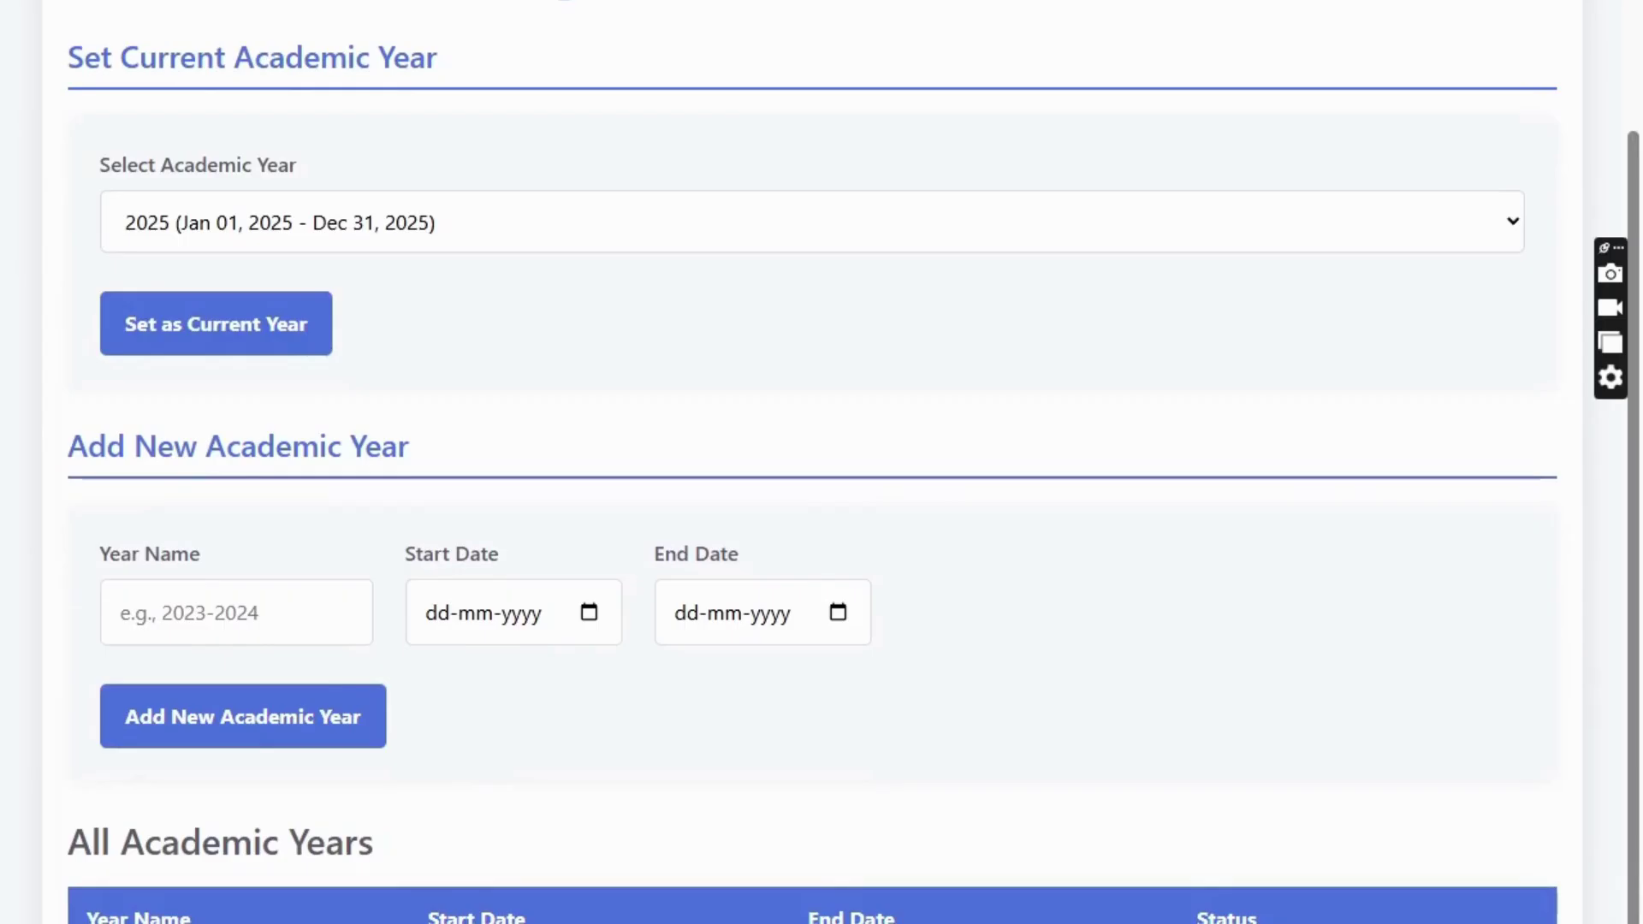
pyautogui.scroll(2, 876, 510)
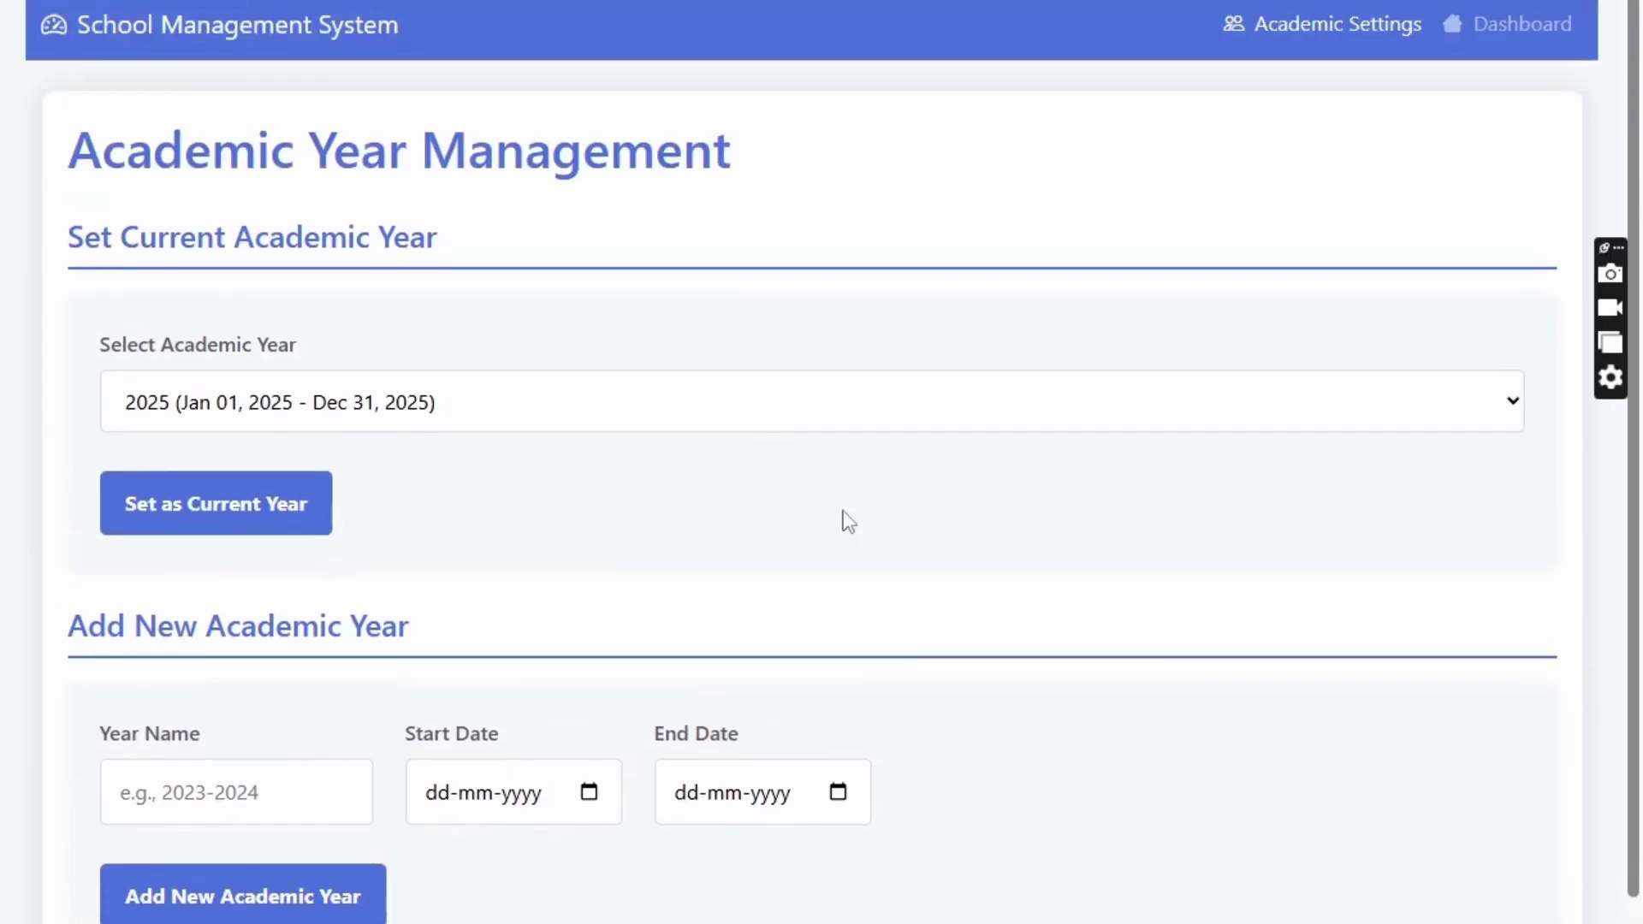
pyautogui.click(1520, 28)
pyautogui.click(124, 243)
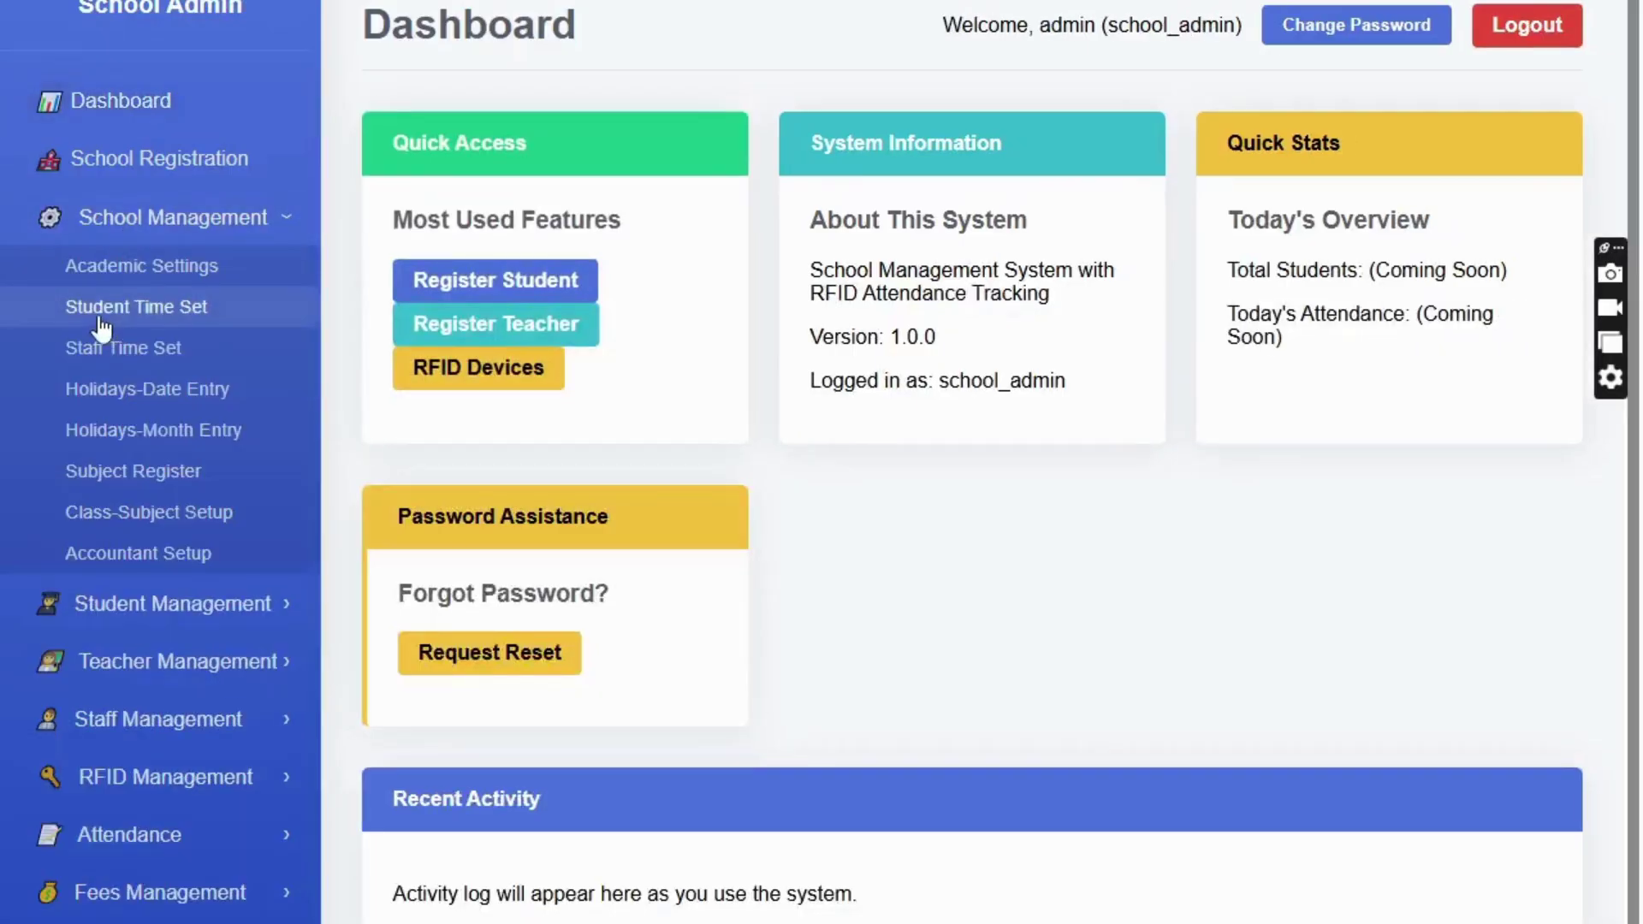
pyautogui.click(145, 309)
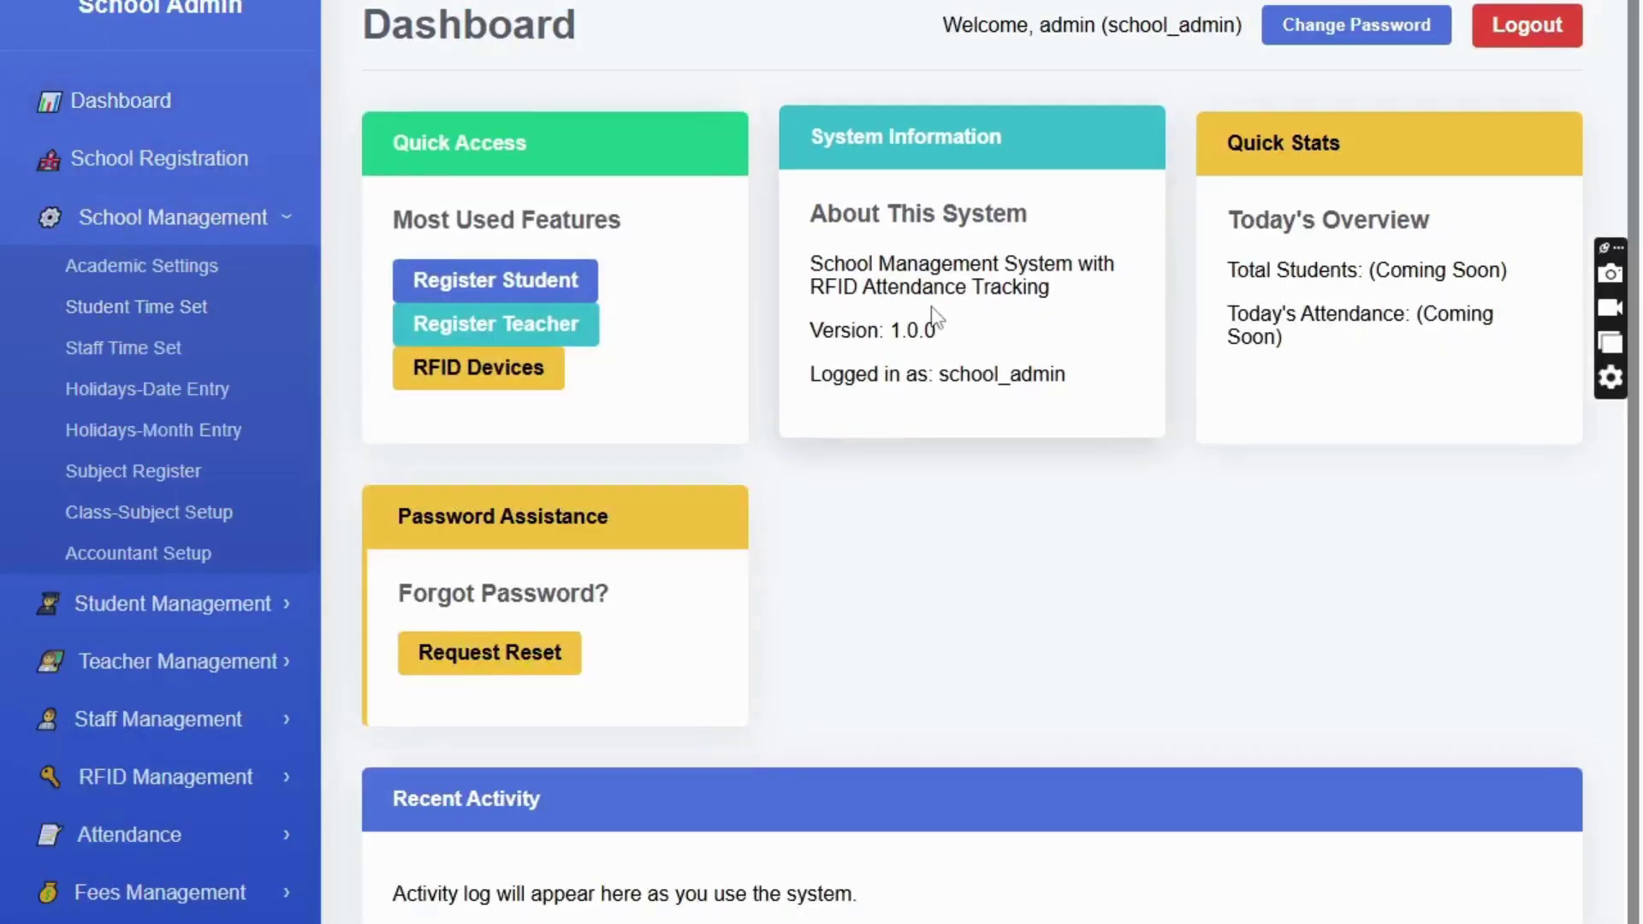
pyautogui.scroll(-9, 1181, 360)
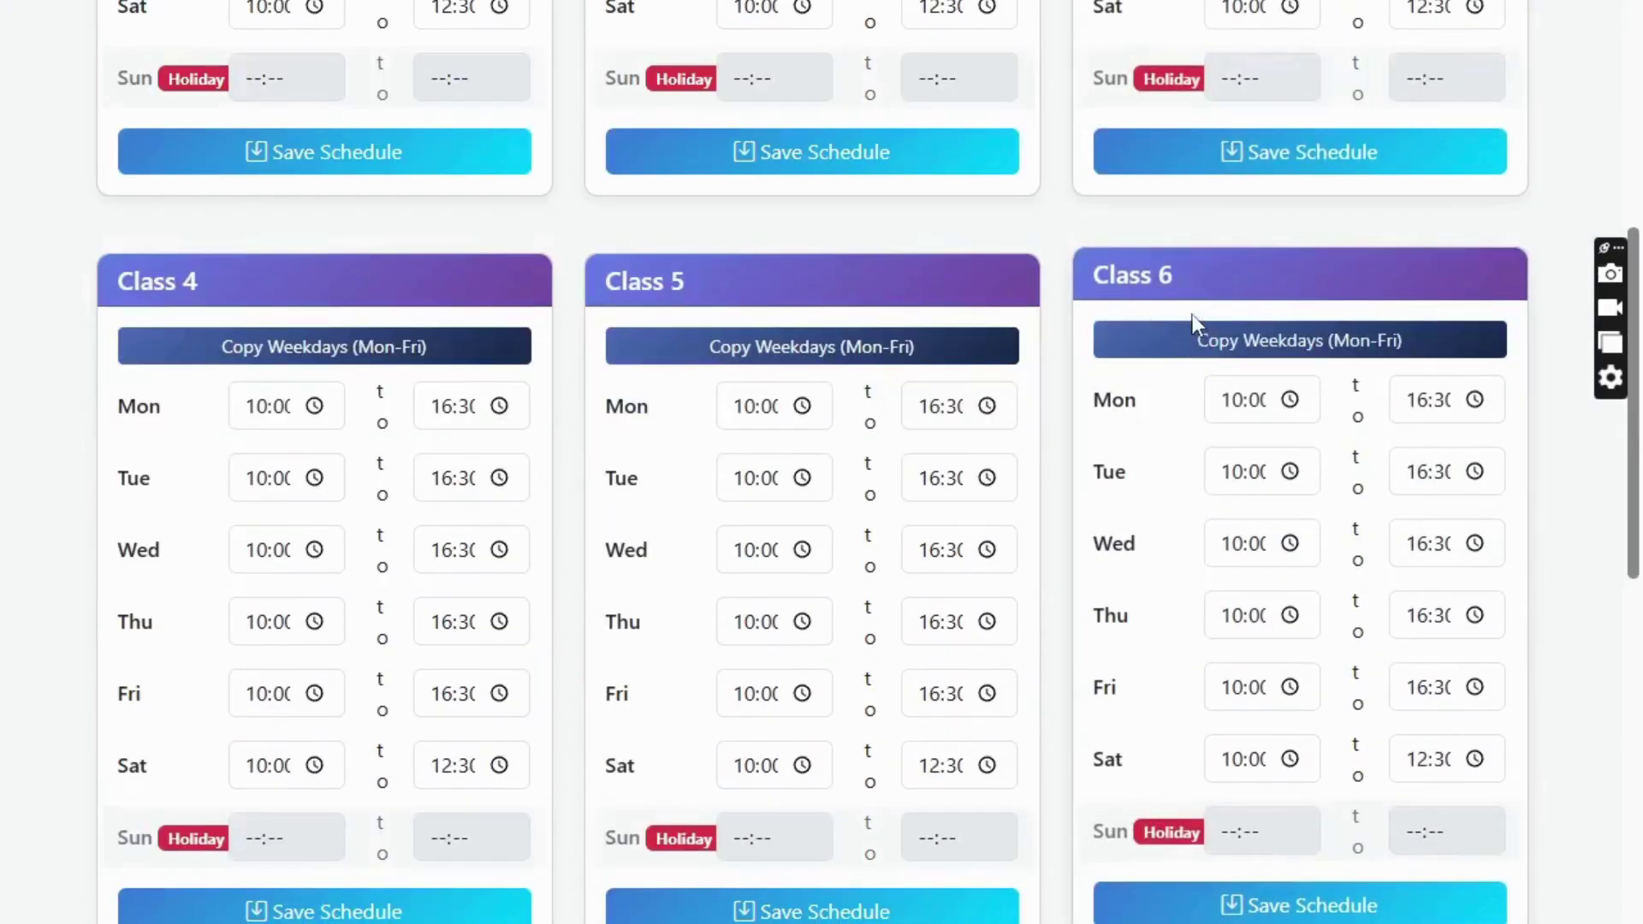
pyautogui.scroll(9, 1193, 315)
pyautogui.scroll(-15, 1193, 313)
pyautogui.scroll(-6, 1195, 315)
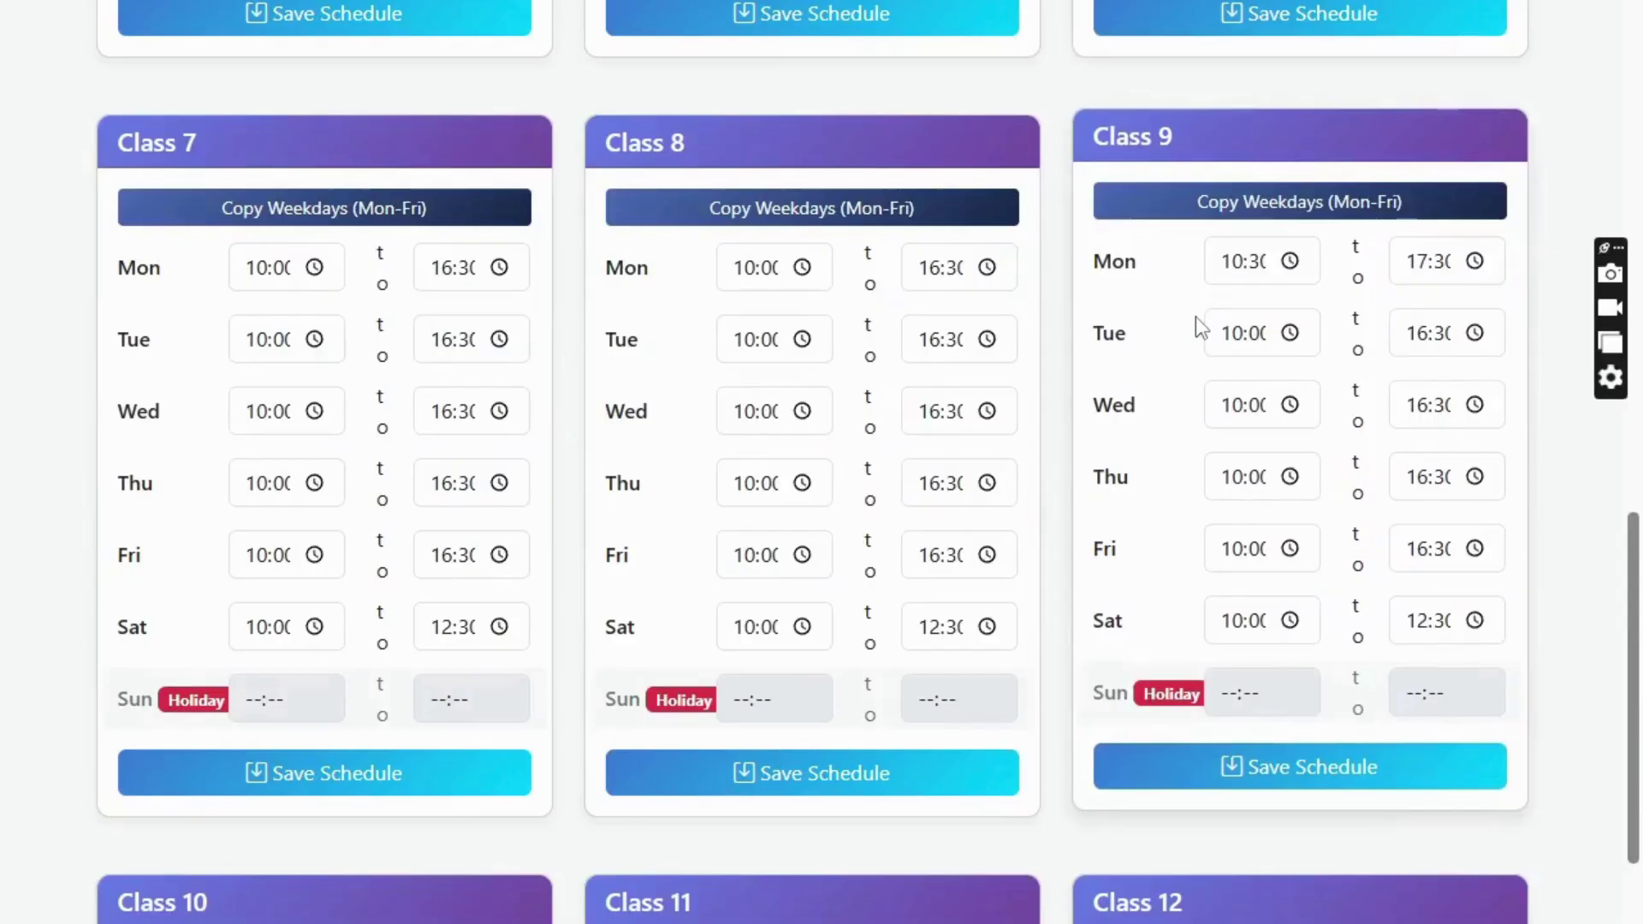
pyautogui.scroll(-7, 1195, 317)
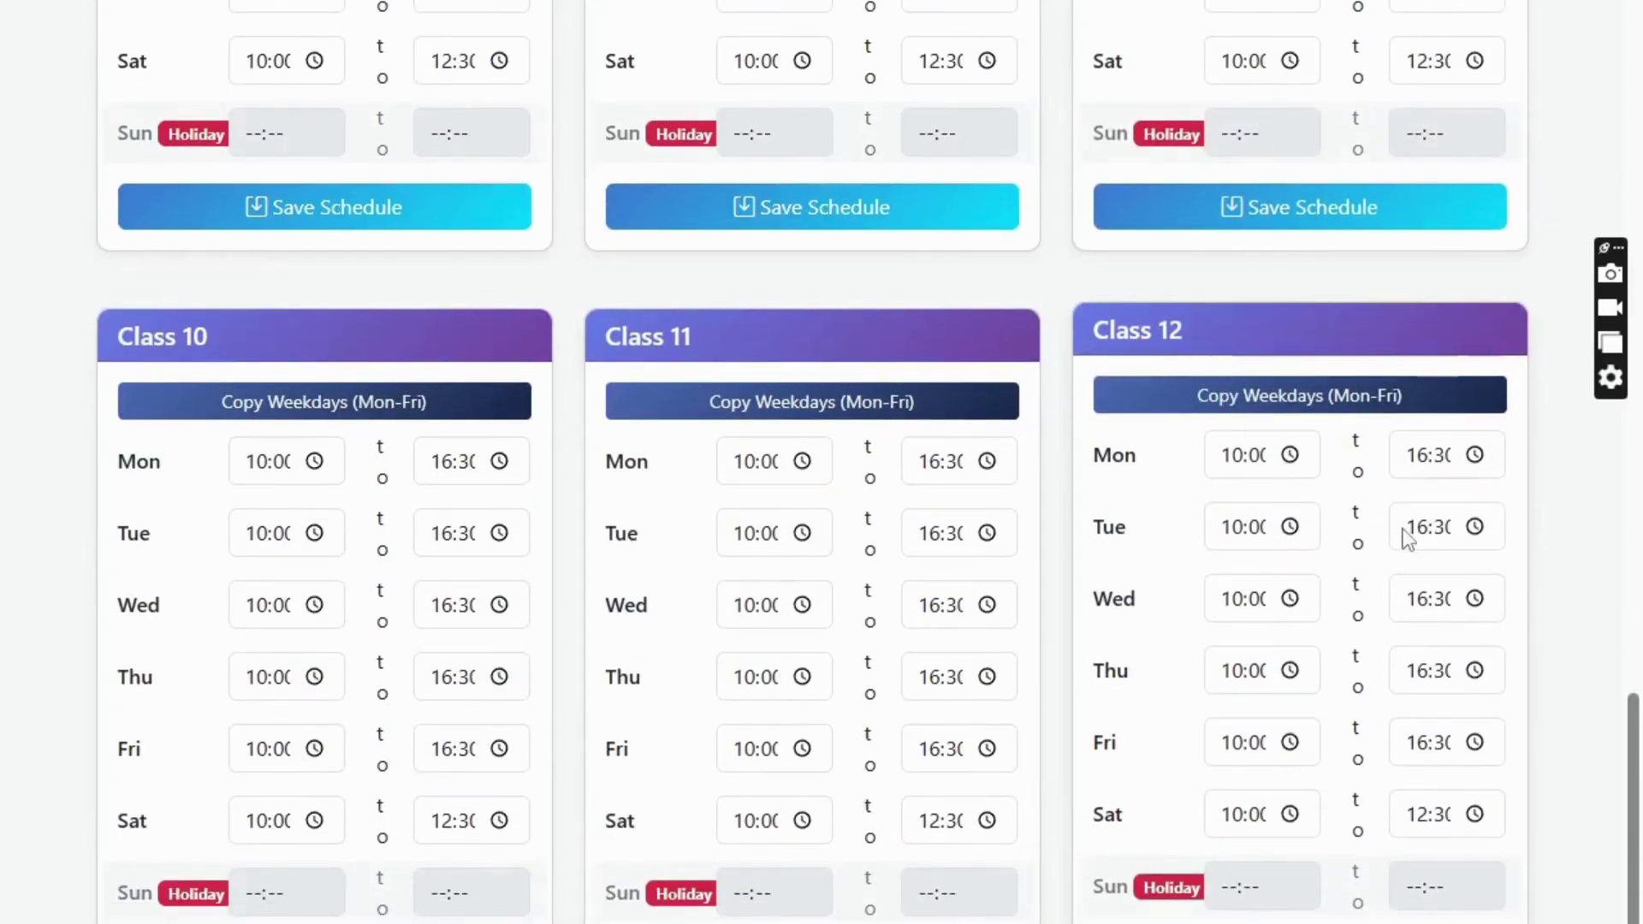
pyautogui.scroll(5, 1027, 590)
pyautogui.scroll(15, 1210, 597)
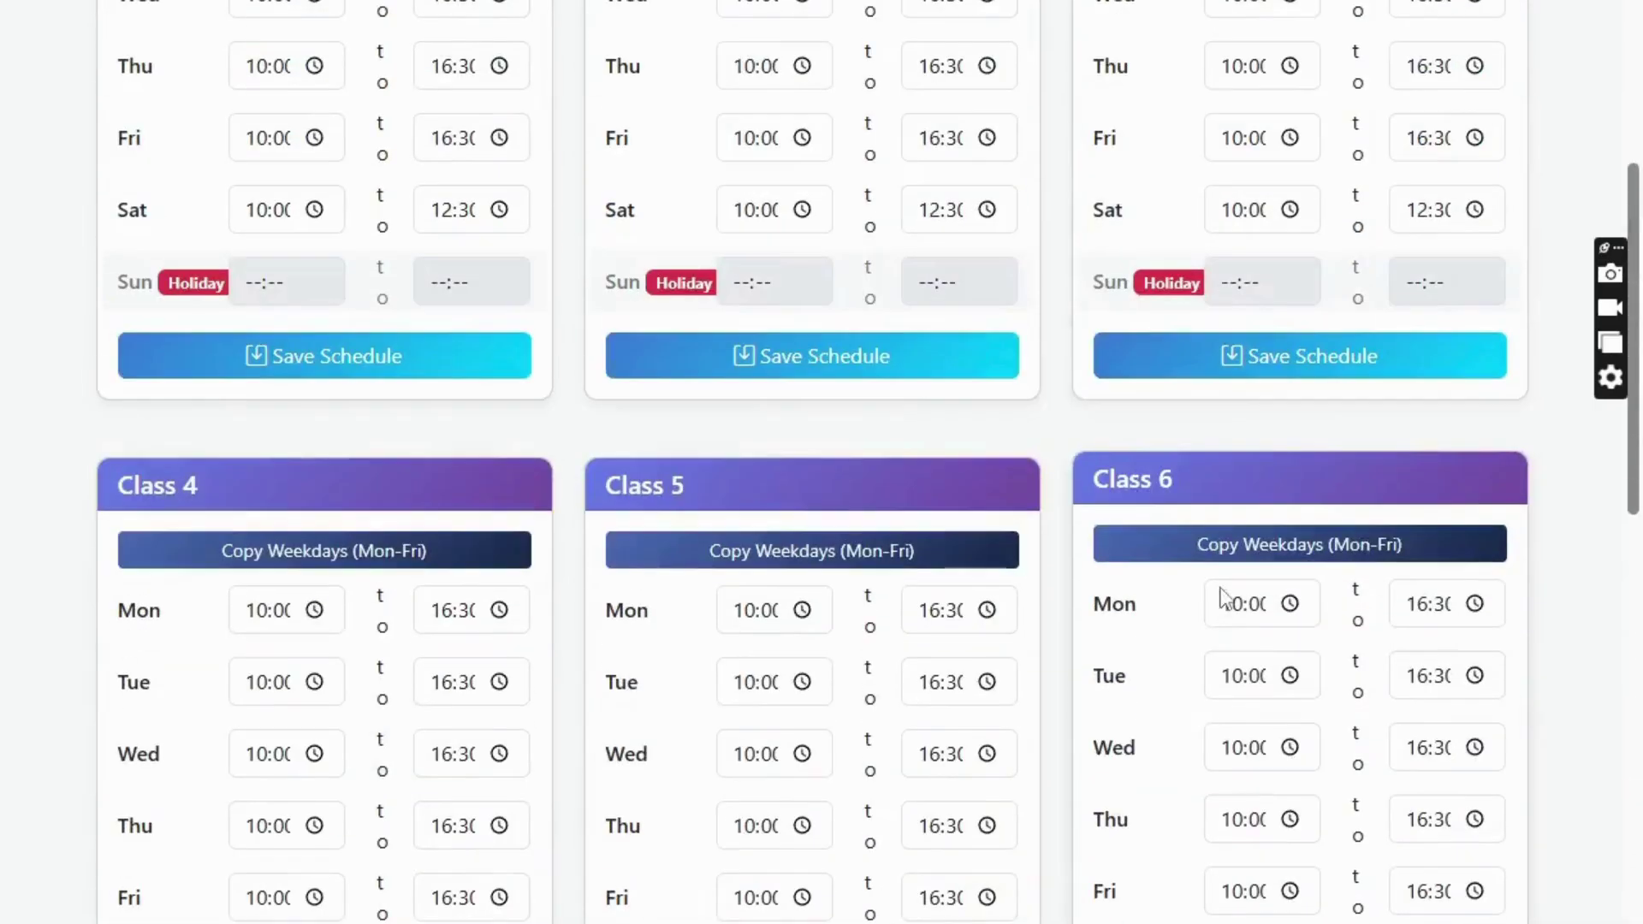
pyautogui.scroll(7, 1223, 579)
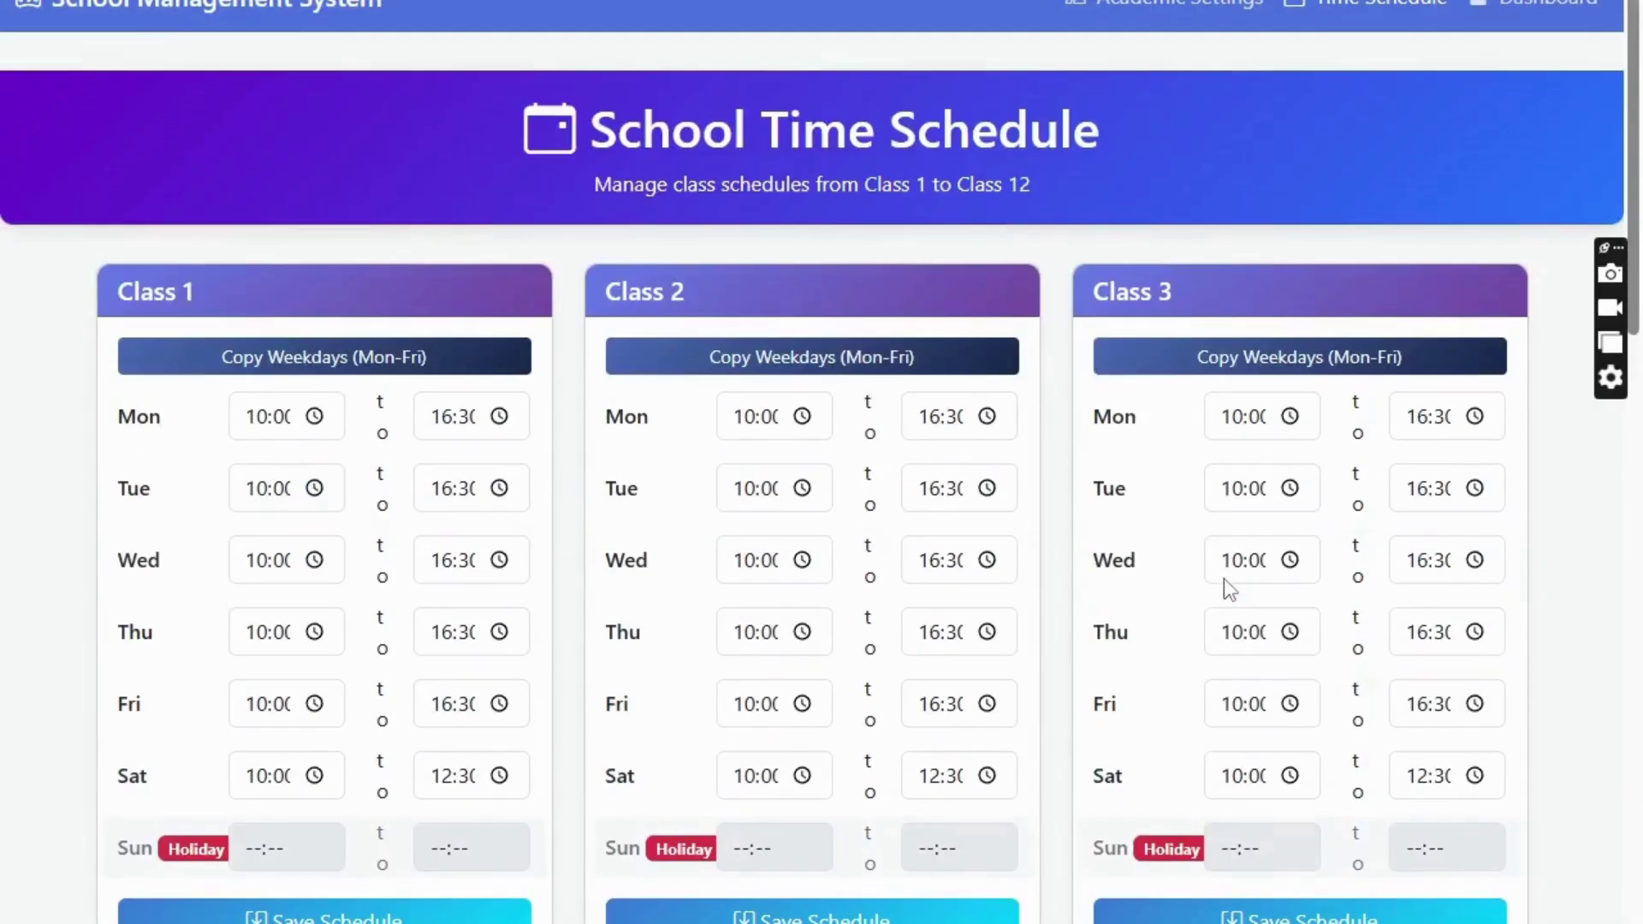
pyautogui.click(1527, 7)
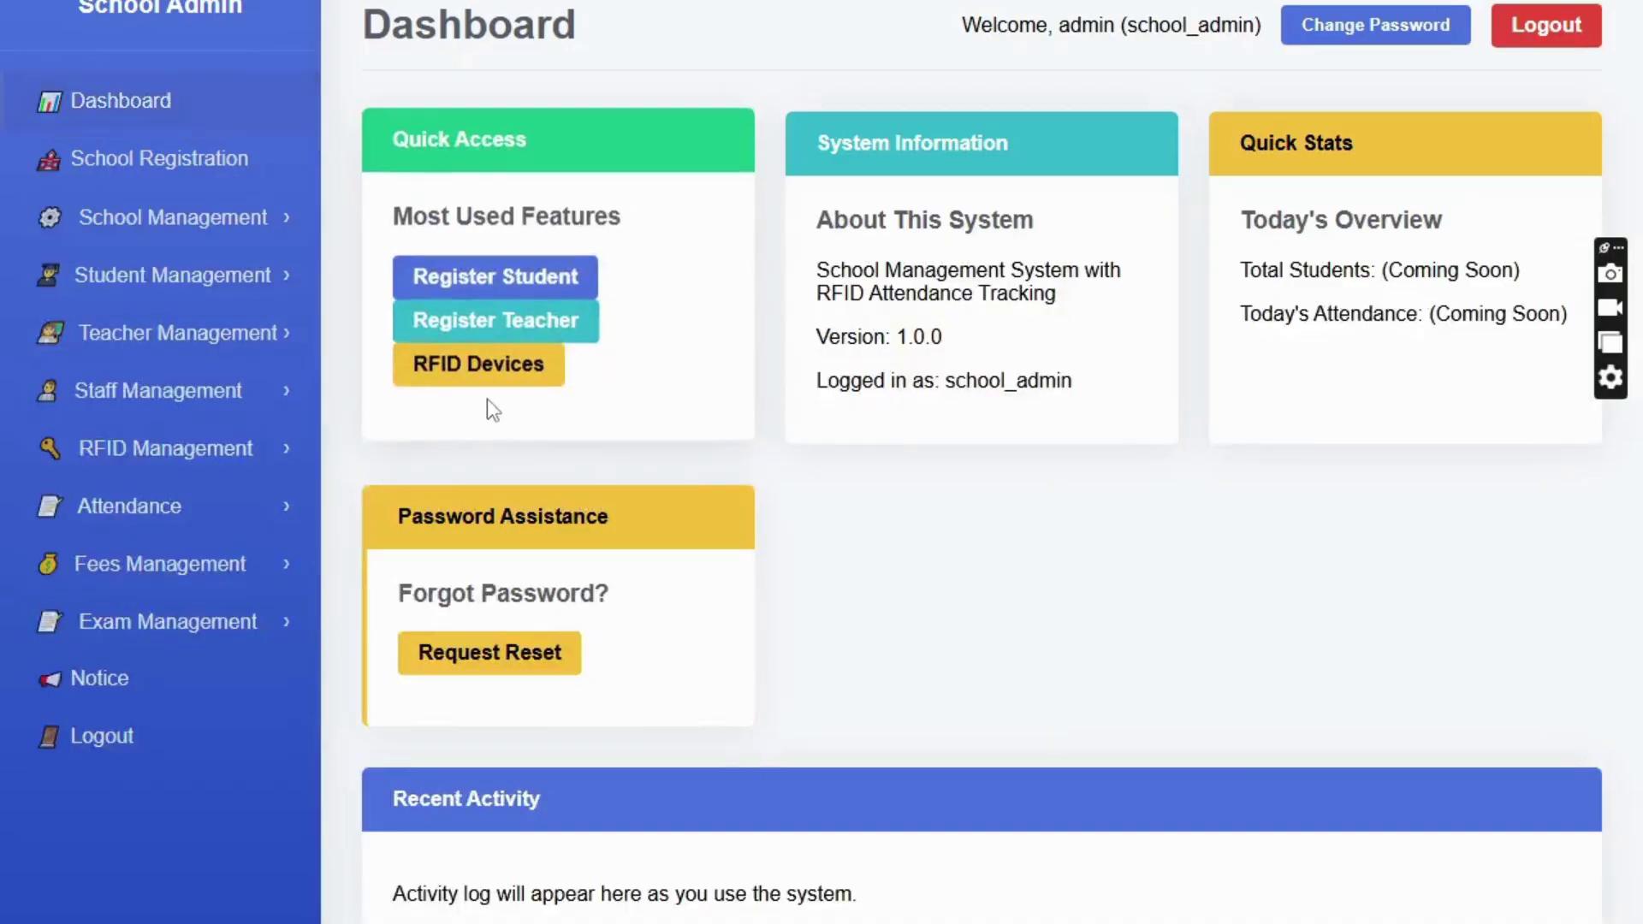
# - View the Staff Time Set schedules, then return to the dashboard and expand School Management
pyautogui.click(171, 217)
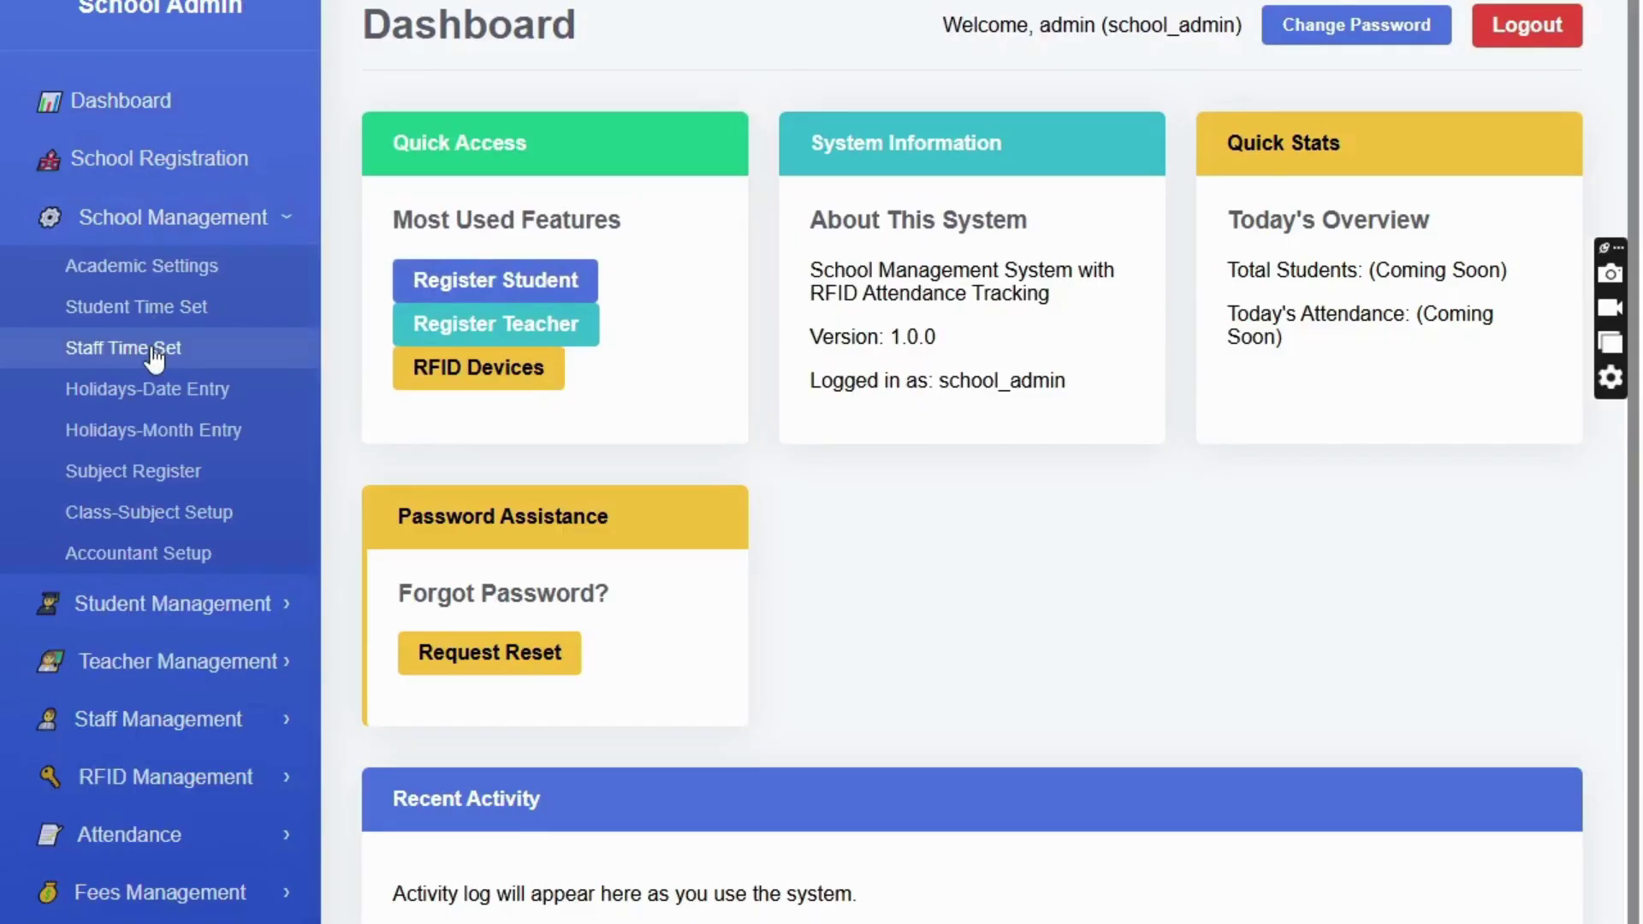
pyautogui.click(154, 351)
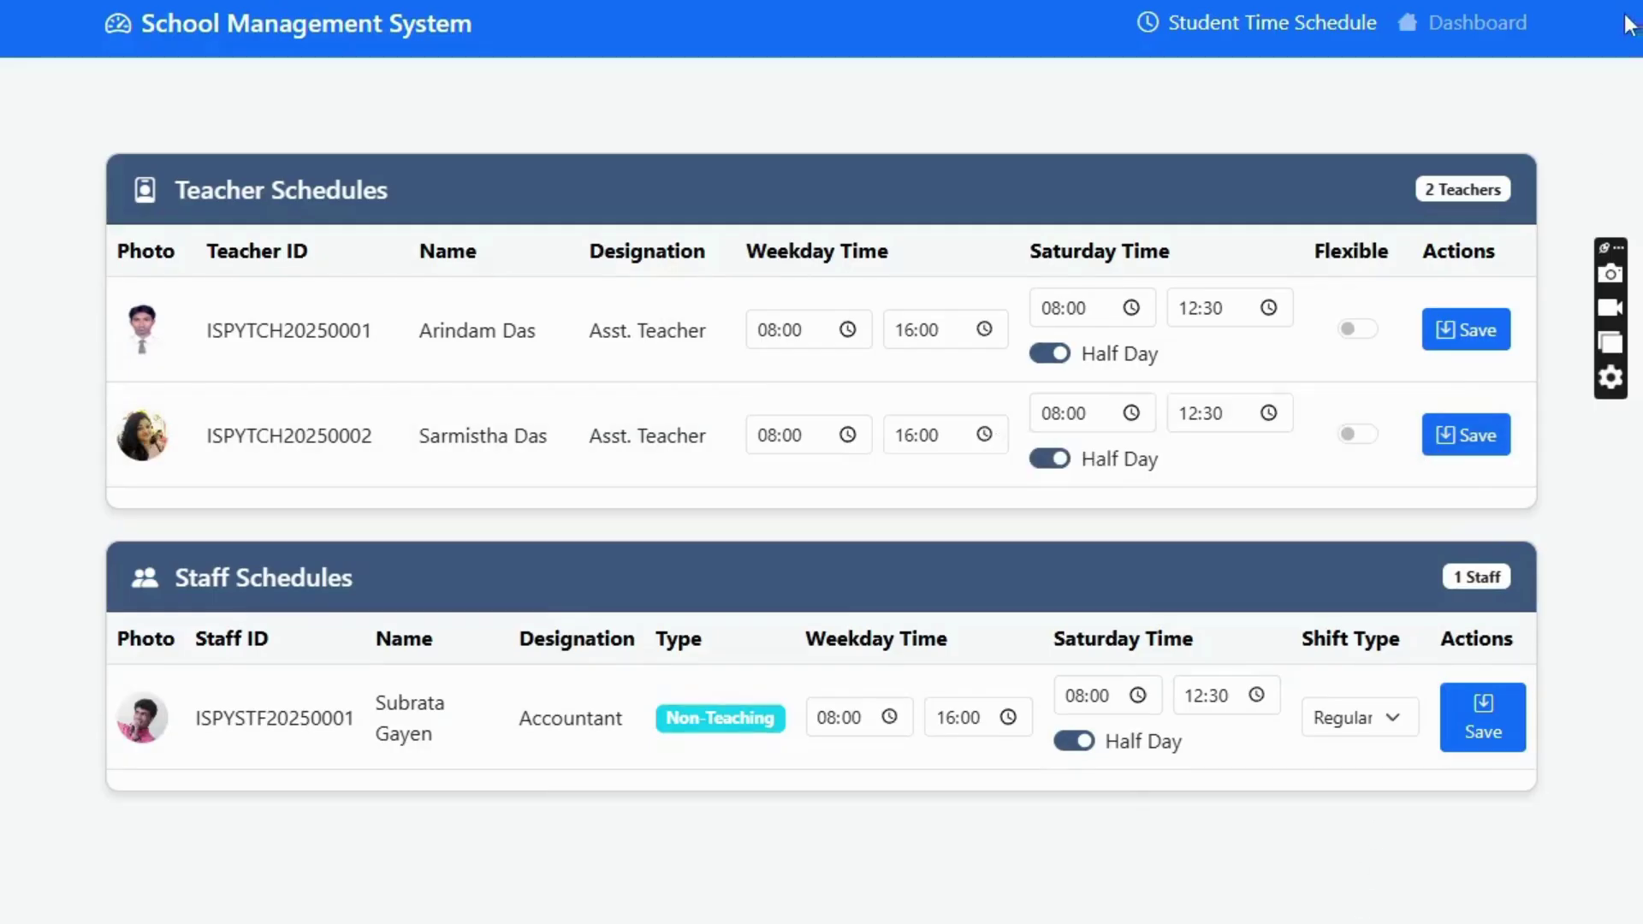
pyautogui.click(1491, 28)
pyautogui.click(147, 220)
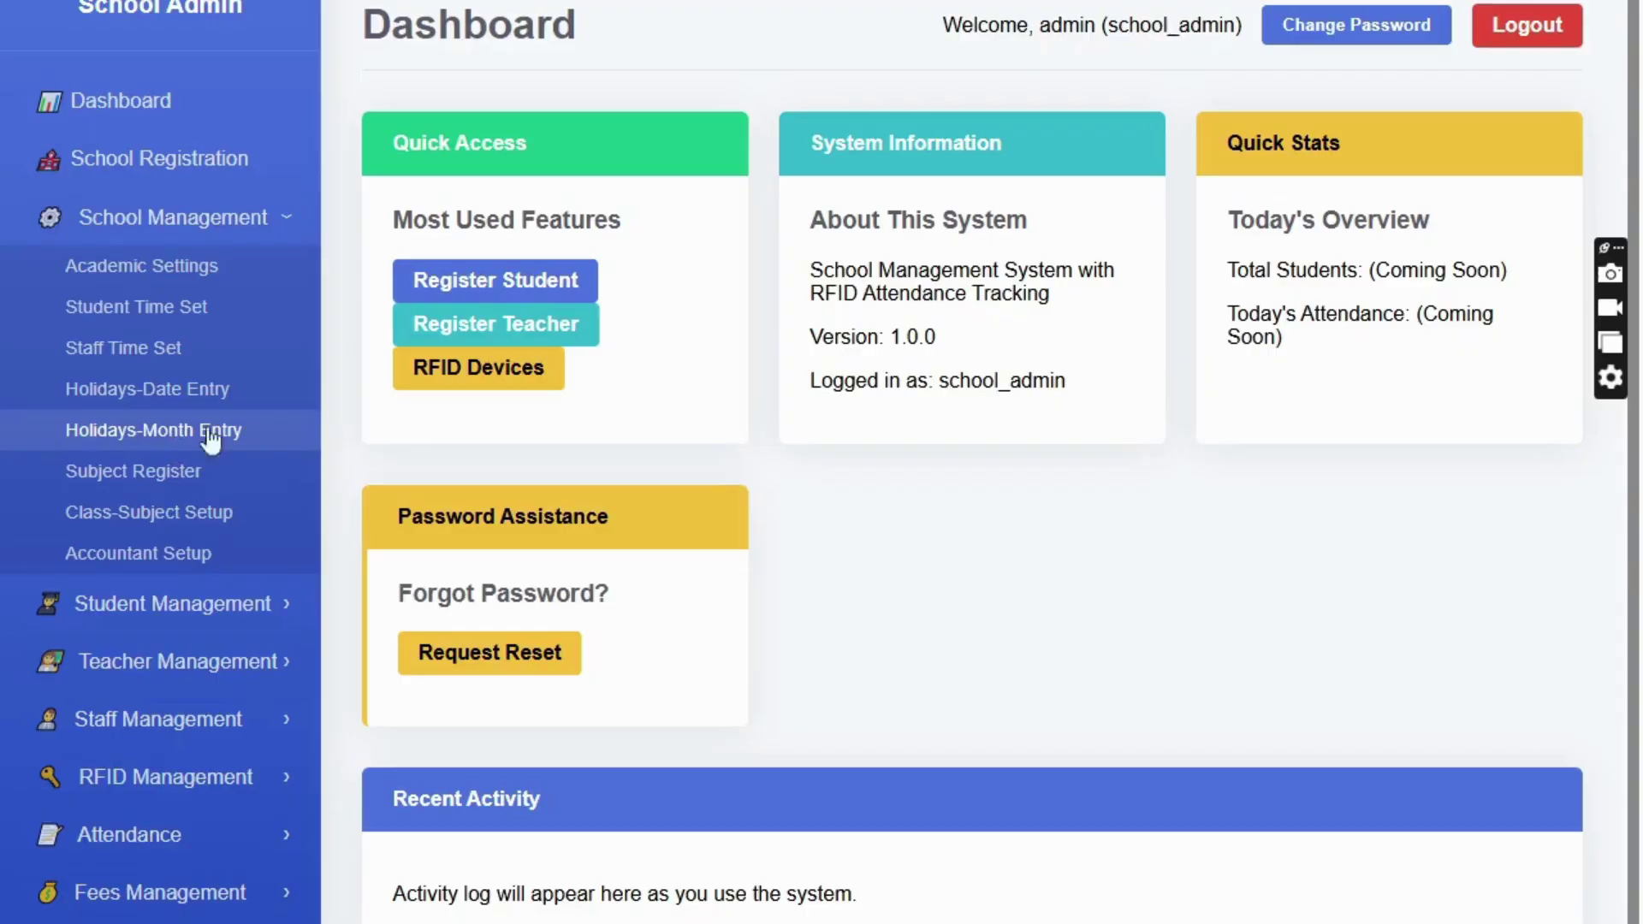
# - Open the October 2025 holiday calendar and delete the existing holiday on the 21st
pyautogui.click(176, 441)
pyautogui.scroll(-3, 273, 571)
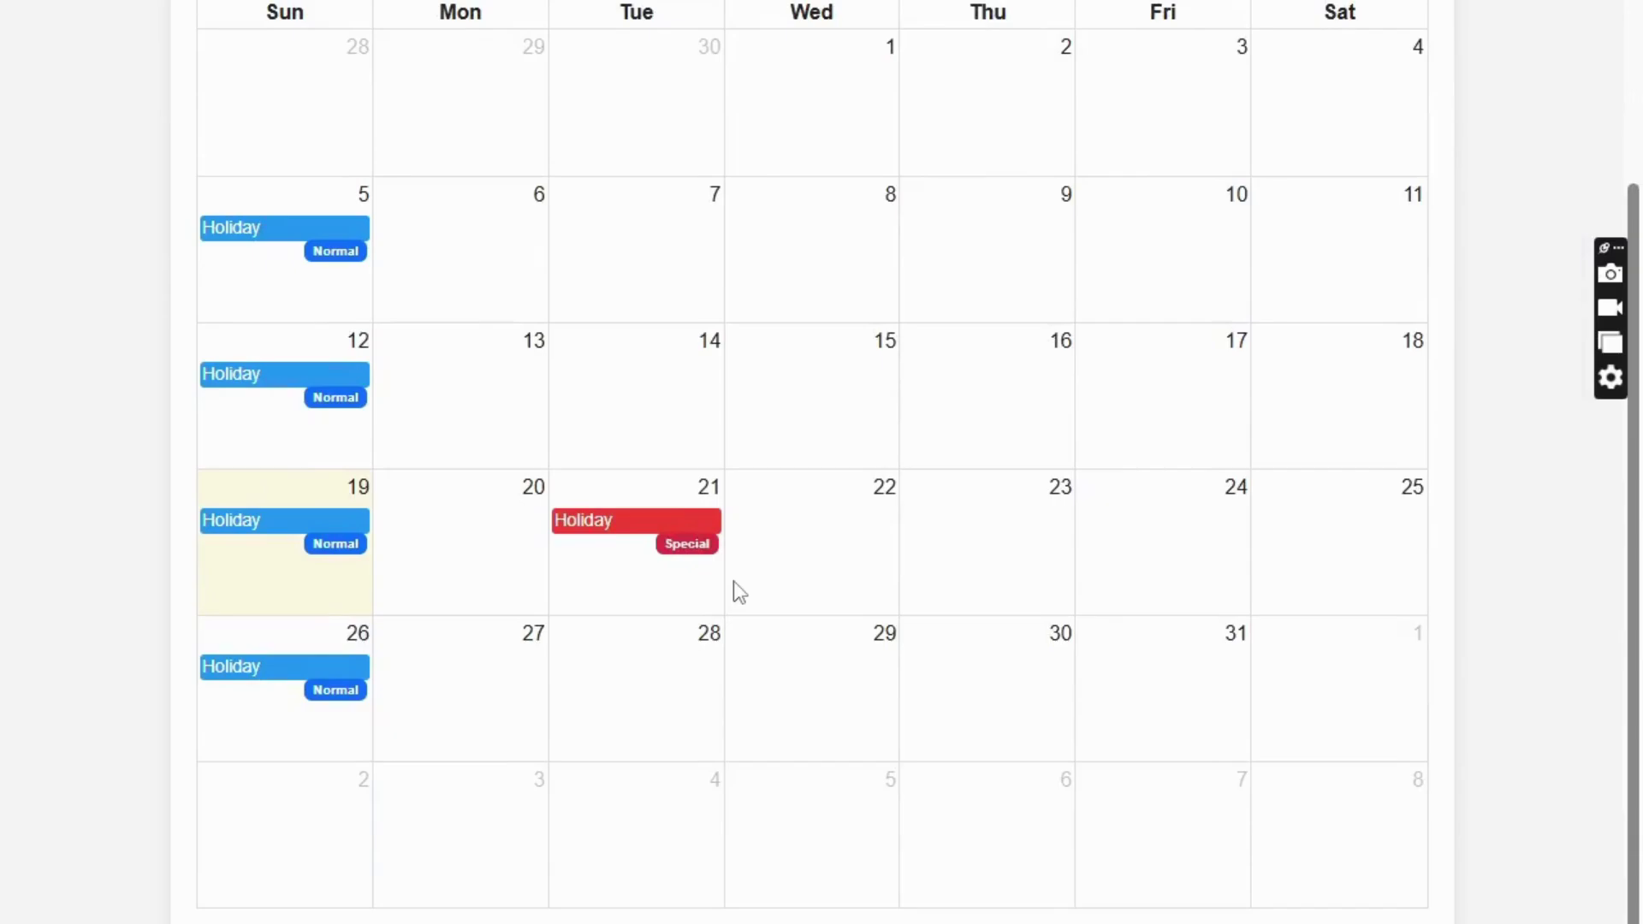
pyautogui.click(634, 529)
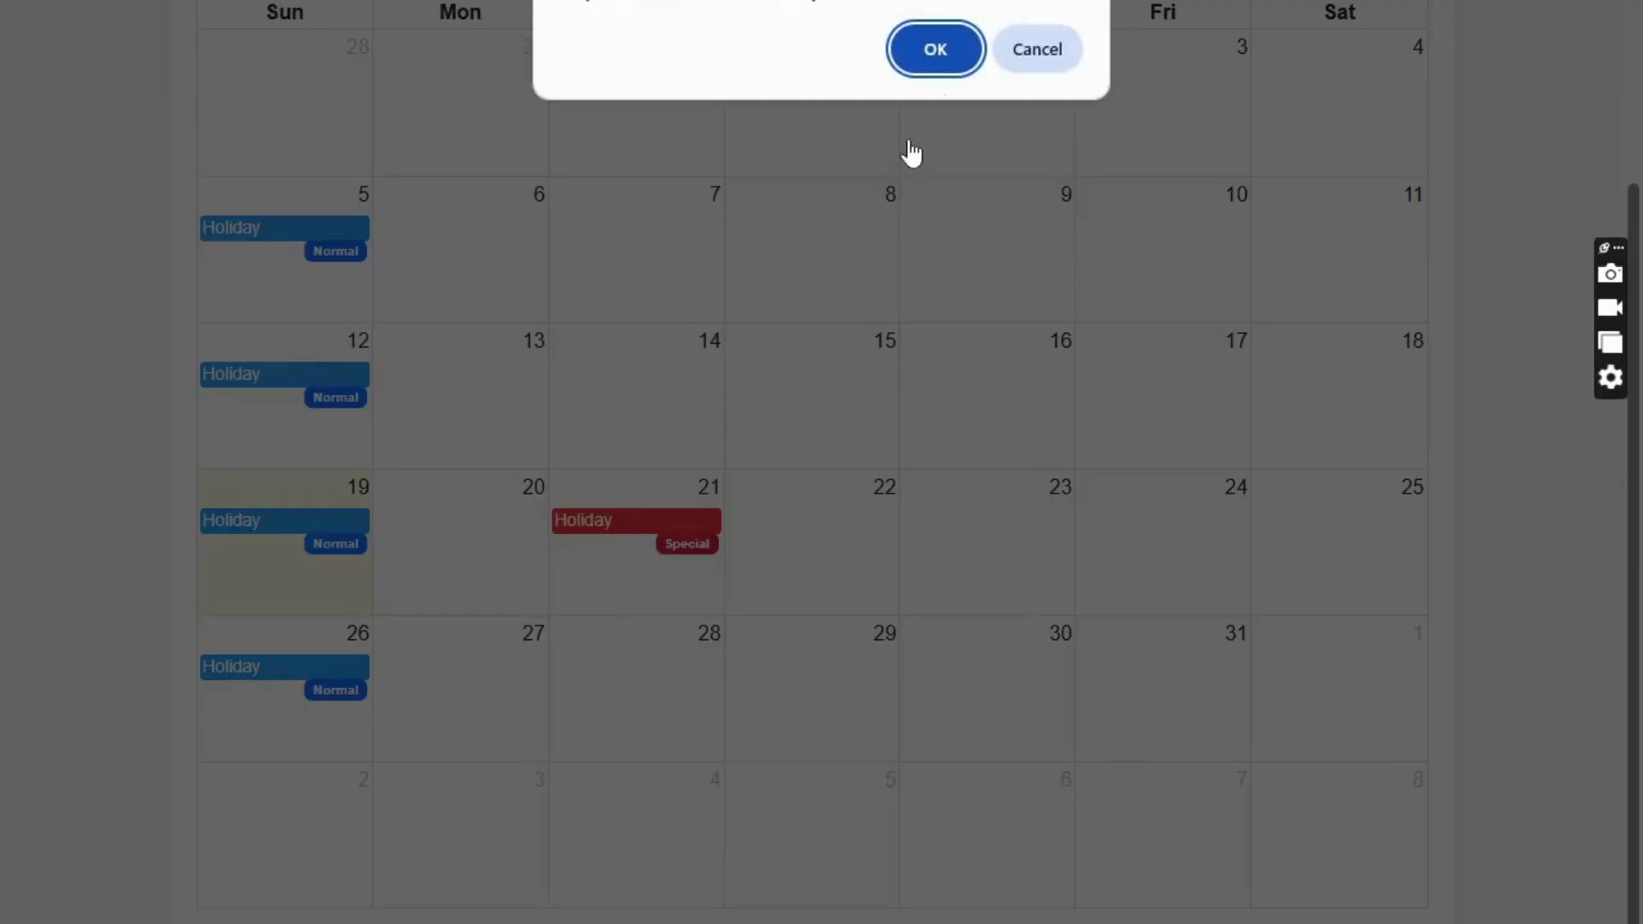
pyautogui.click(934, 49)
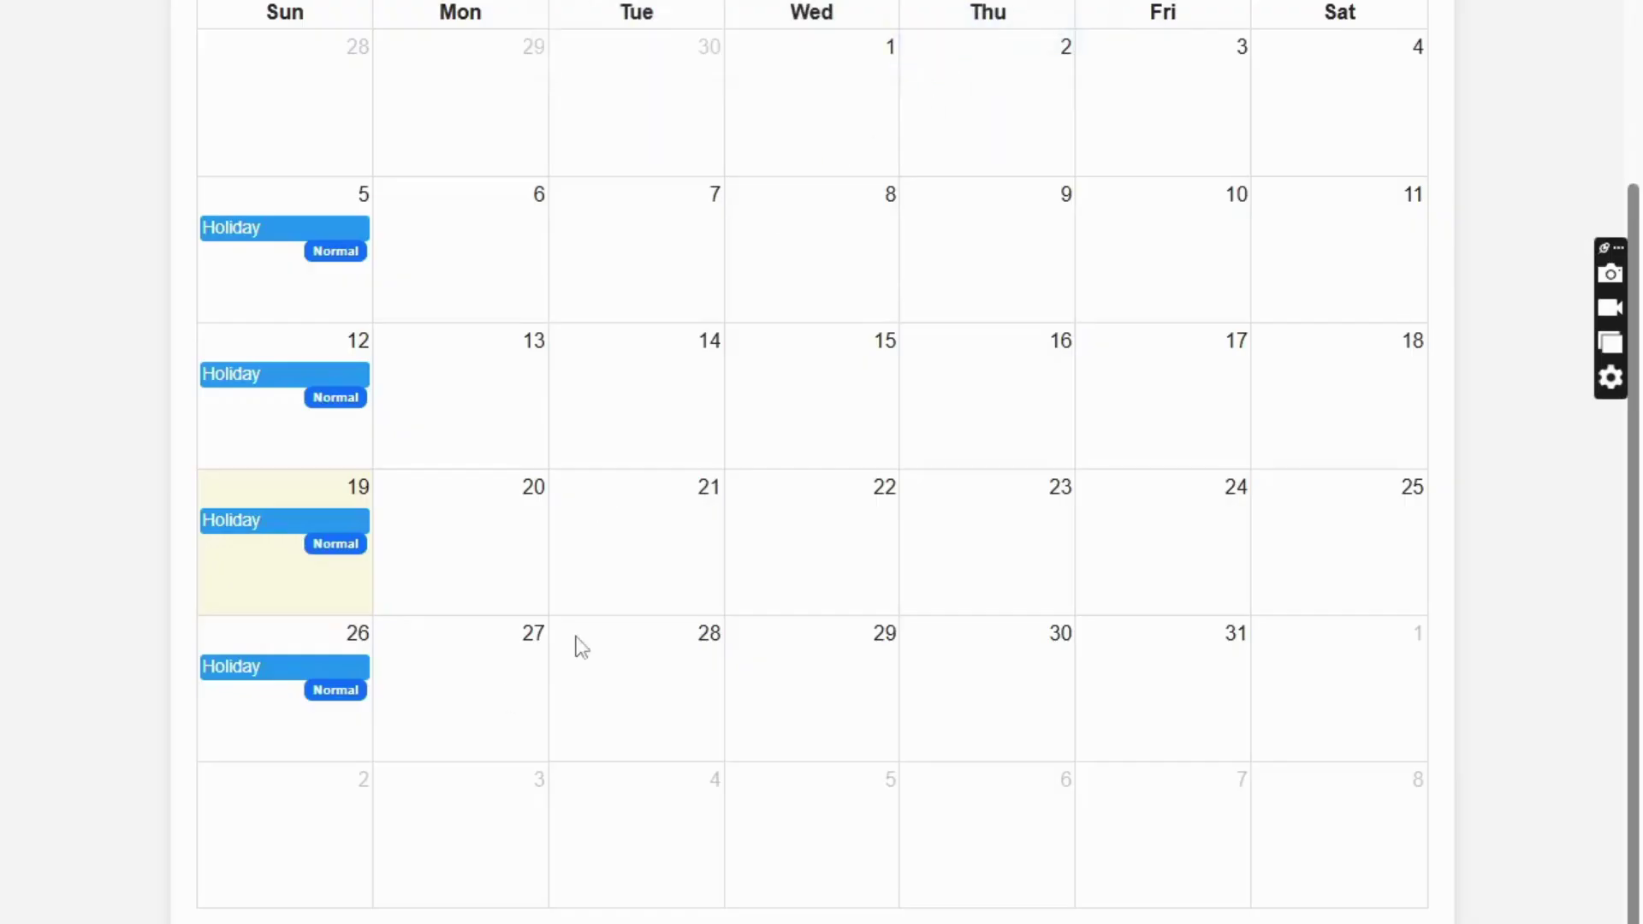
# - Add a Special Holiday named 'Holiday' on 21 October 2025 and acknowledge the saved message
pyautogui.click(650, 506)
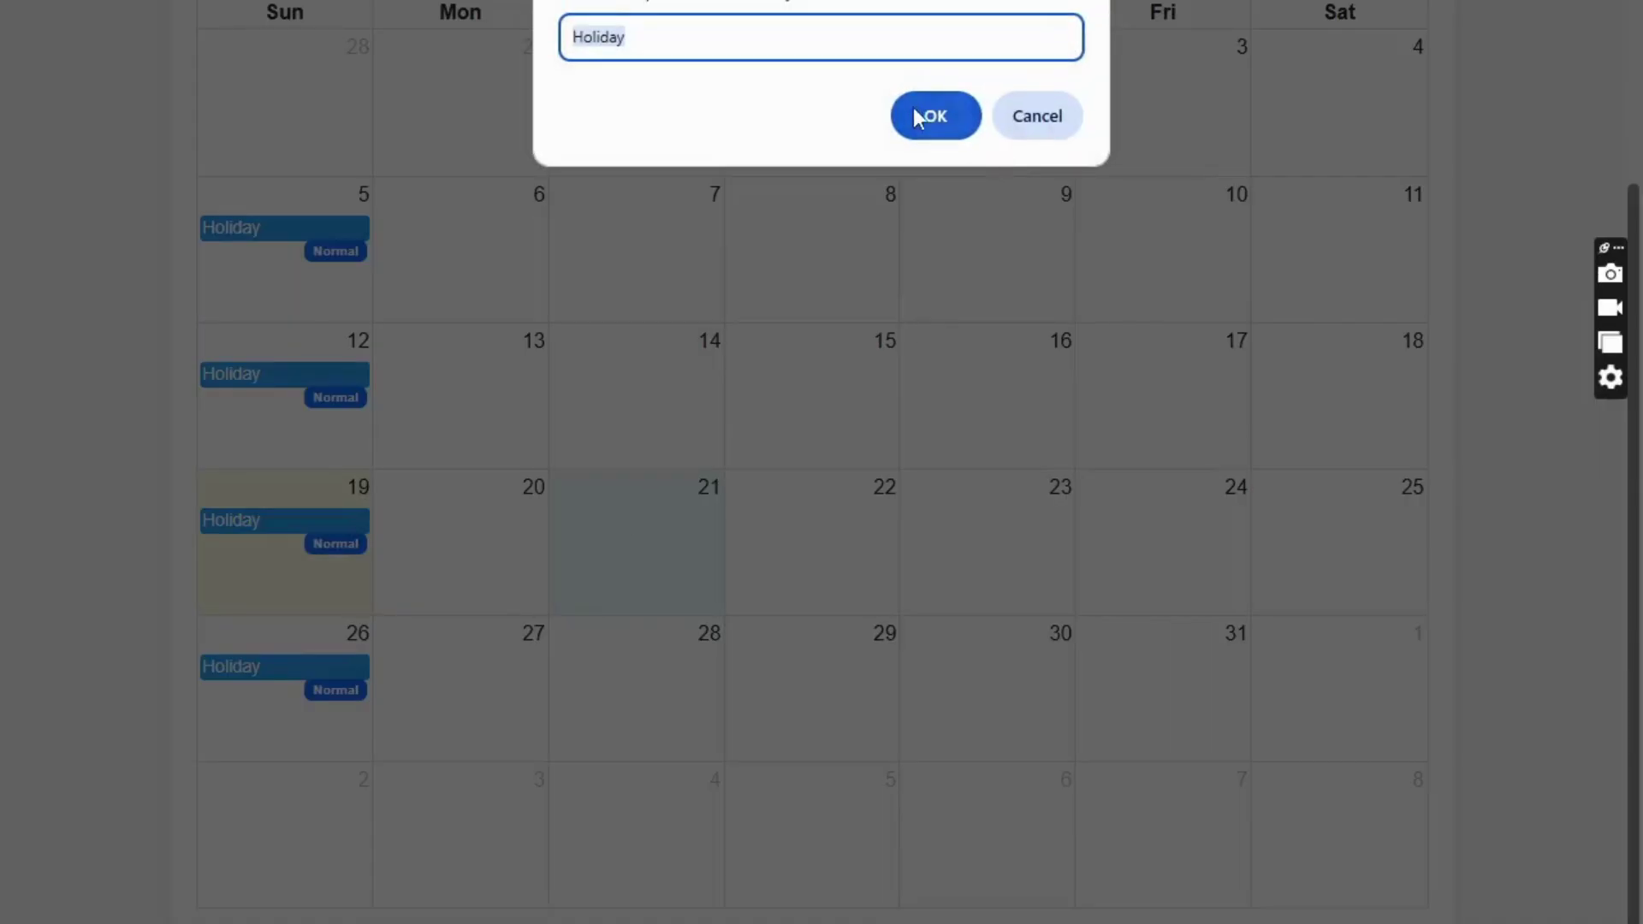
pyautogui.click(917, 118)
pyautogui.click(625, 149)
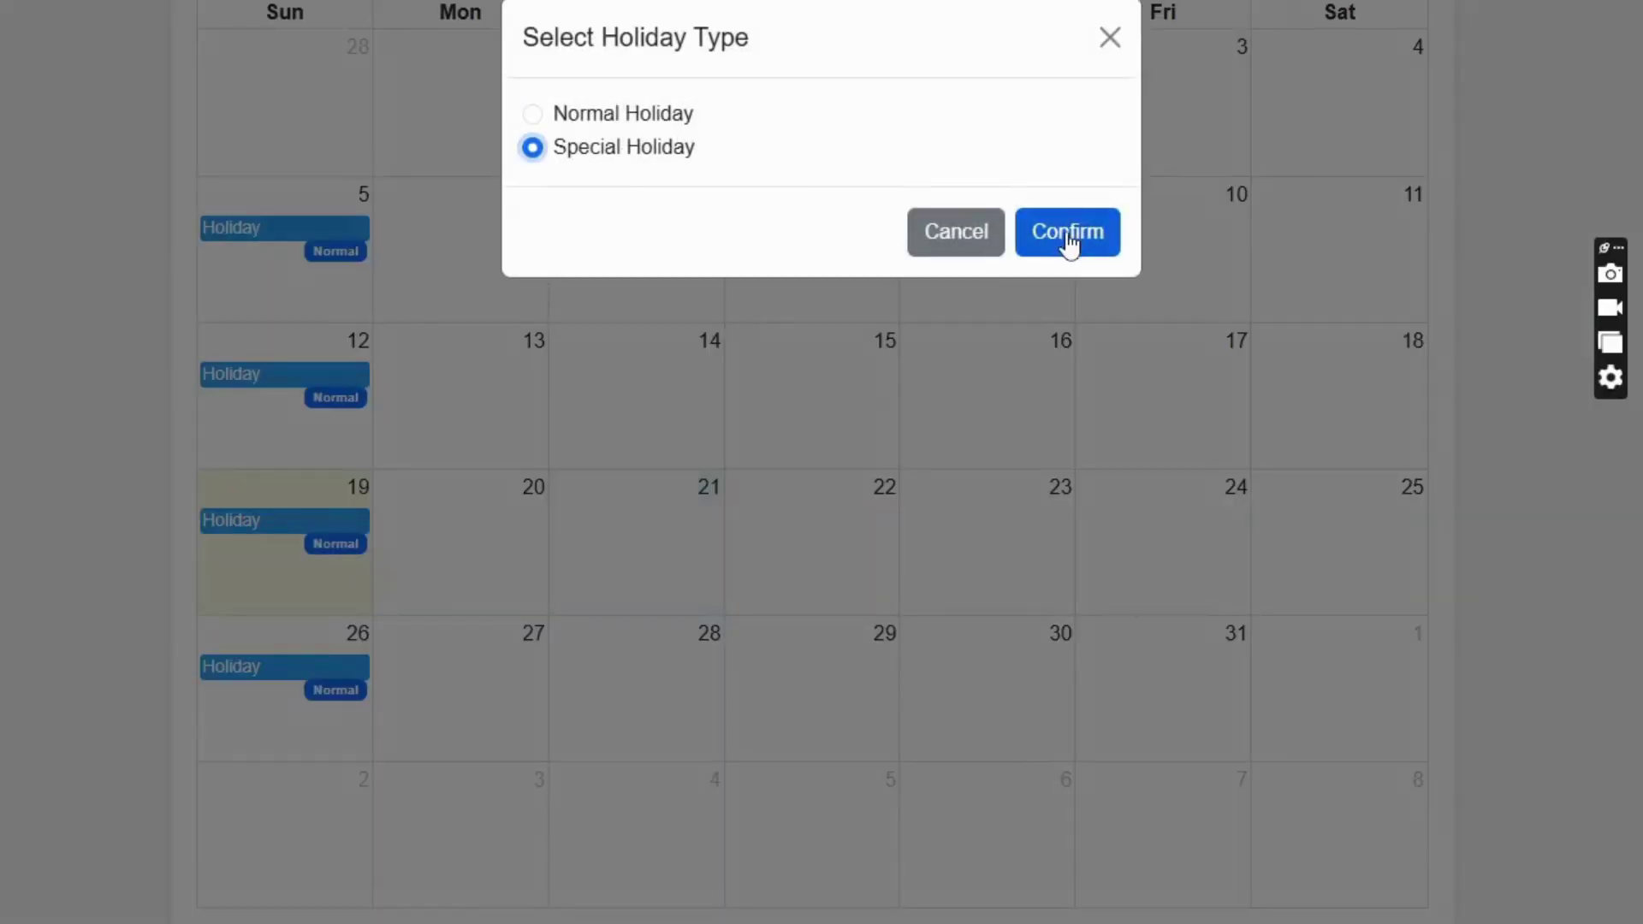
pyautogui.click(1069, 246)
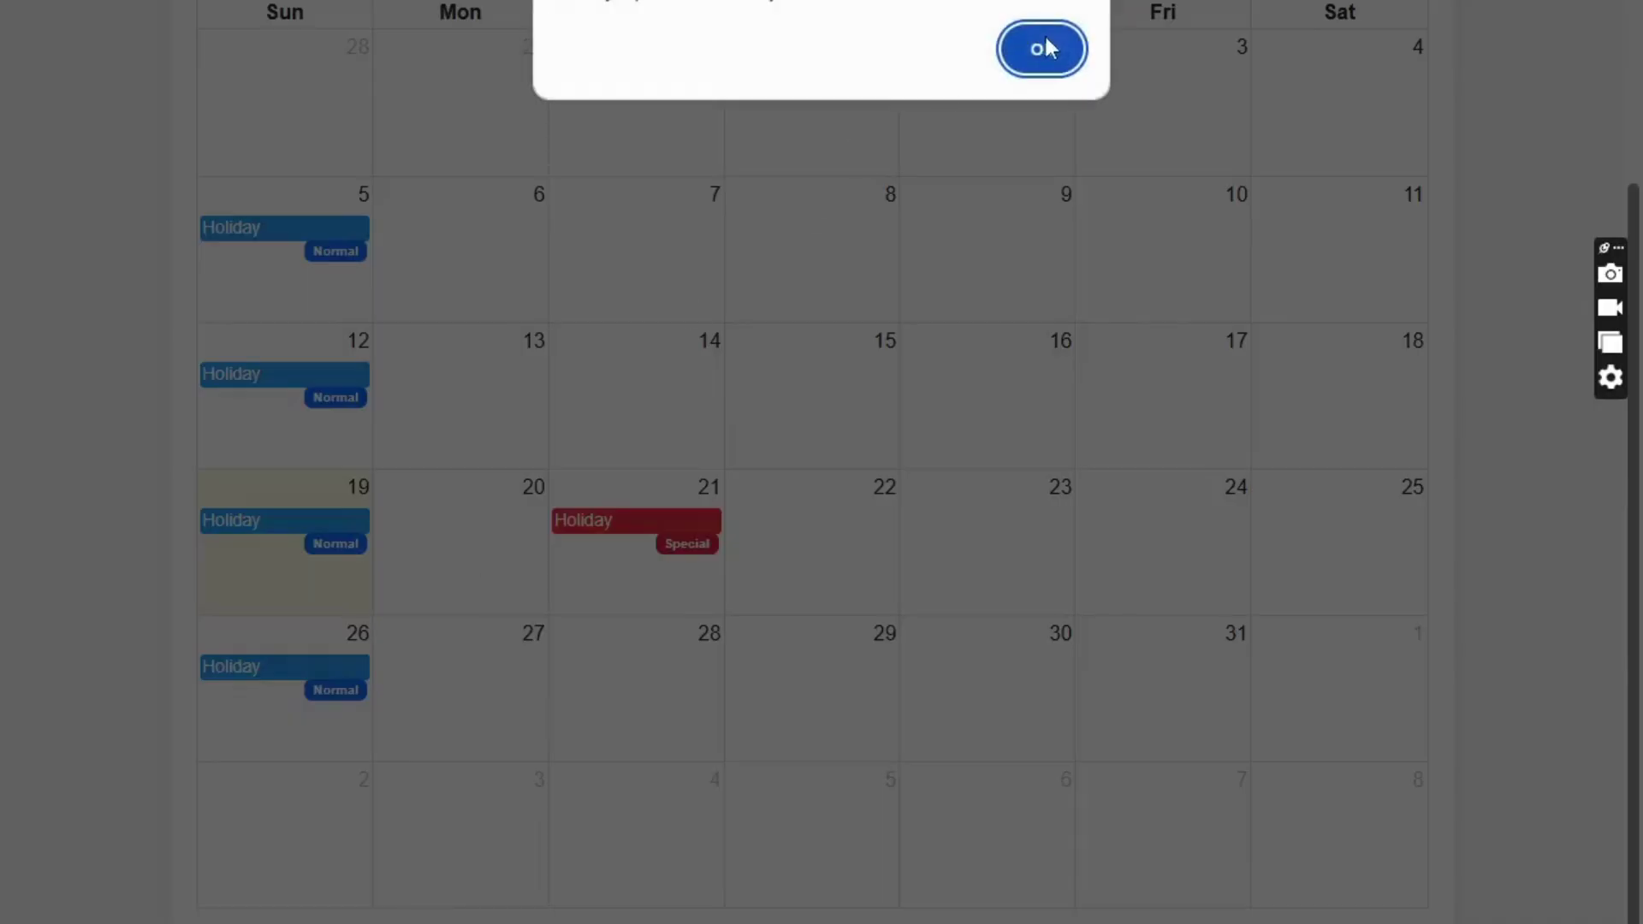
pyautogui.click(1041, 48)
pyautogui.scroll(3, 717, 329)
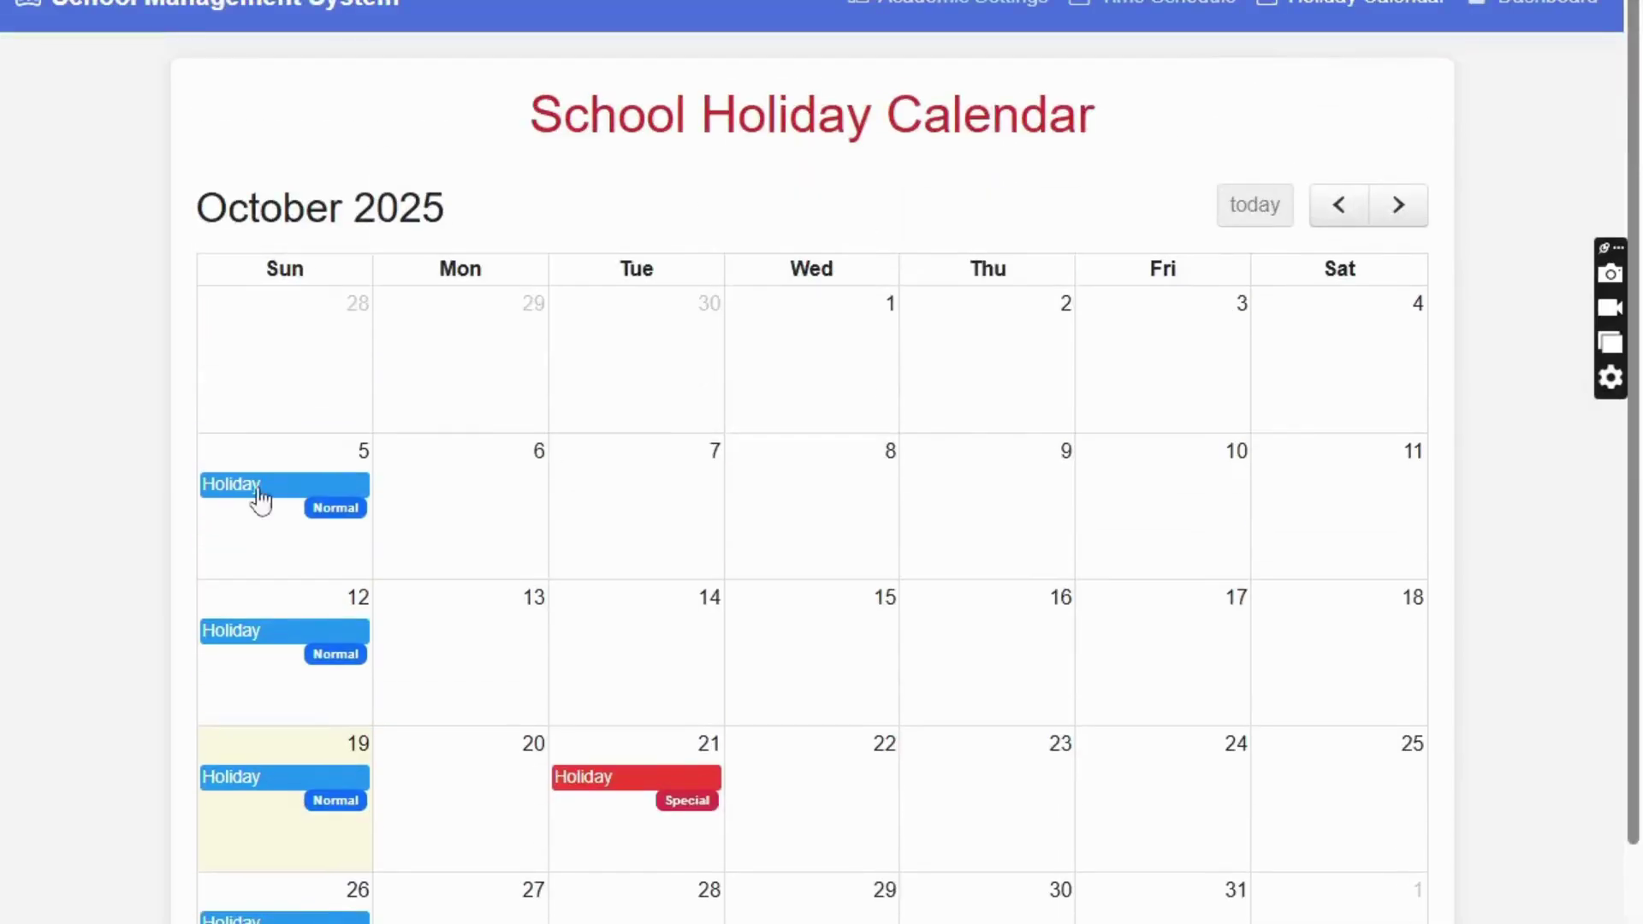
pyautogui.scroll(-3, 693, 569)
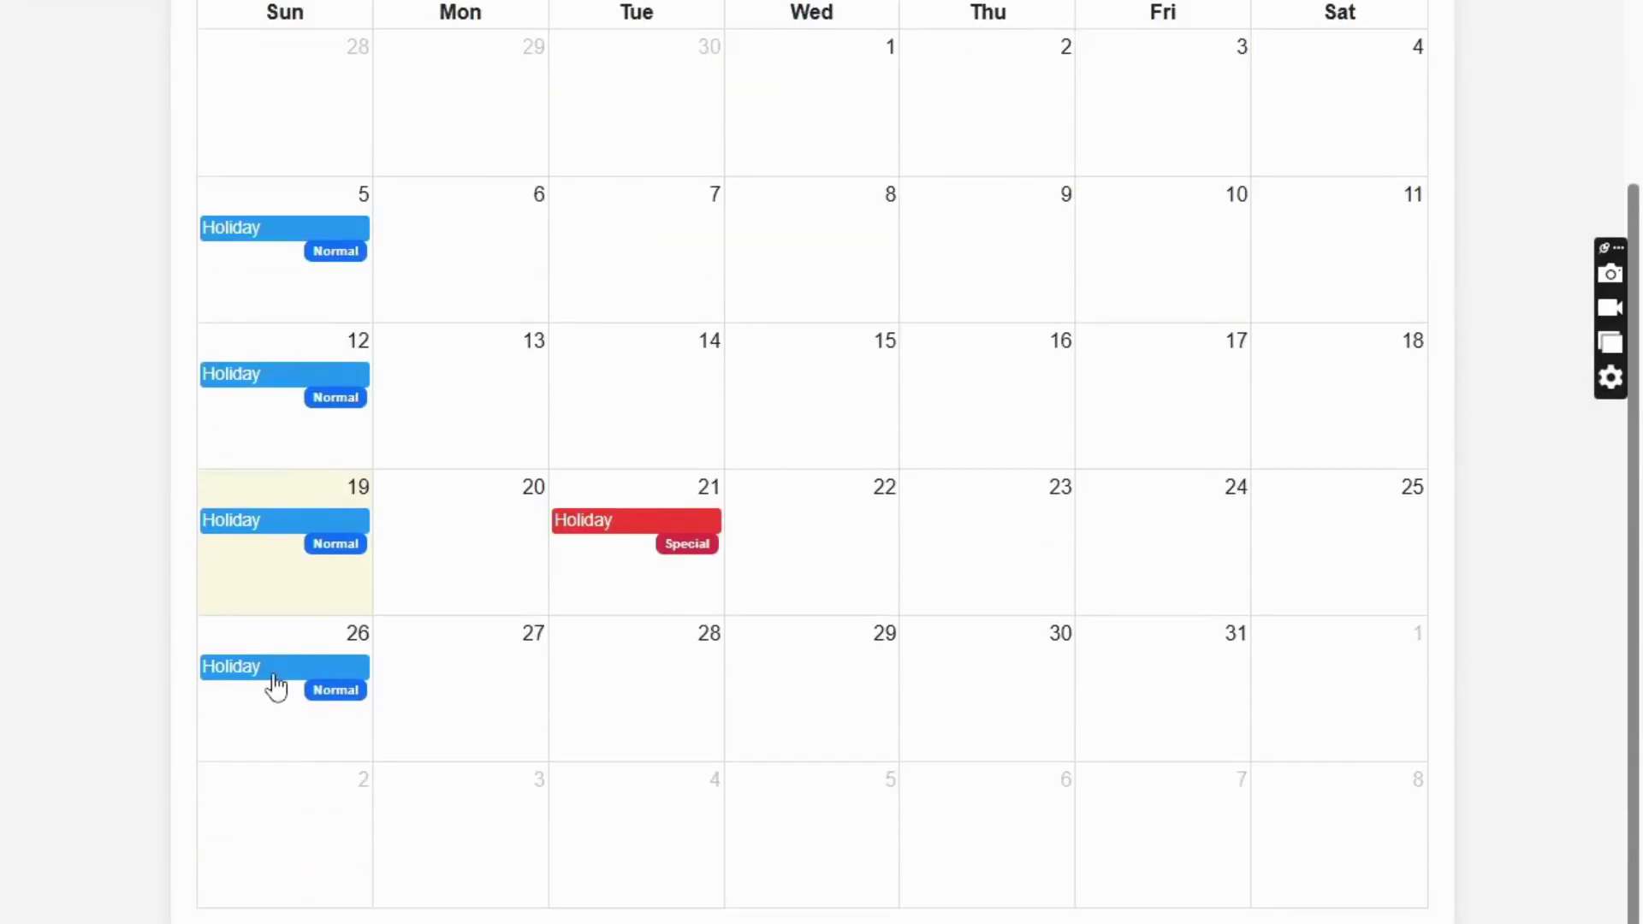
pyautogui.scroll(2, 276, 685)
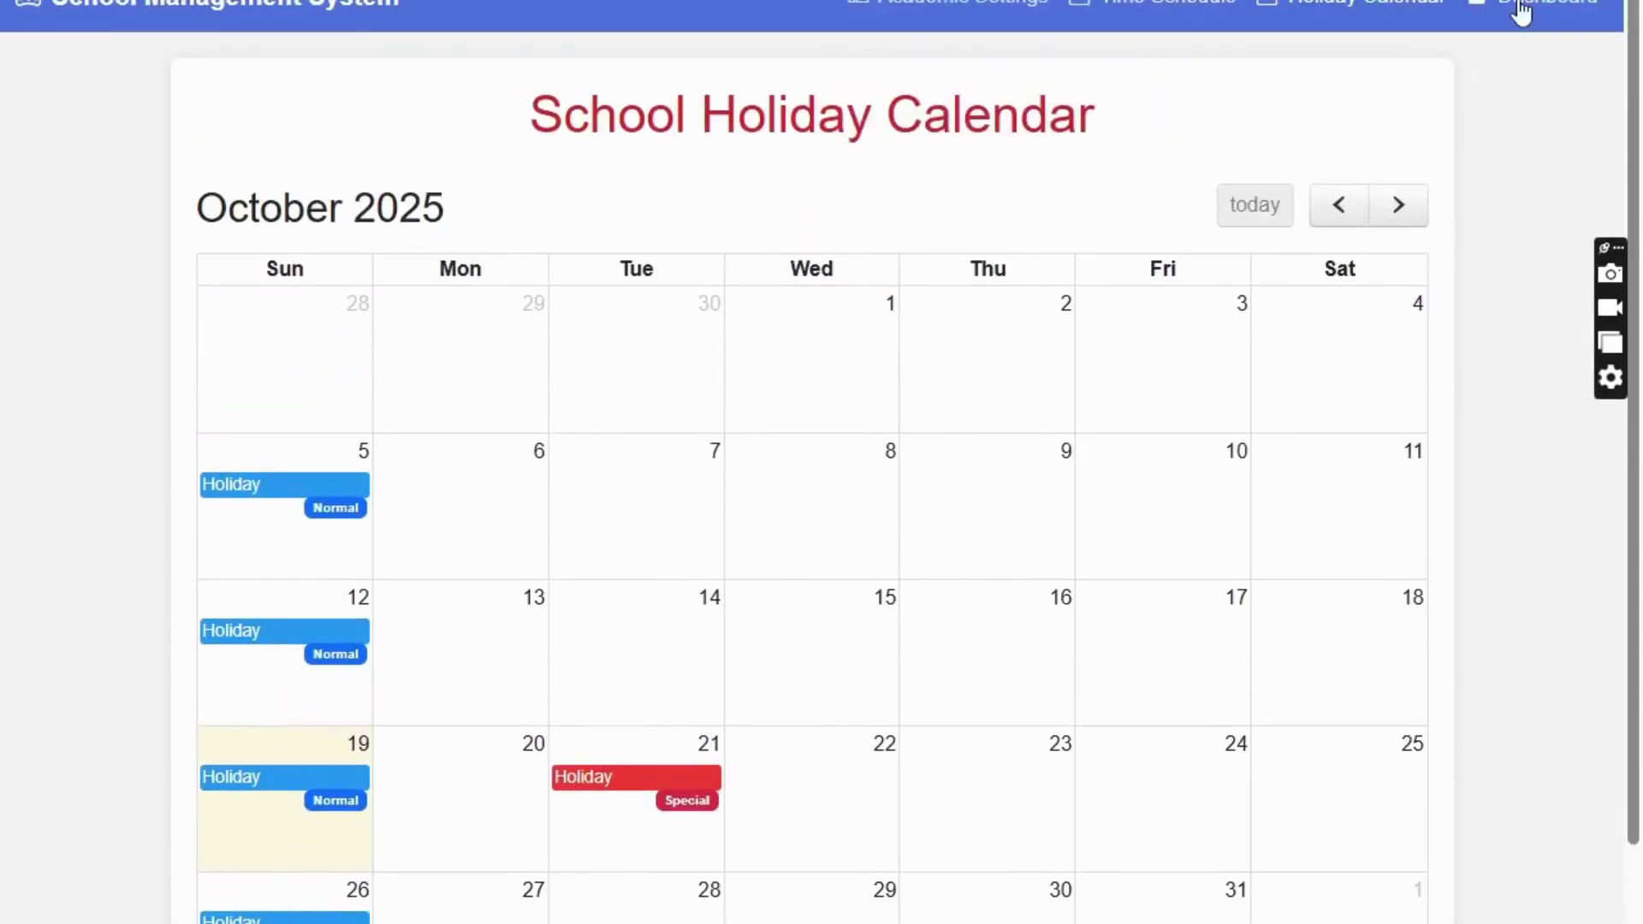
# - Review the Holidays-Date Entry page, then go back to the admin dashboard
pyautogui.click(1522, 12)
pyautogui.click(231, 224)
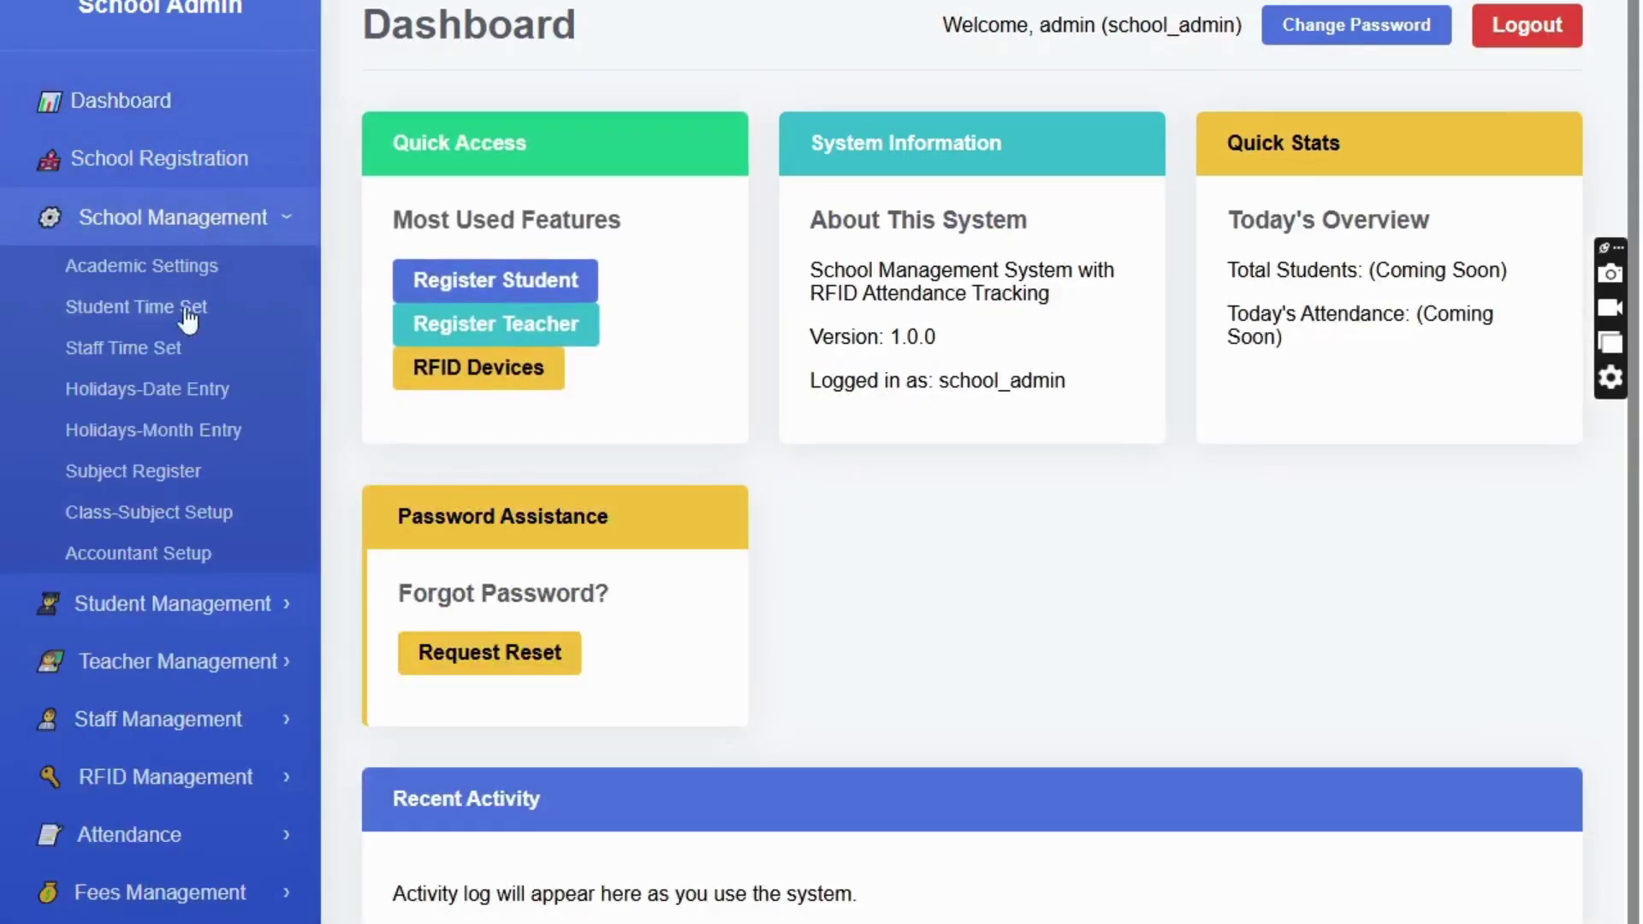
pyautogui.click(196, 393)
pyautogui.scroll(-1, 818, 476)
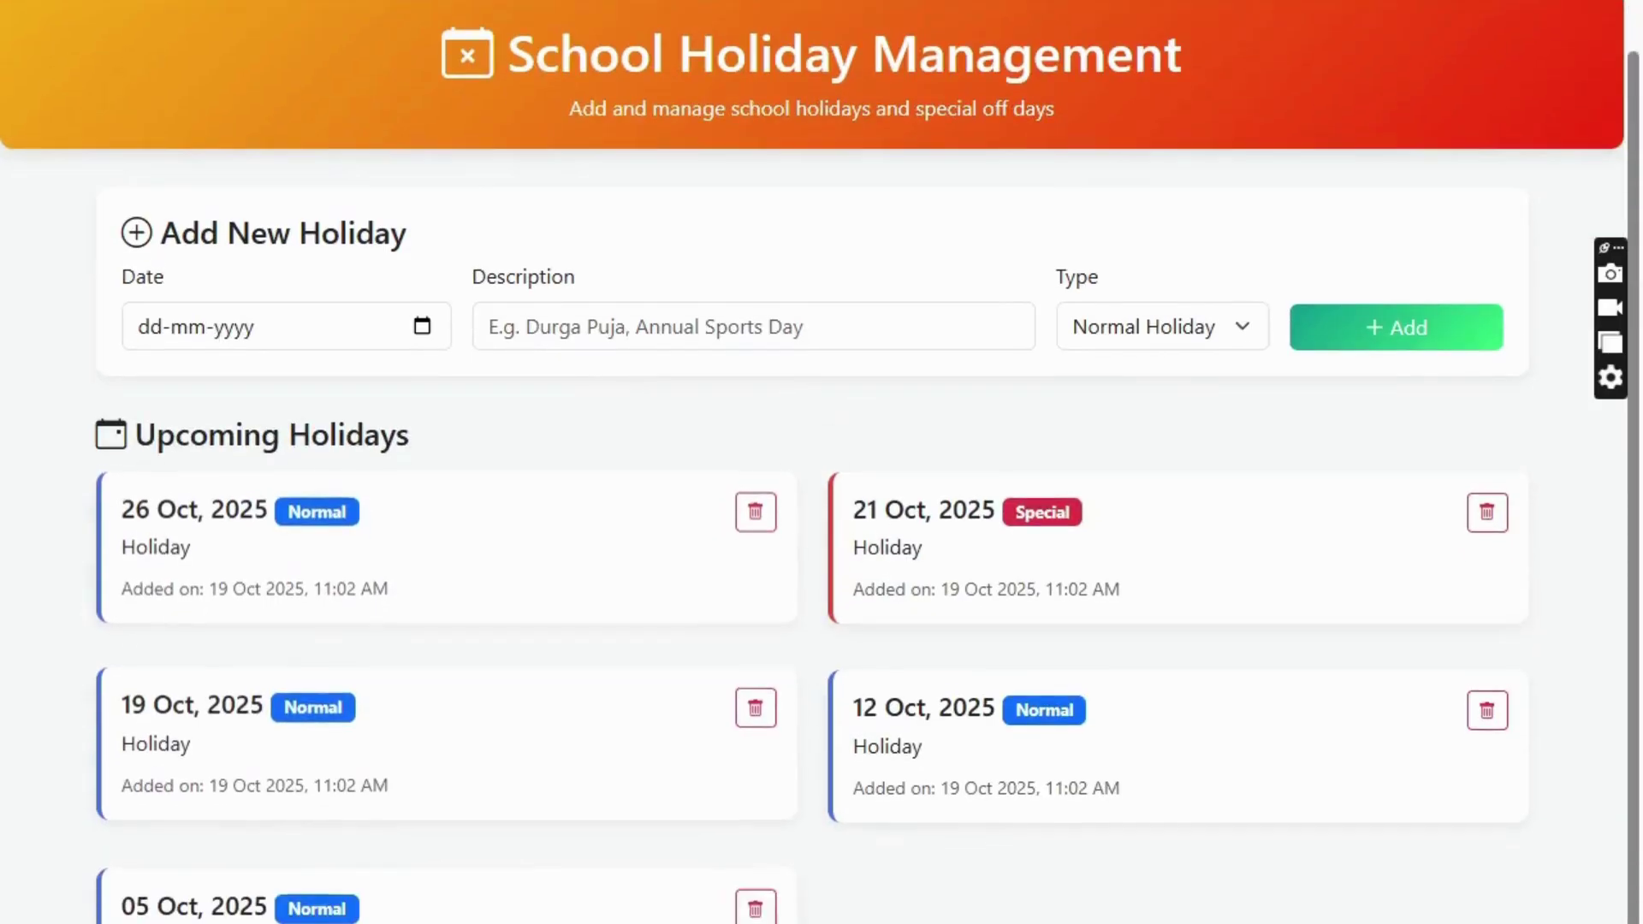
pyautogui.hotkey('alt', 'Left')
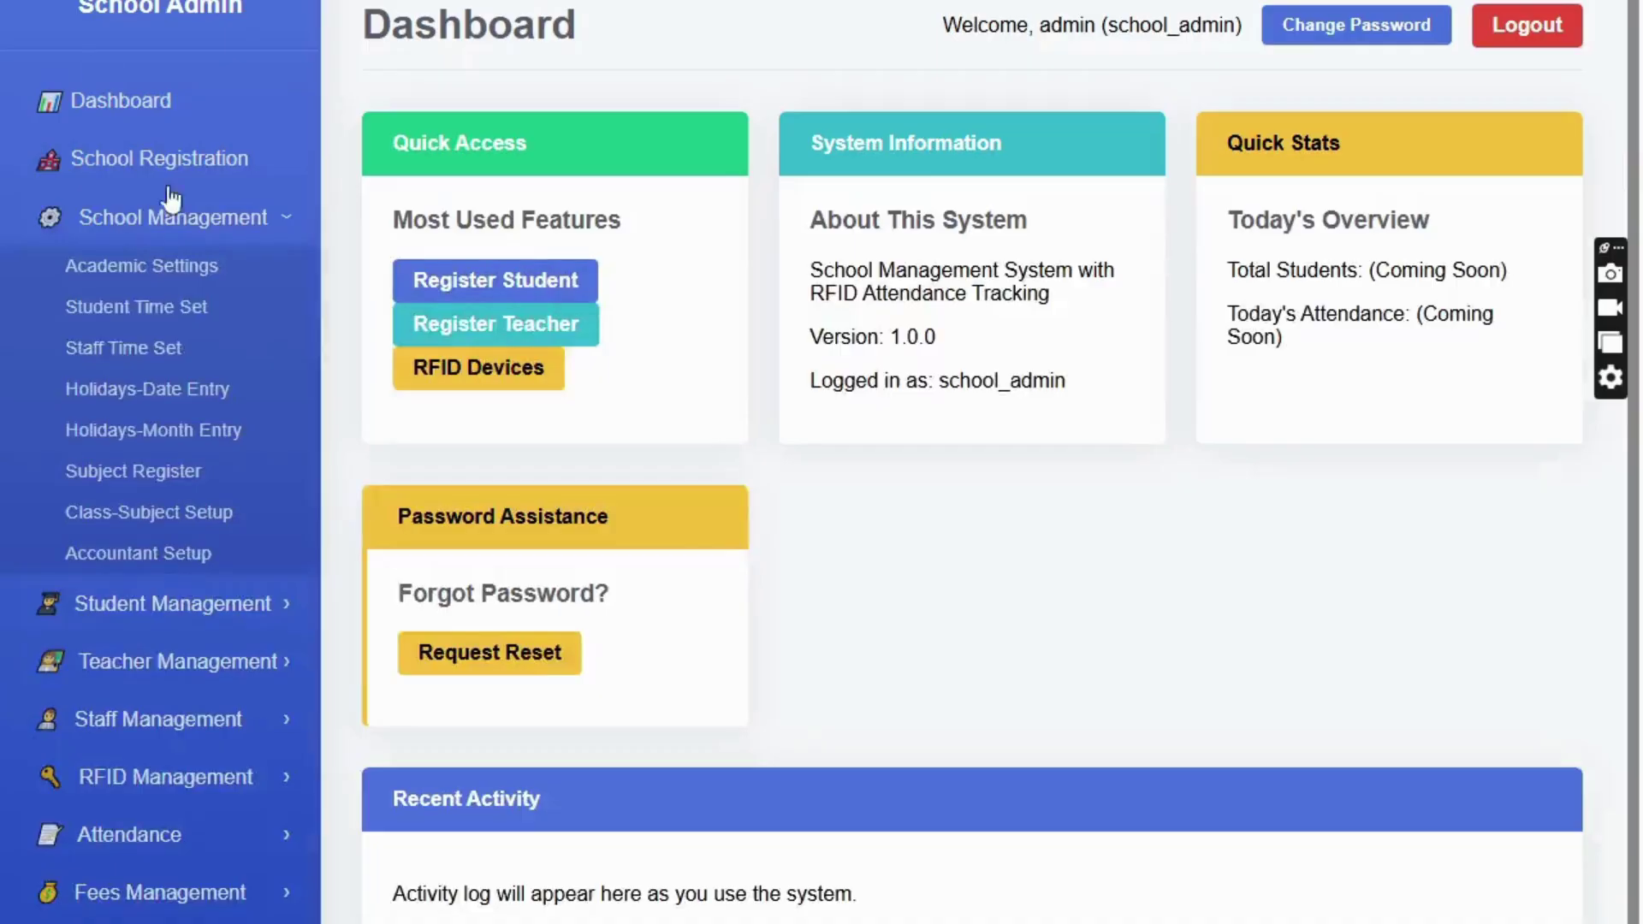
pyautogui.click(154, 486)
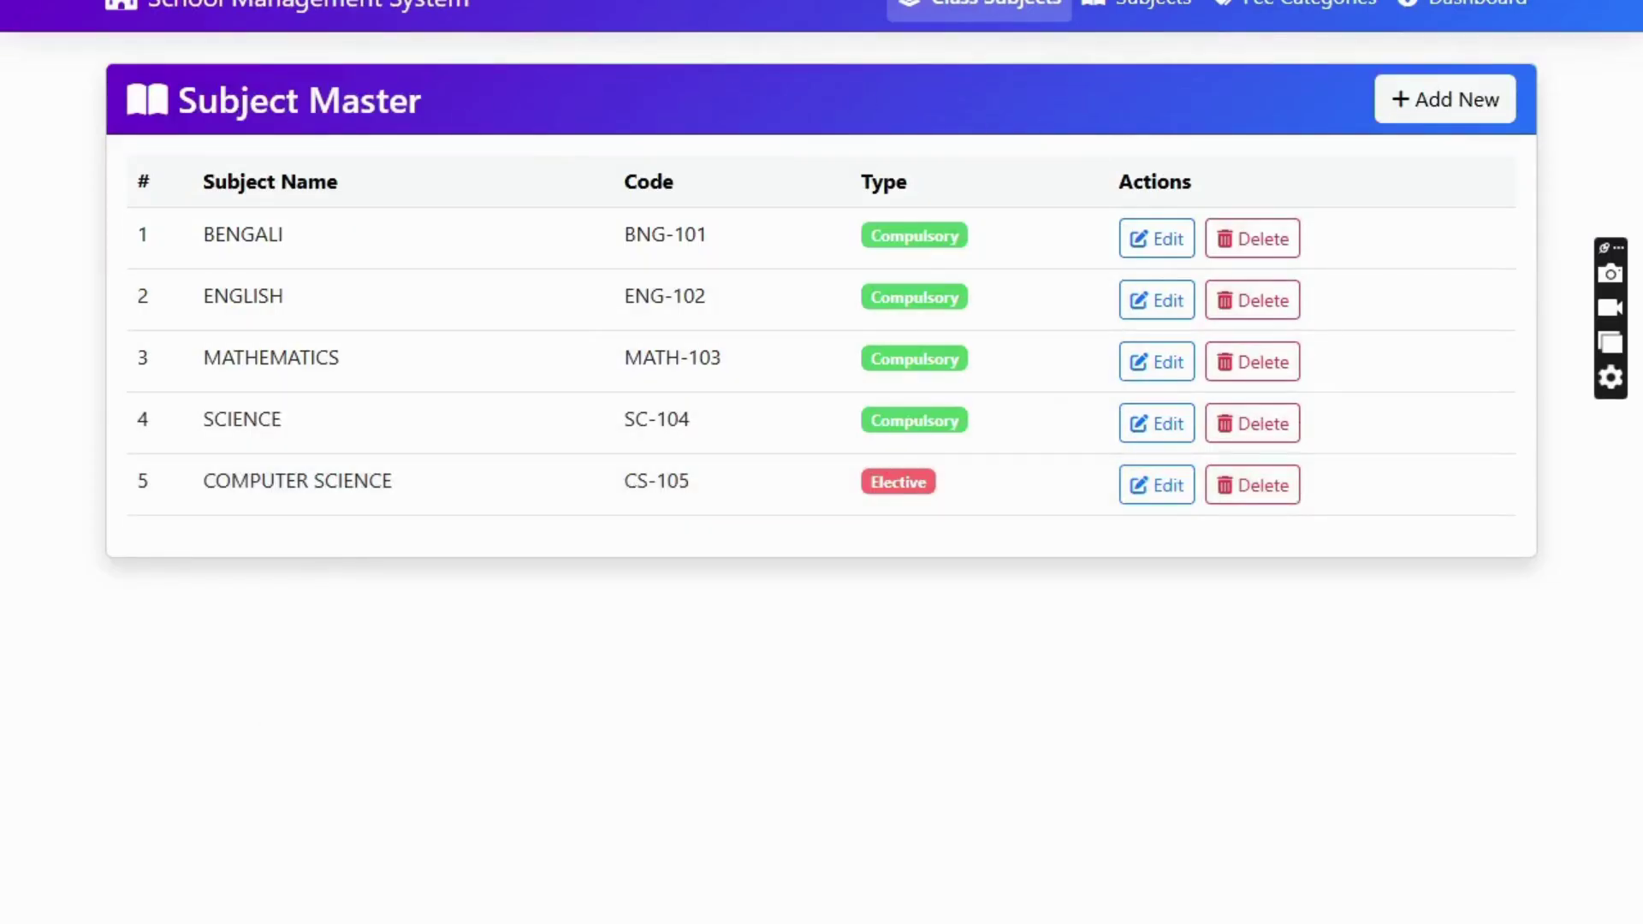
pyautogui.click(1444, 6)
pyautogui.click(130, 273)
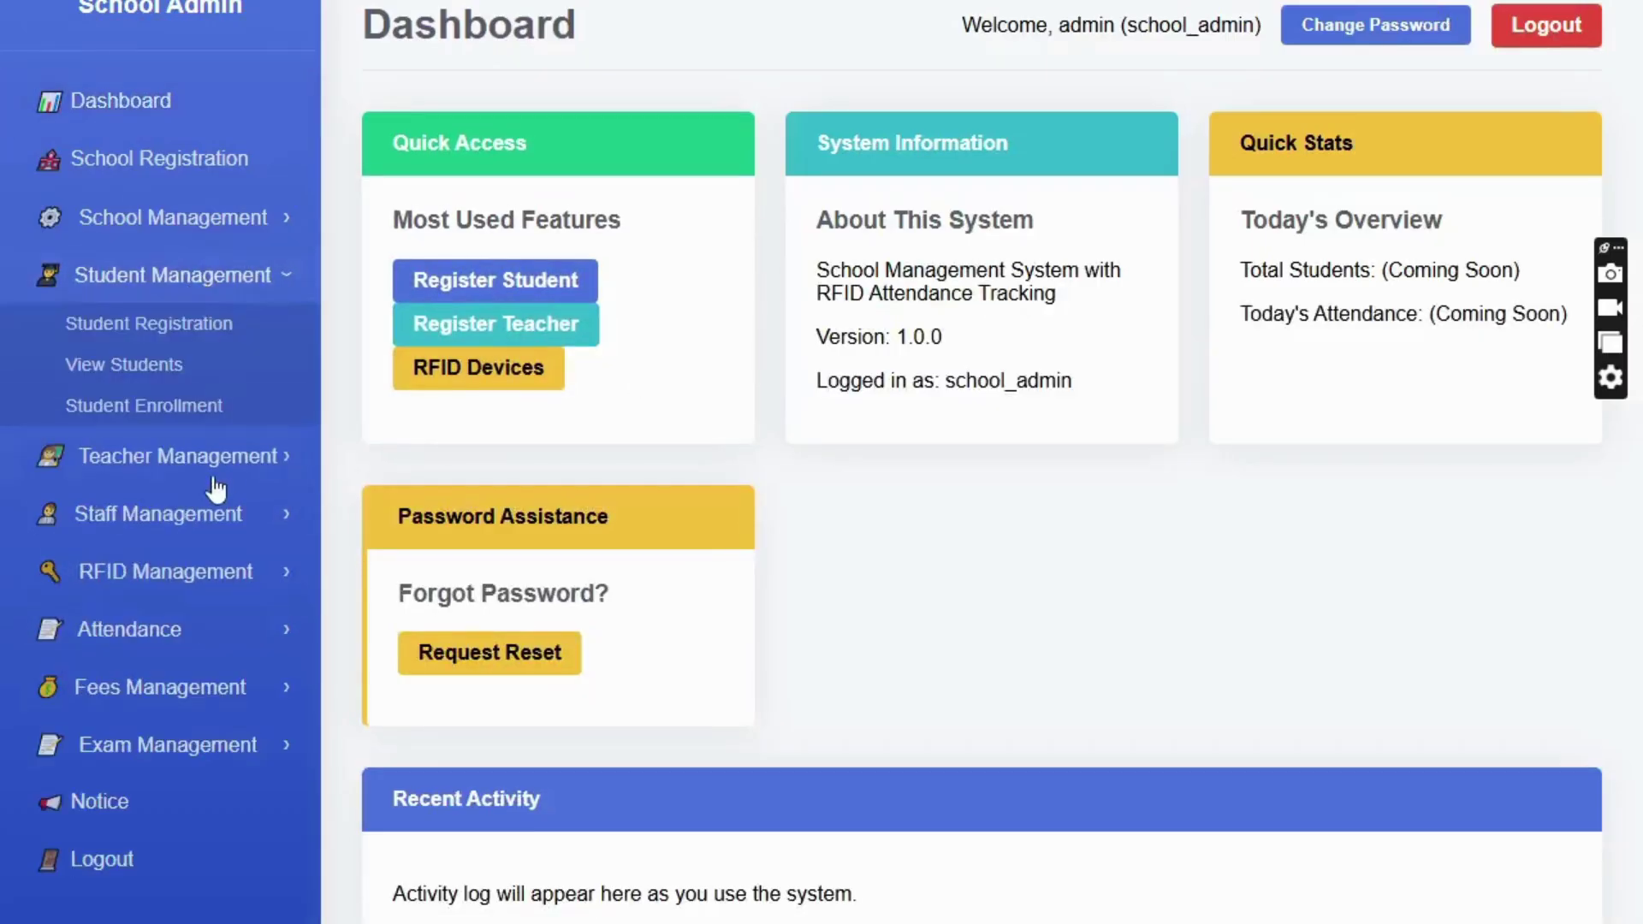
# - Open Class-Subject Setup, show Secondary (9-10) and view Class 9's subjects without saving
pyautogui.click(135, 224)
pyautogui.click(137, 609)
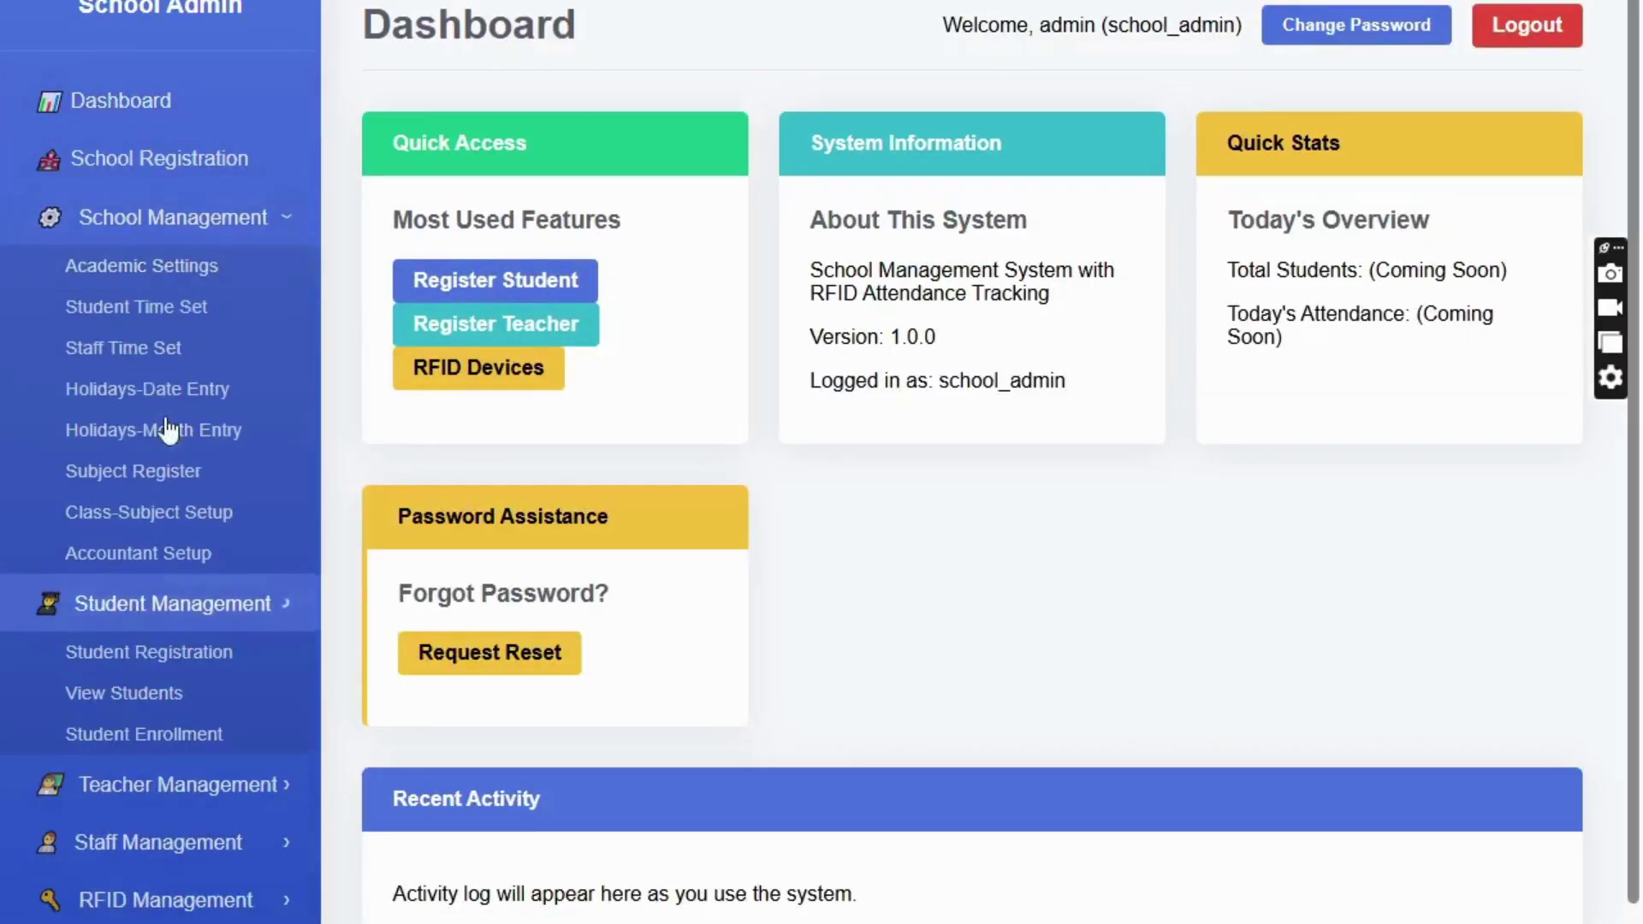
pyautogui.click(196, 523)
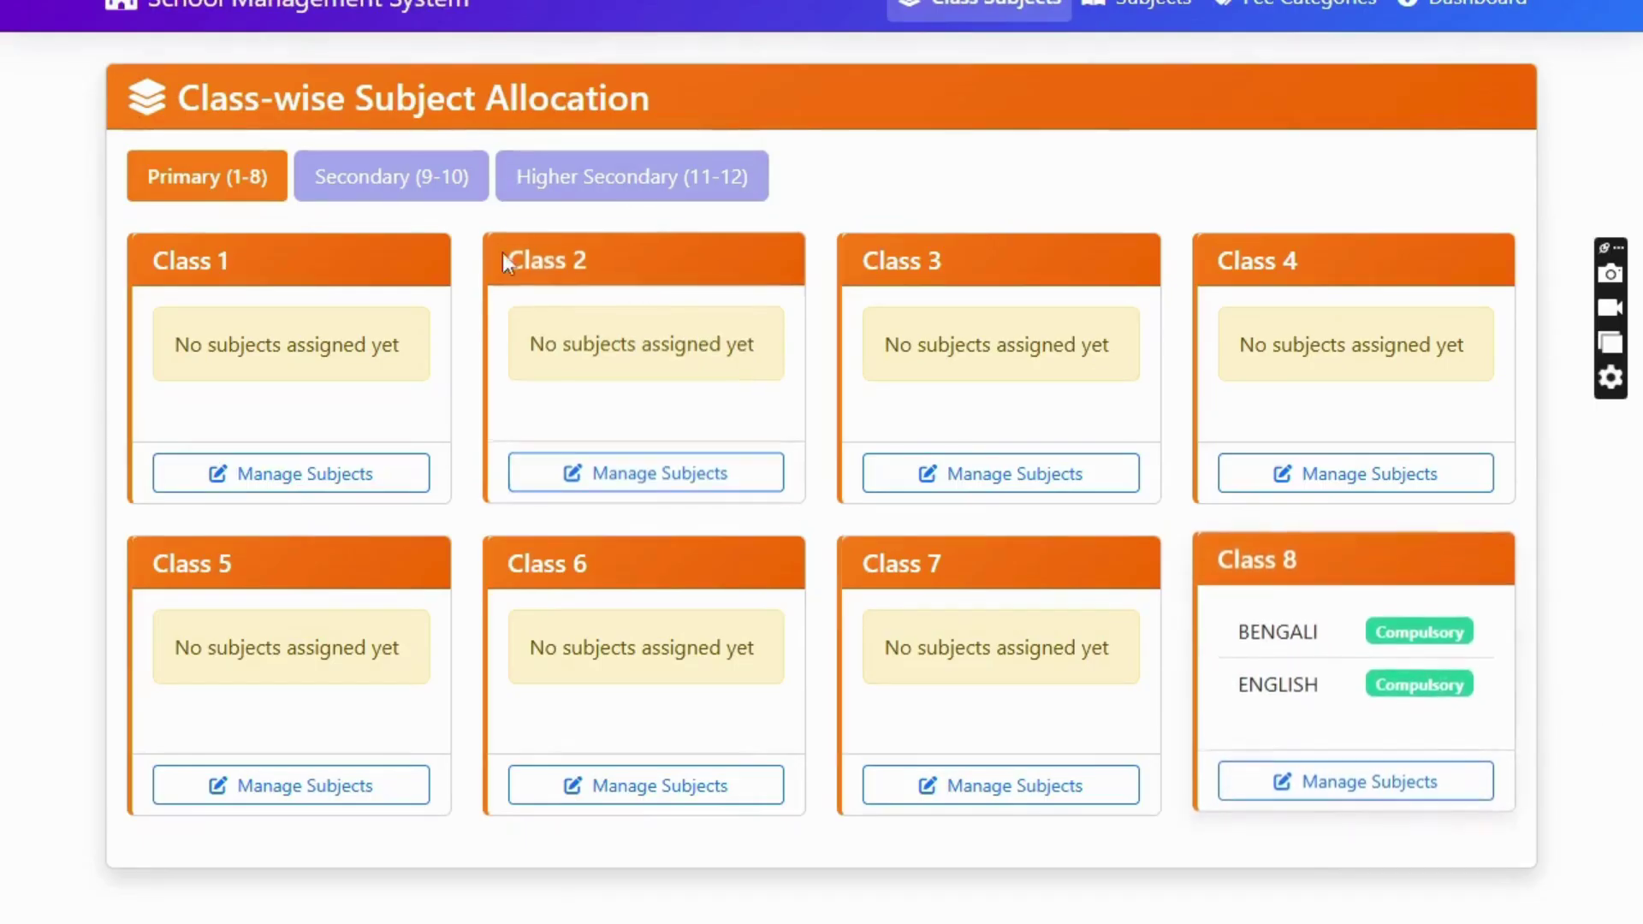
pyautogui.click(354, 178)
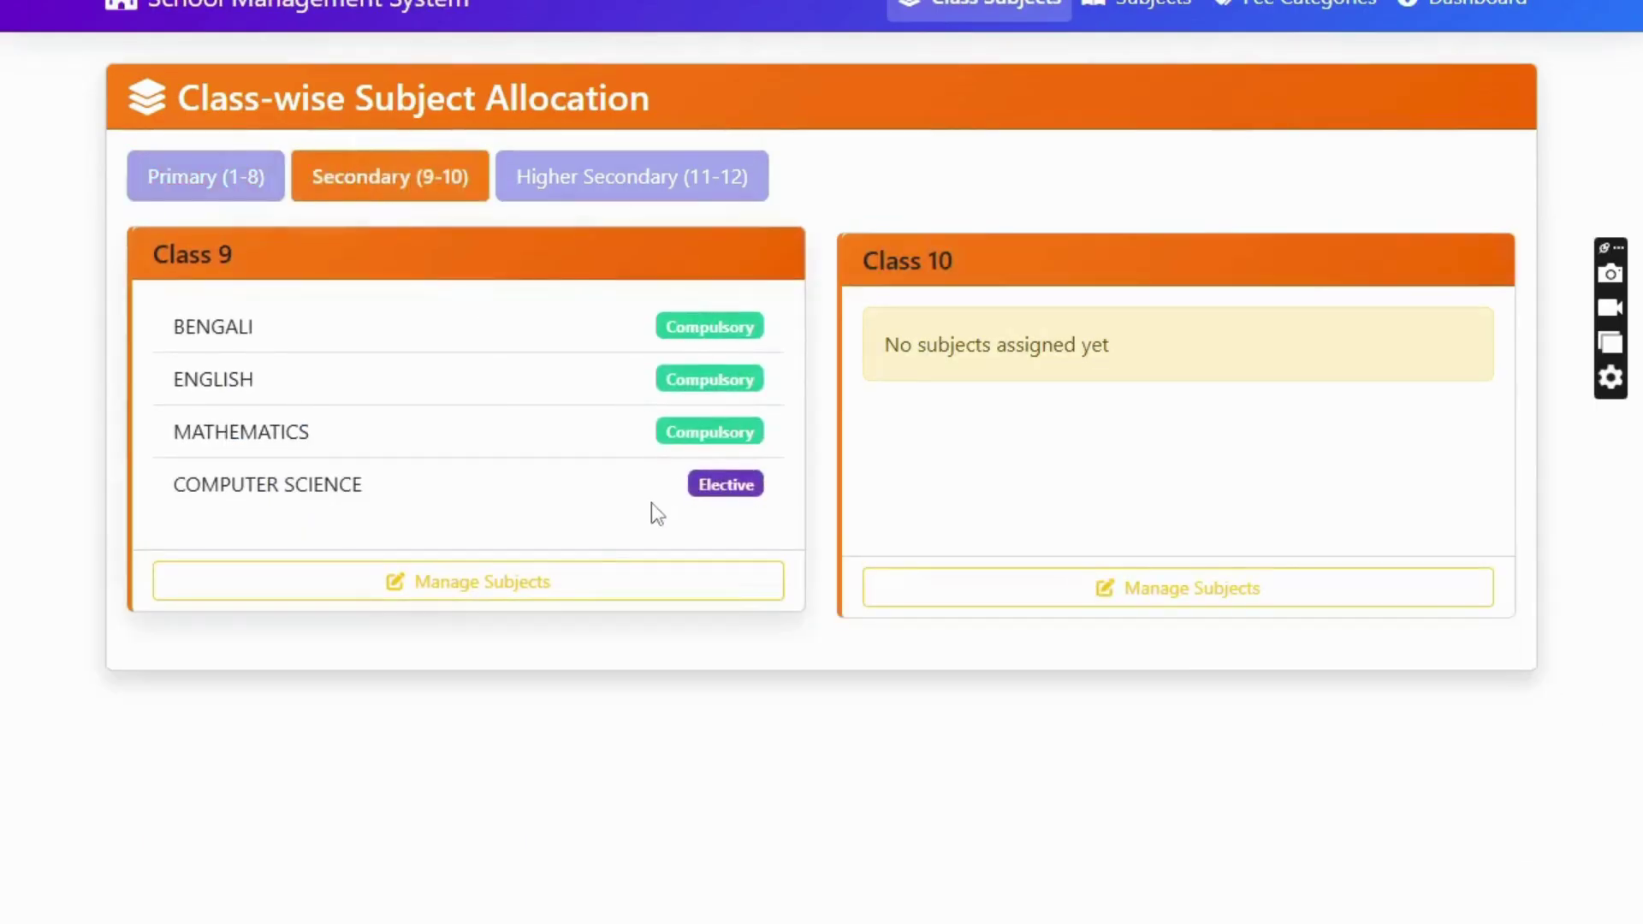
pyautogui.click(463, 599)
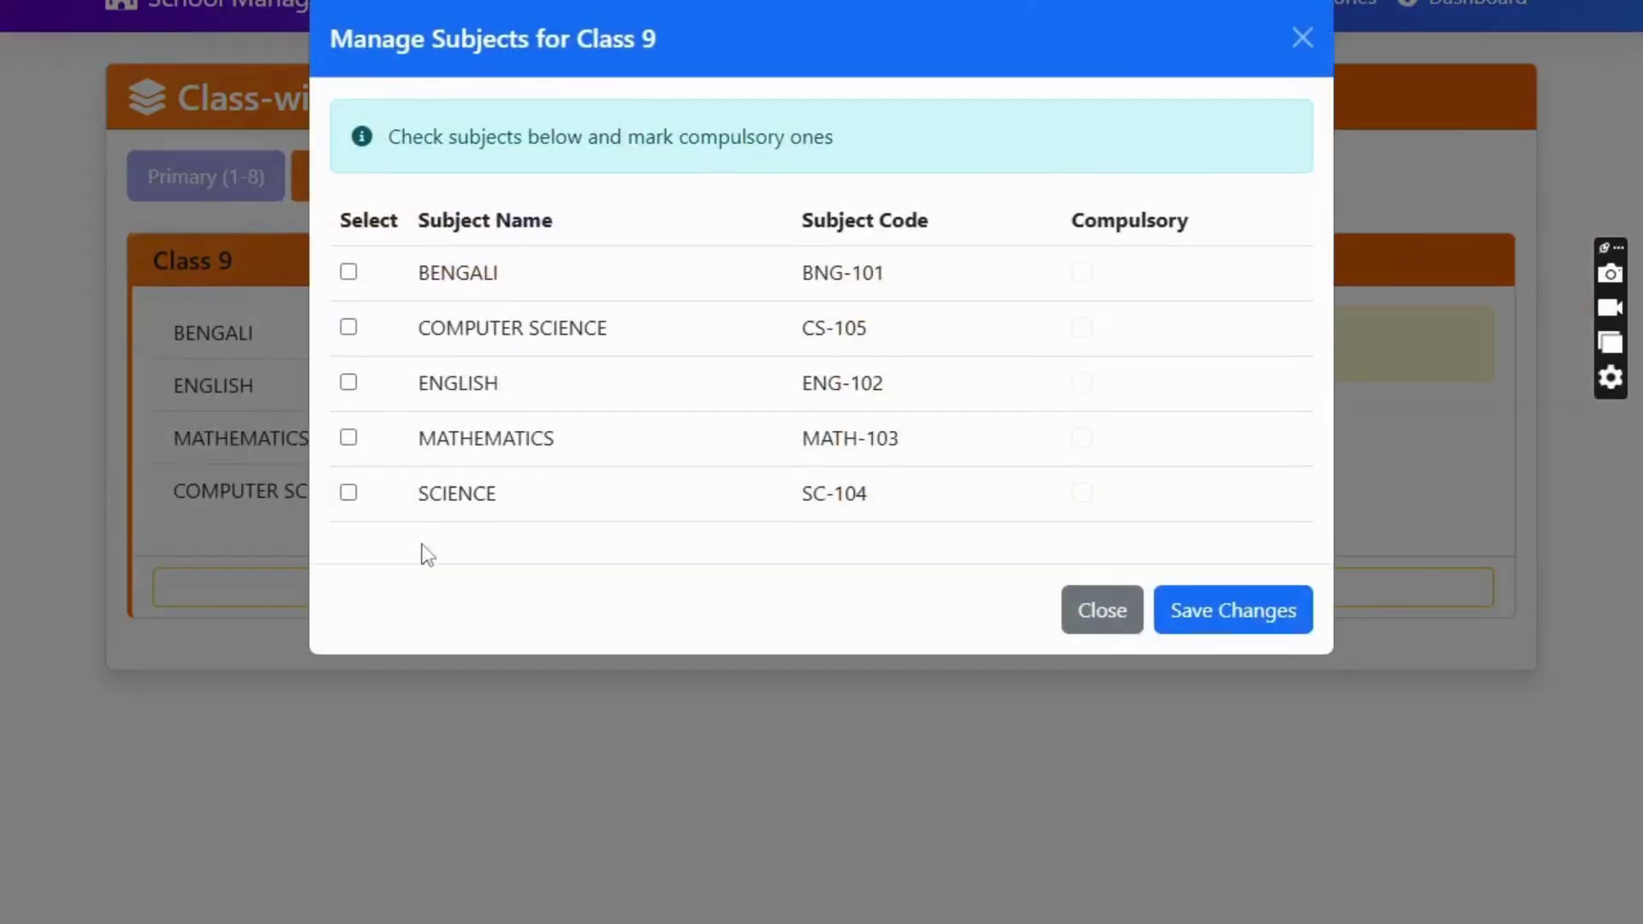
pyautogui.click(1106, 617)
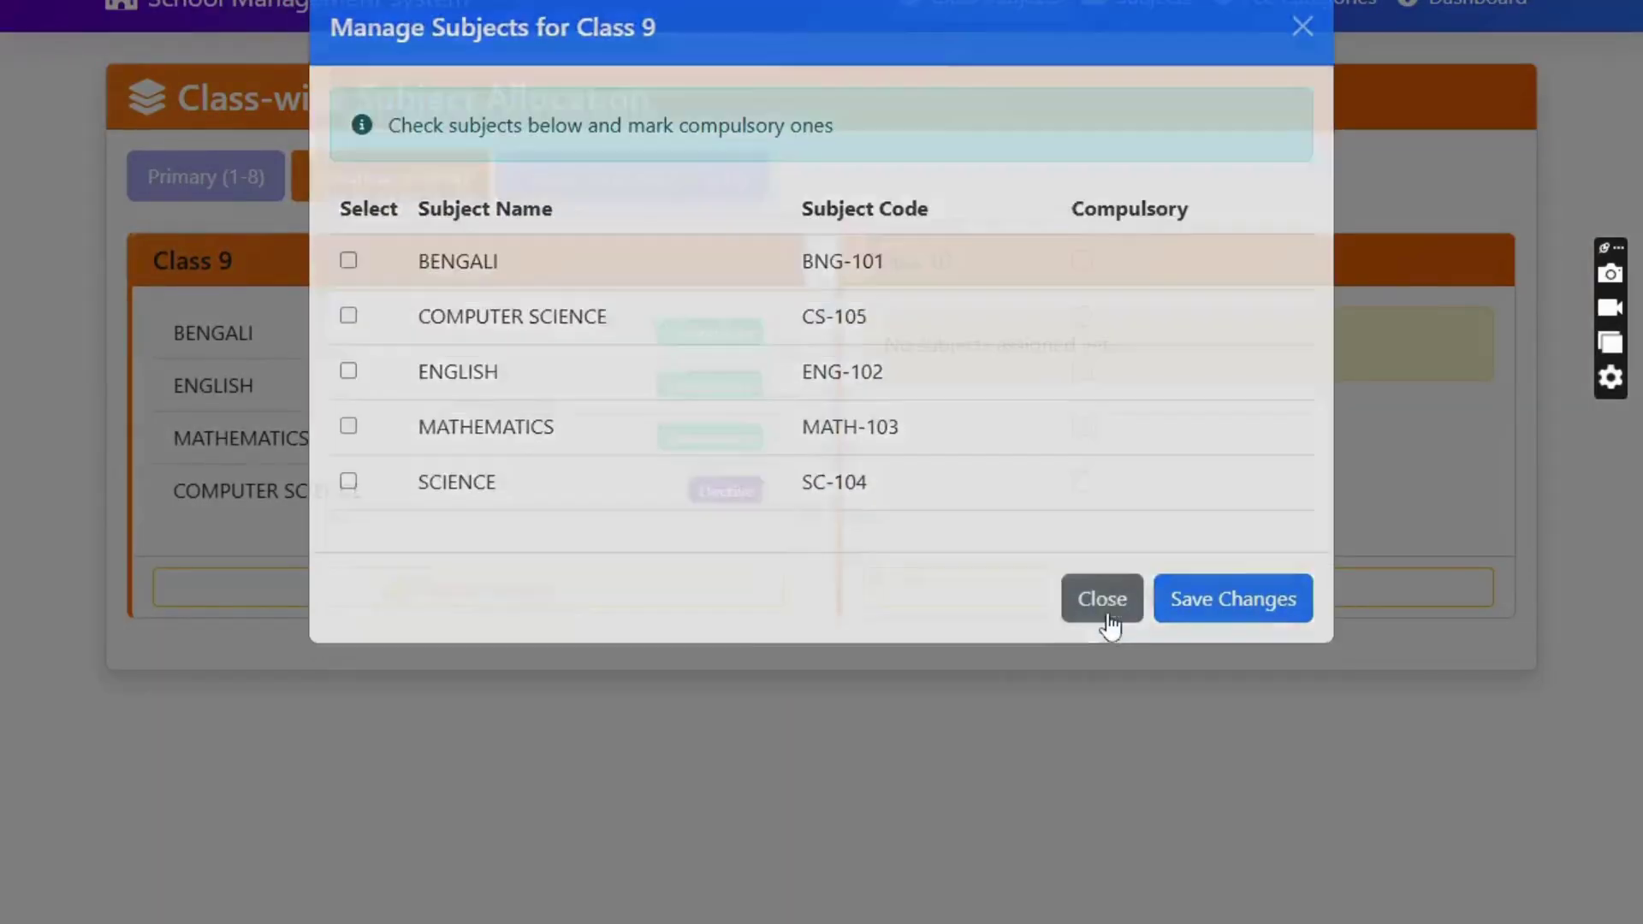
# - View the Accounts Users list under Accountant Setup, then head back to the dashboard
pyautogui.click(1459, 9)
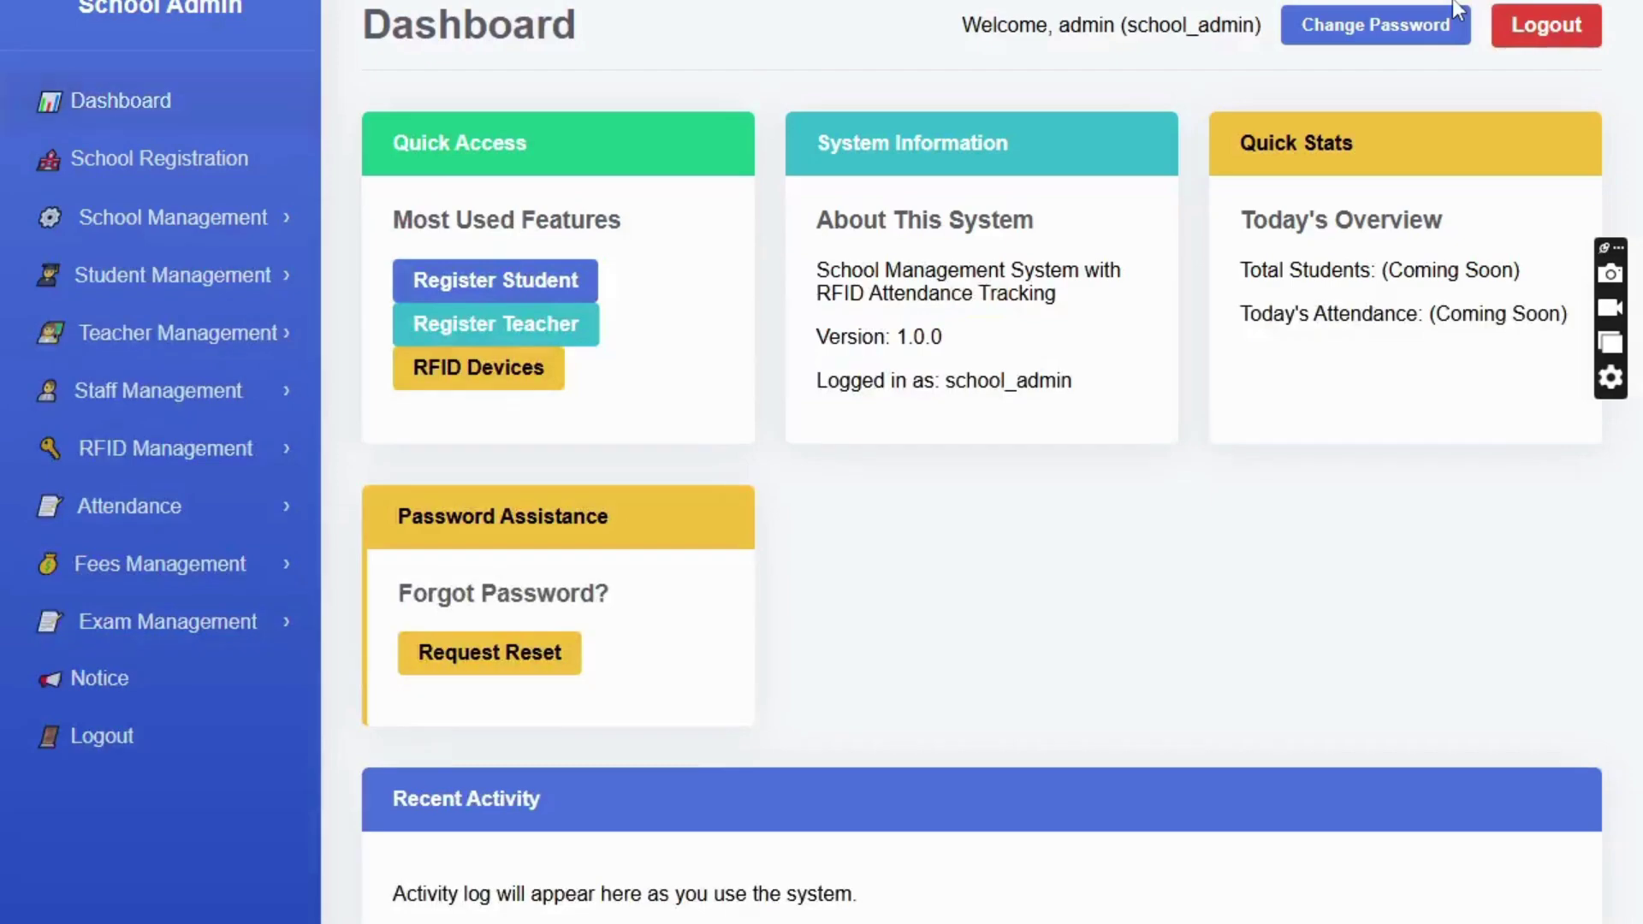
pyautogui.click(104, 236)
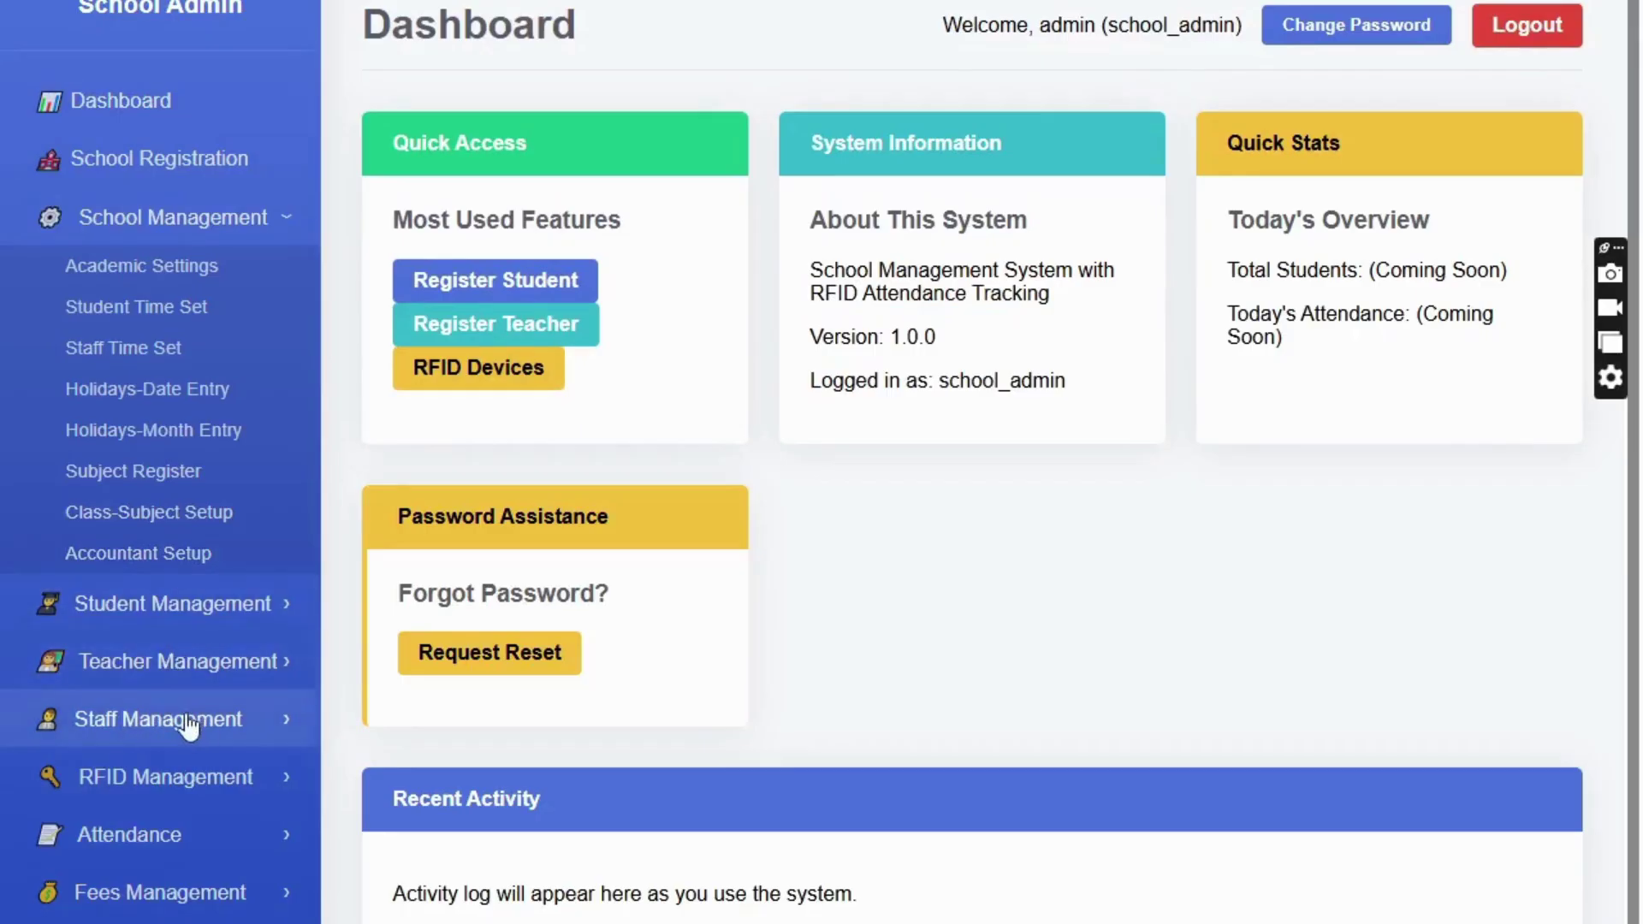
pyautogui.click(157, 558)
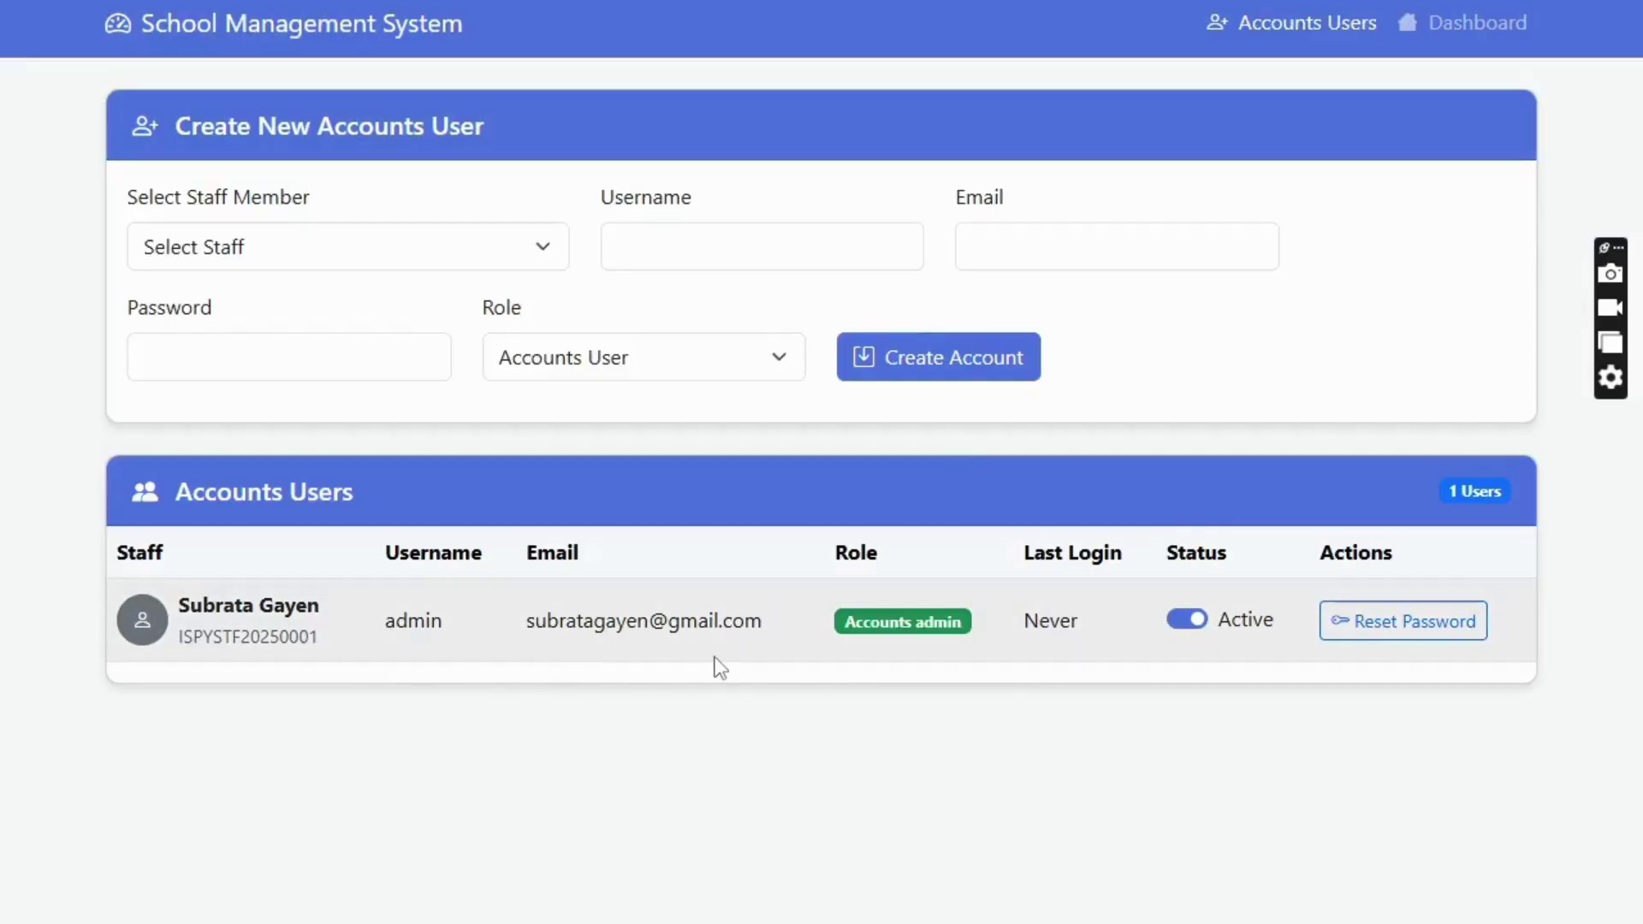
pyautogui.click(1475, 23)
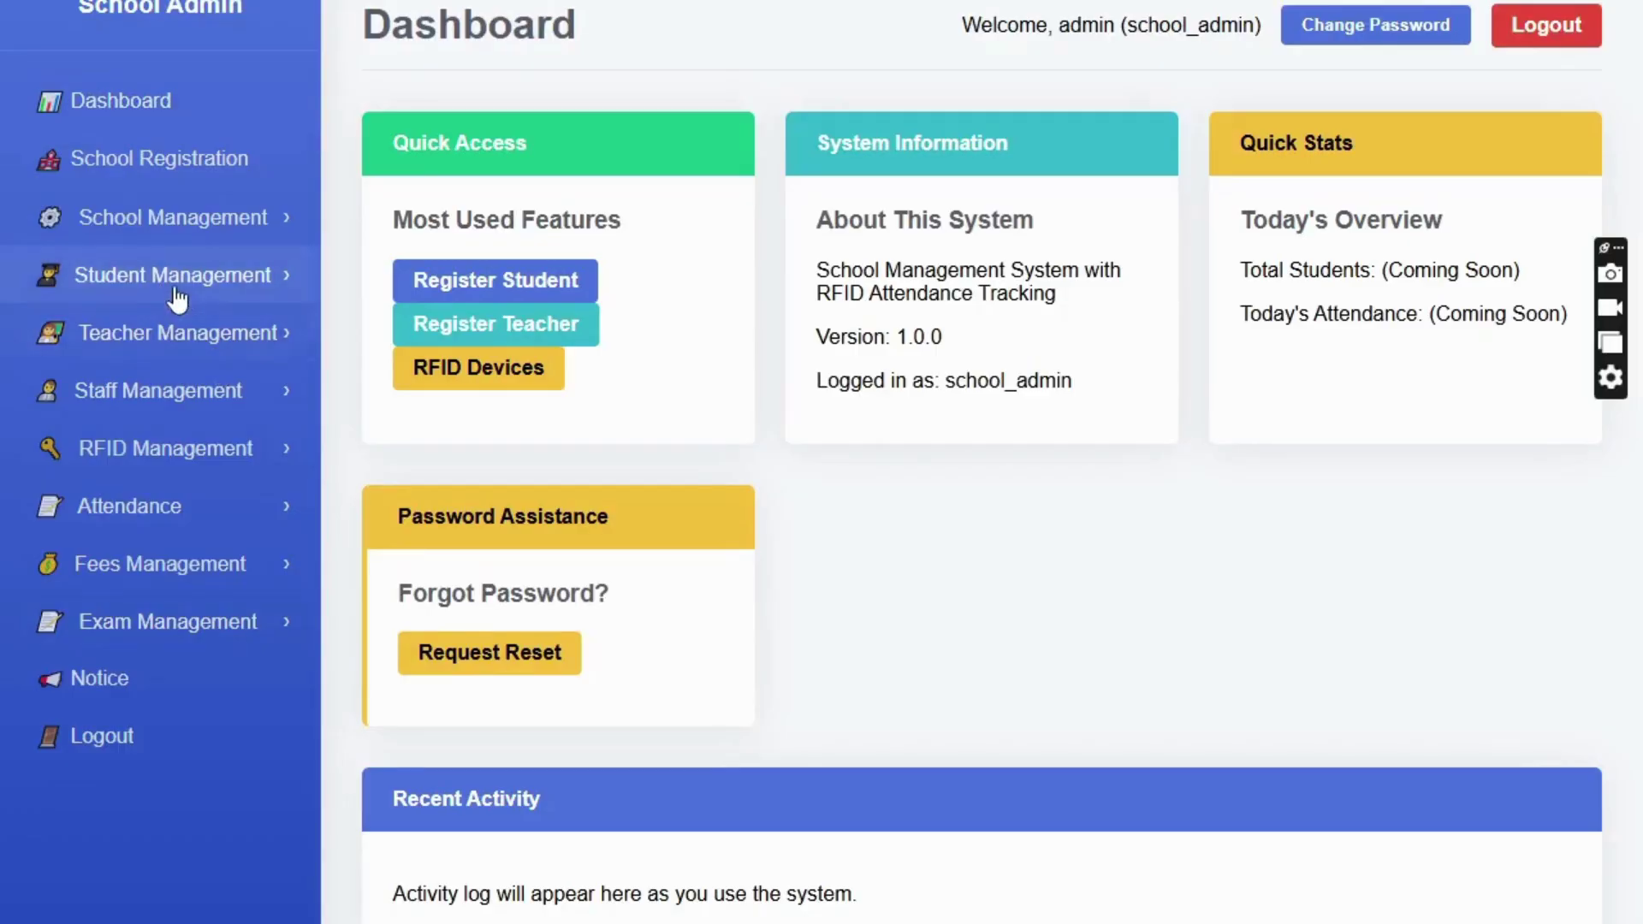
pyautogui.click(178, 292)
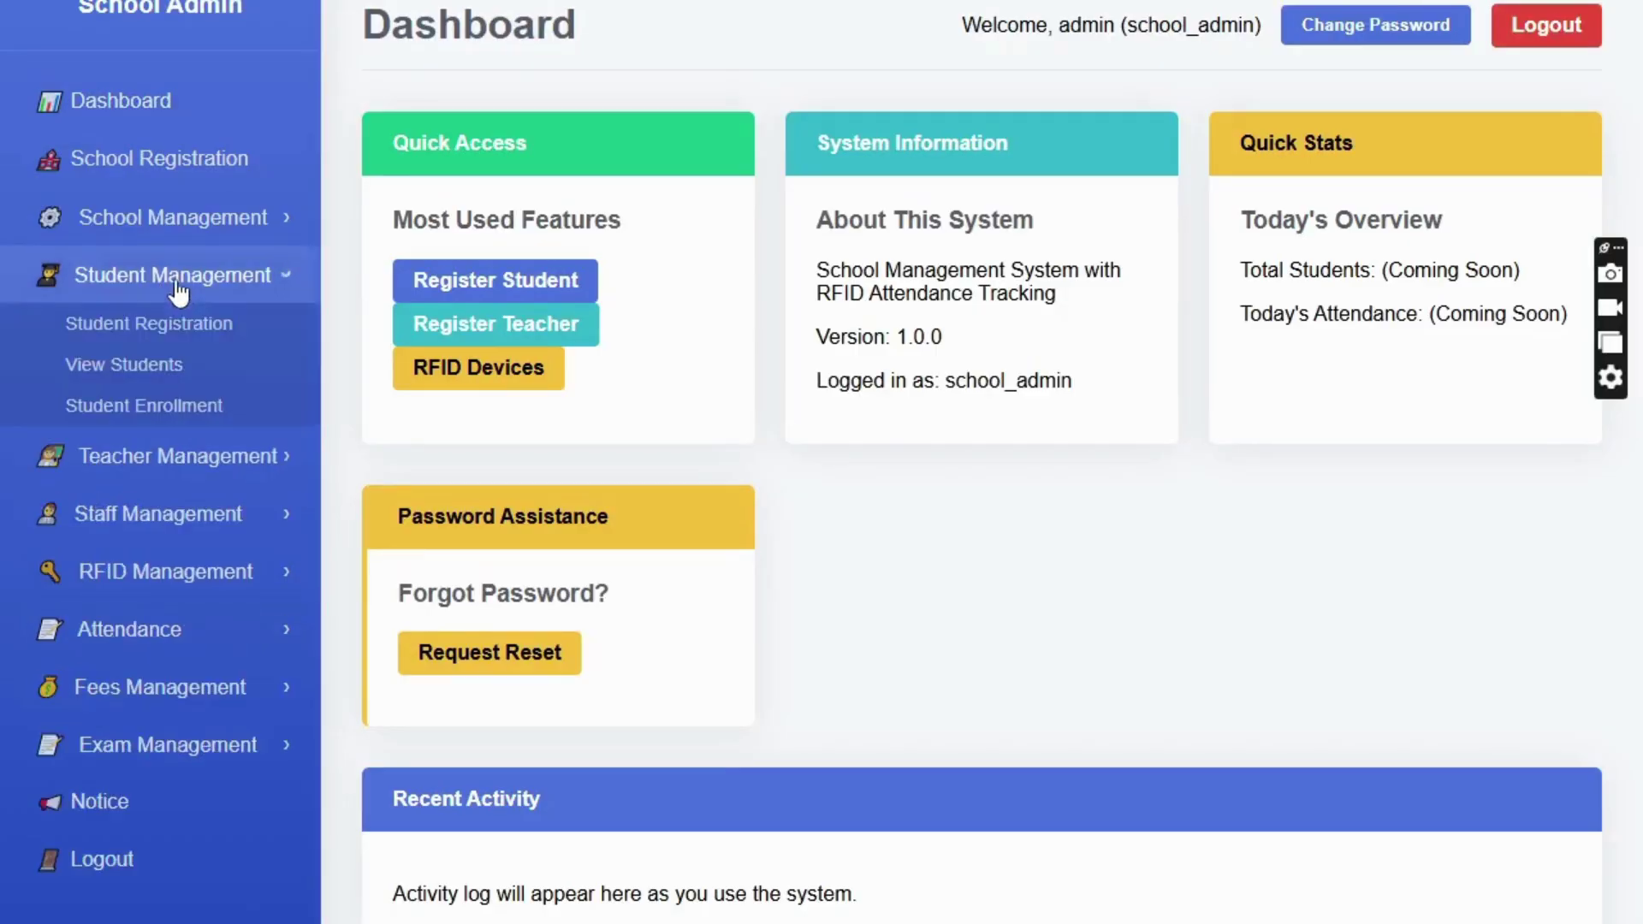
pyautogui.click(160, 330)
pyautogui.scroll(-10, 664, 279)
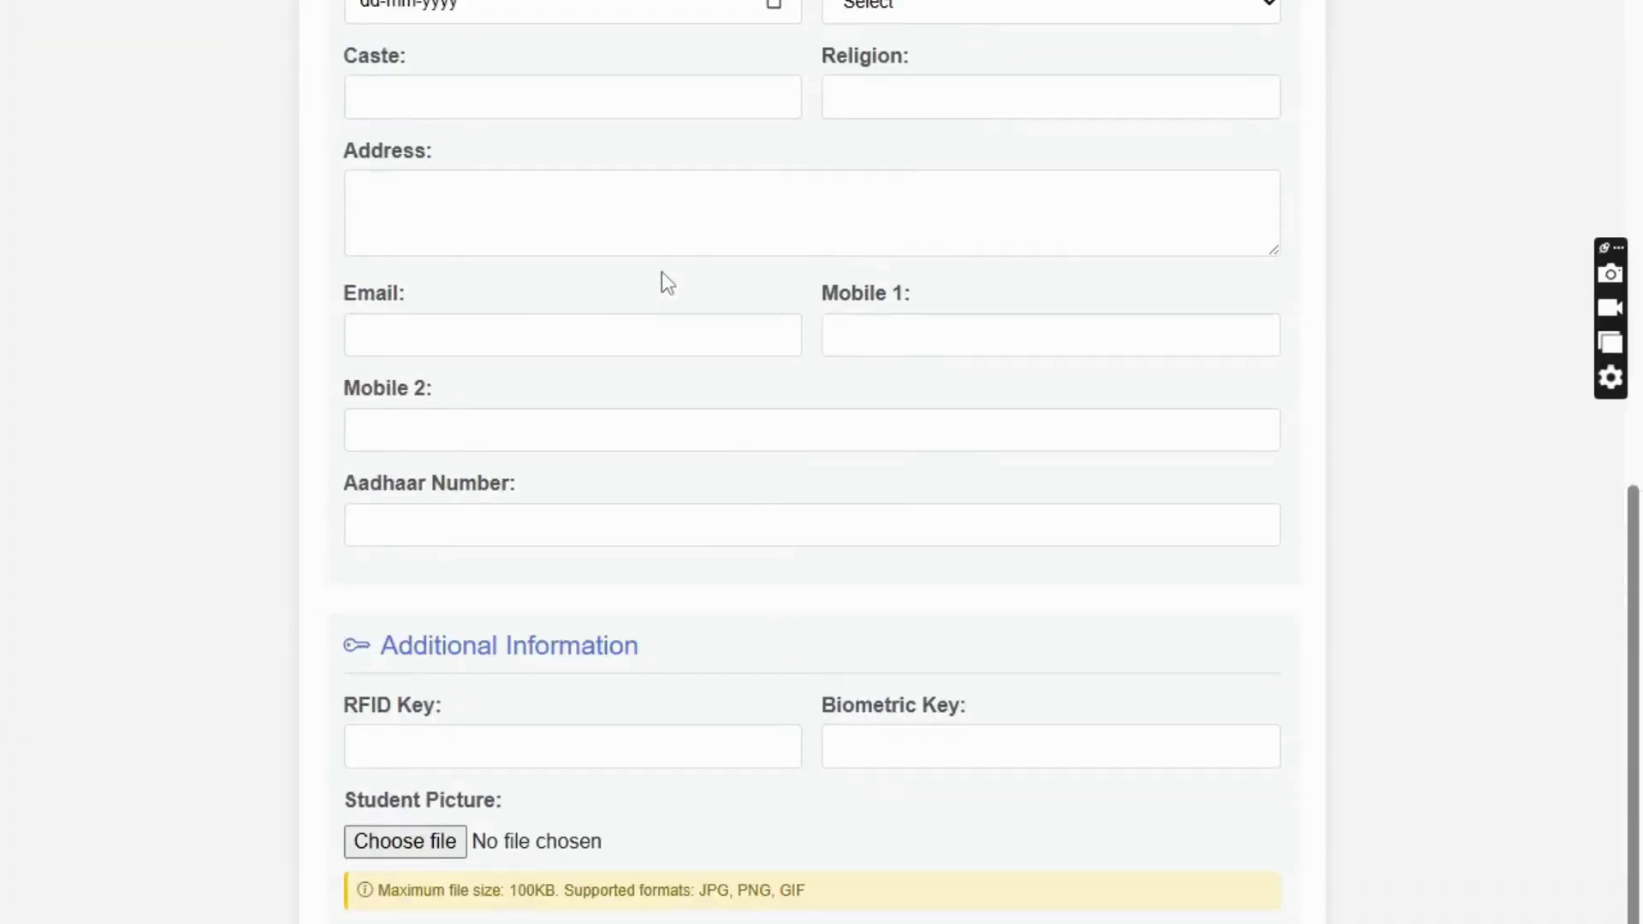
pyautogui.scroll(4, 664, 274)
pyautogui.scroll(-5, 599, 513)
pyautogui.scroll(5, 444, 860)
pyautogui.scroll(5, 444, 860)
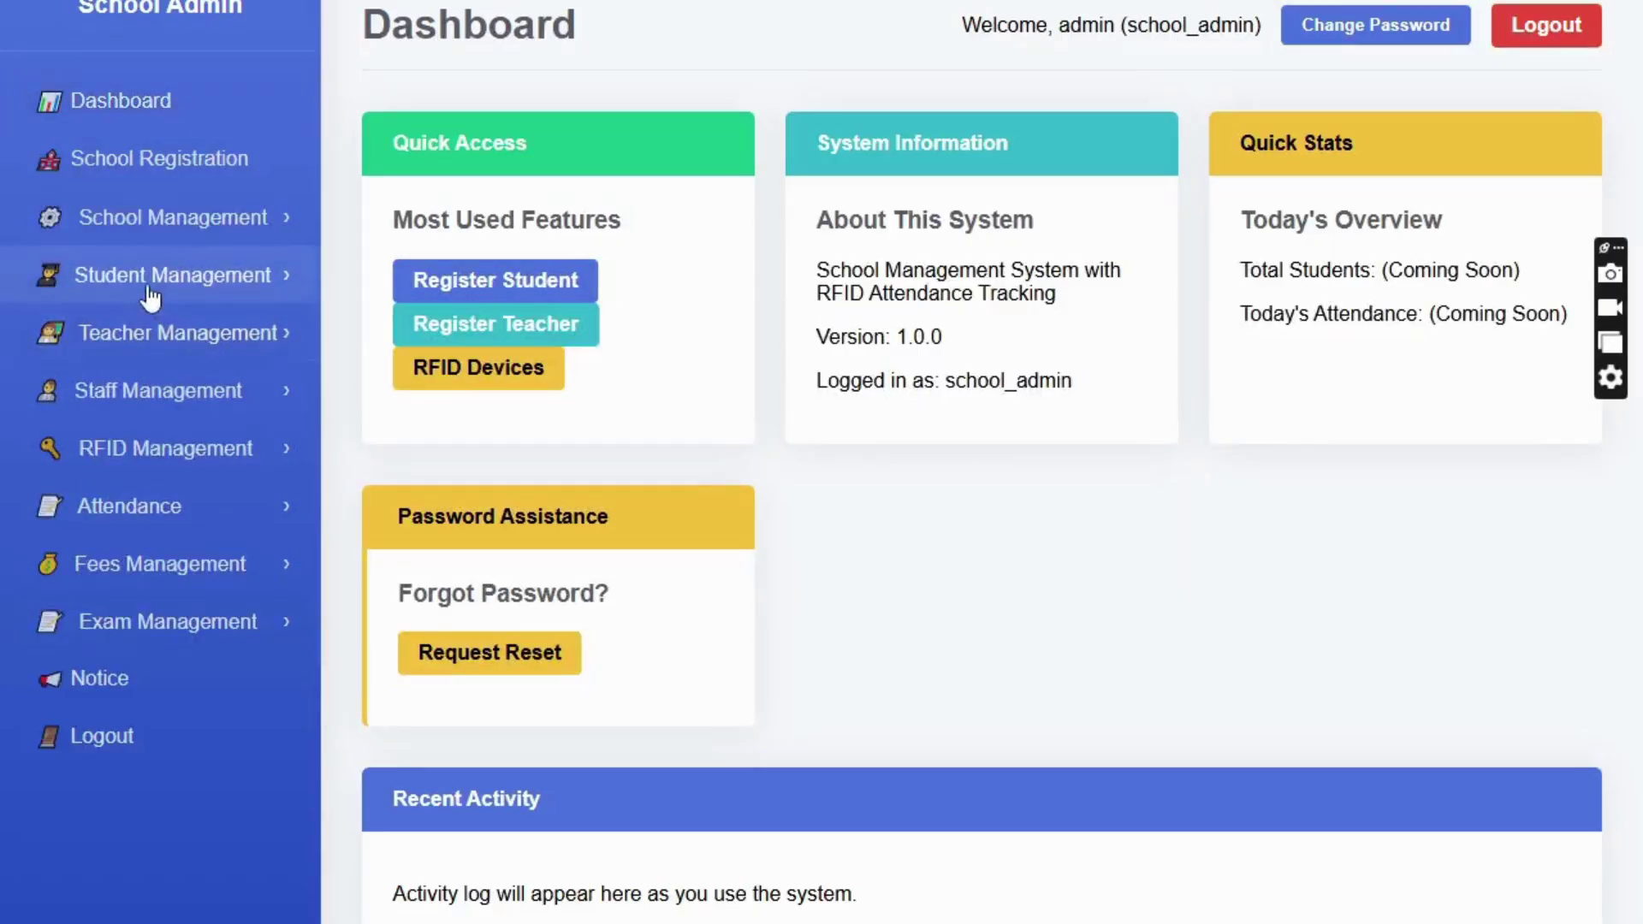
pyautogui.click(187, 282)
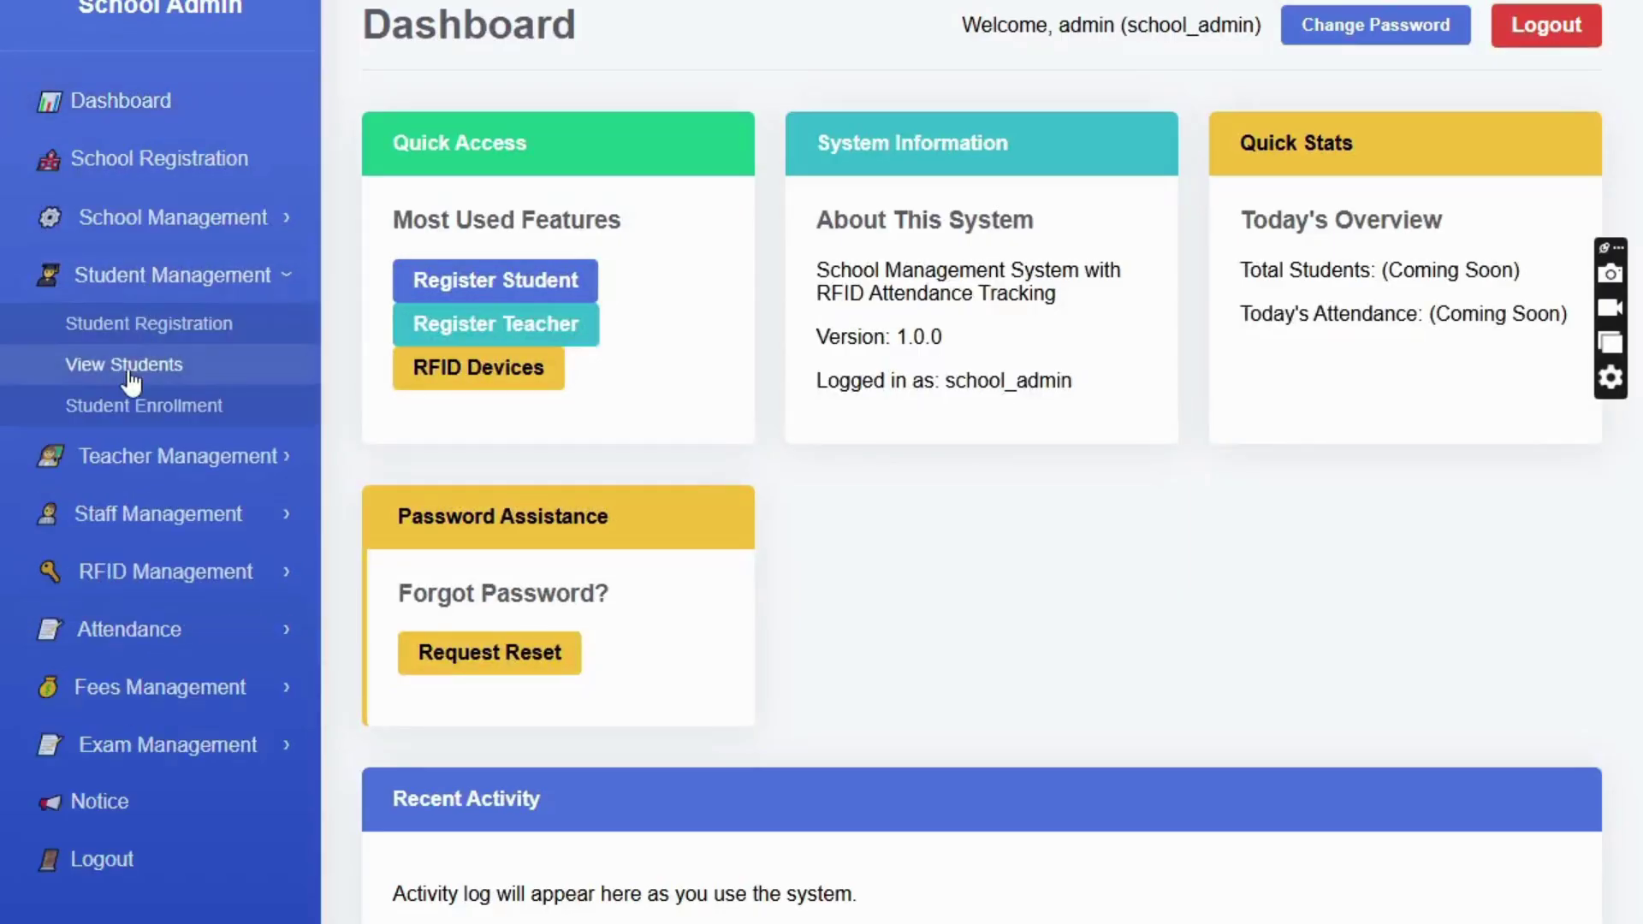
pyautogui.click(130, 376)
pyautogui.click(227, 363)
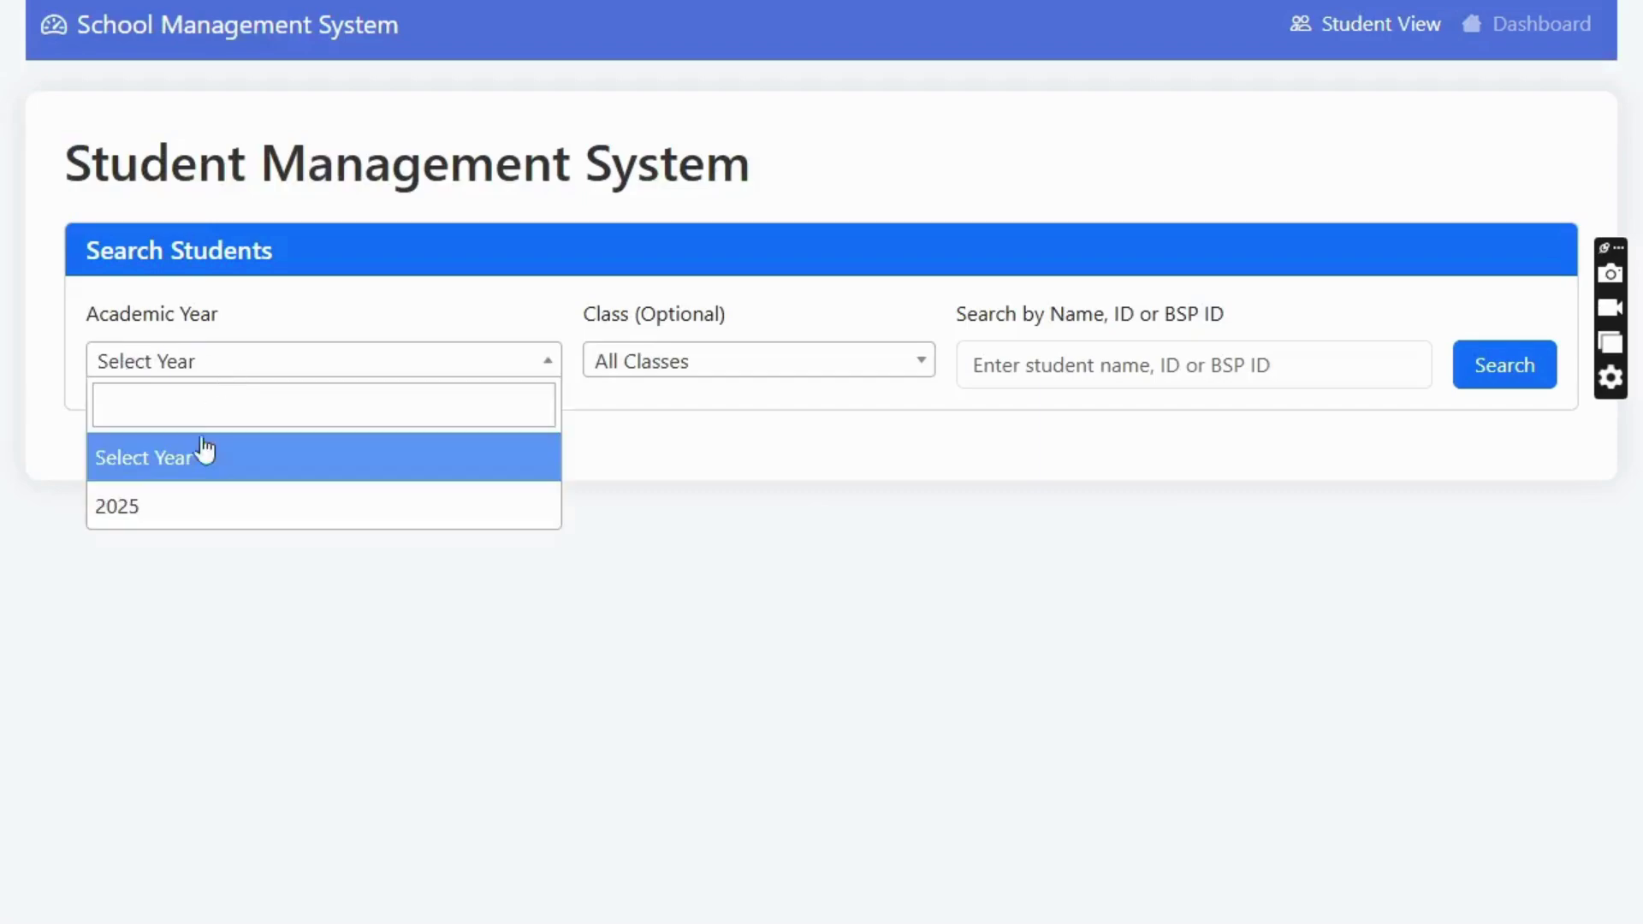
pyautogui.click(214, 506)
pyautogui.click(697, 375)
pyautogui.scroll(-3, 696, 506)
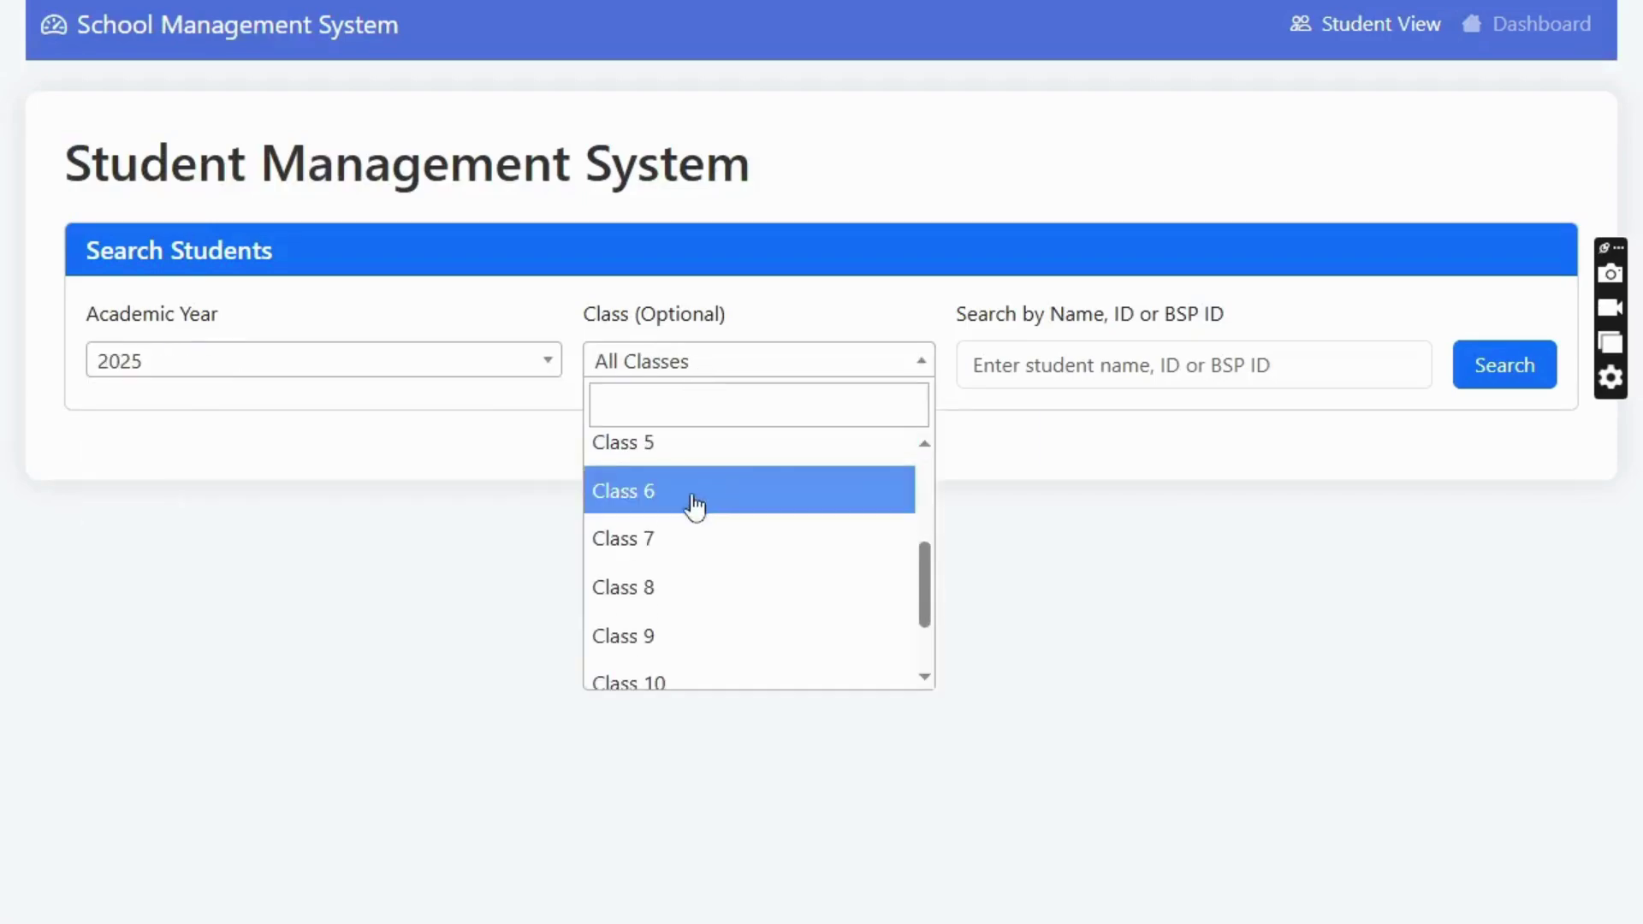
pyautogui.click(149, 379)
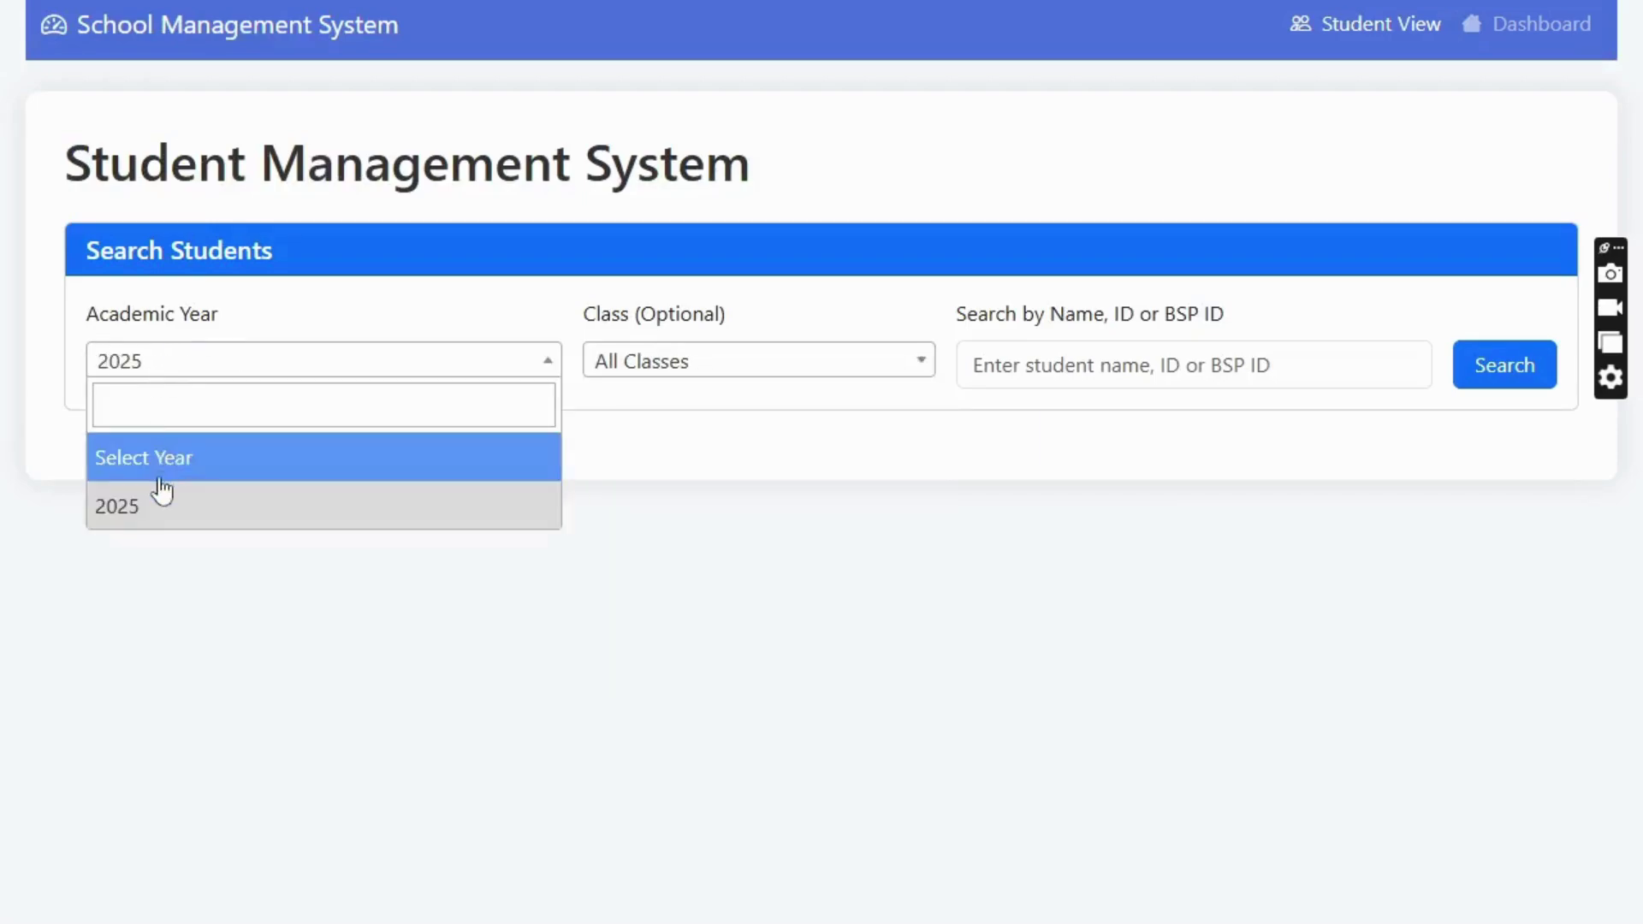
pyautogui.click(676, 371)
pyautogui.scroll(-2, 707, 528)
pyautogui.scroll(-3, 707, 528)
pyautogui.click(663, 539)
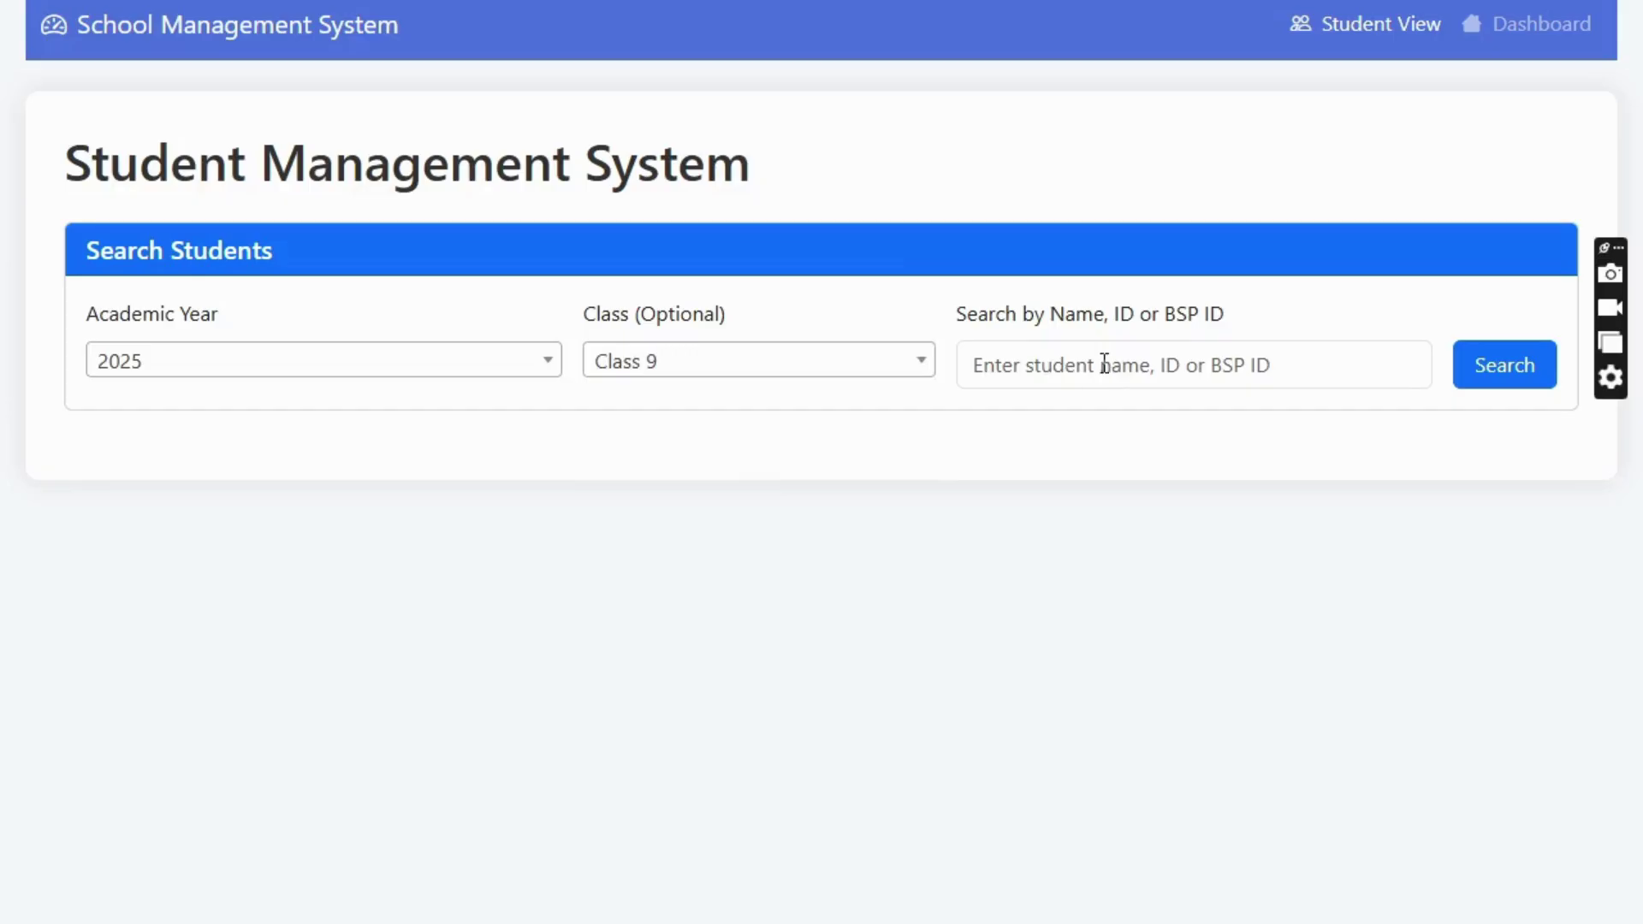
pyautogui.click(1511, 385)
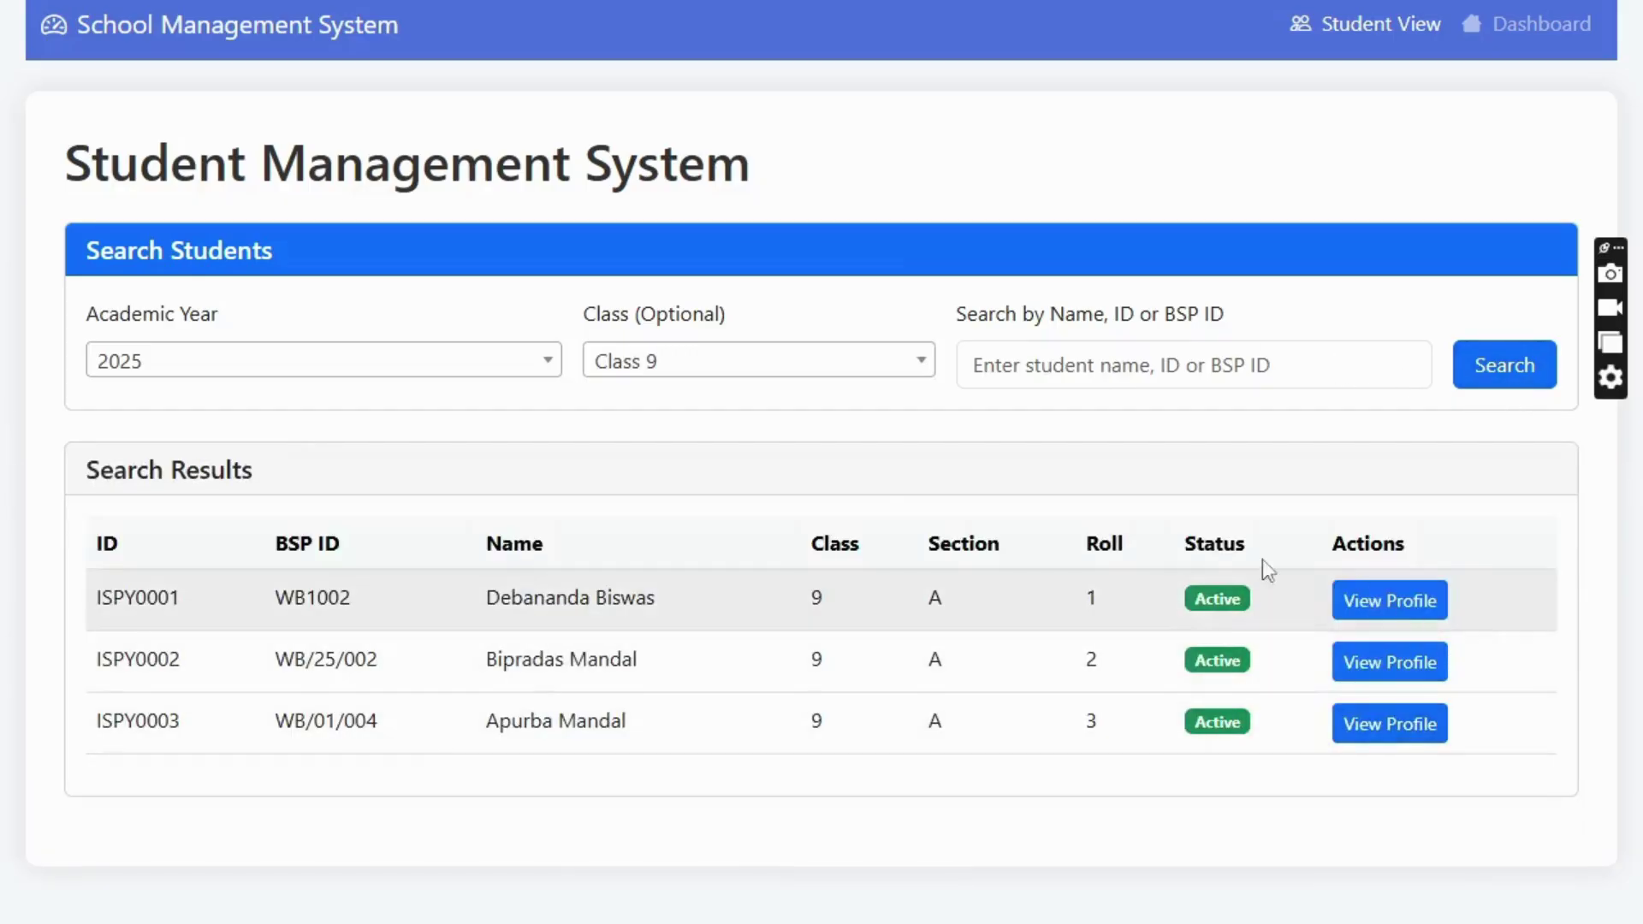
pyautogui.click(1390, 601)
pyautogui.scroll(10, 827, 594)
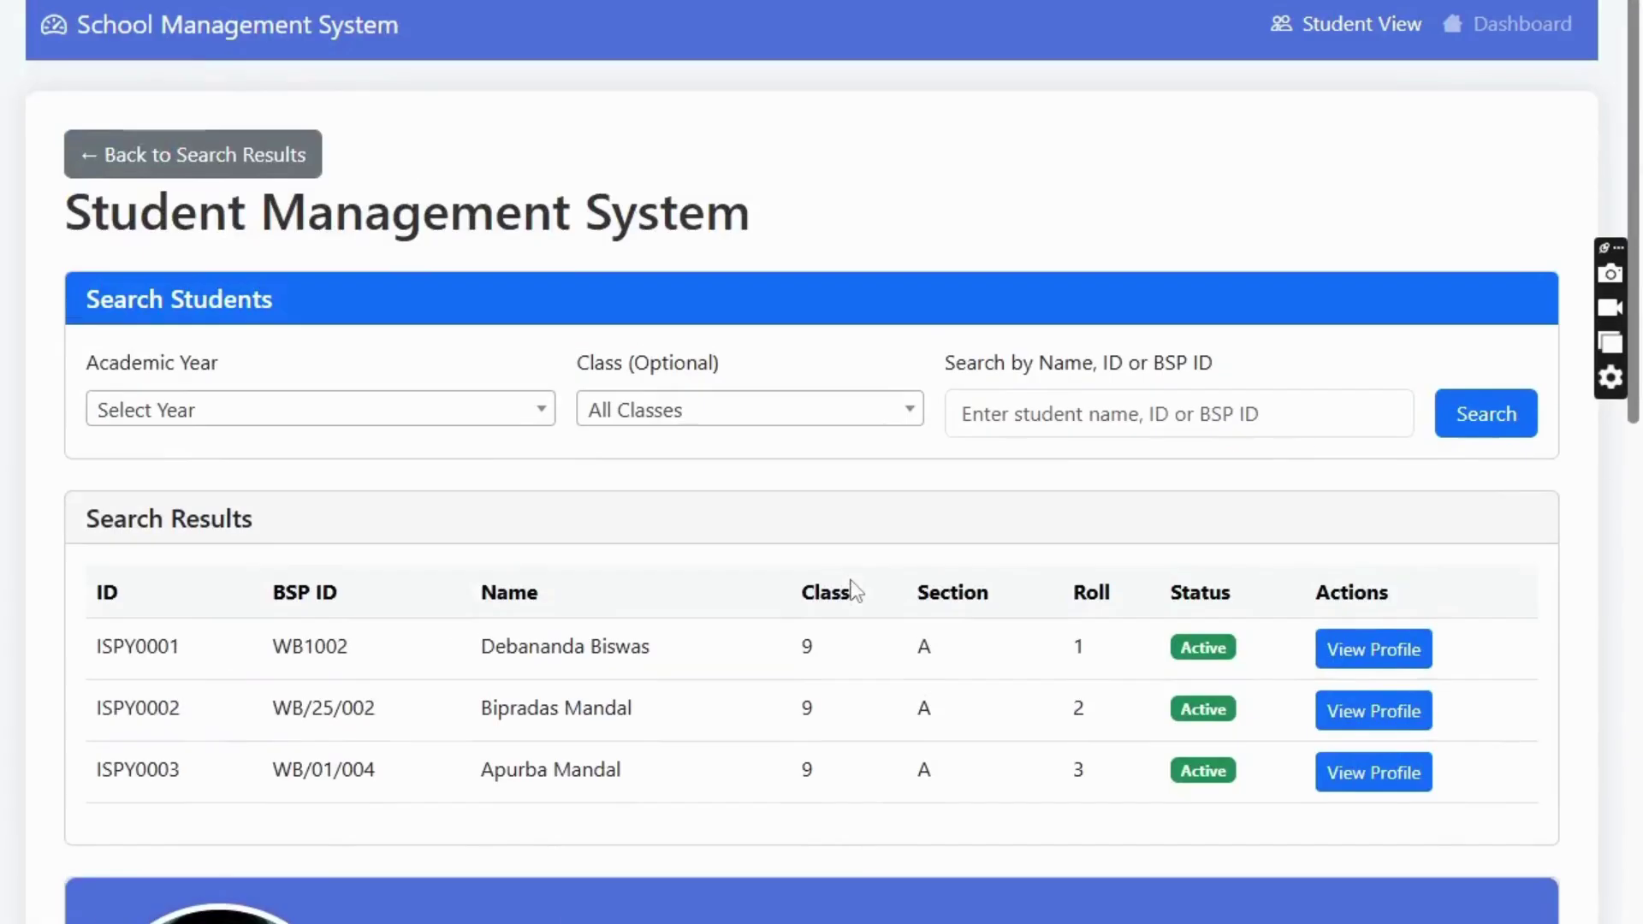
pyautogui.click(1511, 24)
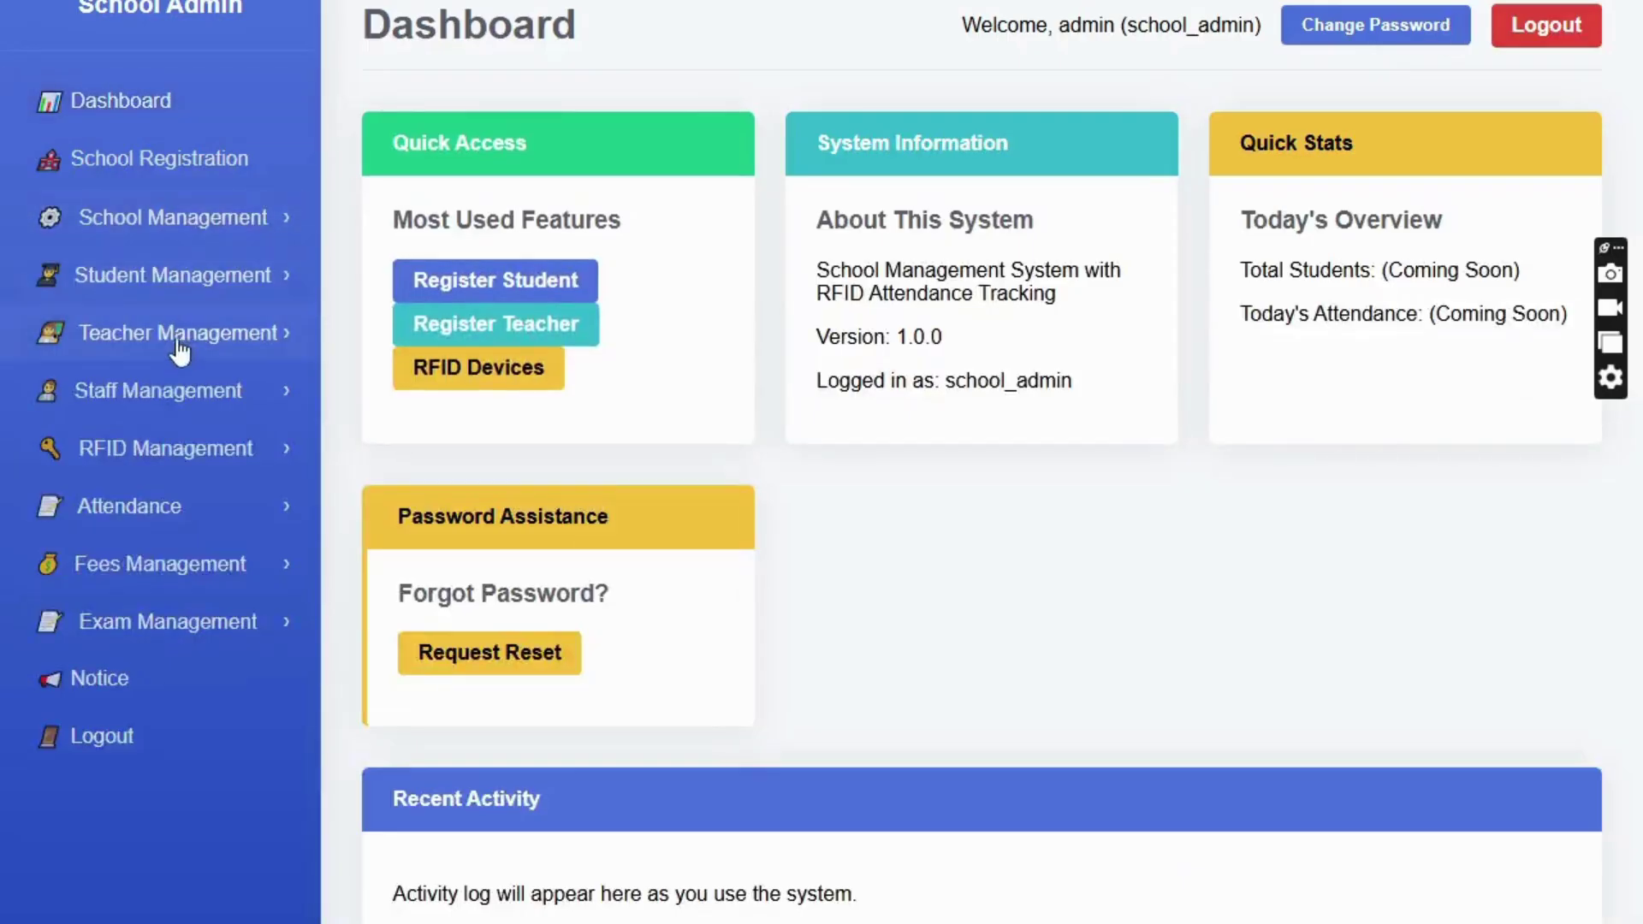
pyautogui.click(164, 278)
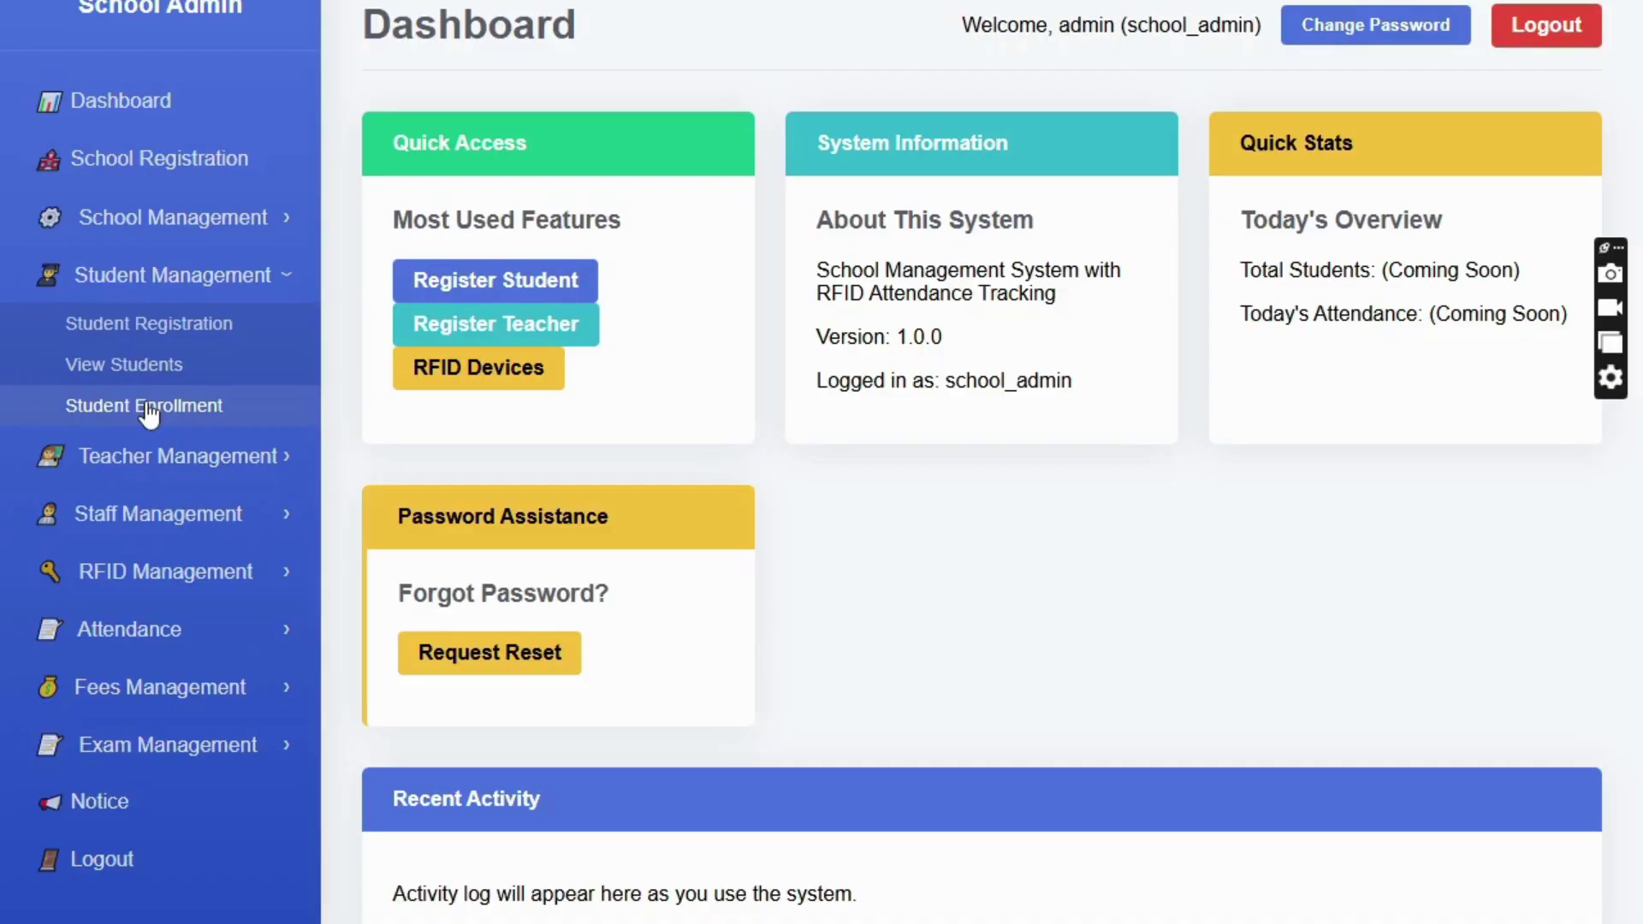
pyautogui.scroll(-1, 751, 758)
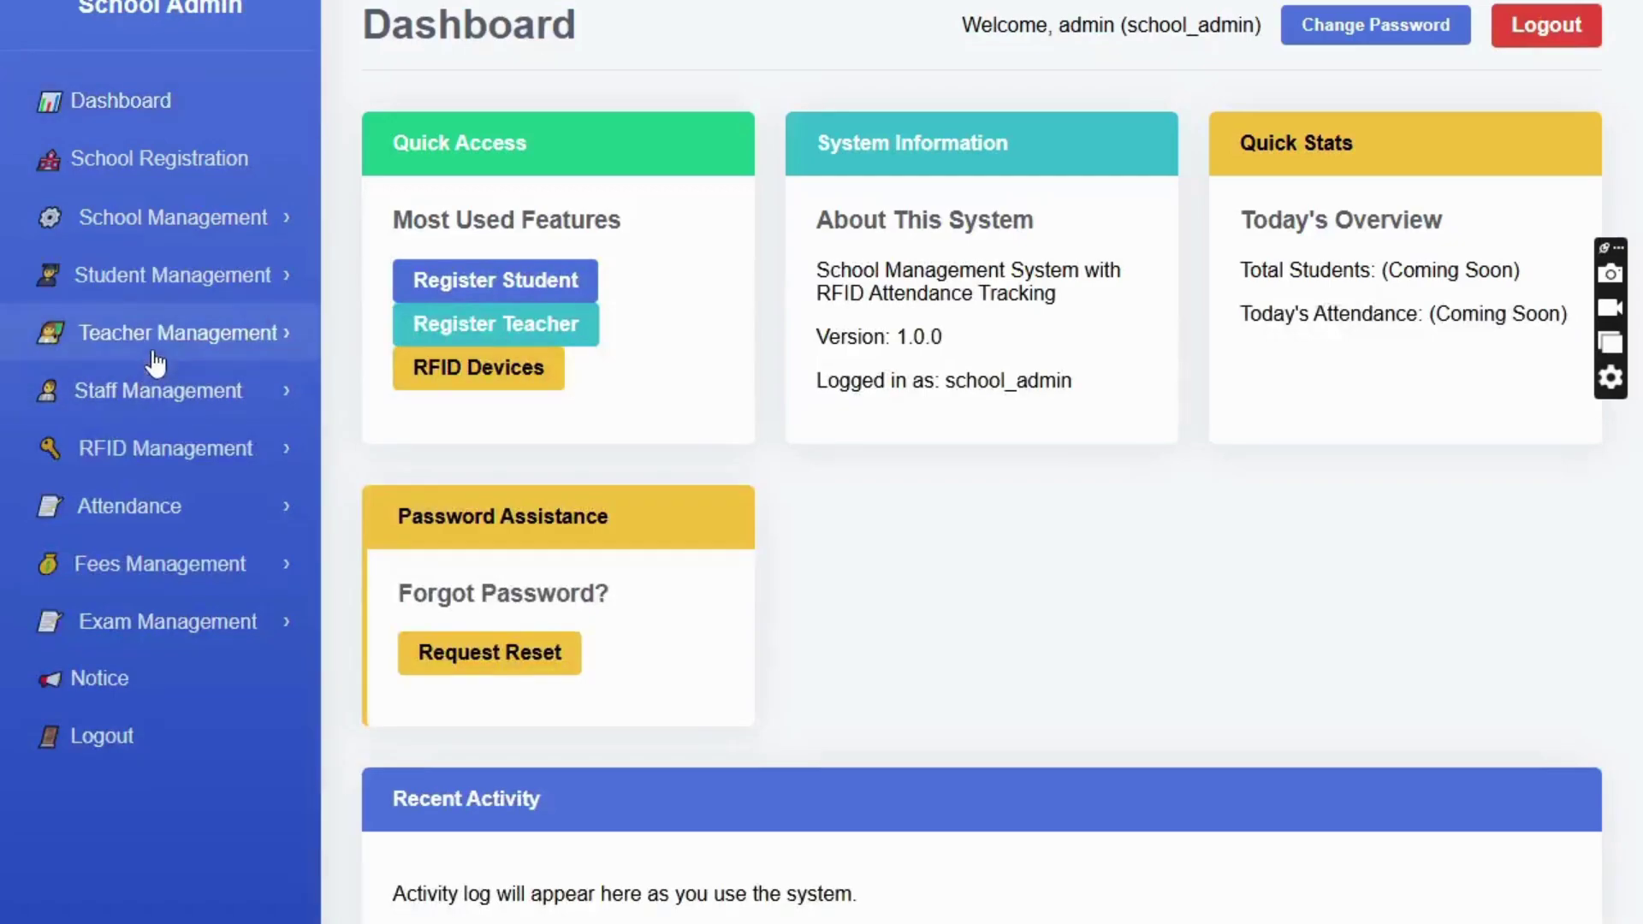
pyautogui.click(160, 296)
pyautogui.click(149, 403)
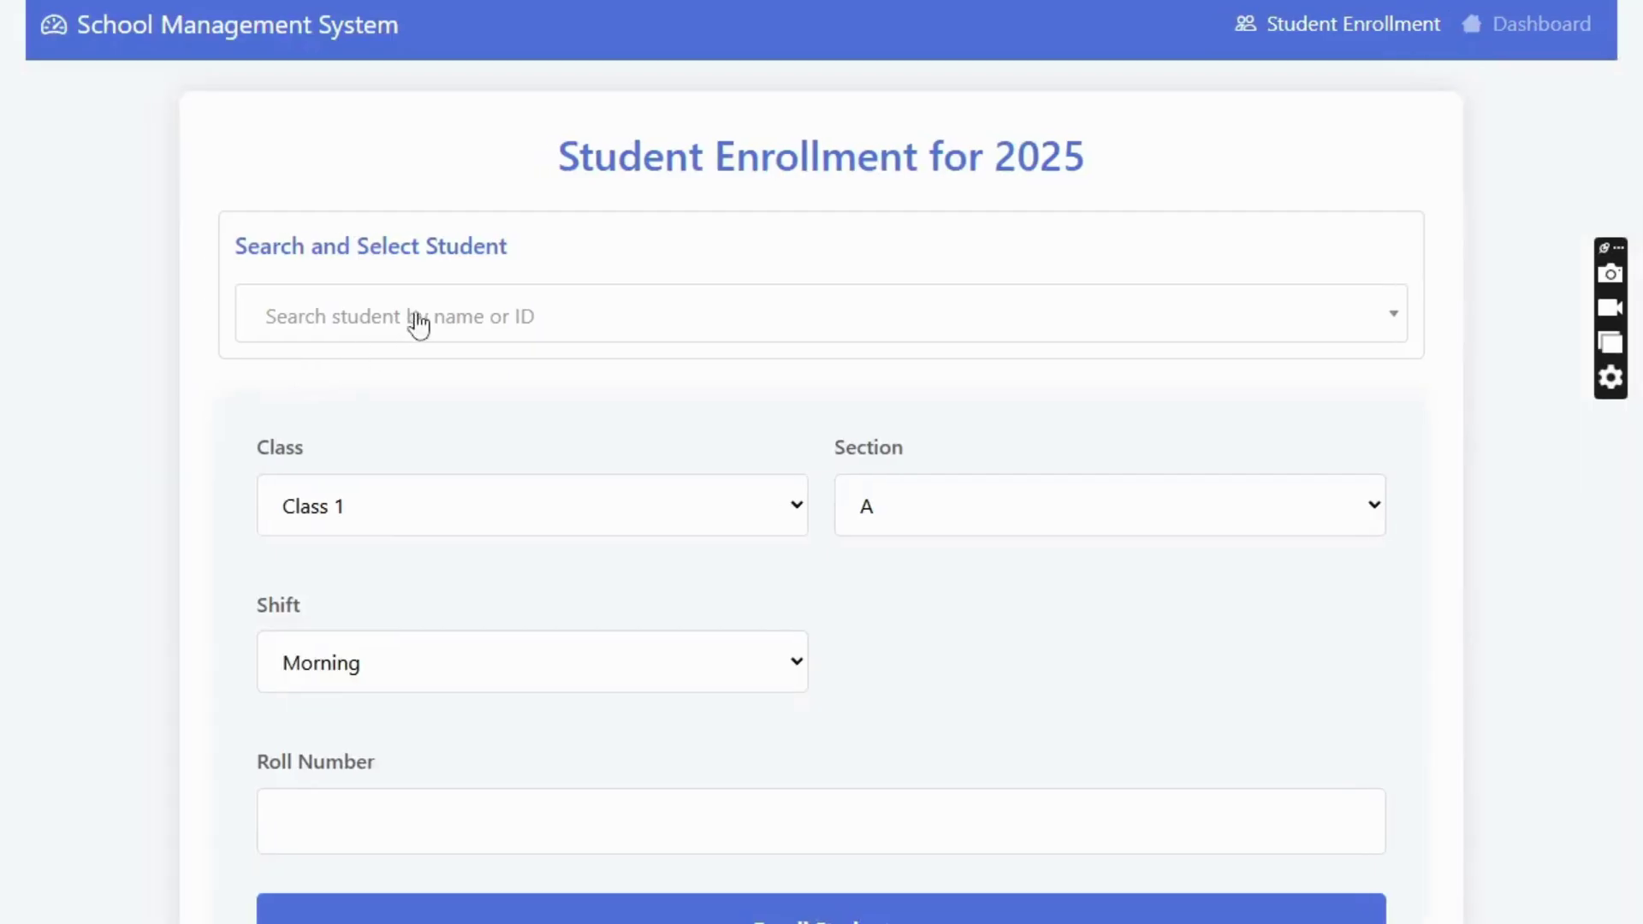
pyautogui.click(467, 510)
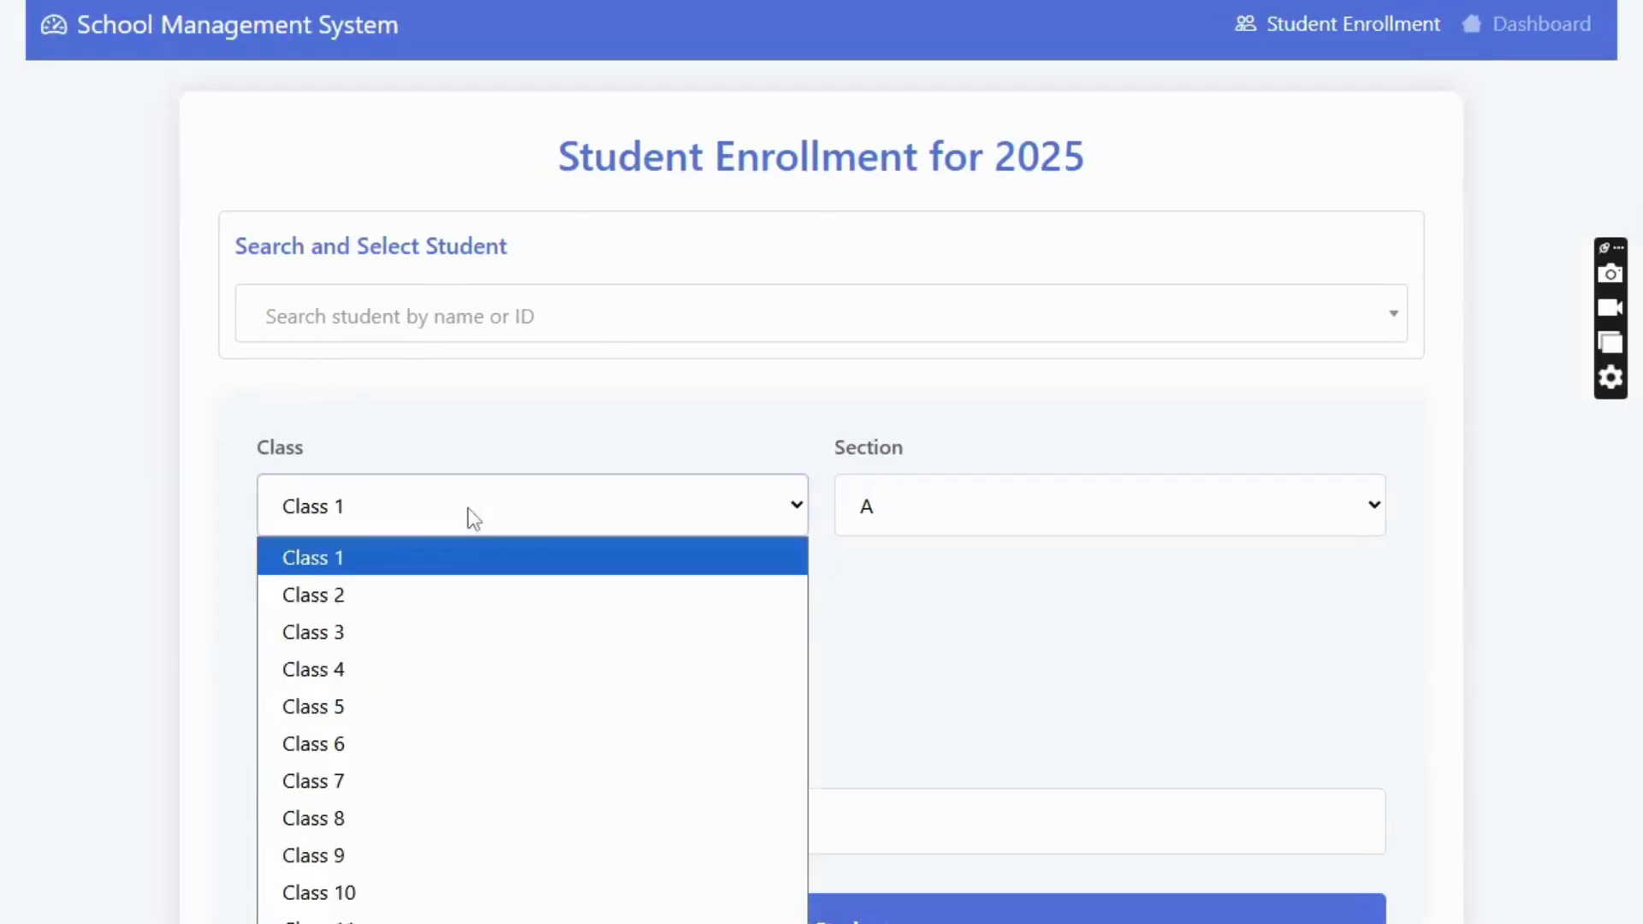
pyautogui.click(1090, 654)
pyautogui.click(312, 821)
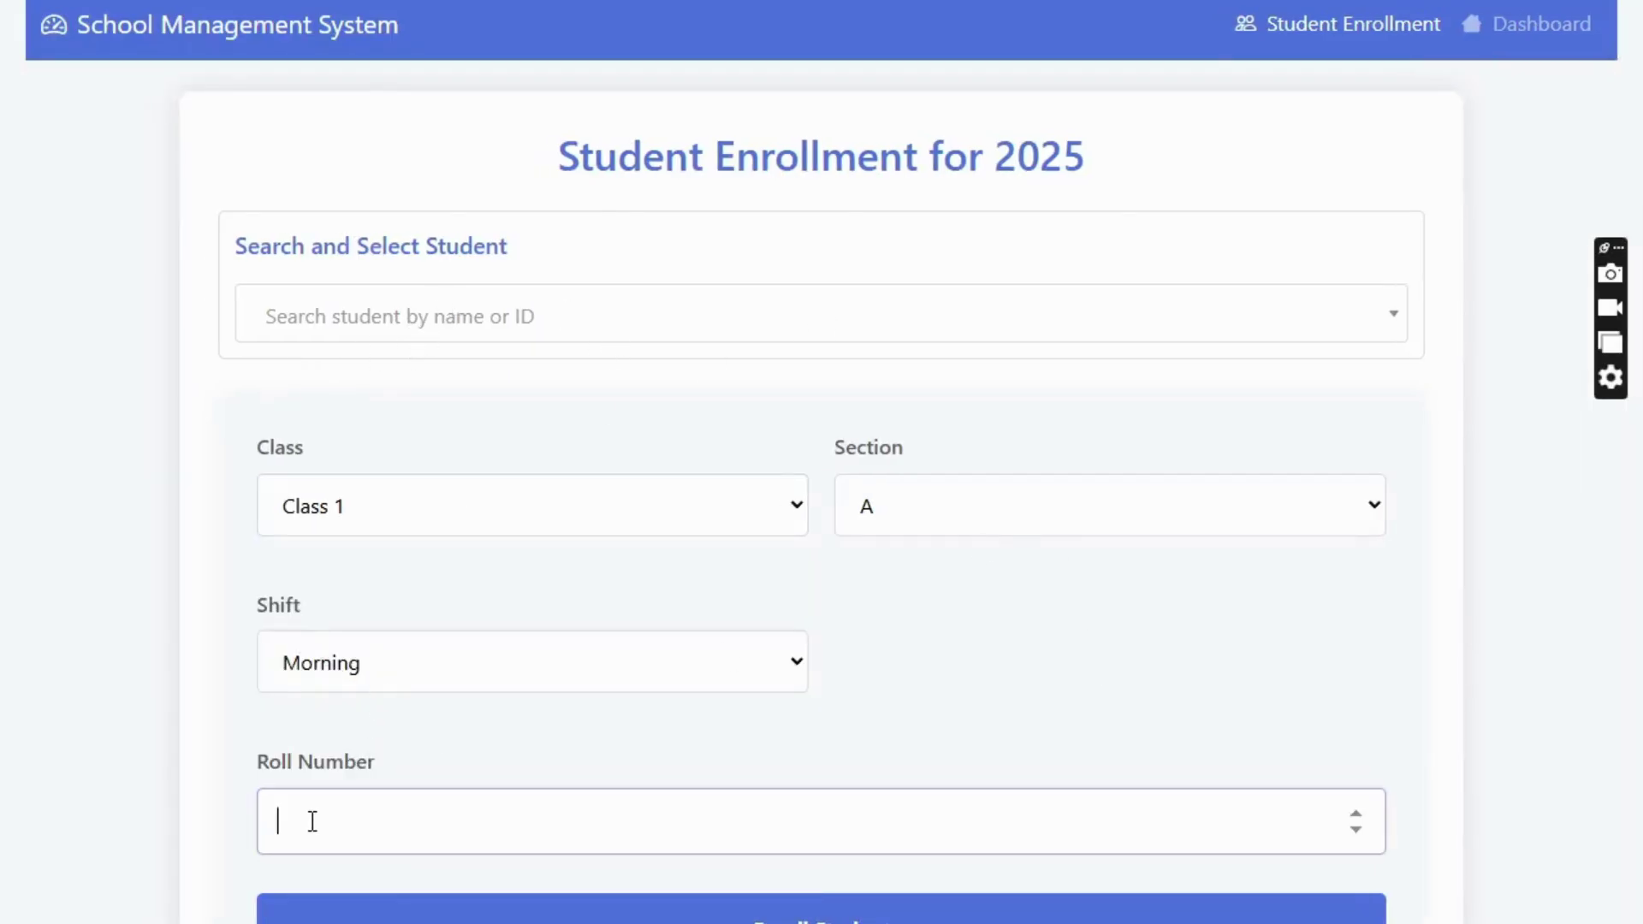
pyautogui.click(1517, 32)
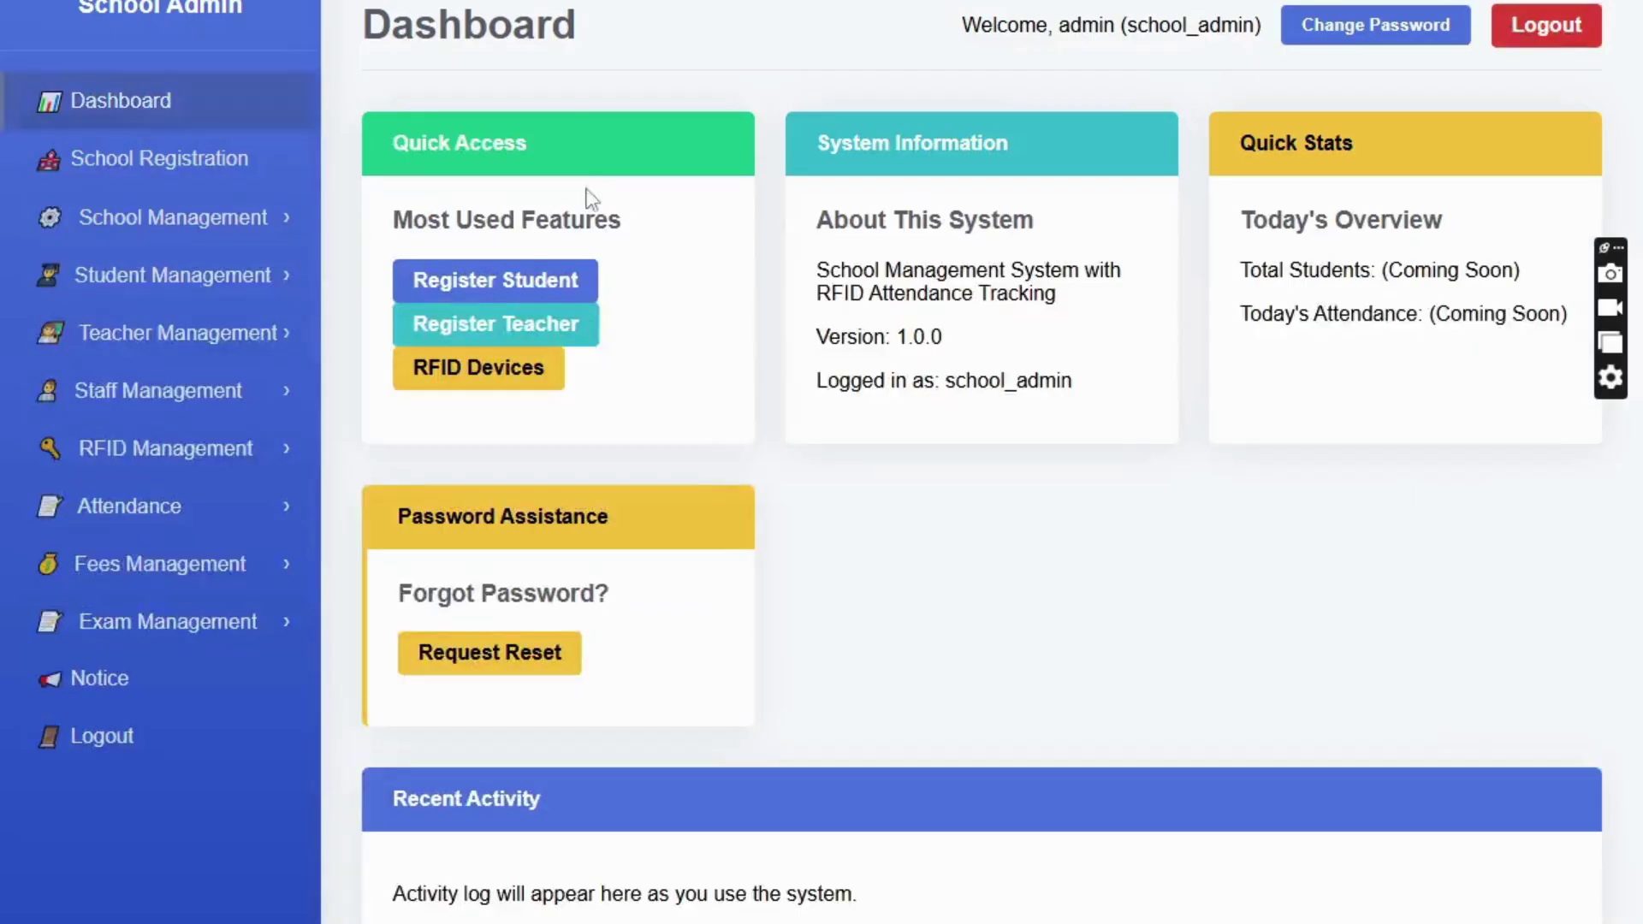
pyautogui.click(147, 342)
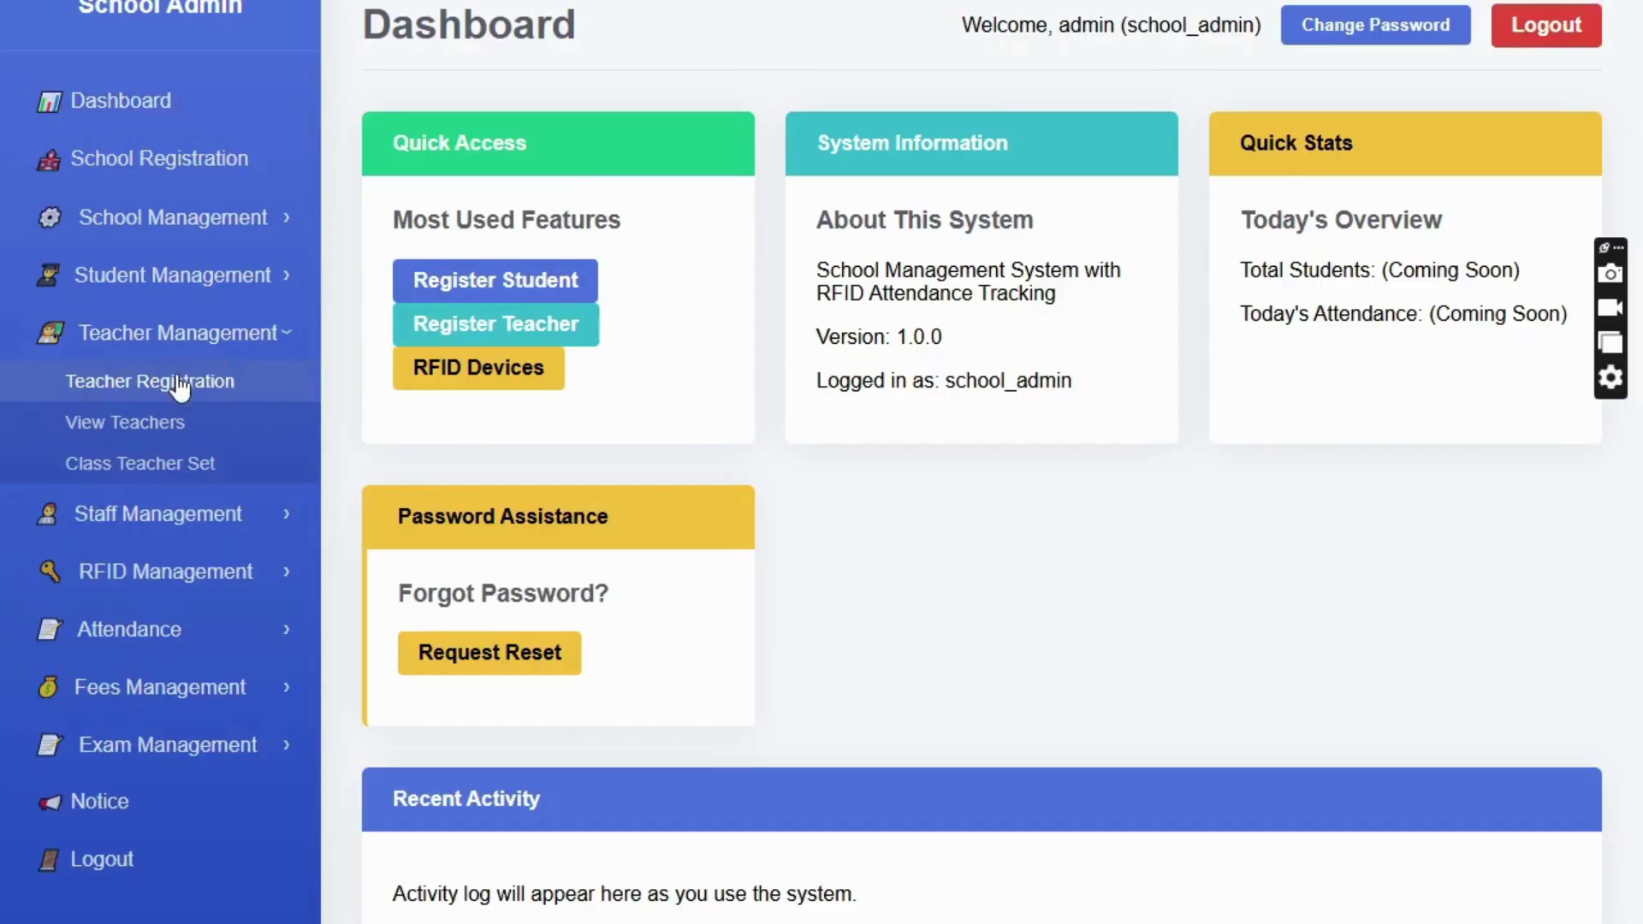
pyautogui.click(180, 385)
pyautogui.scroll(-10, 887, 428)
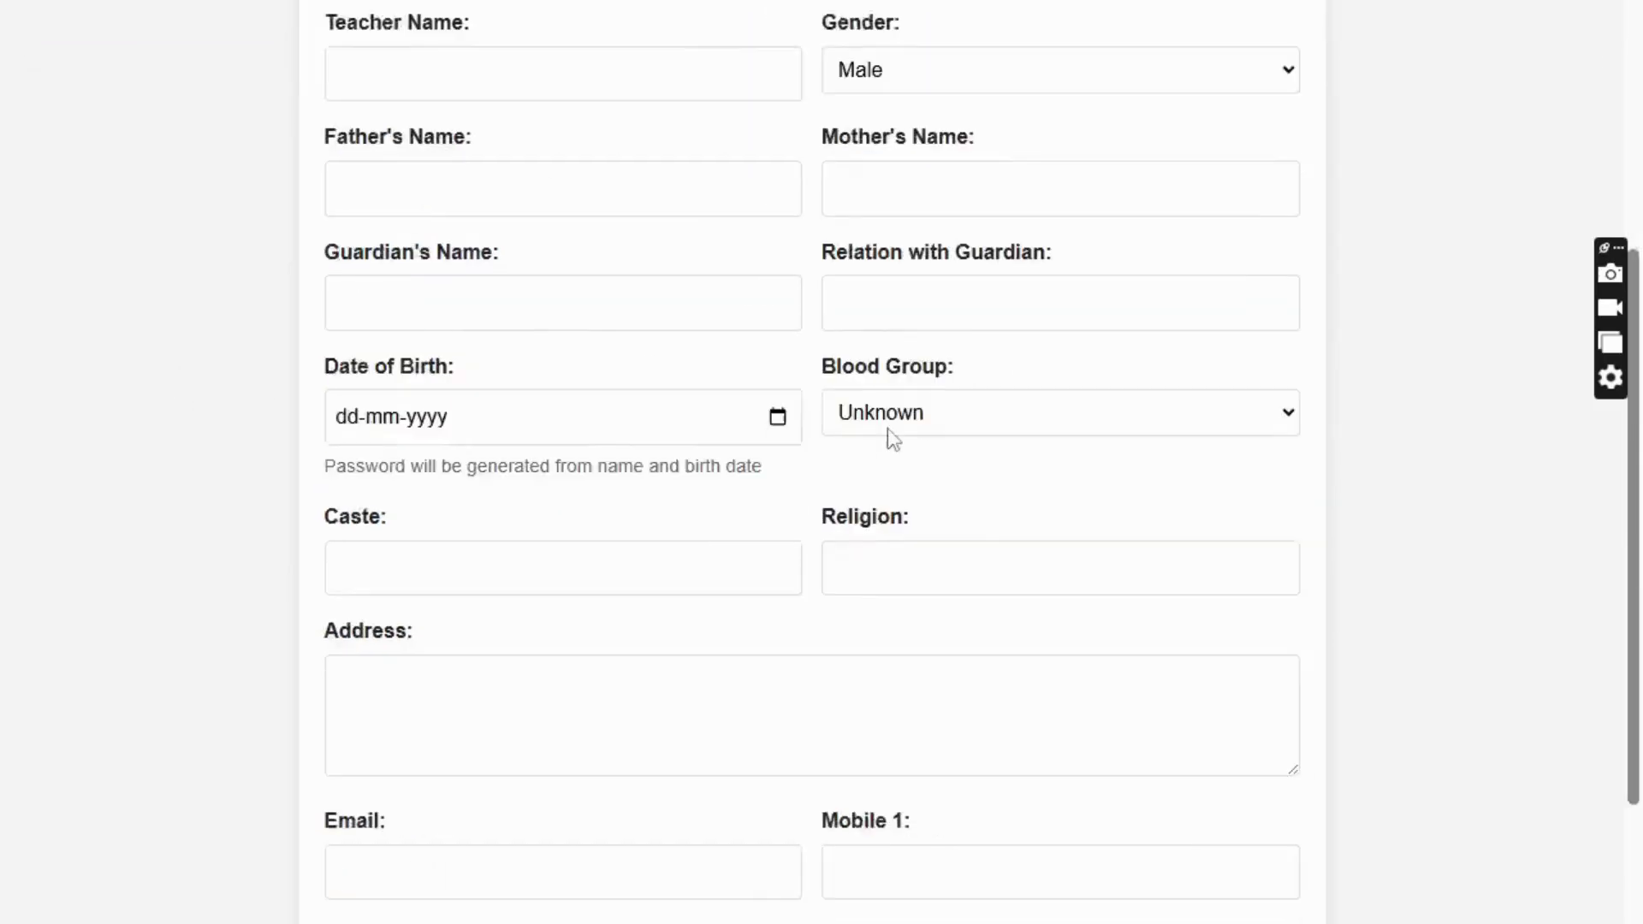
pyautogui.scroll(9, 869, 445)
pyautogui.scroll(1, 871, 452)
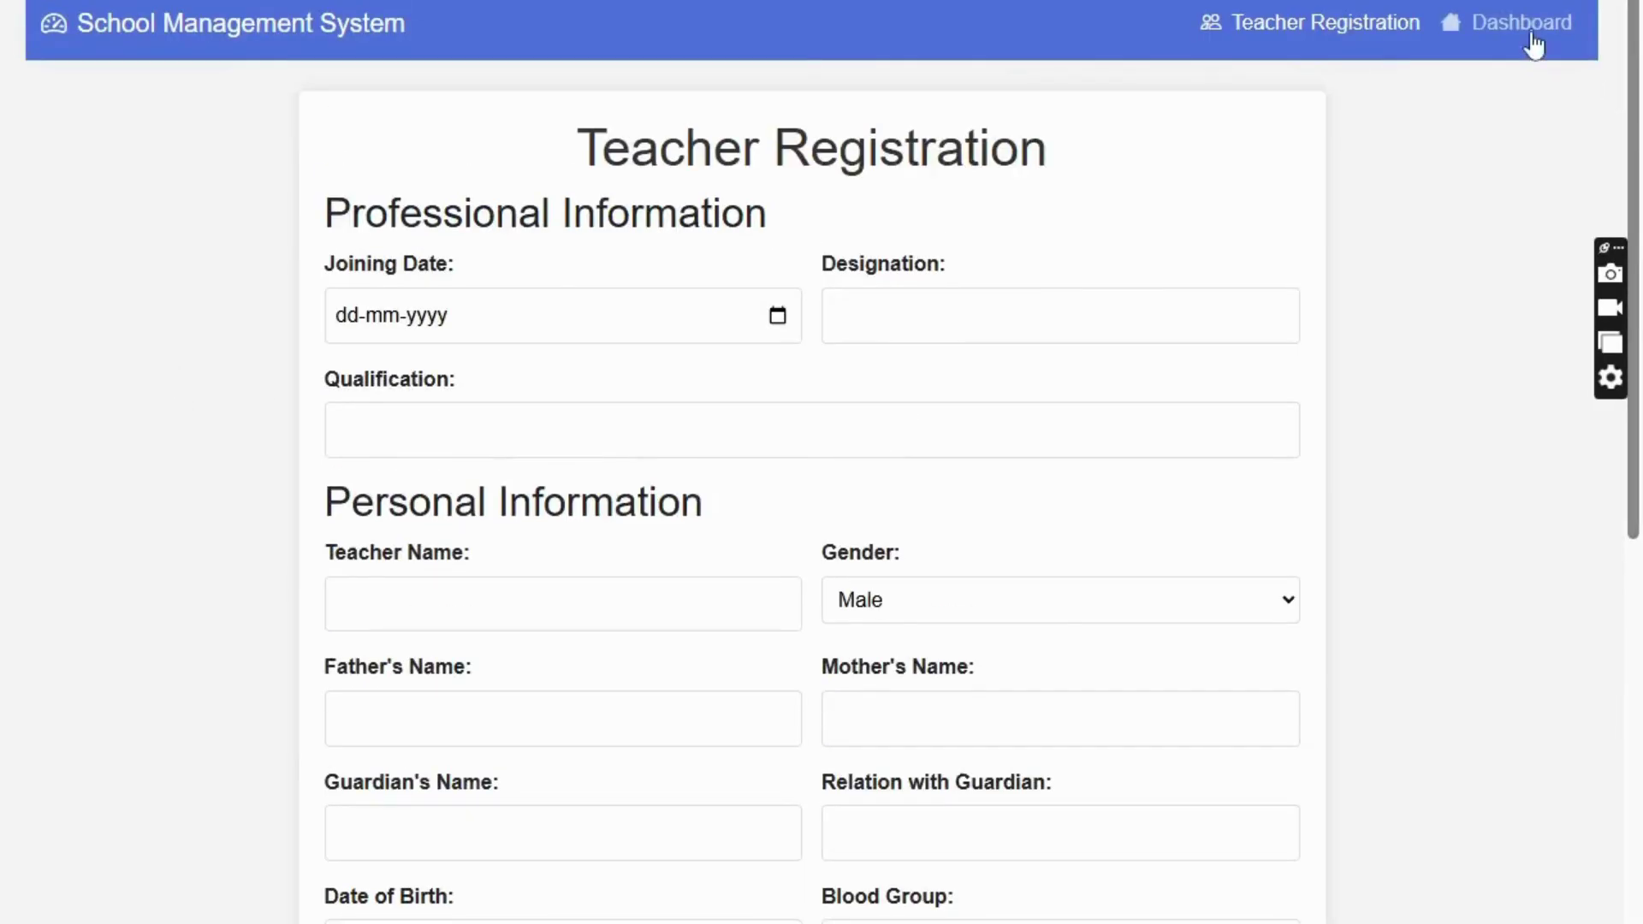
pyautogui.click(1528, 35)
pyautogui.click(160, 347)
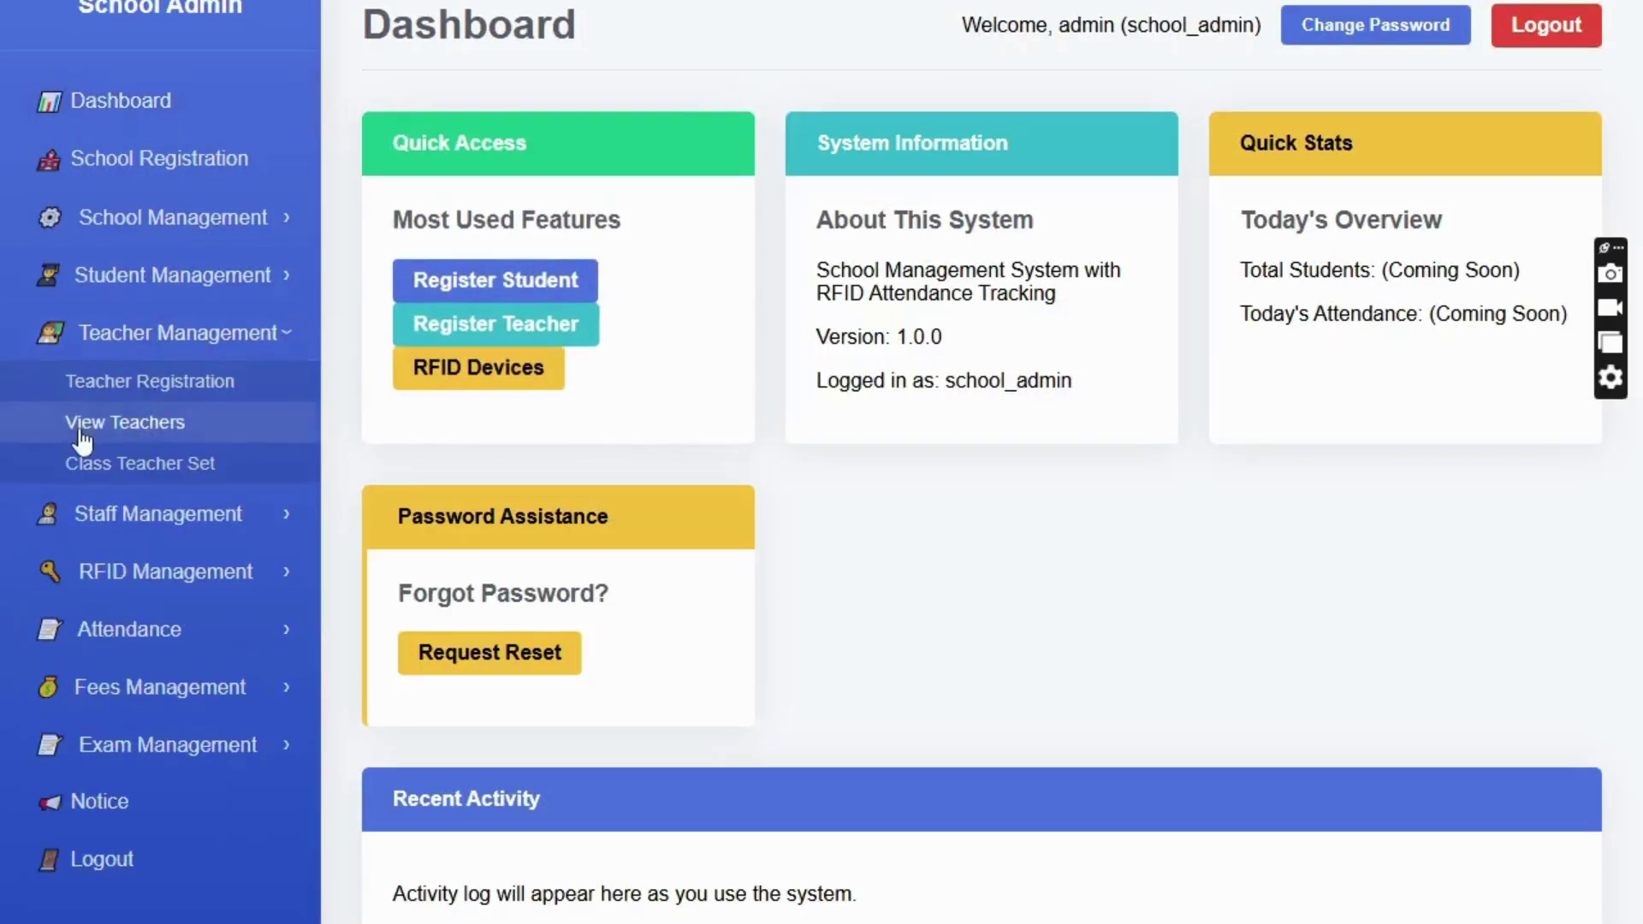
pyautogui.click(143, 423)
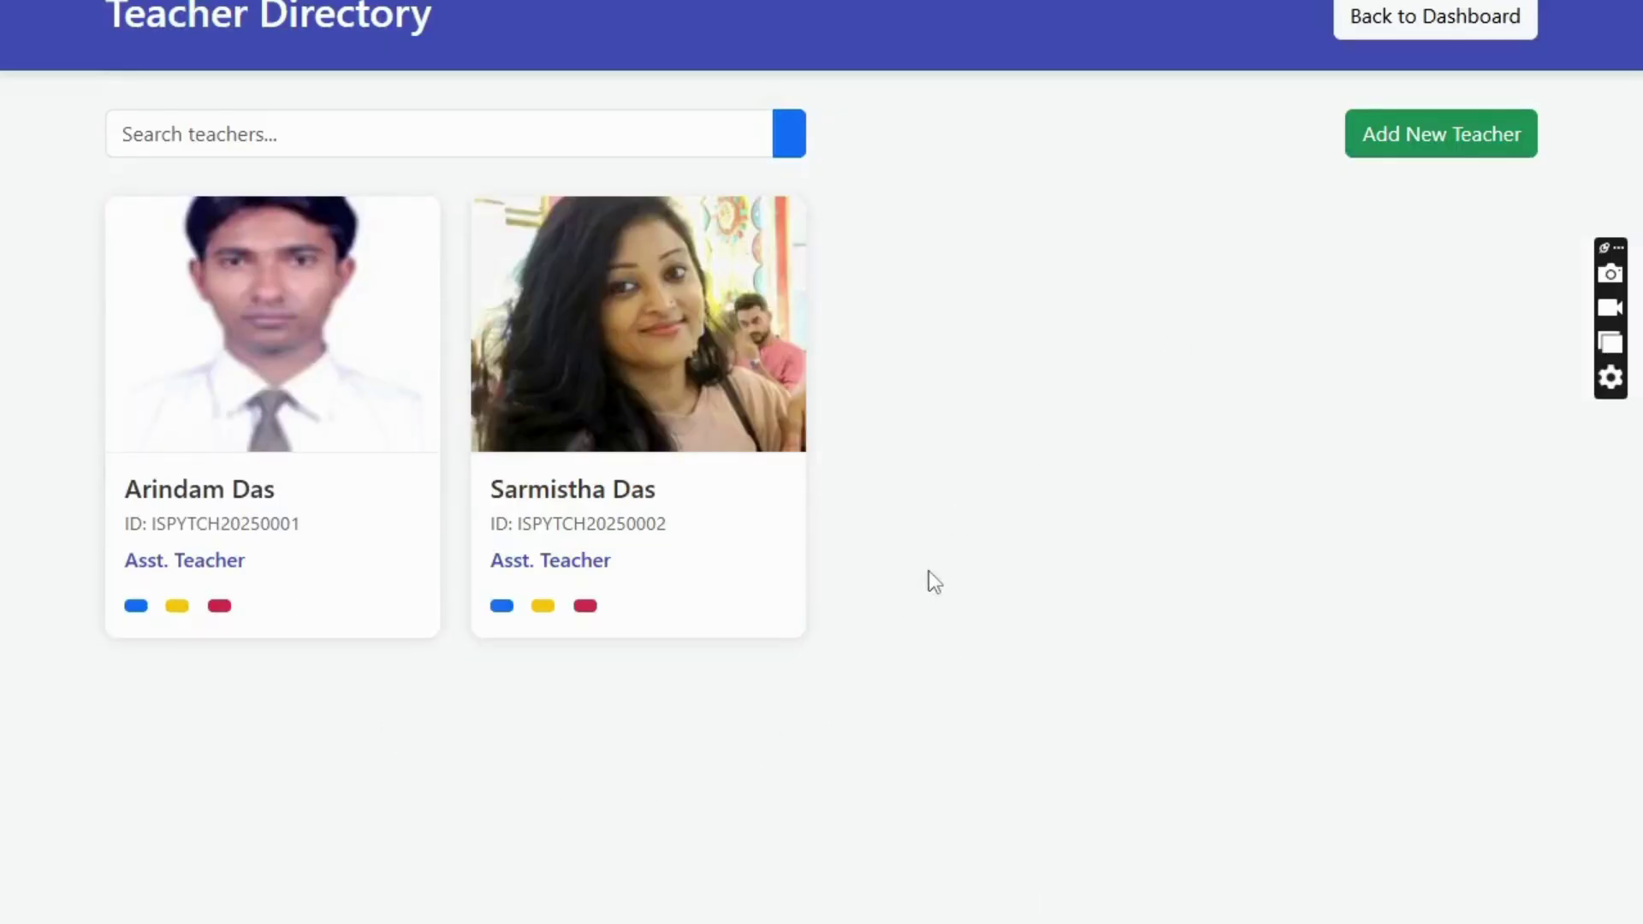
pyautogui.click(136, 601)
pyautogui.click(1422, 43)
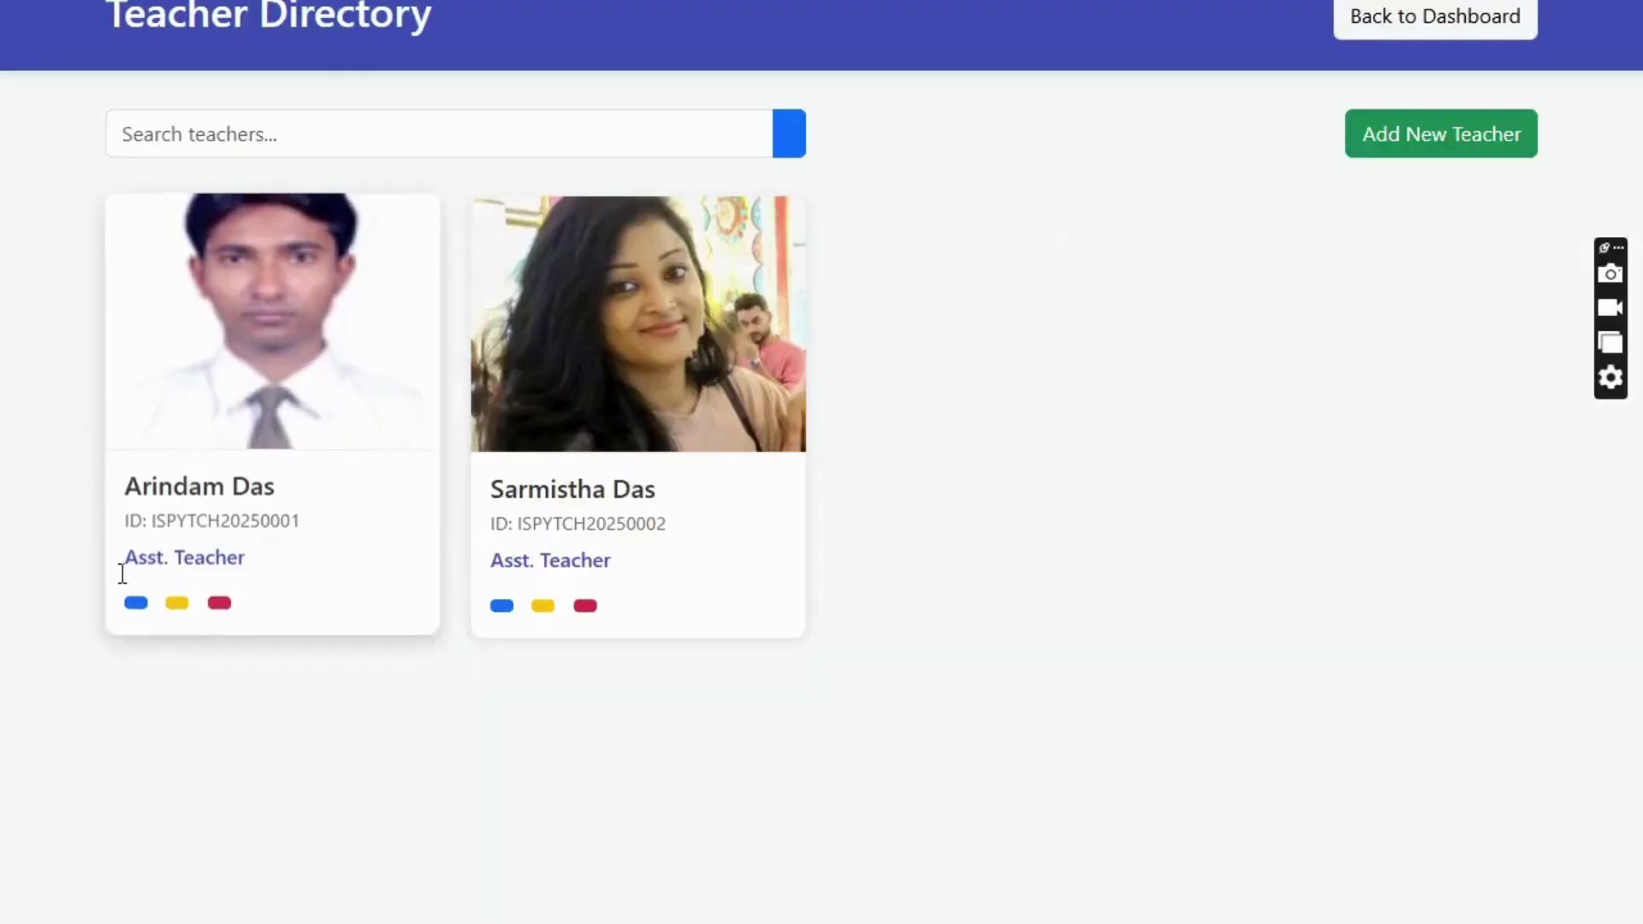
pyautogui.click(175, 601)
pyautogui.scroll(-10, 642, 680)
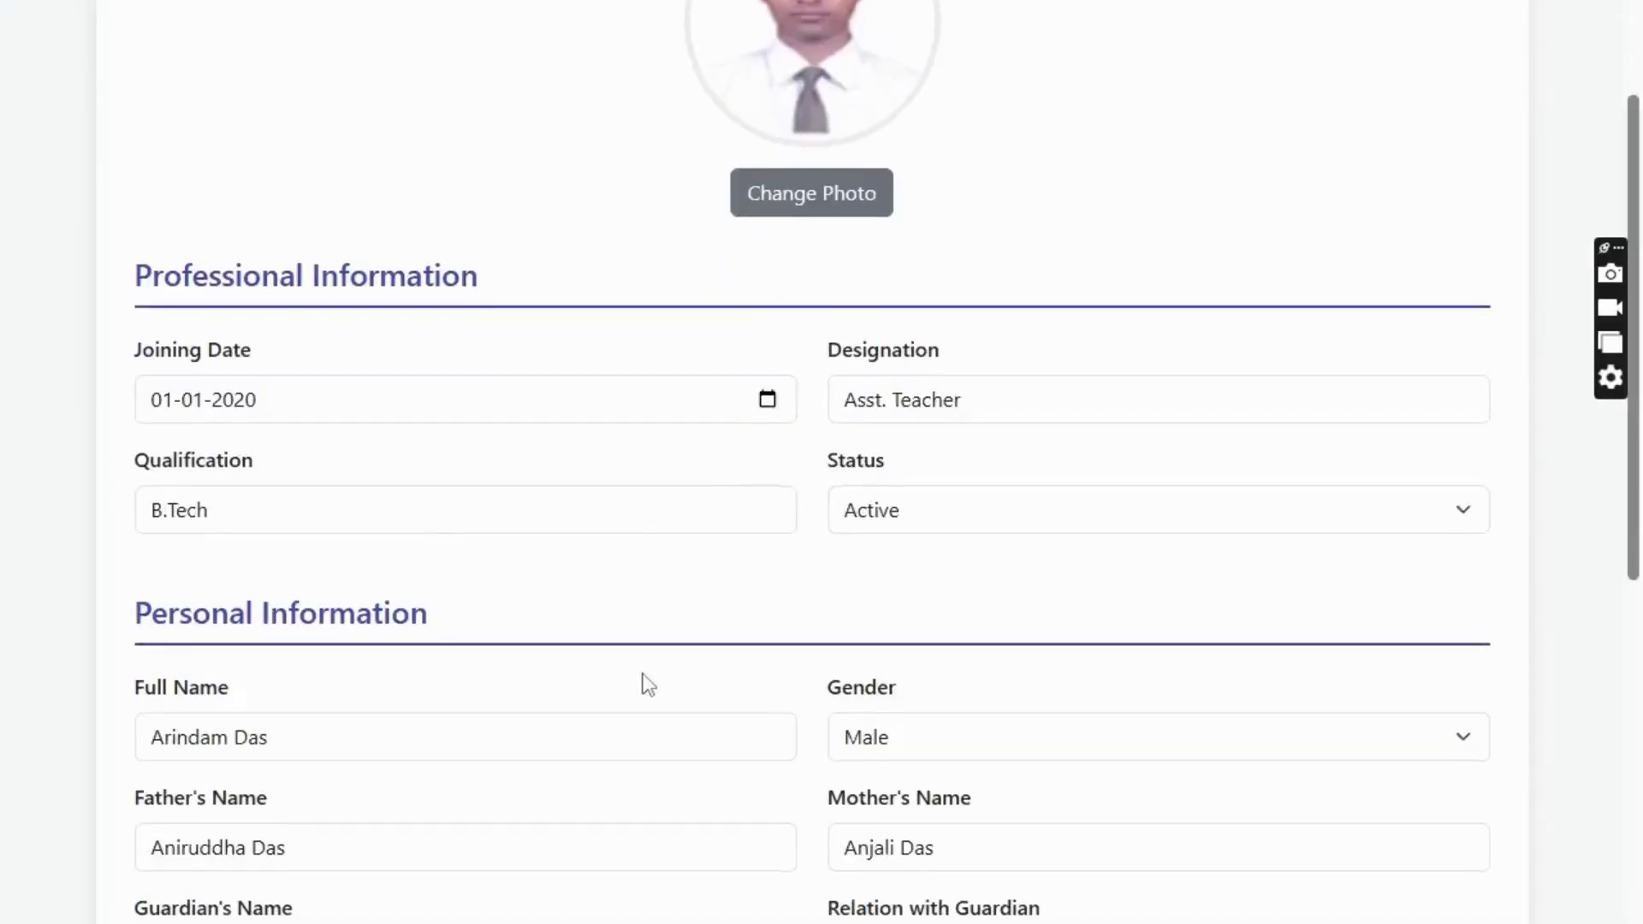
pyautogui.scroll(-2, 850, 862)
pyautogui.scroll(15, 828, 917)
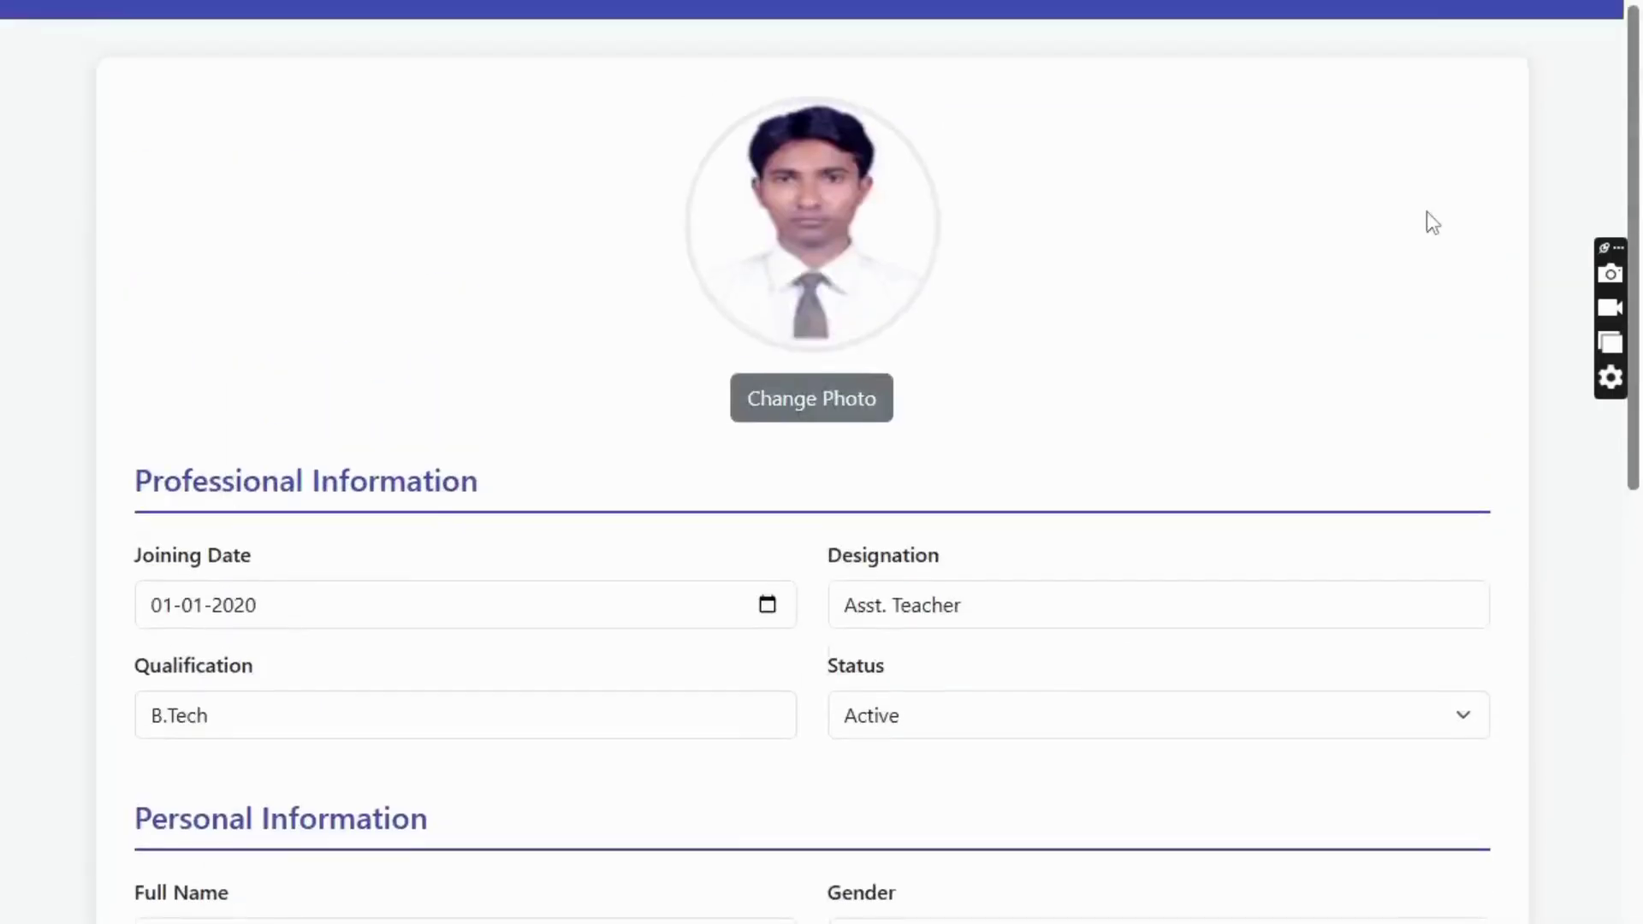
pyautogui.click(1481, 25)
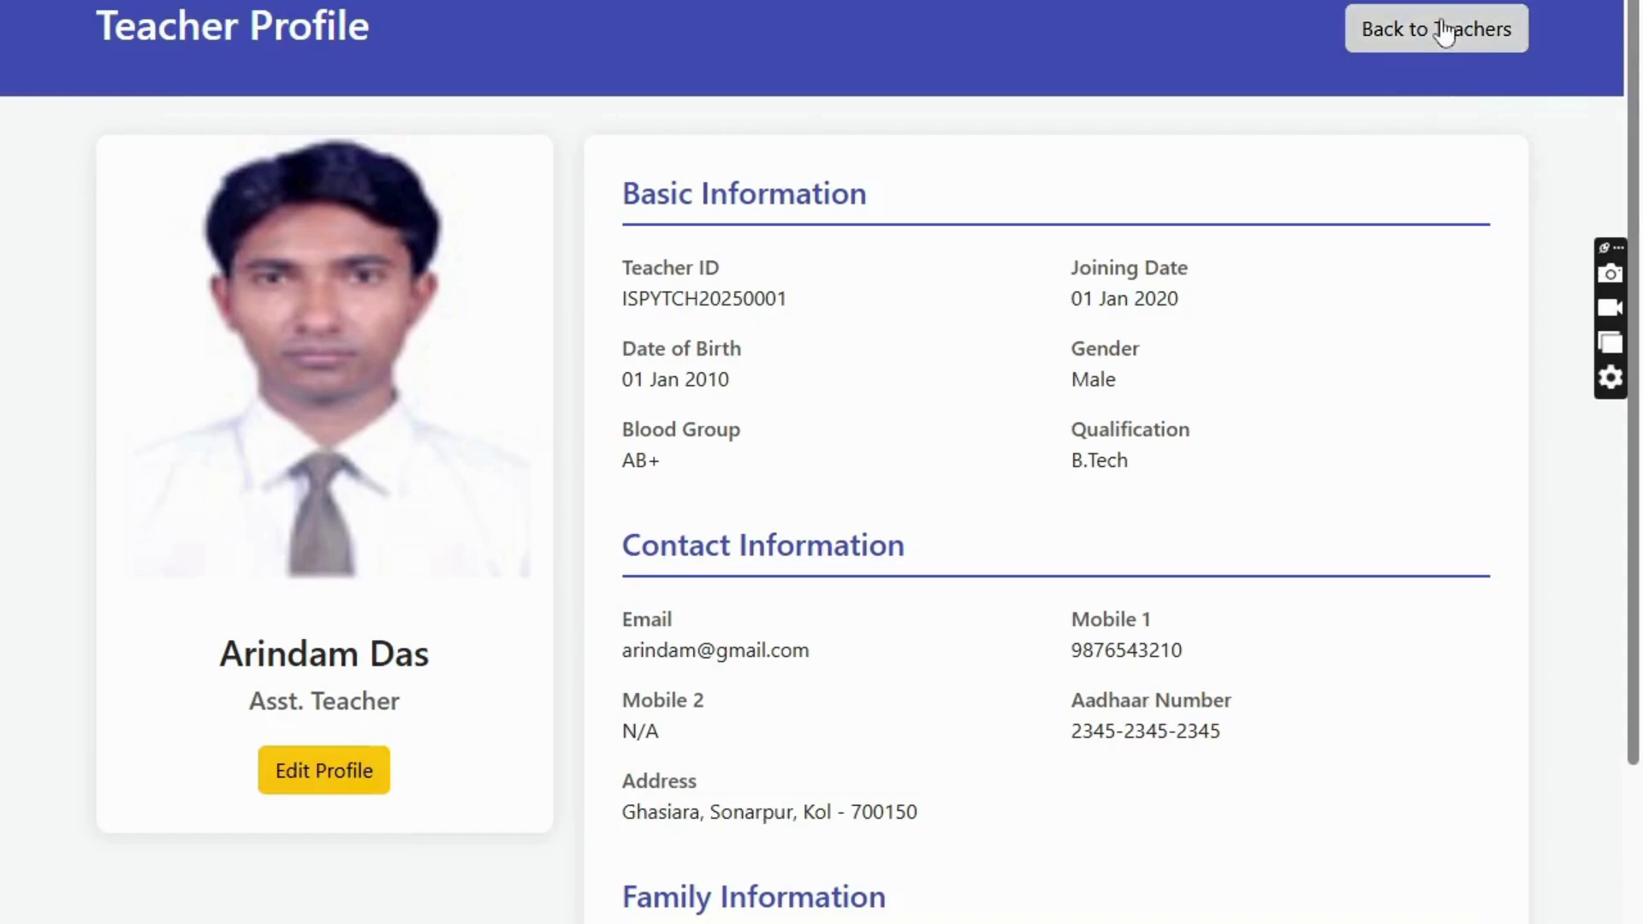
pyautogui.click(1484, 29)
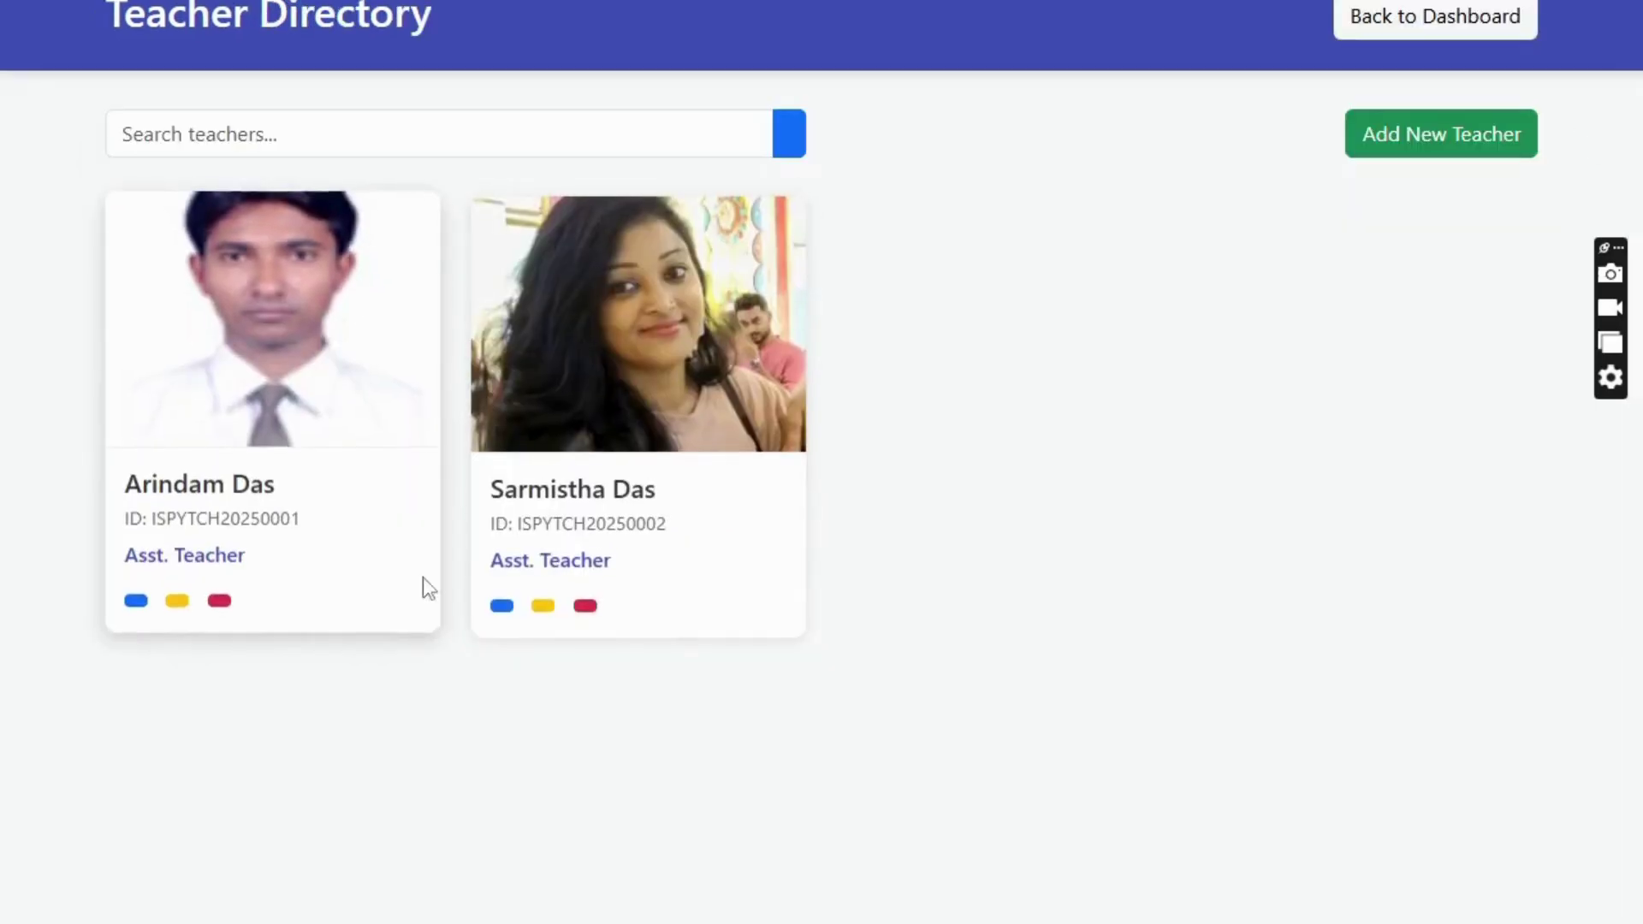
pyautogui.click(220, 601)
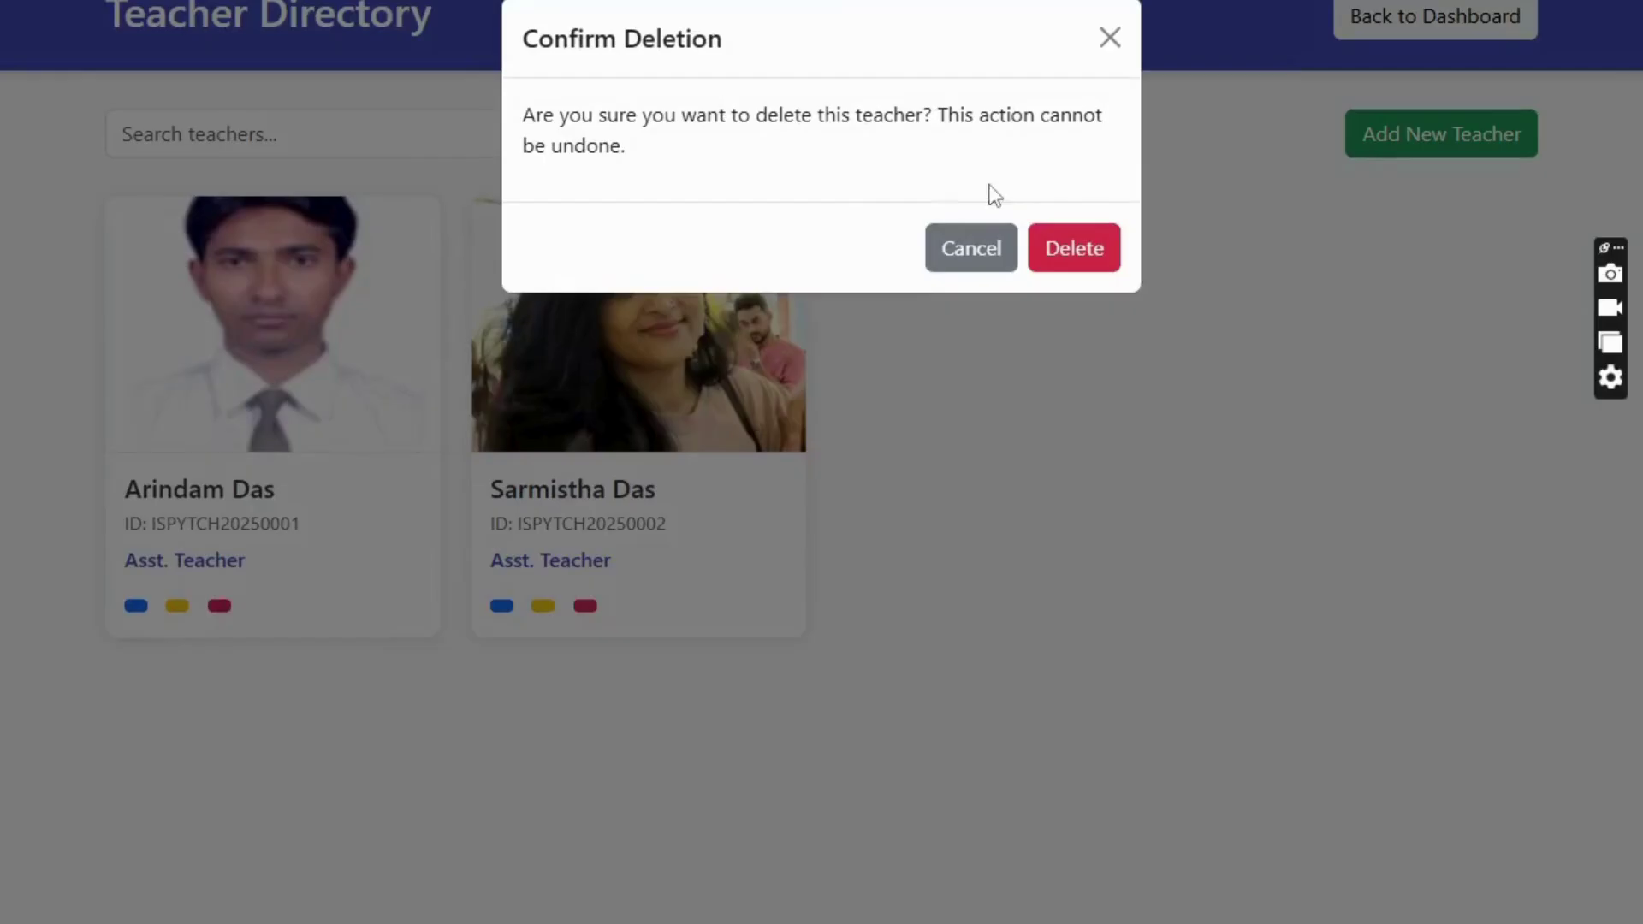
pyautogui.click(1110, 42)
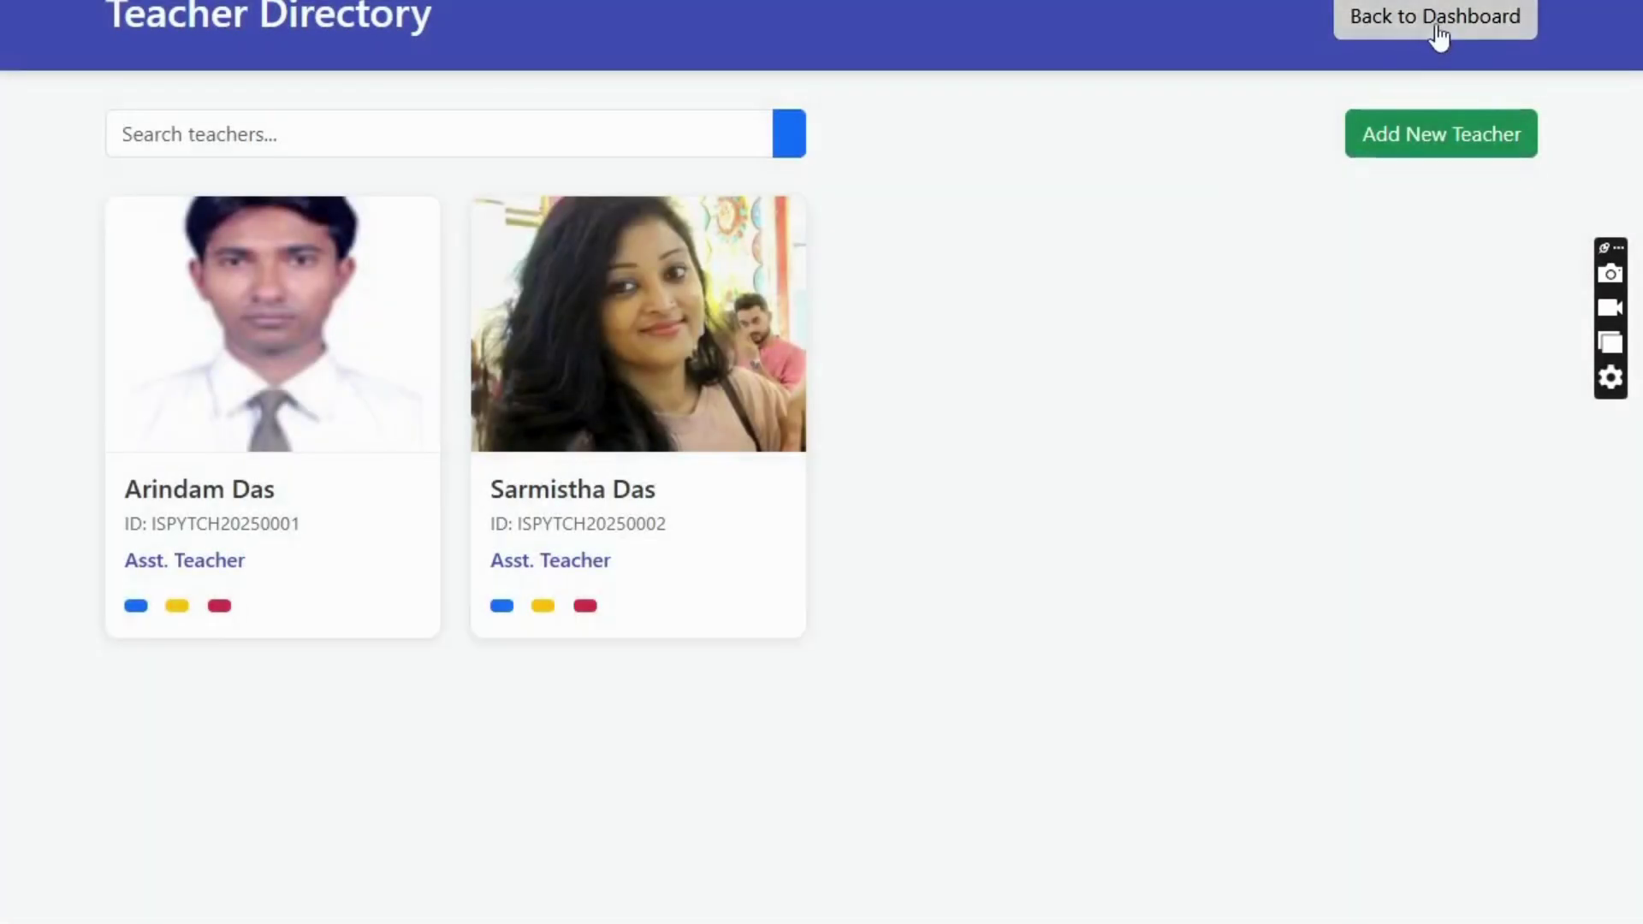
pyautogui.click(1439, 36)
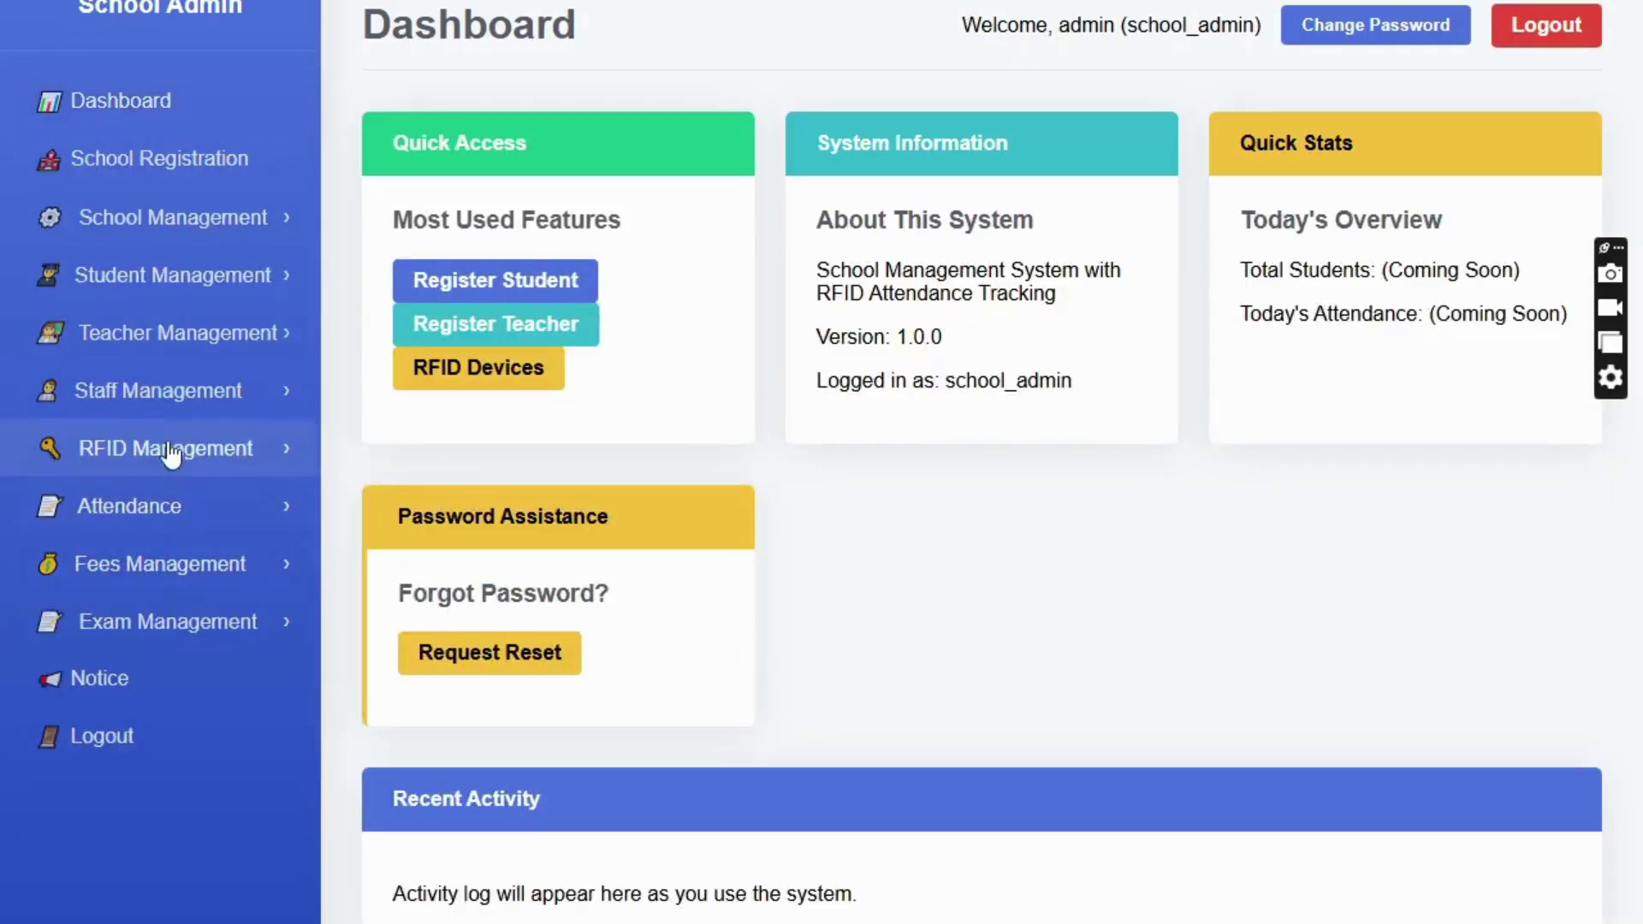
pyautogui.click(142, 399)
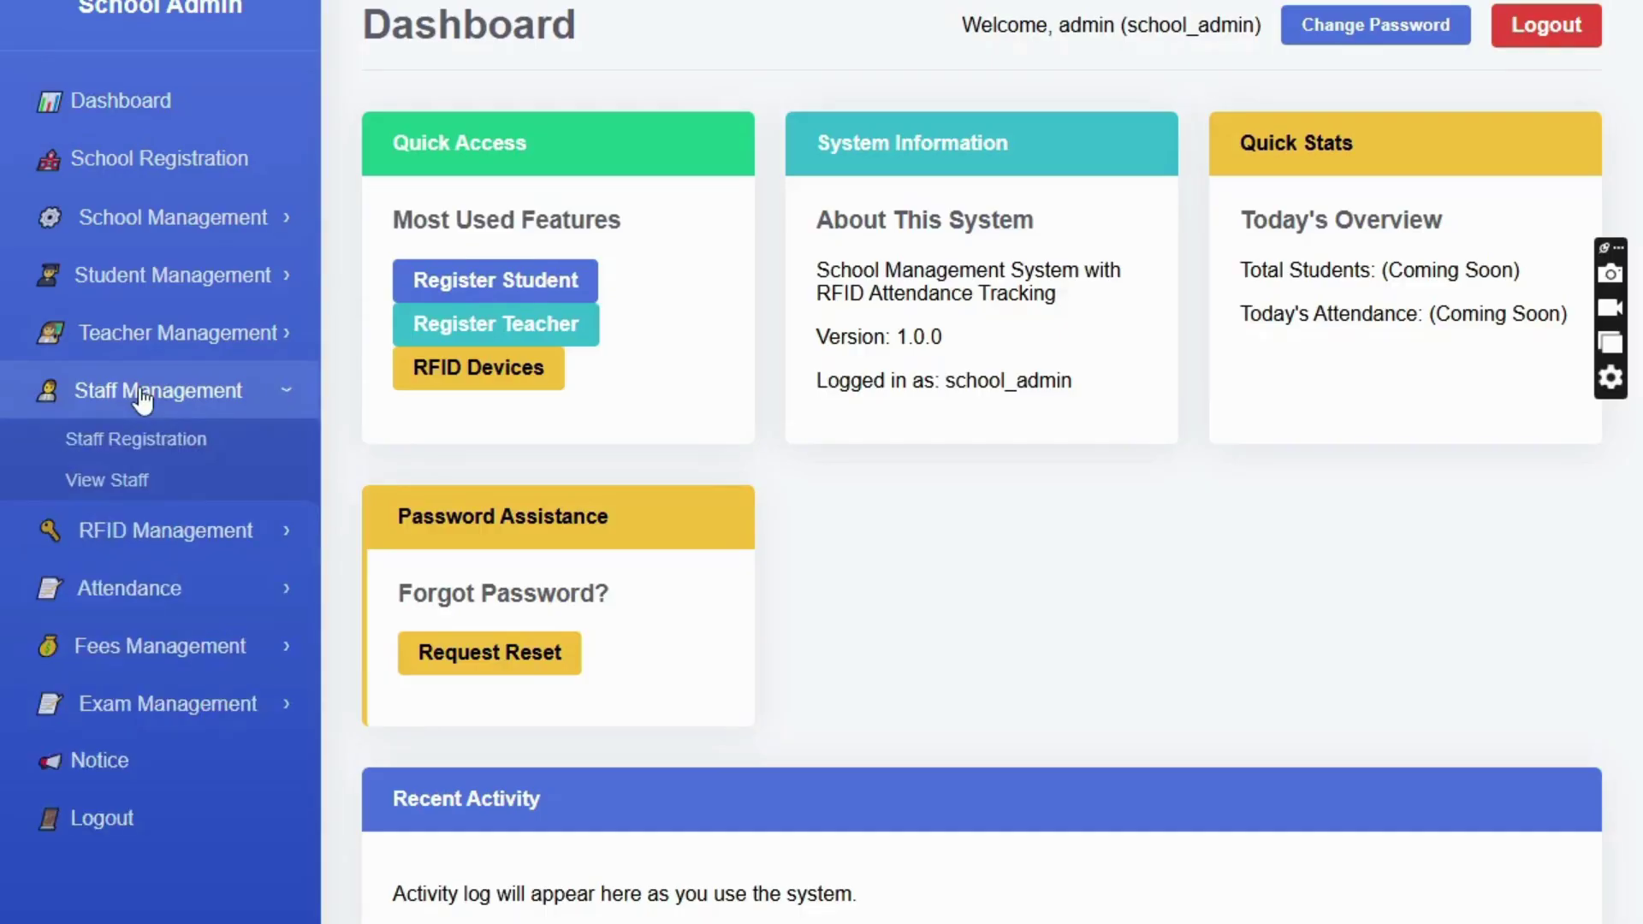
pyautogui.click(167, 449)
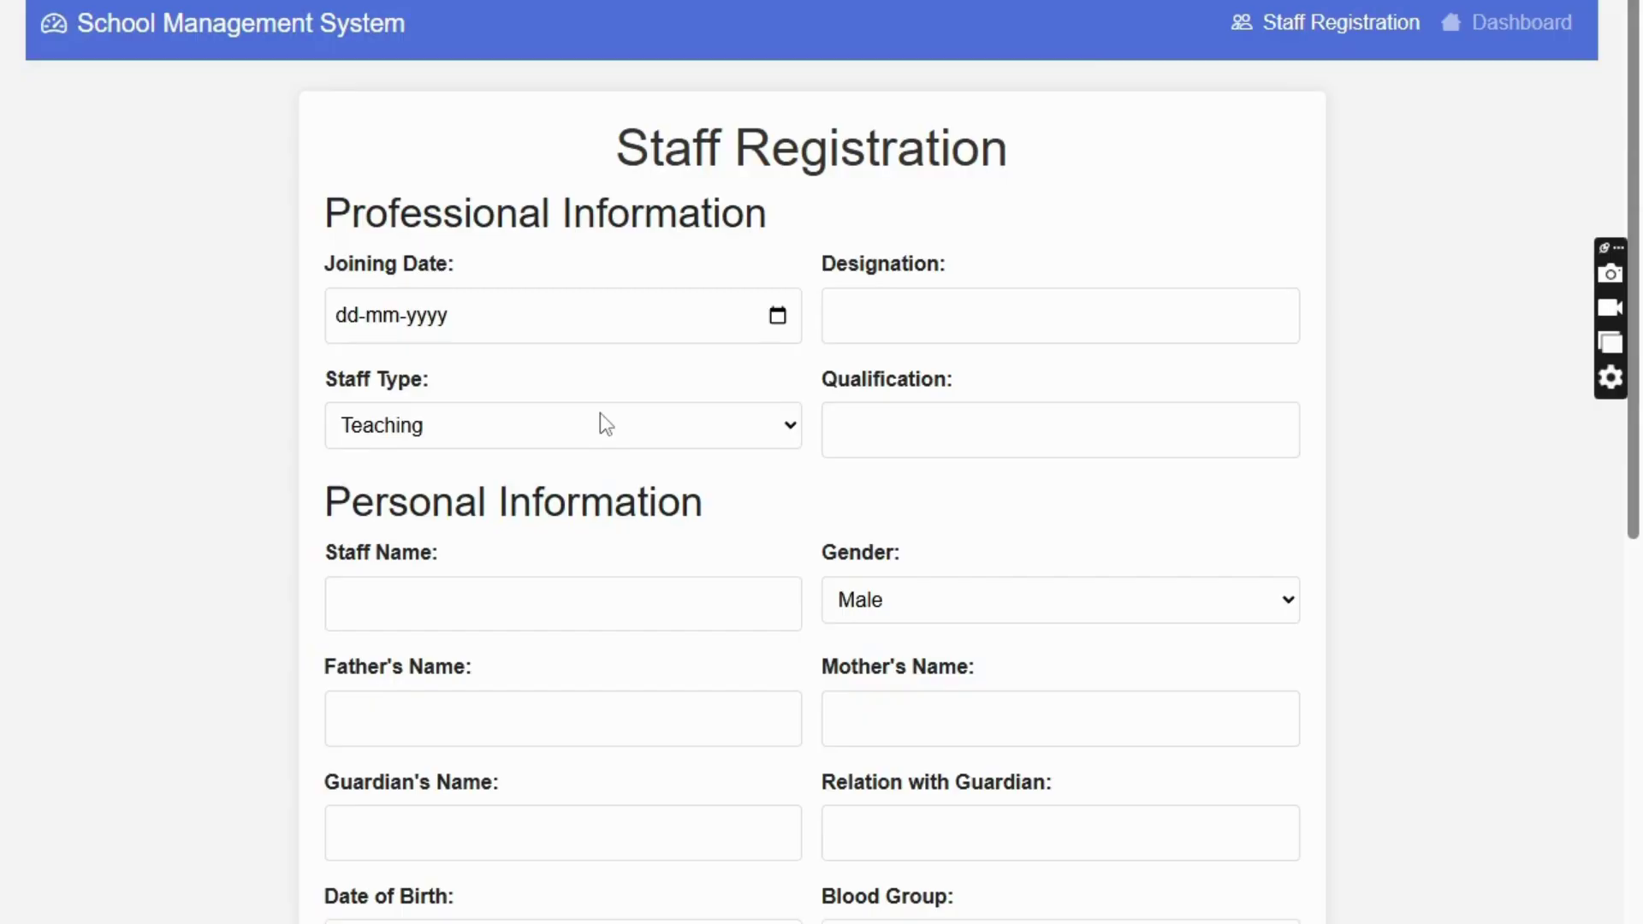
pyautogui.scroll(-6, 1480, 109)
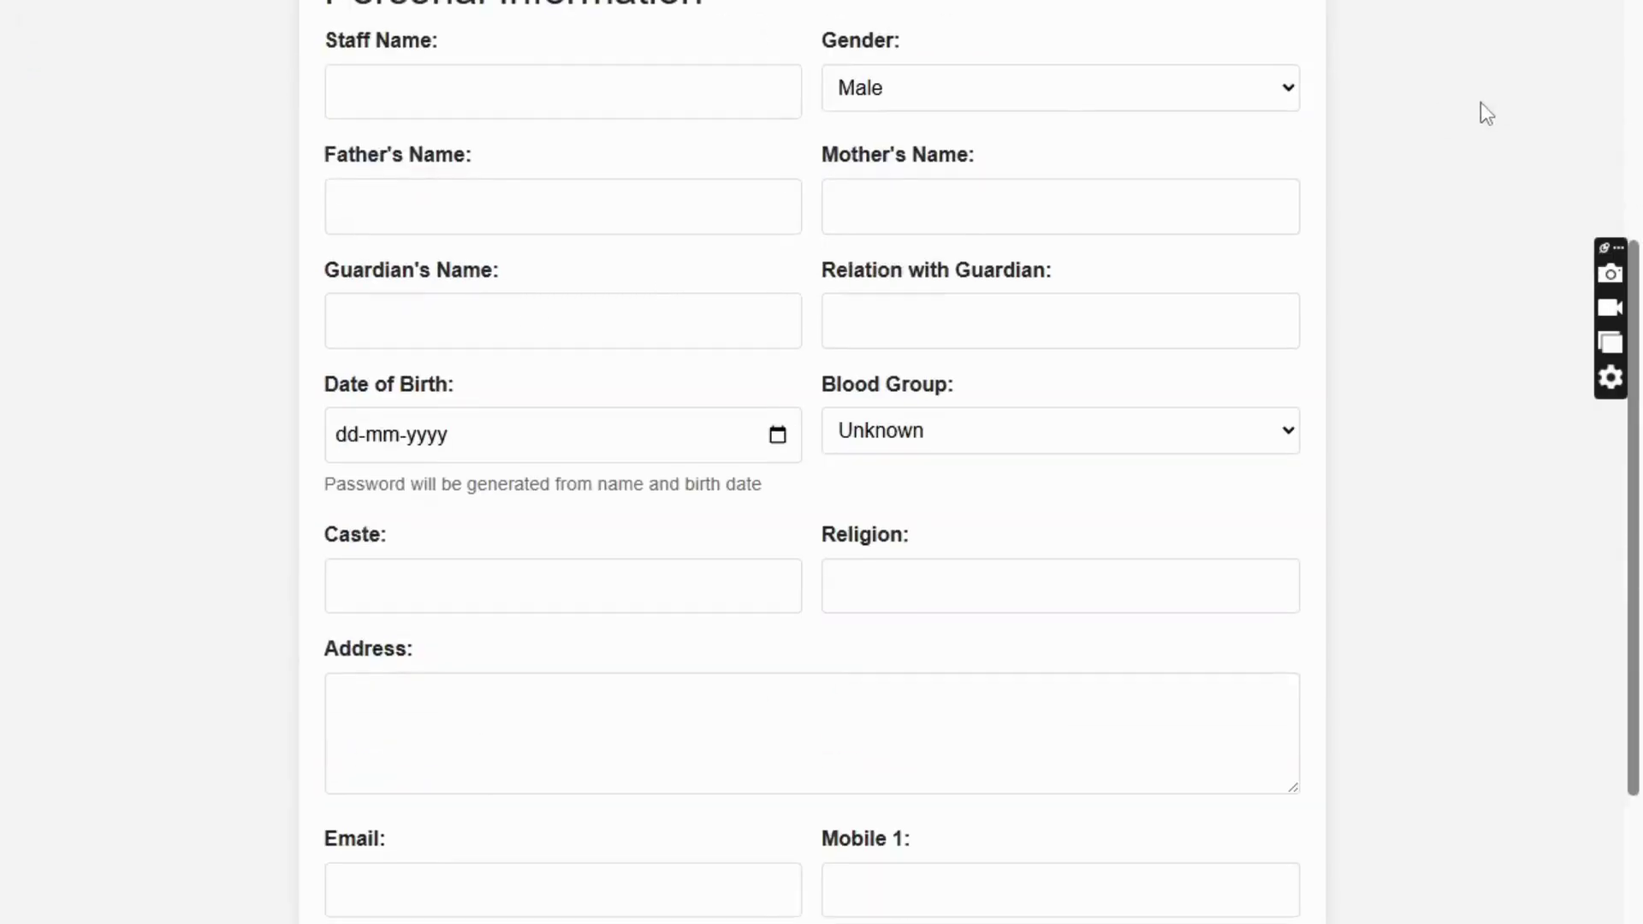
pyautogui.scroll(6, 1506, 77)
pyautogui.click(1506, 26)
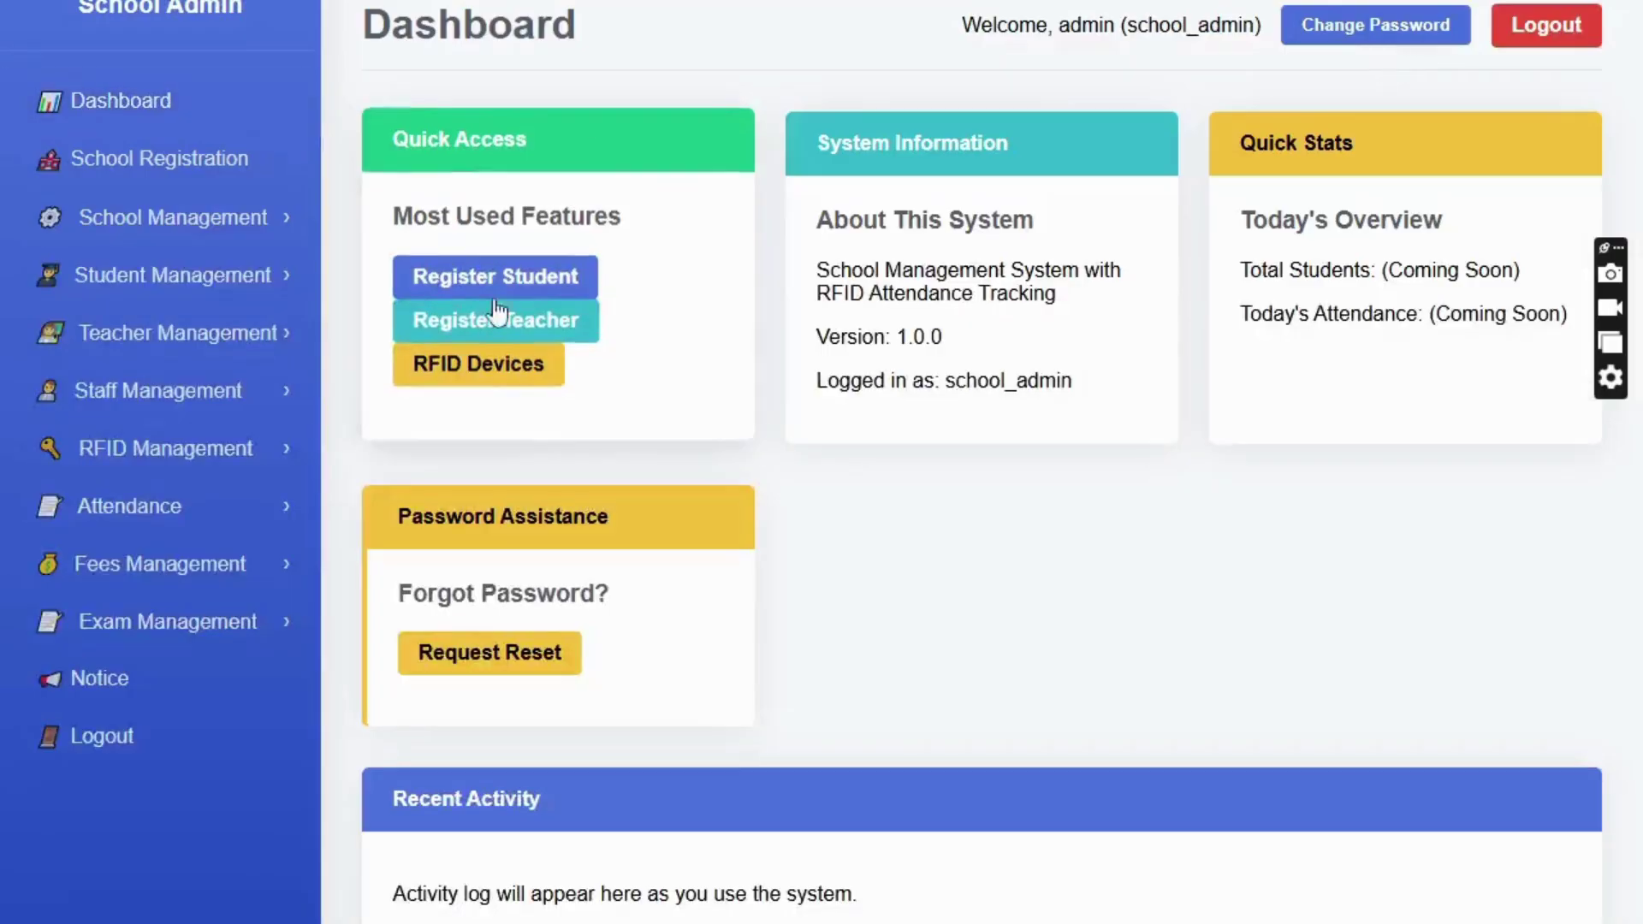
pyautogui.click(144, 397)
pyautogui.click(110, 480)
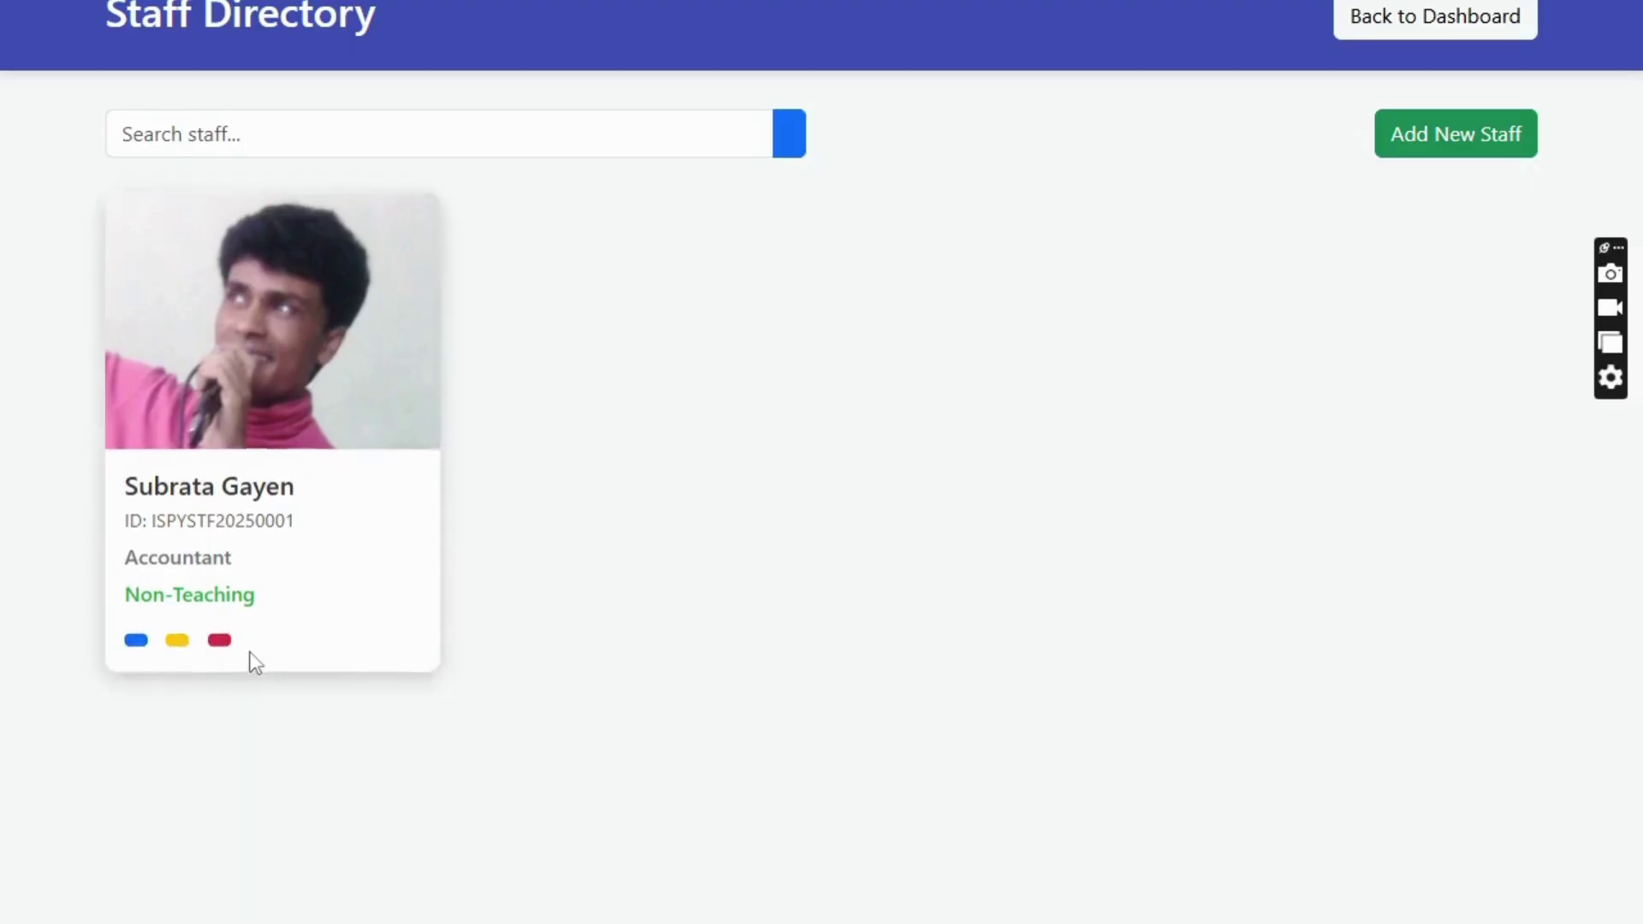
pyautogui.click(1332, 34)
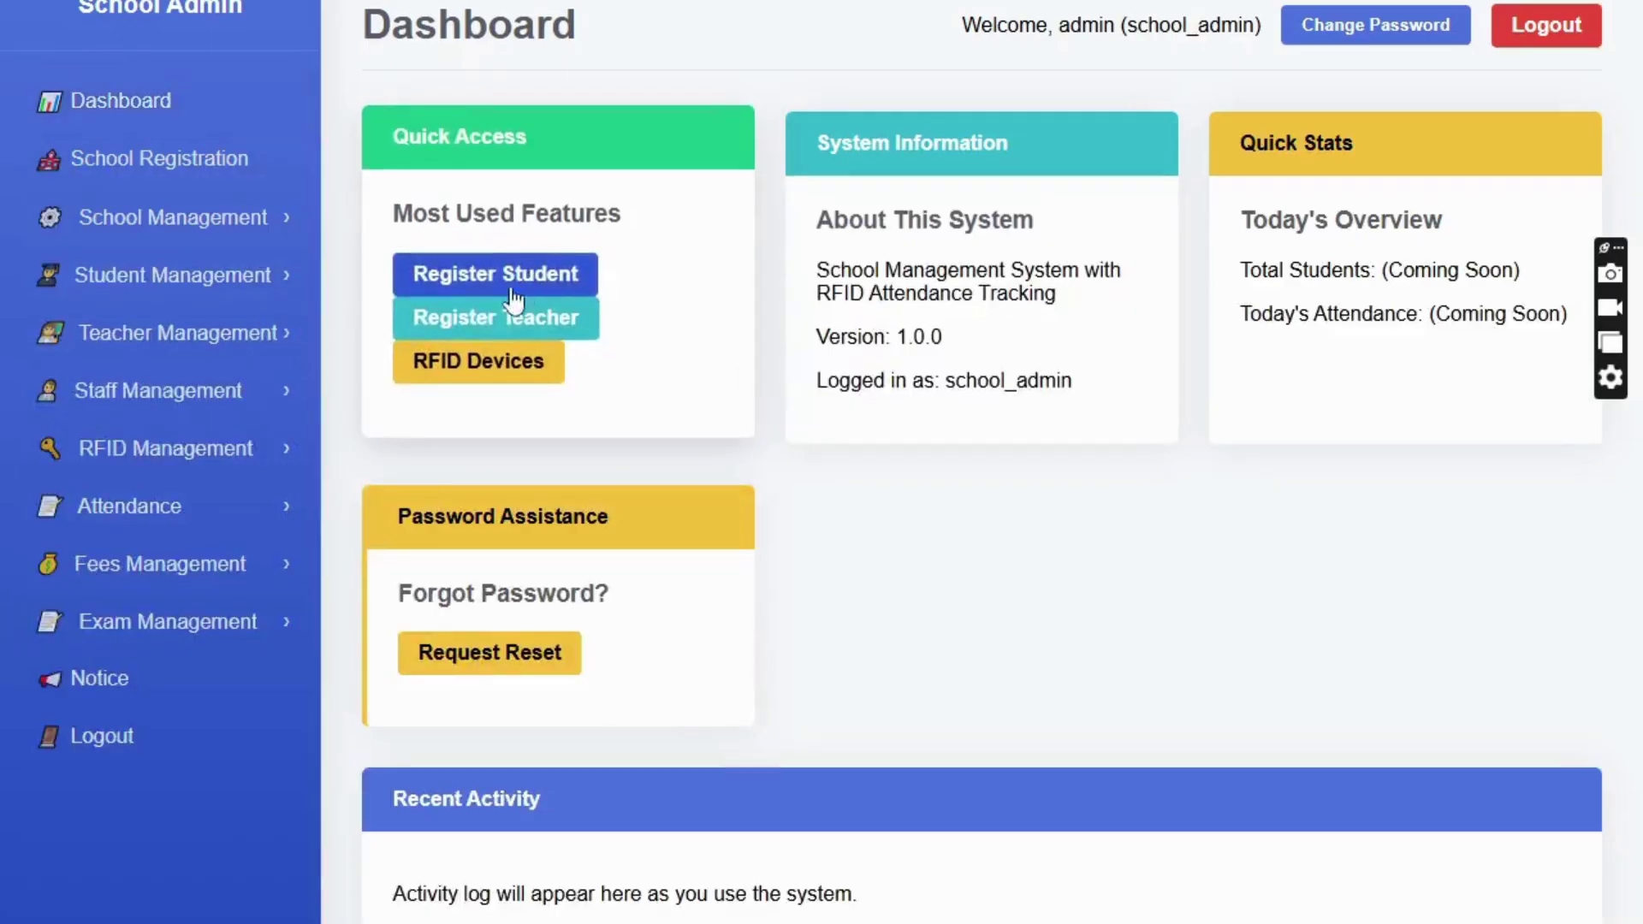
pyautogui.click(178, 462)
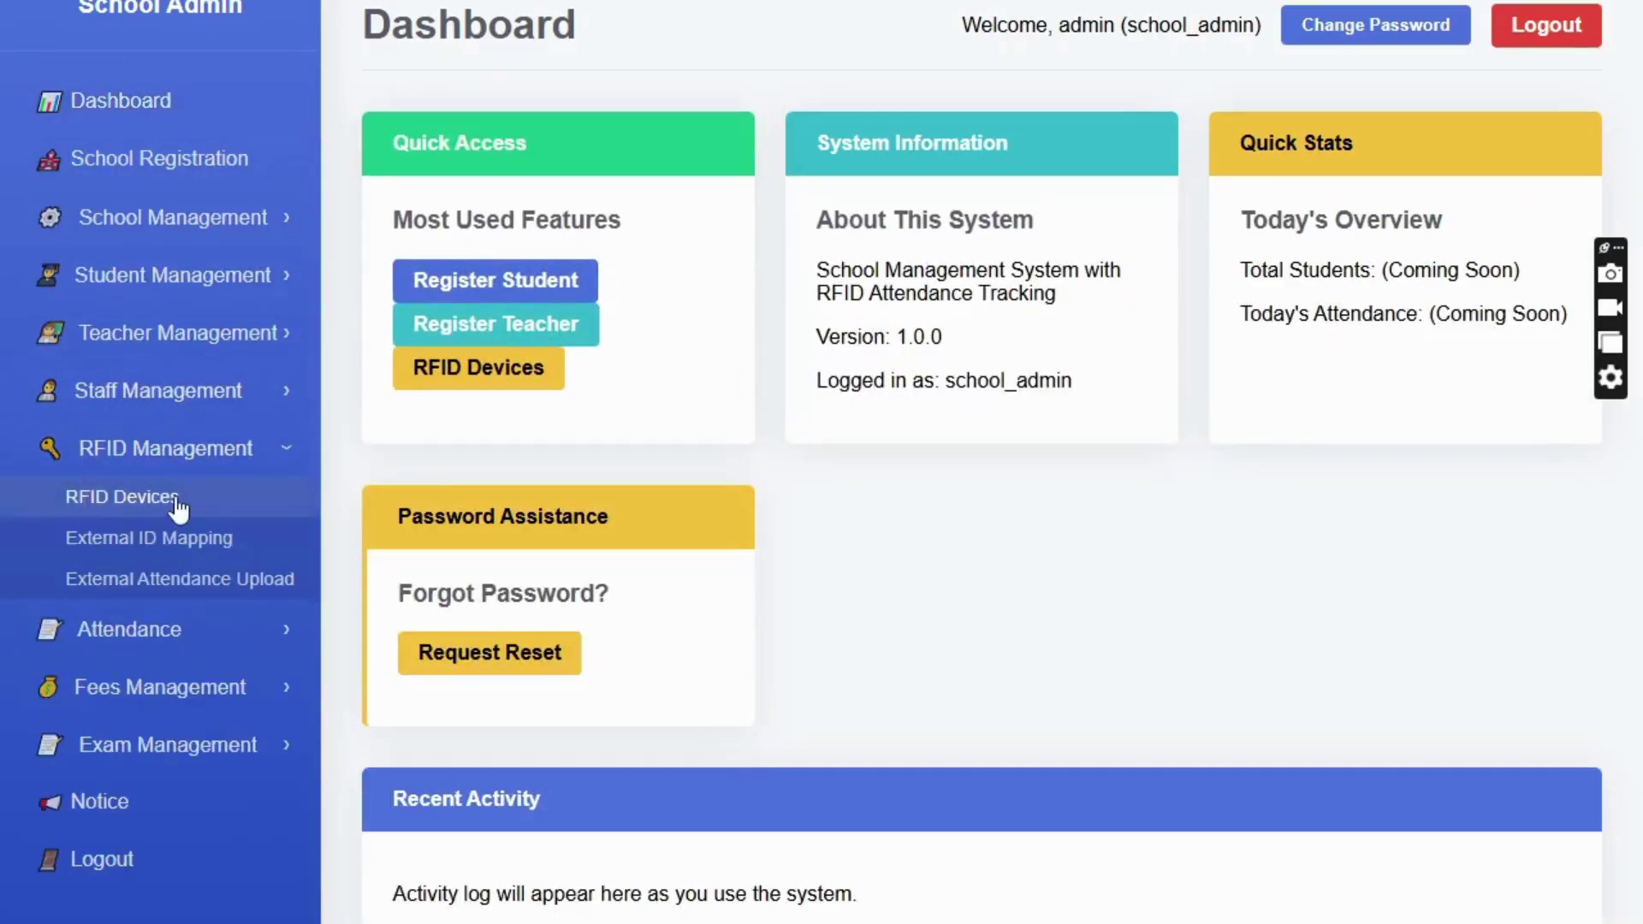
pyautogui.click(178, 498)
pyautogui.scroll(-5, 514, 436)
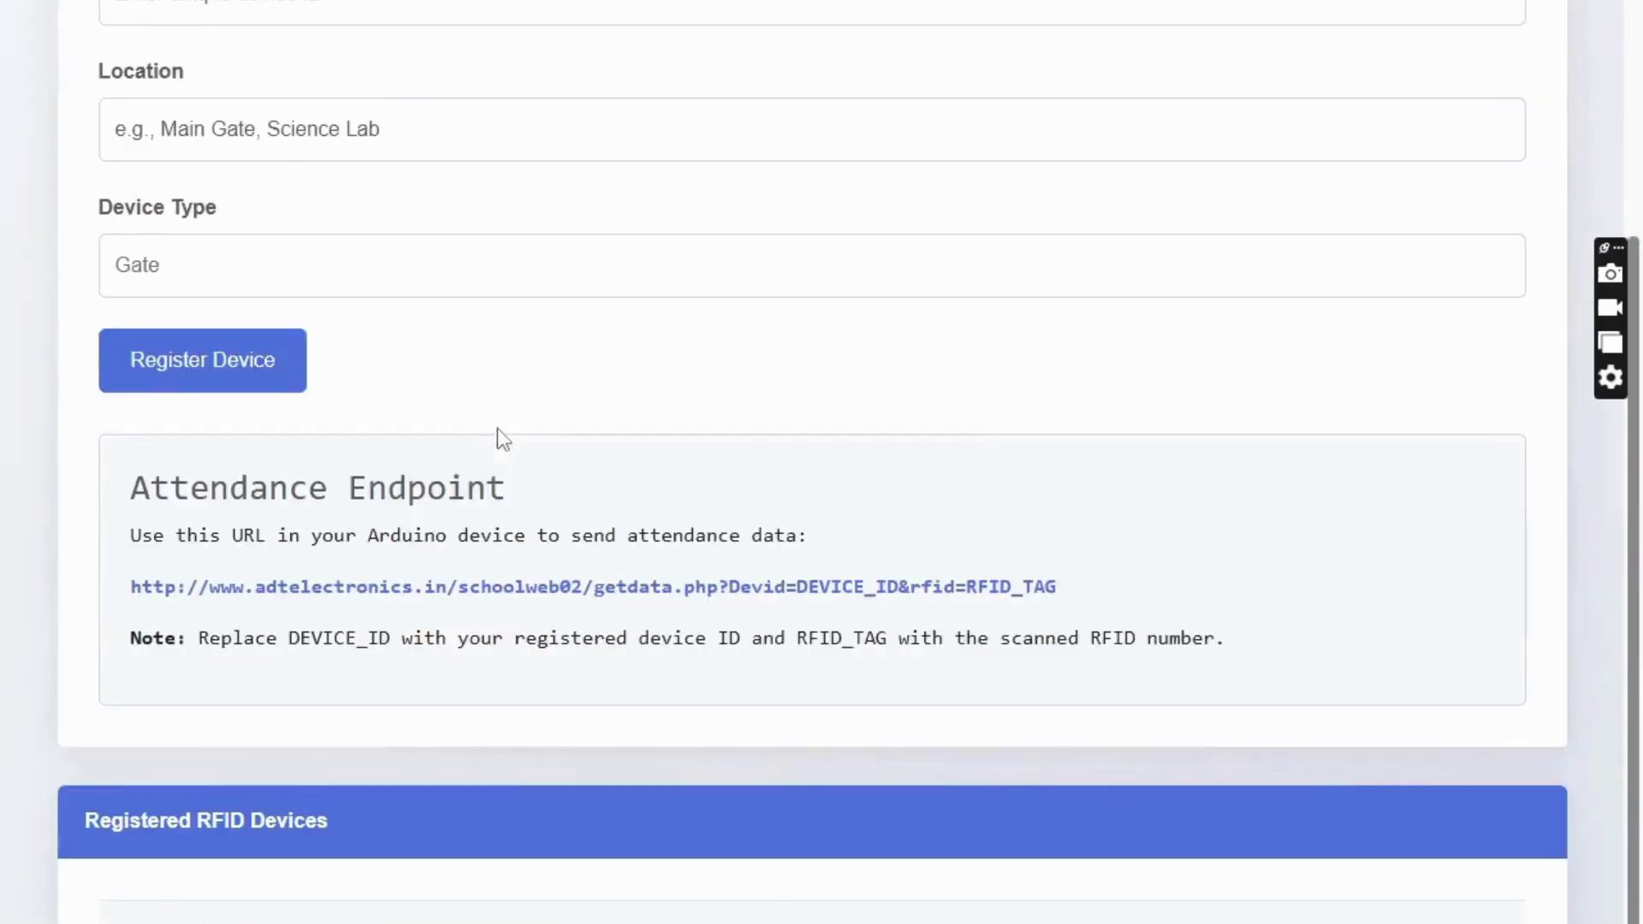
pyautogui.scroll(5, 476, 715)
pyautogui.scroll(-5, 1232, 891)
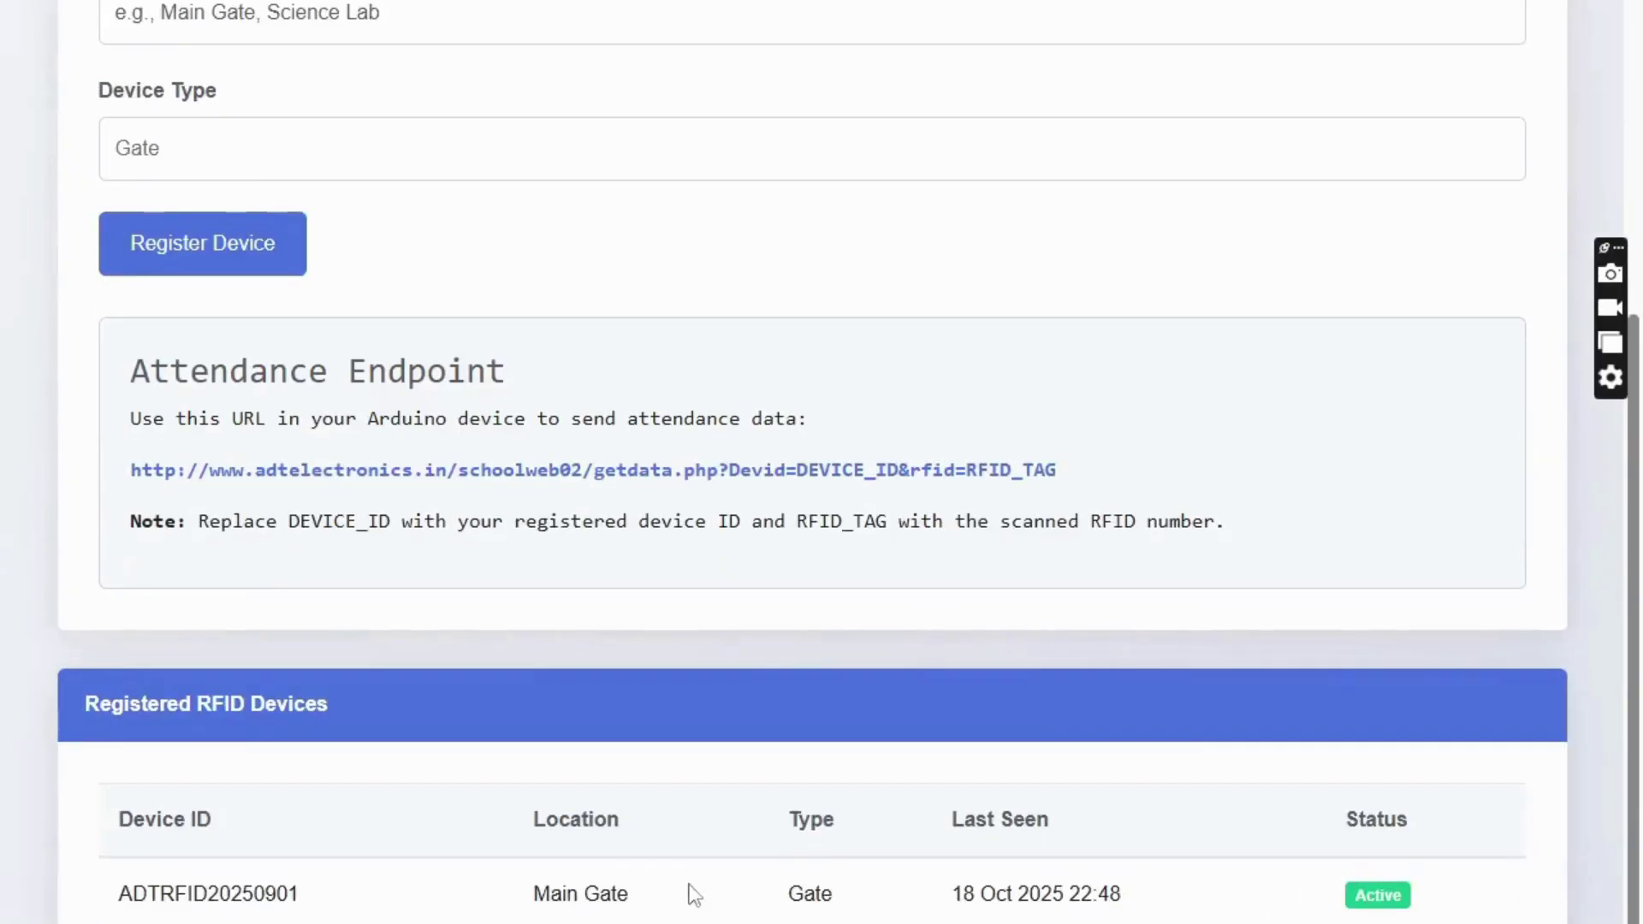
pyautogui.scroll(5, 463, 669)
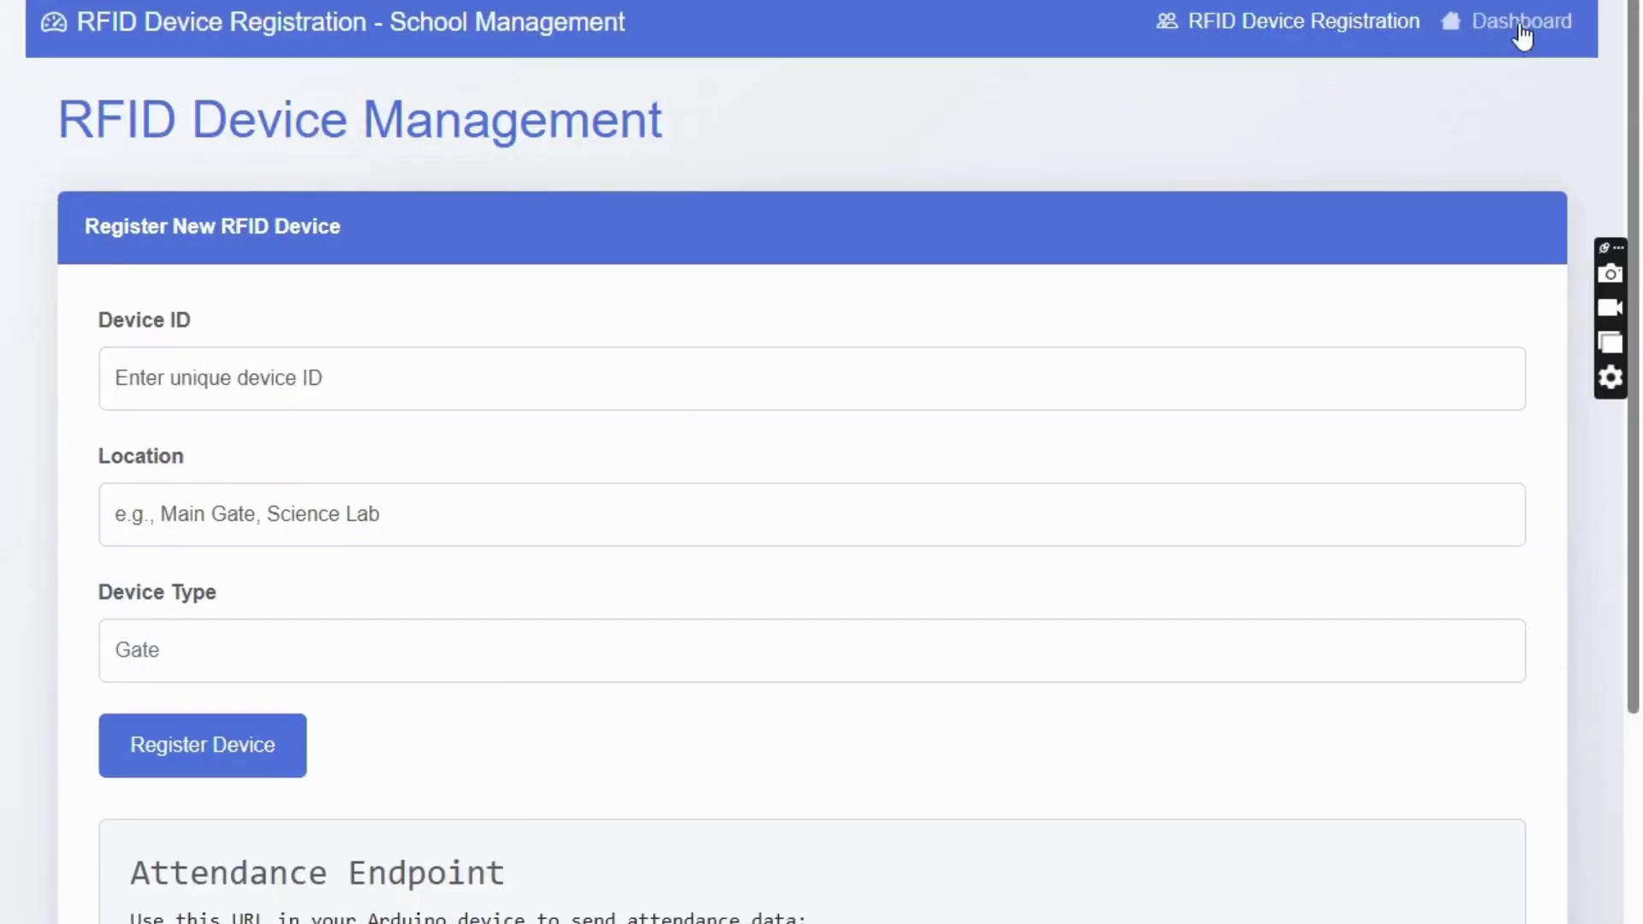
pyautogui.click(1523, 25)
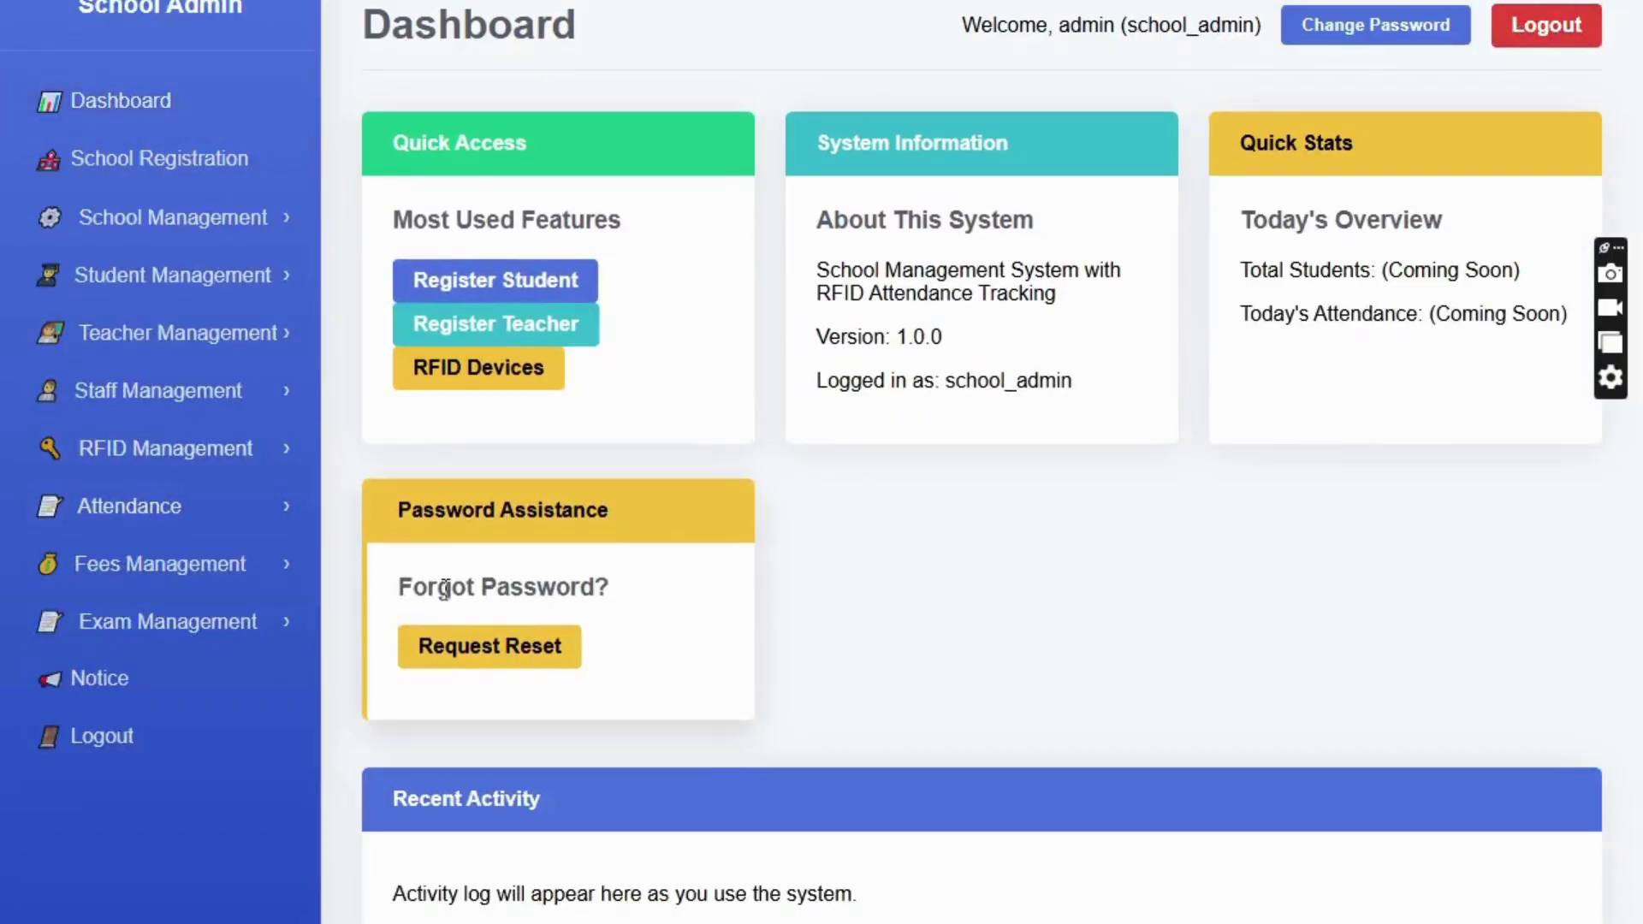
pyautogui.click(190, 458)
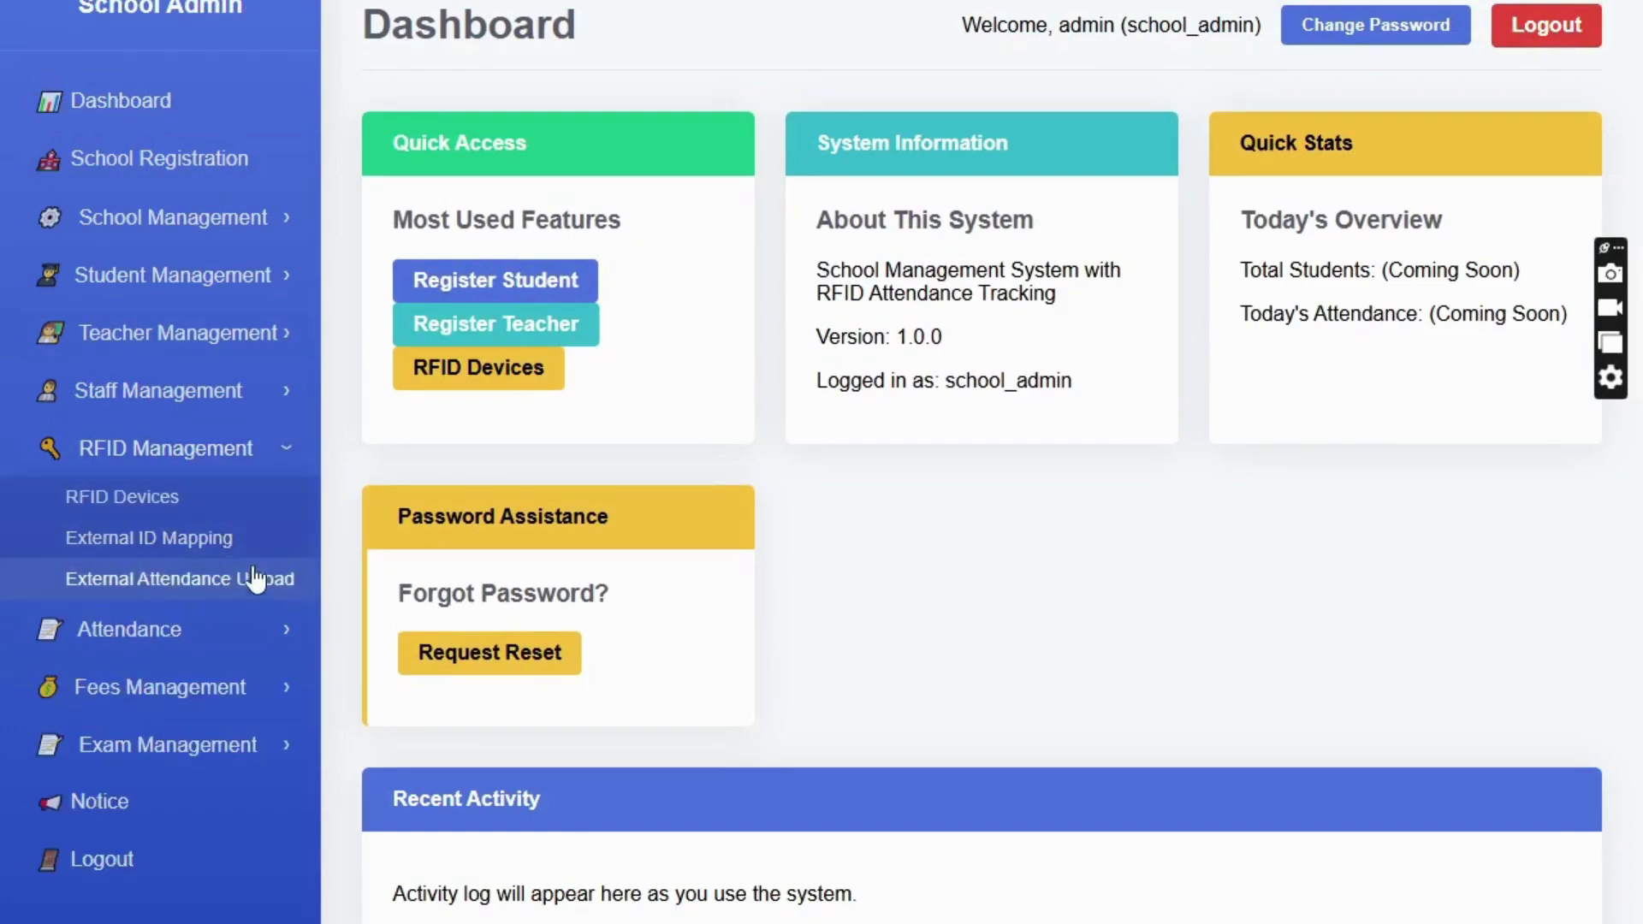
pyautogui.click(212, 541)
pyautogui.click(257, 167)
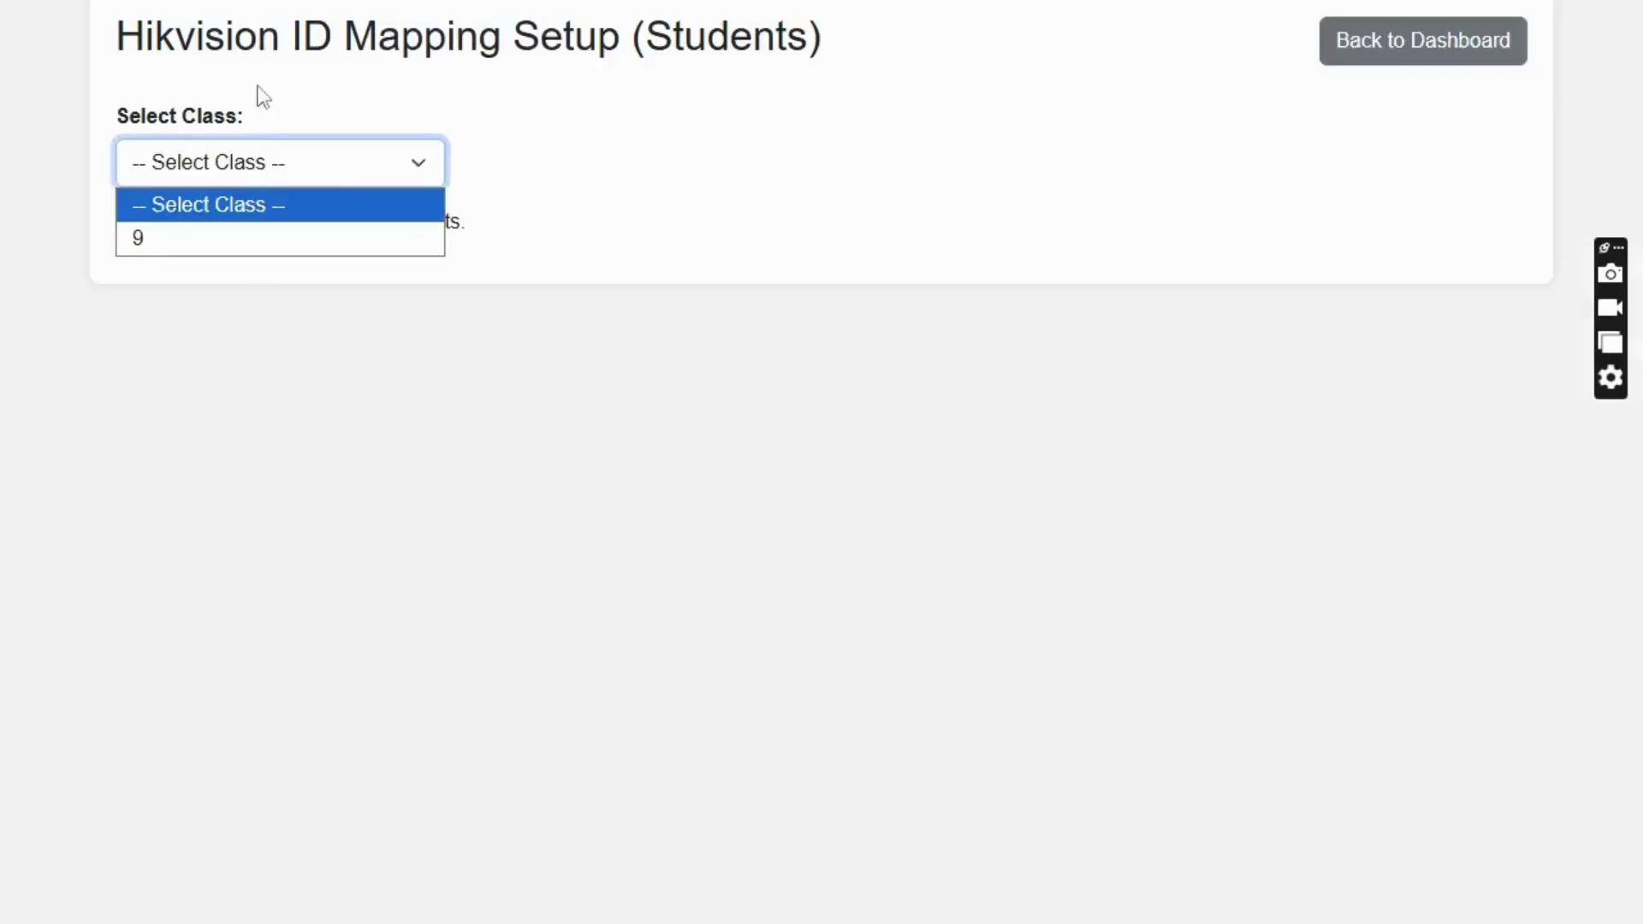
pyautogui.click(283, 41)
pyautogui.click(257, 163)
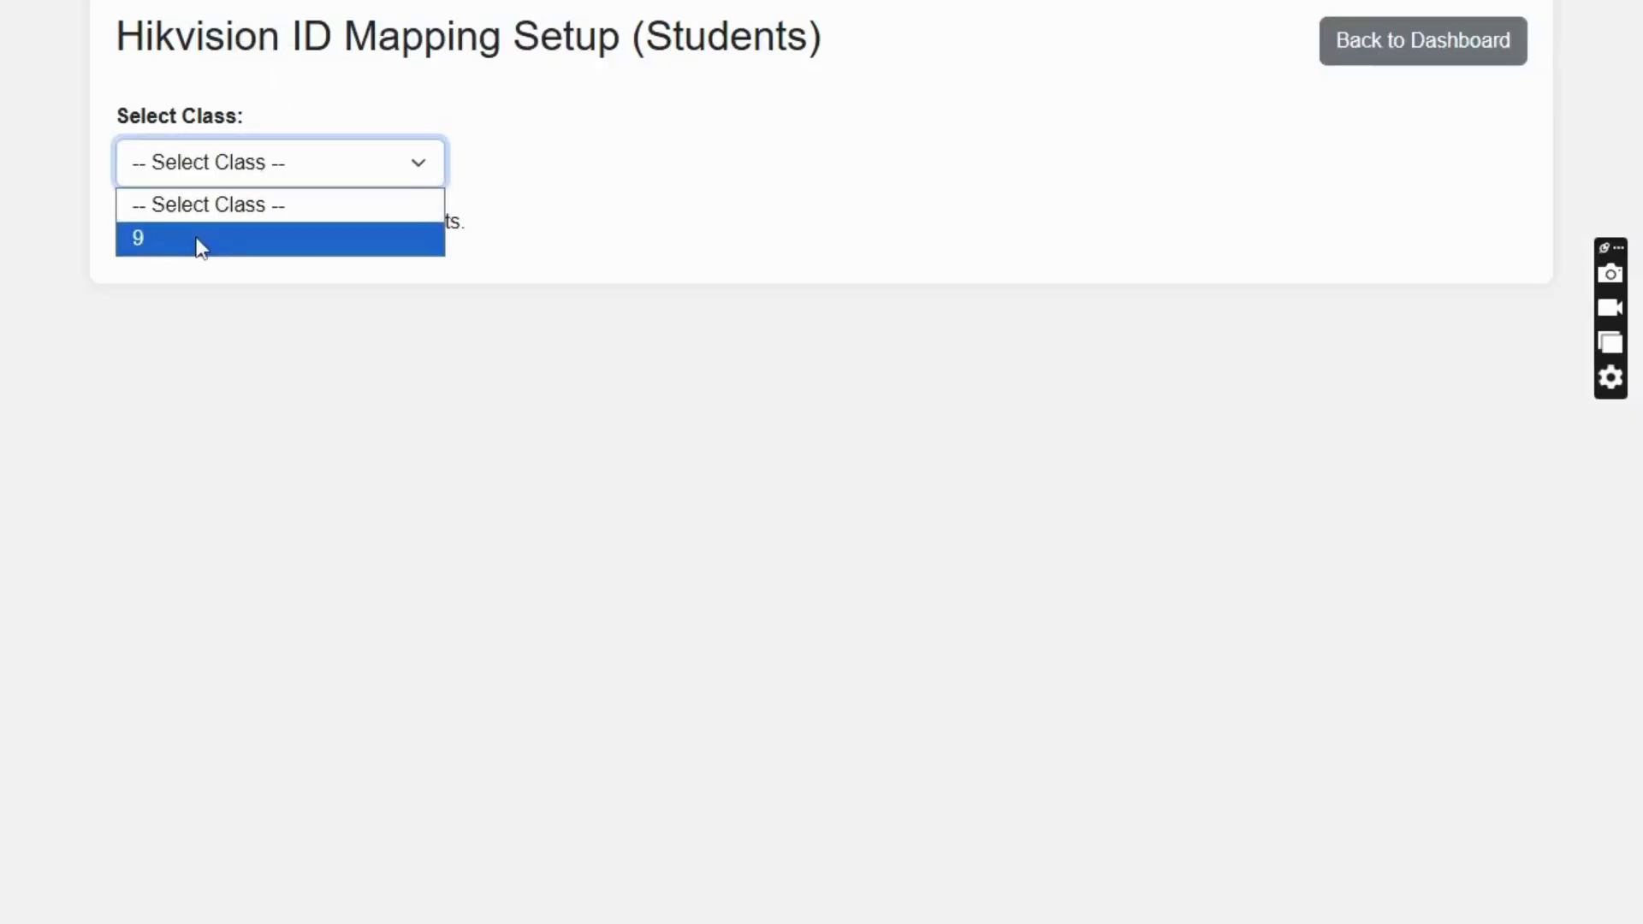
pyautogui.click(199, 242)
pyautogui.click(1158, 322)
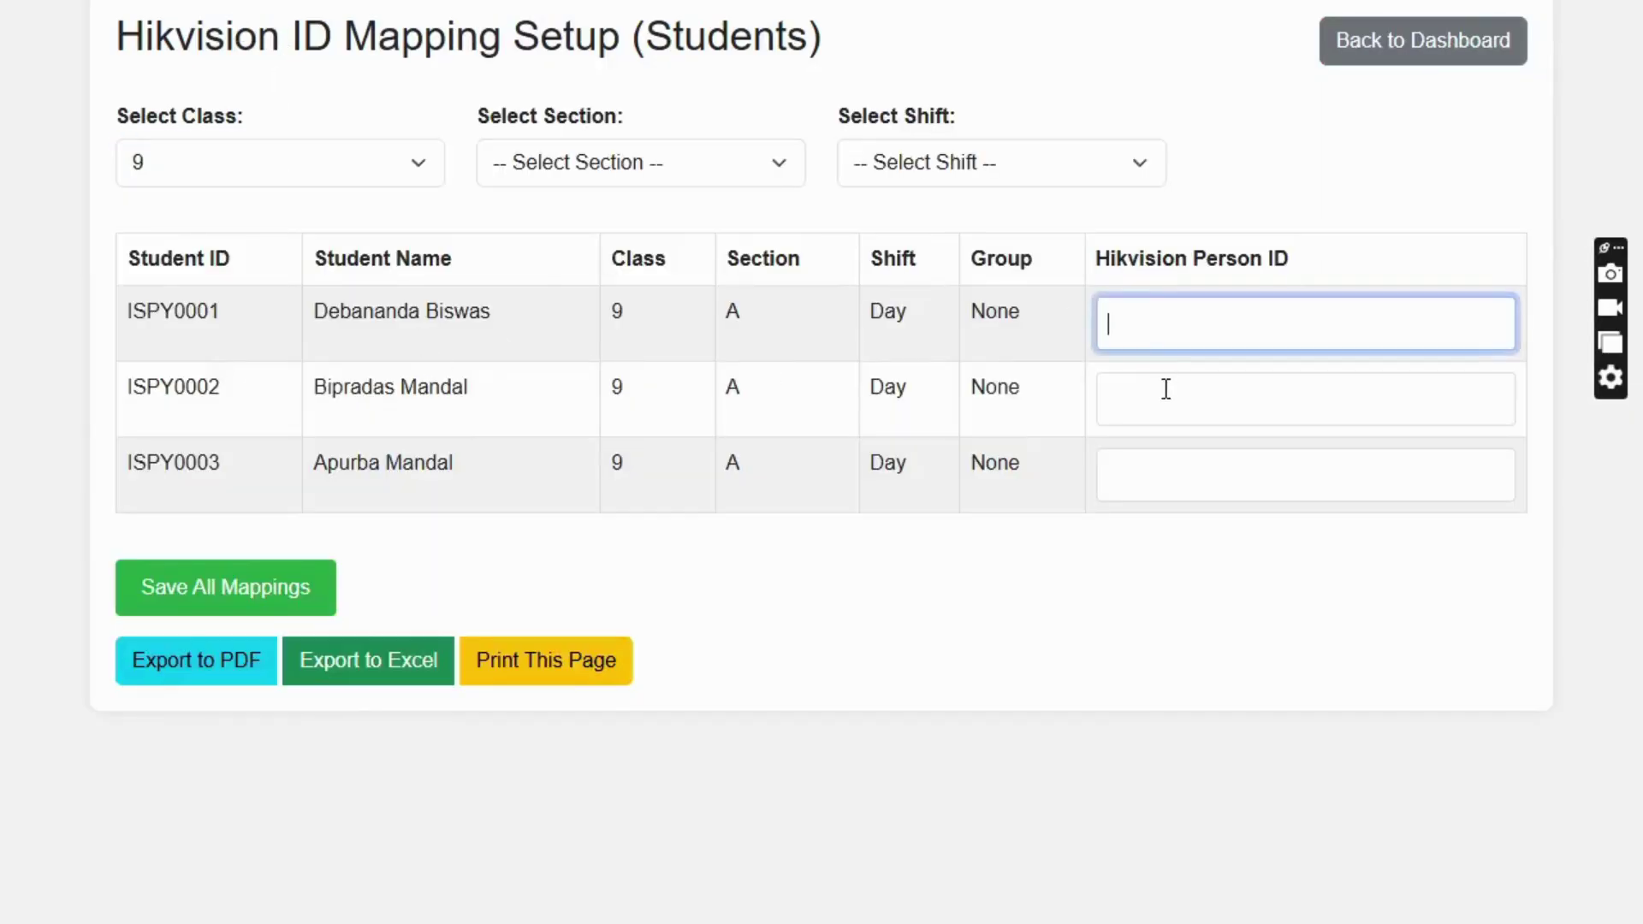
pyautogui.click(1164, 390)
pyautogui.click(1148, 452)
pyautogui.click(1145, 321)
pyautogui.click(1426, 63)
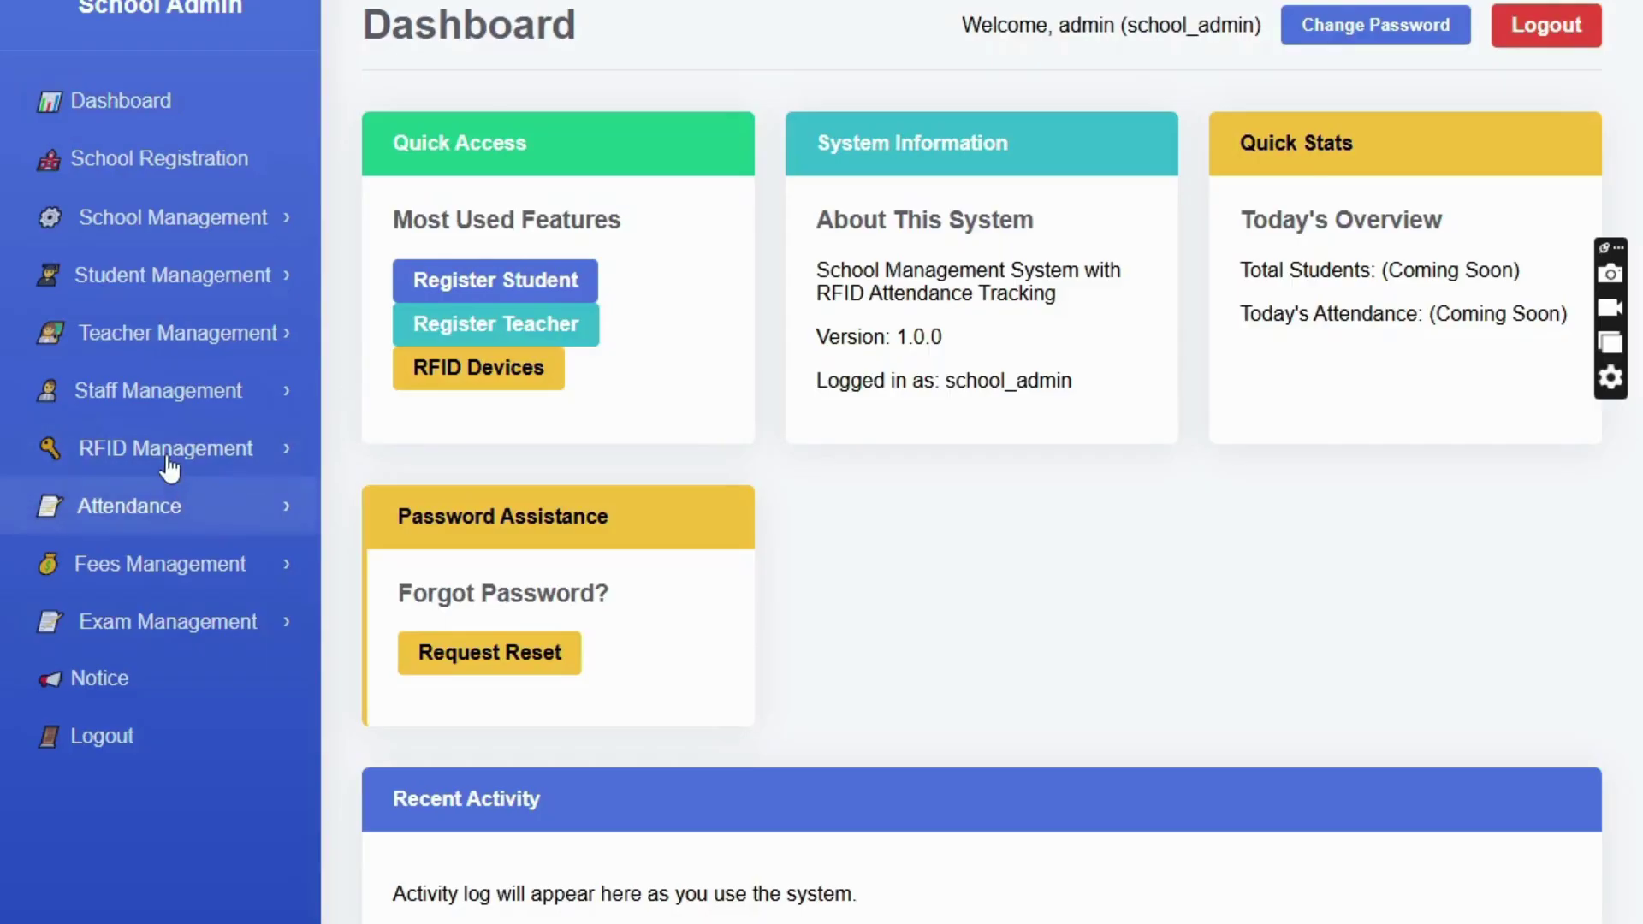
# - Browse the RFID Management and Attendance menus, then expand Fees Management in the sidebar
pyautogui.click(170, 466)
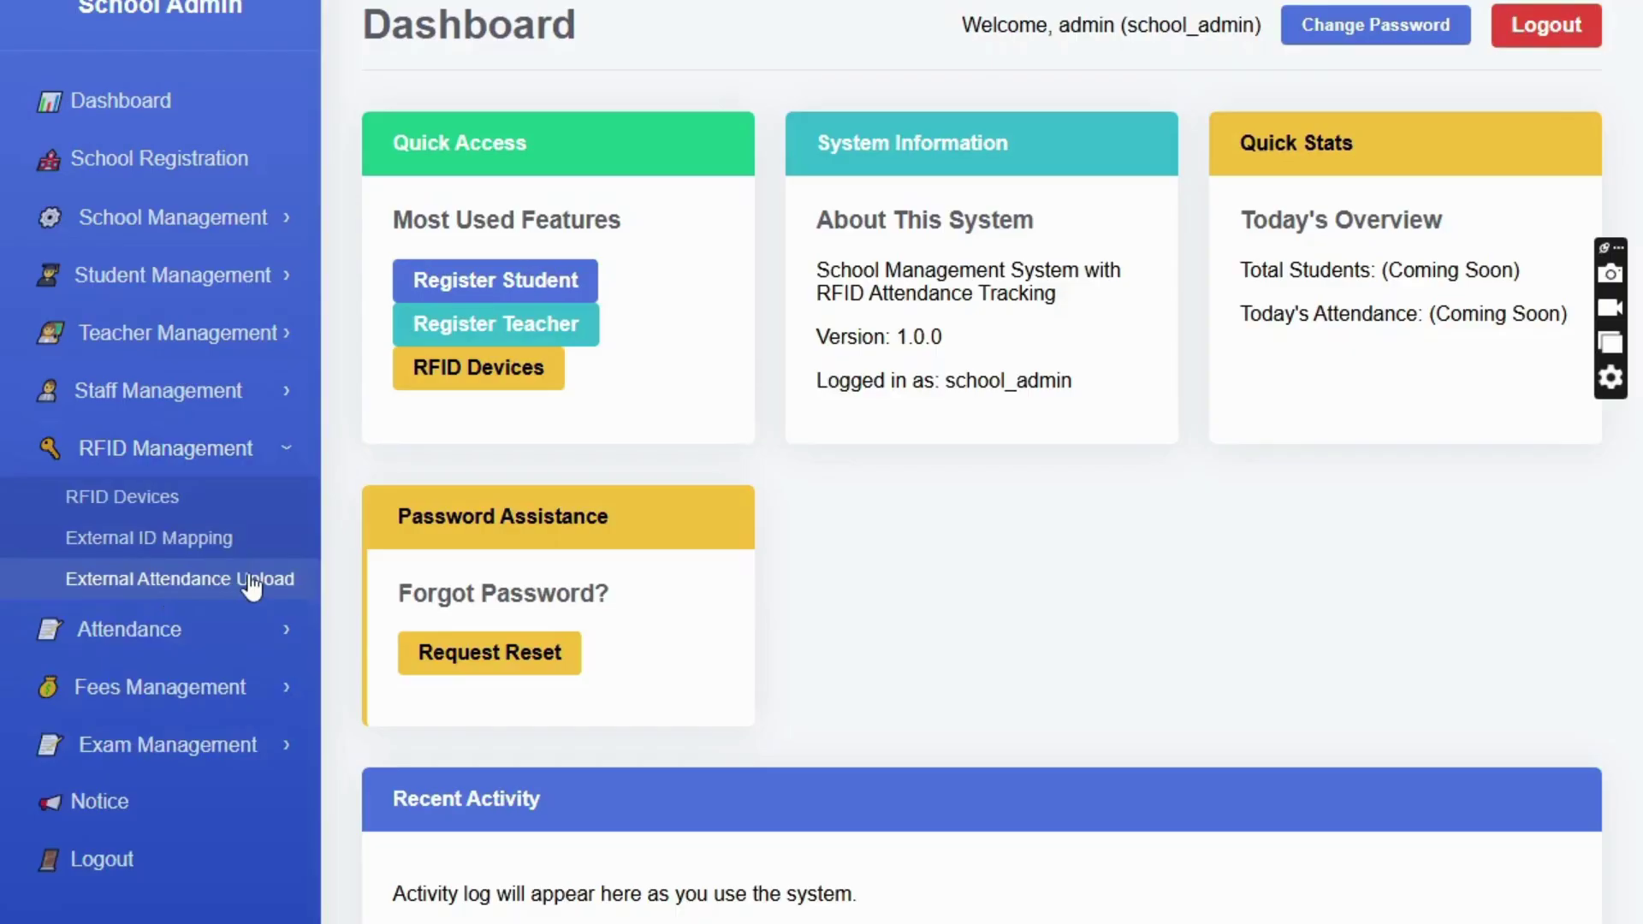
pyautogui.click(144, 458)
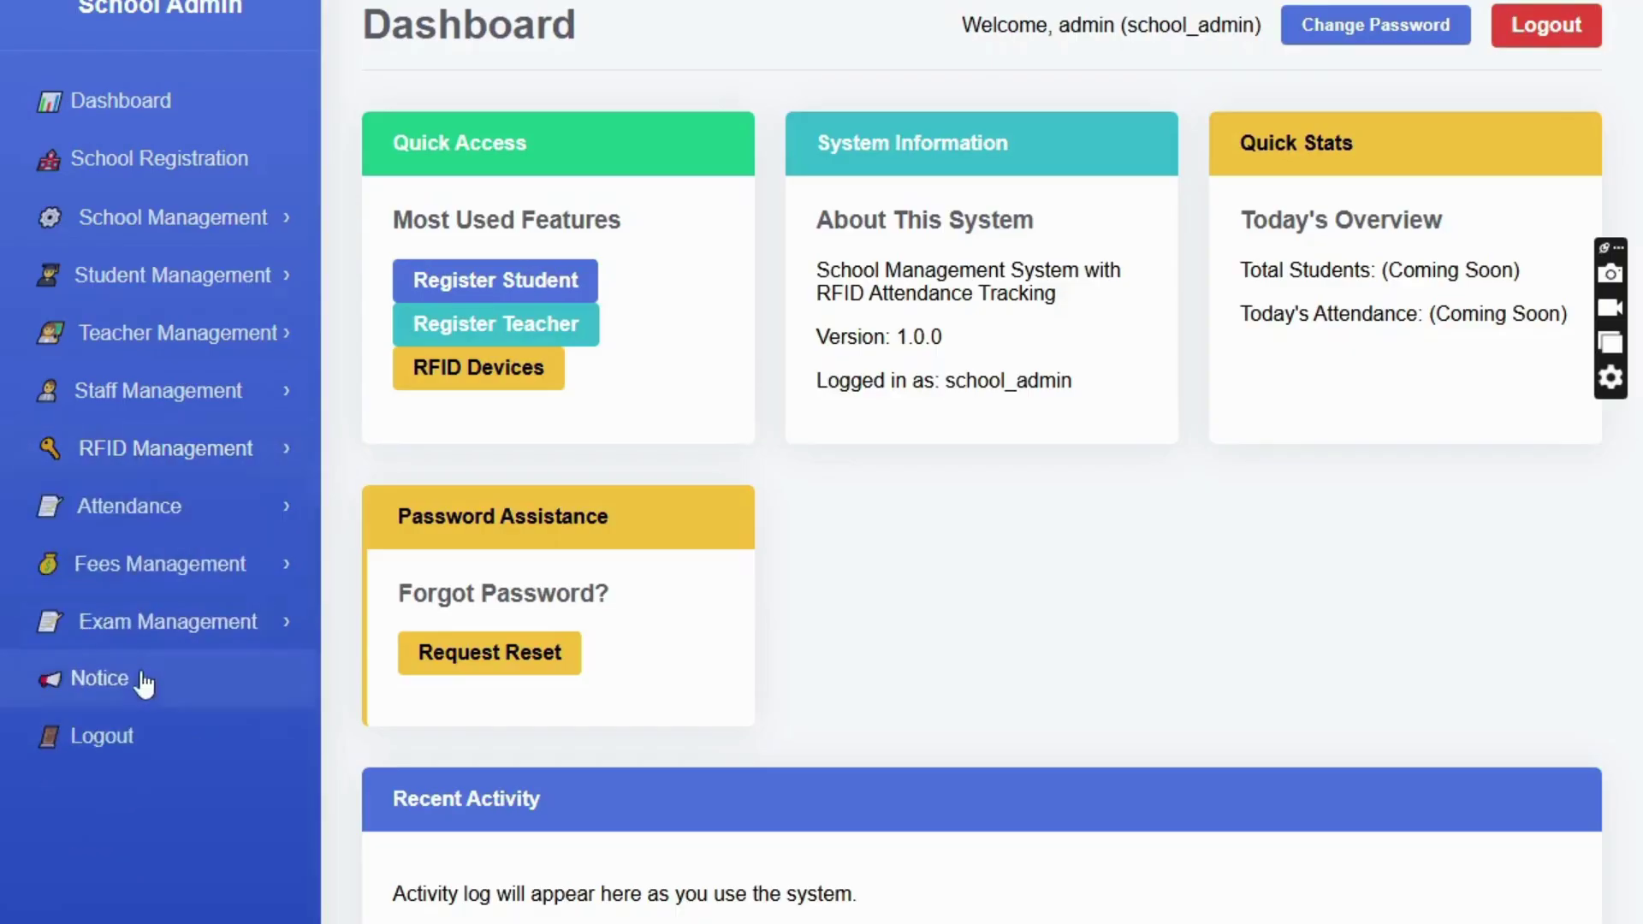
pyautogui.click(144, 522)
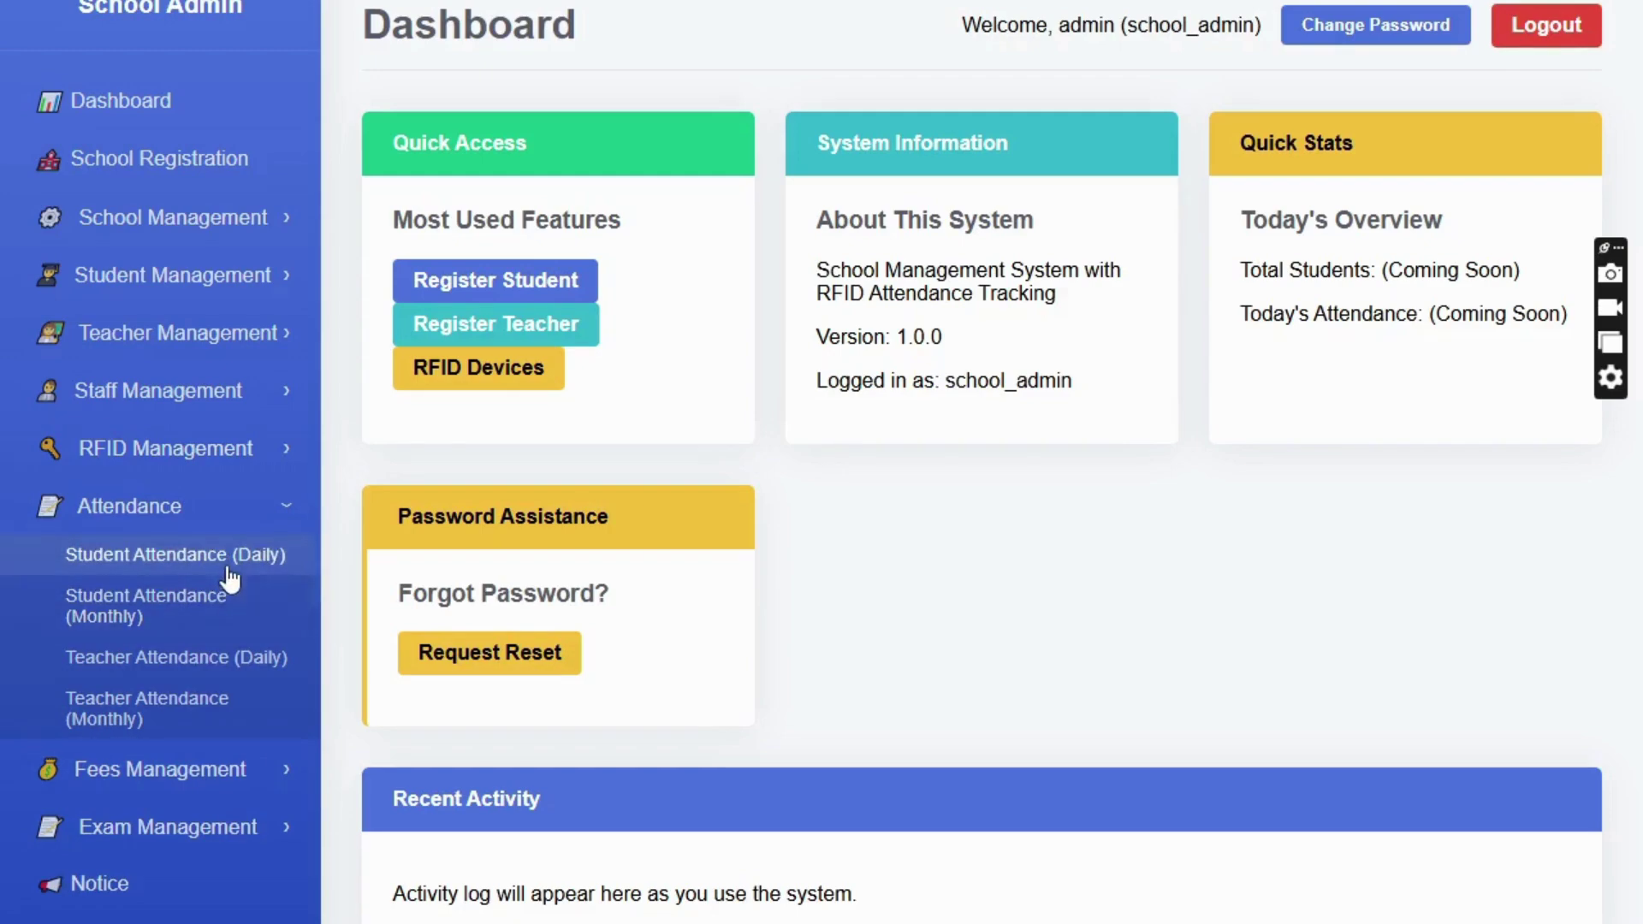
pyautogui.click(166, 517)
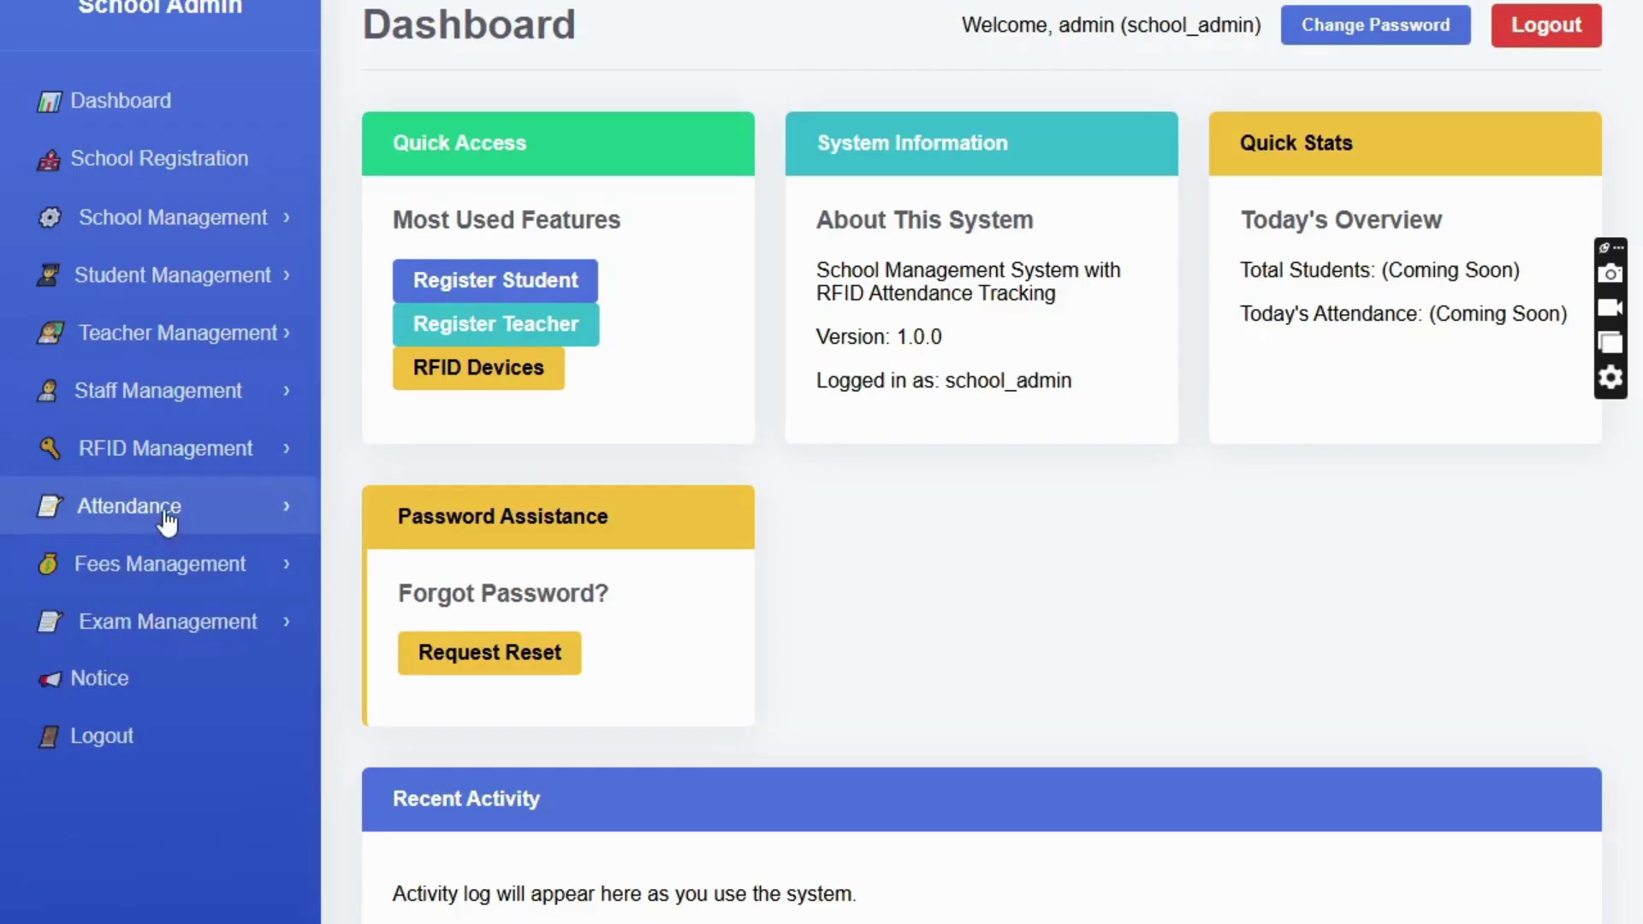
pyautogui.click(175, 575)
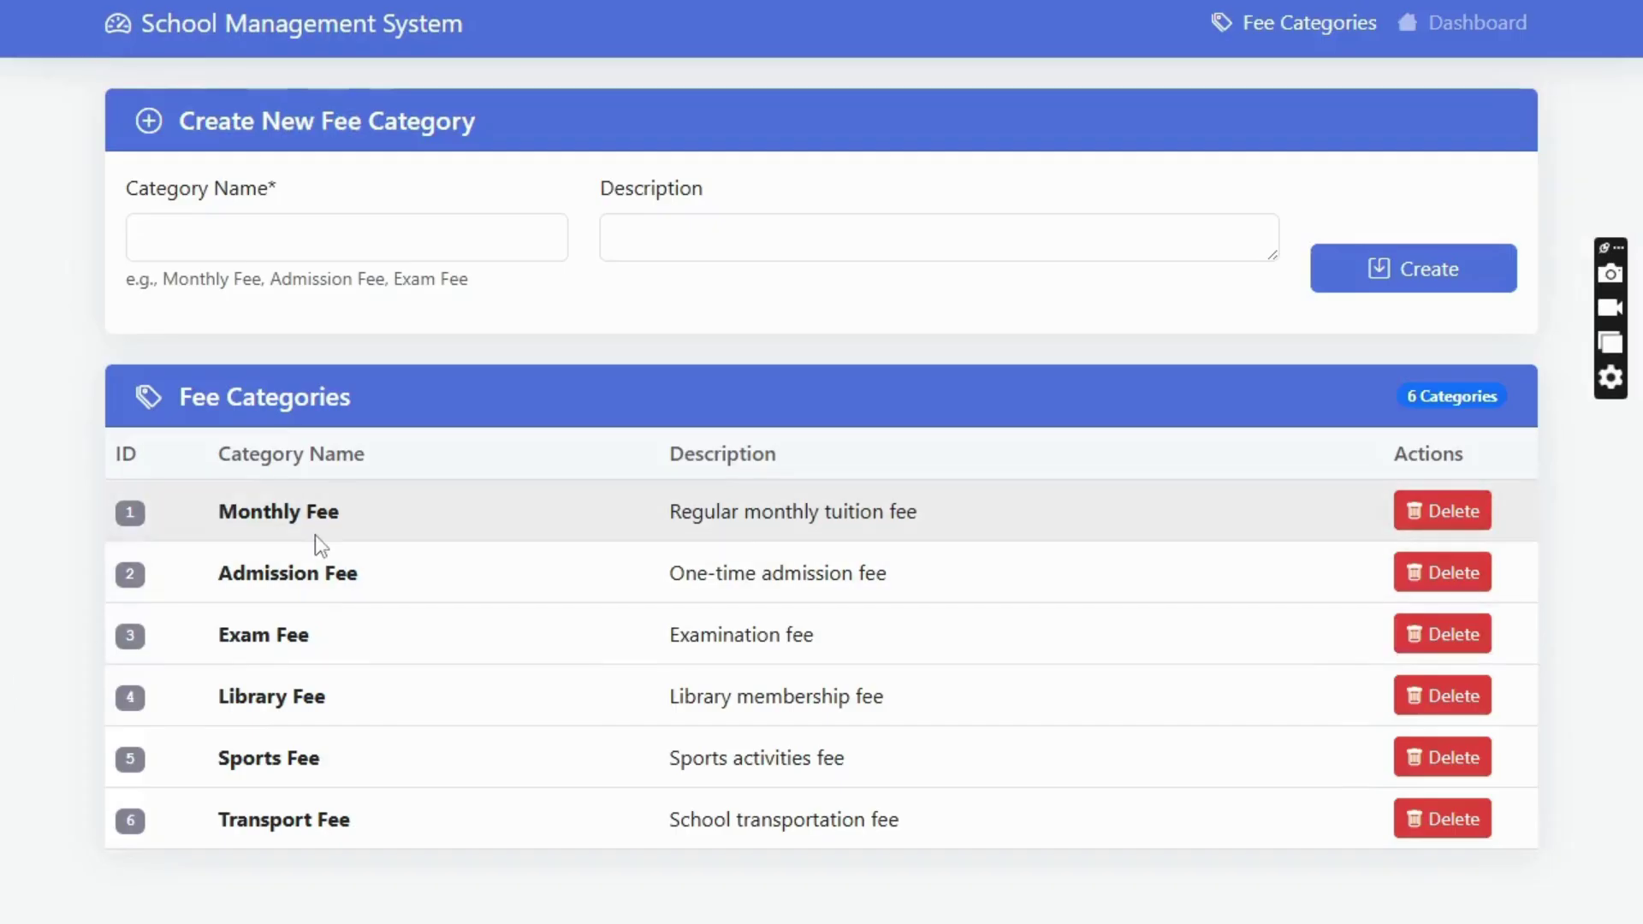
pyautogui.click(197, 232)
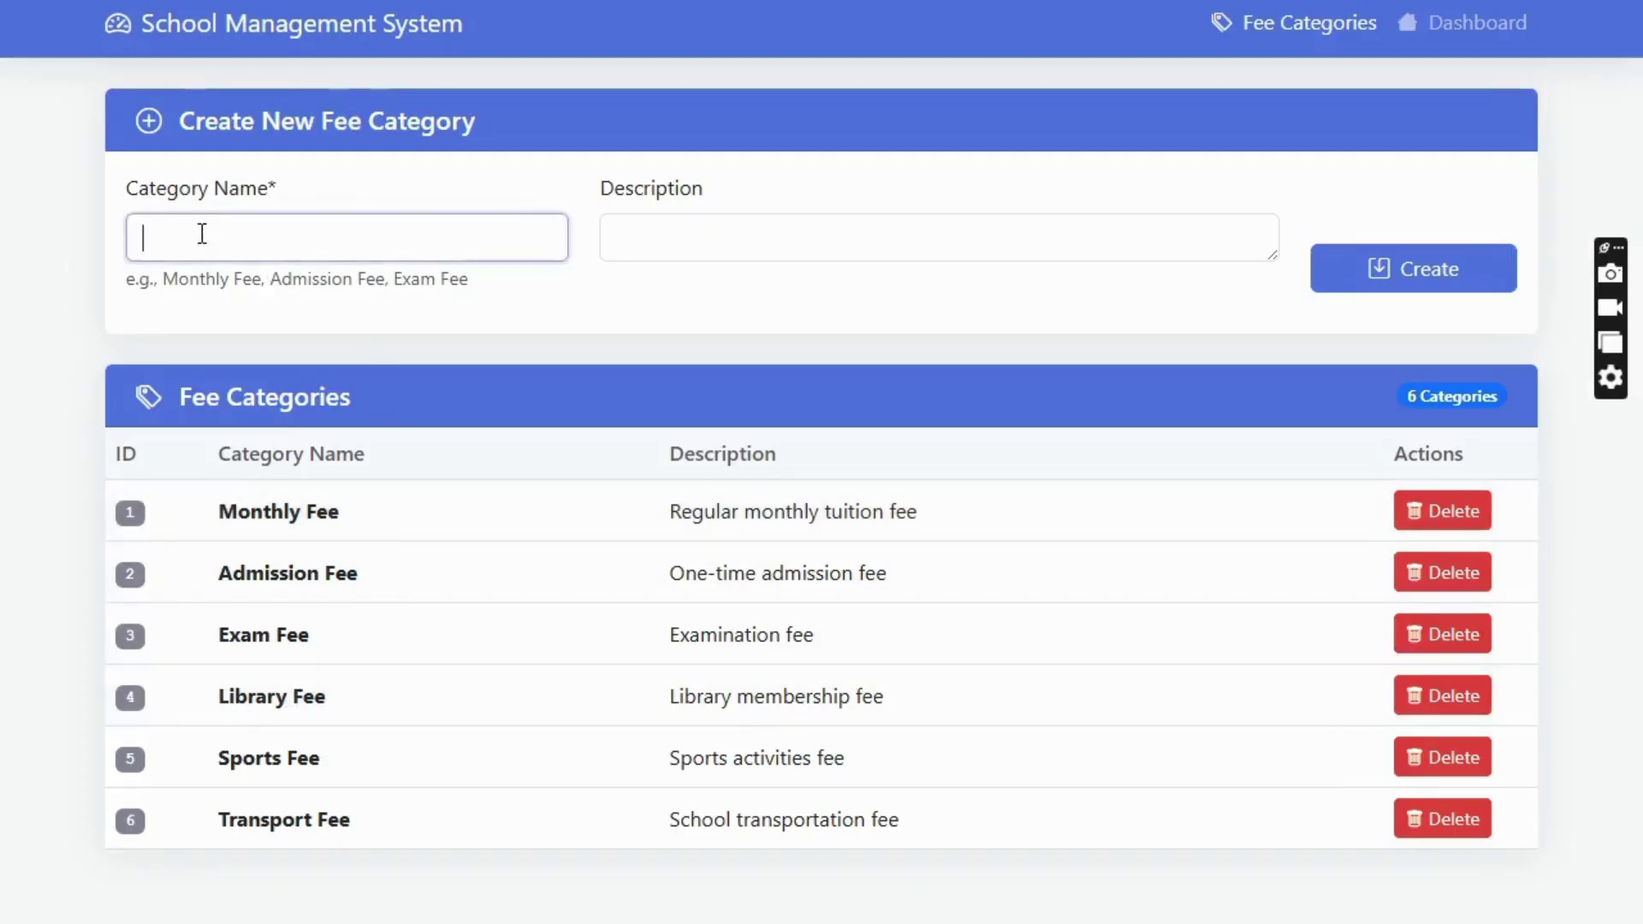
pyautogui.click(691, 244)
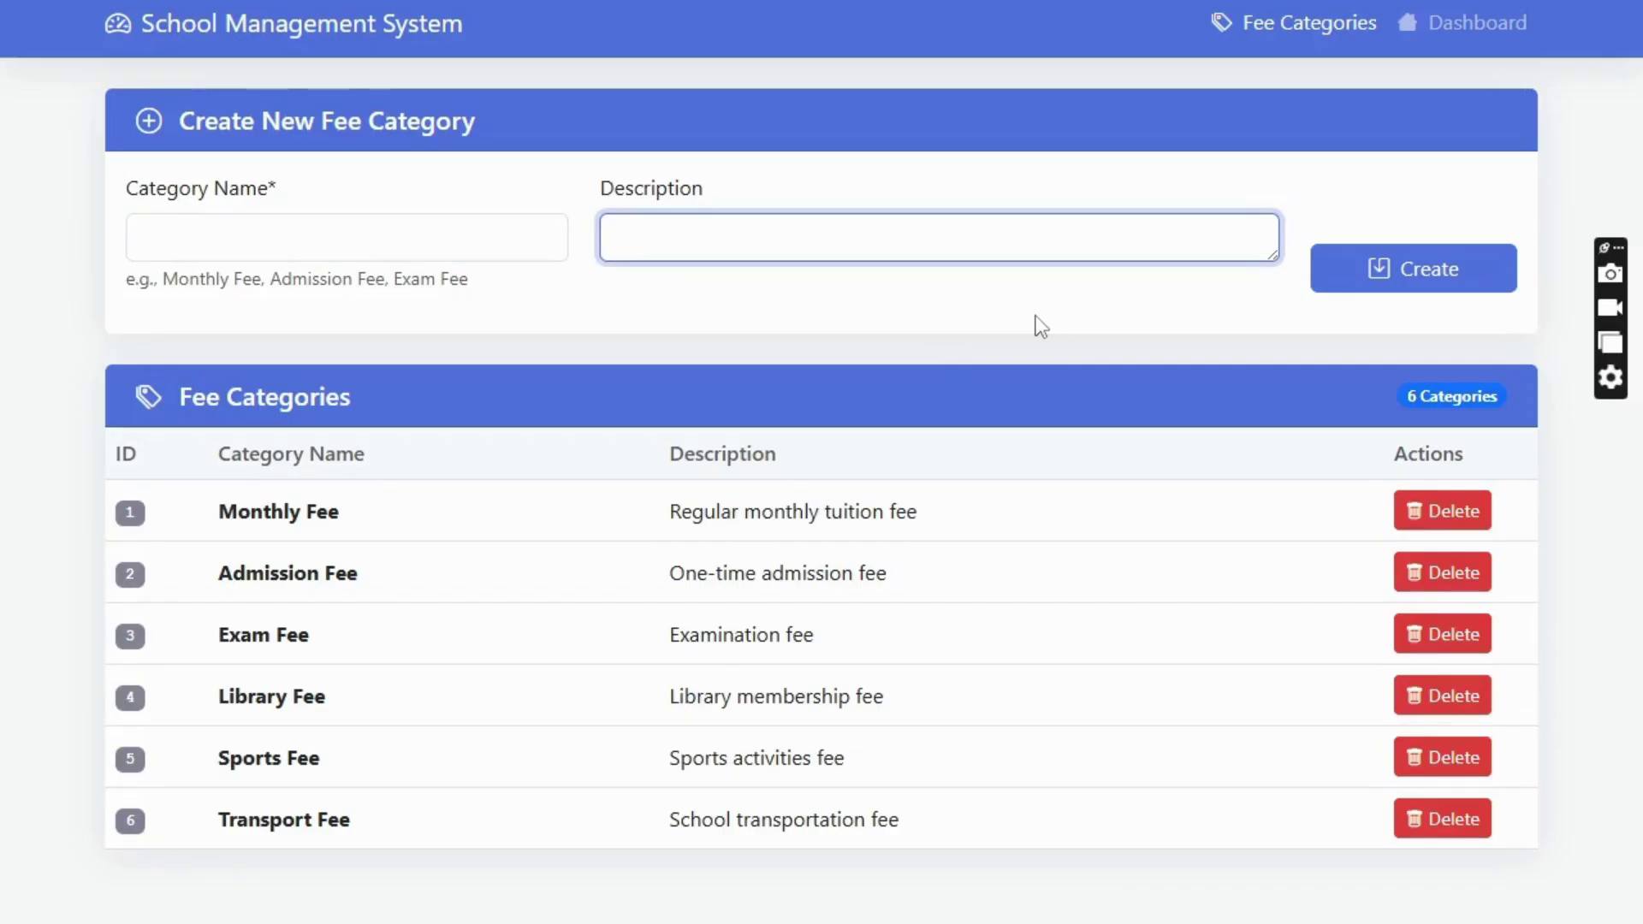
pyautogui.click(1454, 24)
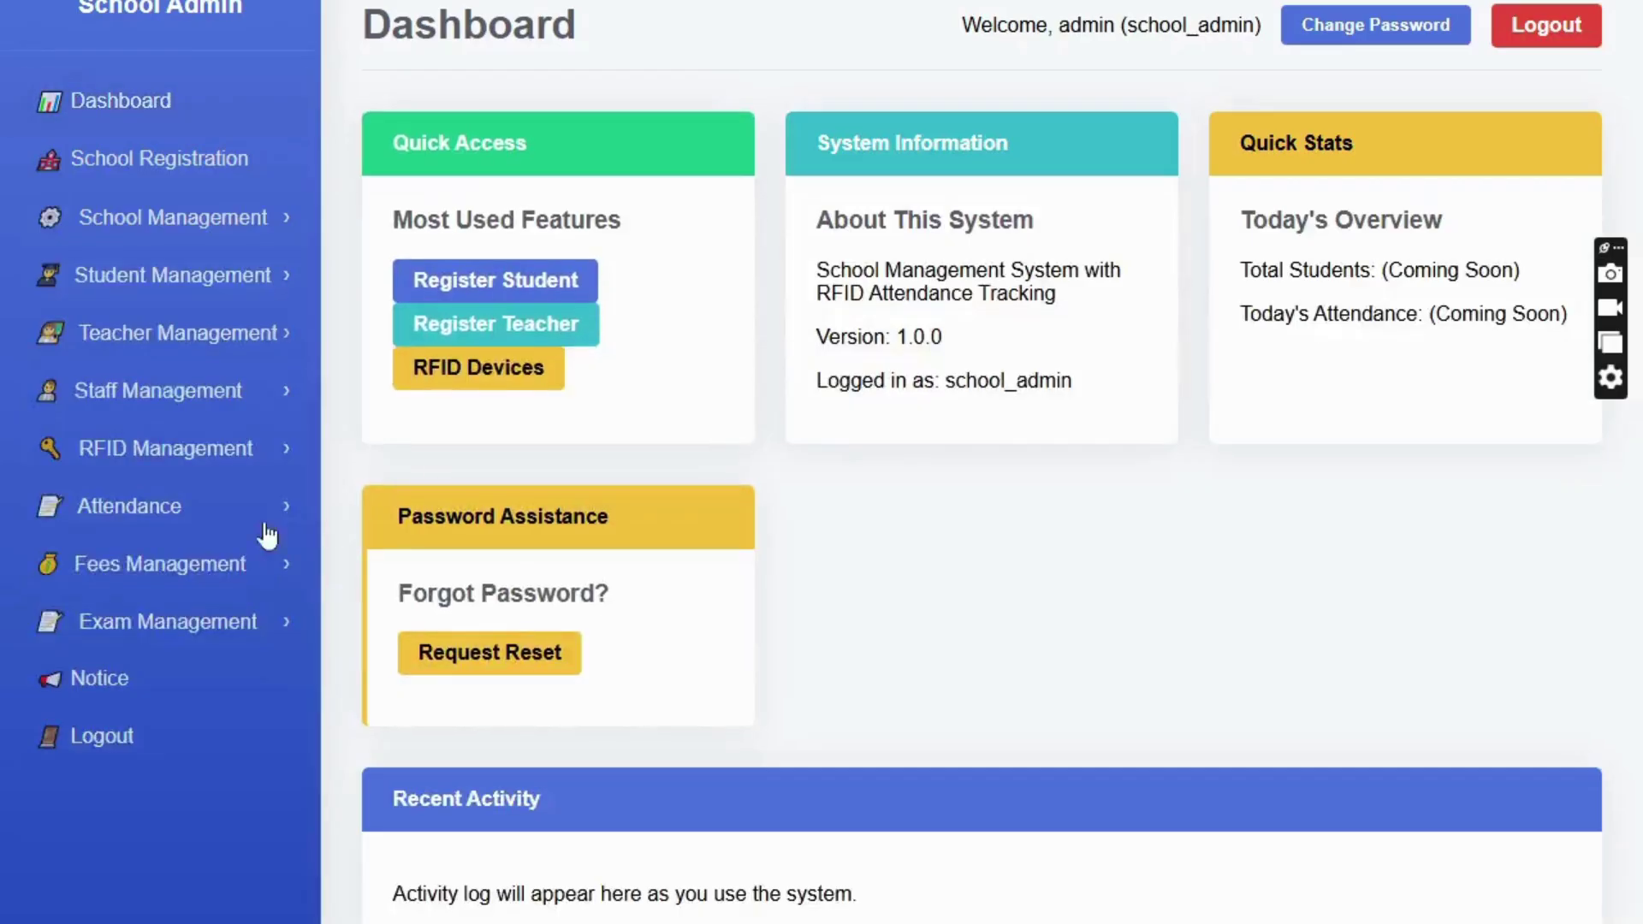
pyautogui.click(152, 566)
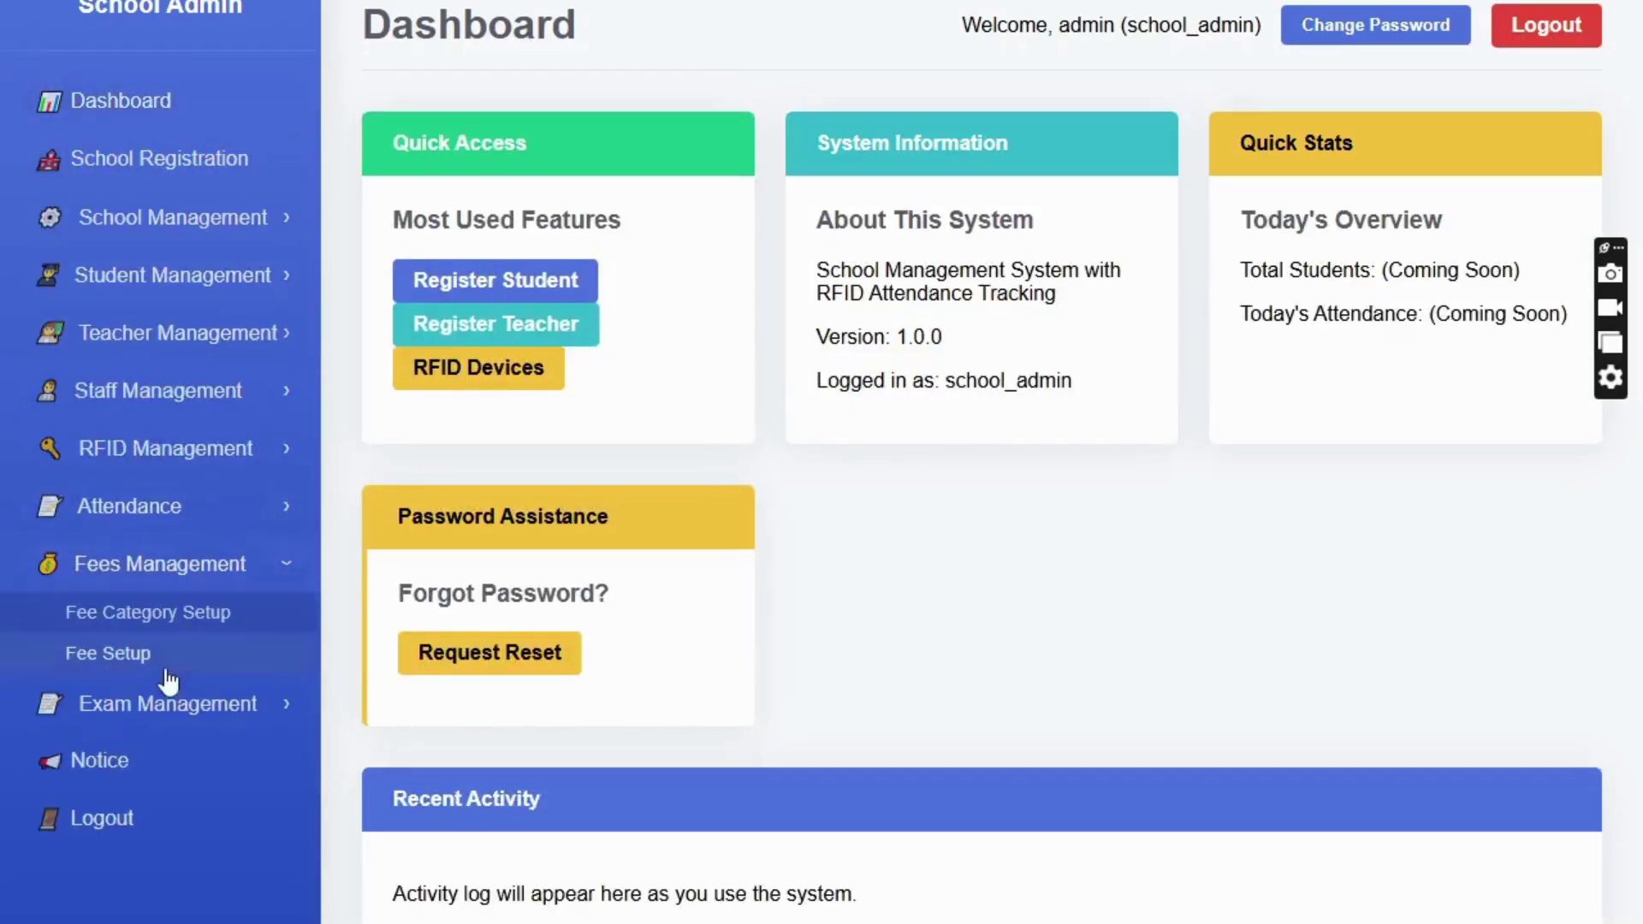
pyautogui.click(146, 656)
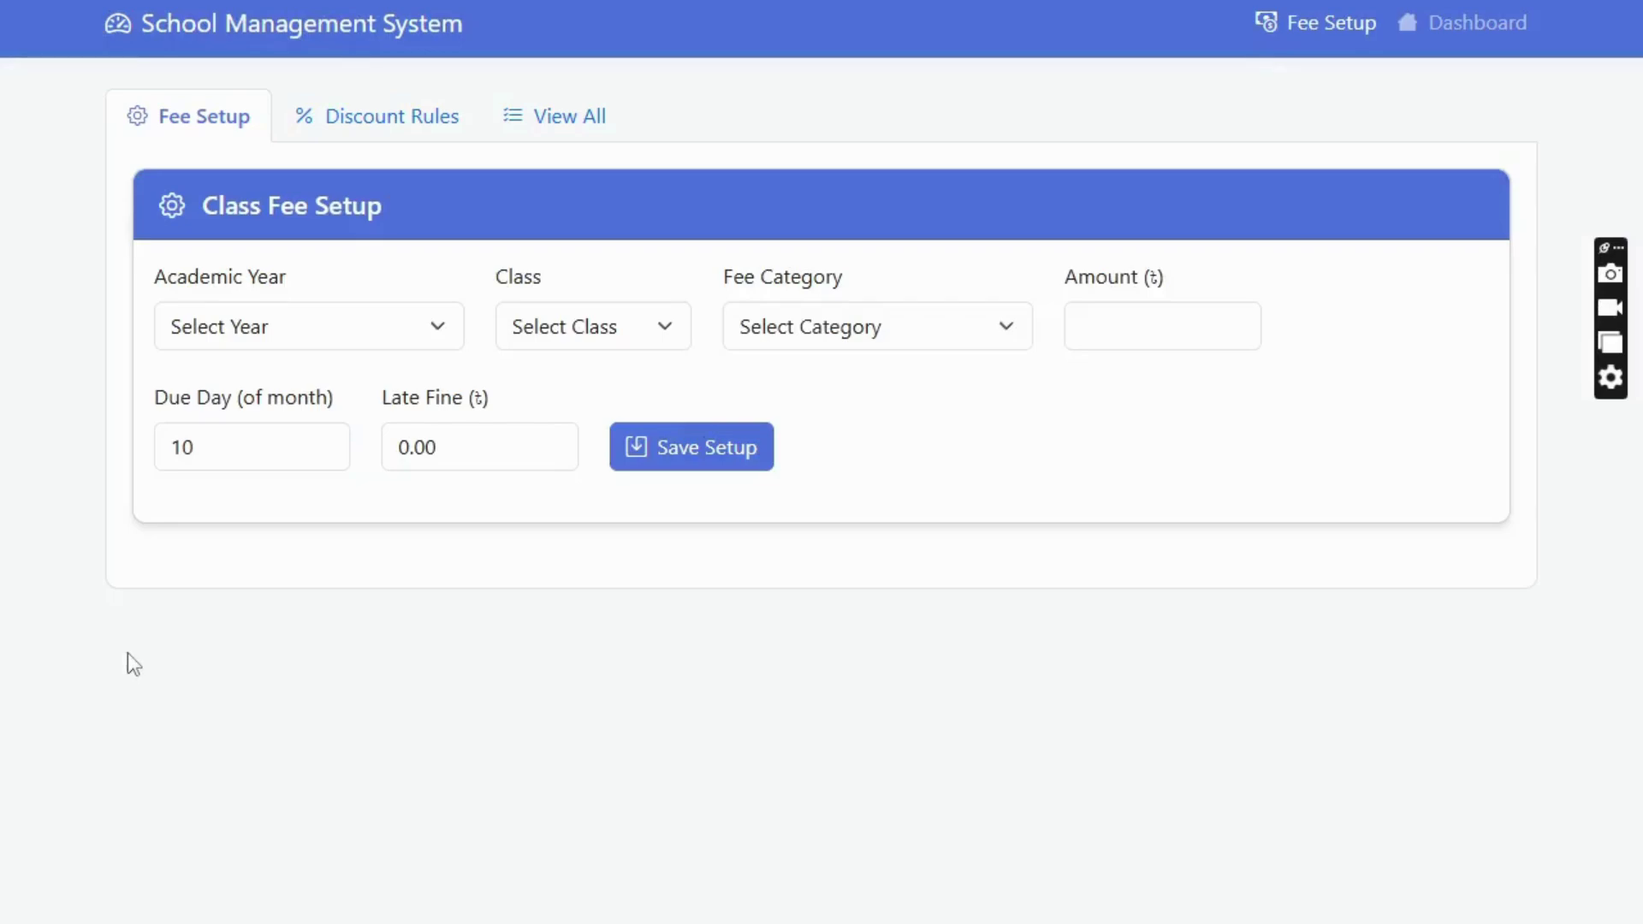
pyautogui.click(538, 122)
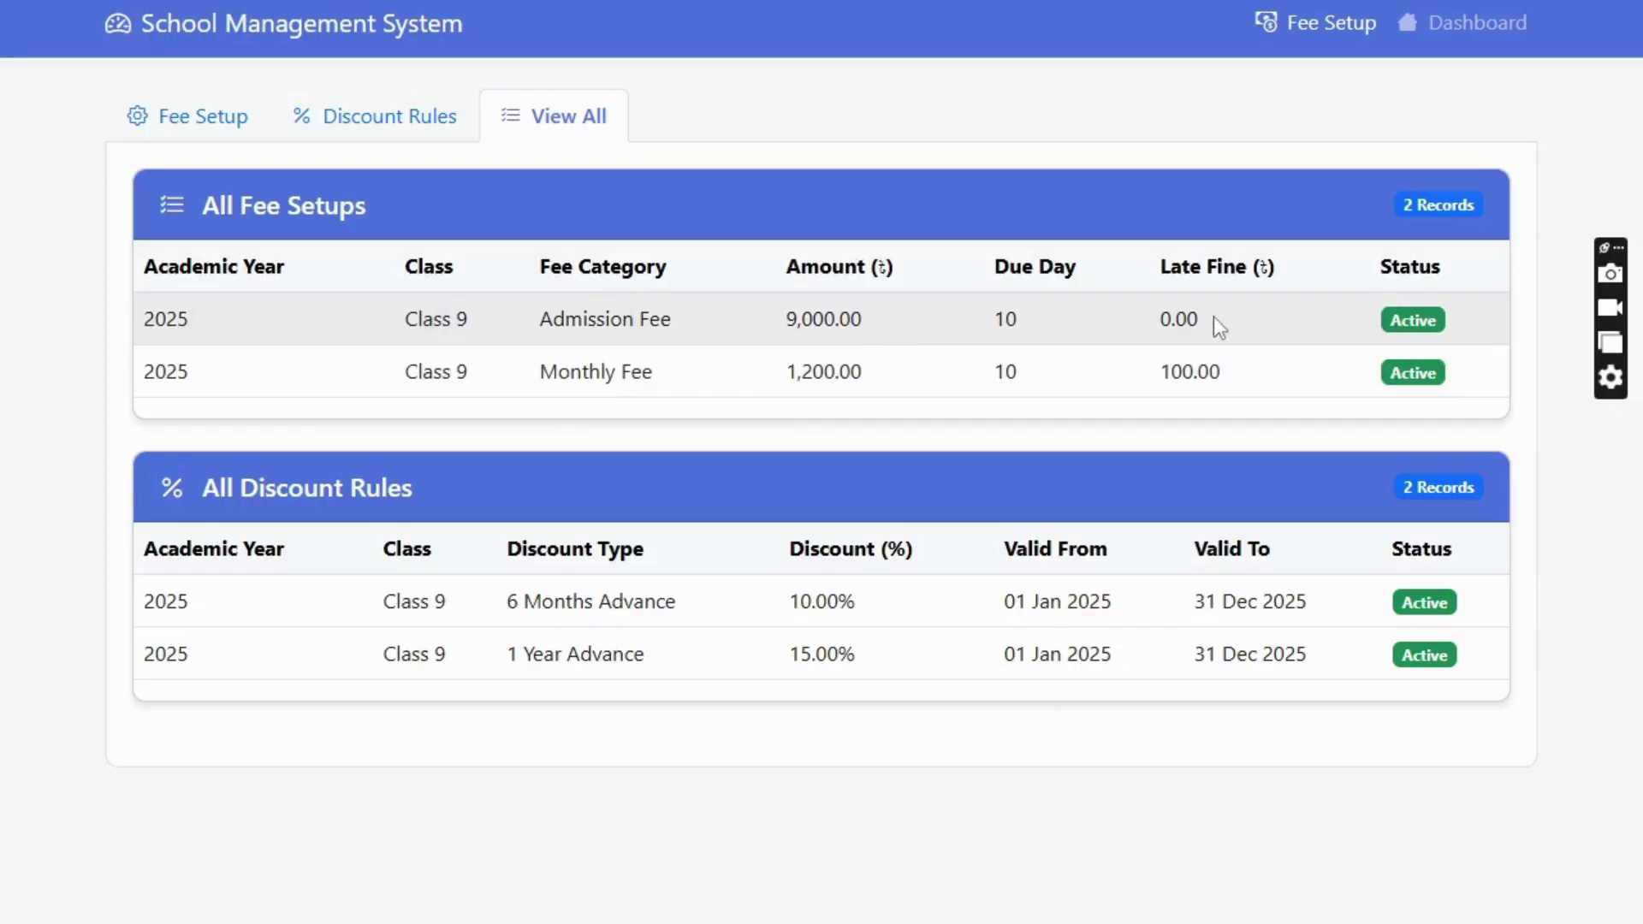
pyautogui.moveTo(1213, 320); pyautogui.dragTo(1171, 320)
pyautogui.moveTo(401, 373); pyautogui.dragTo(1060, 369)
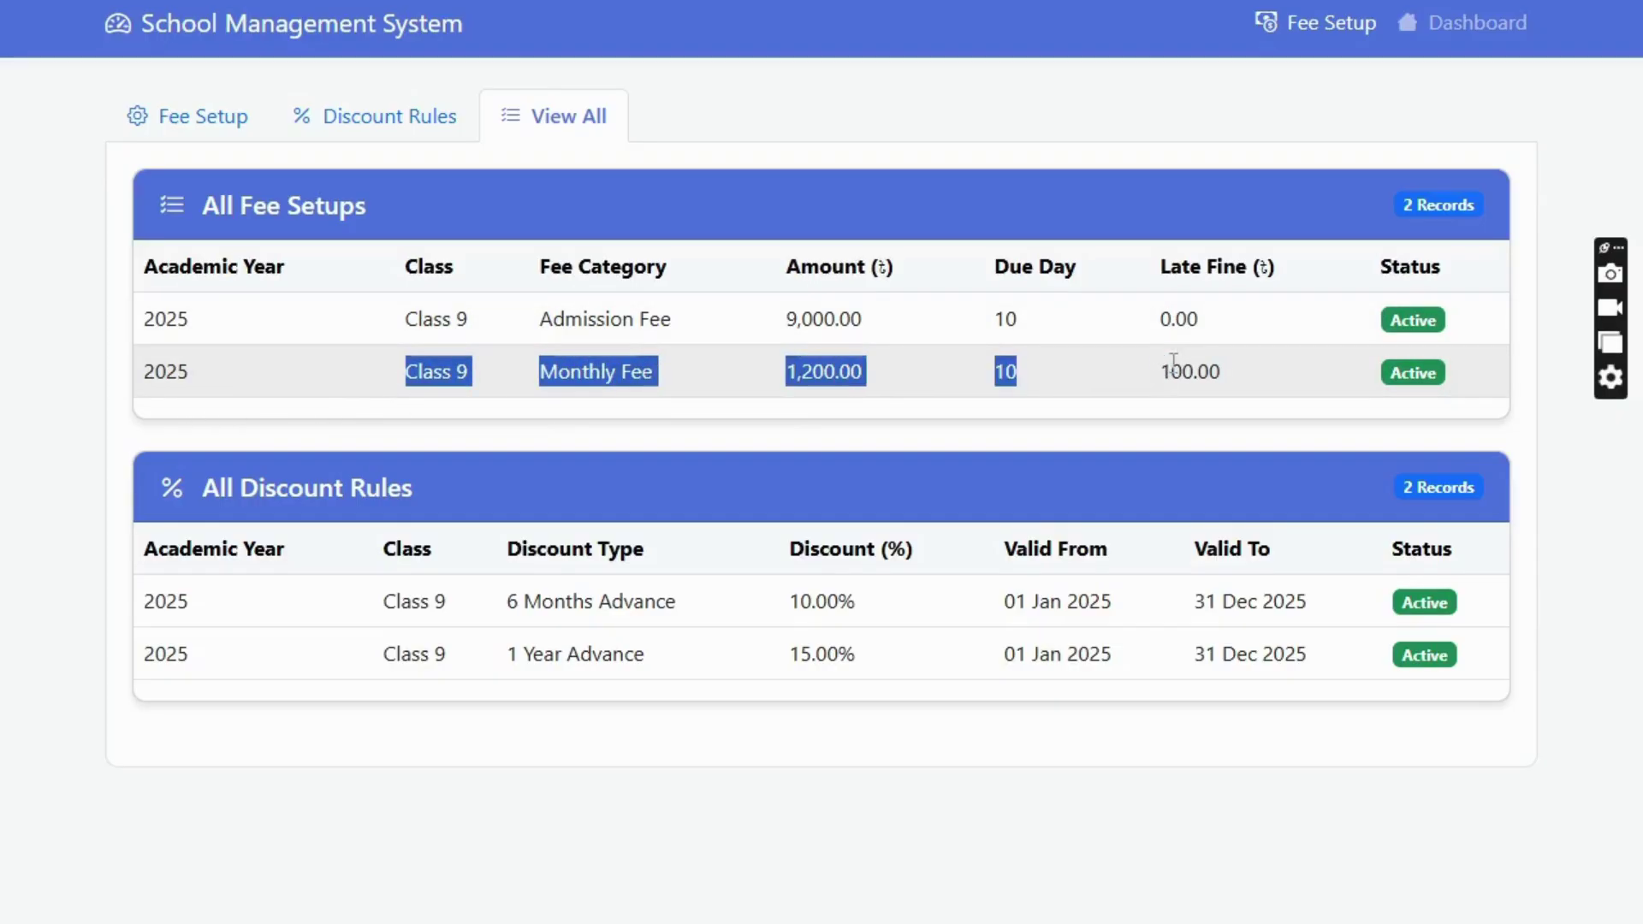
pyautogui.moveTo(1173, 364); pyautogui.dragTo(1198, 372)
pyautogui.click(347, 564)
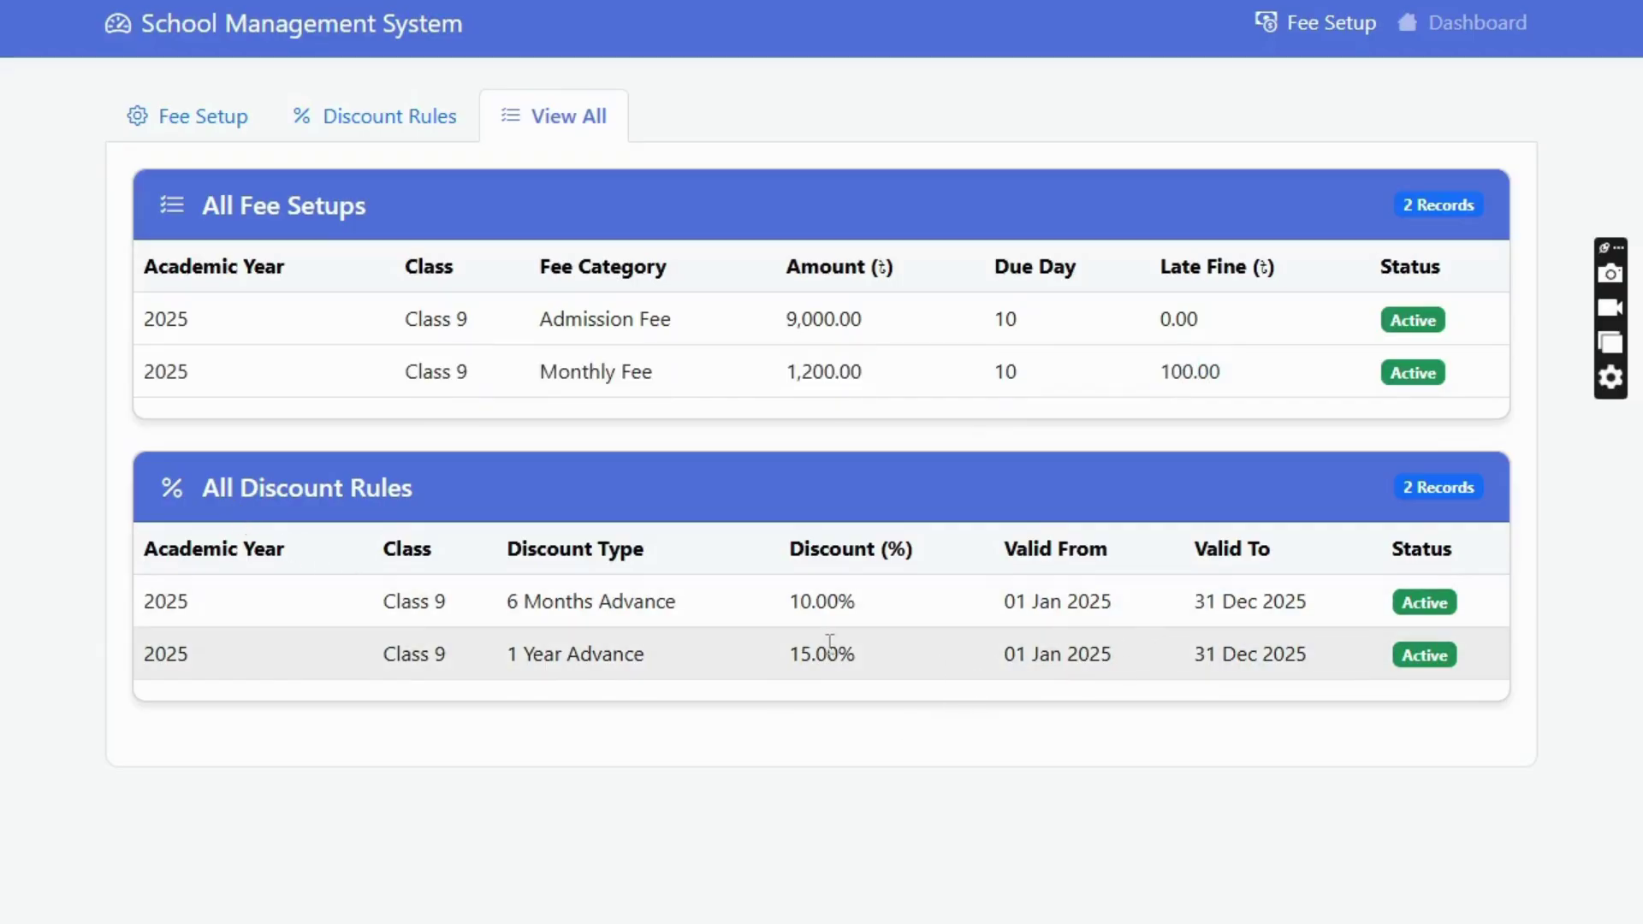
pyautogui.moveTo(791, 599); pyautogui.dragTo(862, 605)
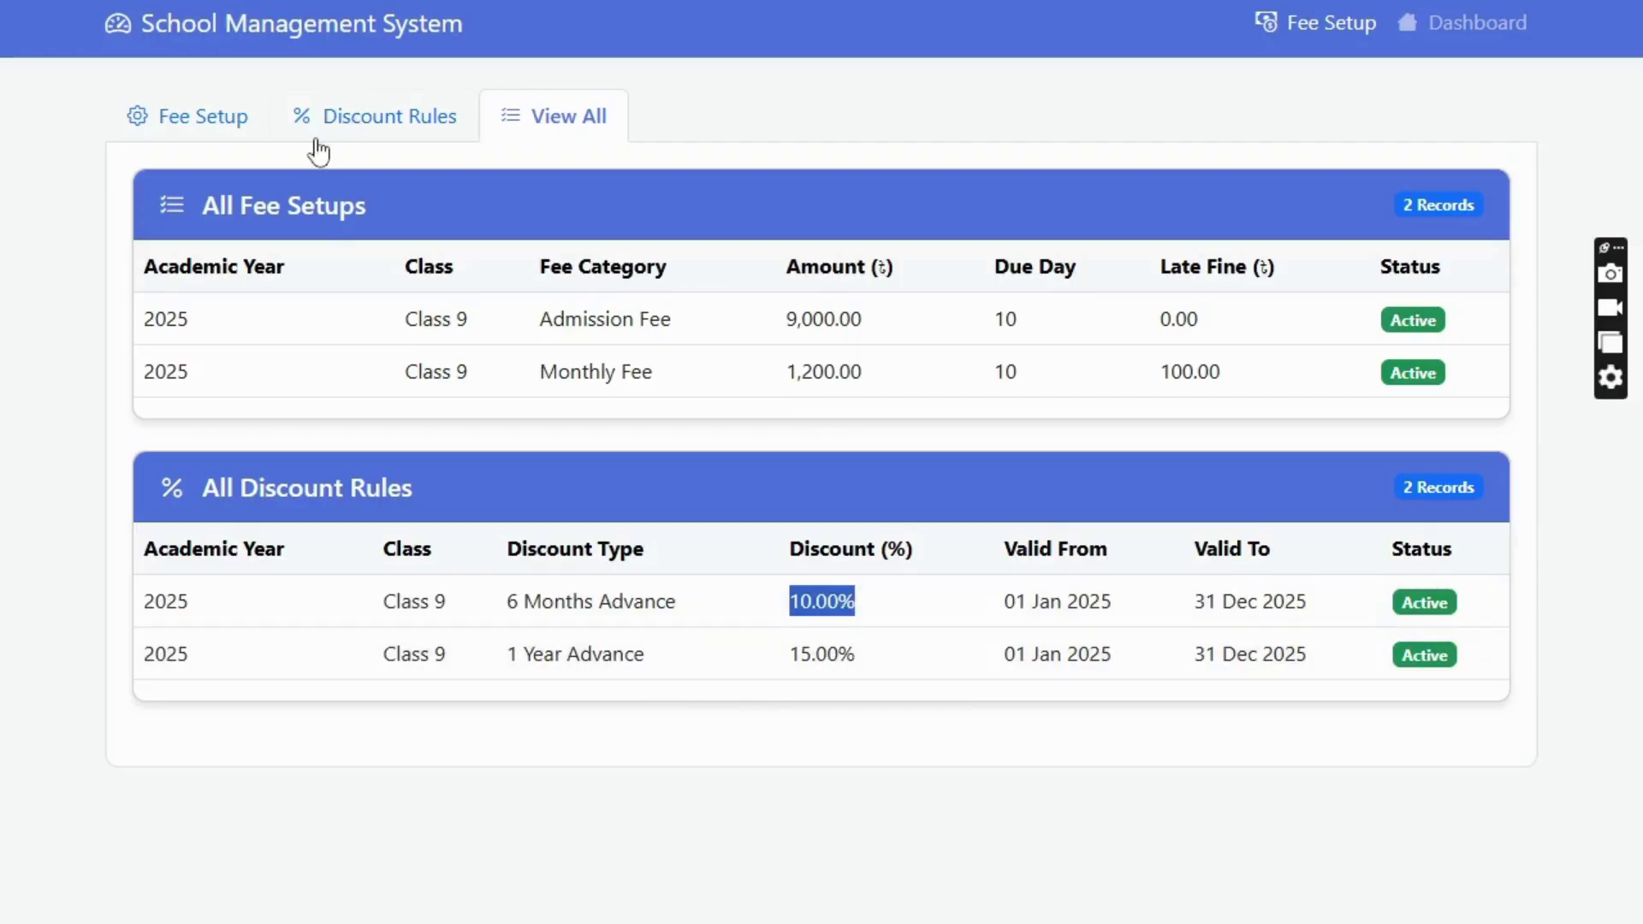
pyautogui.click(352, 135)
pyautogui.click(271, 326)
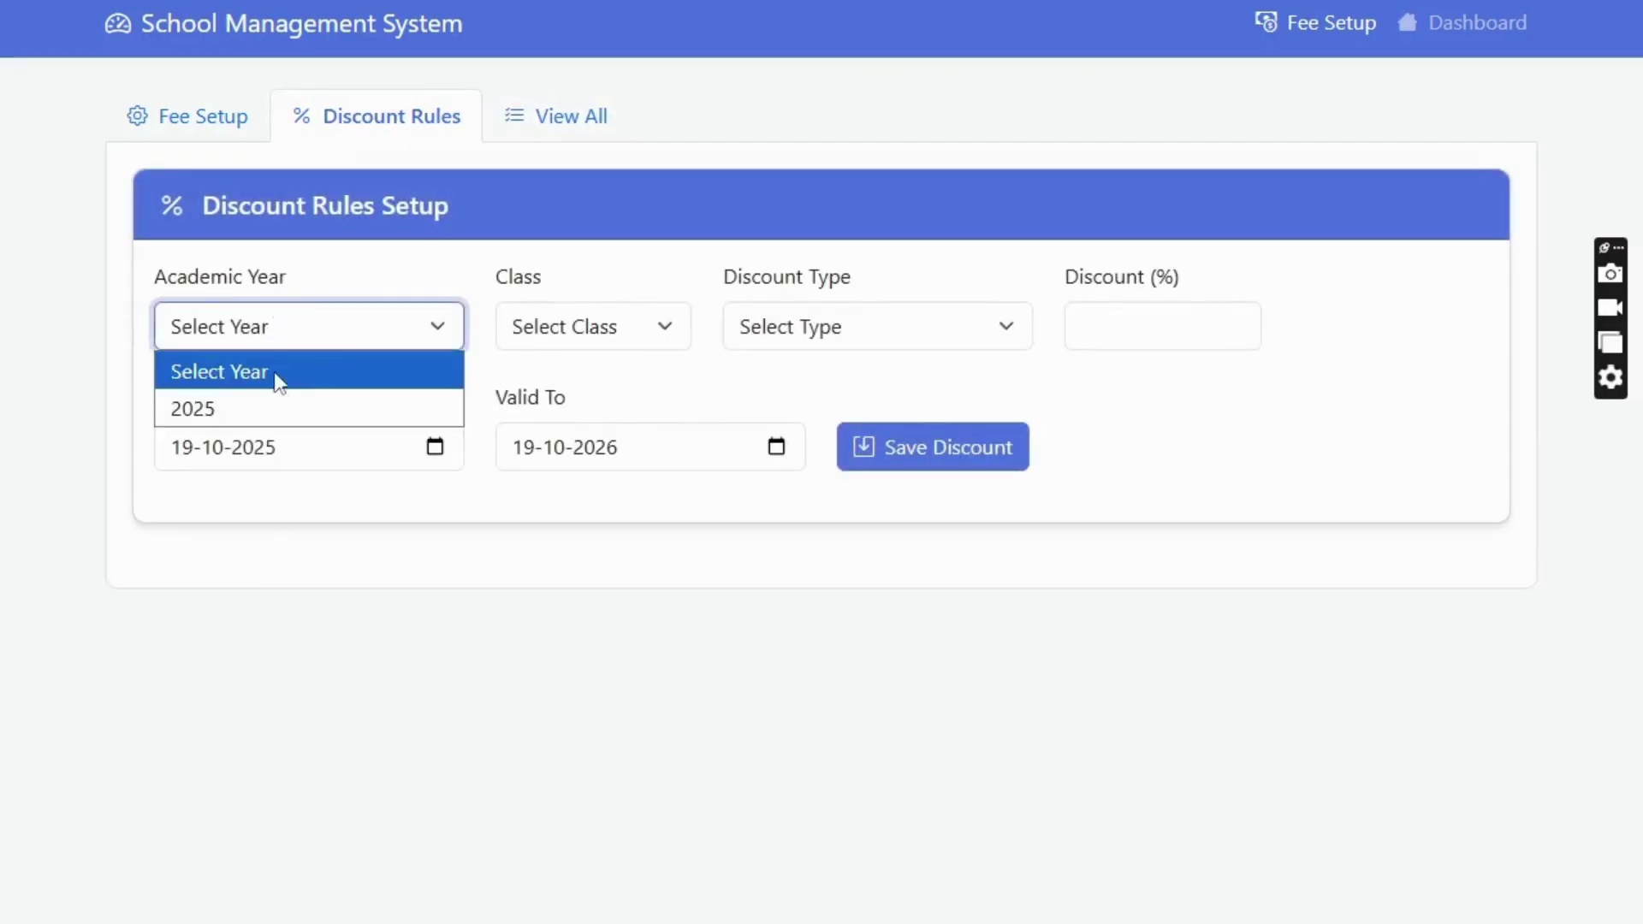
pyautogui.click(248, 409)
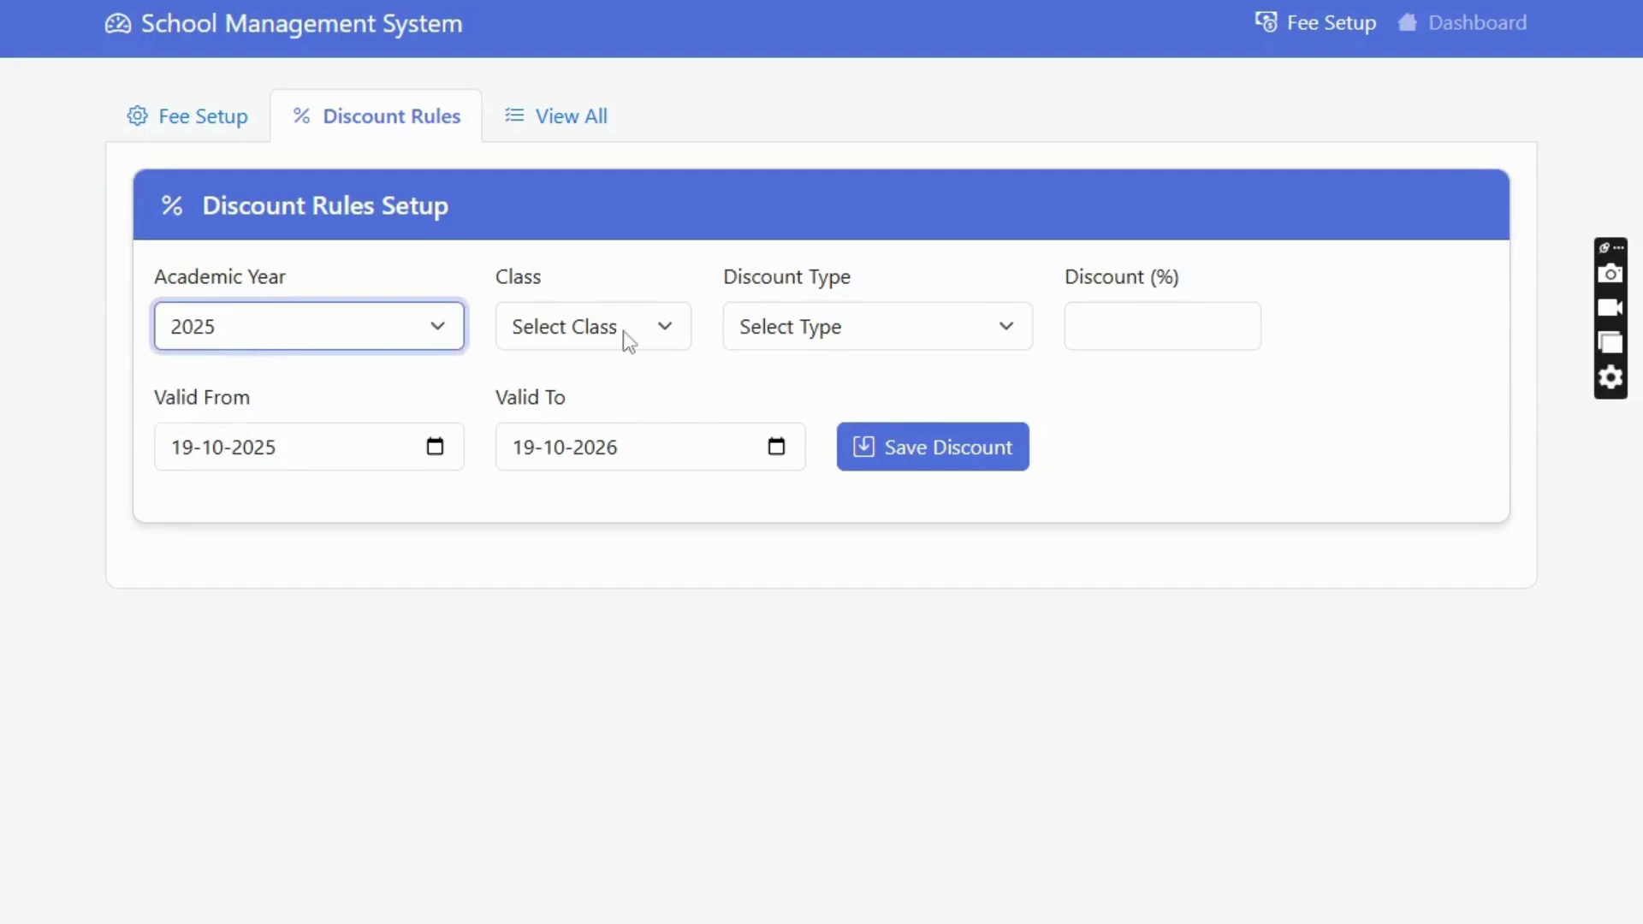
pyautogui.click(594, 326)
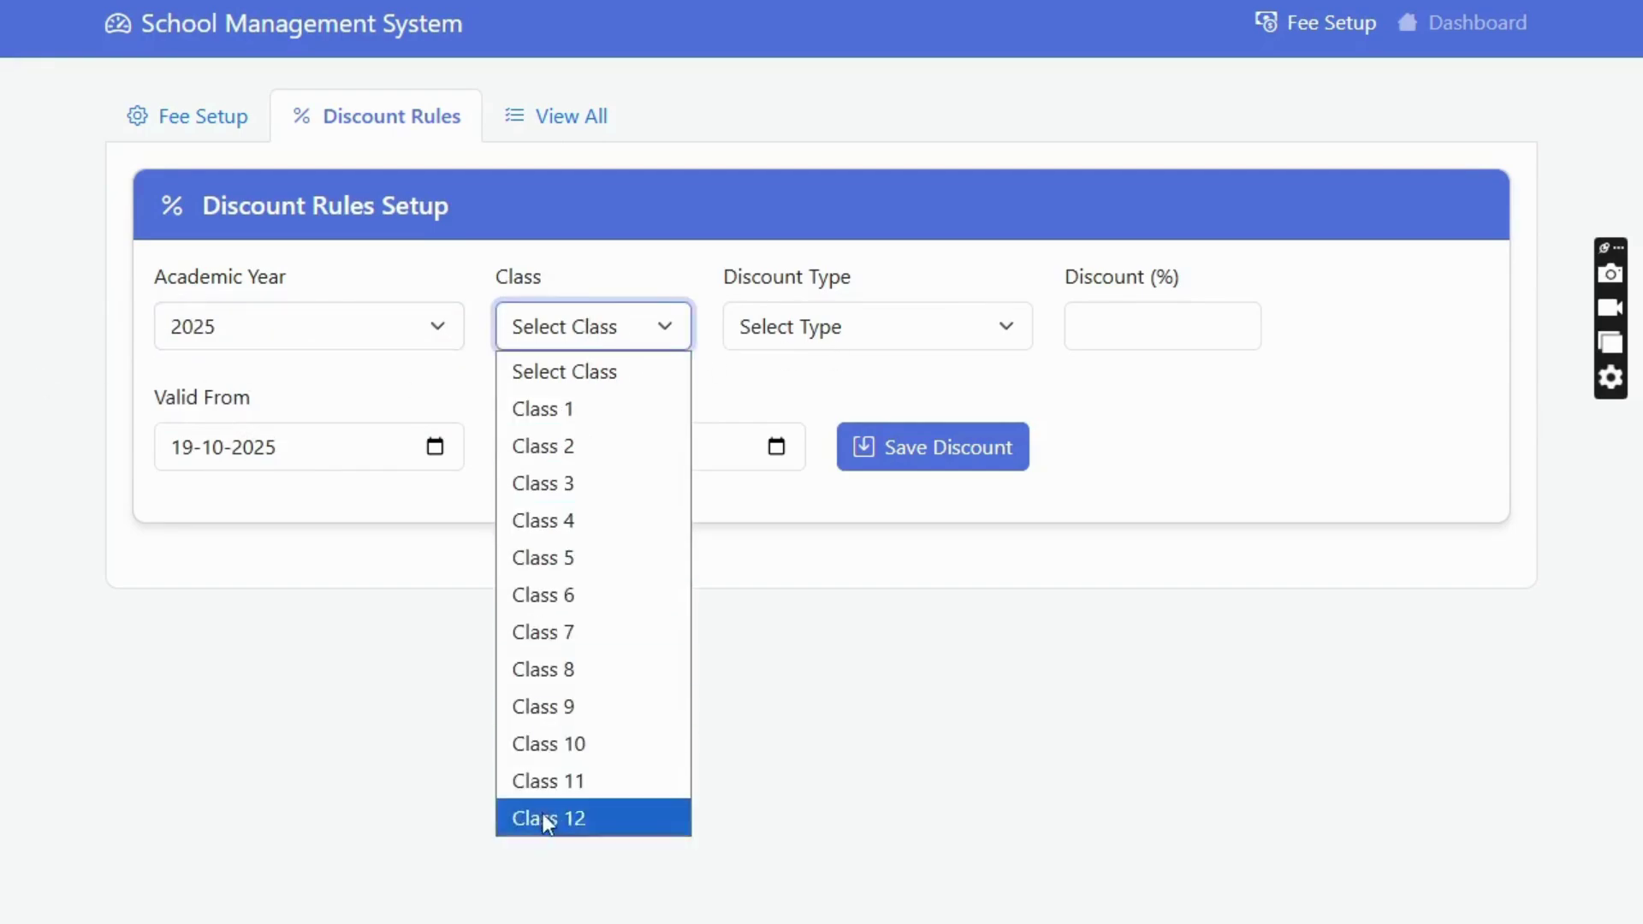
pyautogui.click(737, 339)
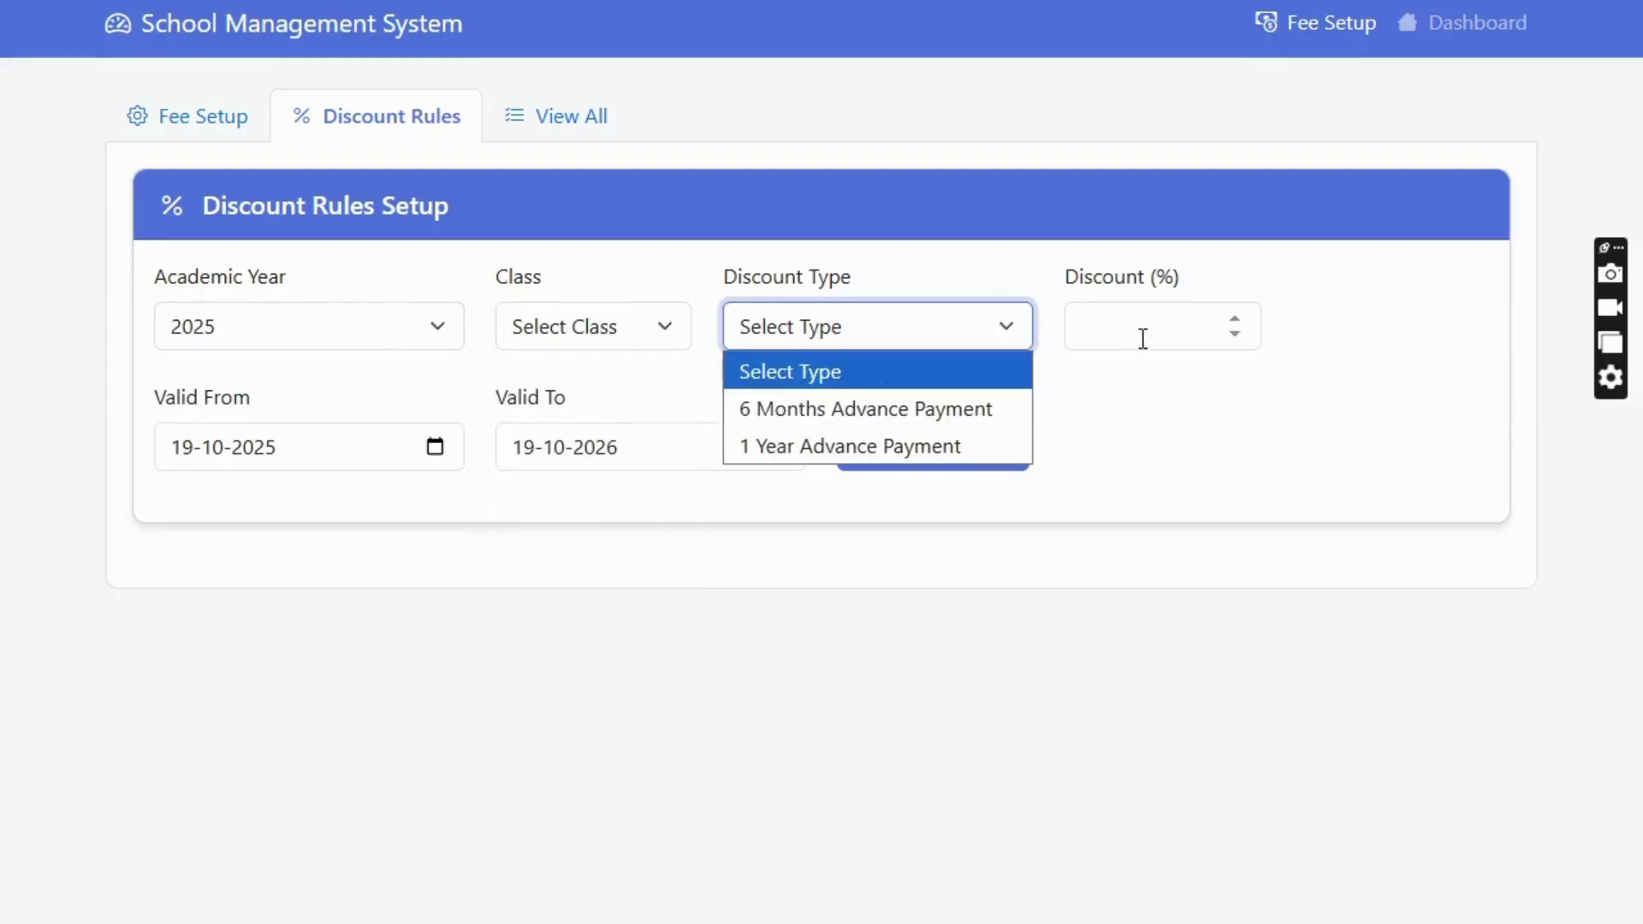
pyautogui.click(535, 764)
pyautogui.click(210, 122)
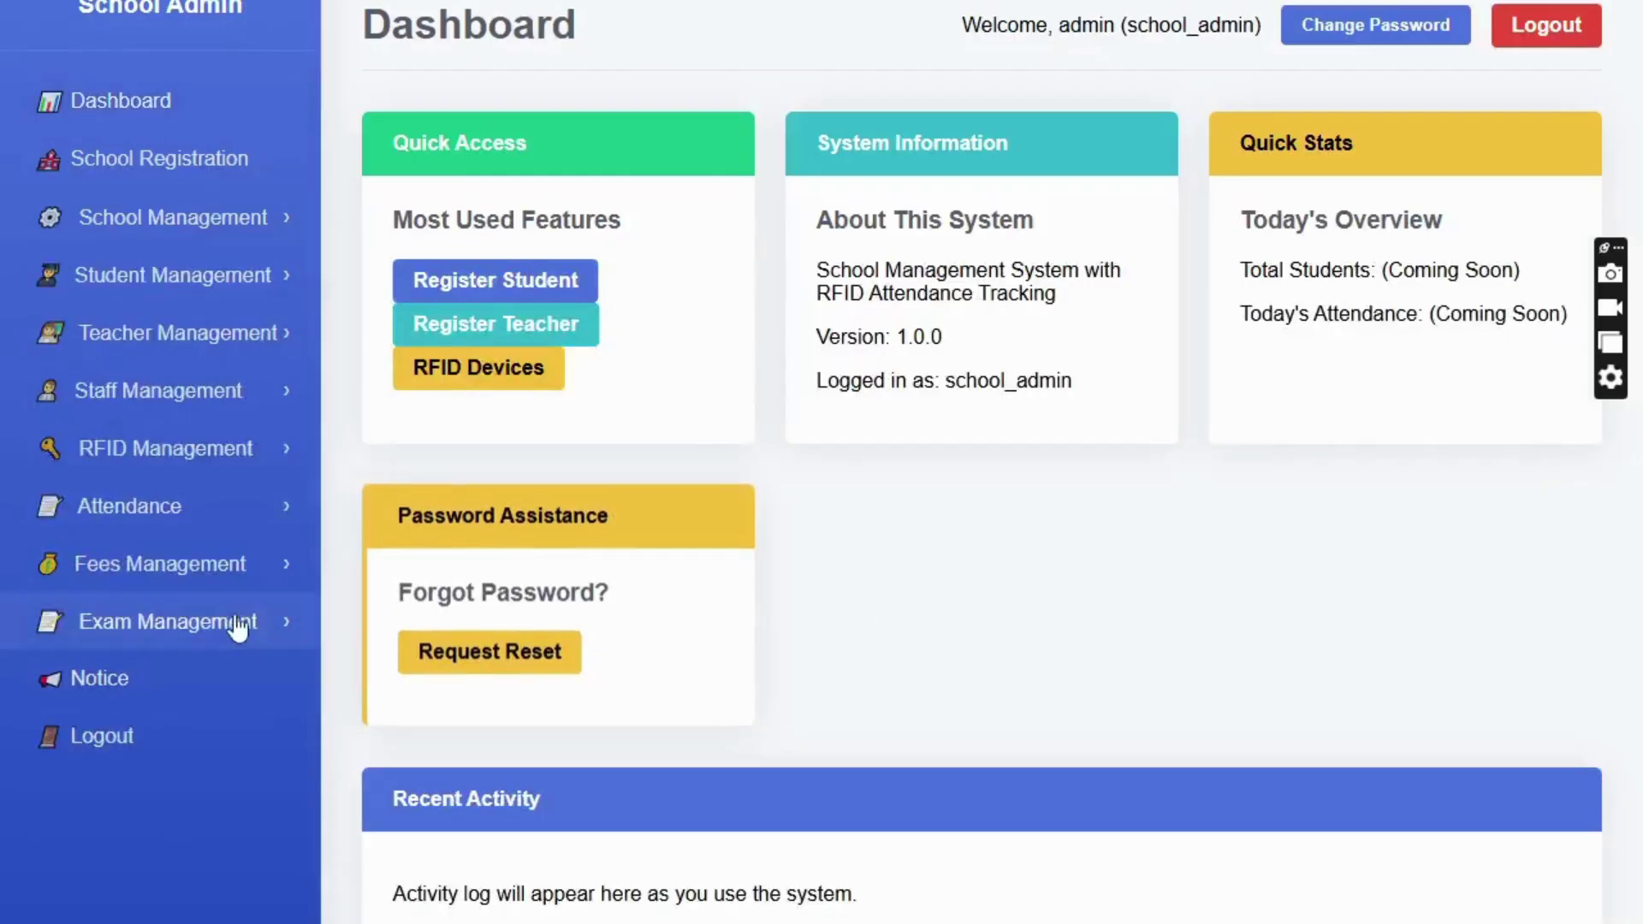
# - View the Exam Types list (1st Term, 2nd Term, Final Exam), then re-expand Exam Management
pyautogui.click(170, 629)
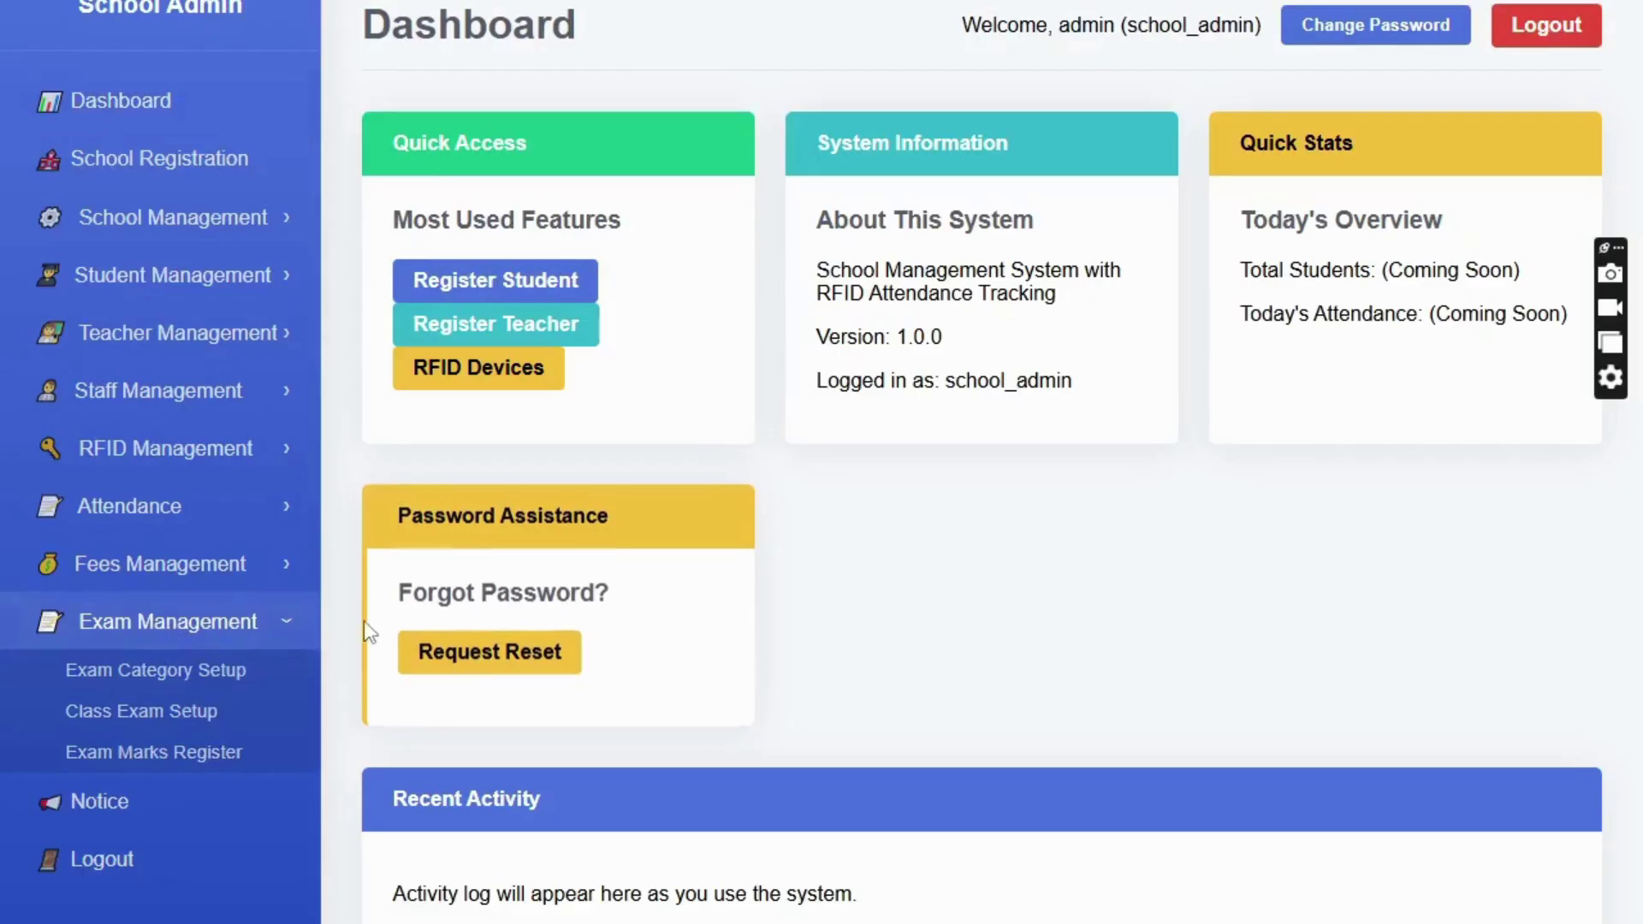
pyautogui.click(173, 224)
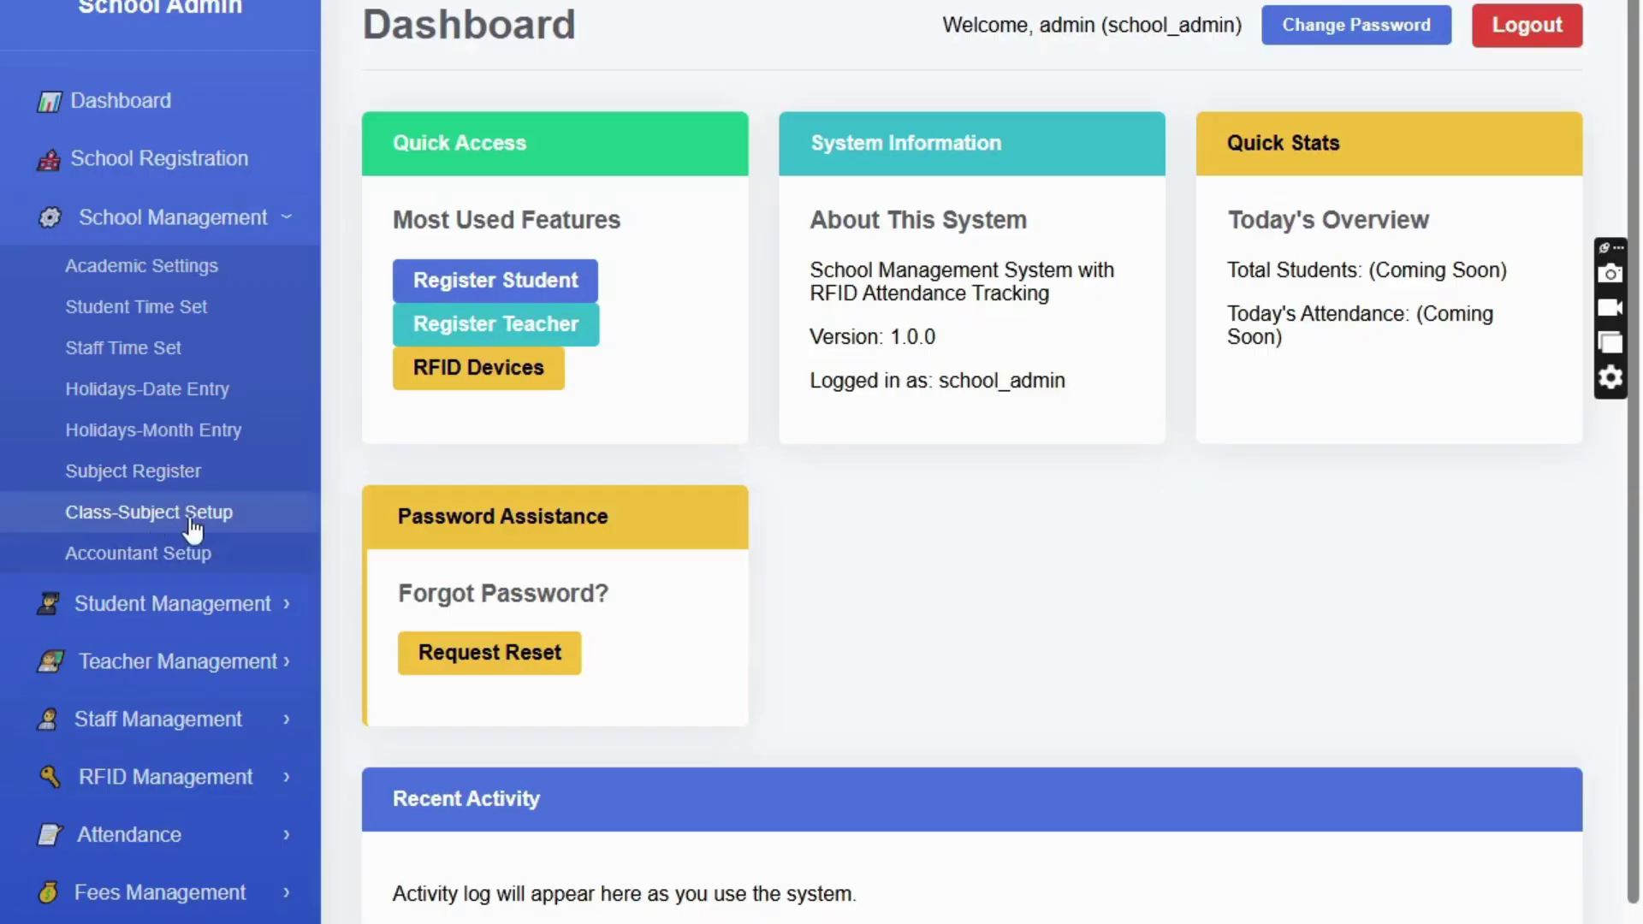
pyautogui.click(147, 220)
pyautogui.click(171, 622)
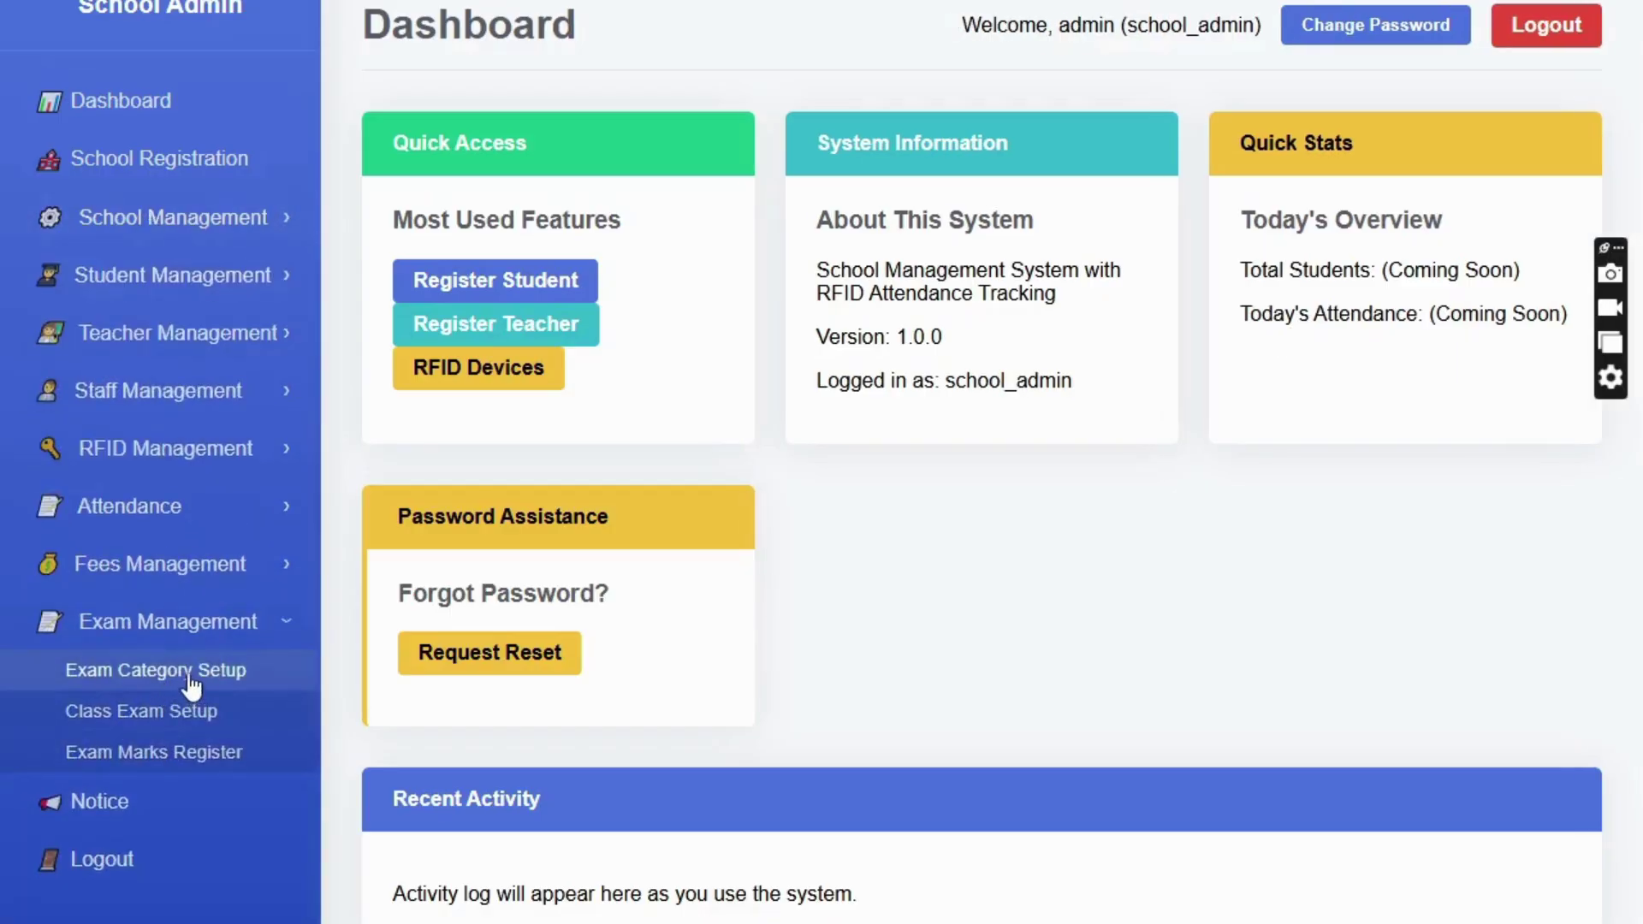
pyautogui.click(190, 676)
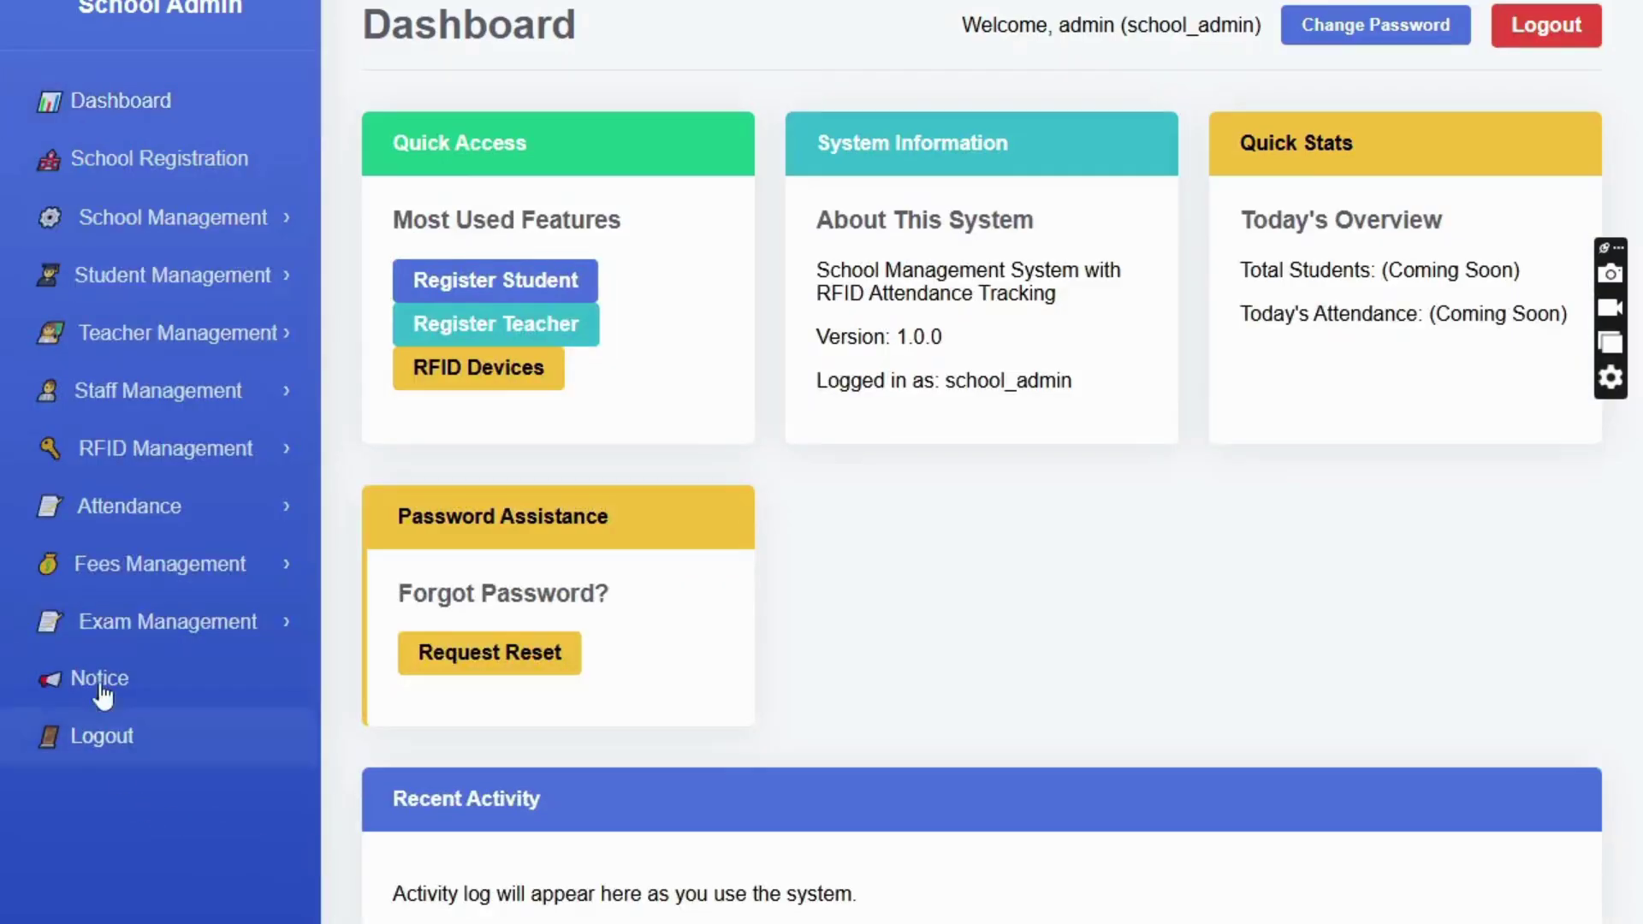
pyautogui.click(143, 622)
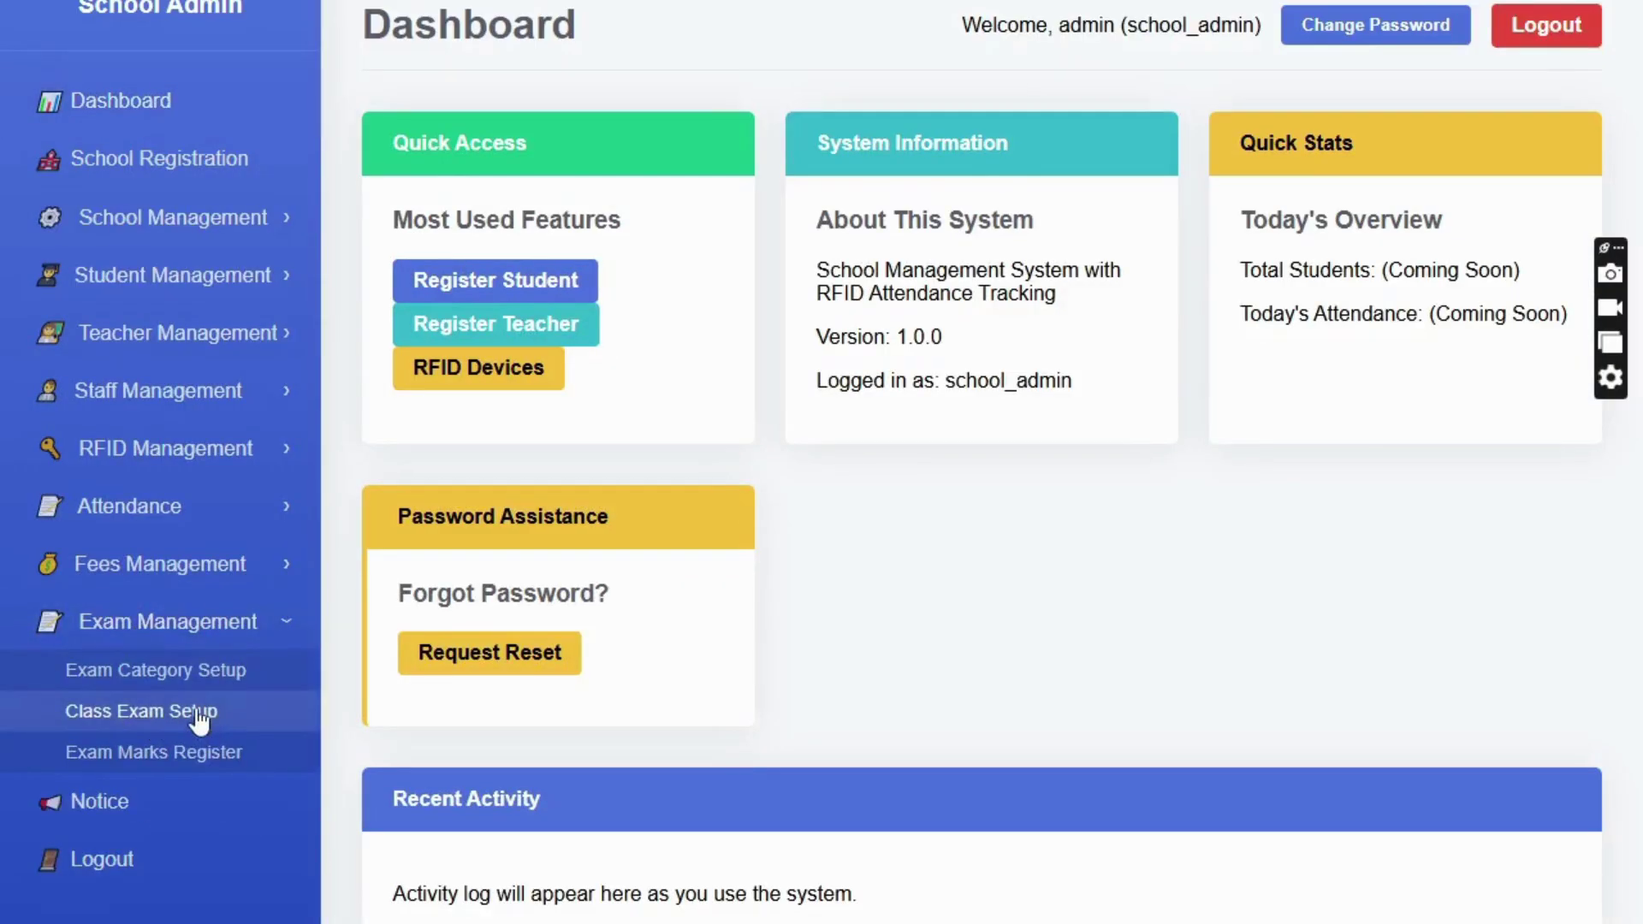
# - Review the Class 9 exam schedule and browse the new-exam form's exam types, closing it without saving
pyautogui.click(195, 710)
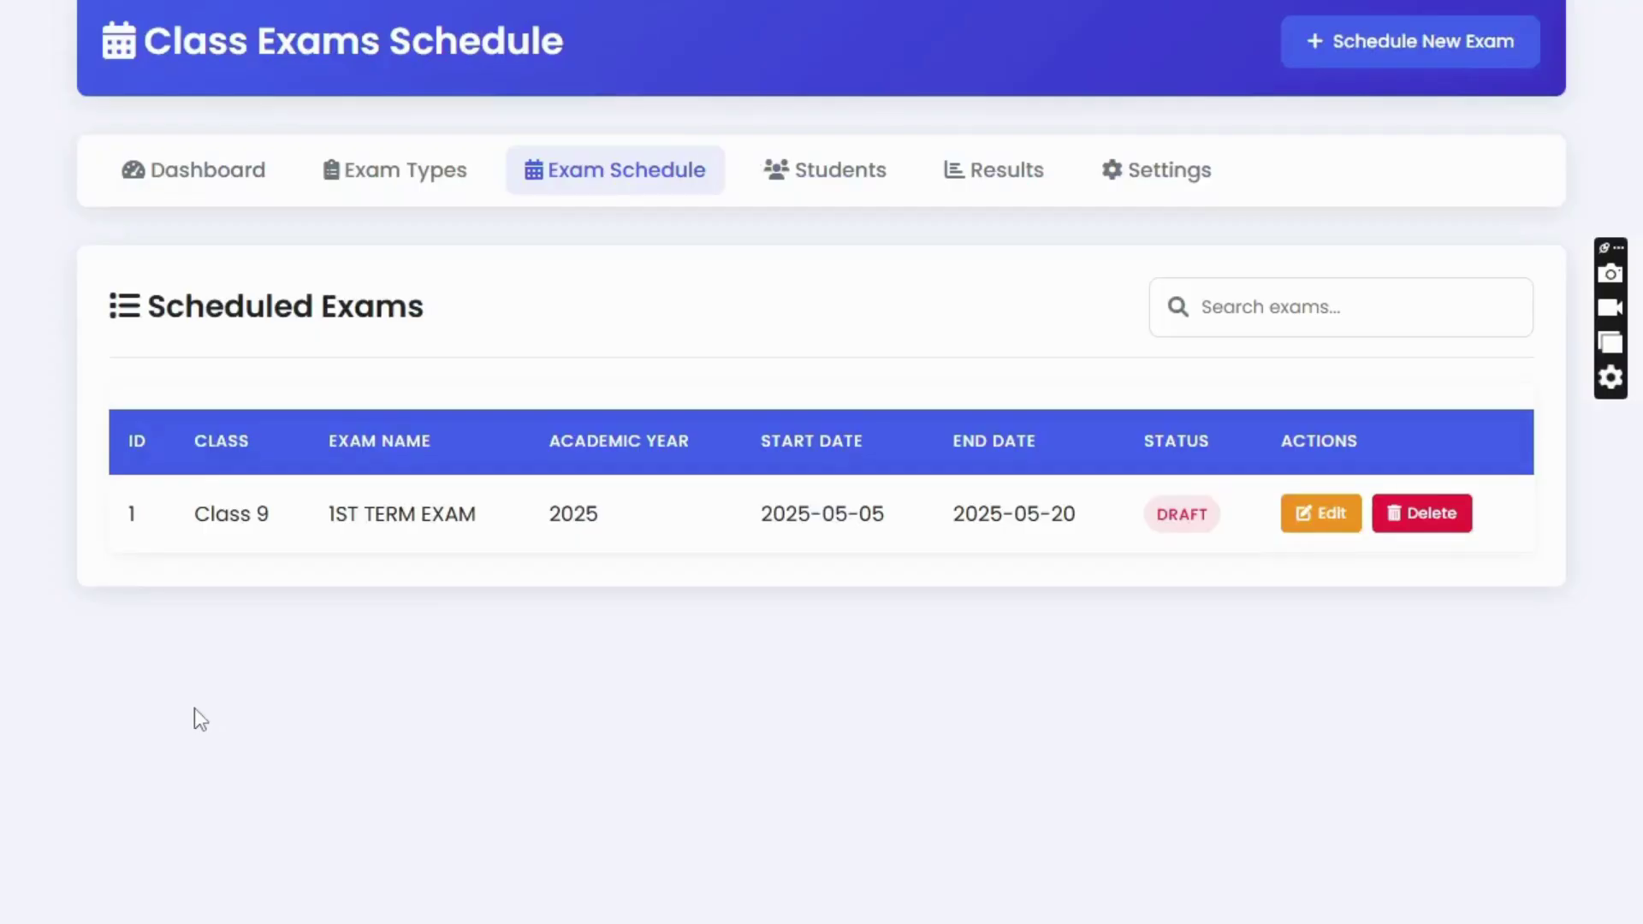
pyautogui.moveTo(758, 514); pyautogui.dragTo(1092, 515)
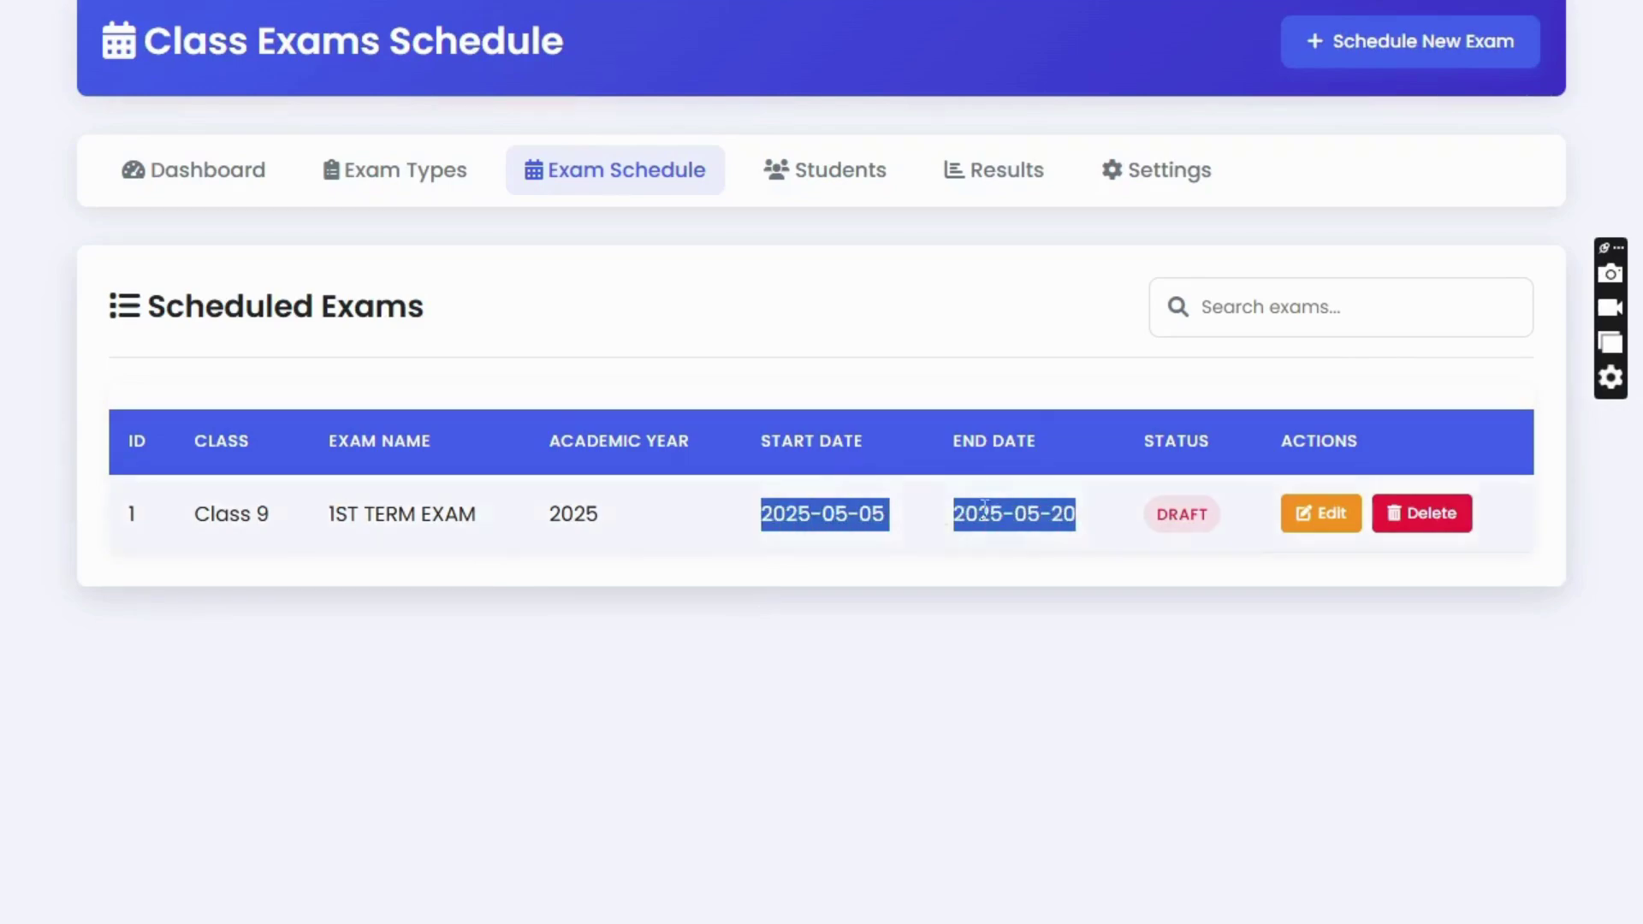
pyautogui.click(1391, 59)
pyautogui.click(568, 255)
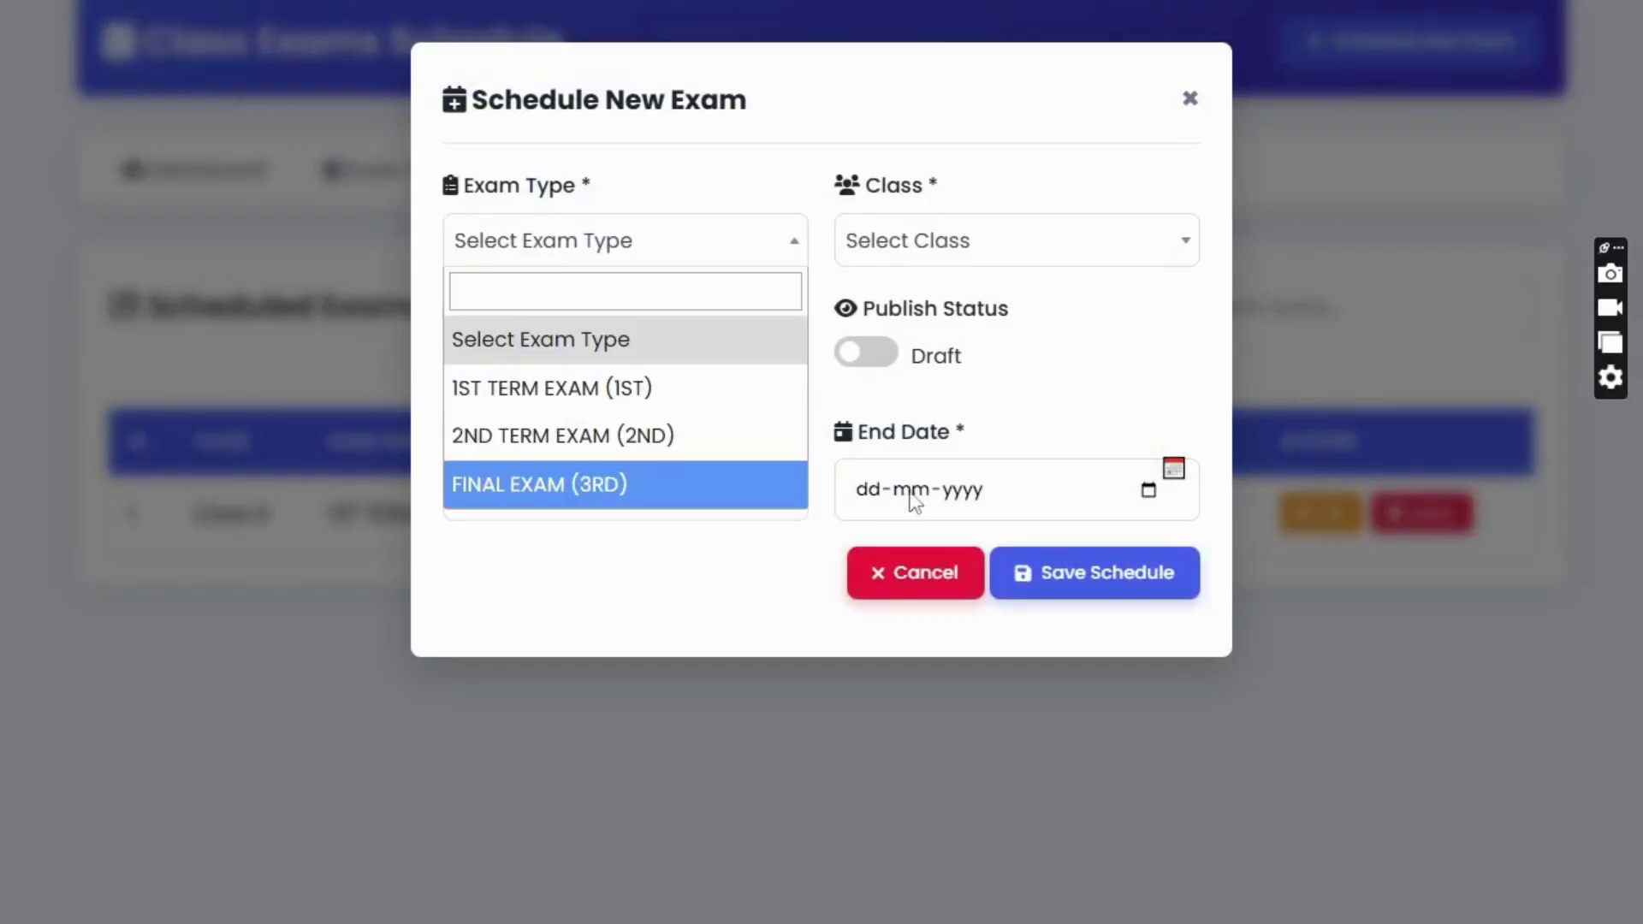
pyautogui.click(1191, 100)
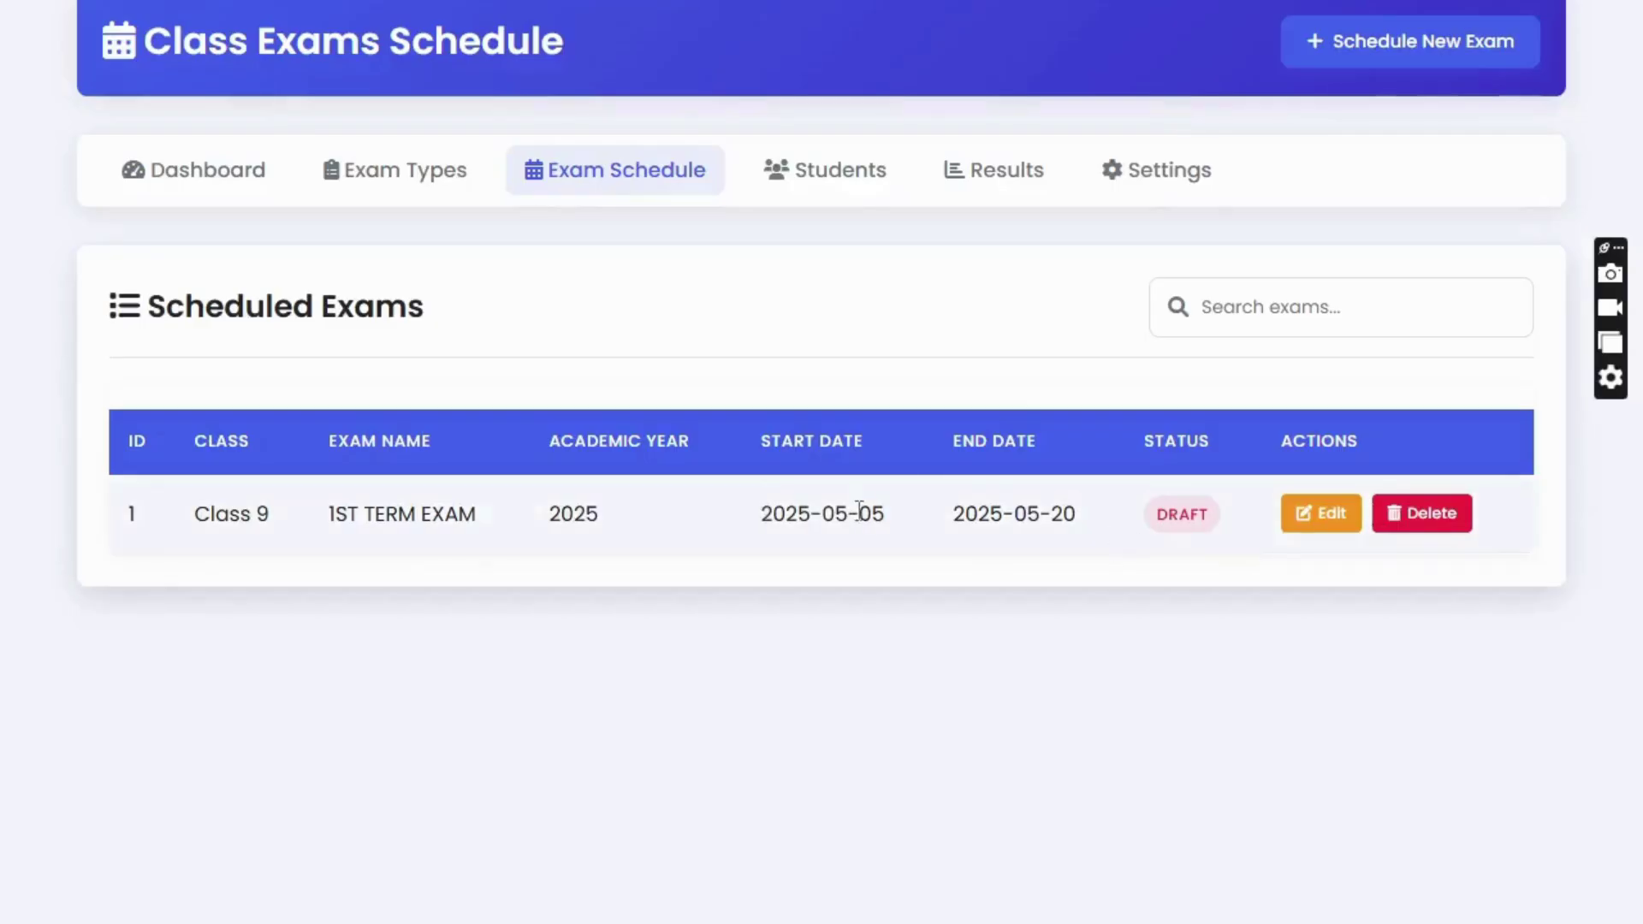
pyautogui.moveTo(154, 551); pyautogui.dragTo(1327, 583)
pyautogui.click(605, 565)
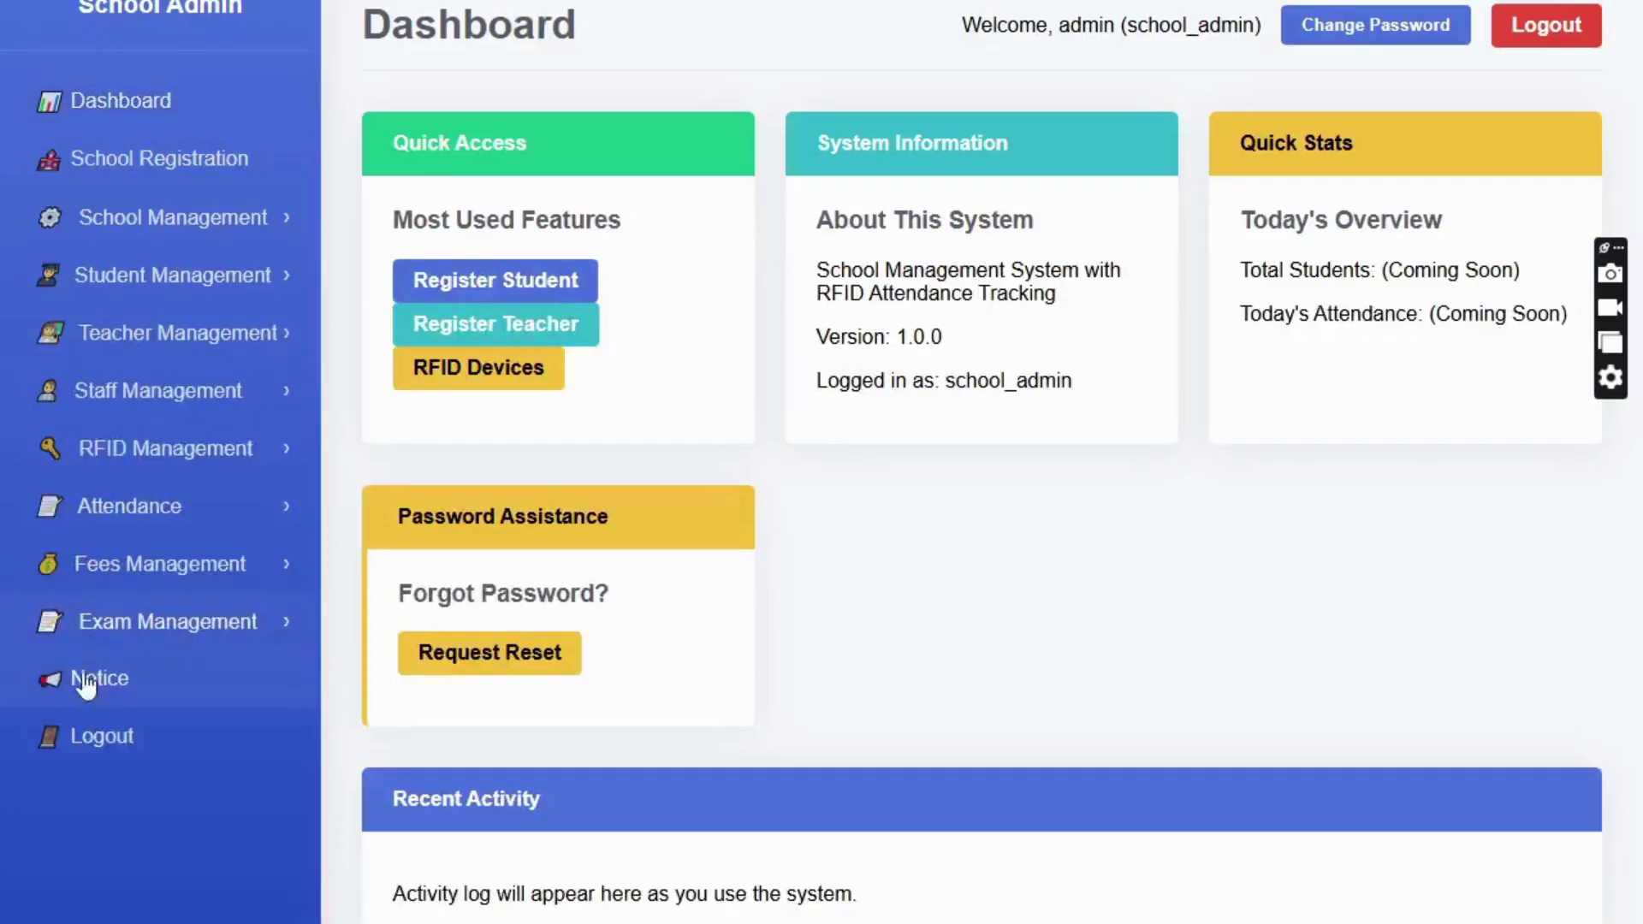
# - Load the Exam Marks Register subjects for 1ST TERM EXAM, Class 9
pyautogui.click(78, 640)
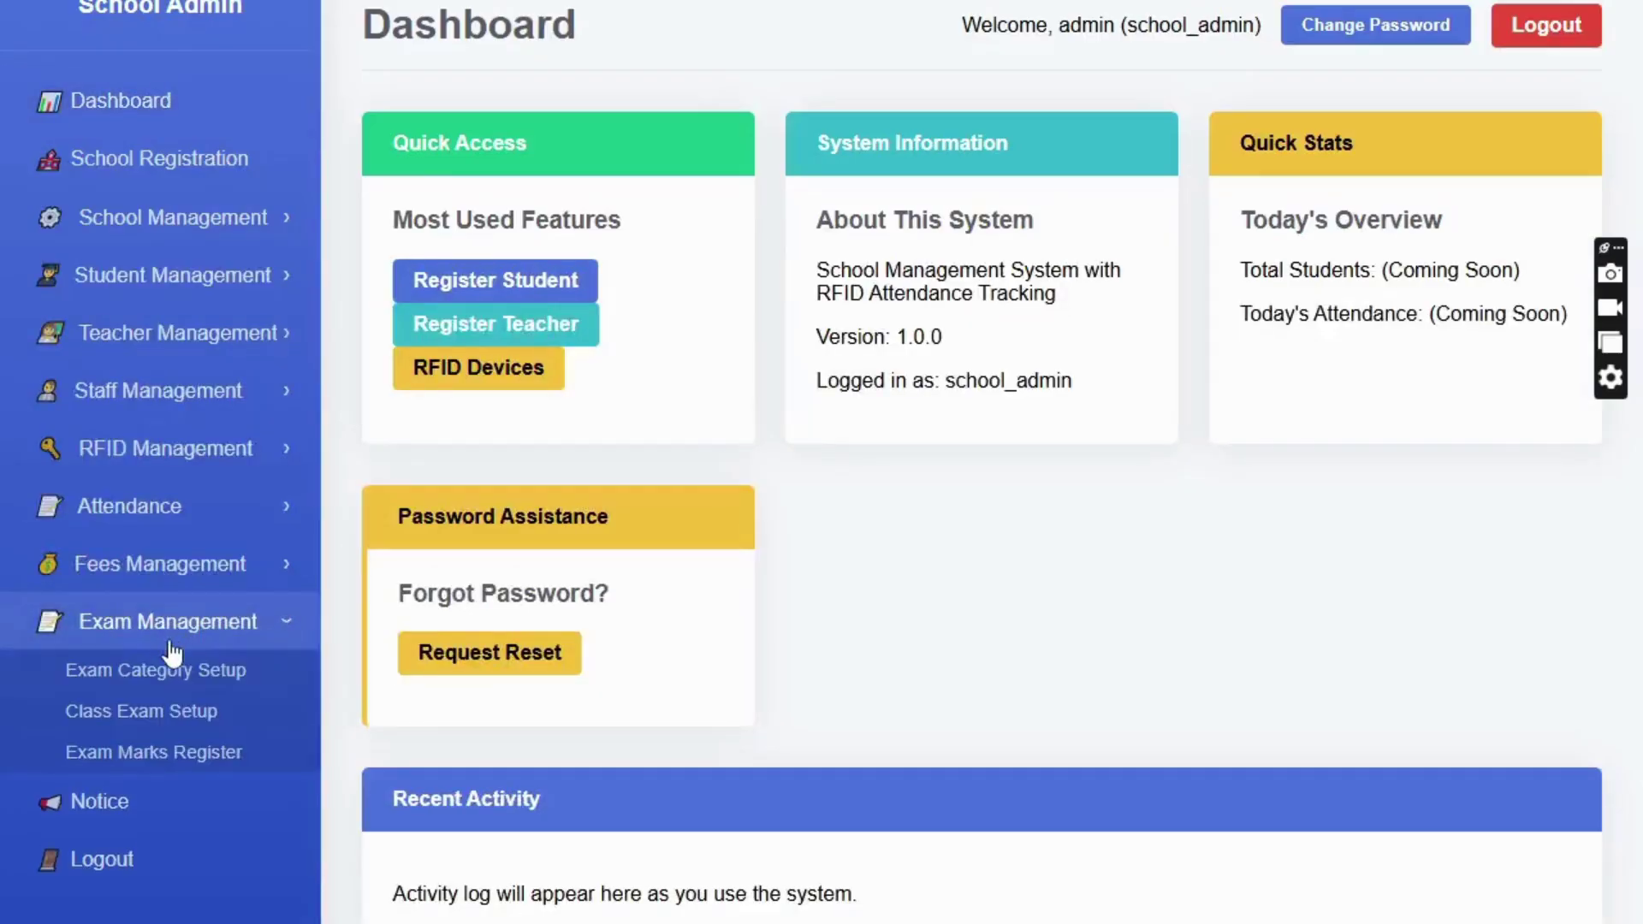
pyautogui.click(207, 766)
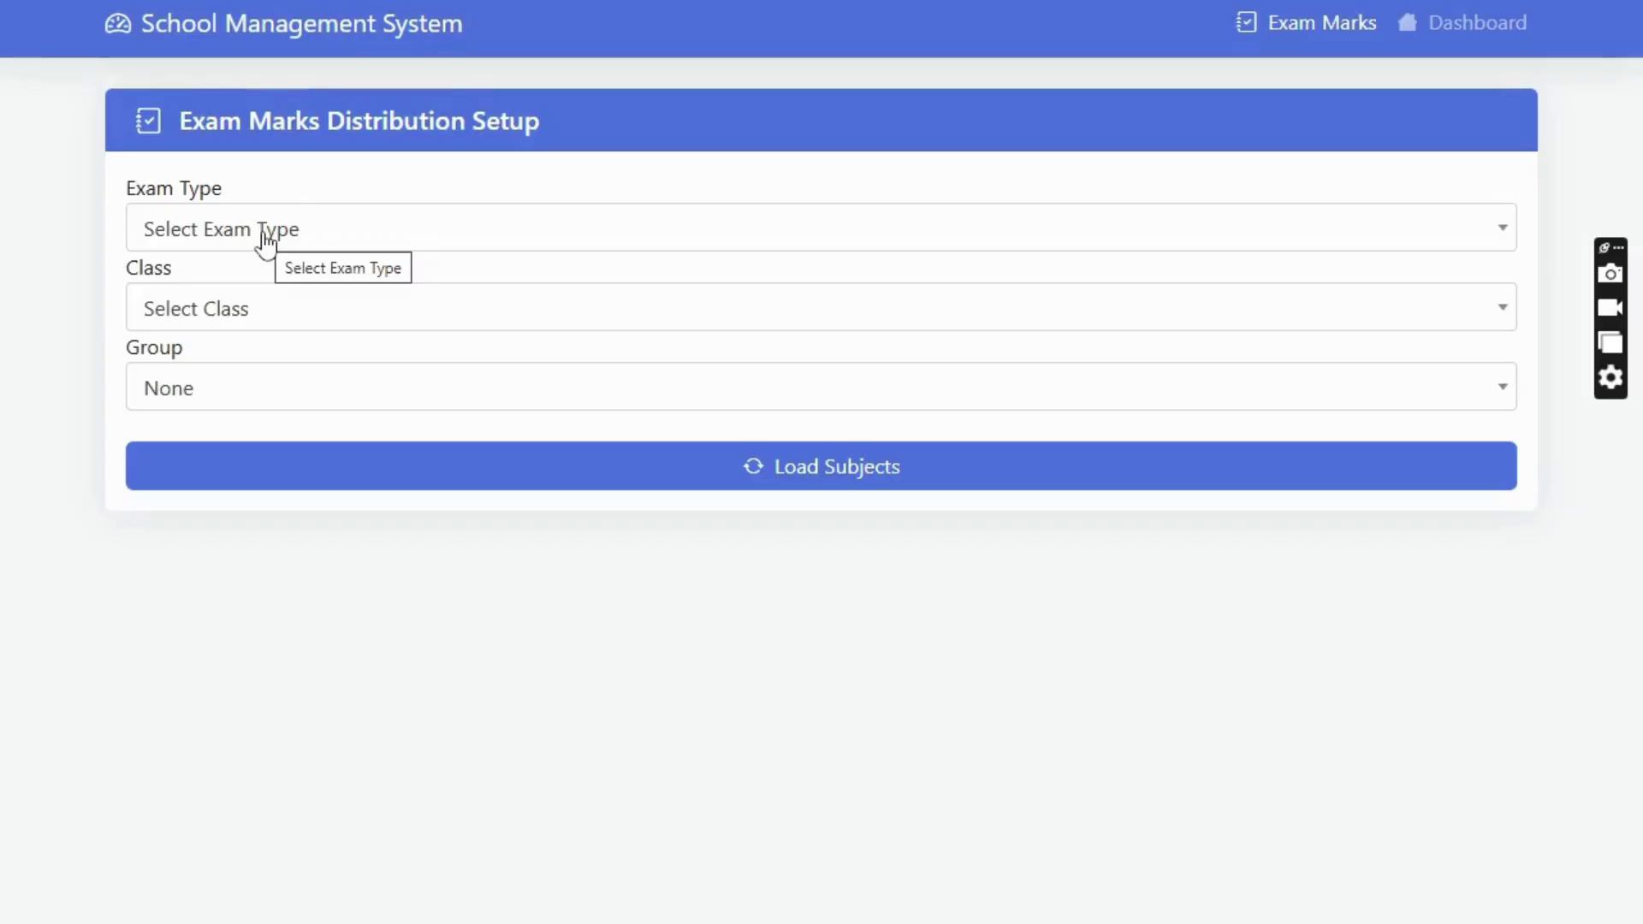
pyautogui.click(268, 240)
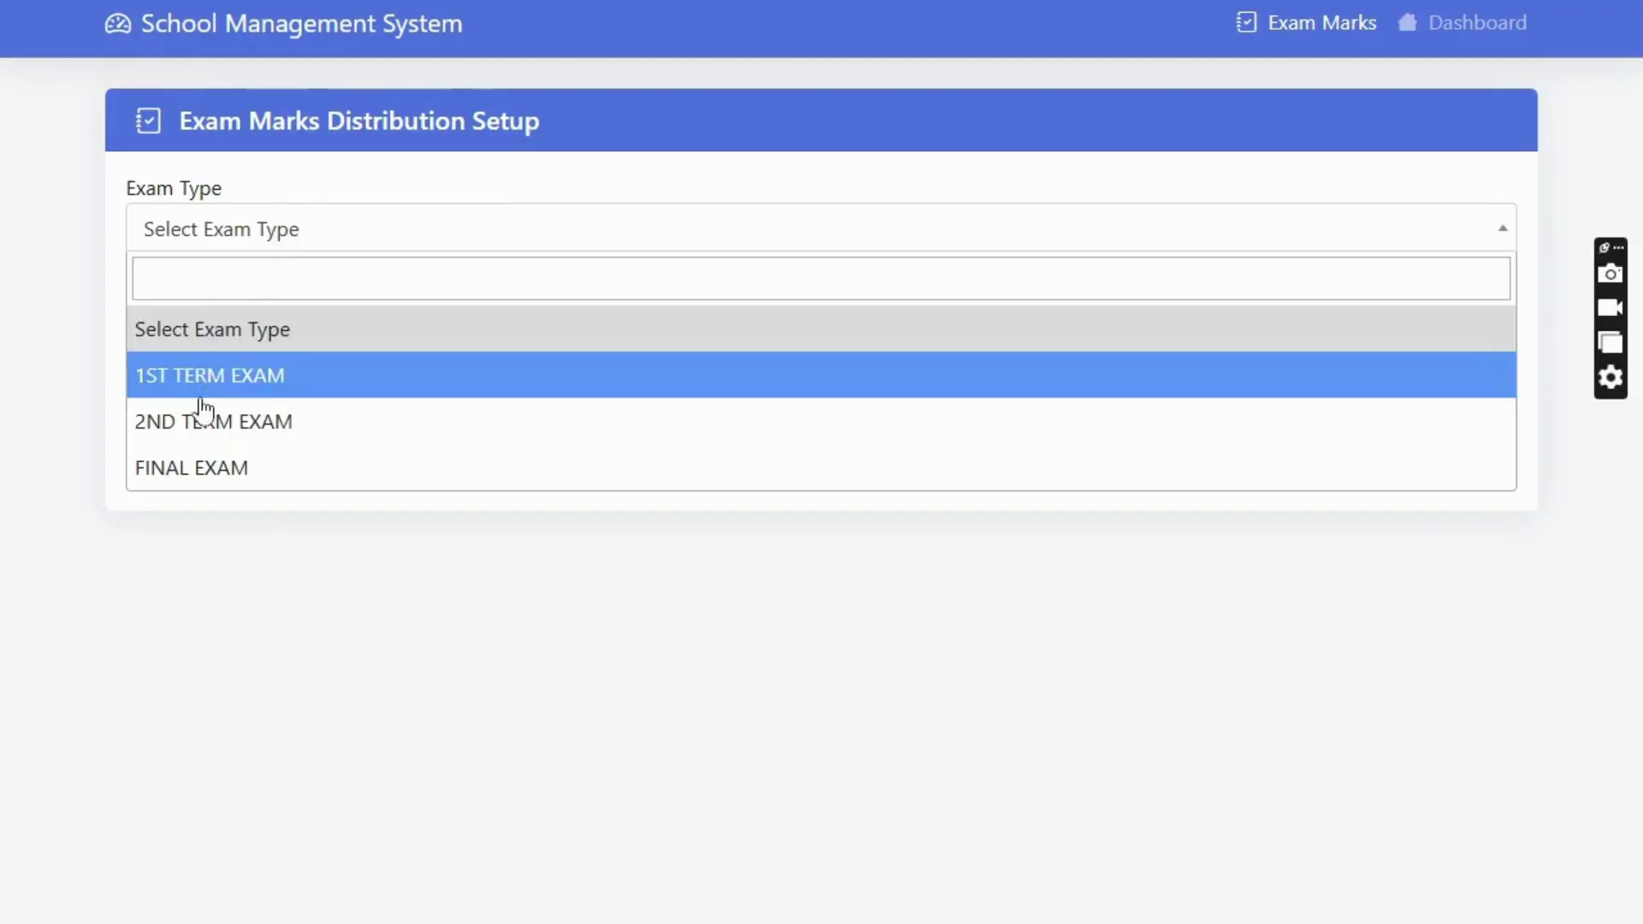
pyautogui.click(202, 383)
pyautogui.click(214, 321)
pyautogui.scroll(-3, 231, 539)
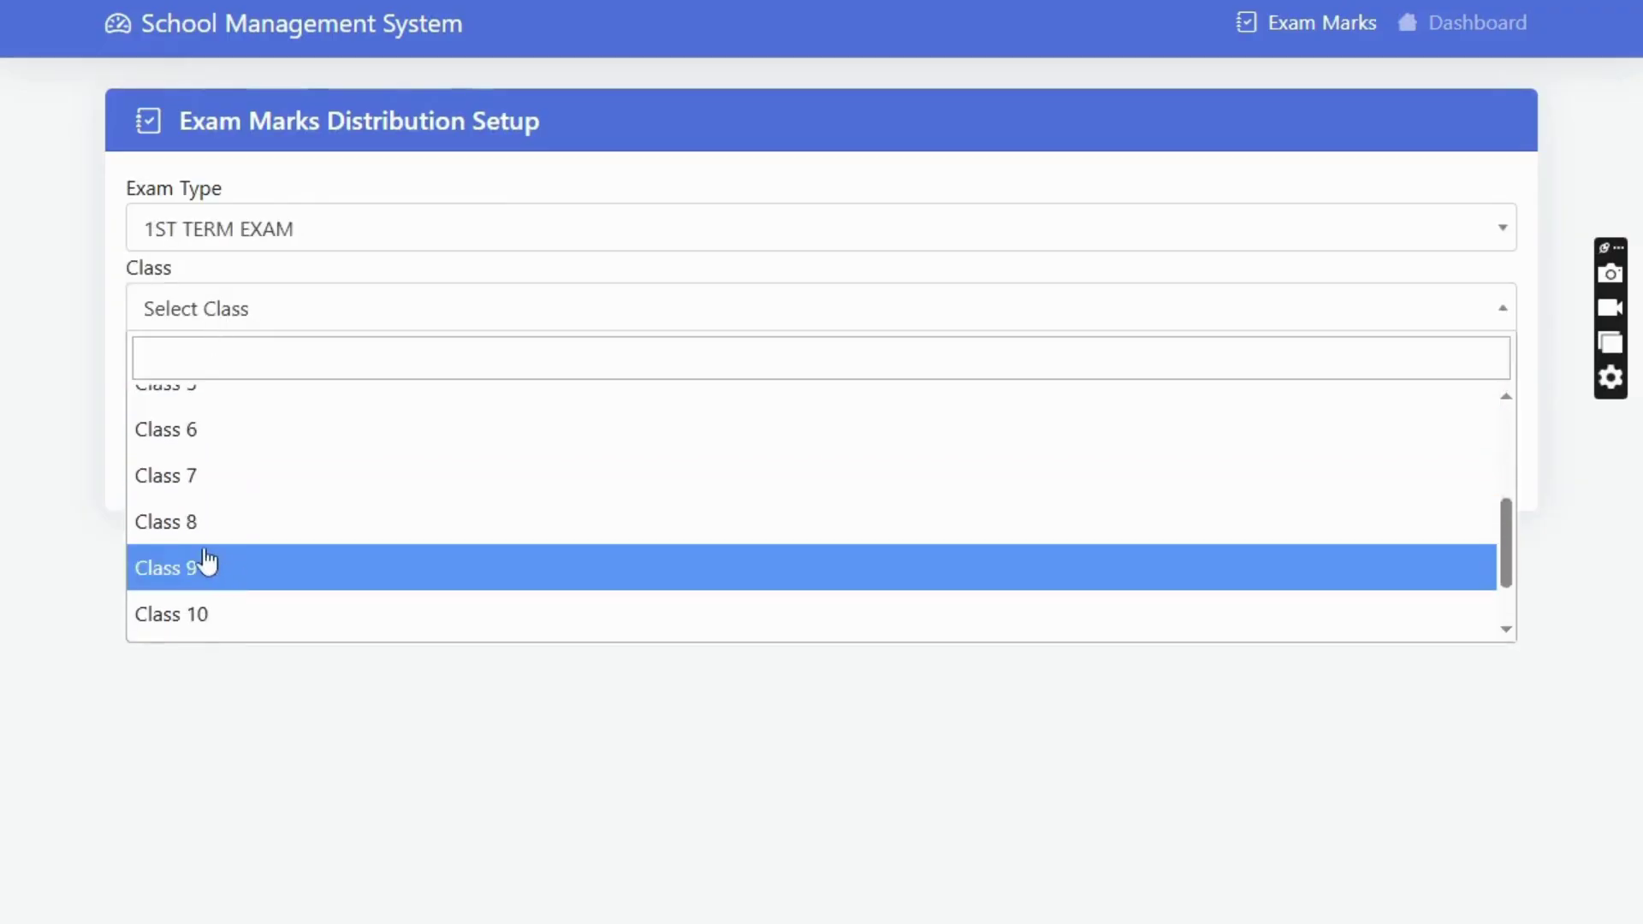
pyautogui.click(209, 565)
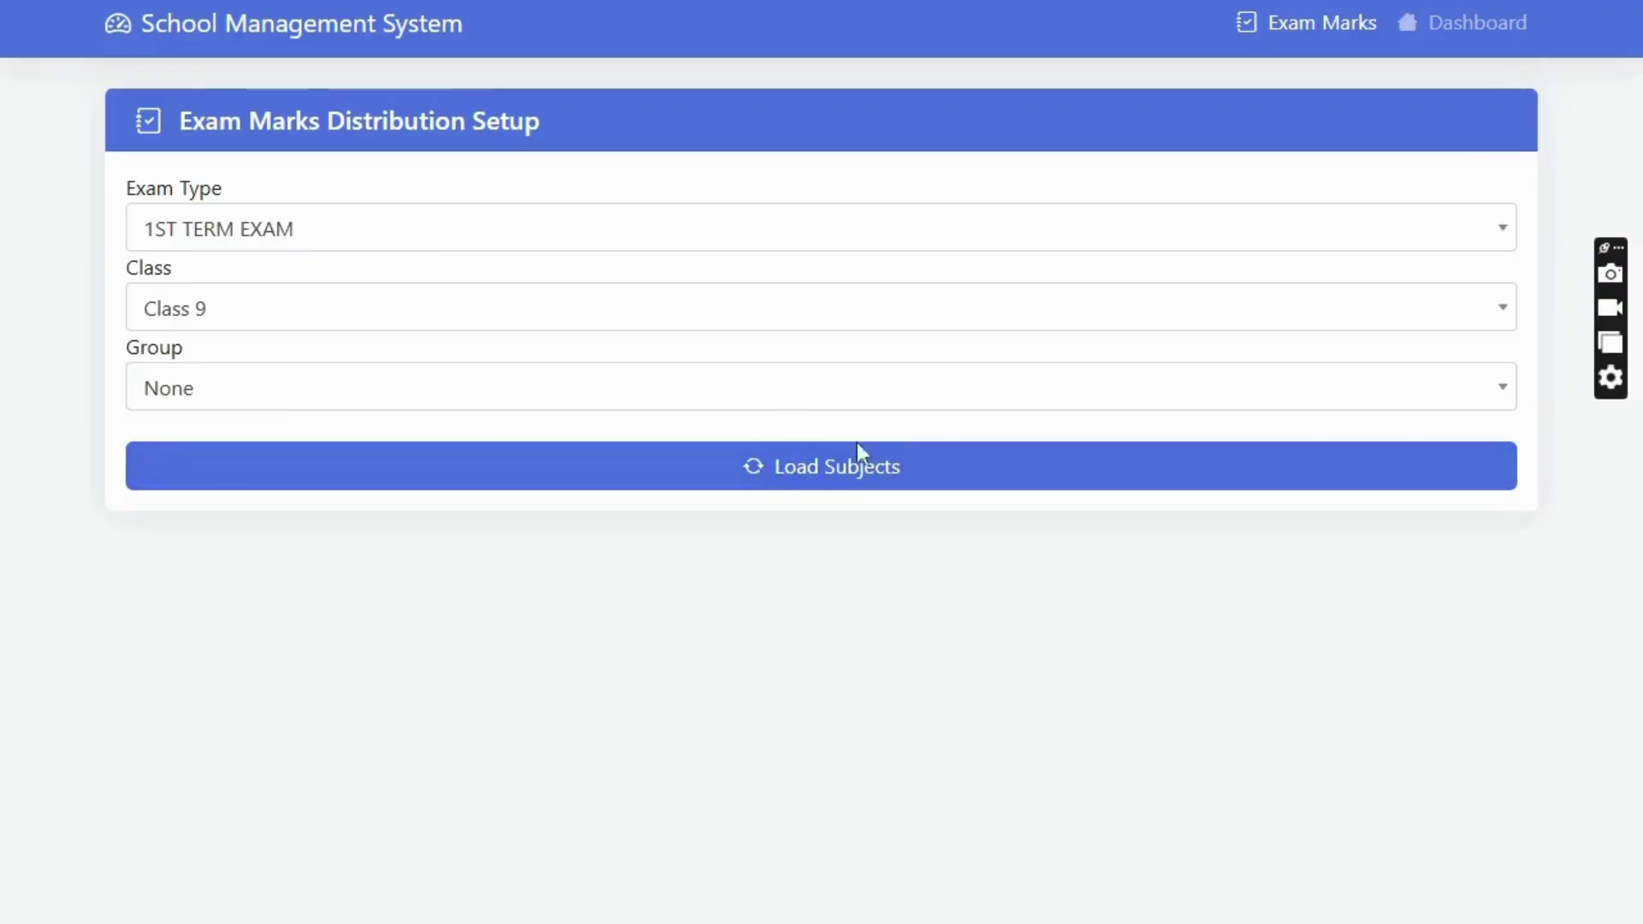
pyautogui.click(846, 469)
# - View the optional and compulsory subject marks tabs, then go back to the Dashboard
pyautogui.scroll(-2, 843, 488)
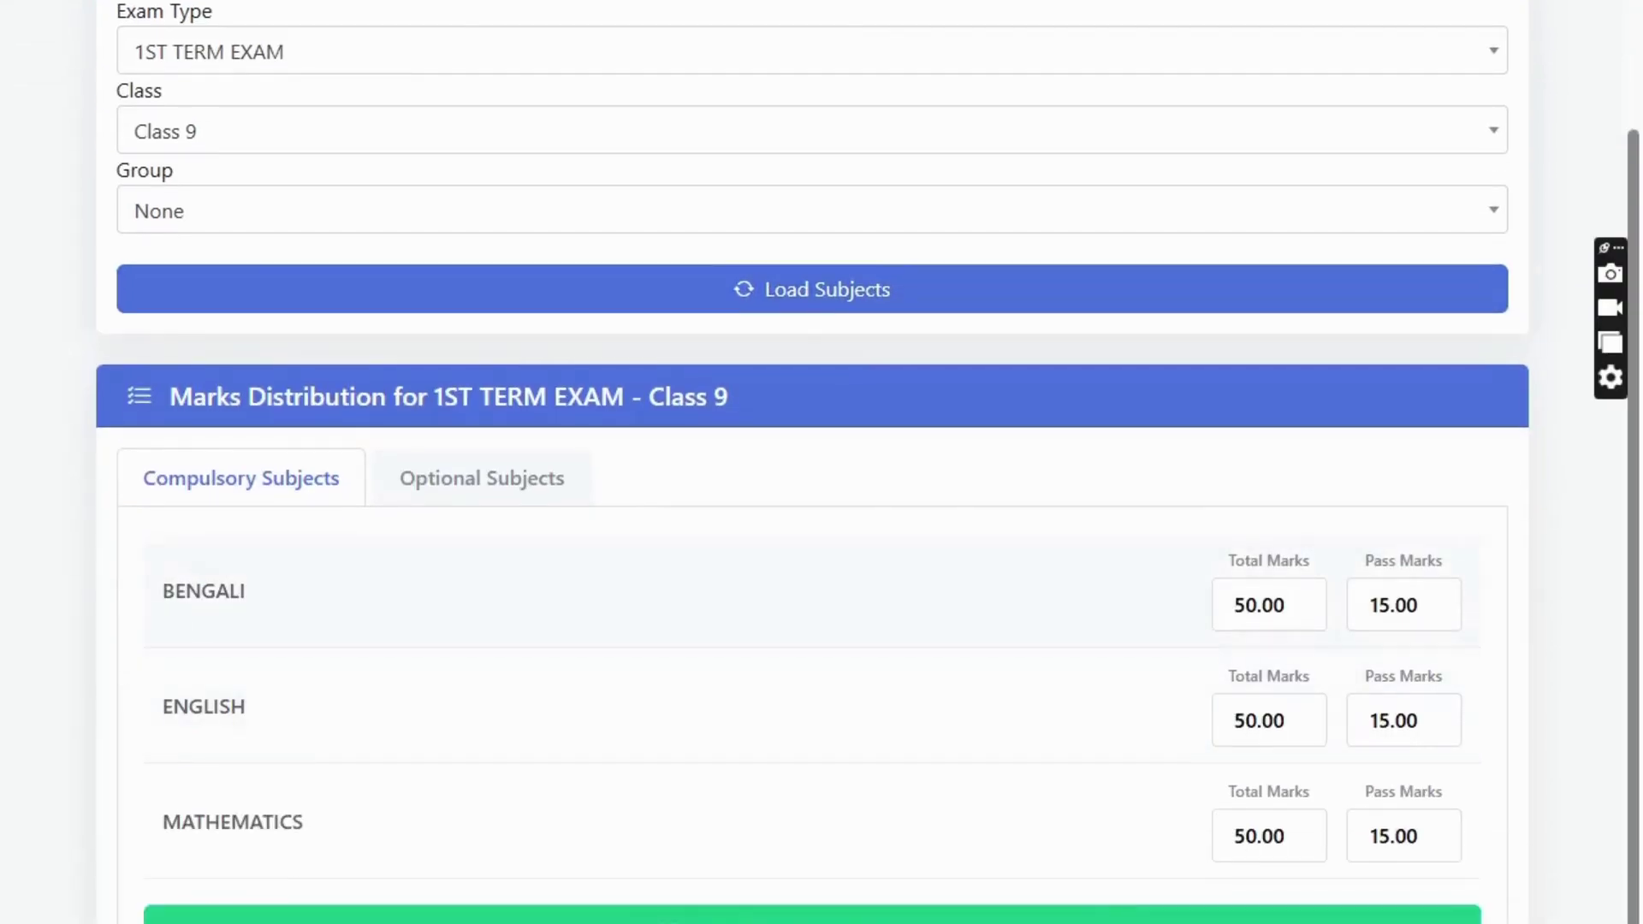
pyautogui.click(496, 466)
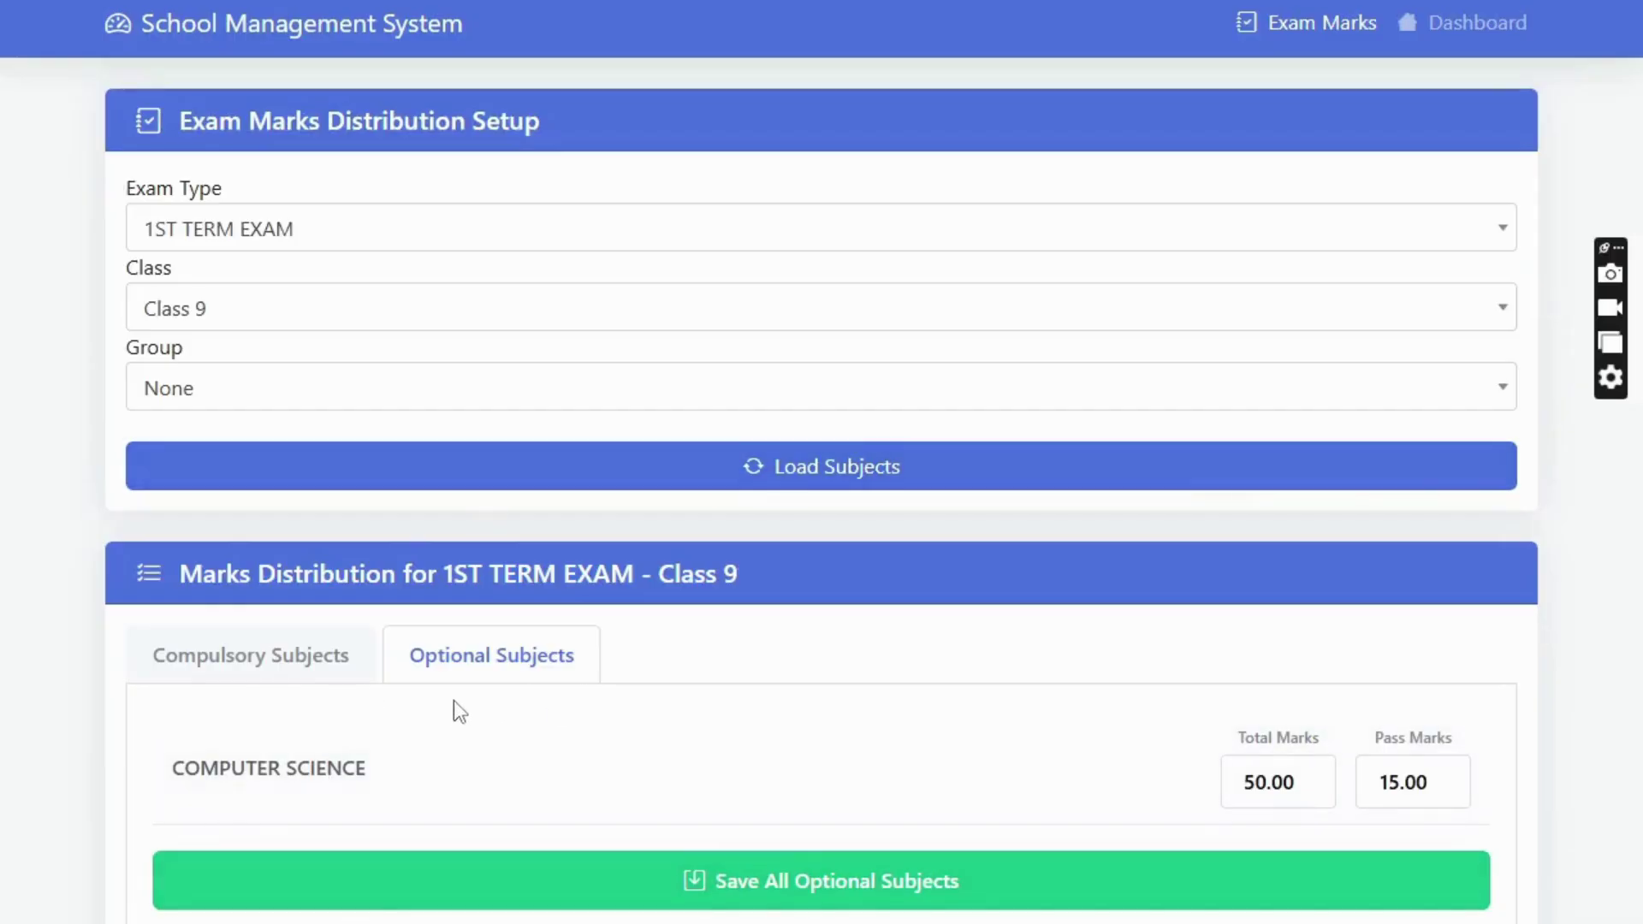
pyautogui.click(271, 667)
pyautogui.scroll(-2, 1249, 813)
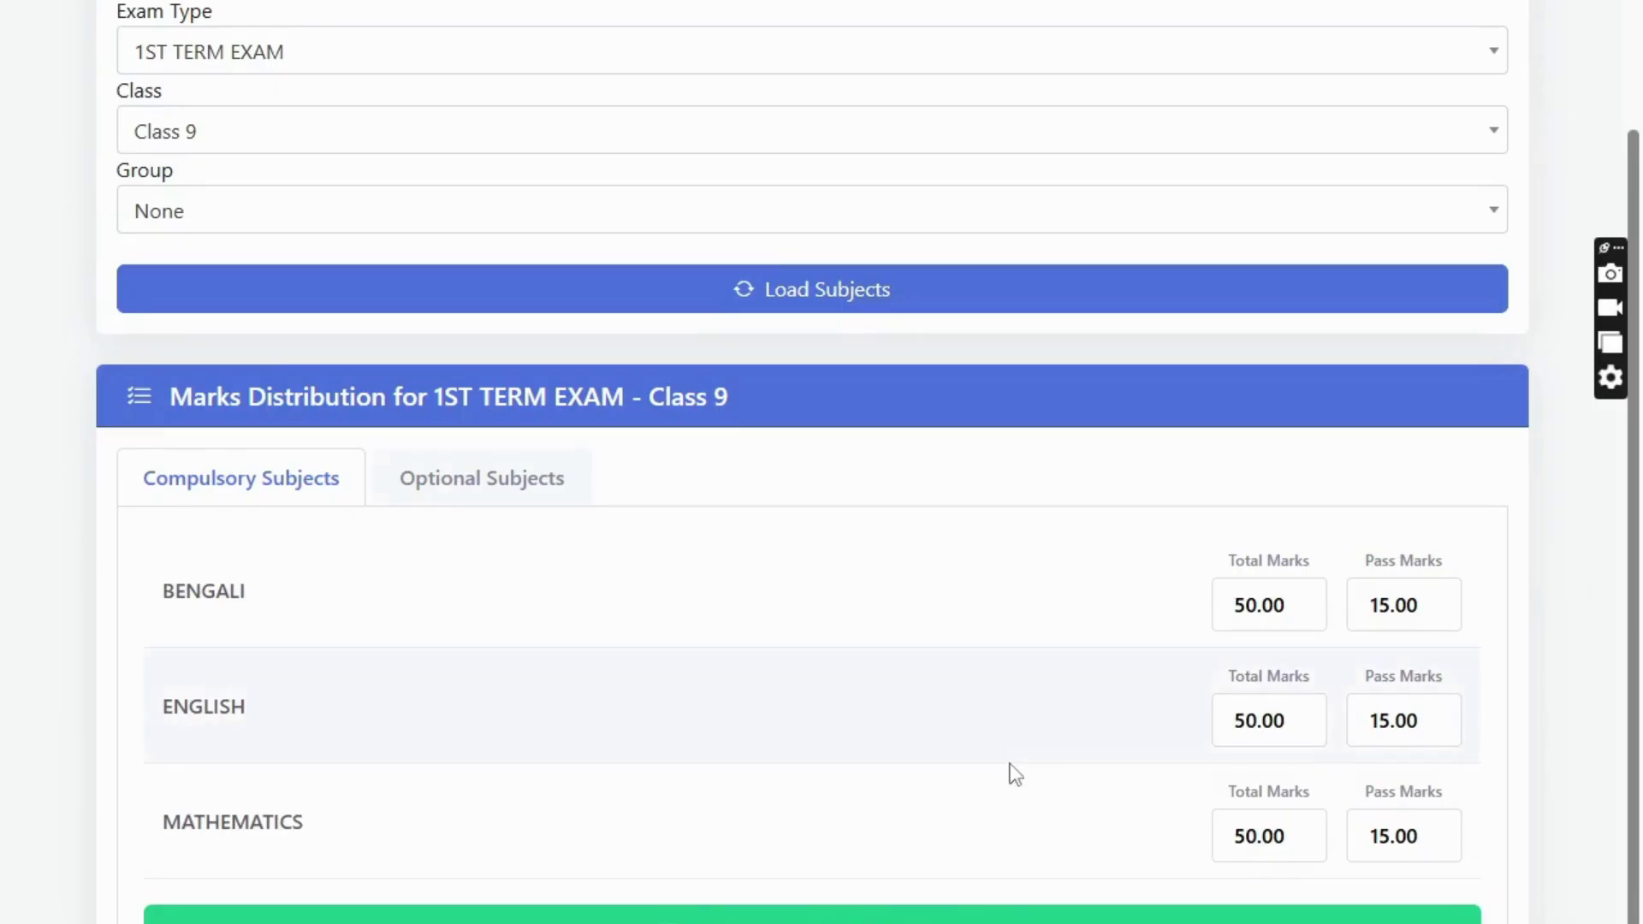
pyautogui.scroll(2, 1014, 774)
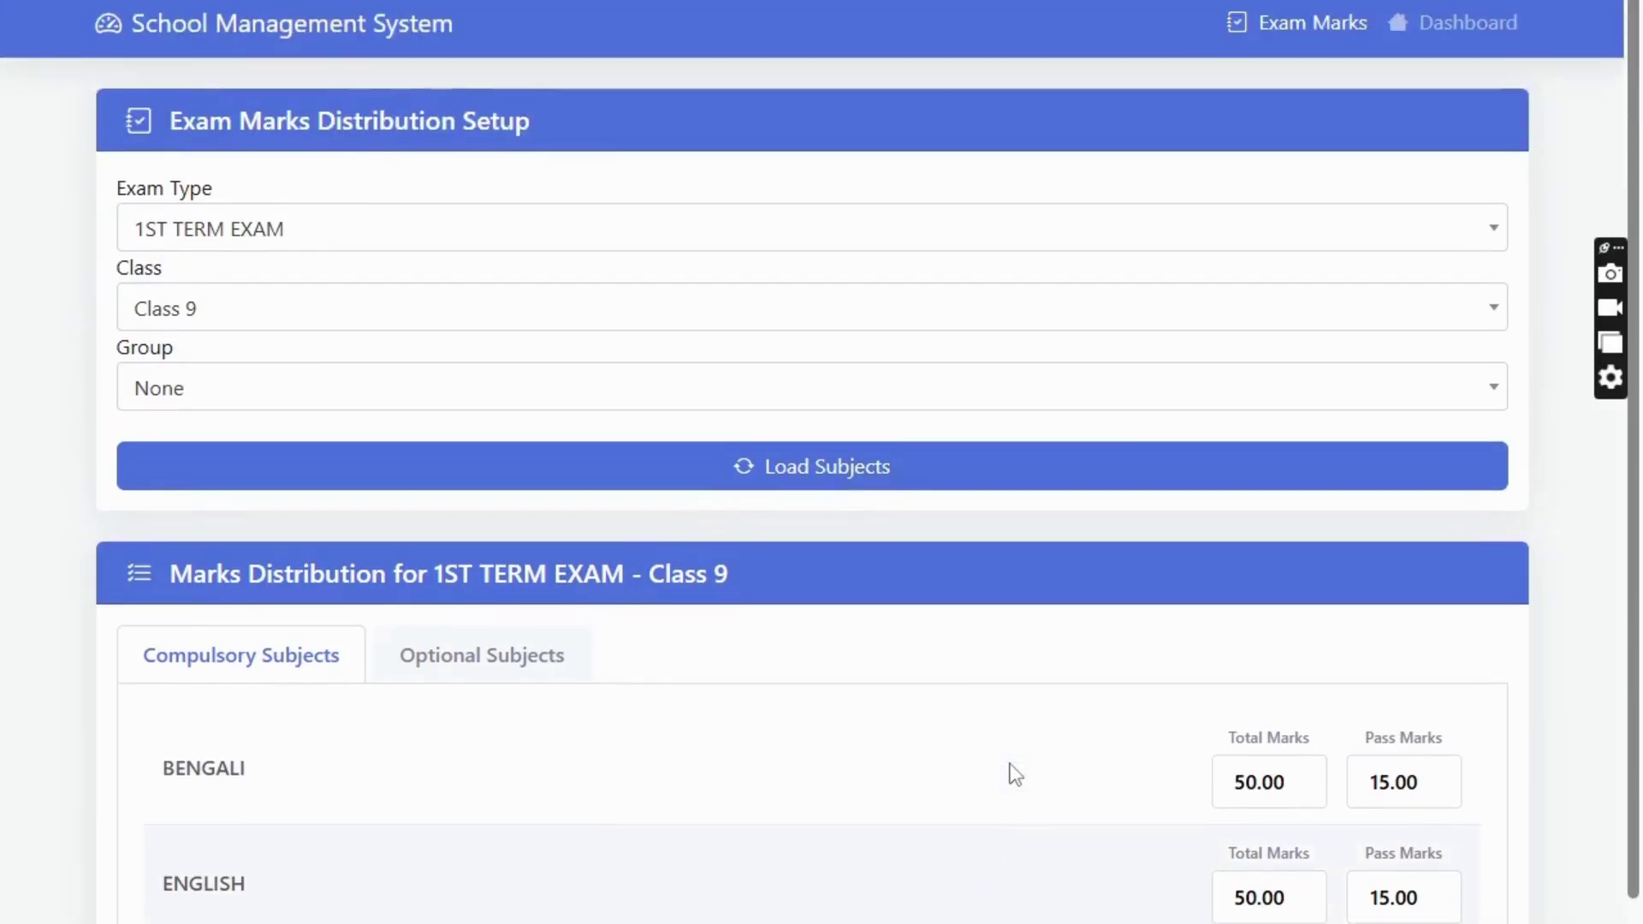
pyautogui.click(1465, 34)
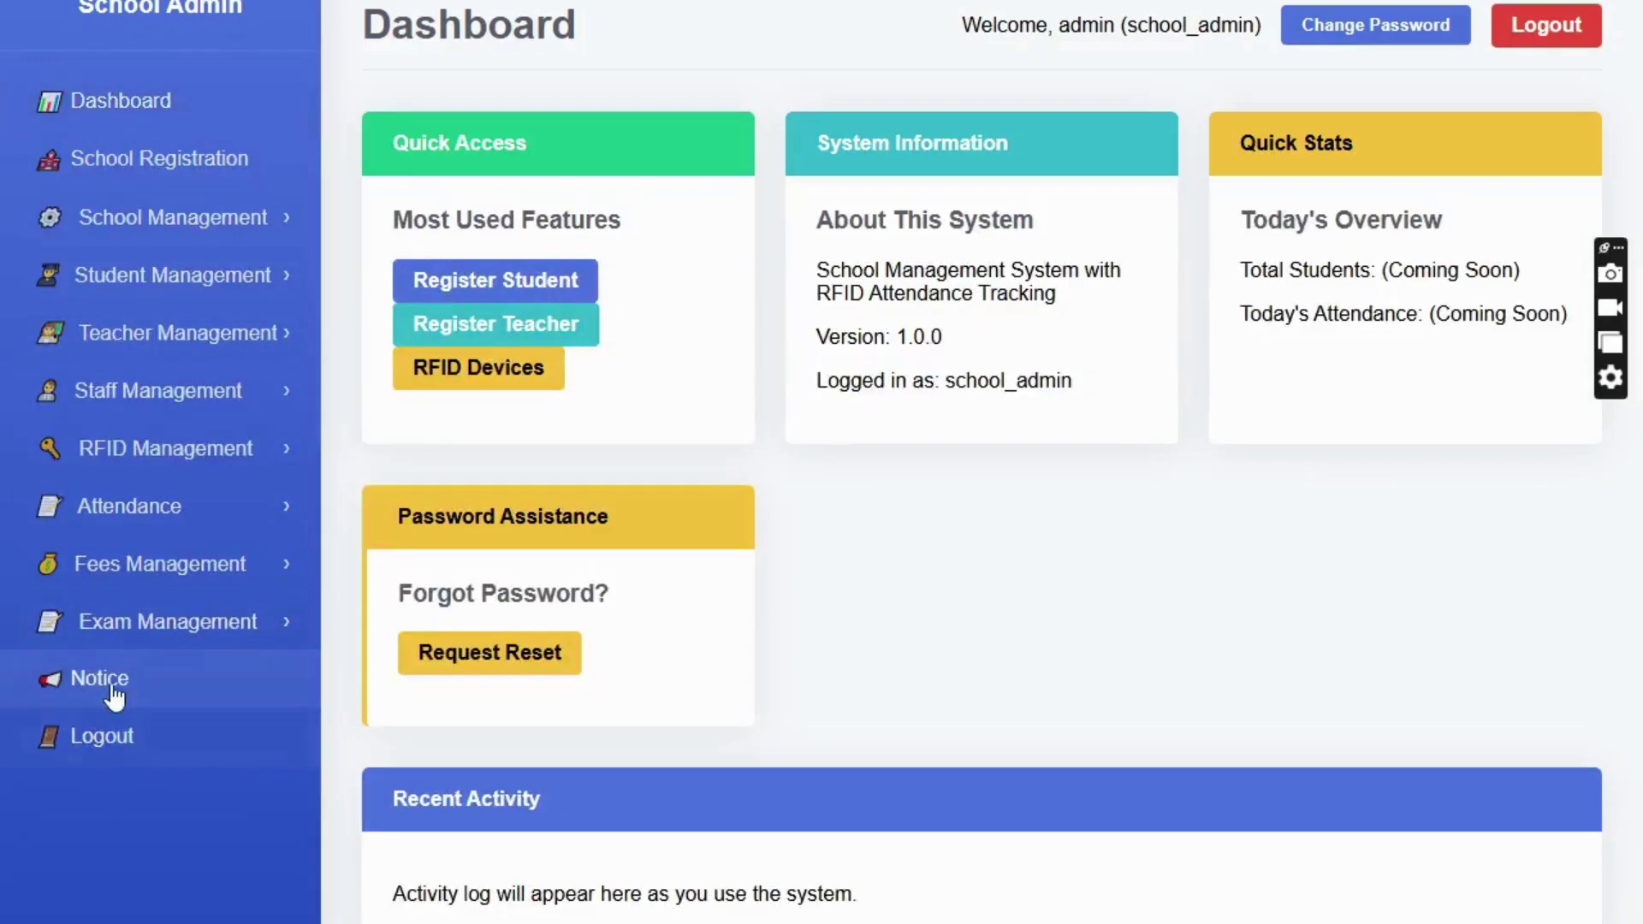
pyautogui.click(114, 684)
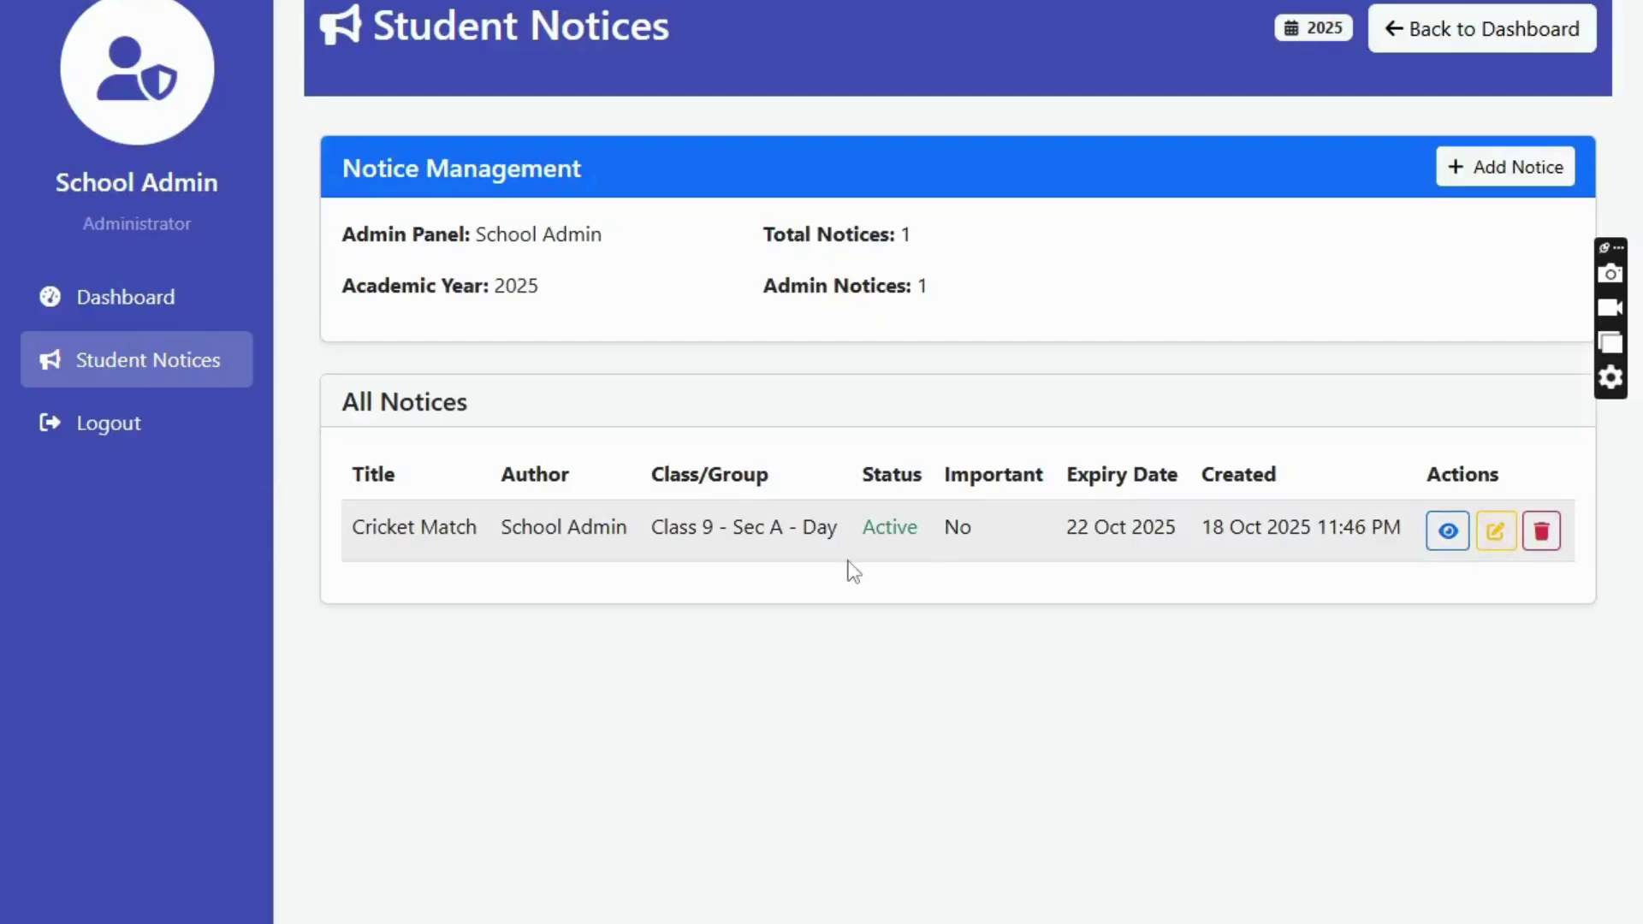
pyautogui.click(117, 304)
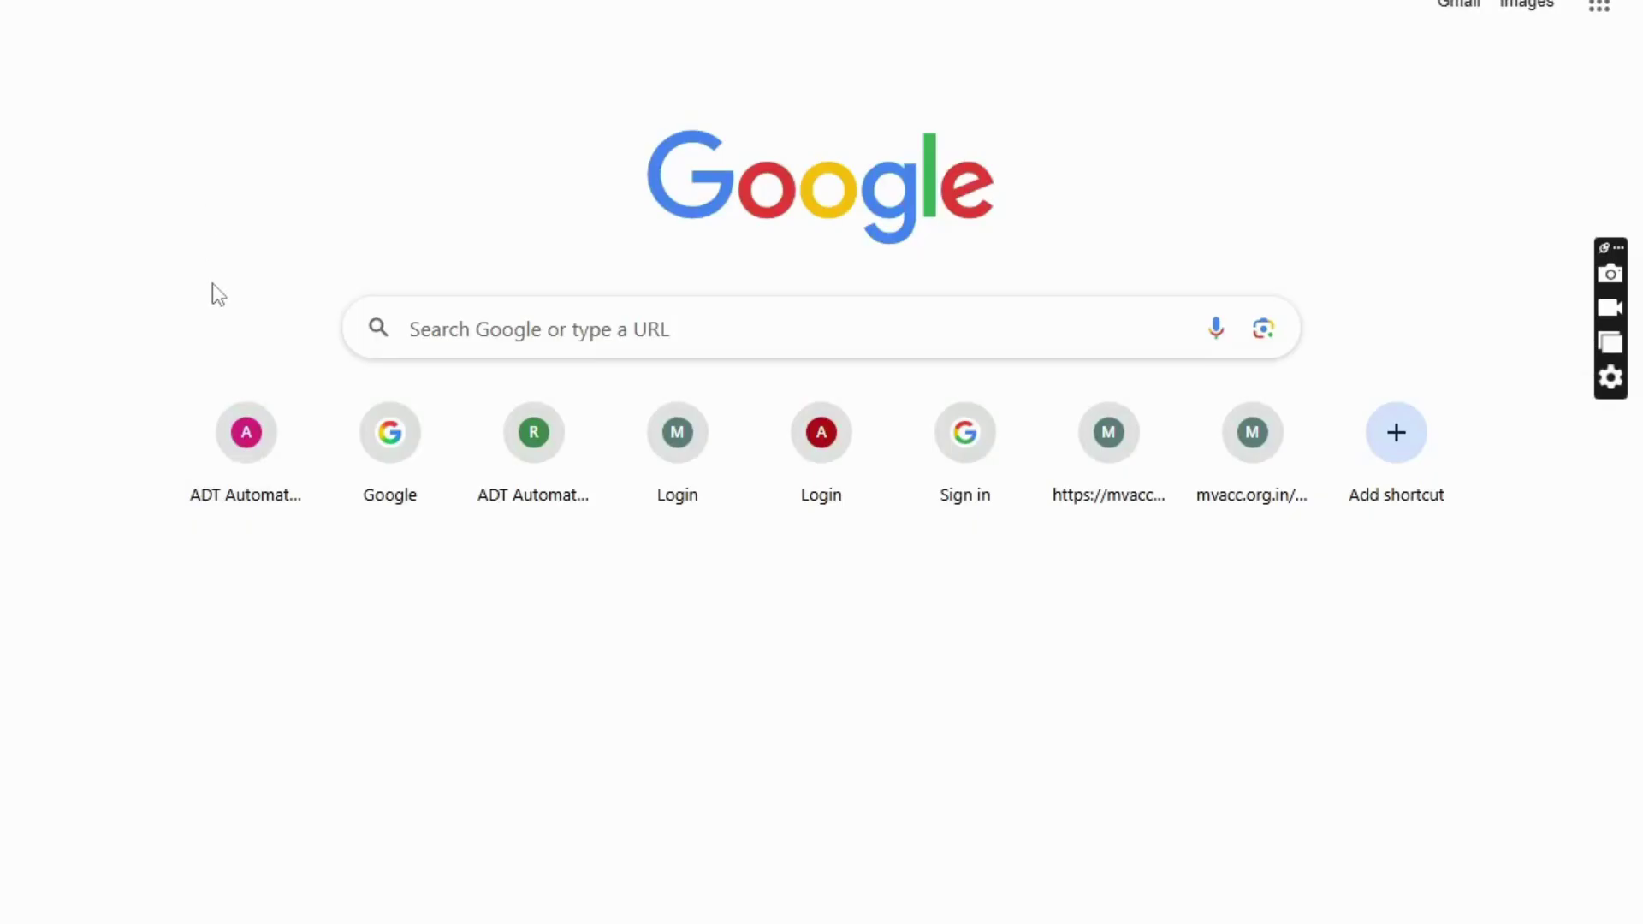
# - Search 'adt' in the new tab and go to the ADT Automatic School Attendance site
pyautogui.write('adt')
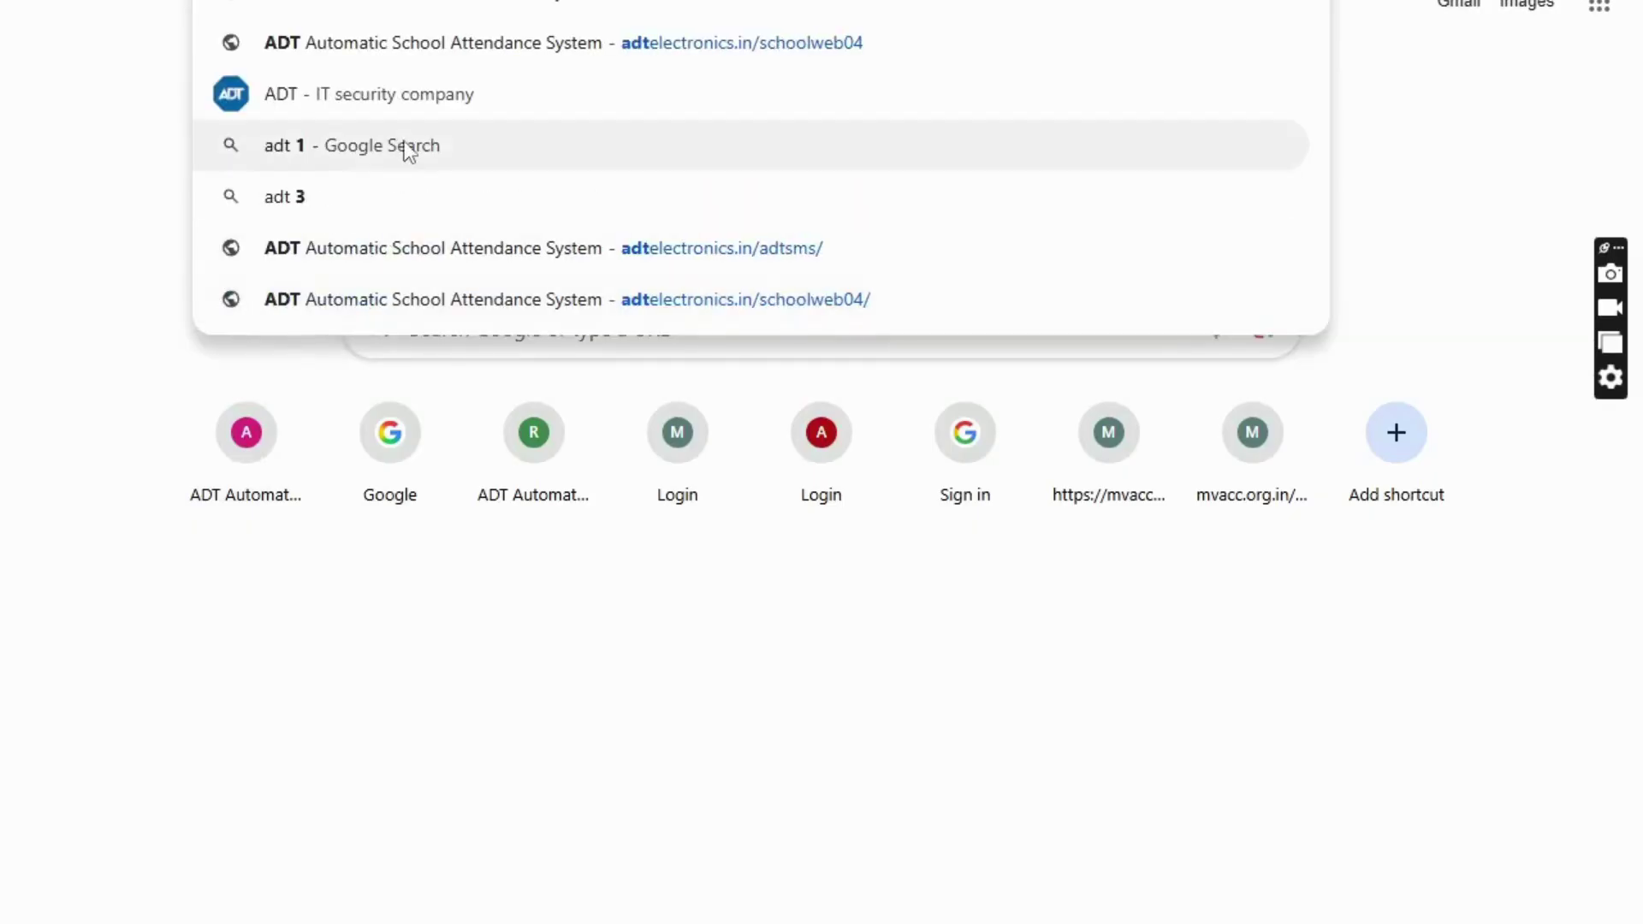
pyautogui.press('Return')
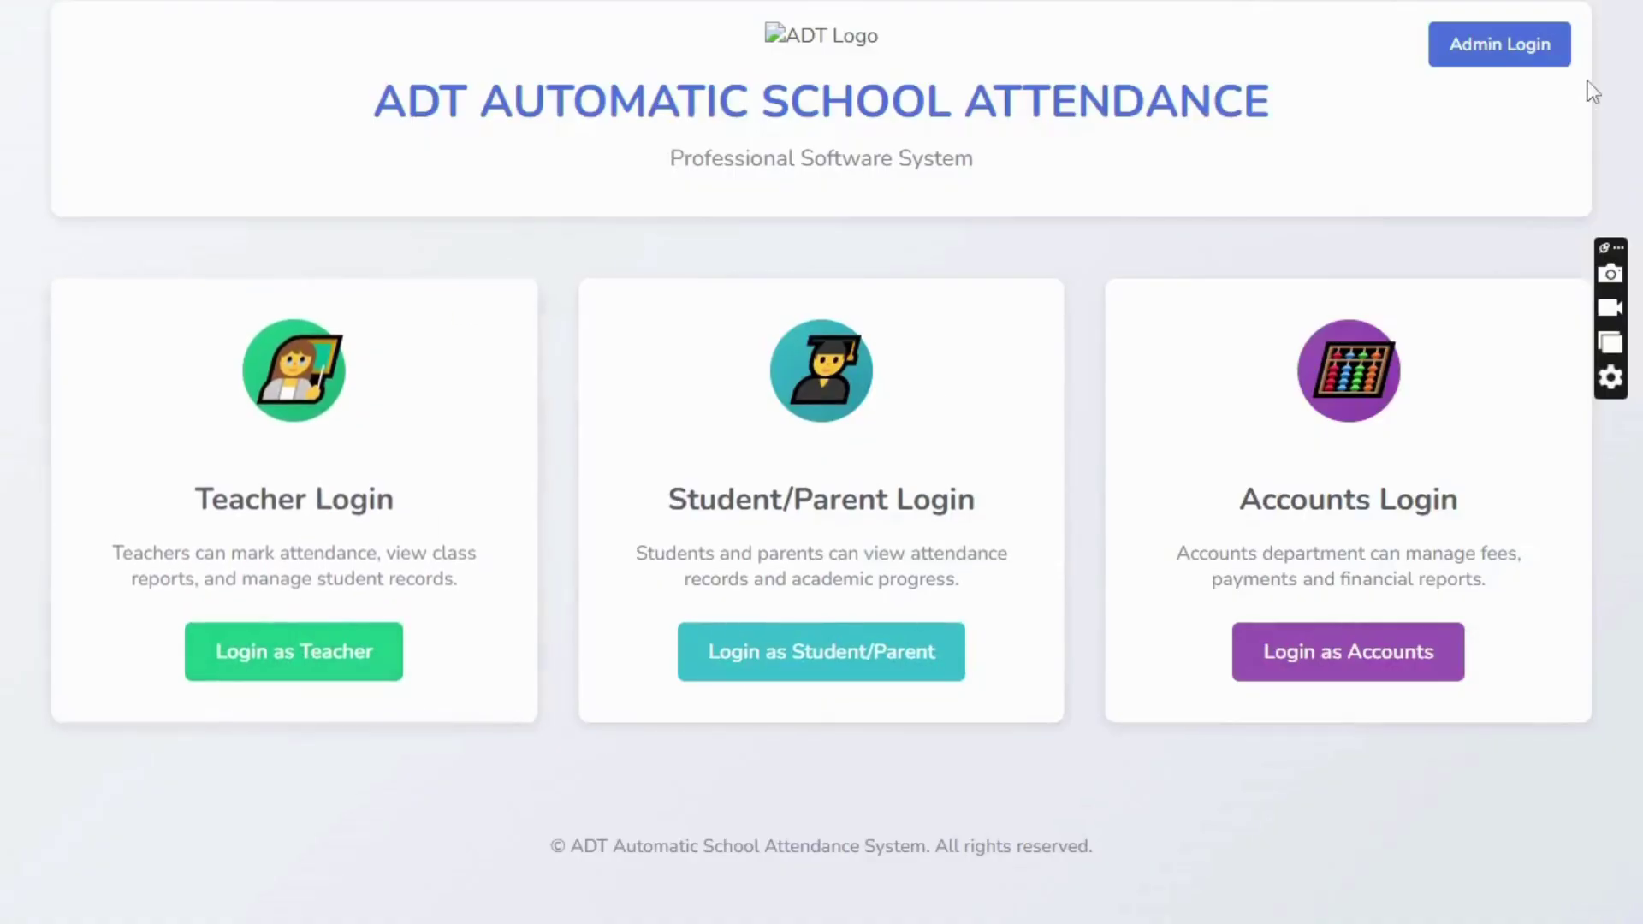
# - Open Teacher Management's Class Teacher Set showing the 2025 Class 9-A Day shift teacher
pyautogui.click(319, 667)
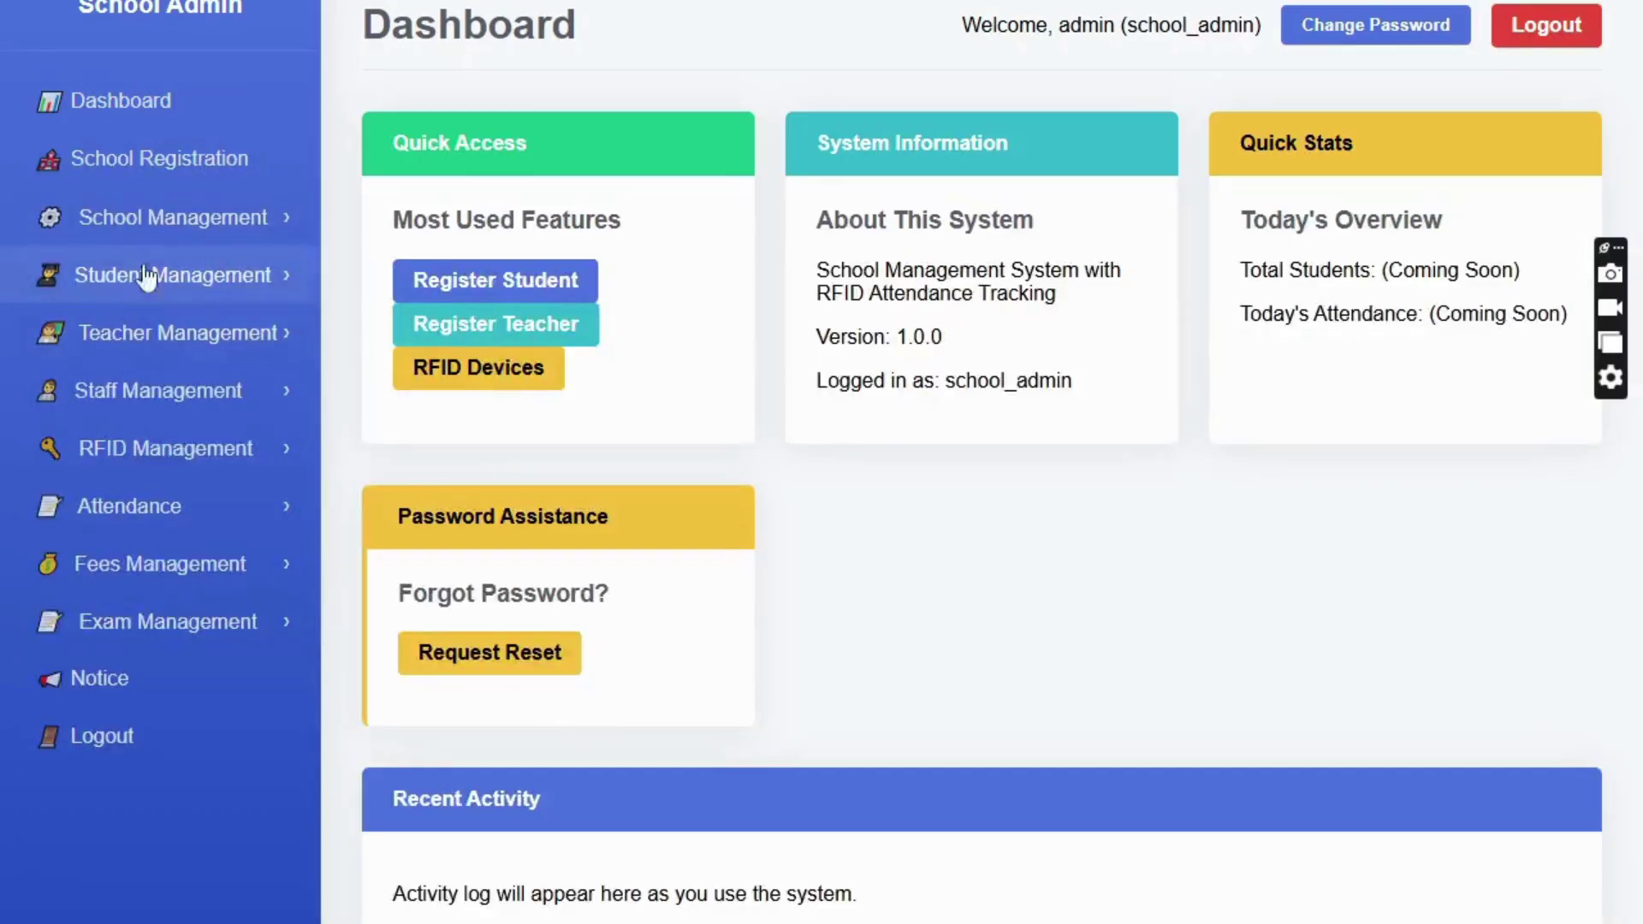
pyautogui.click(159, 338)
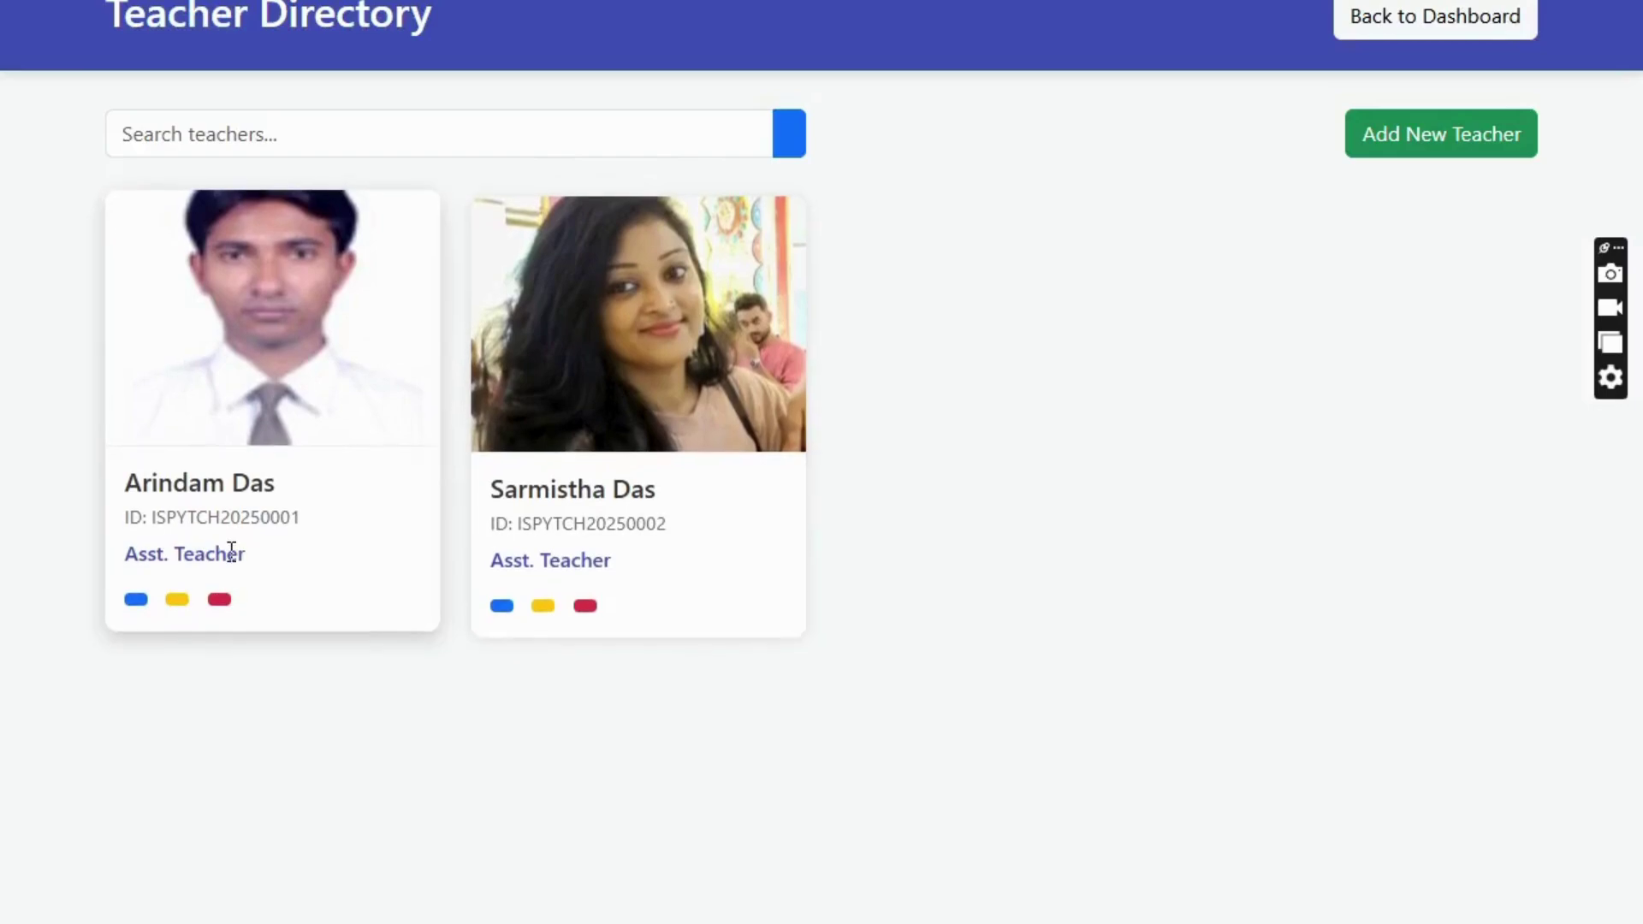
pyautogui.click(1369, 24)
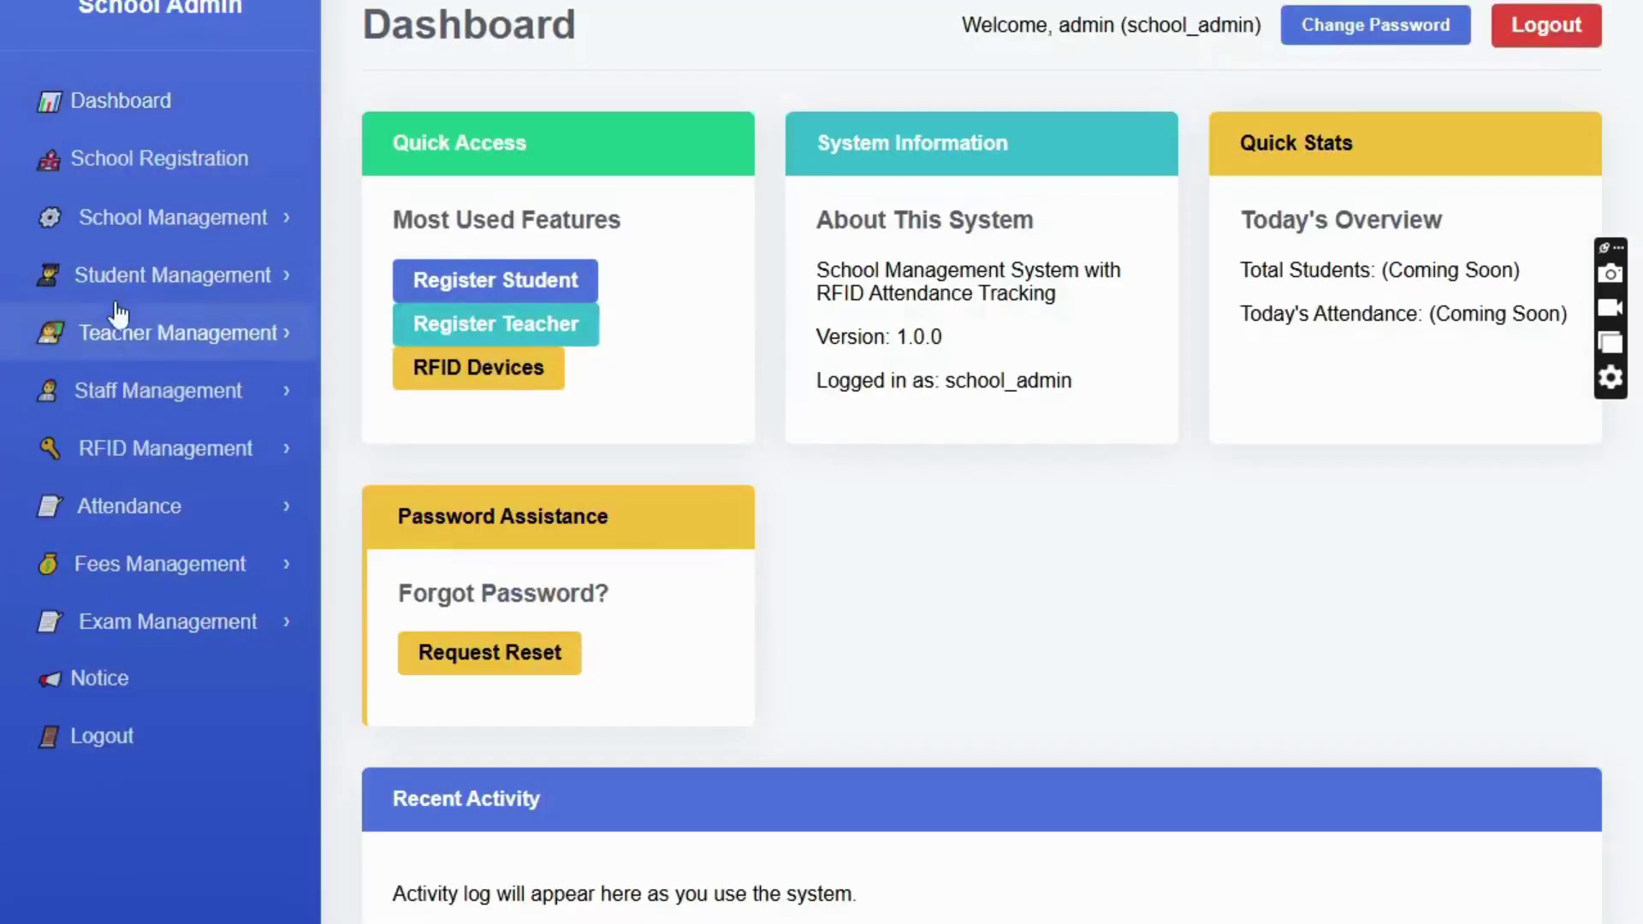
pyautogui.click(231, 332)
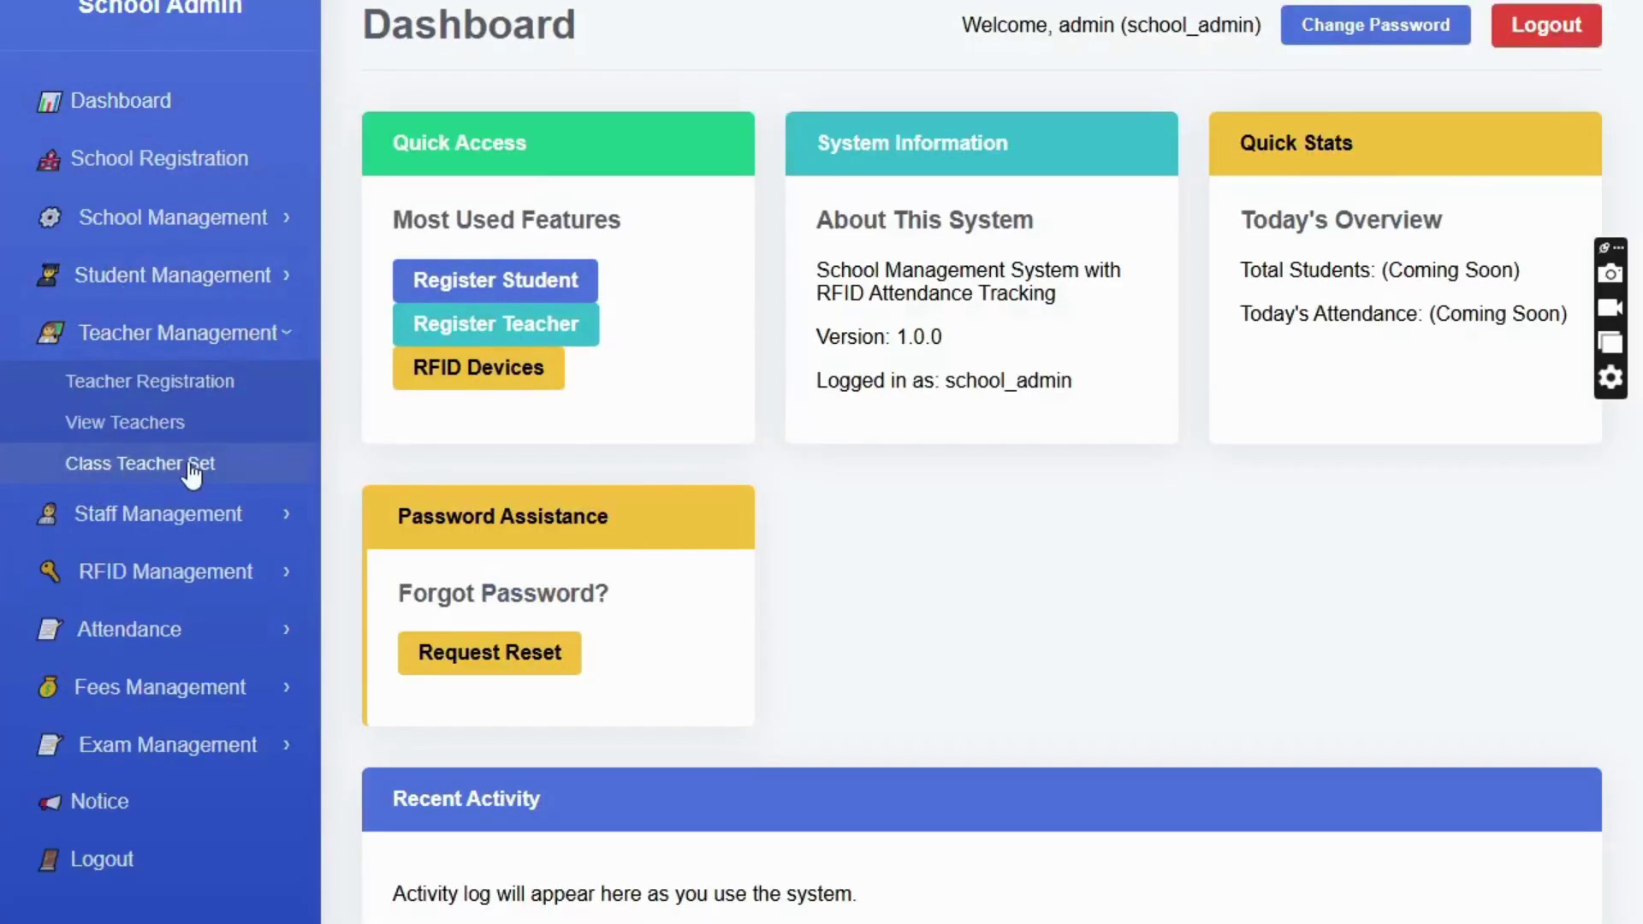
pyautogui.click(191, 467)
pyautogui.moveTo(139, 543); pyautogui.dragTo(1414, 546)
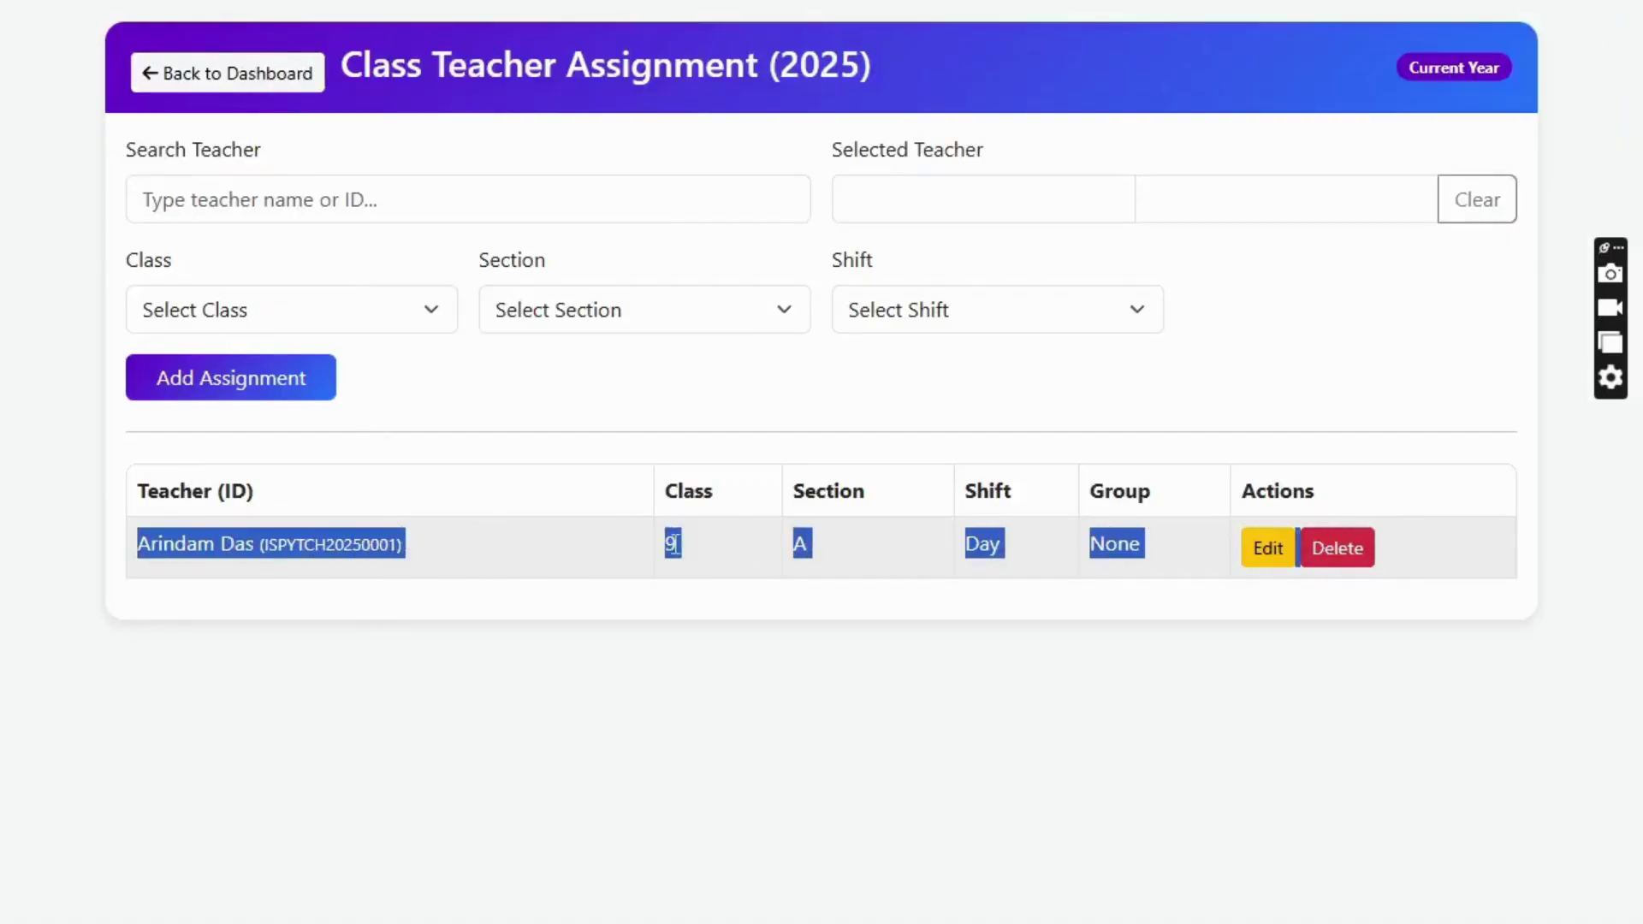
# - Select the assigned teacher's name and ID in the Class 9-A assignment row
pyautogui.click(800, 542)
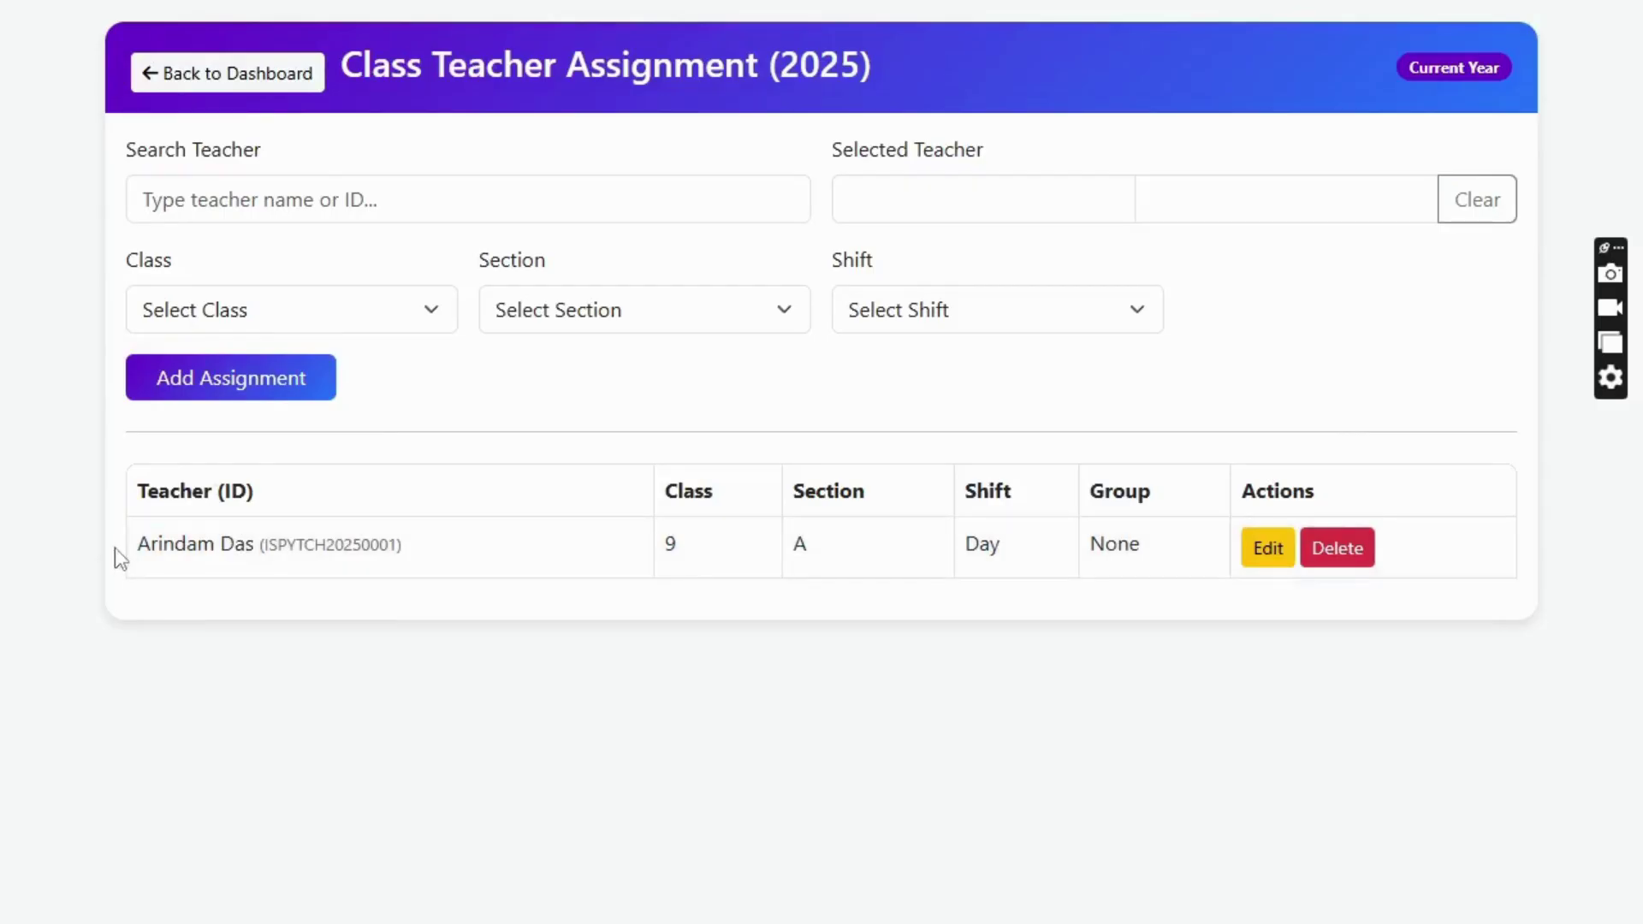
pyautogui.moveTo(138, 544); pyautogui.dragTo(404, 554)
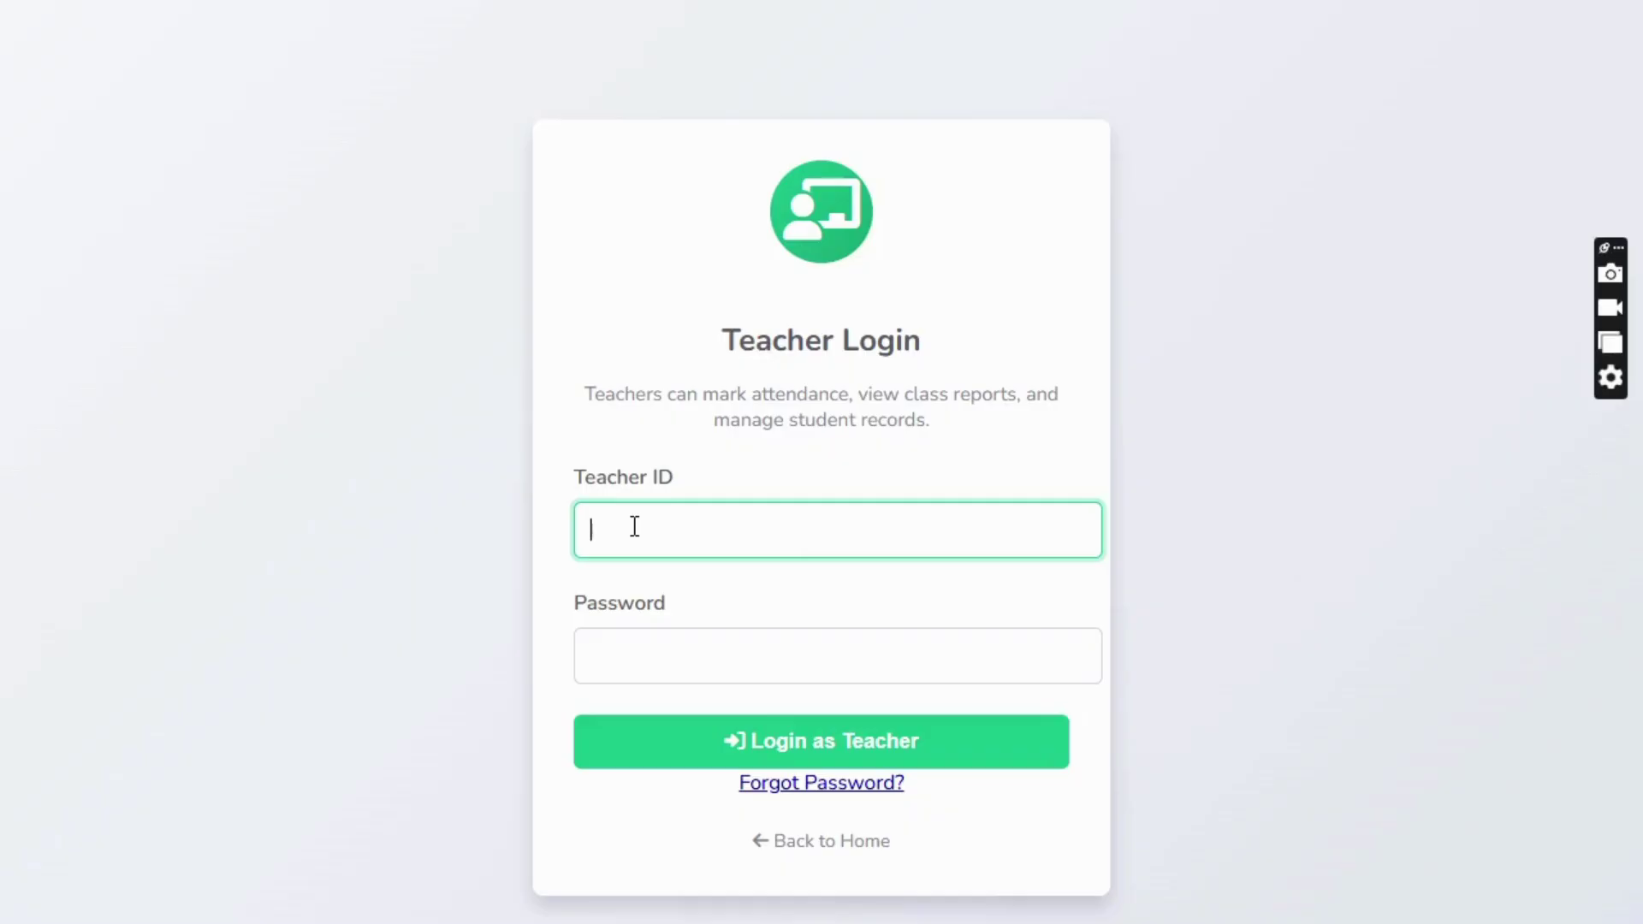
# - Sign in with the teacher ID and password to reach the Class 9-A Teacher Dashboard
pyautogui.write('ISPYTCH20250001')
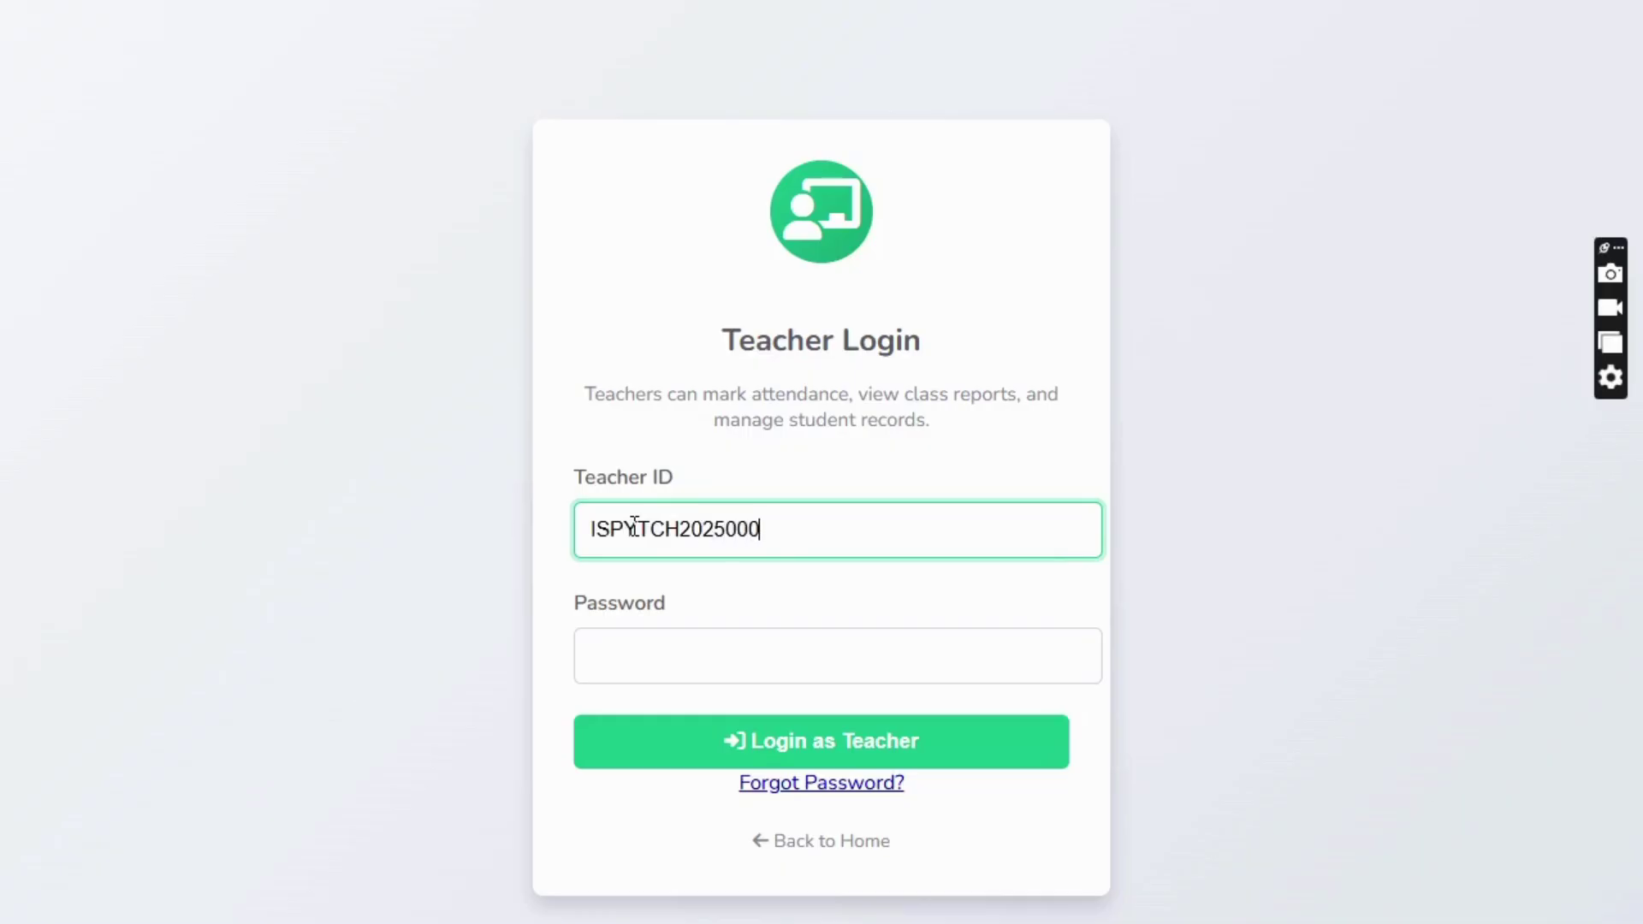
pyautogui.press('Tab')
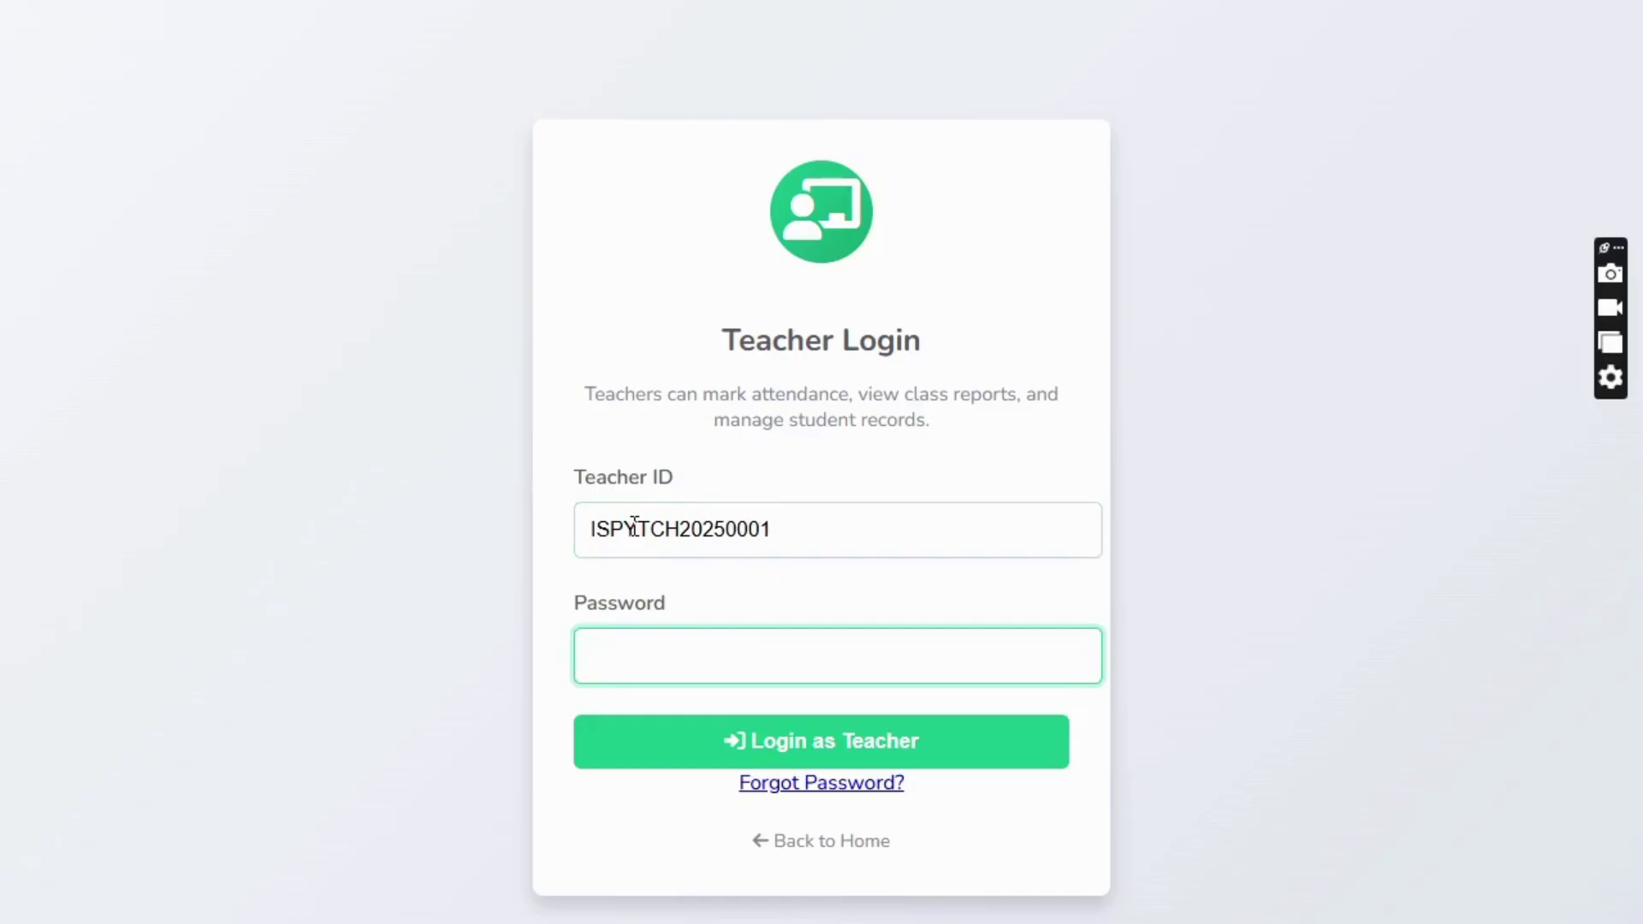
pyautogui.write('********')
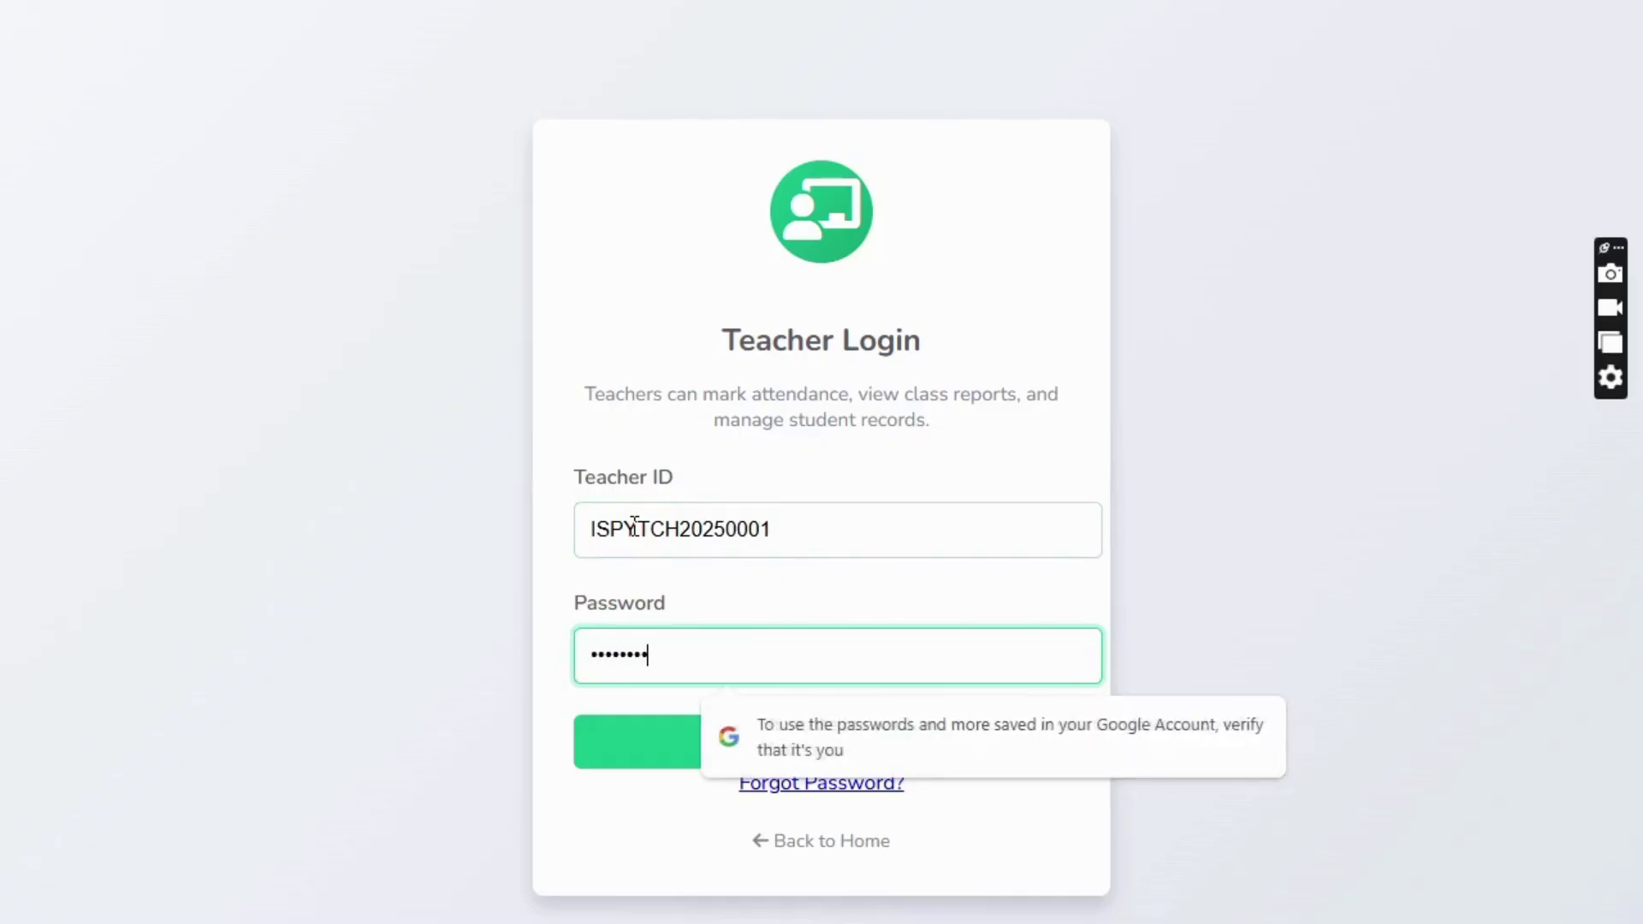
pyautogui.write('*')
pyautogui.click(630, 743)
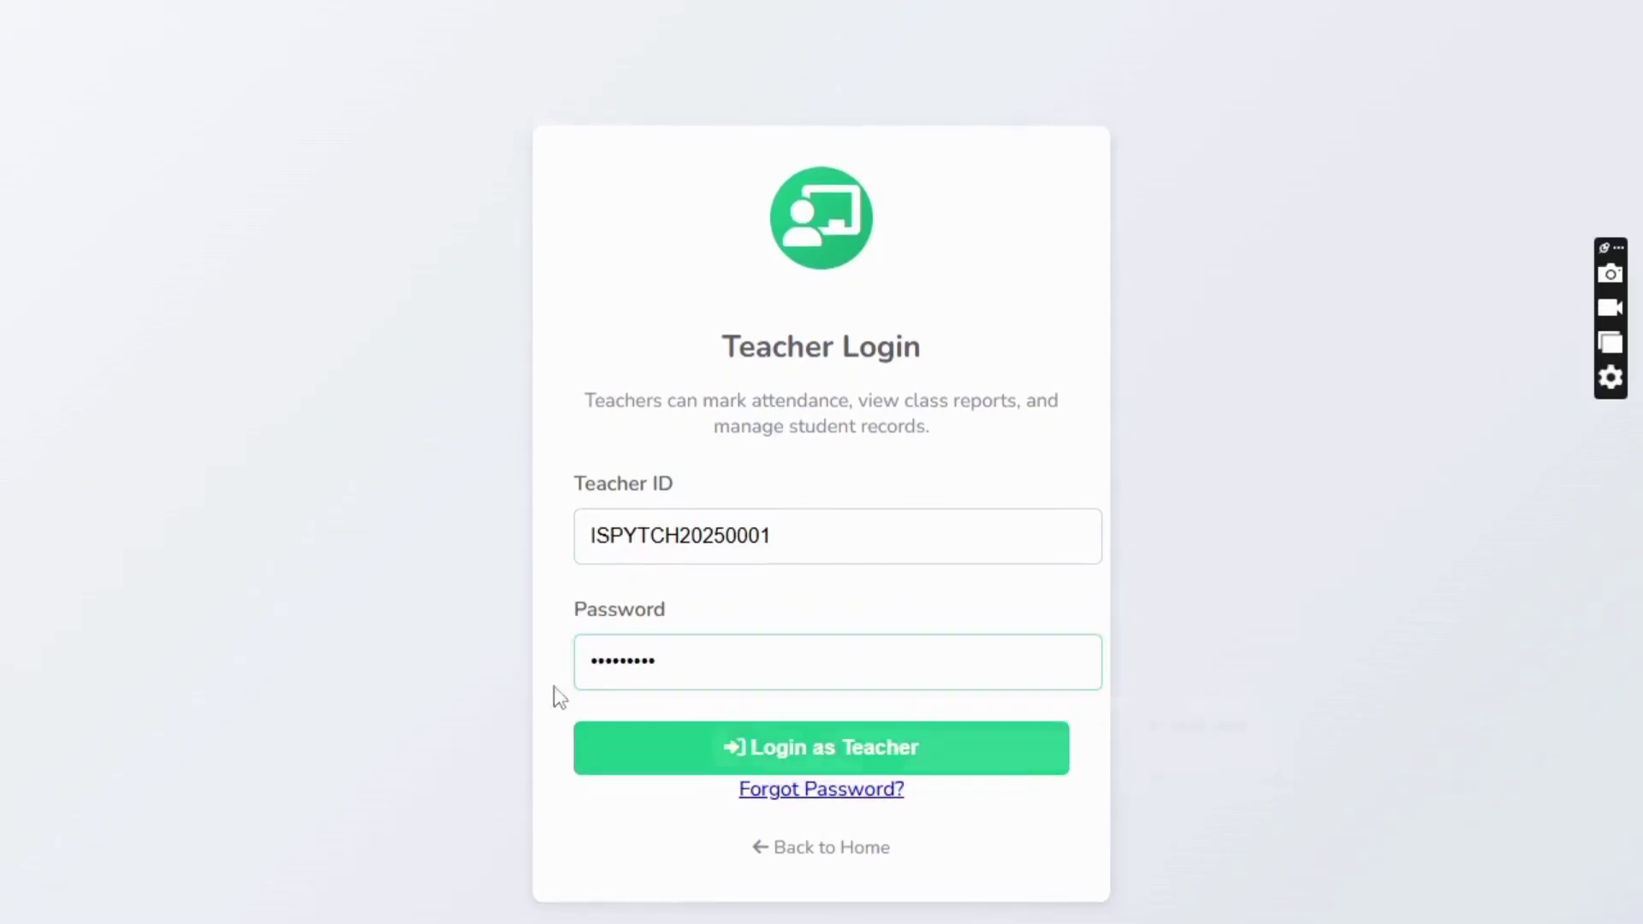
pyautogui.click(810, 753)
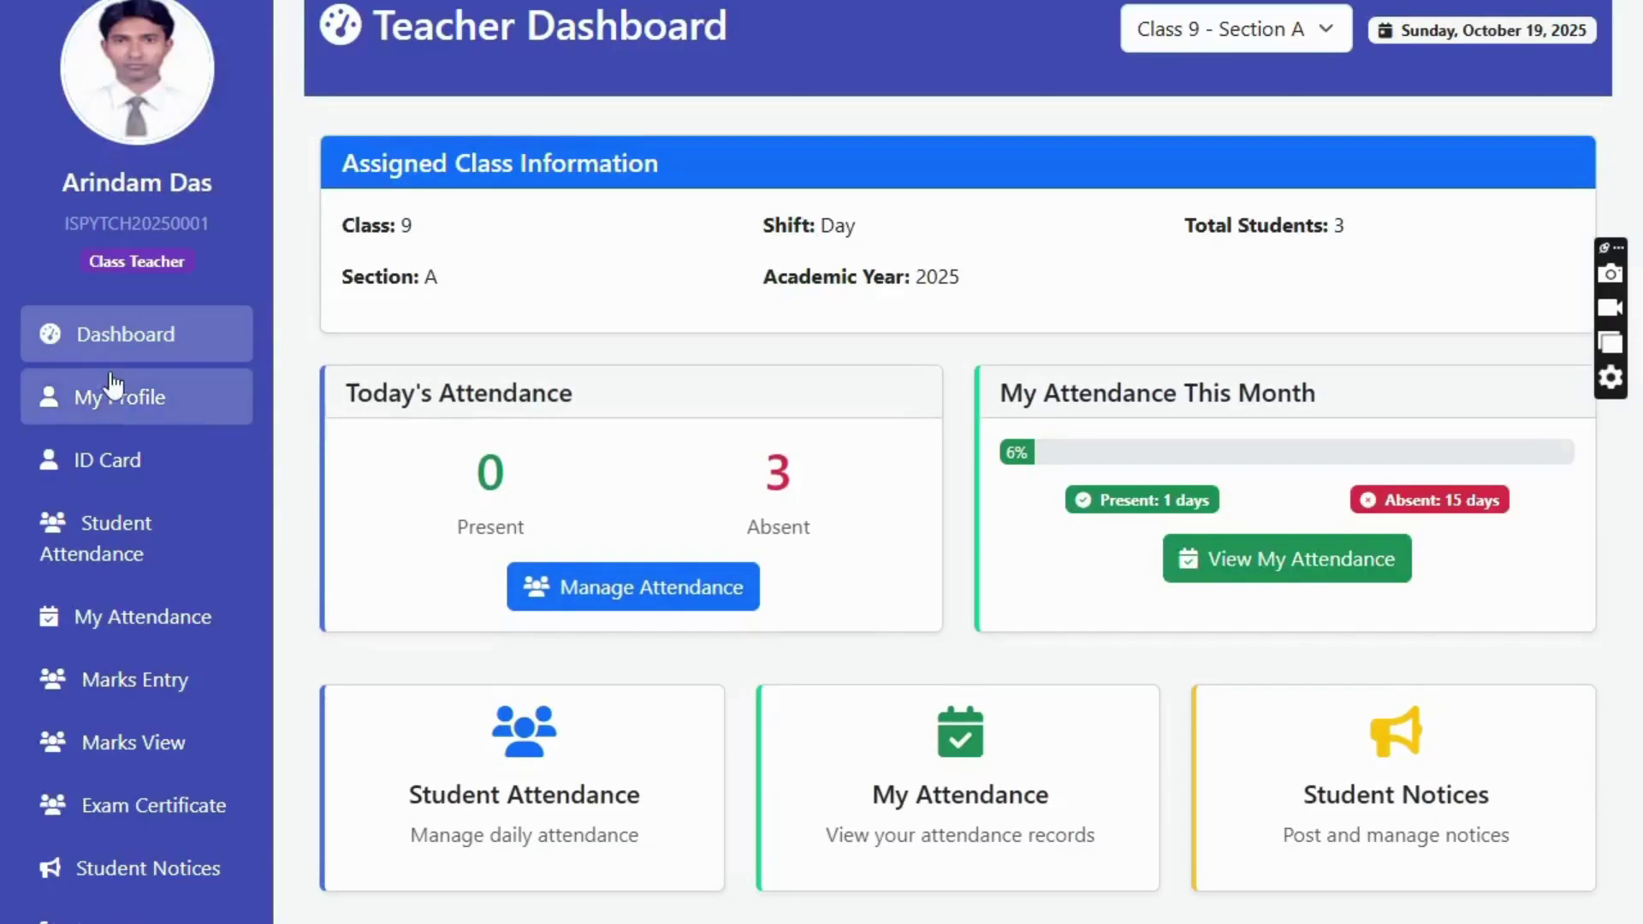
# - Glance at the teacher profile, then open ID Card and scroll to the three Class 9 (A) previews
pyautogui.click(150, 406)
pyautogui.scroll(-3, 955, 368)
pyautogui.scroll(3, 949, 363)
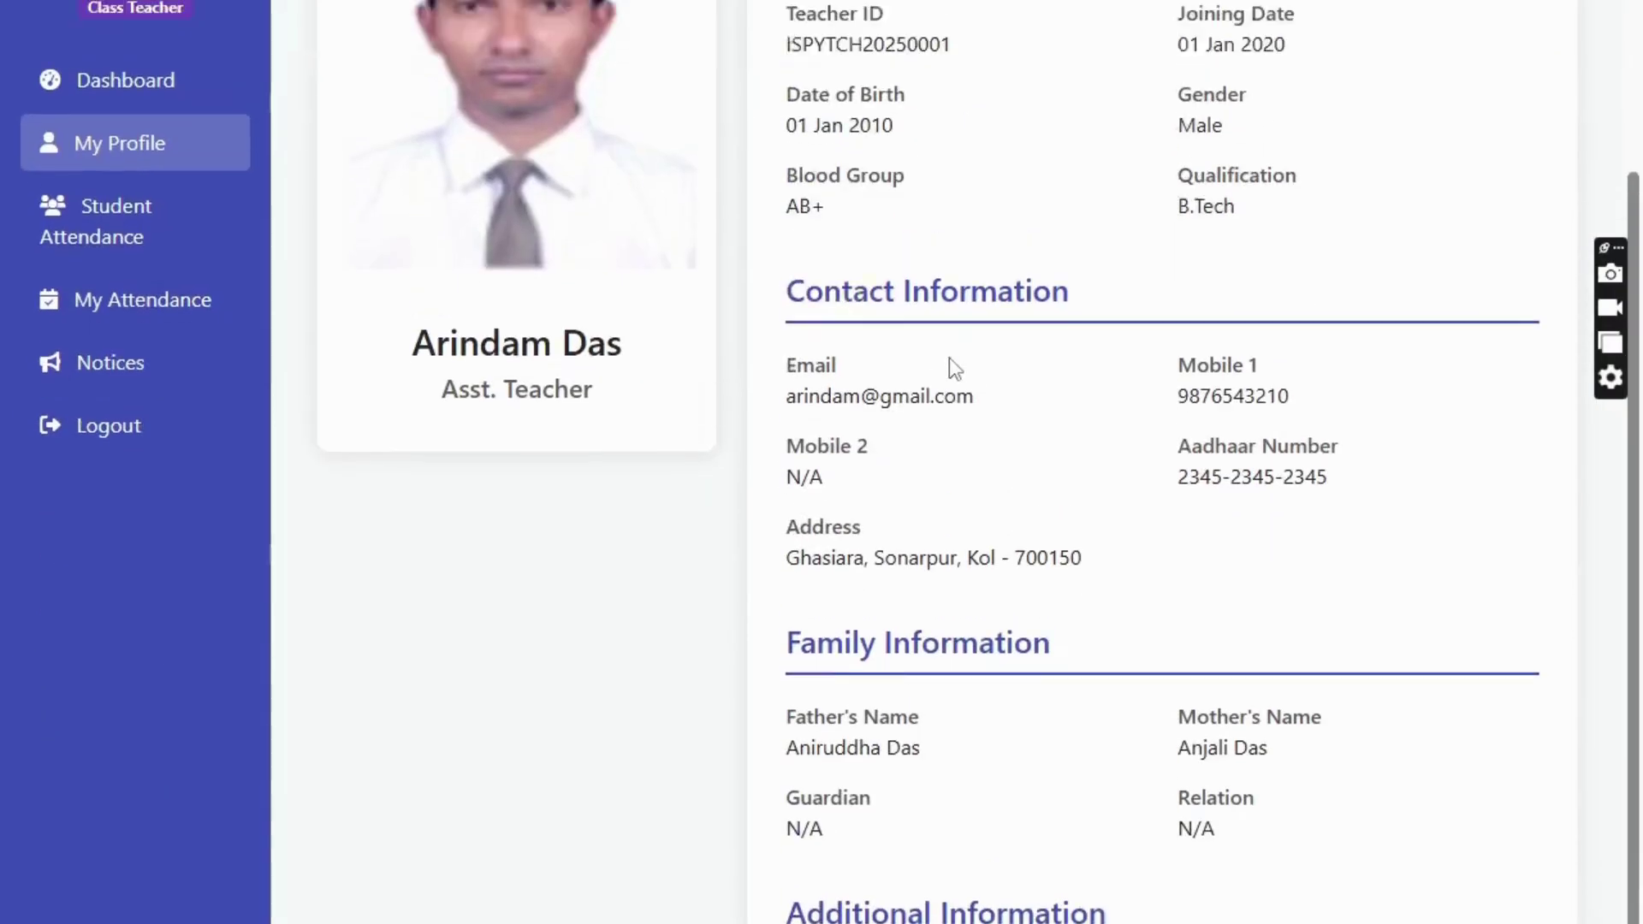
pyautogui.click(225, 343)
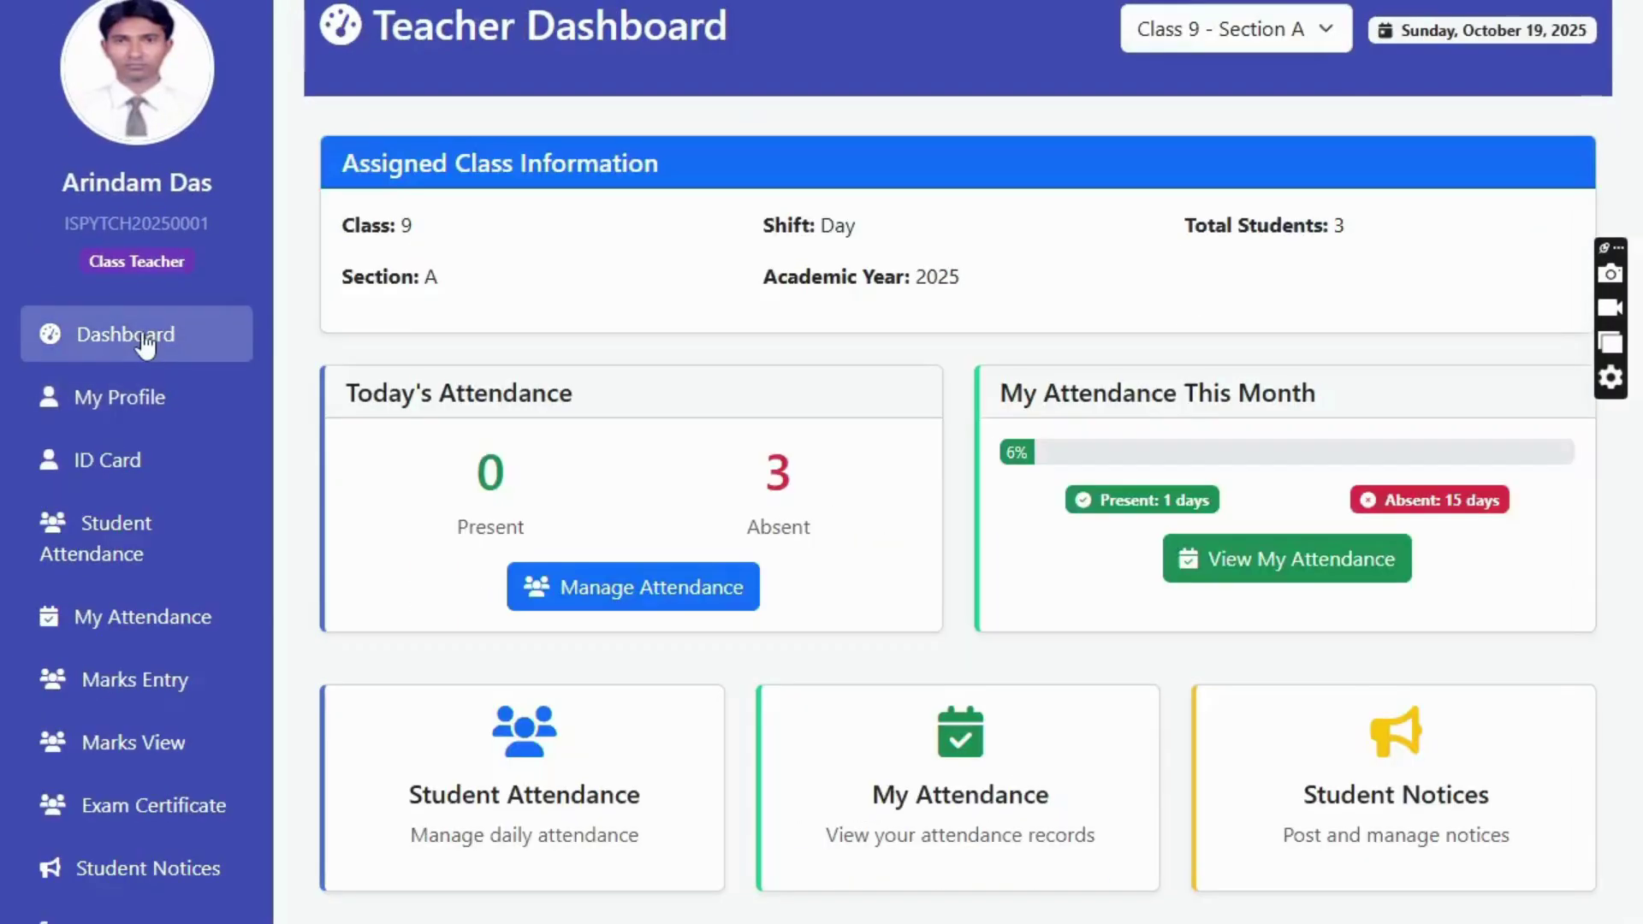
pyautogui.click(123, 468)
pyautogui.scroll(-4, 928, 459)
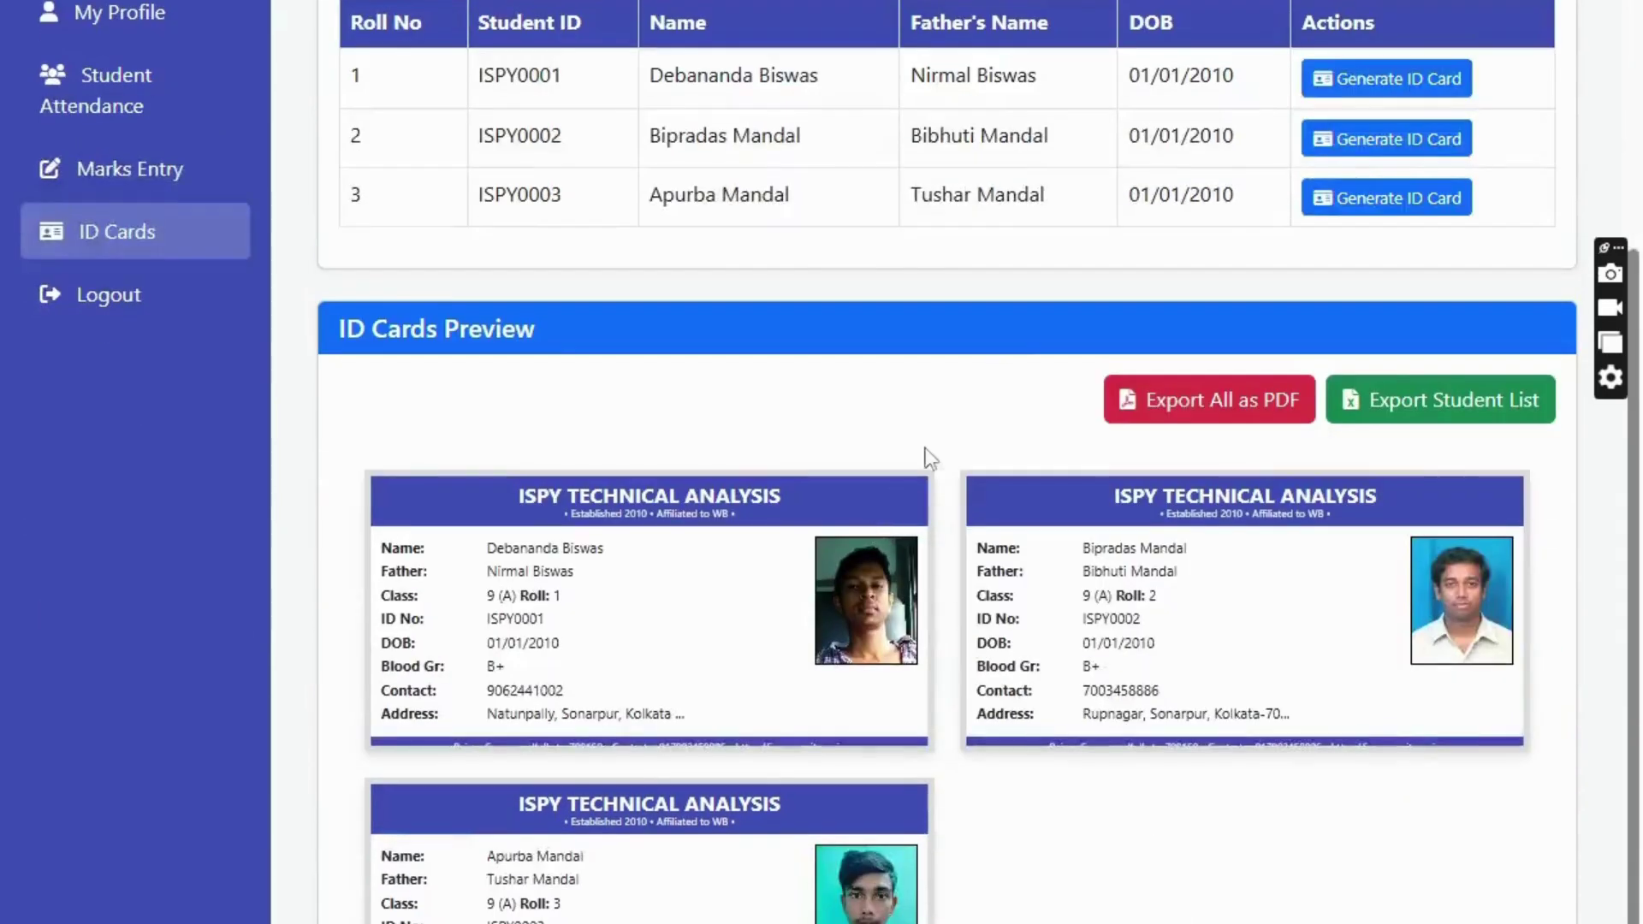
pyautogui.scroll(3, 929, 383)
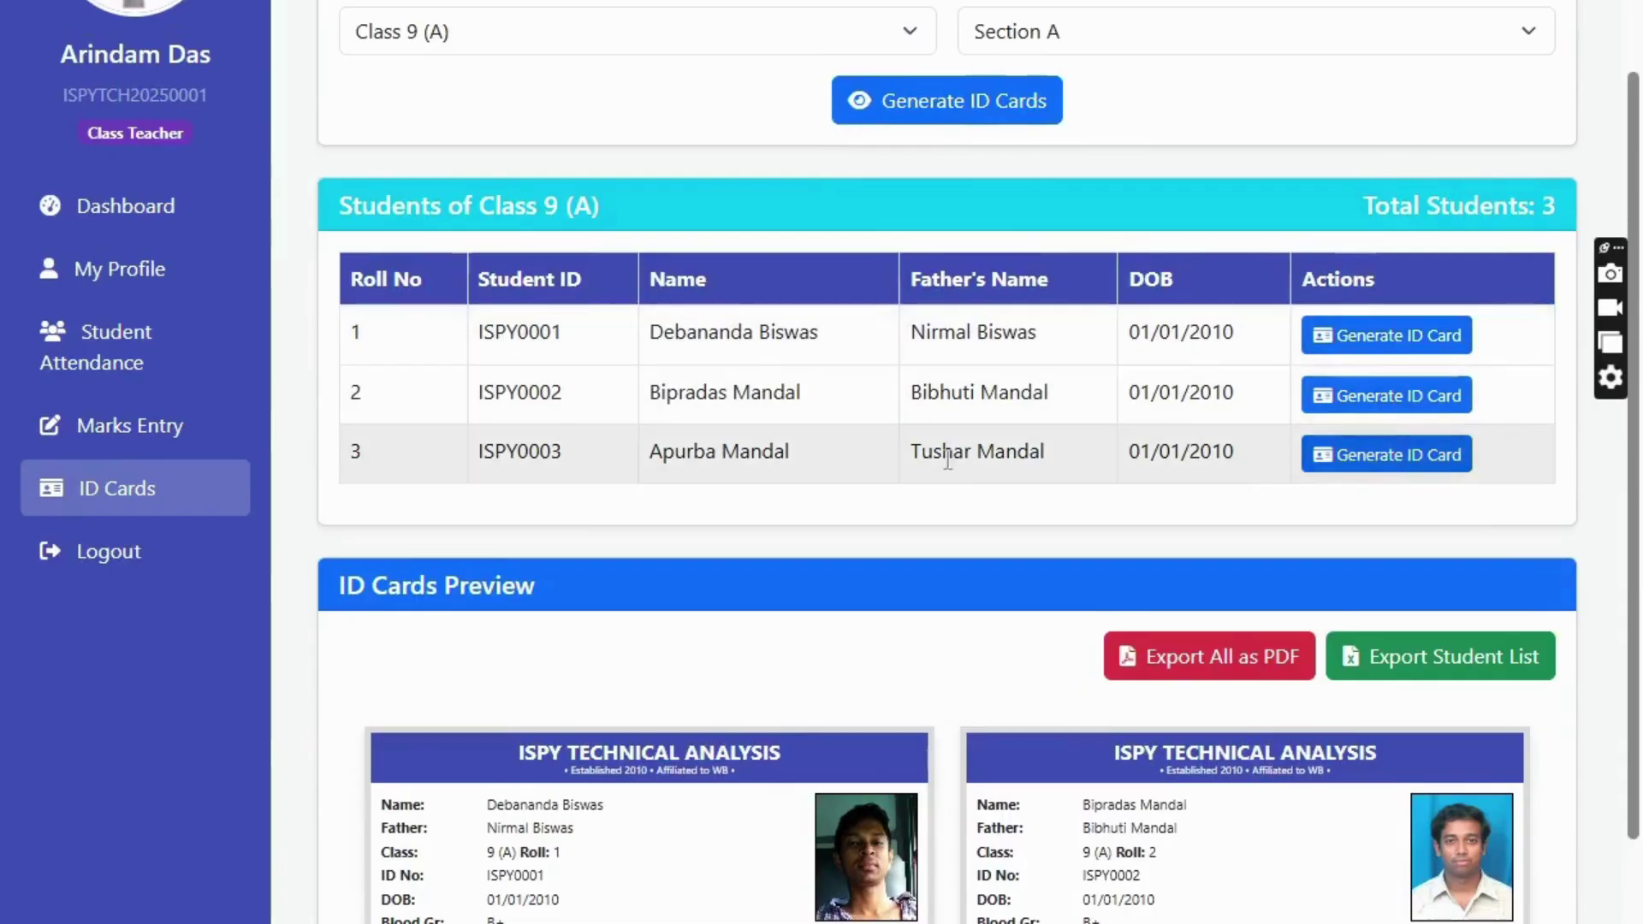
pyautogui.scroll(-3, 949, 460)
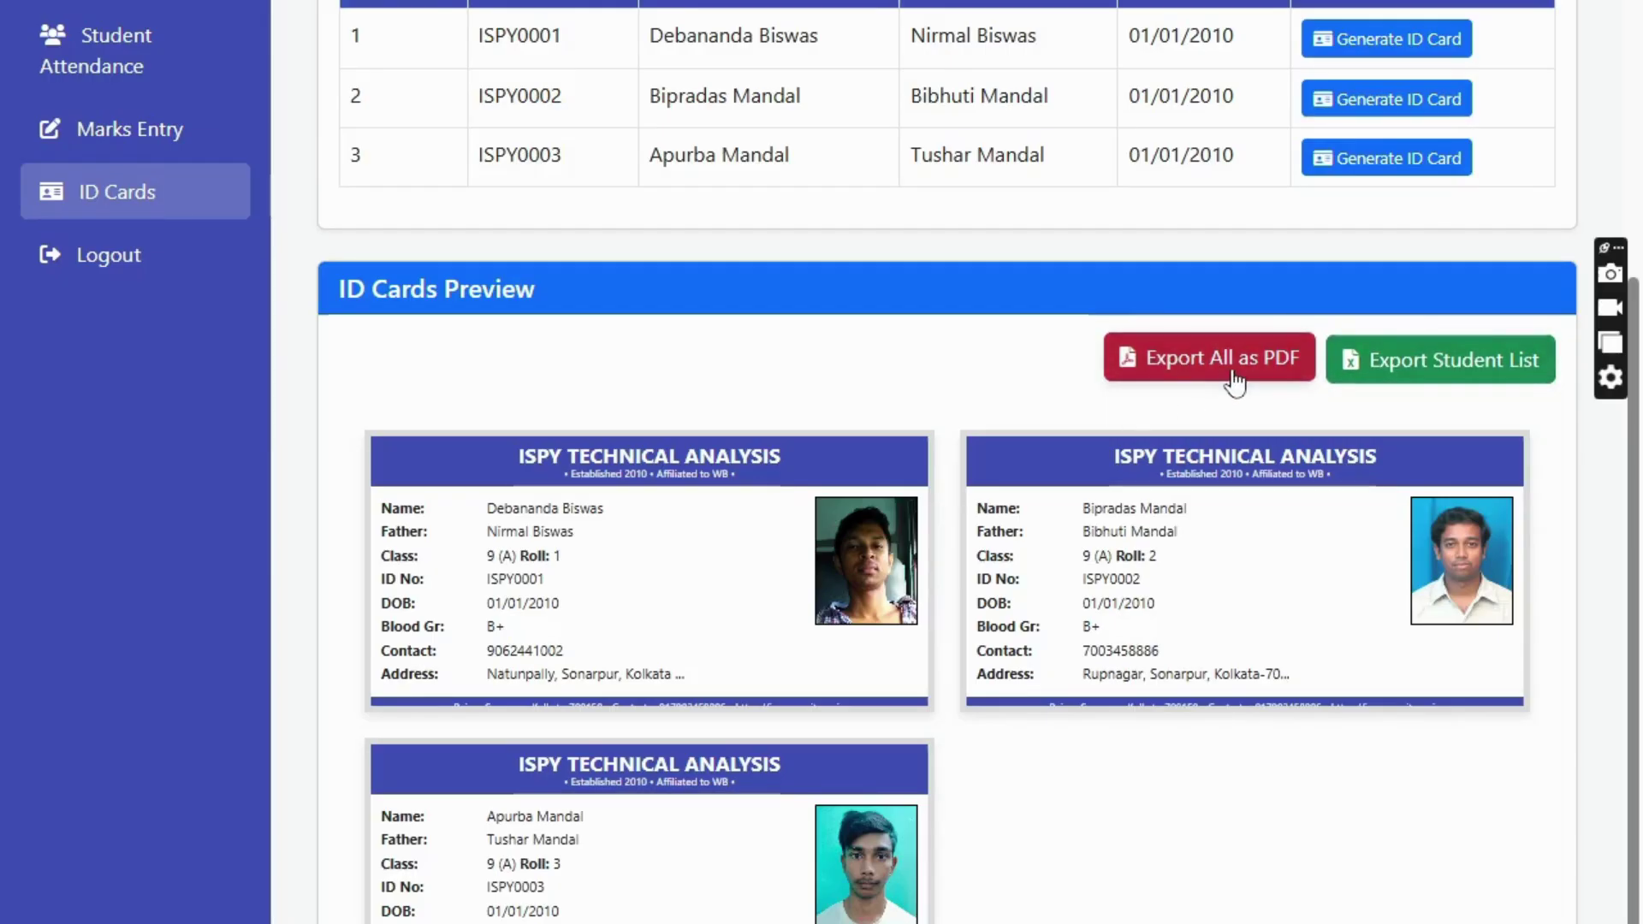
# - Export all ID cards as PDF and open ID_Cards_9_A_2025 from Downloads to inspect it
pyautogui.click(1235, 359)
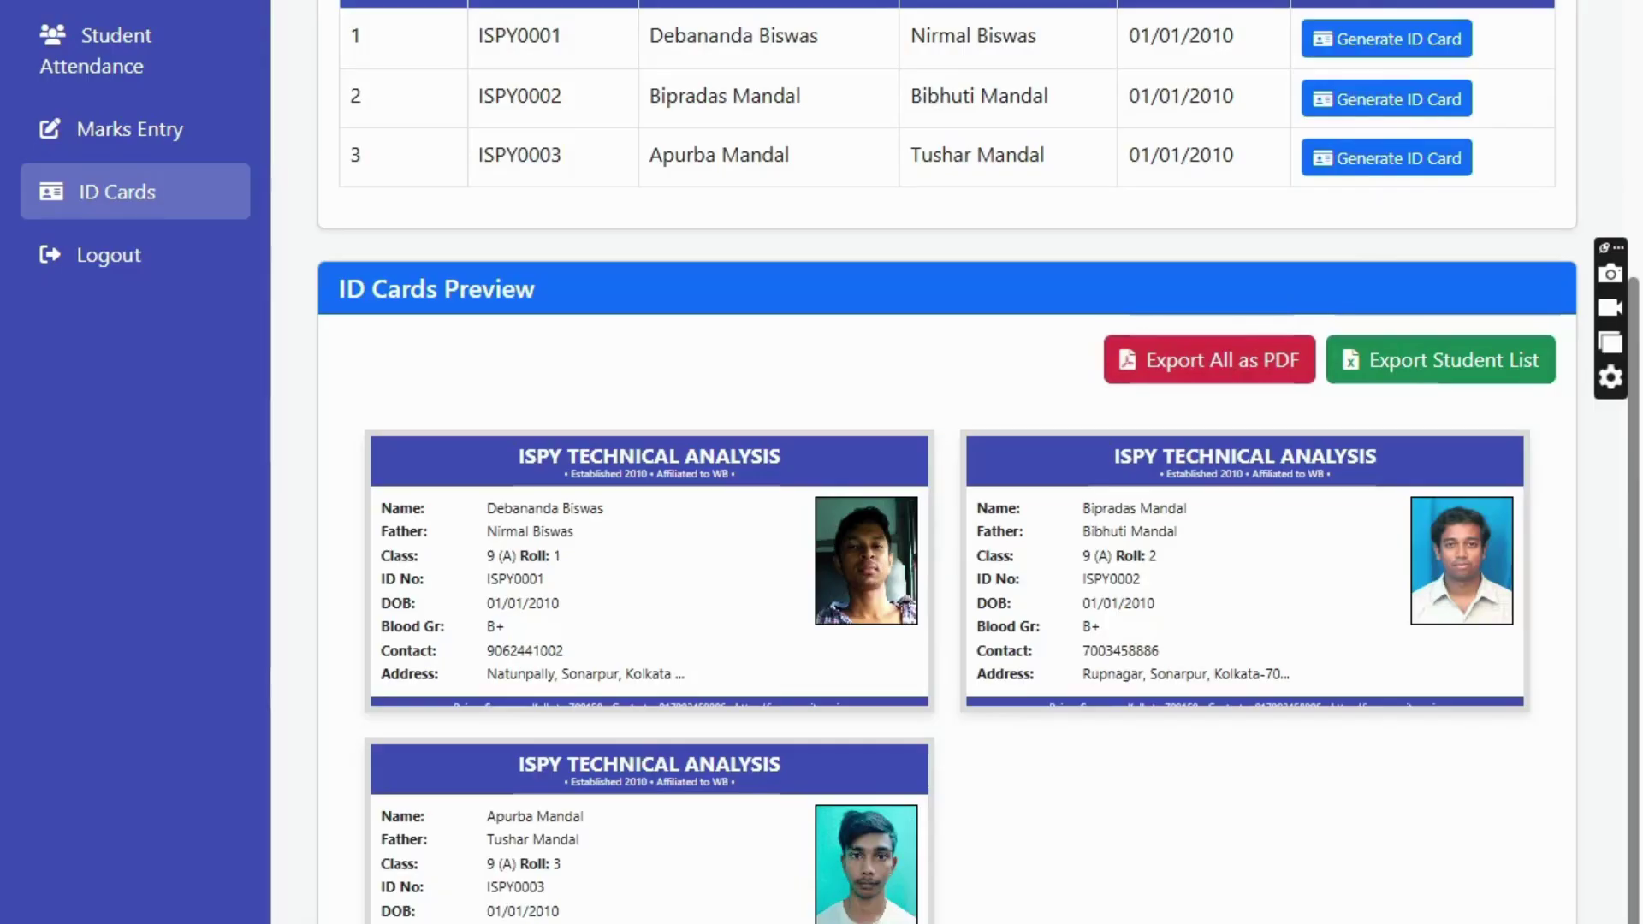
pyautogui.doubleClick(476, 191)
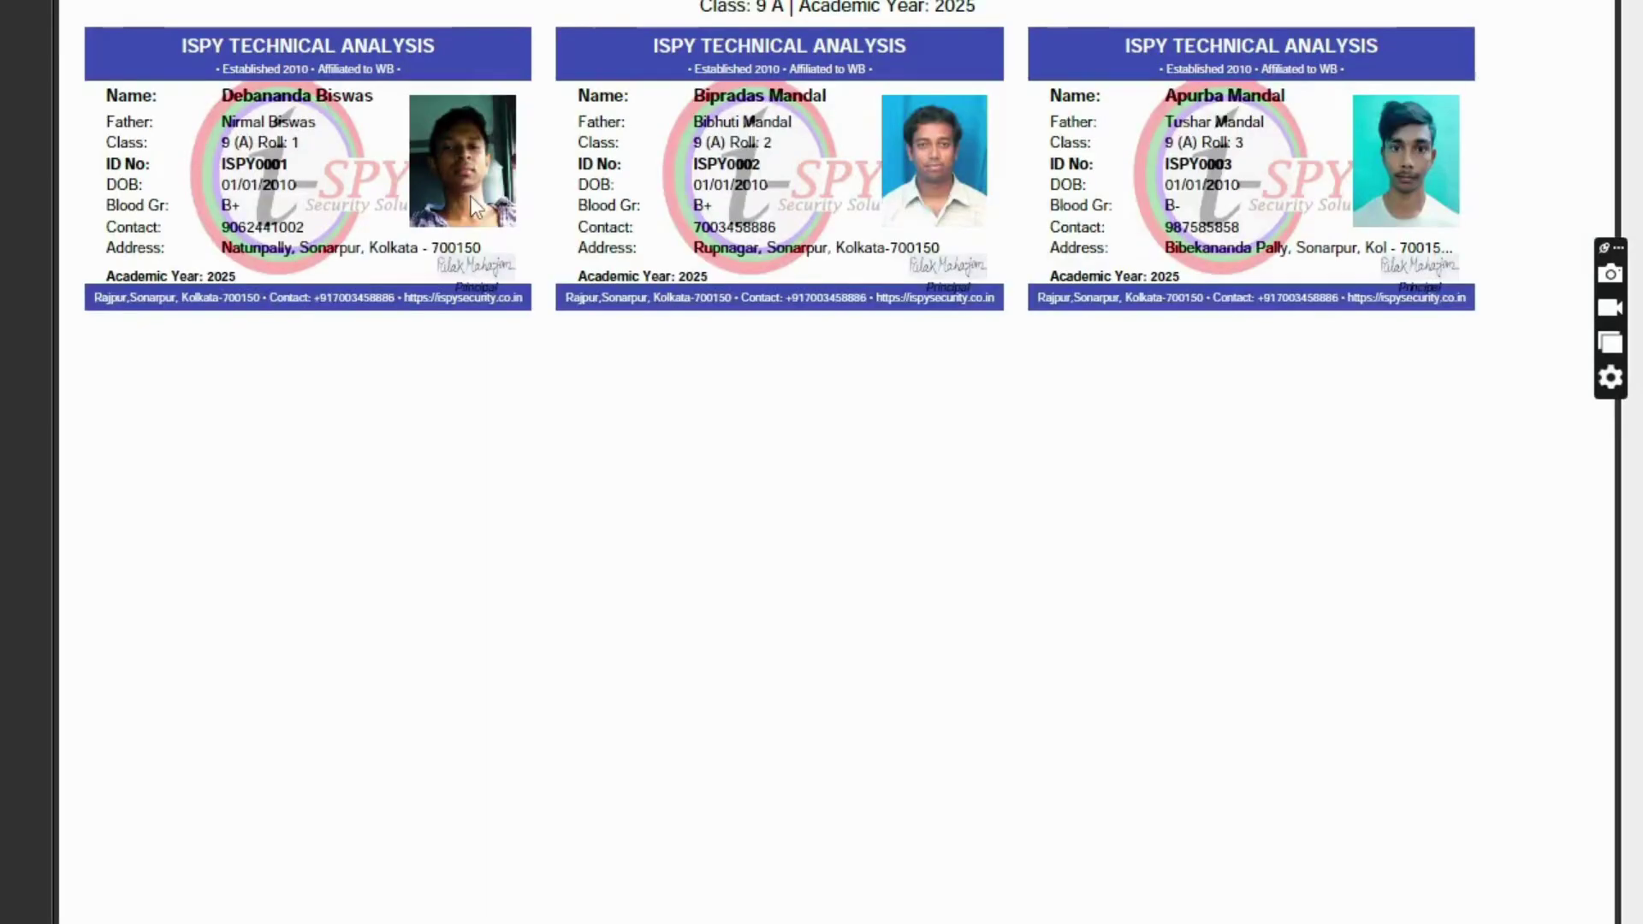
pyautogui.scroll(5, 817, 184)
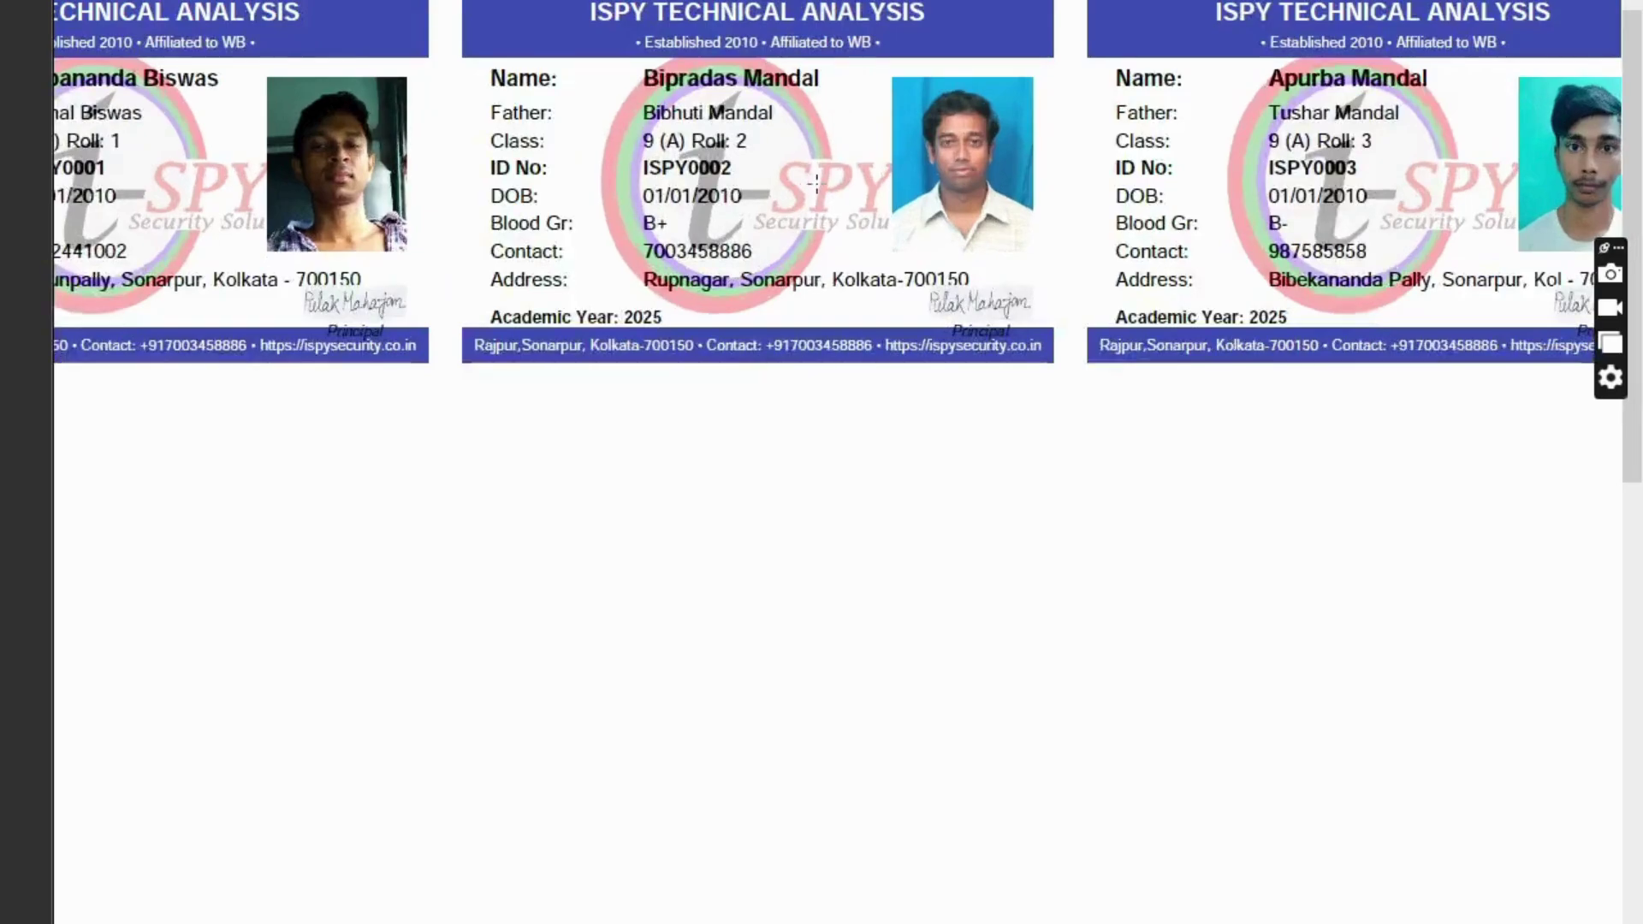
pyautogui.scroll(-5, 672, 242)
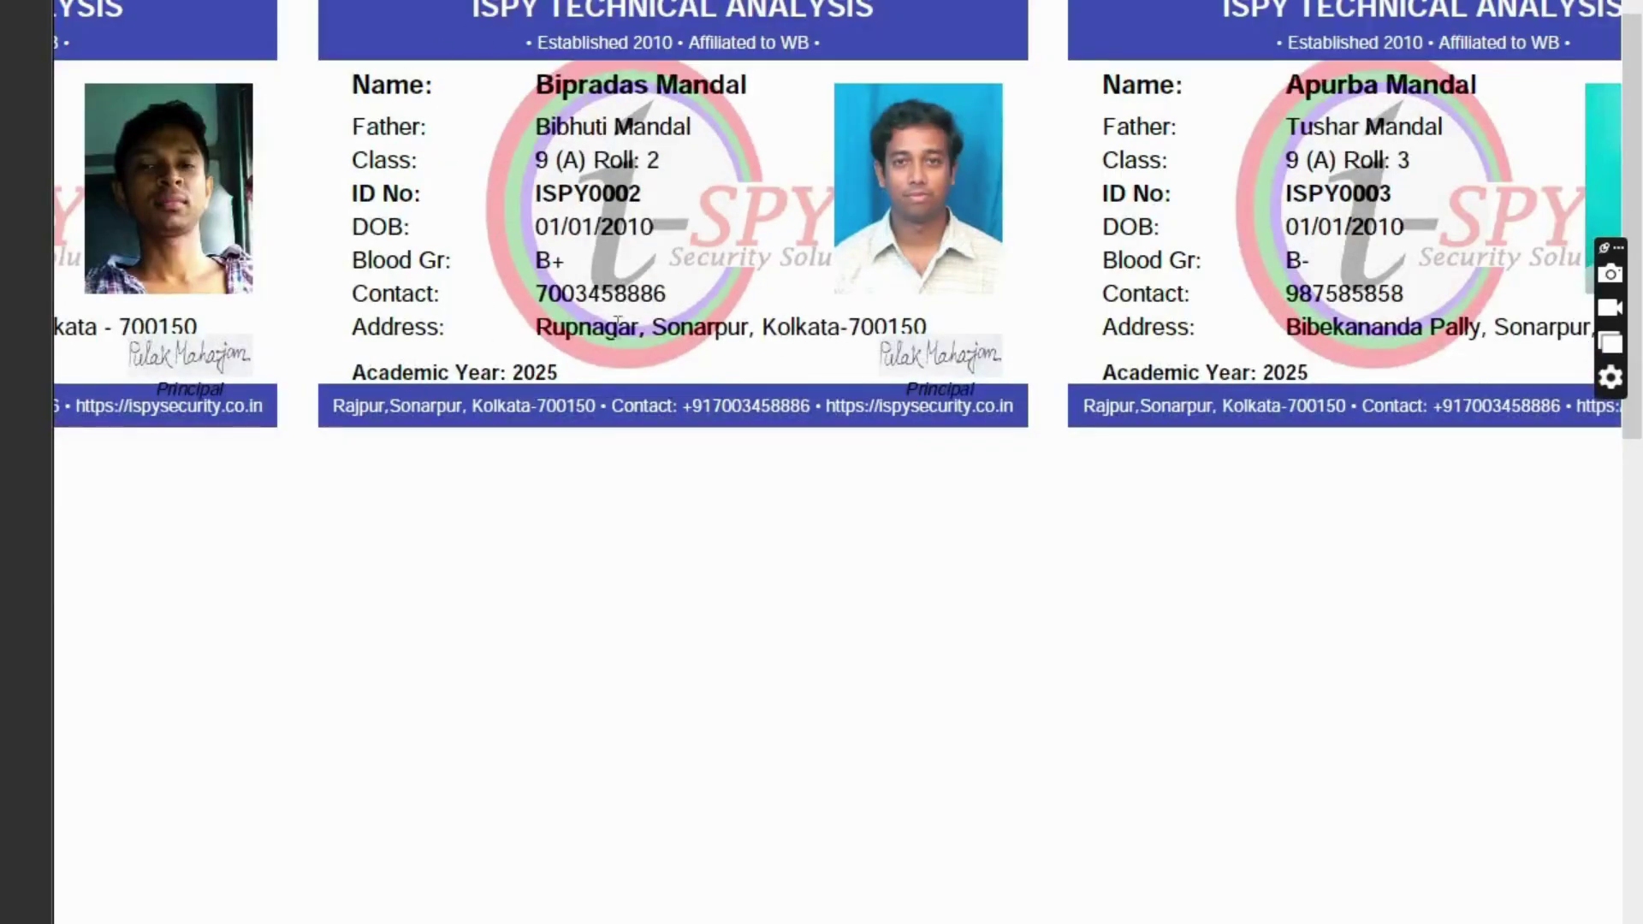
pyautogui.scroll(-3, 720, 300)
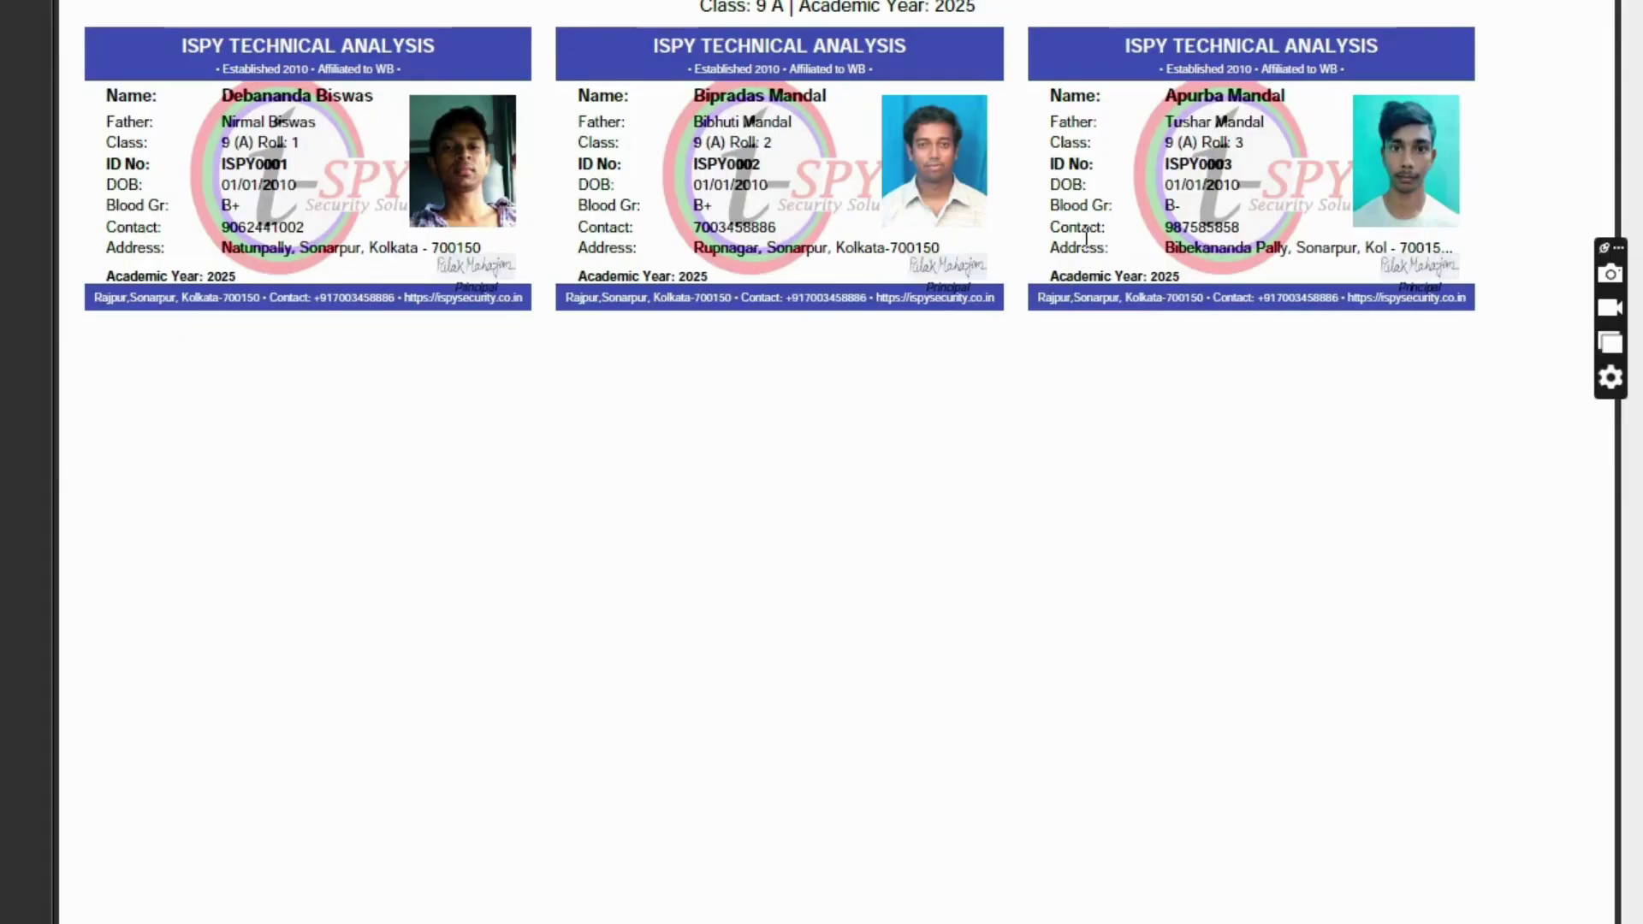
# - Close the PDF and Downloads folder to return to the ID Cards page
pyautogui.click(1614, 2)
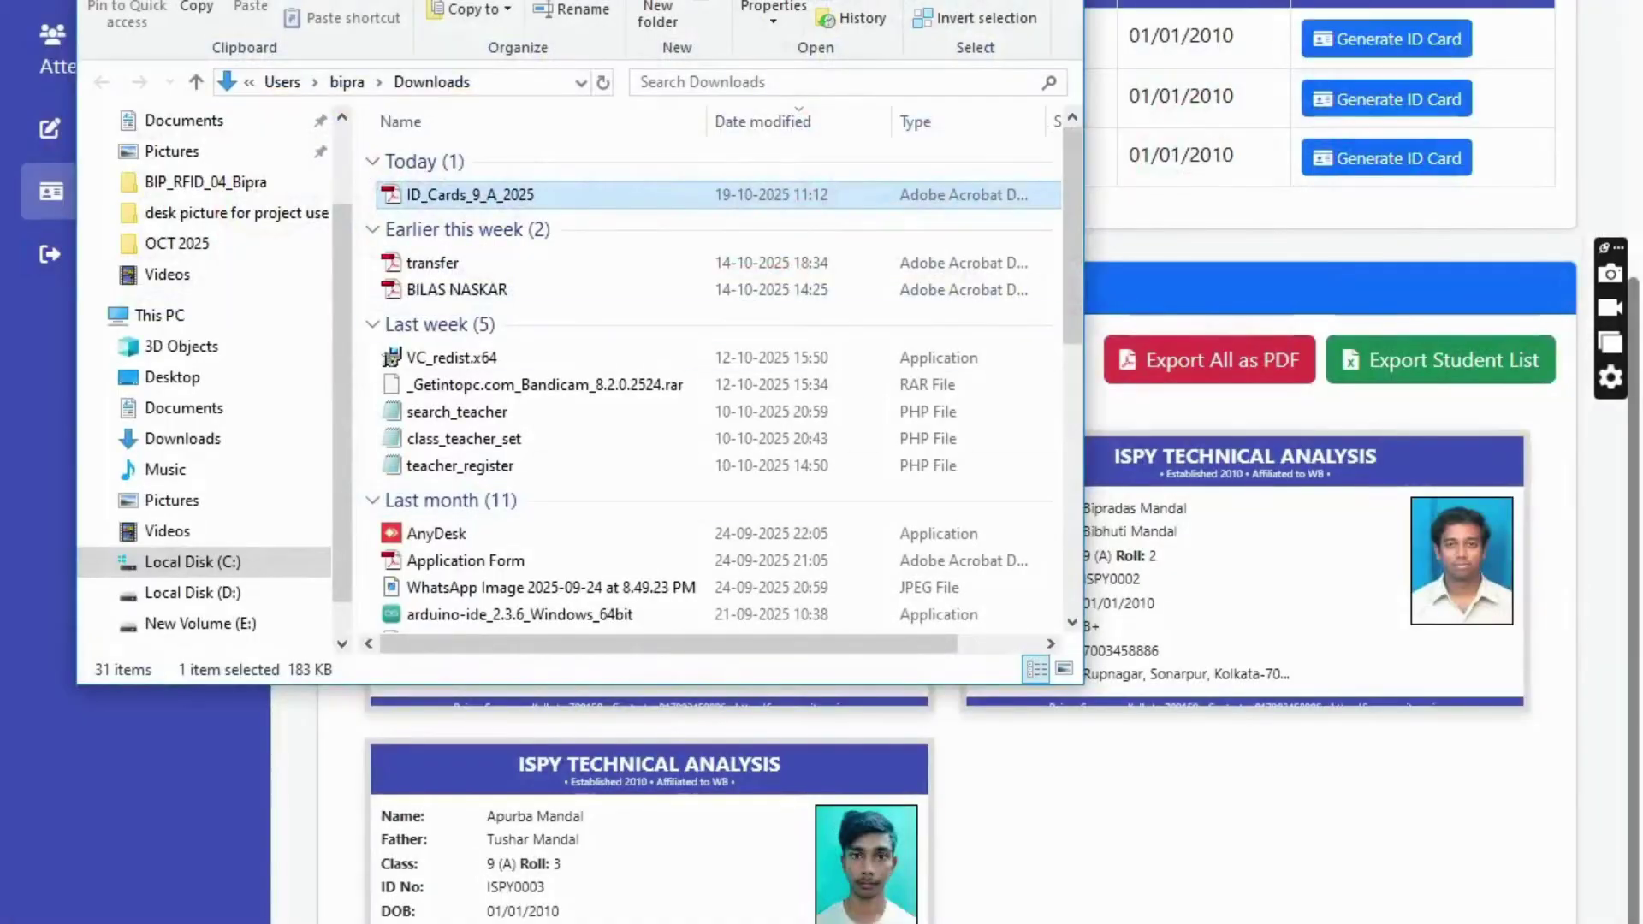
pyautogui.click(1056, 2)
pyautogui.scroll(3, 568, 279)
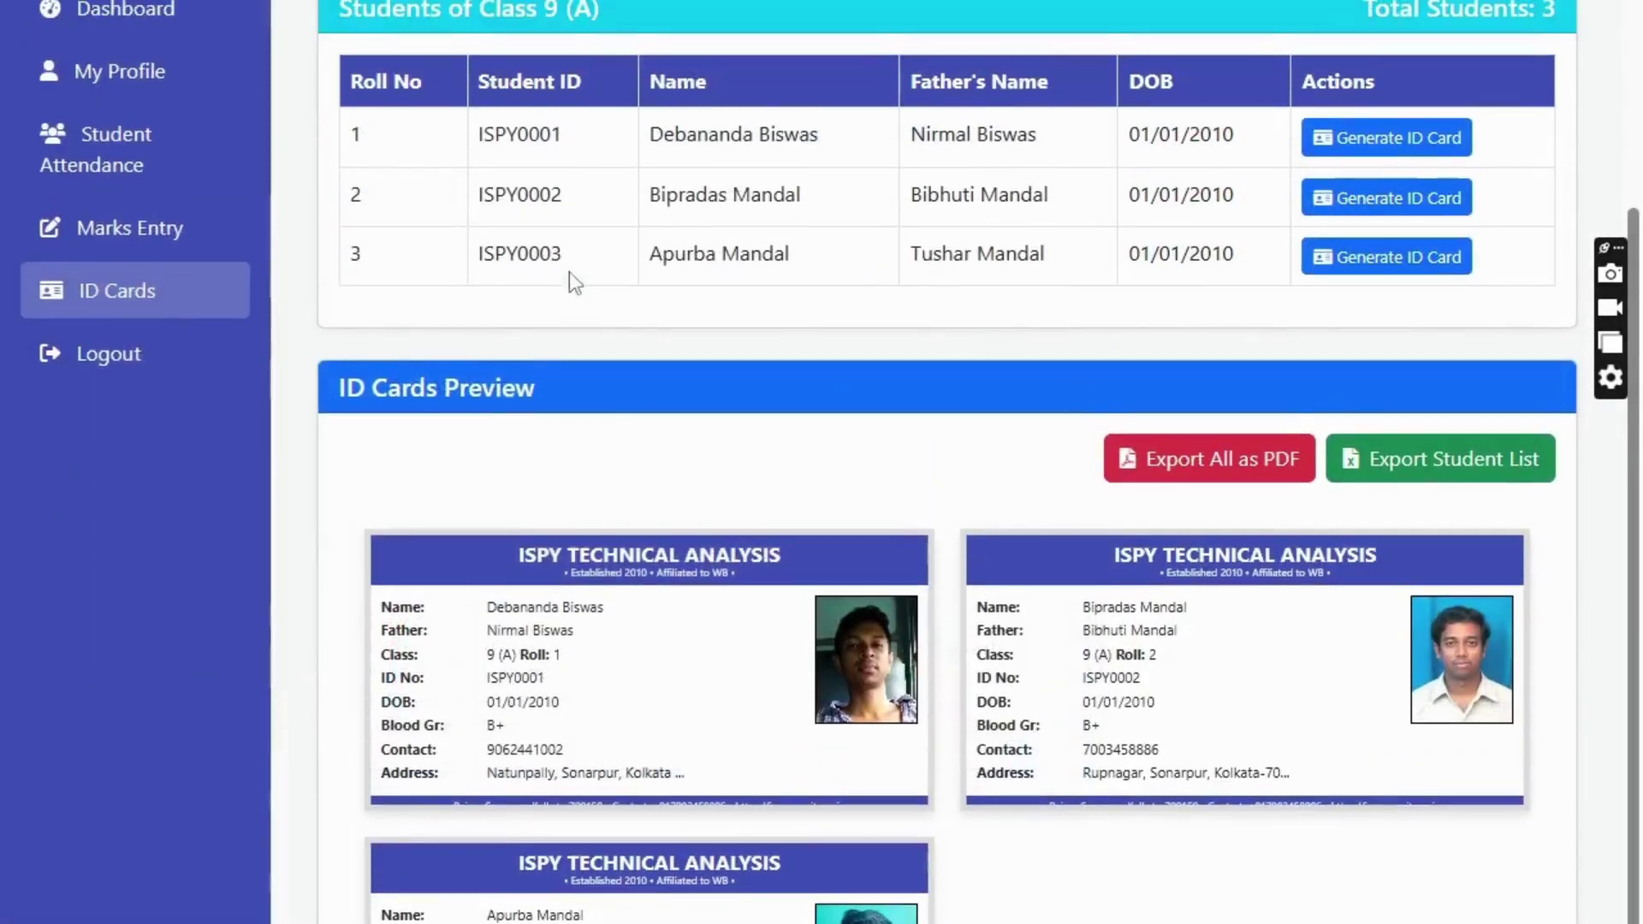
# - Open My Attendance for October 2025 and check the Saturday 18 present entry
pyautogui.click(162, 176)
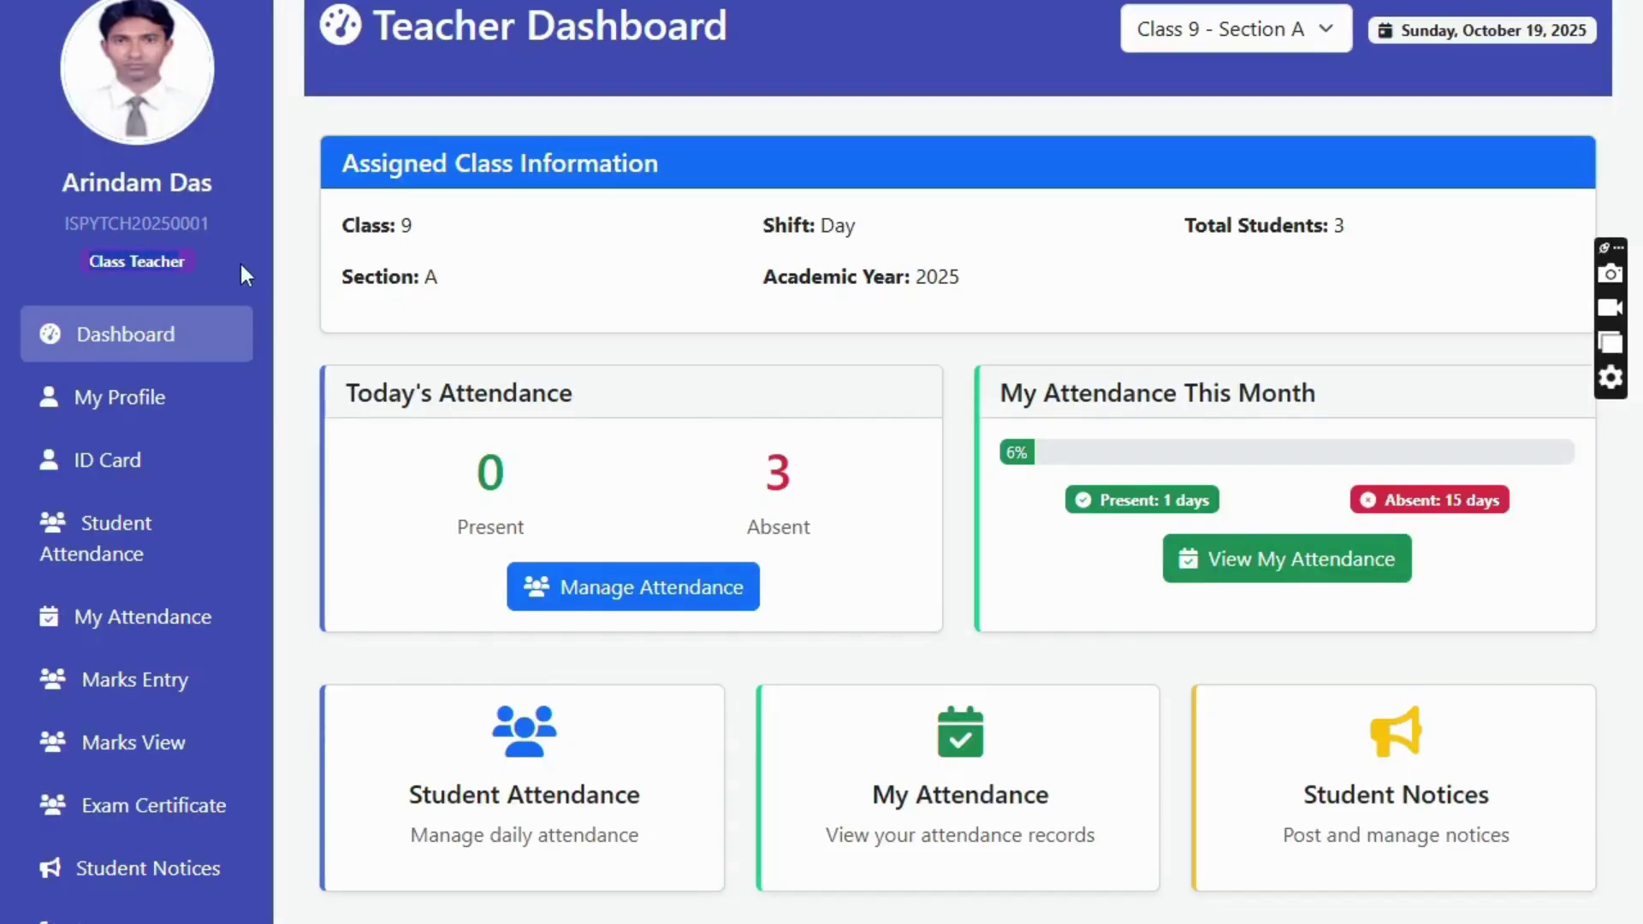
pyautogui.click(149, 618)
pyautogui.scroll(-5, 865, 358)
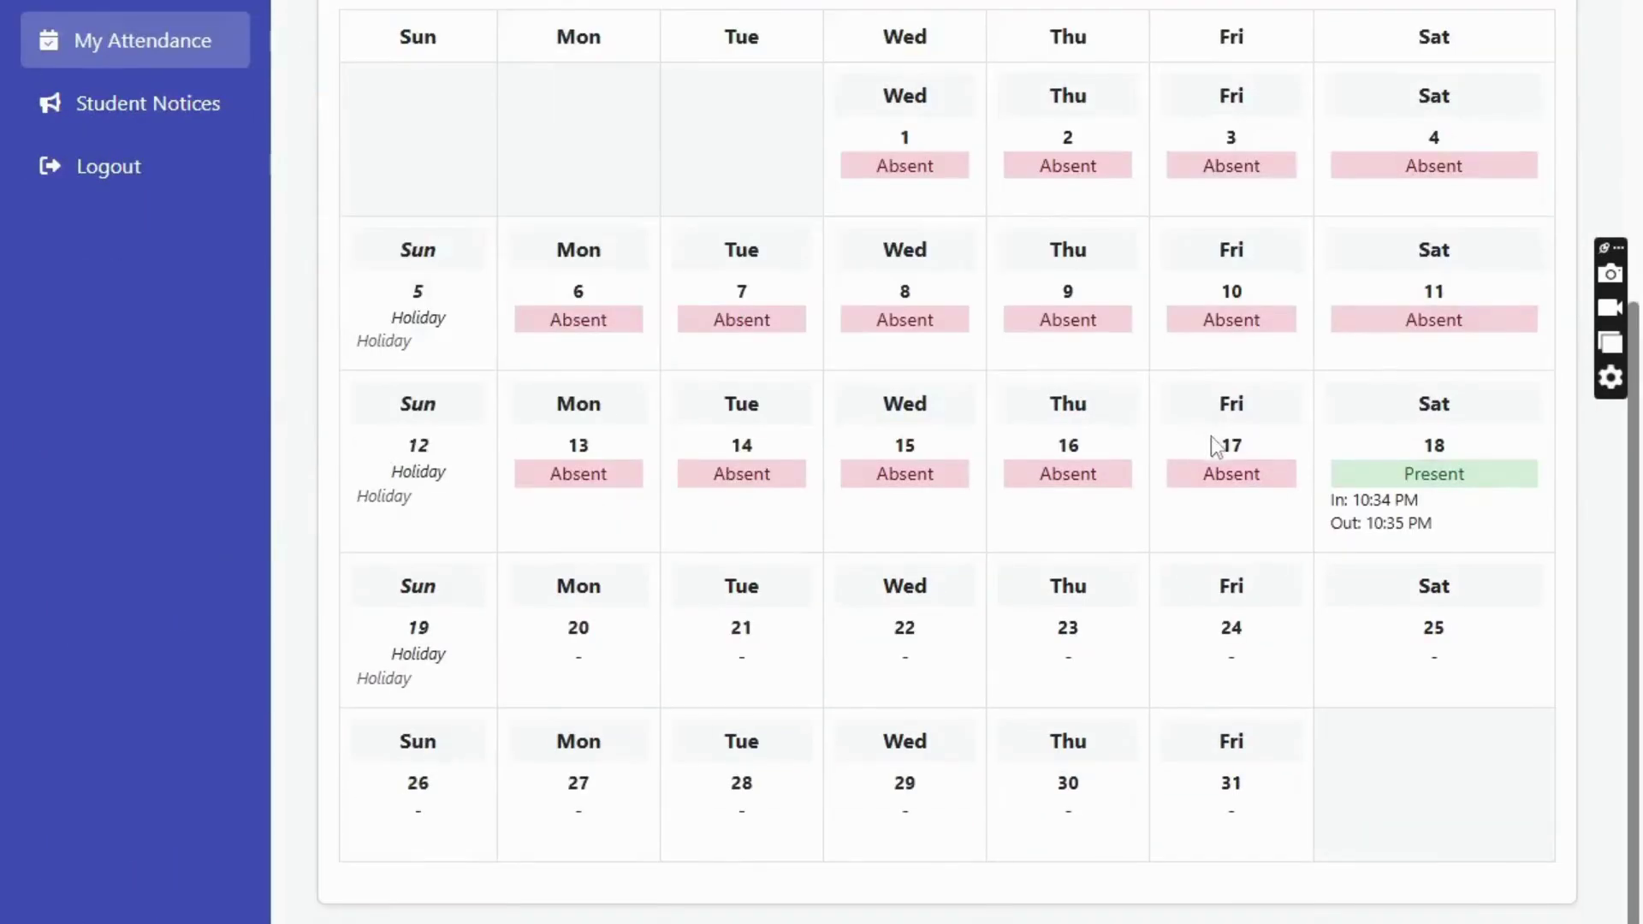
pyautogui.moveTo(1483, 409); pyautogui.dragTo(1486, 536)
pyautogui.click(1384, 510)
# - Review the remaining October calendar days, then go back to the Teacher Dashboard
pyautogui.scroll(-1, 389, 569)
pyautogui.moveTo(425, 587); pyautogui.dragTo(337, 576)
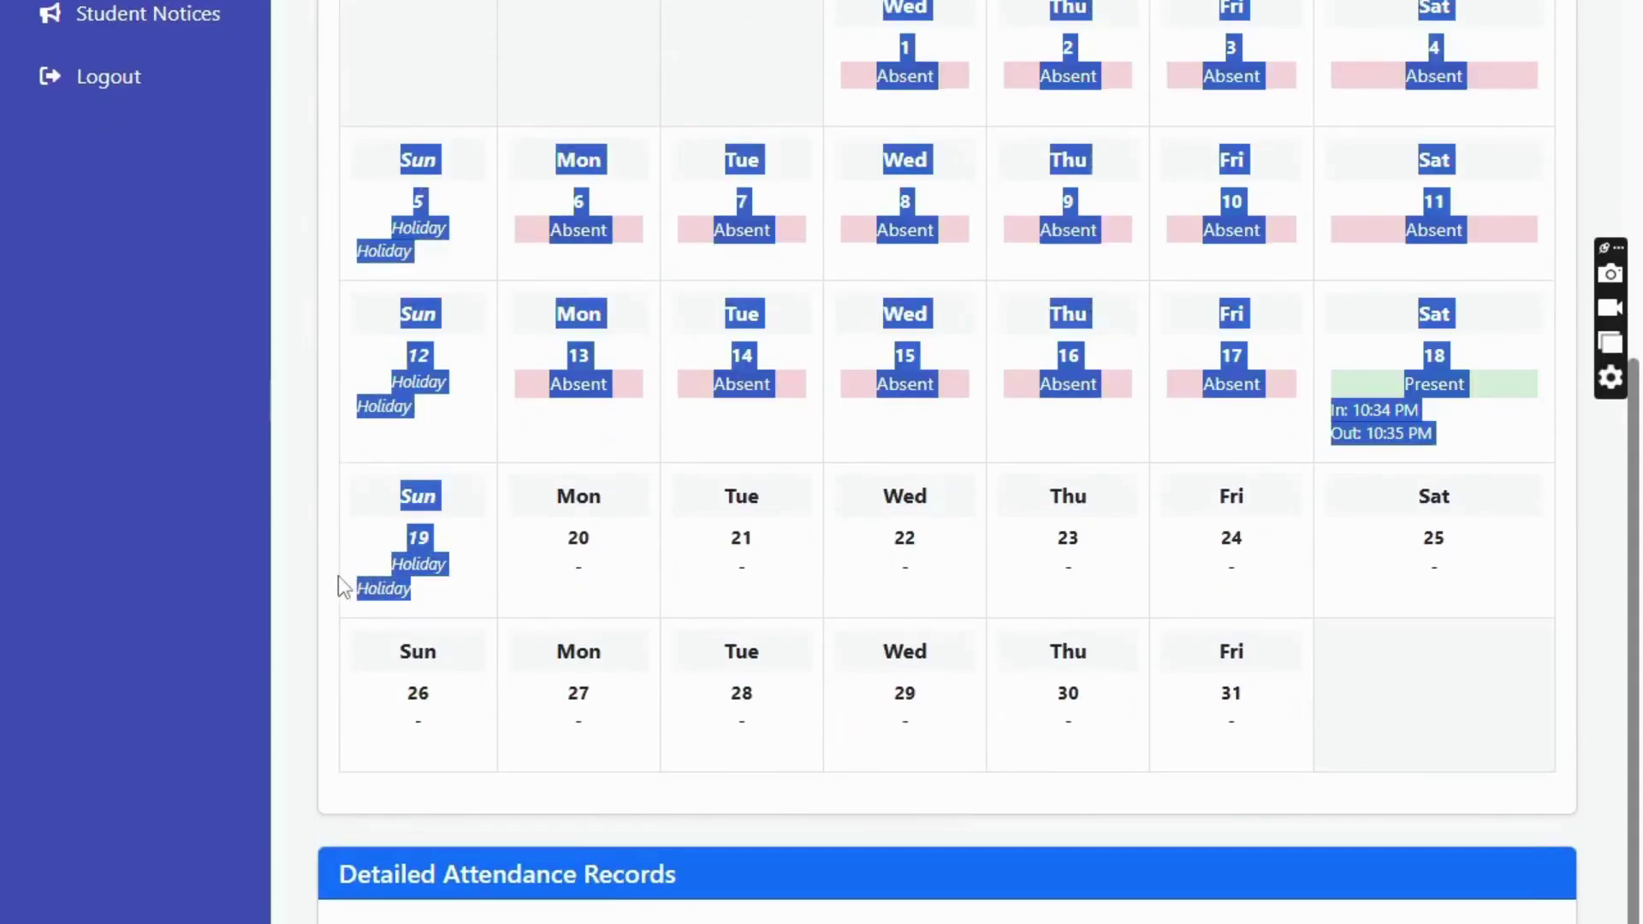
pyautogui.click(468, 599)
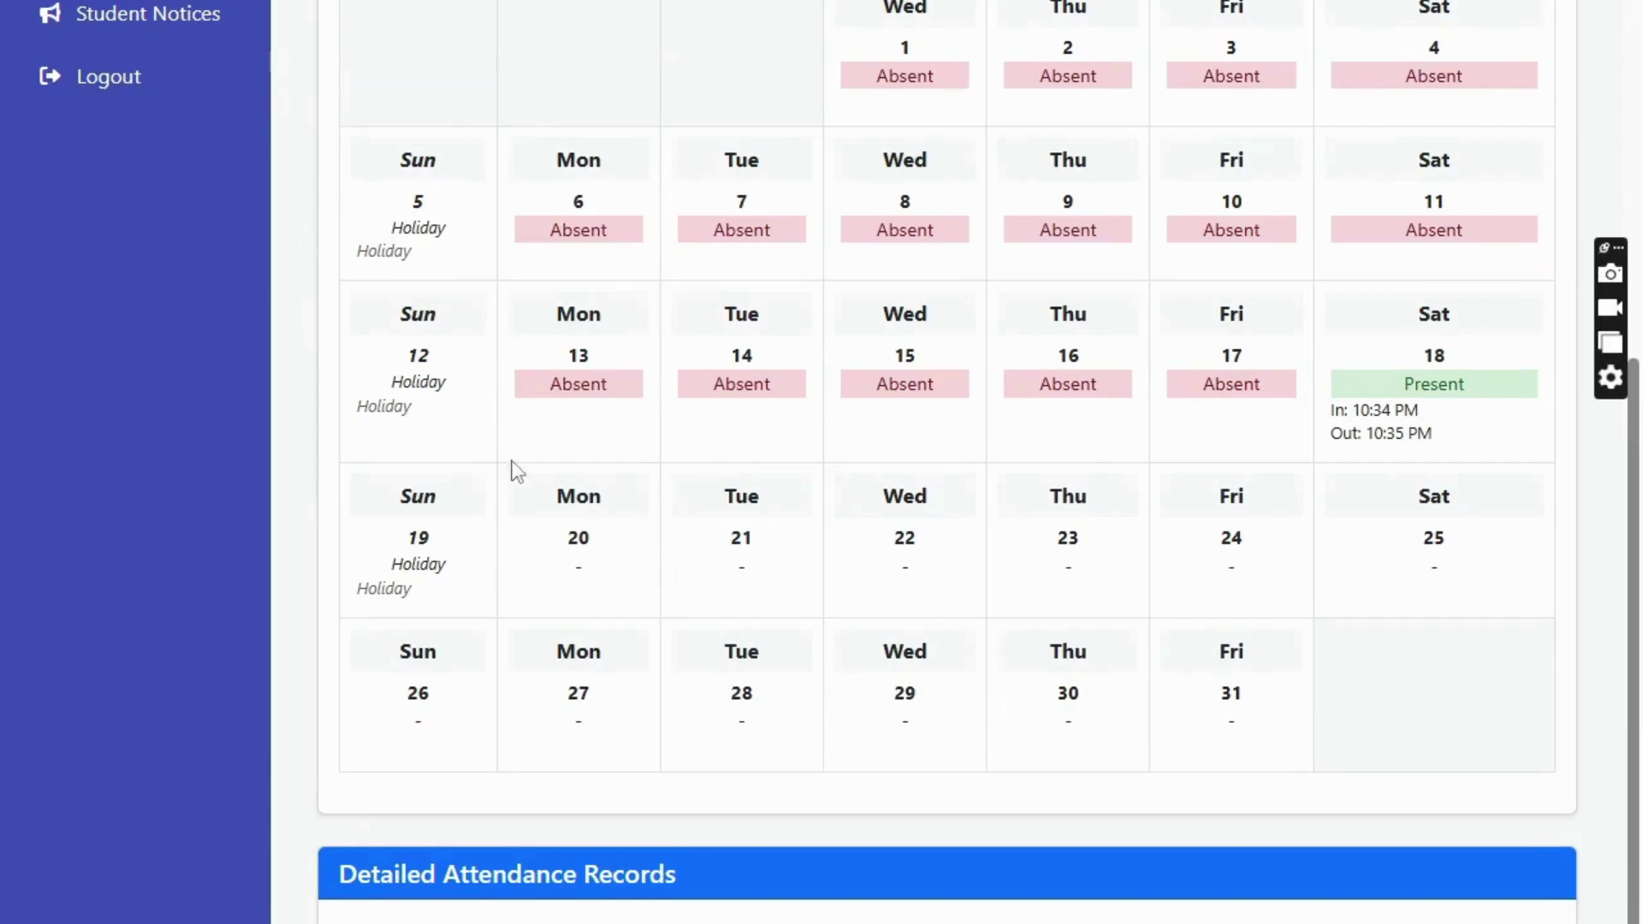
pyautogui.moveTo(527, 393); pyautogui.dragTo(1403, 161)
pyautogui.scroll(7, 294, 429)
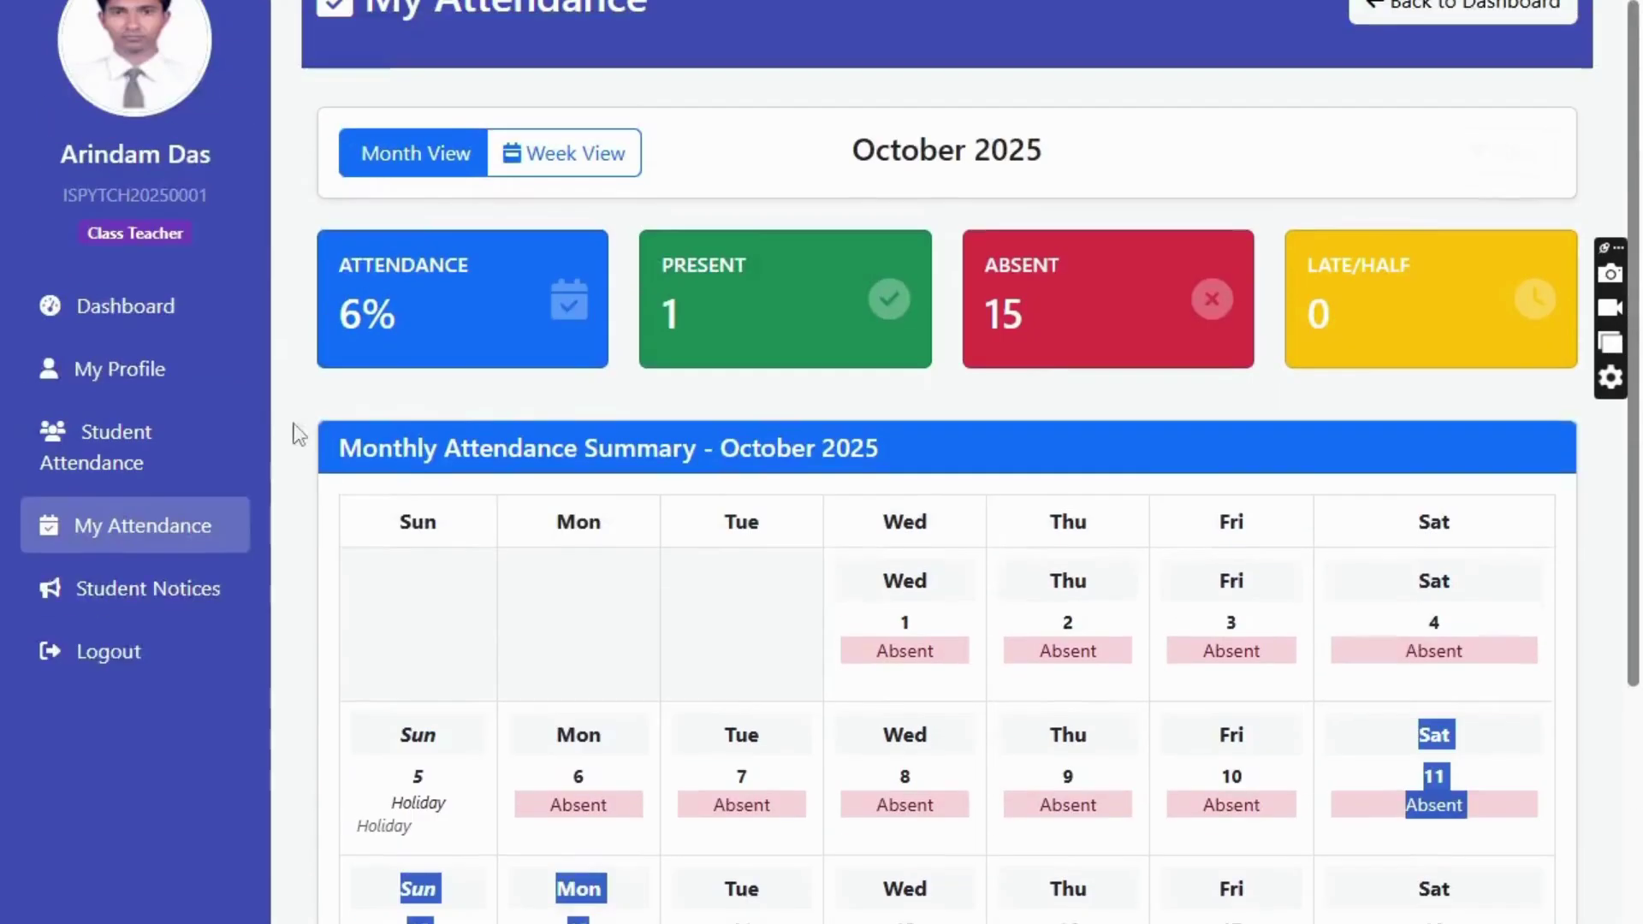
pyautogui.scroll(-6, 69, 97)
pyautogui.scroll(6, 68, 97)
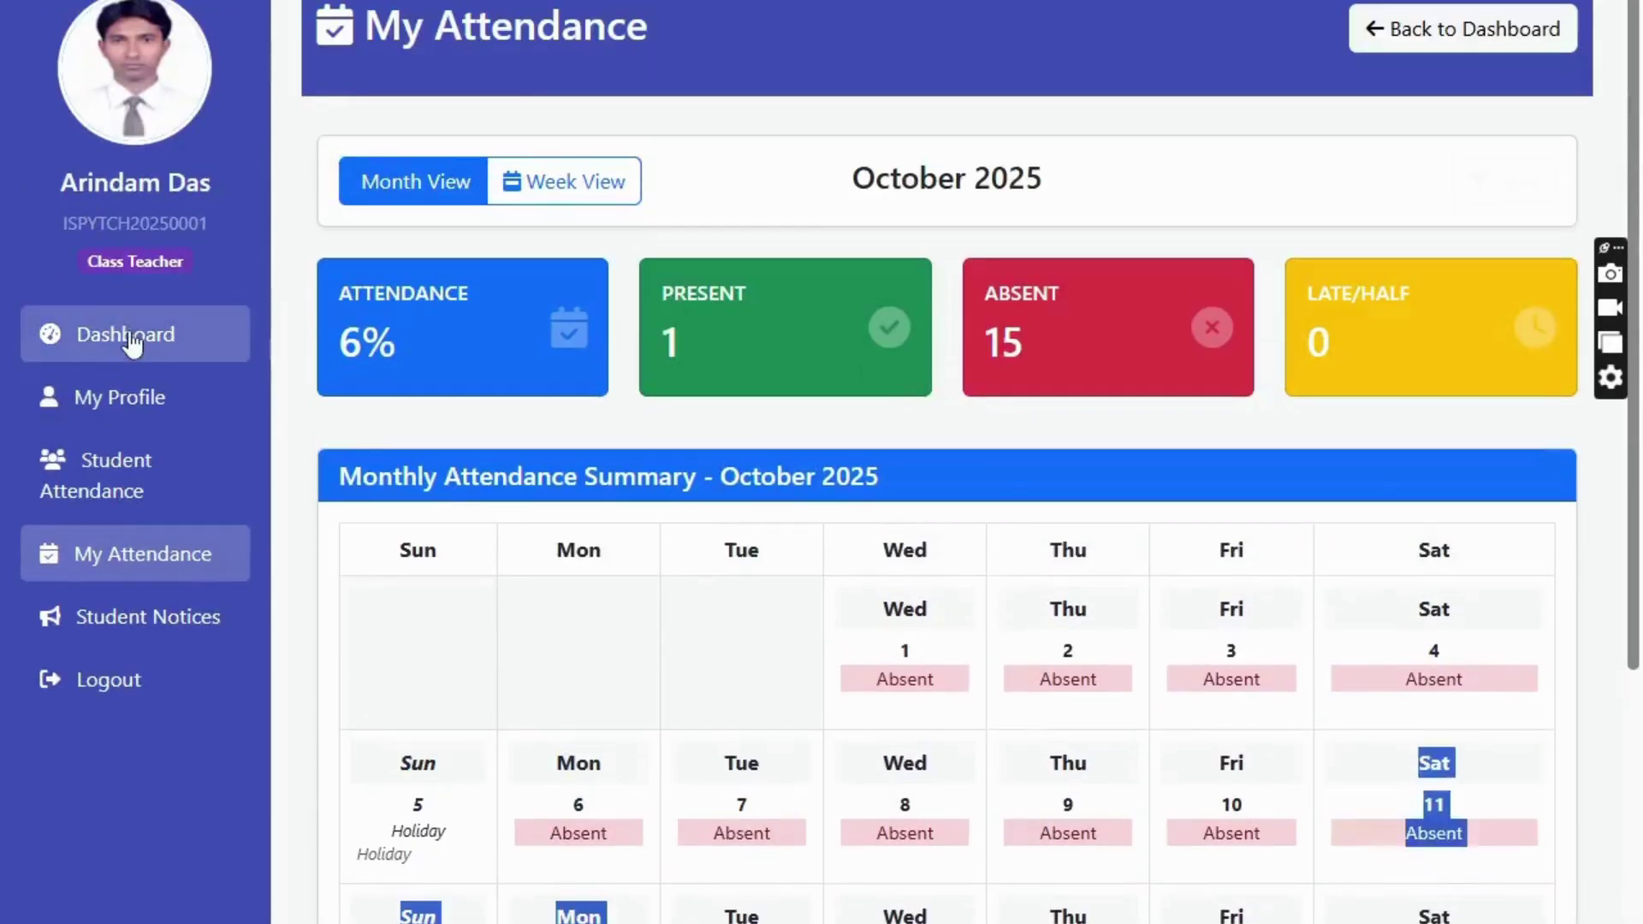
pyautogui.click(75, 338)
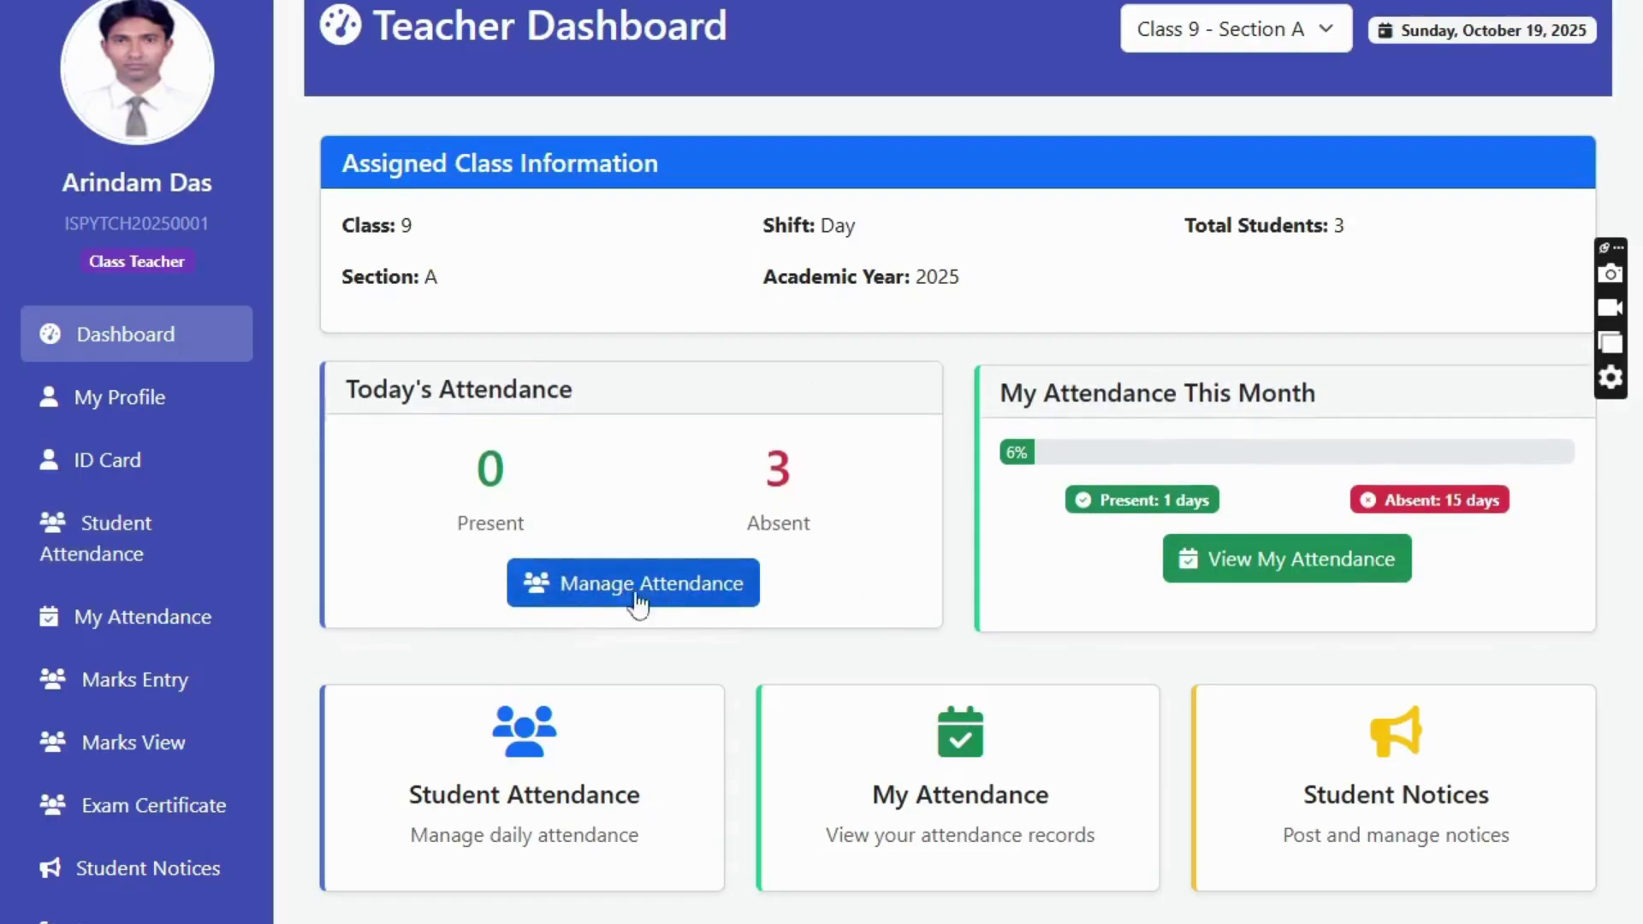
pyautogui.click(753, 597)
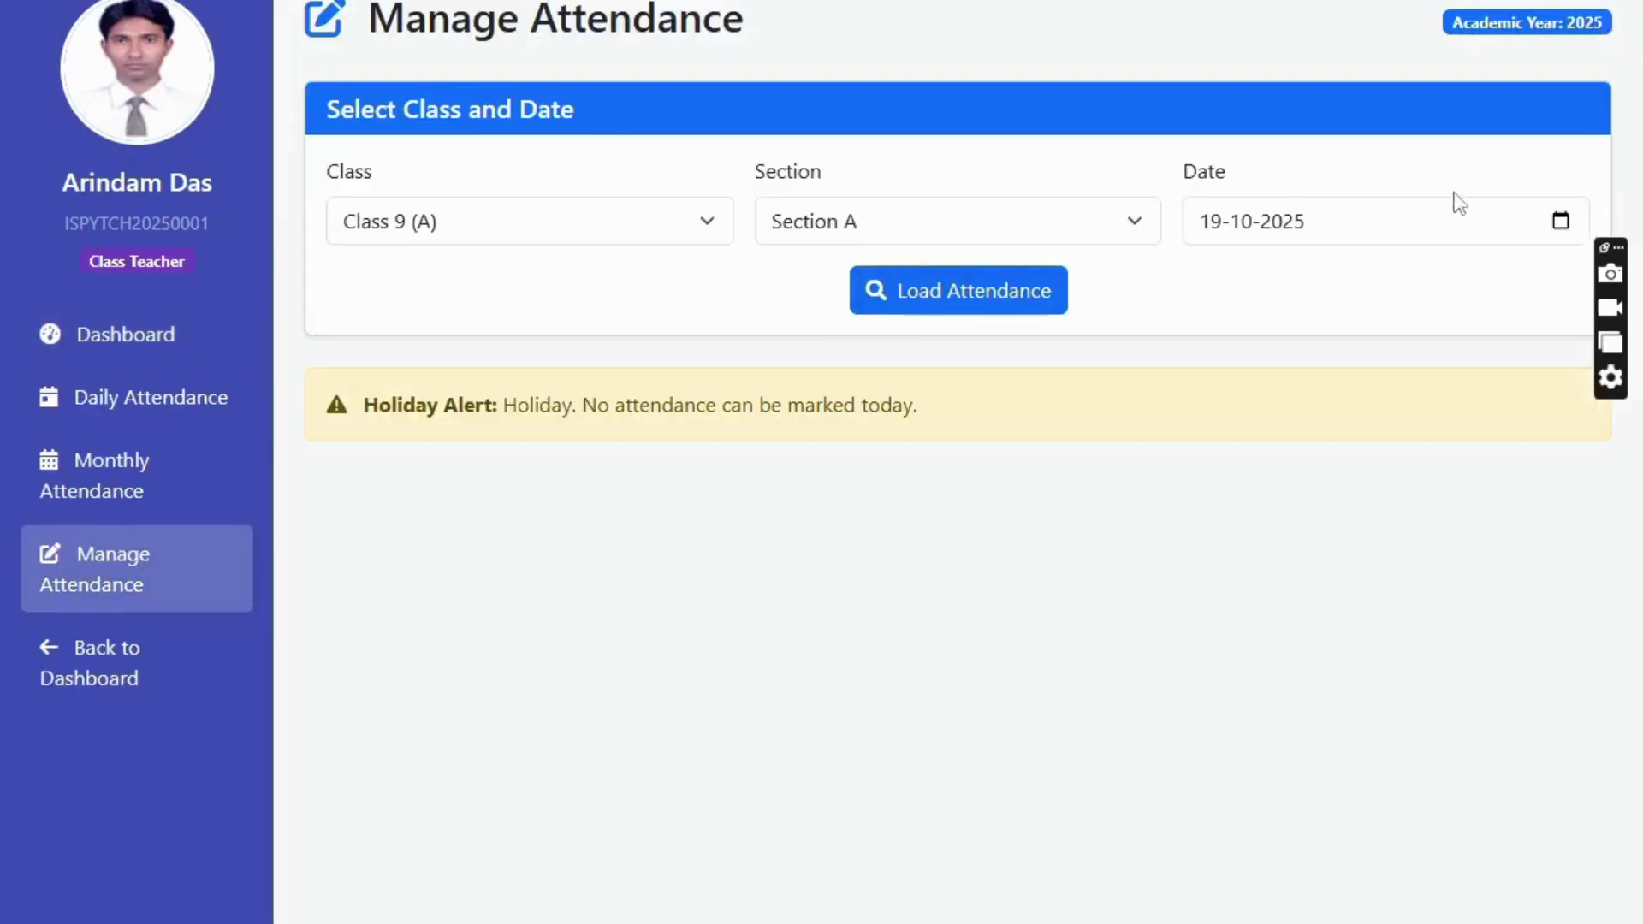
pyautogui.click(1560, 221)
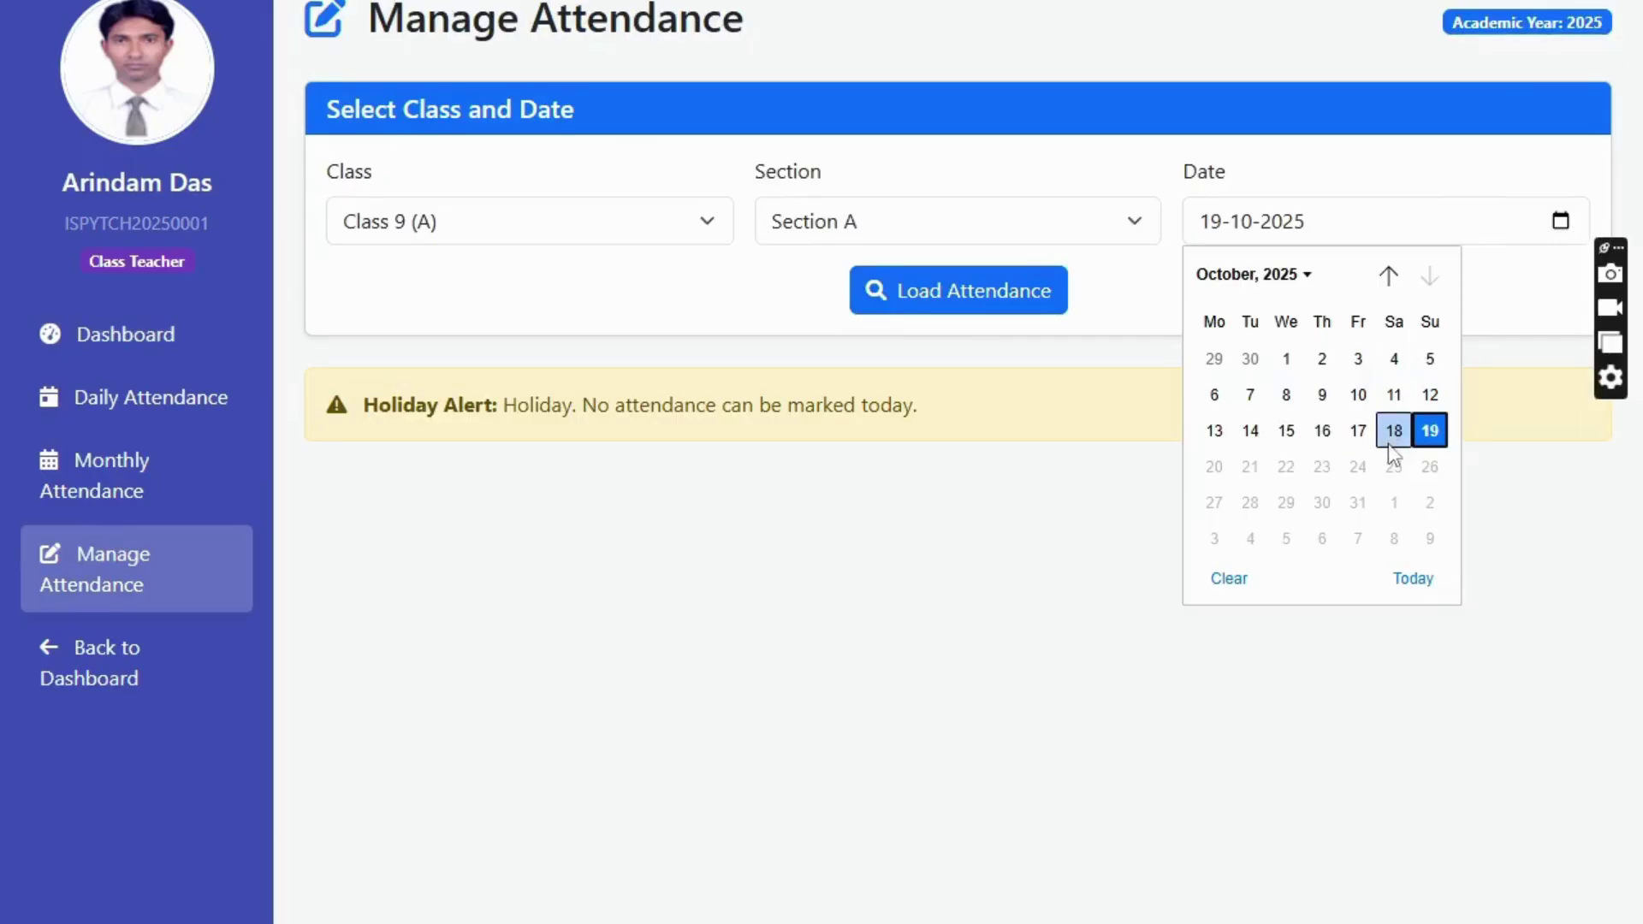
pyautogui.click(1396, 434)
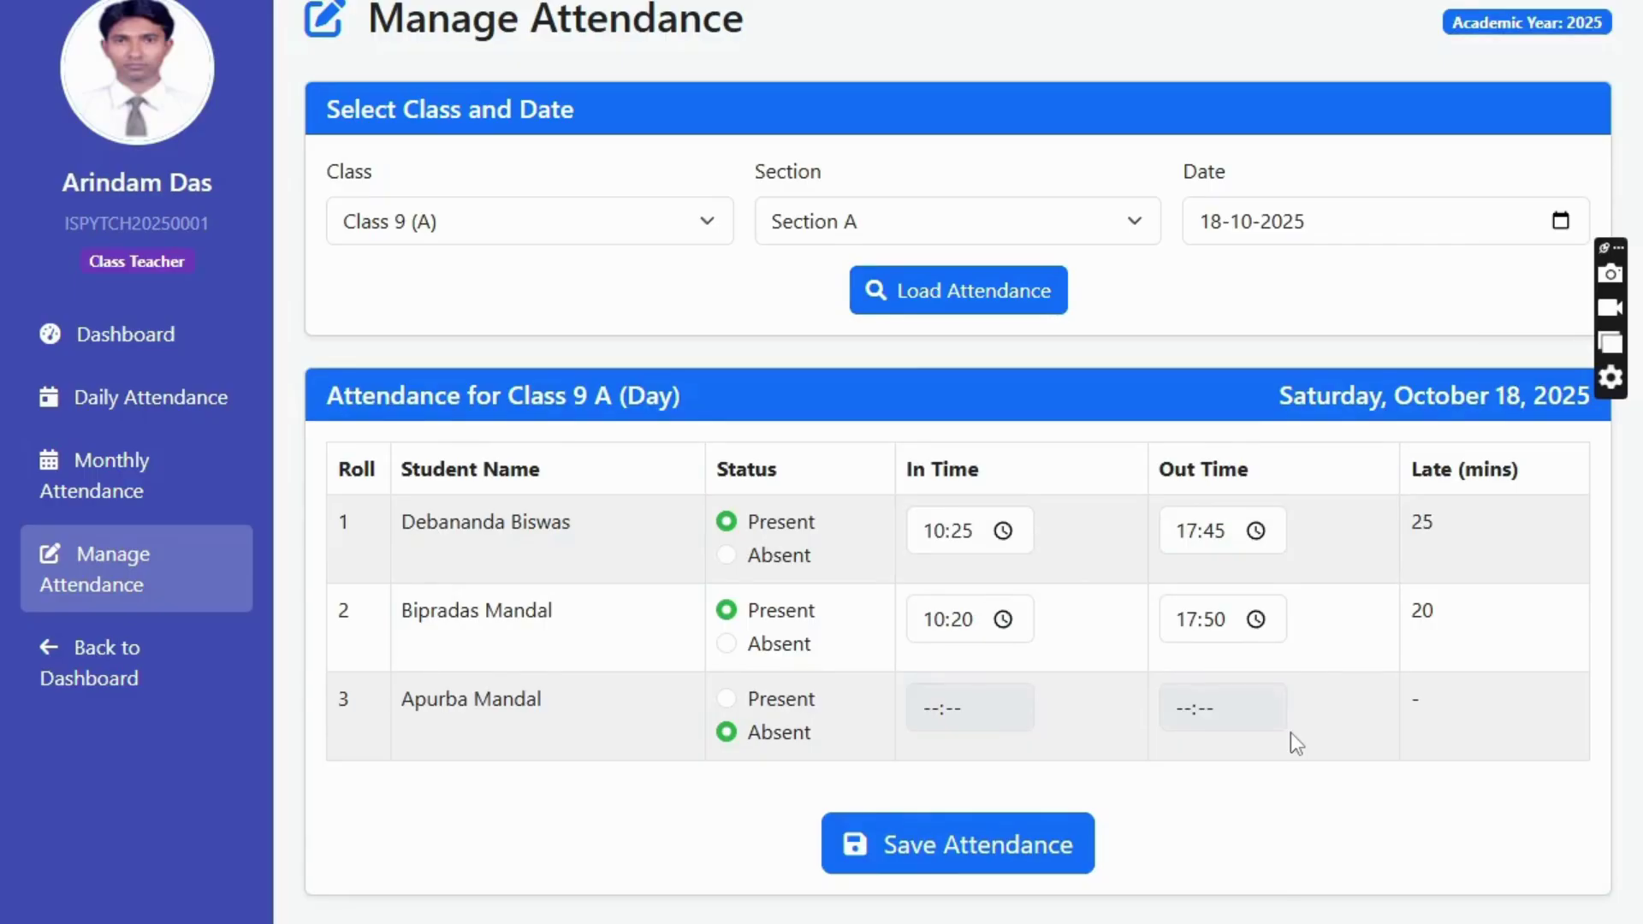
pyautogui.click(168, 356)
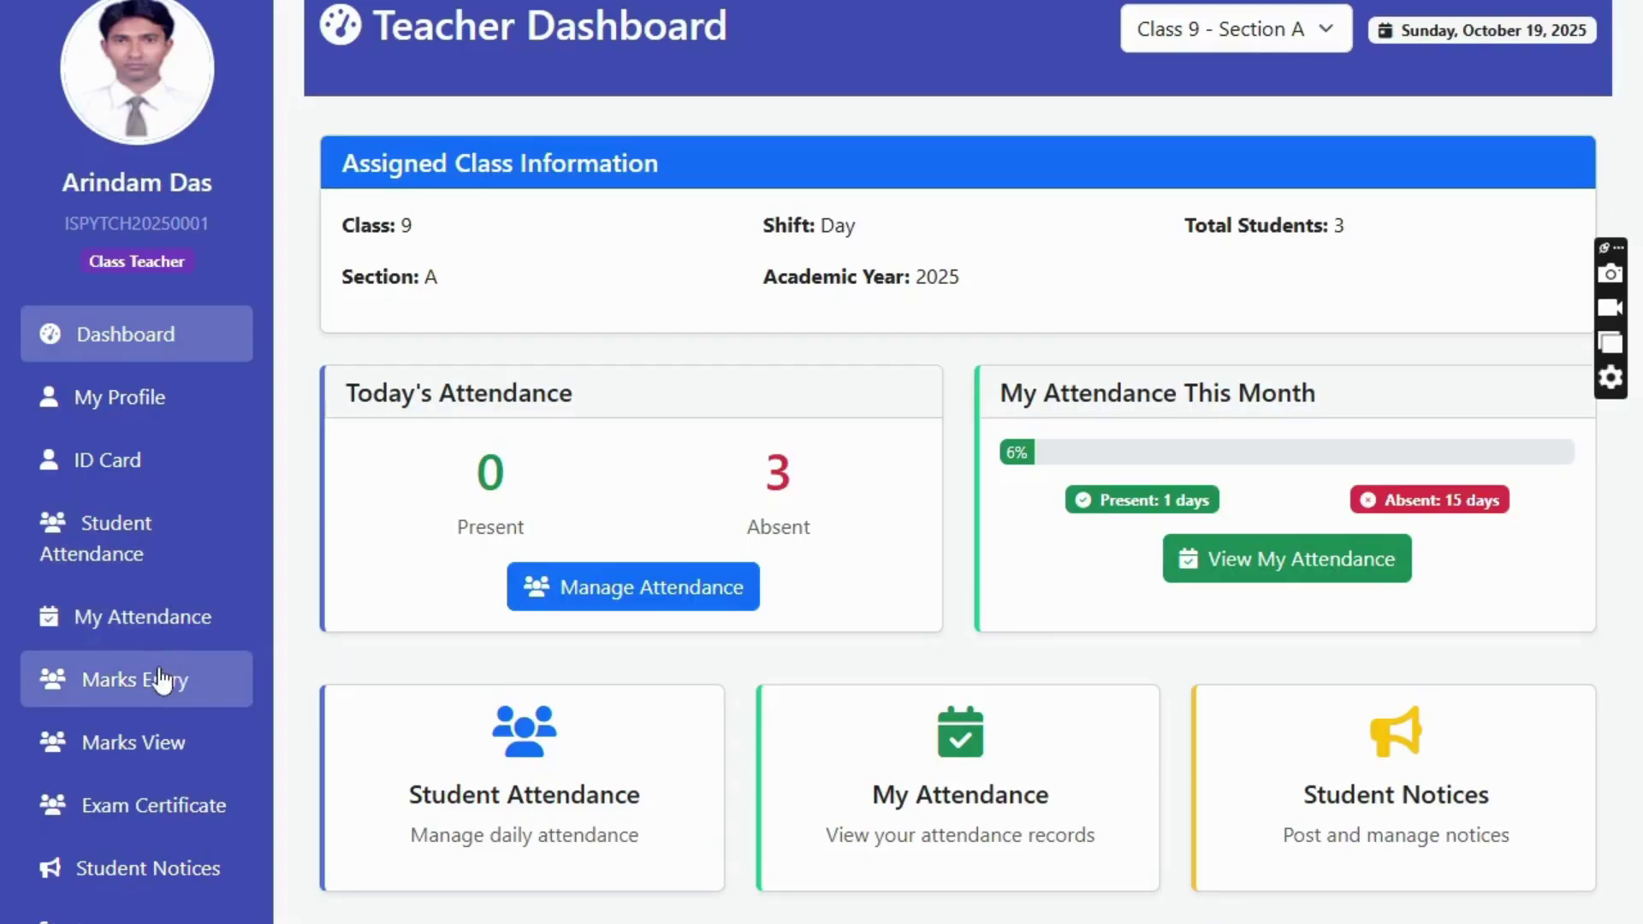
# - Load the class's BENGALI marks for the 1ST TERM EXAM
pyautogui.hotkey('alt', 'f')
pyautogui.press('Escape')
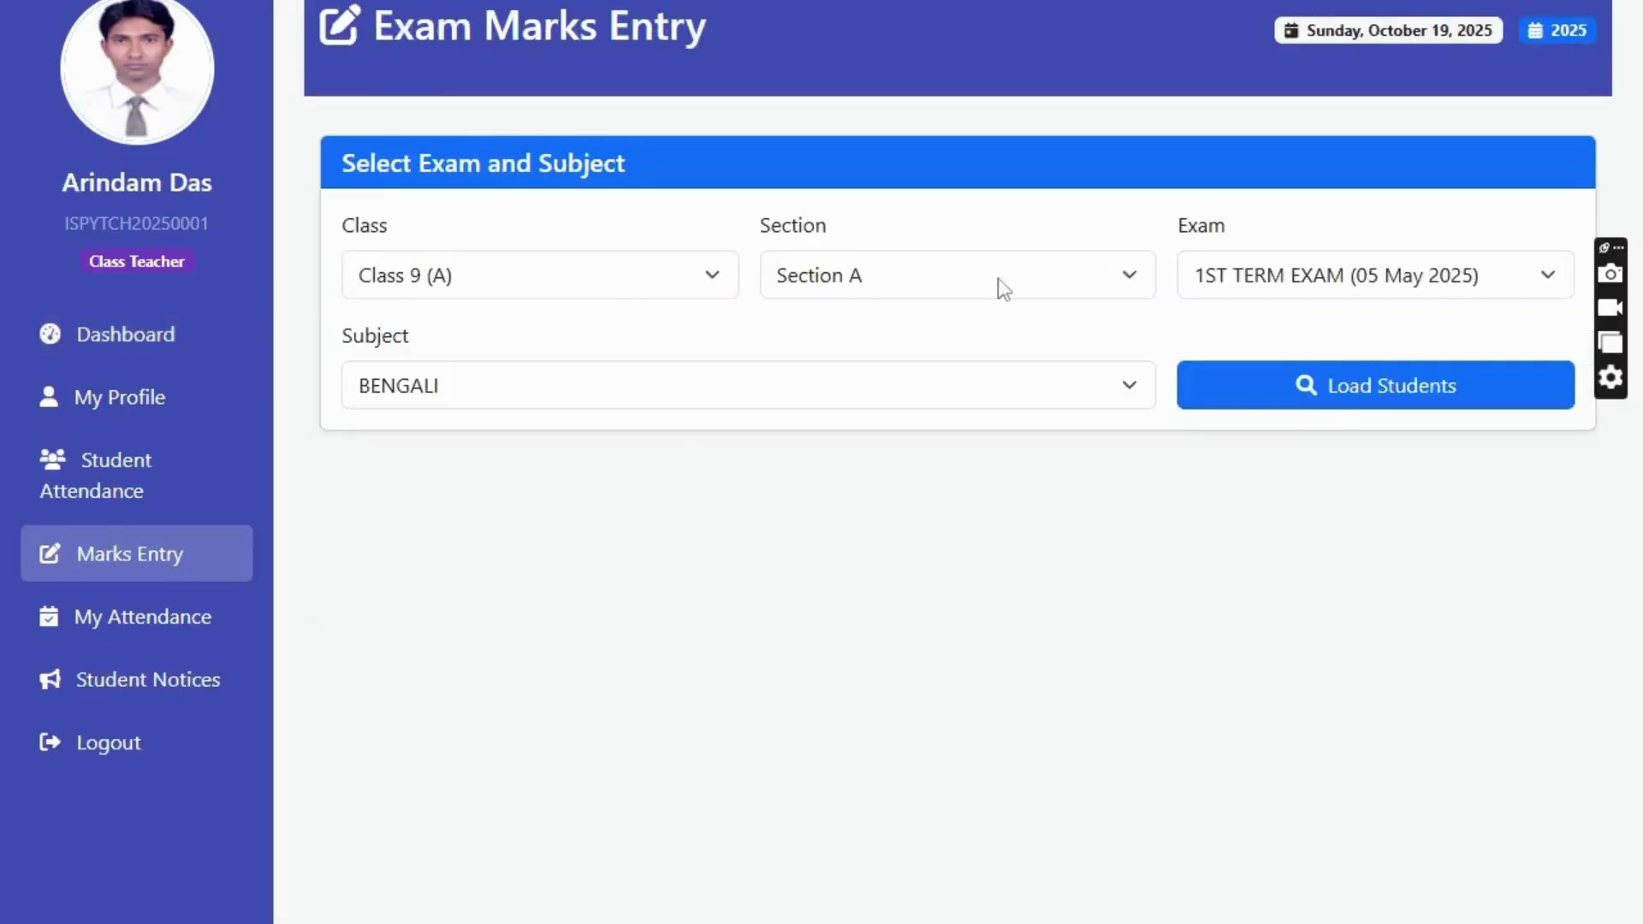
pyautogui.click(1294, 285)
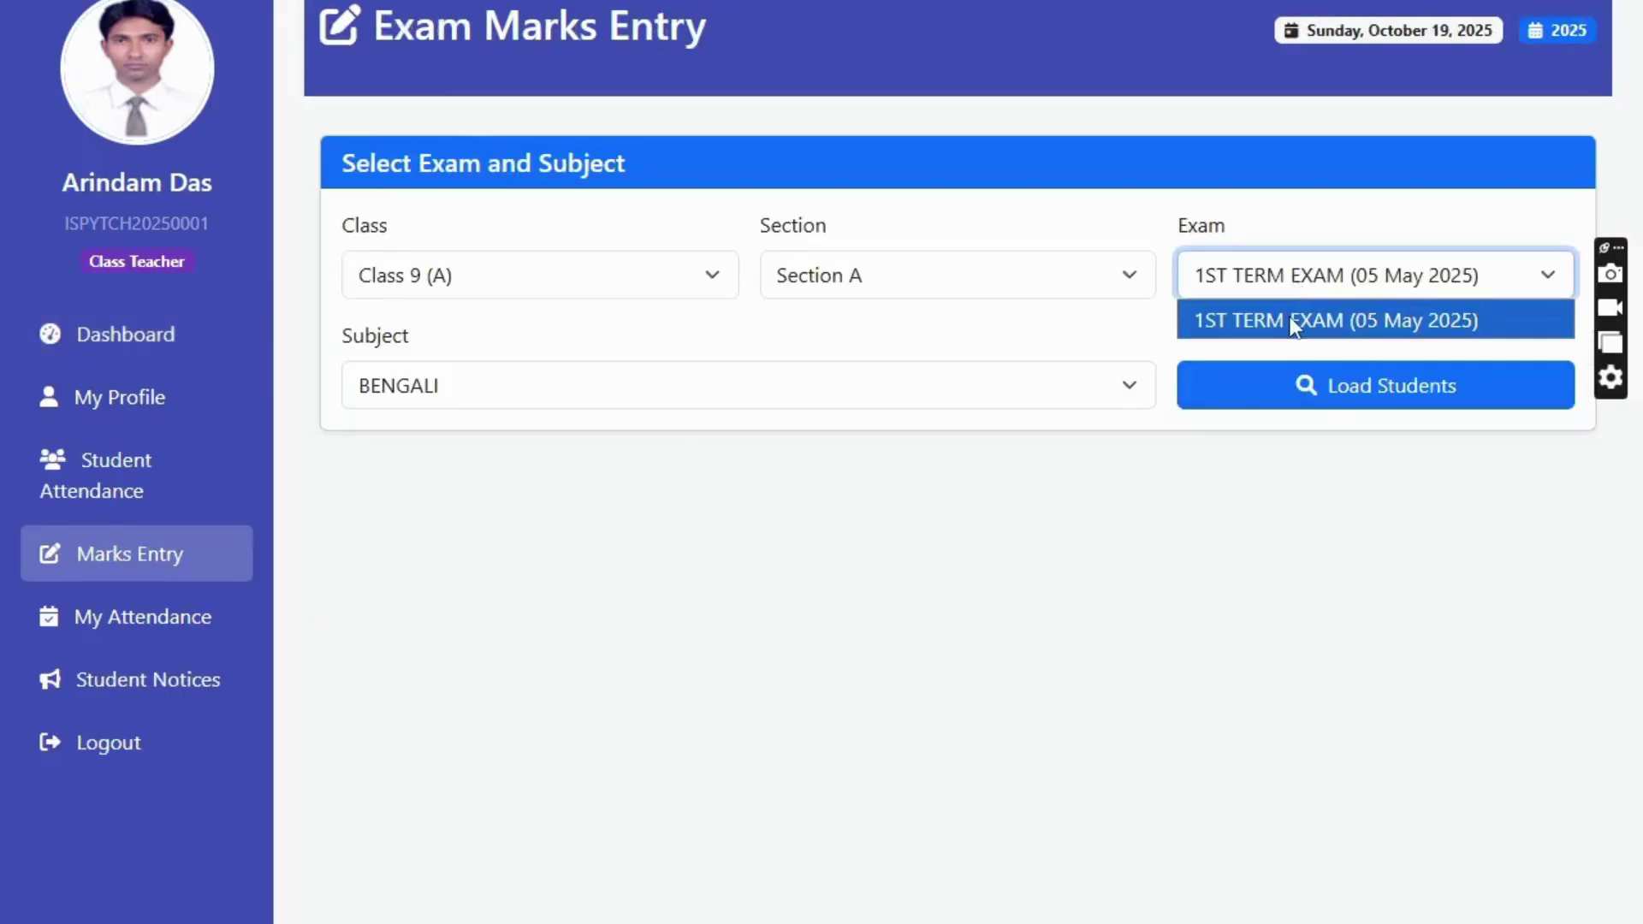
pyautogui.click(1372, 330)
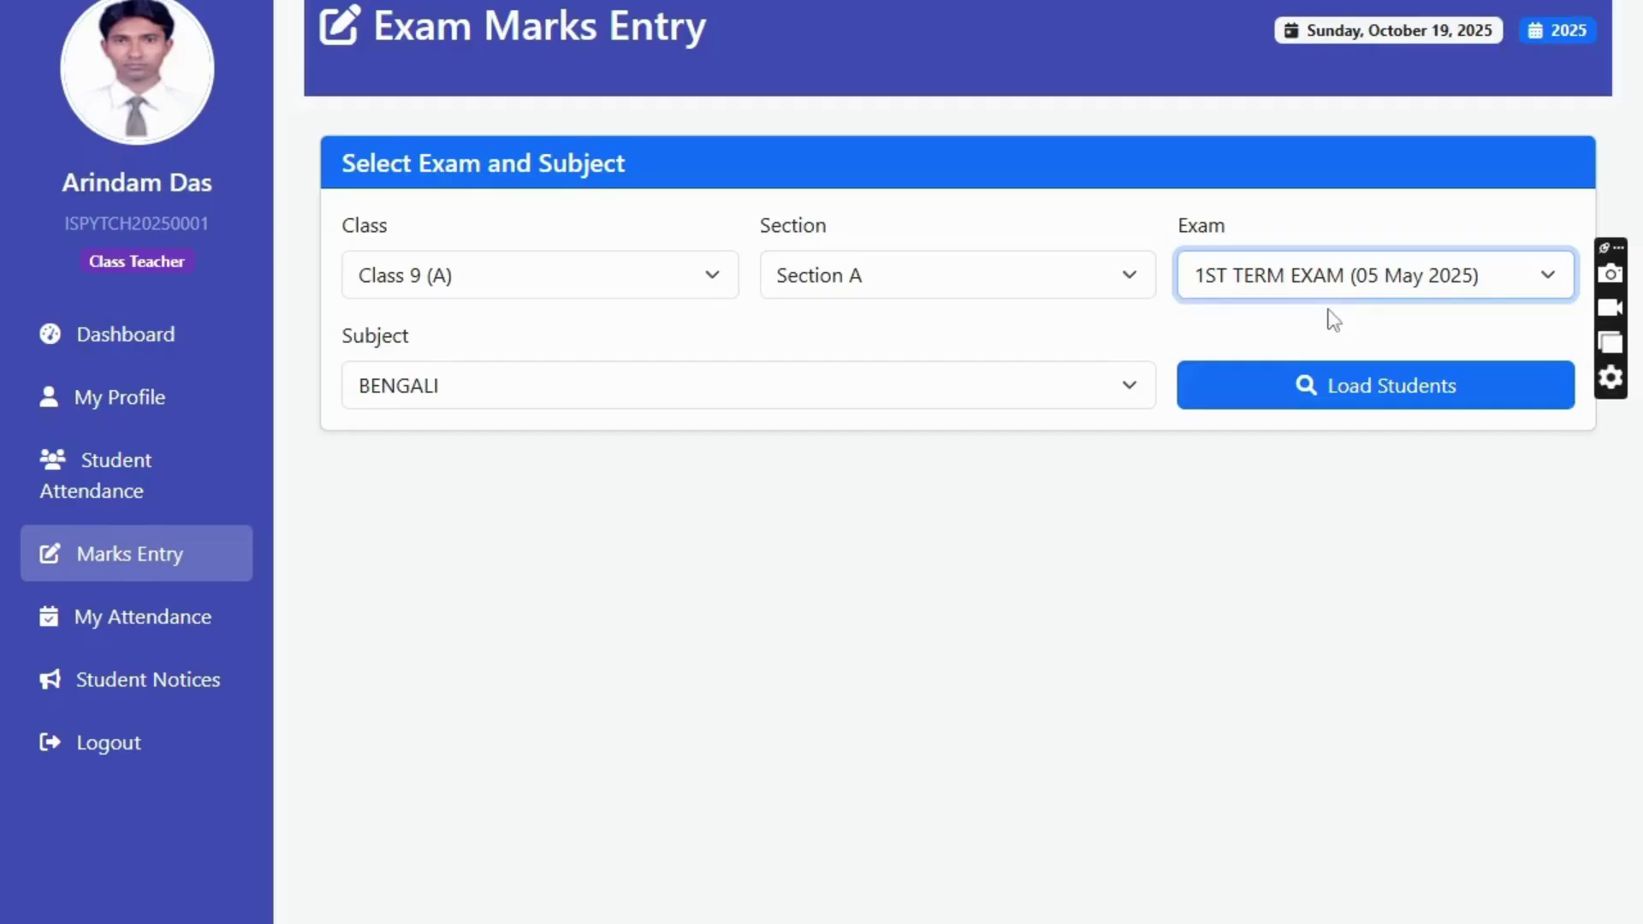
pyautogui.click(435, 392)
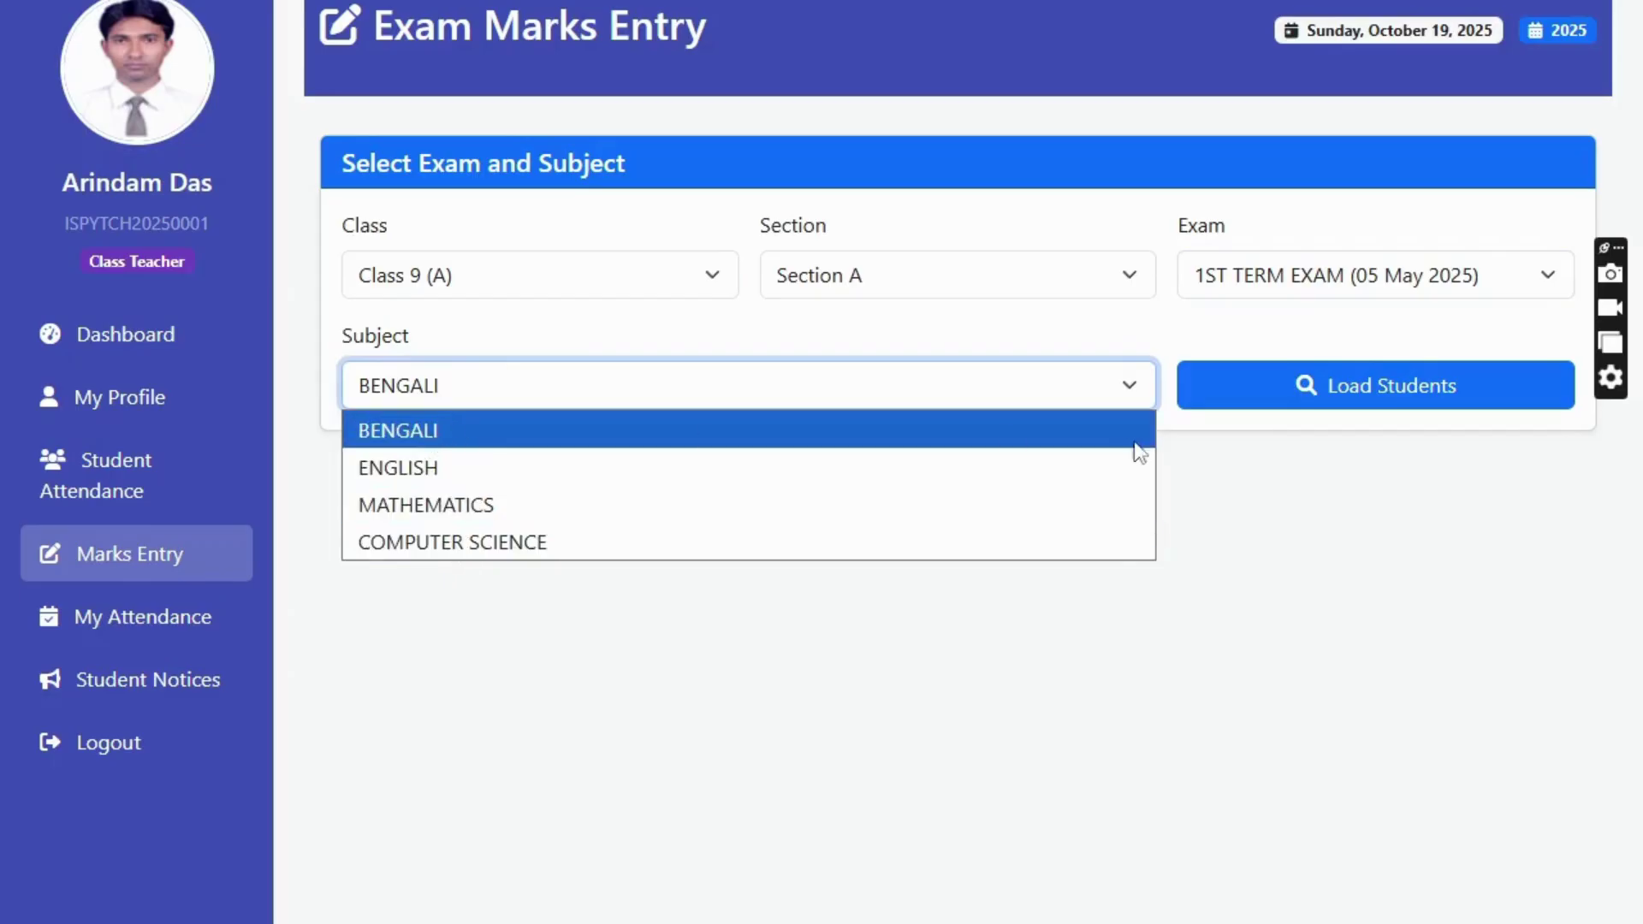
pyautogui.click(412, 433)
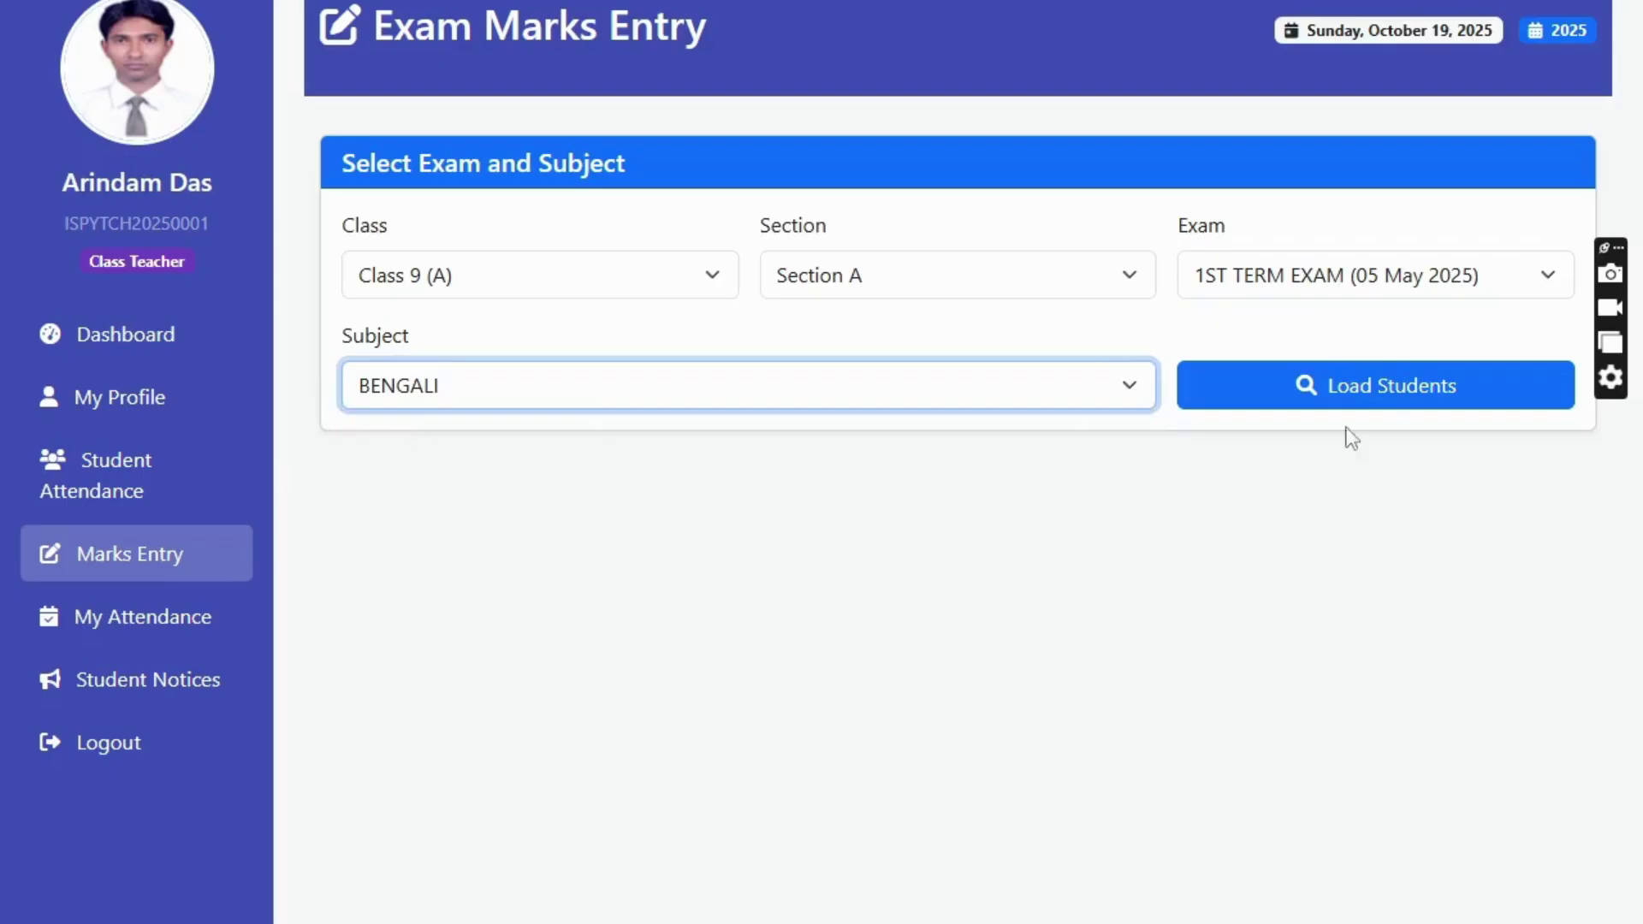
pyautogui.click(1354, 386)
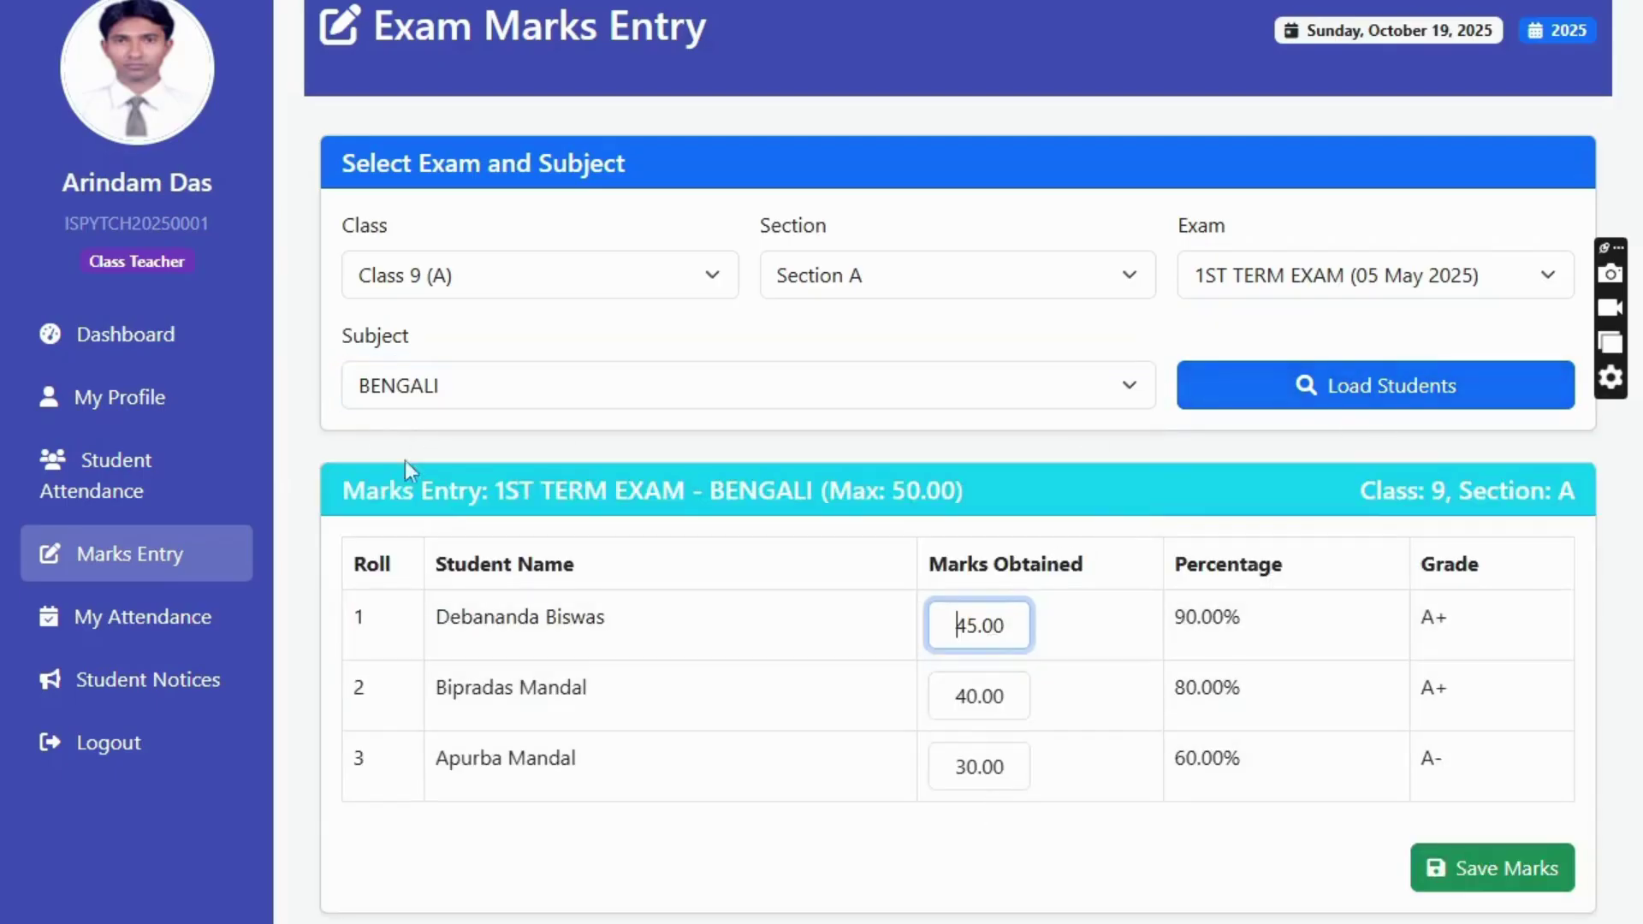
# - Load the ENGLISH marks and save them
pyautogui.click(465, 377)
pyautogui.click(409, 463)
pyautogui.click(1341, 397)
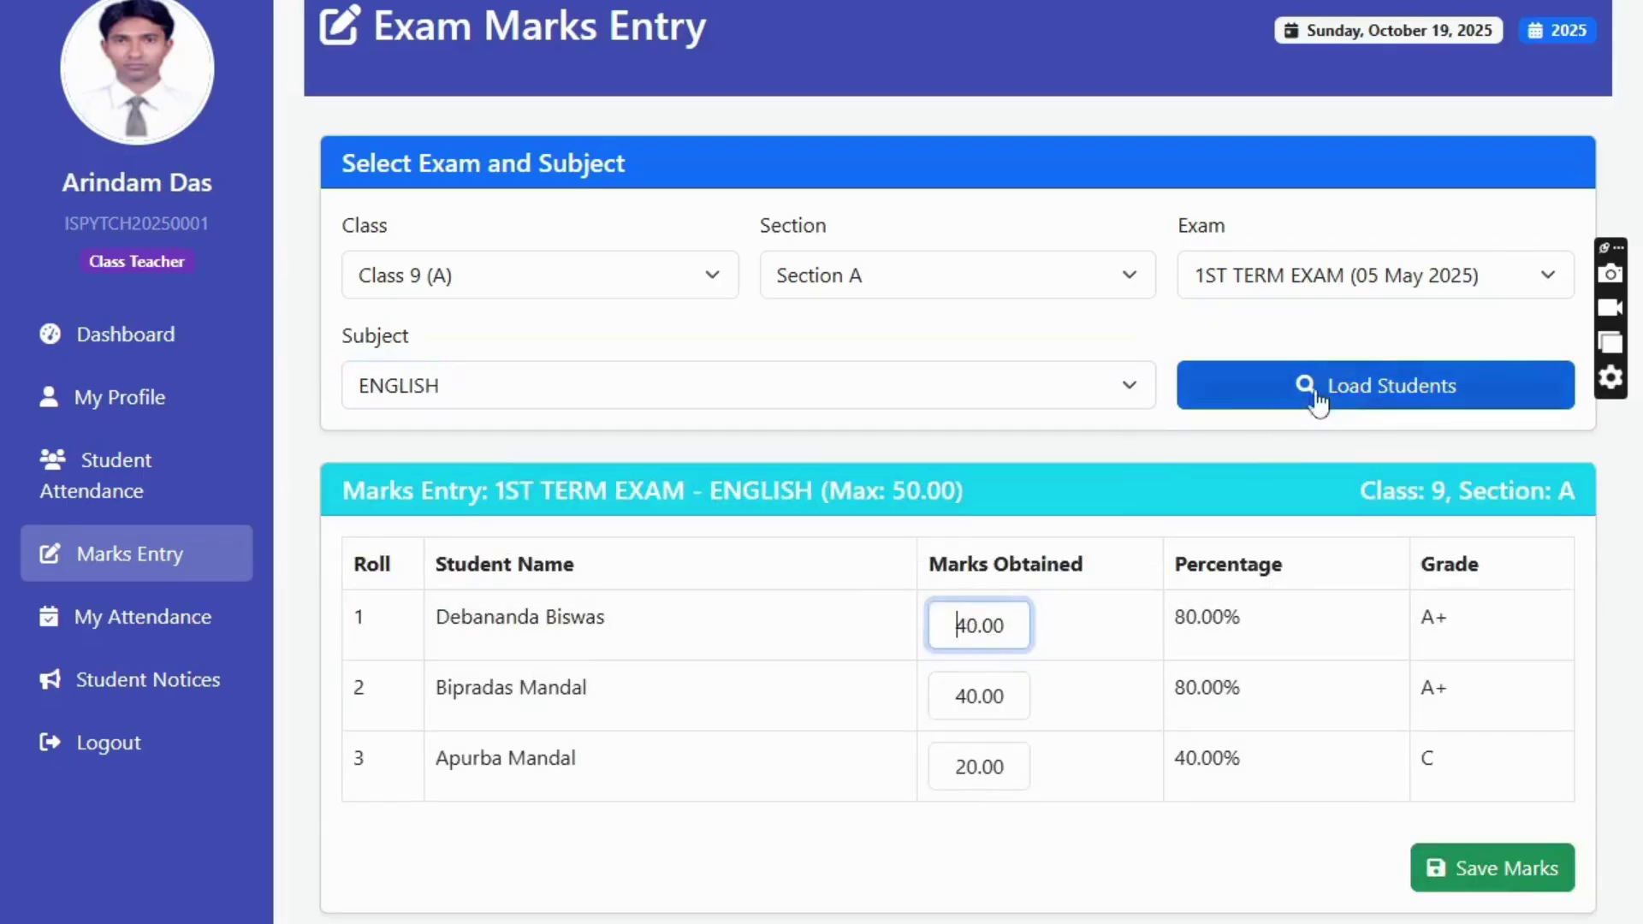
pyautogui.click(1455, 868)
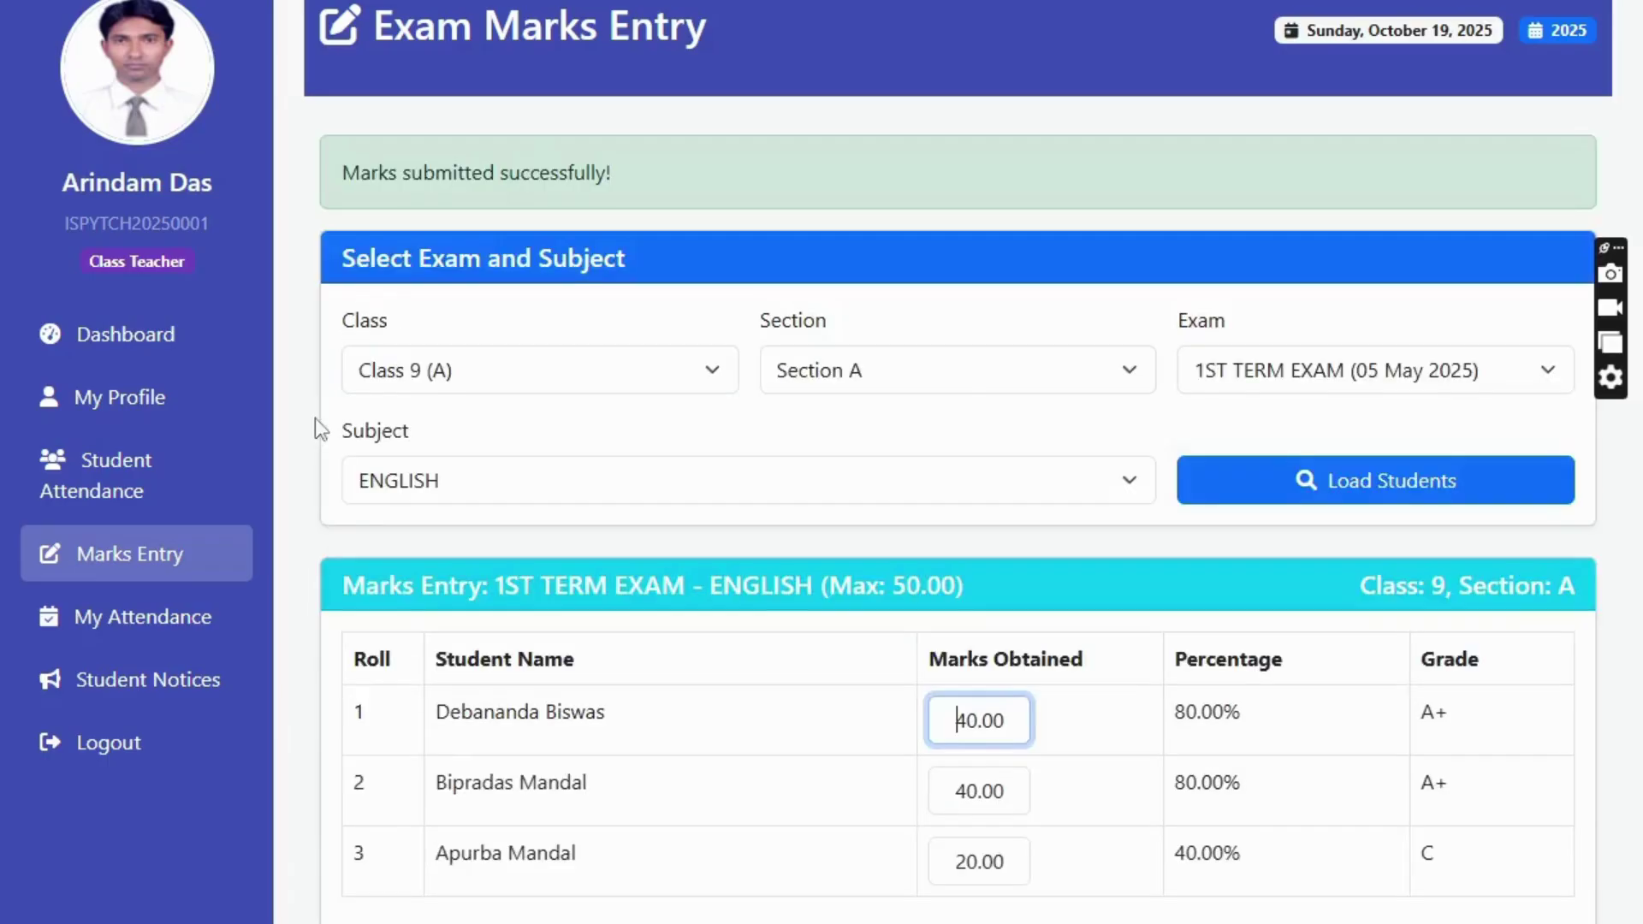
# - Reload the Bengali and English marks to confirm them
pyautogui.click(396, 485)
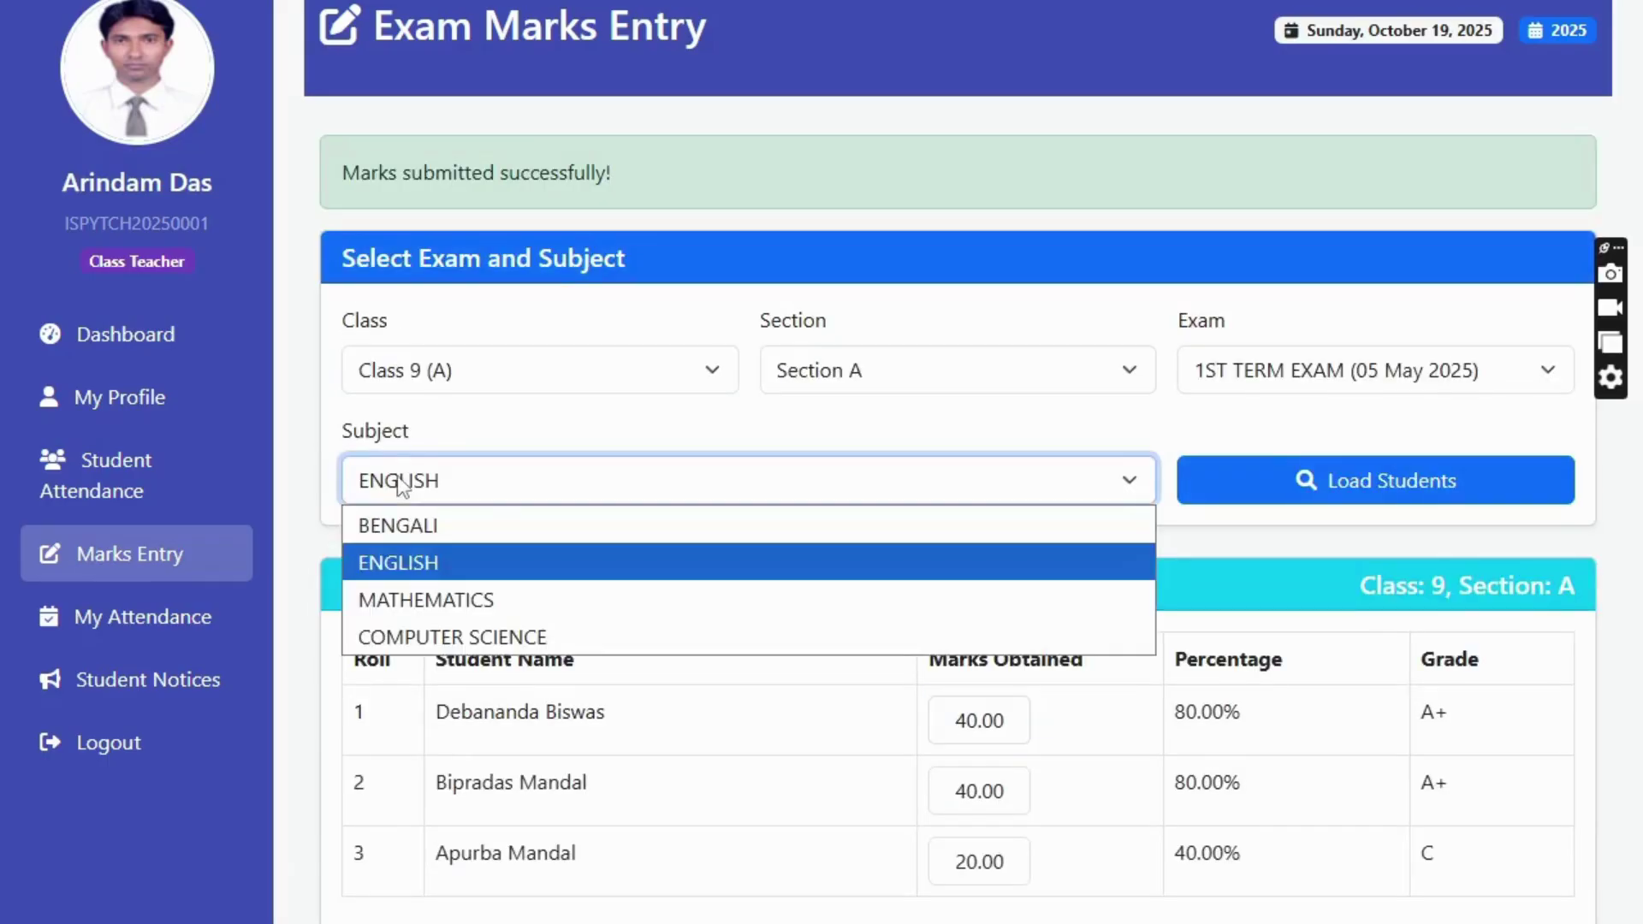
pyautogui.click(414, 532)
pyautogui.click(1331, 493)
pyautogui.click(547, 390)
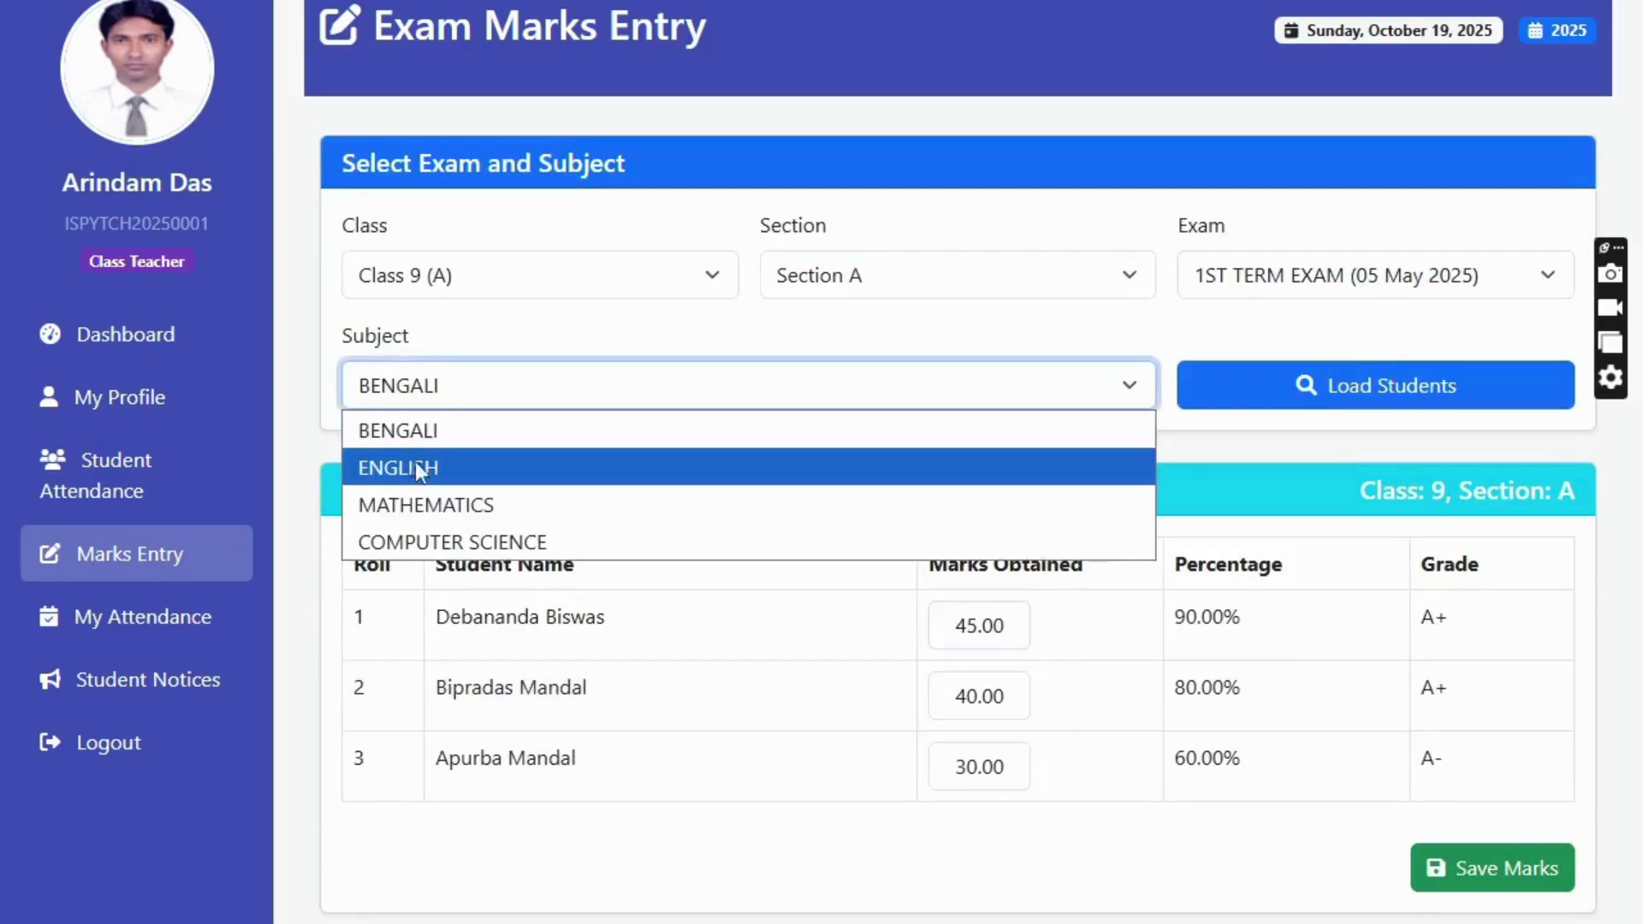
pyautogui.click(415, 468)
pyautogui.click(1266, 401)
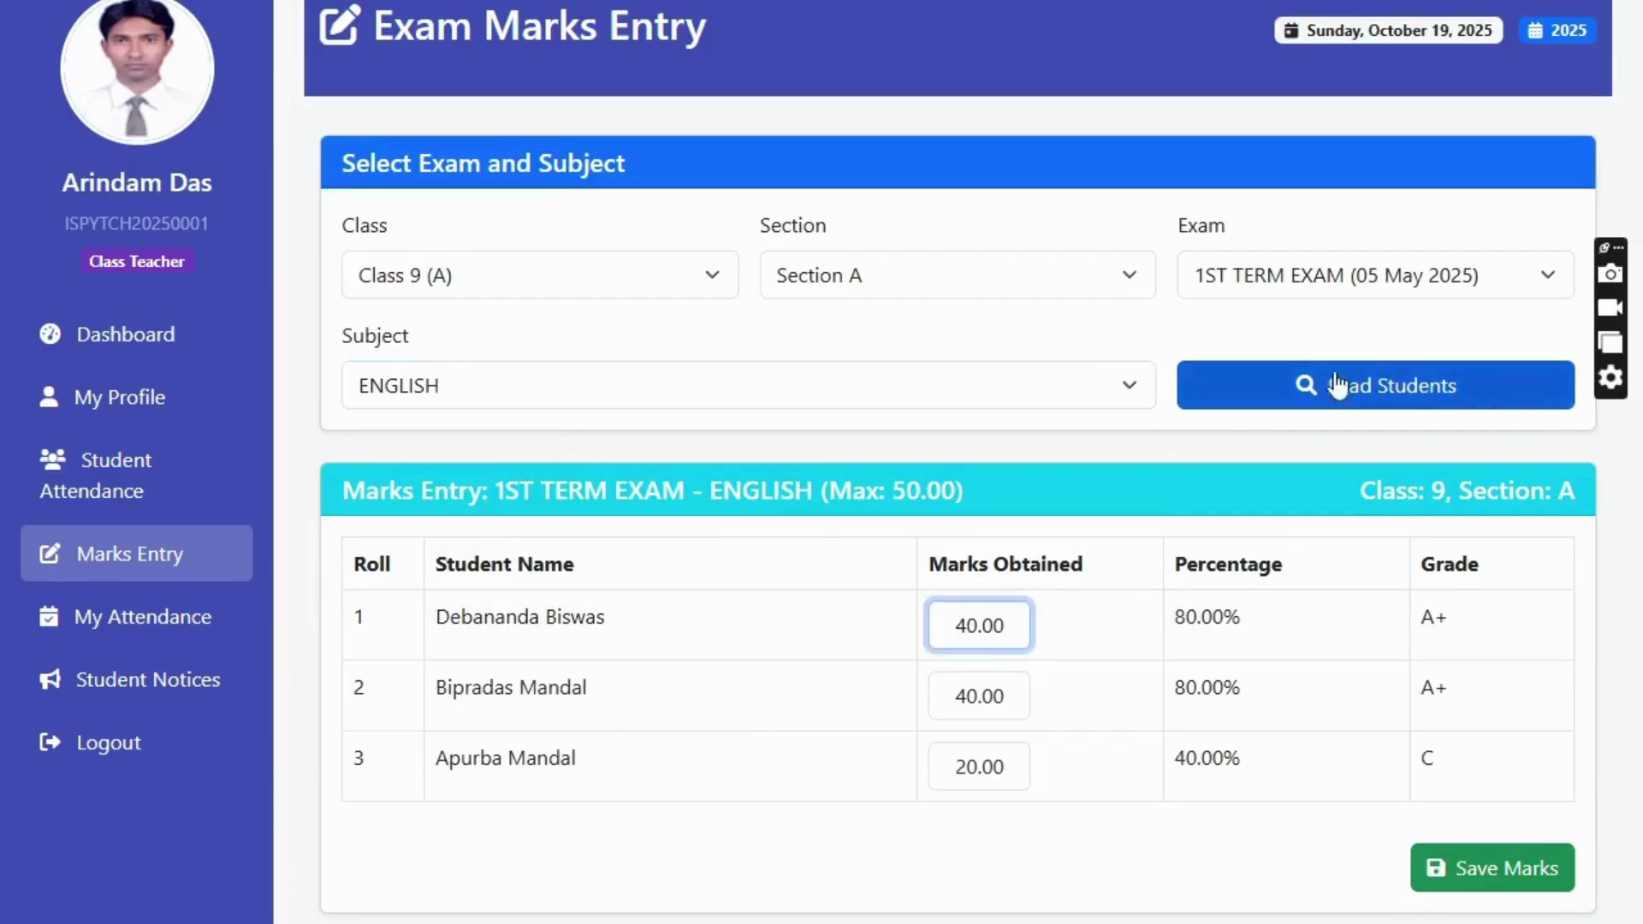
pyautogui.click(569, 388)
pyautogui.click(400, 467)
pyautogui.click(1405, 400)
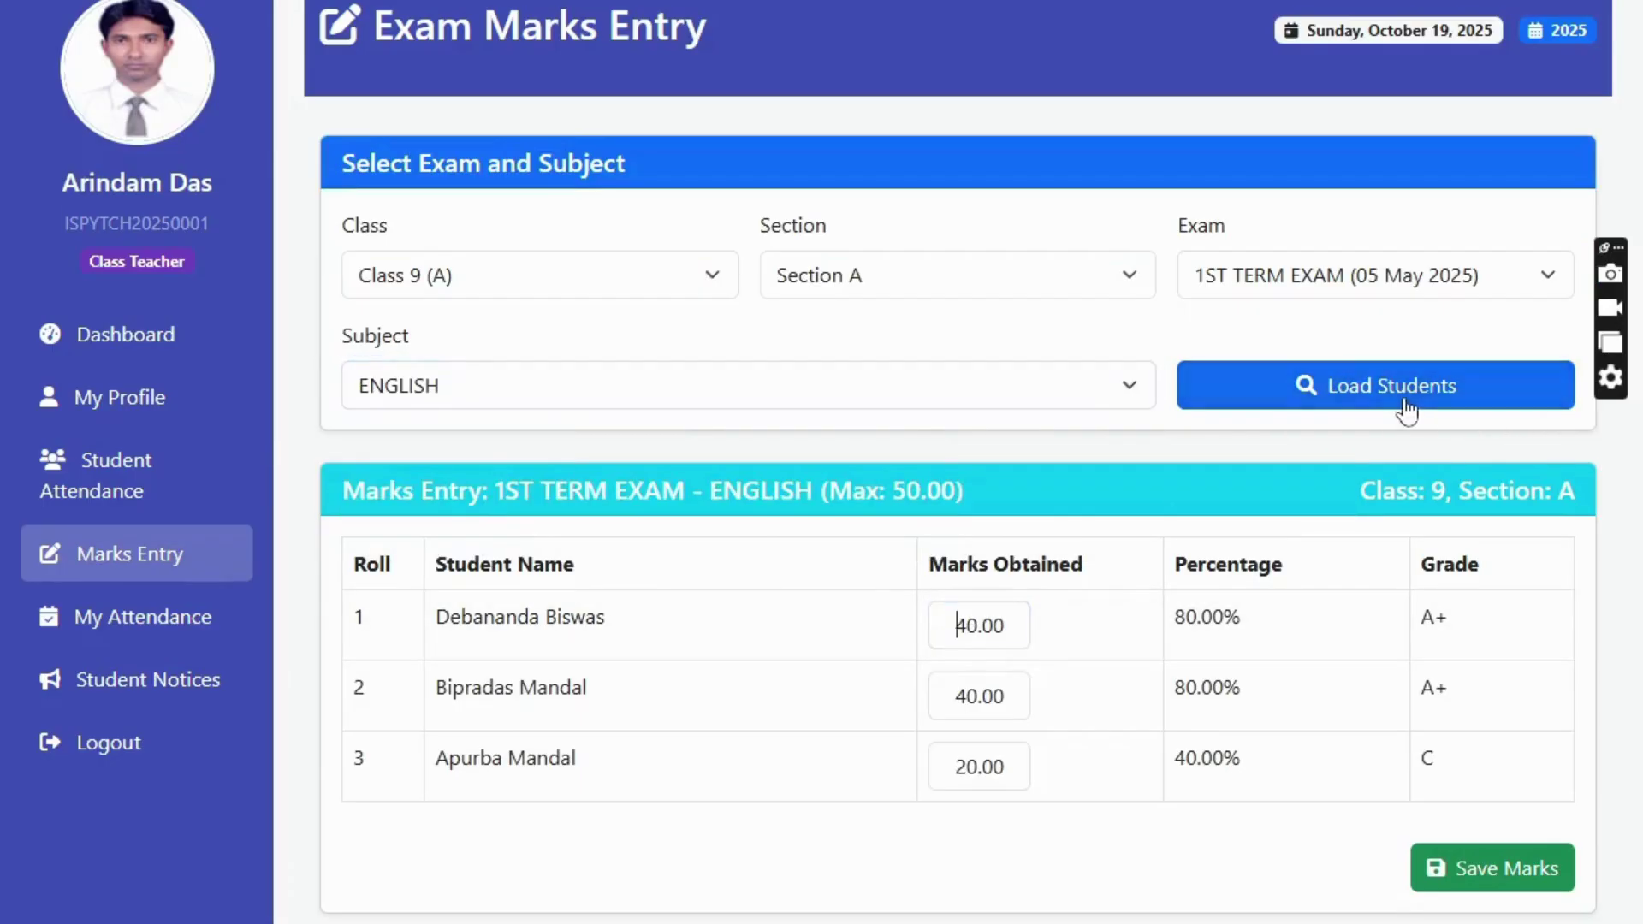
pyautogui.click(1359, 392)
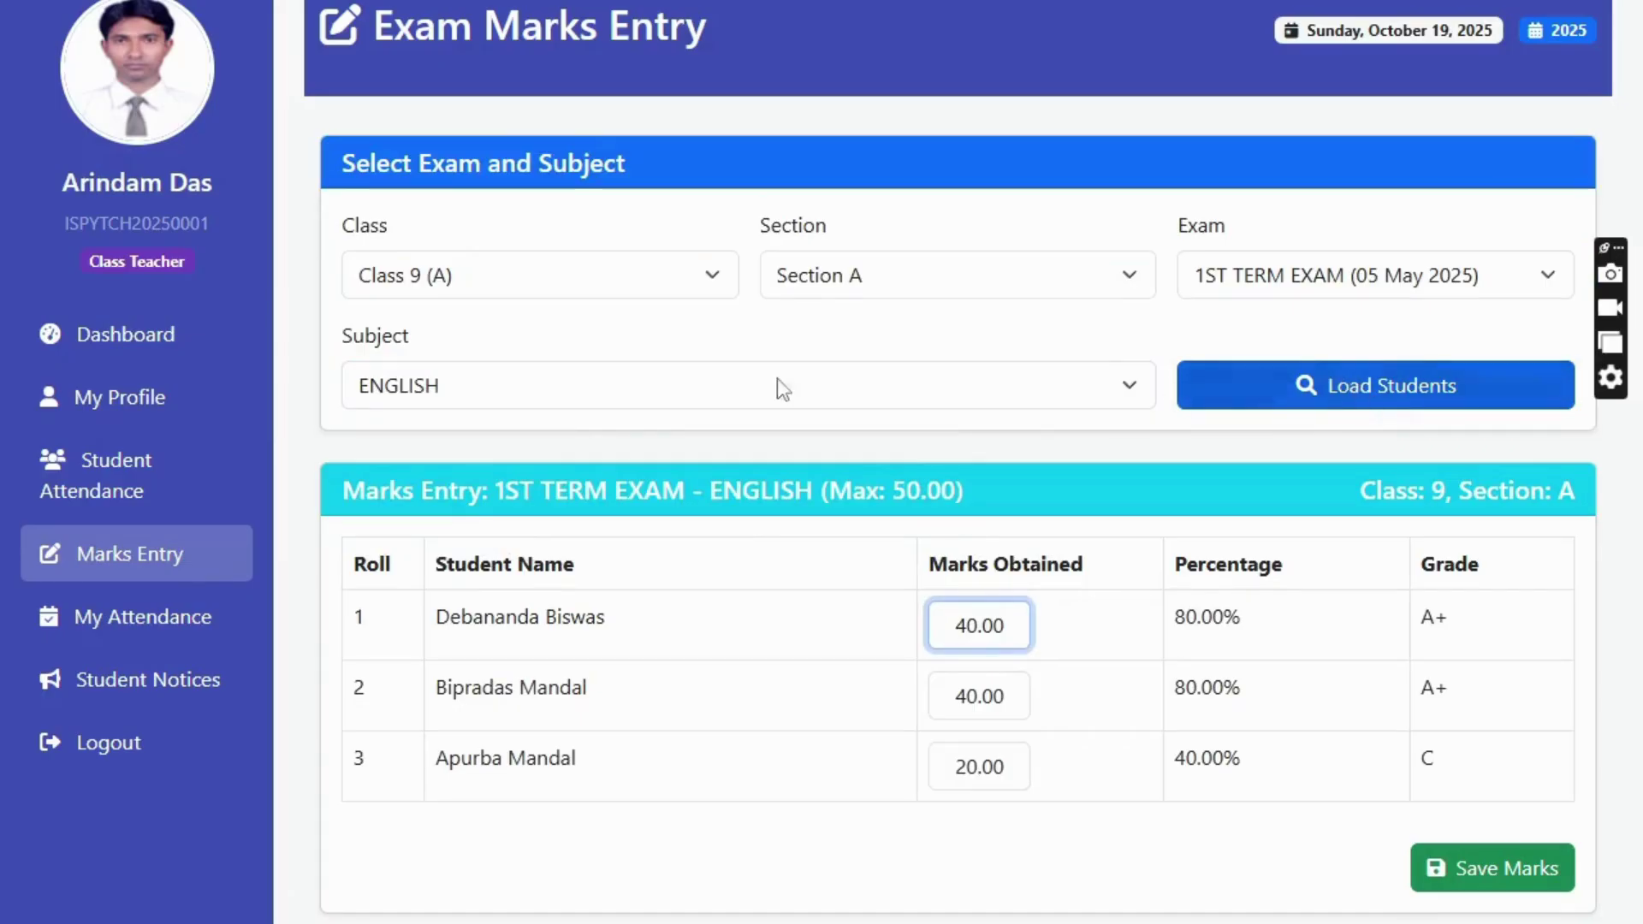
# - Check the Mathematics and Computer Science marks, then open the teacher's October 2025 attendance
pyautogui.click(454, 390)
pyautogui.click(416, 504)
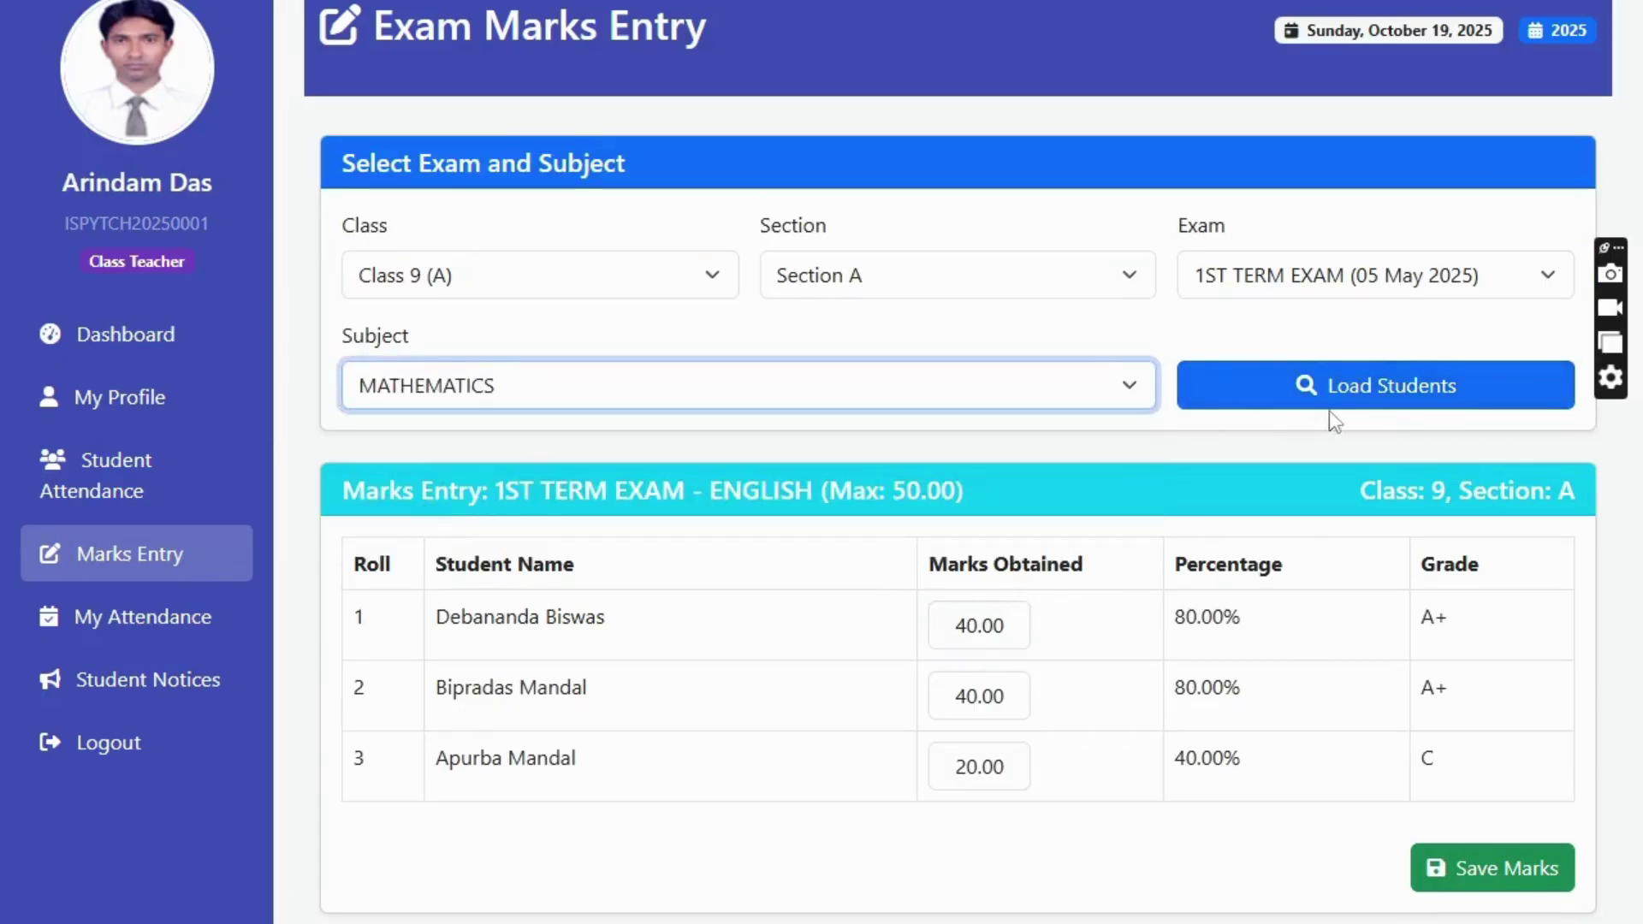
pyautogui.click(1330, 404)
pyautogui.click(438, 387)
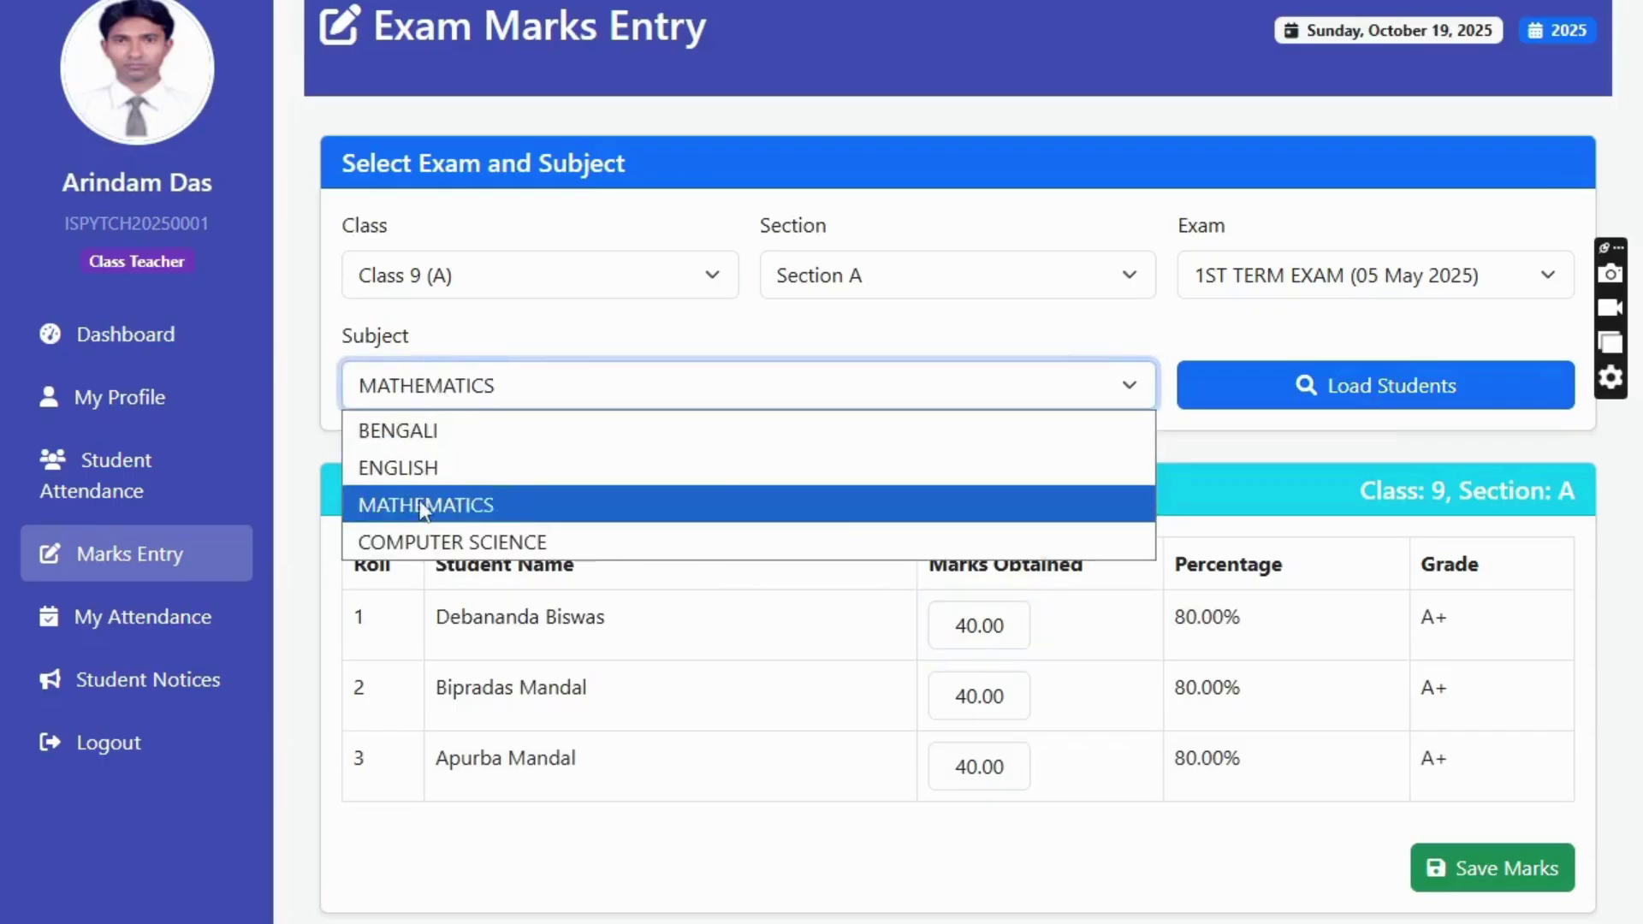
pyautogui.click(411, 538)
pyautogui.click(1360, 387)
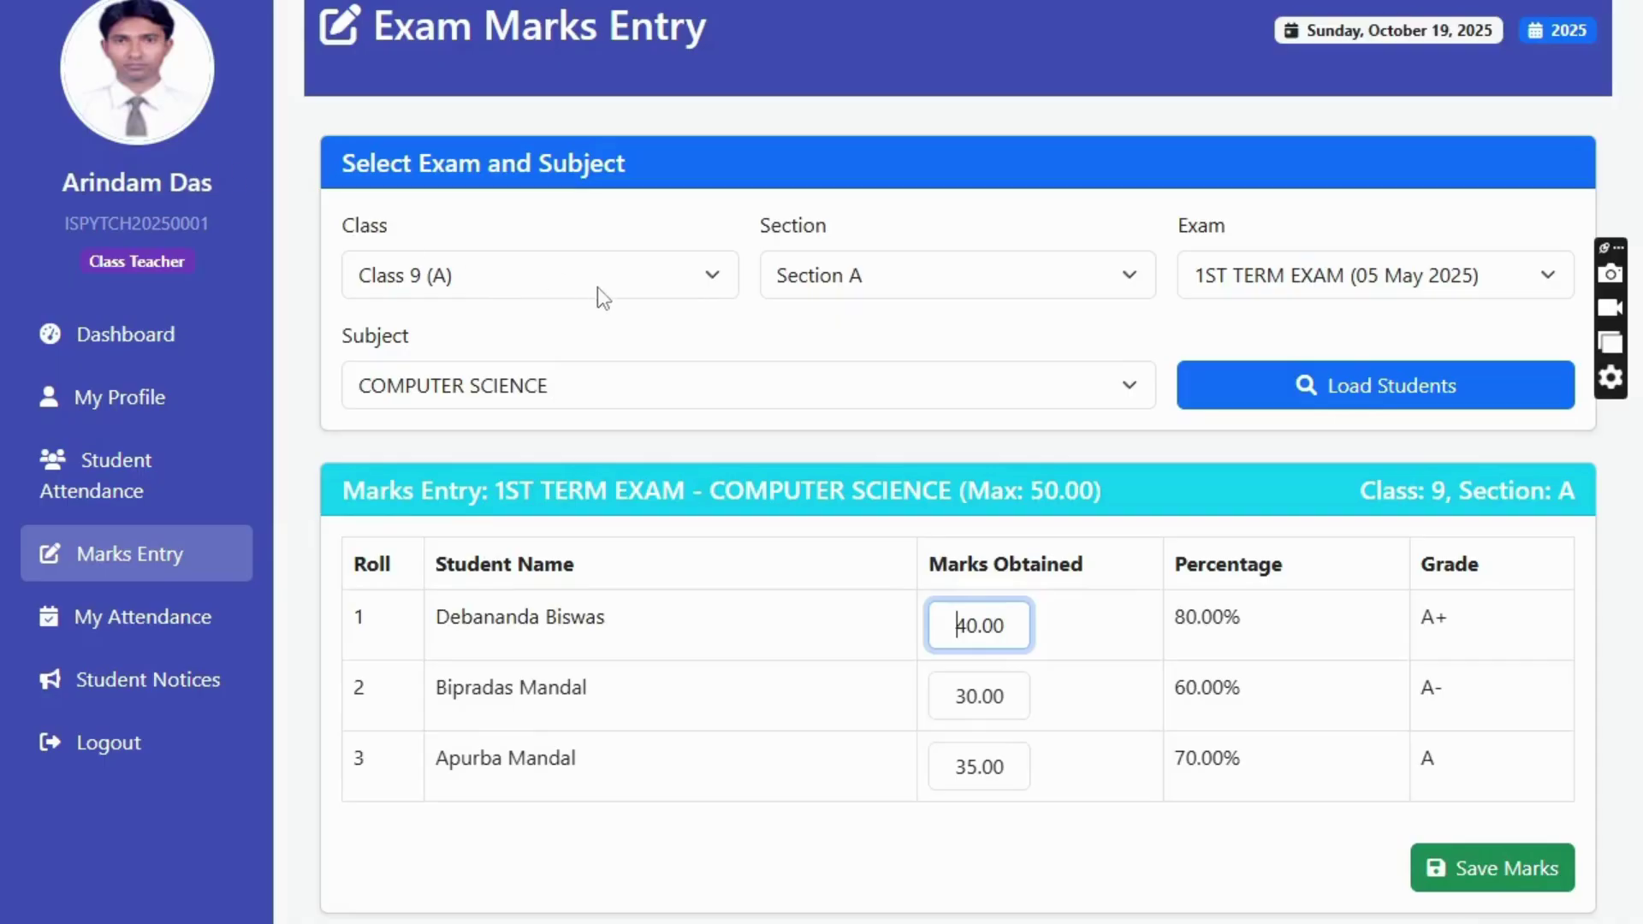
pyautogui.click(141, 626)
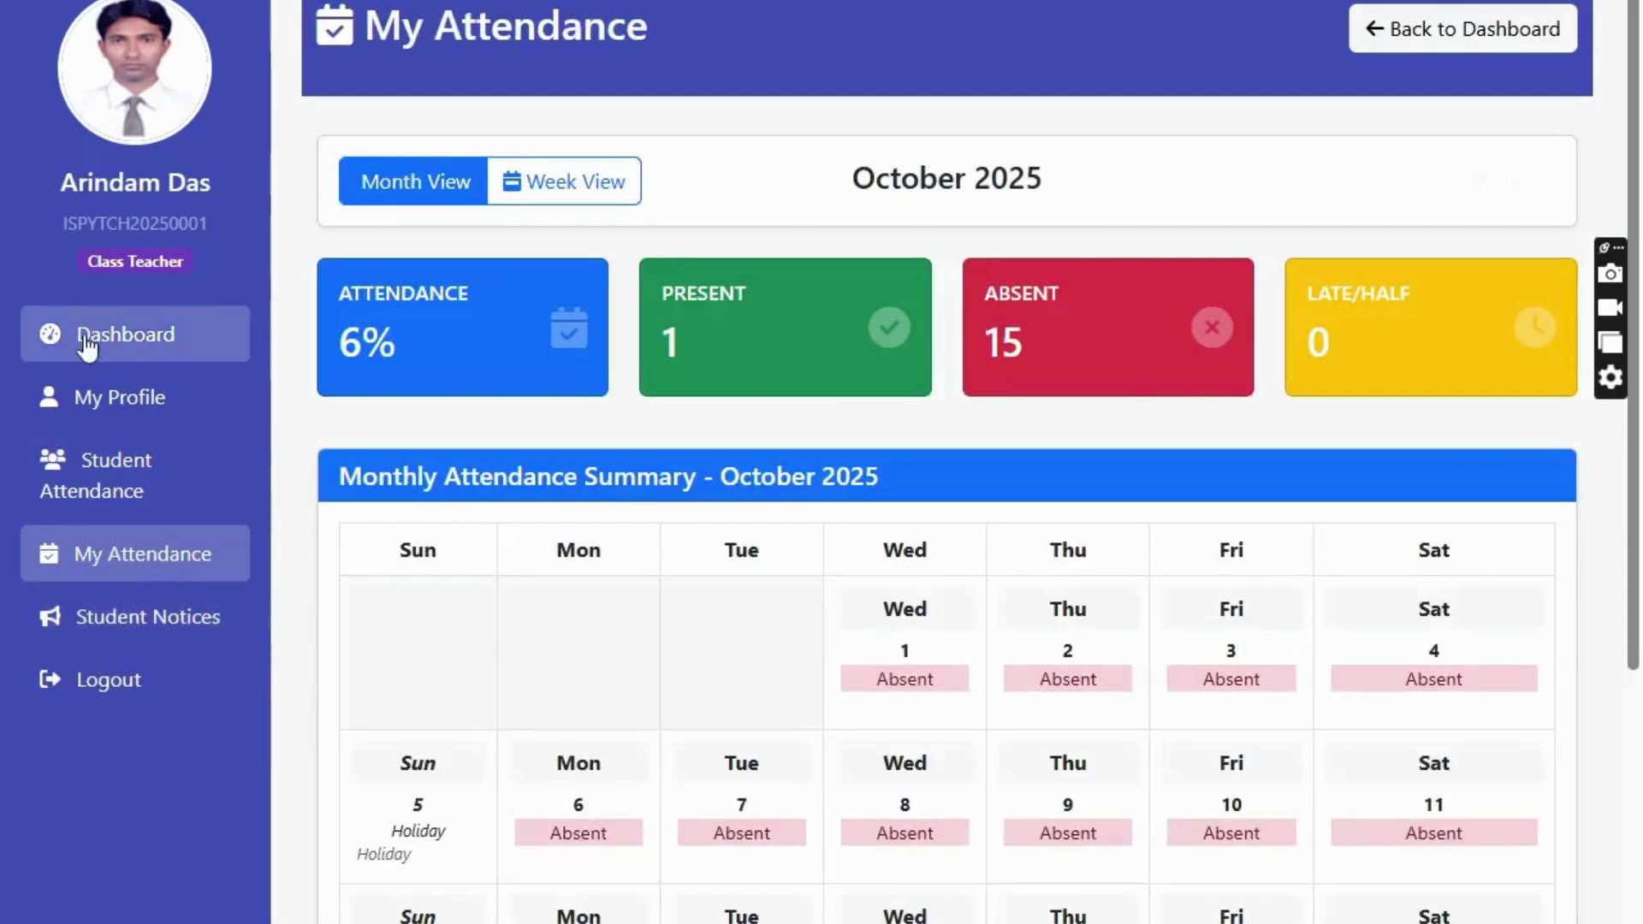
# - Open Exam Marks View and show all subjects' 1ST TERM EXAM marks for Class 9-A
pyautogui.click(95, 352)
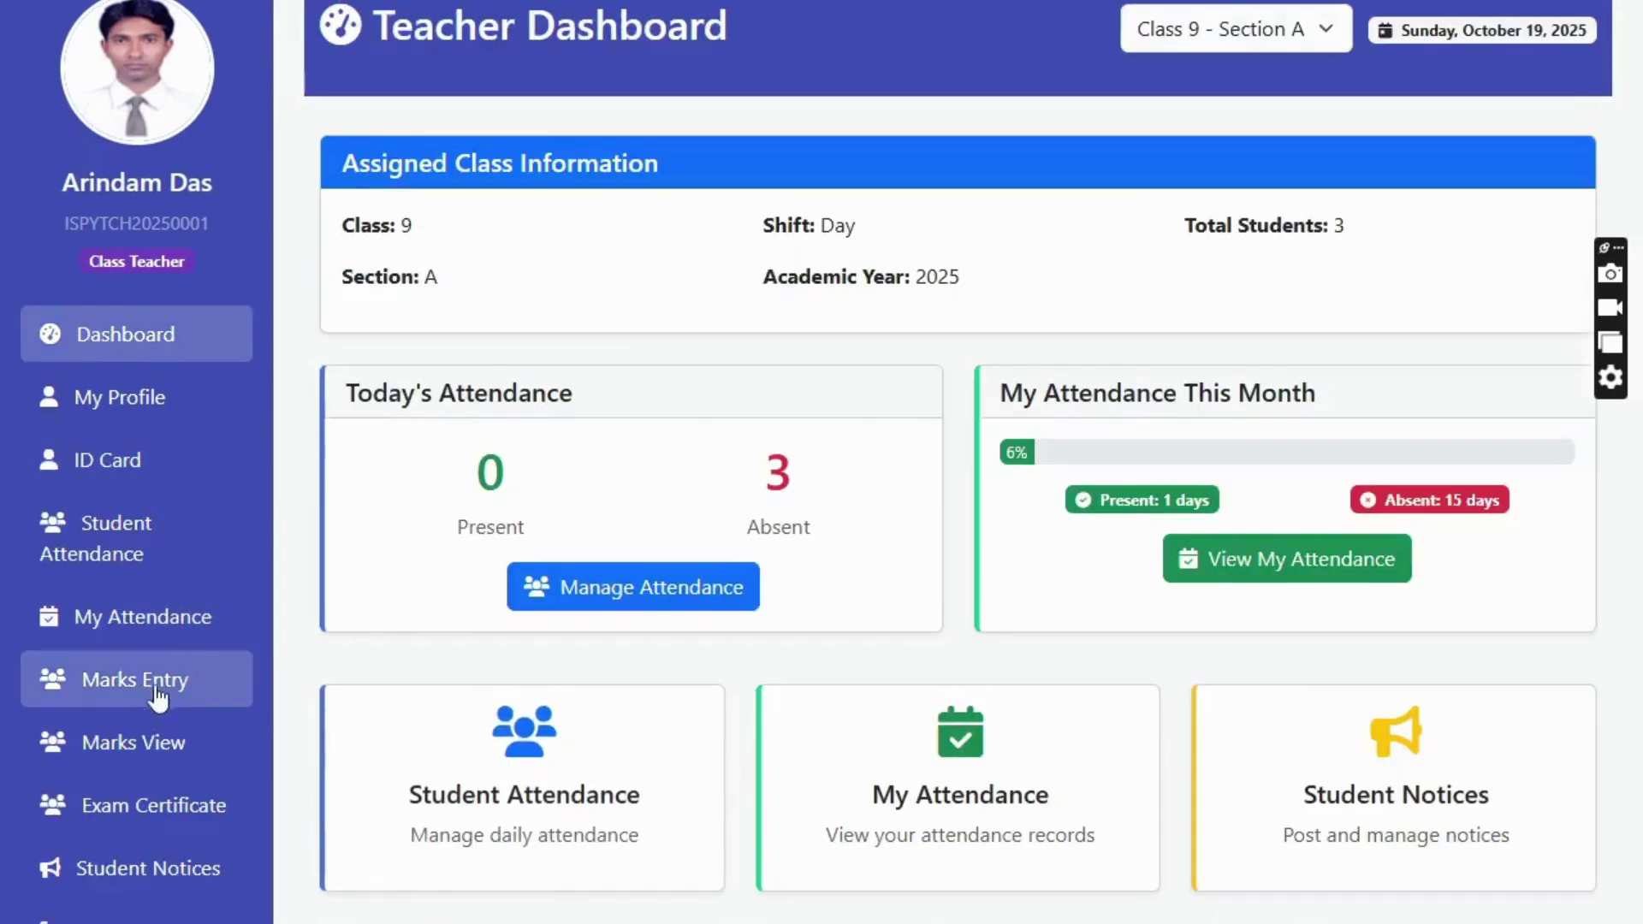
pyautogui.click(141, 695)
pyautogui.click(109, 341)
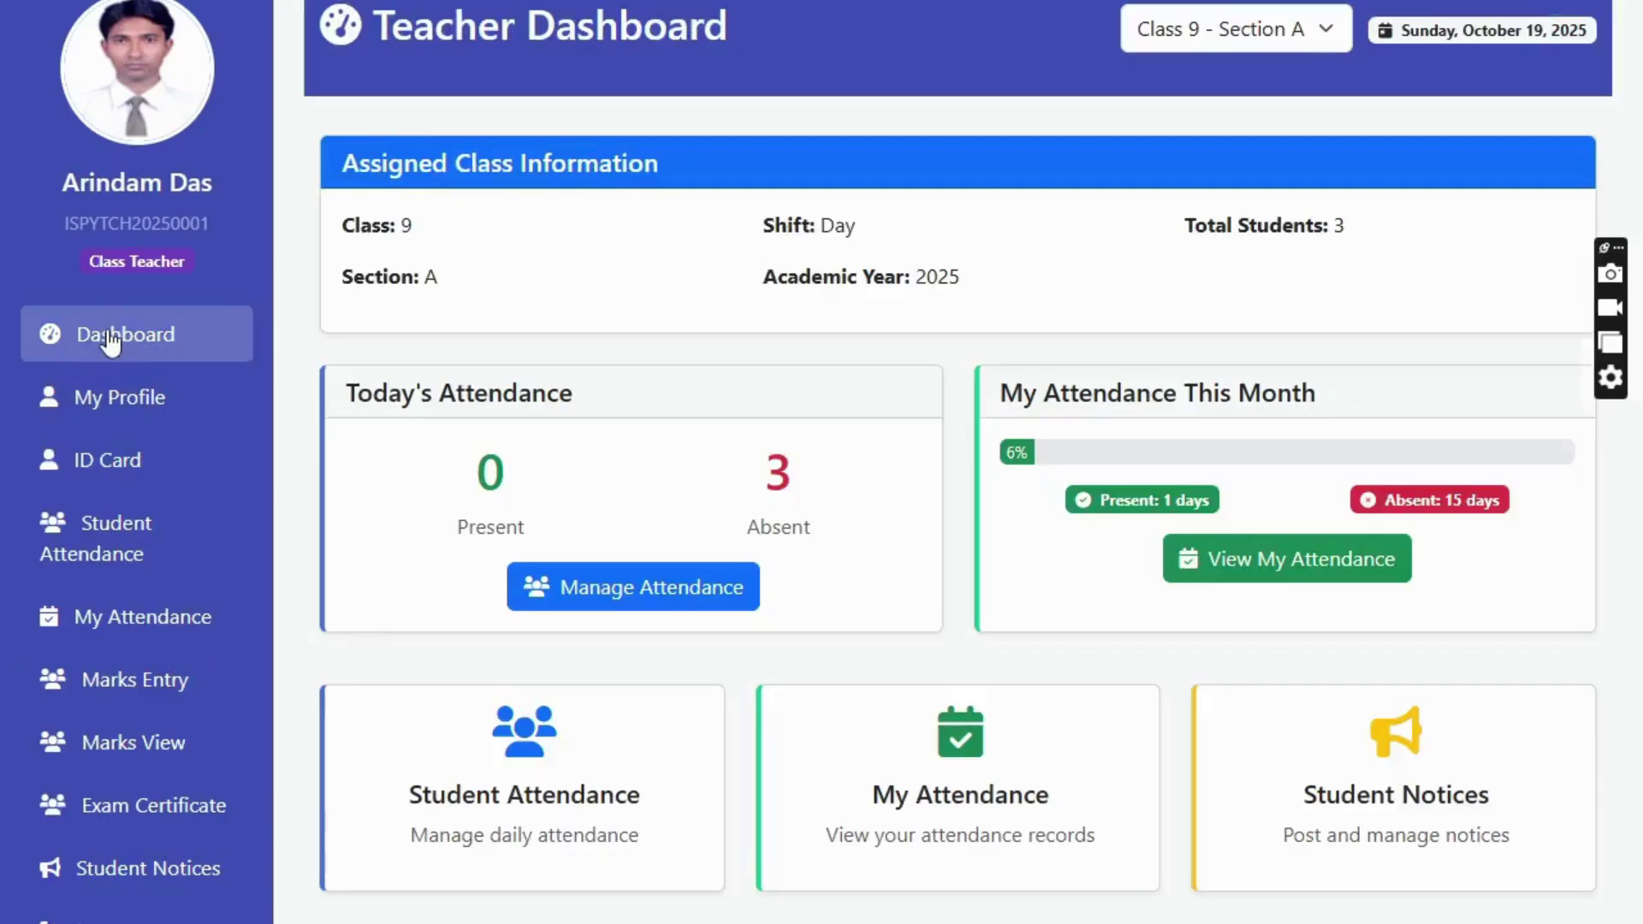
pyautogui.click(155, 753)
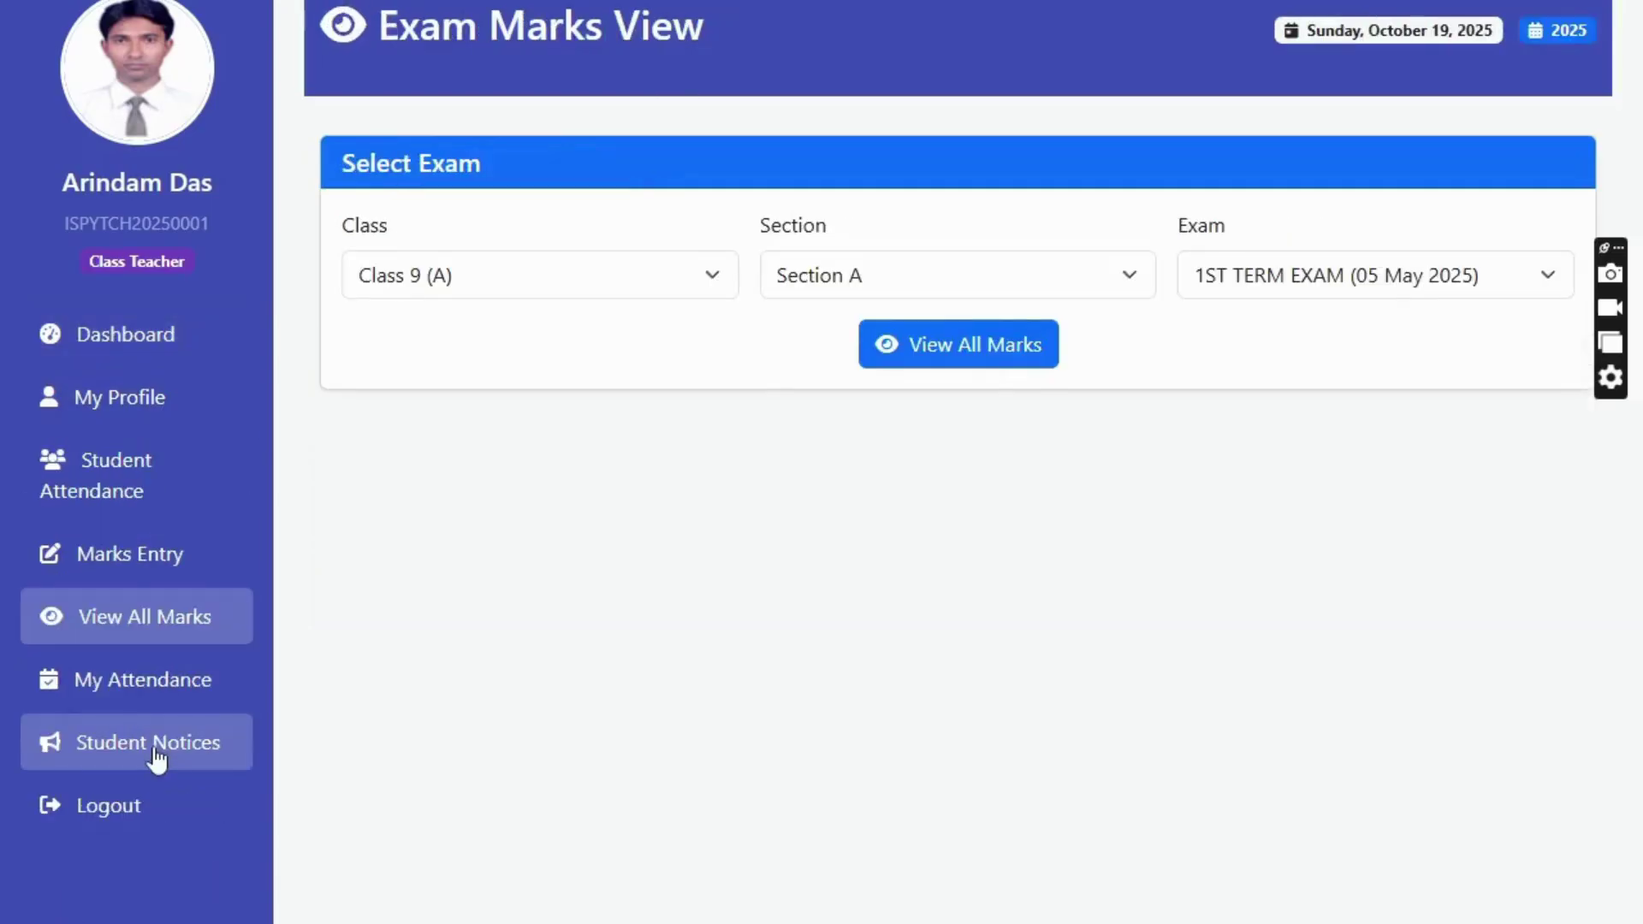
pyautogui.click(914, 358)
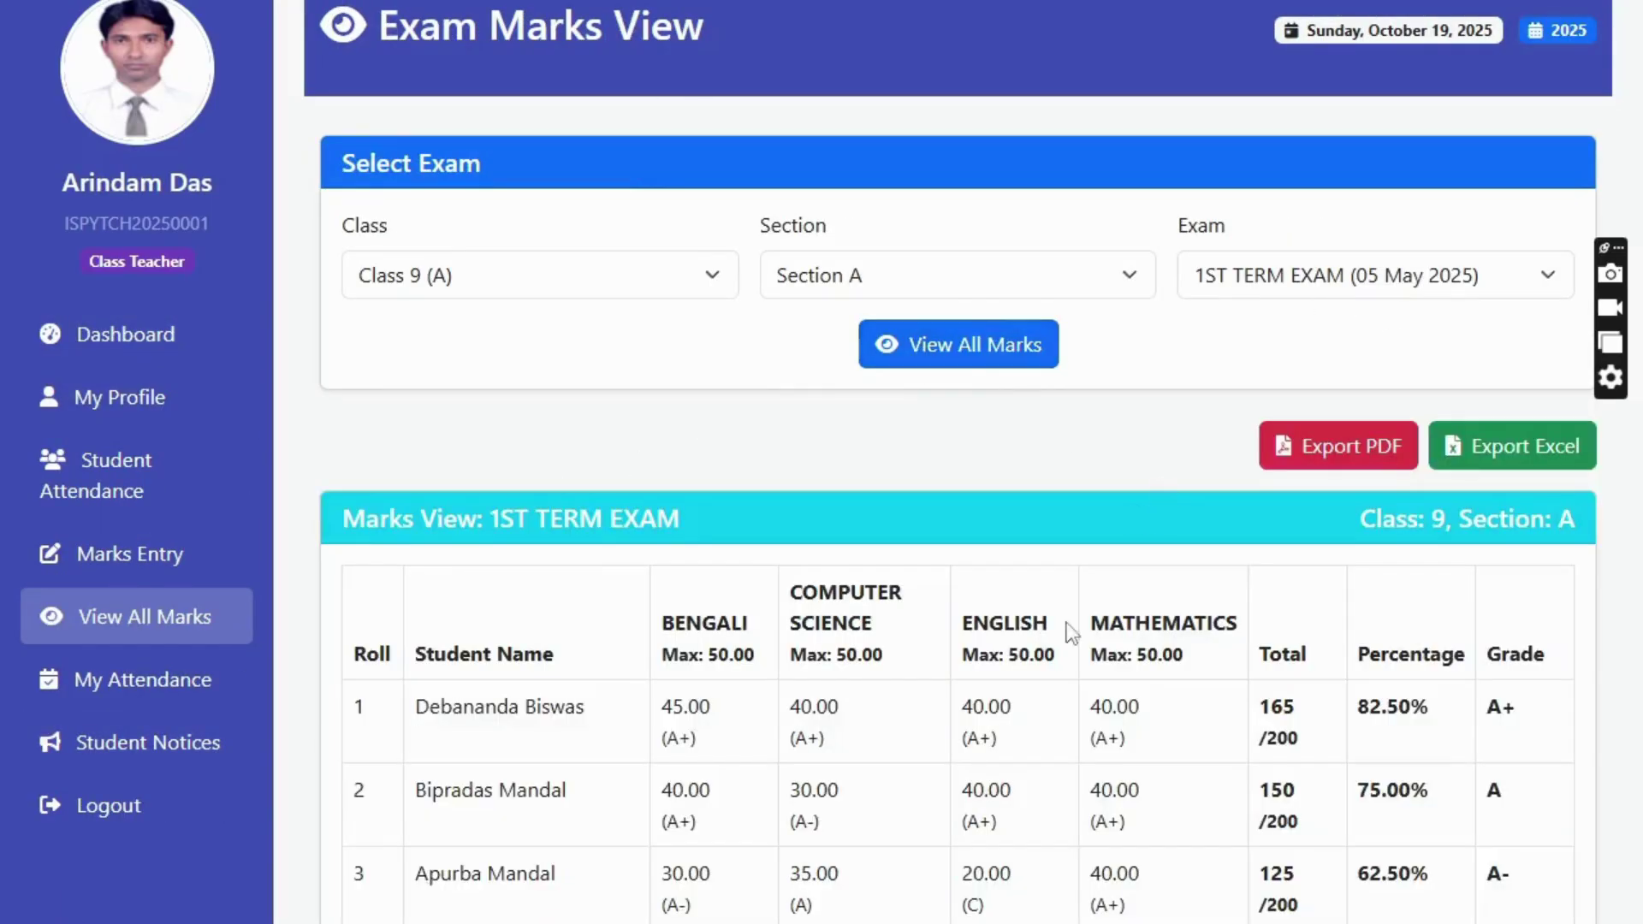
# - Review the student totals (165, 150, 125), then go back to the Teacher Dashboard
pyautogui.moveTo(1297, 707); pyautogui.dragTo(1506, 905)
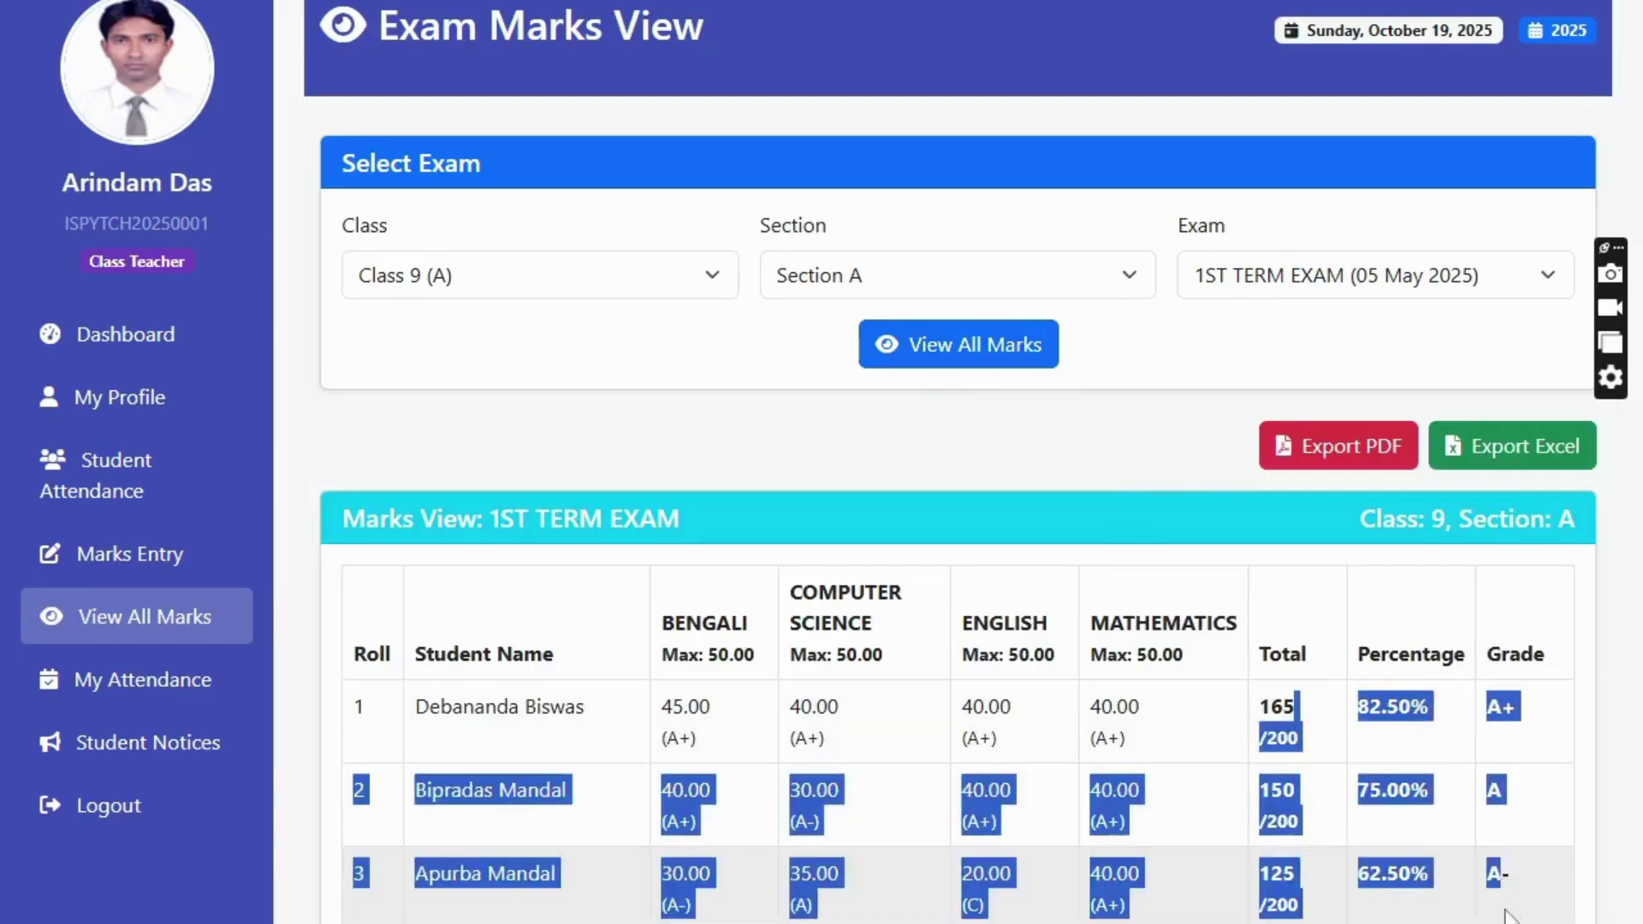
pyautogui.click(1508, 914)
pyautogui.moveTo(1299, 742); pyautogui.dragTo(1276, 744)
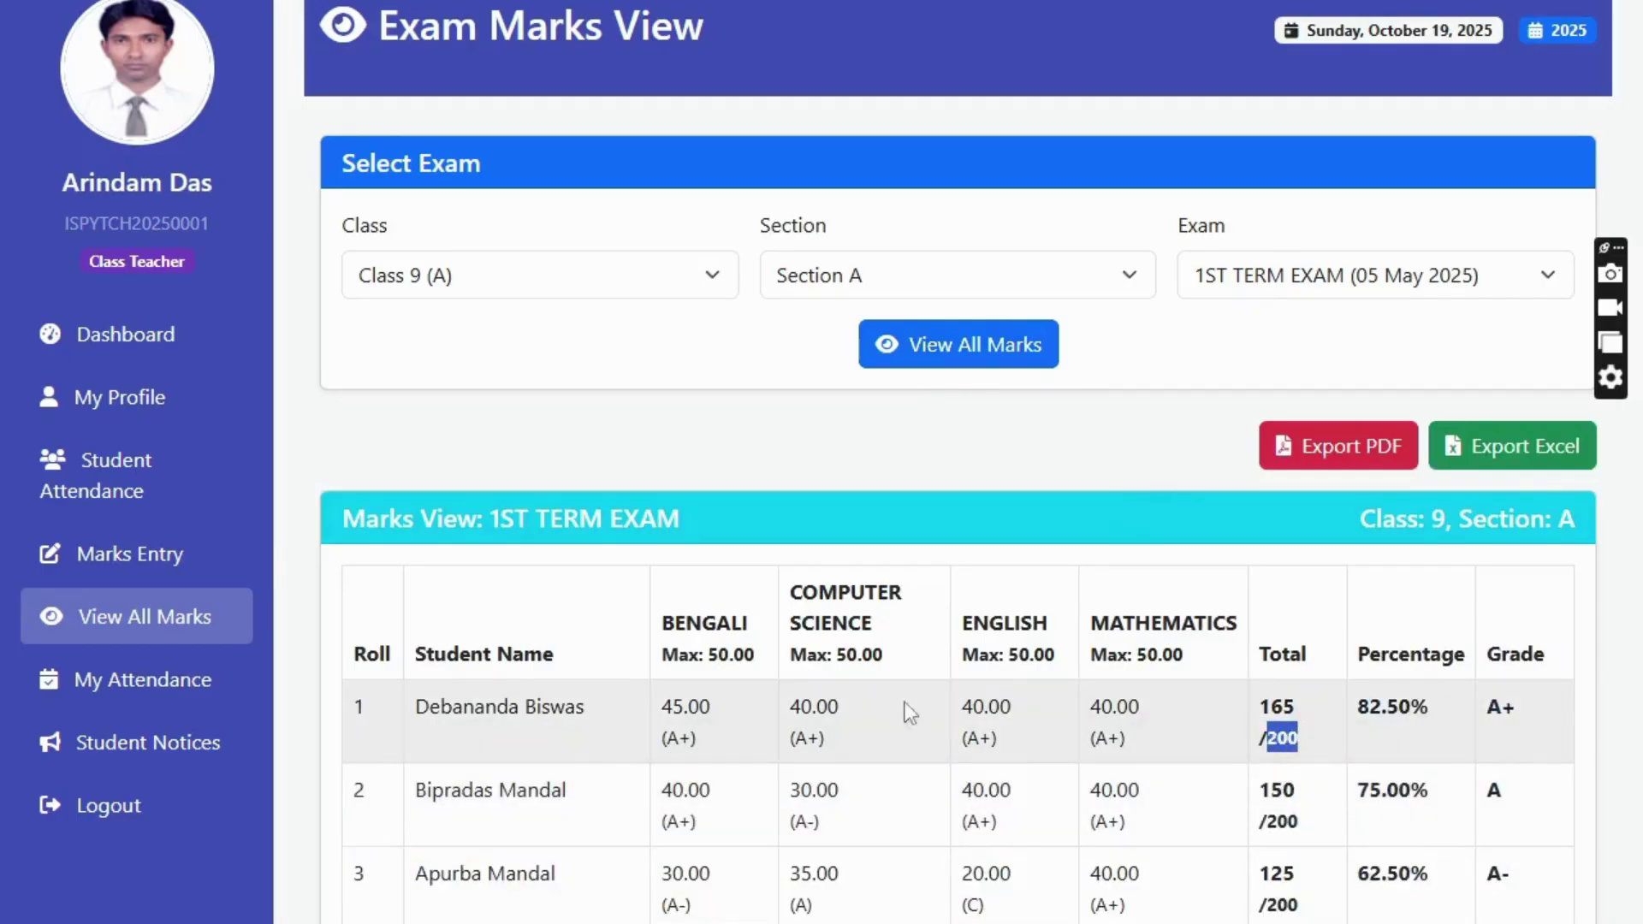
pyautogui.click(110, 353)
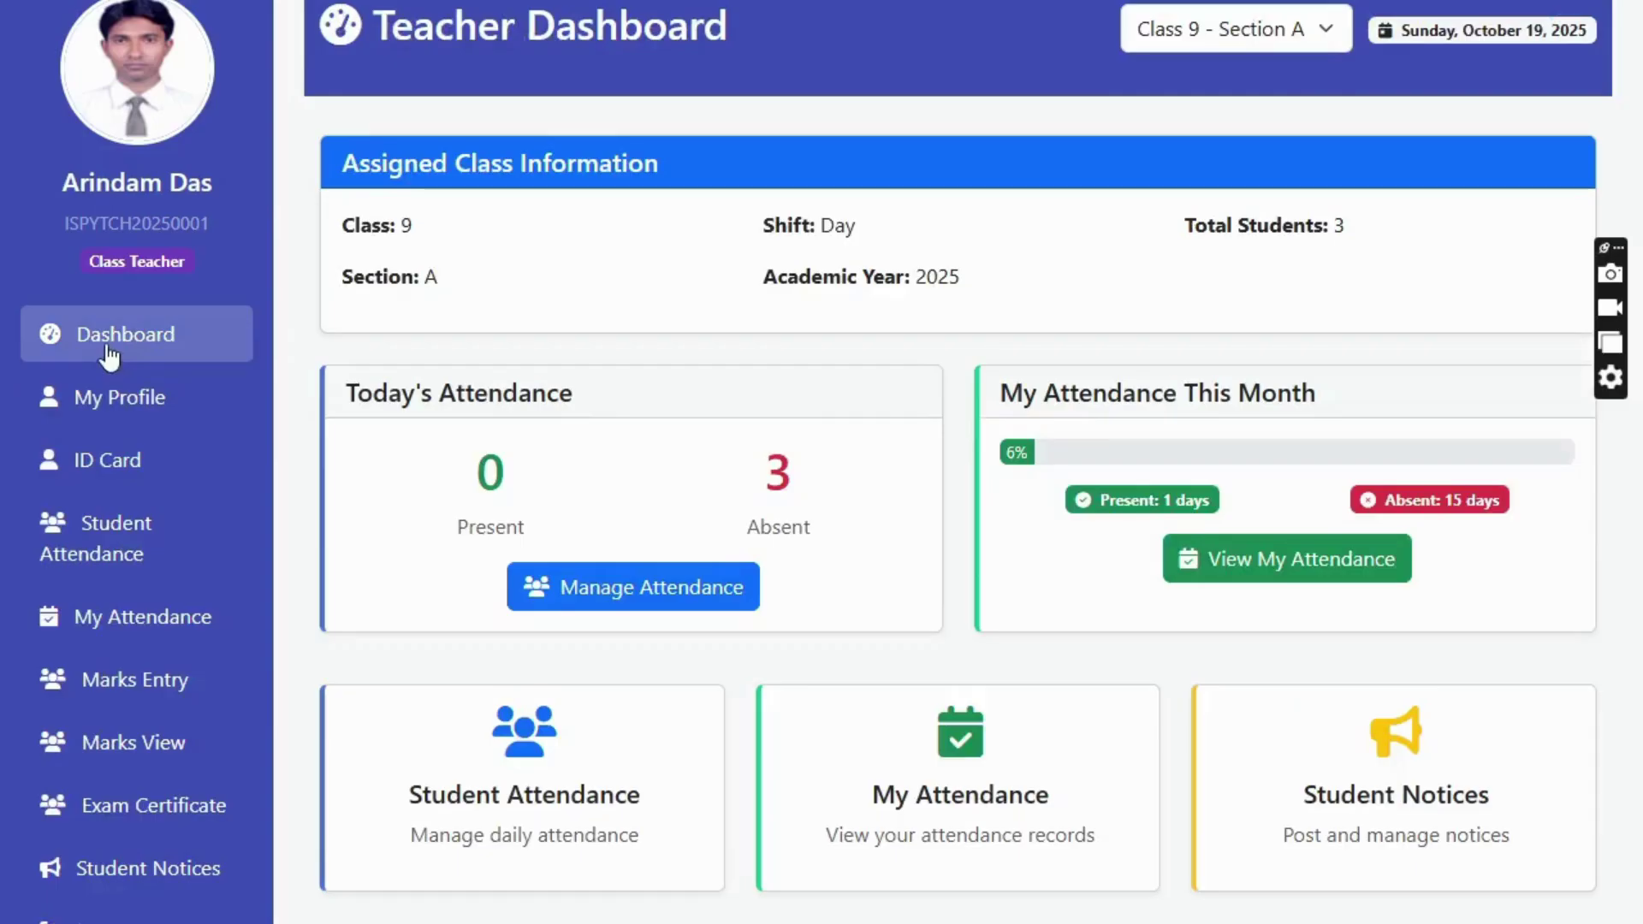
# - Choose 1ST TERM EXAM on Exam Certificate and download Class_9_A_Marksheets_1ST TERM EXAM as a PDF
pyautogui.click(189, 813)
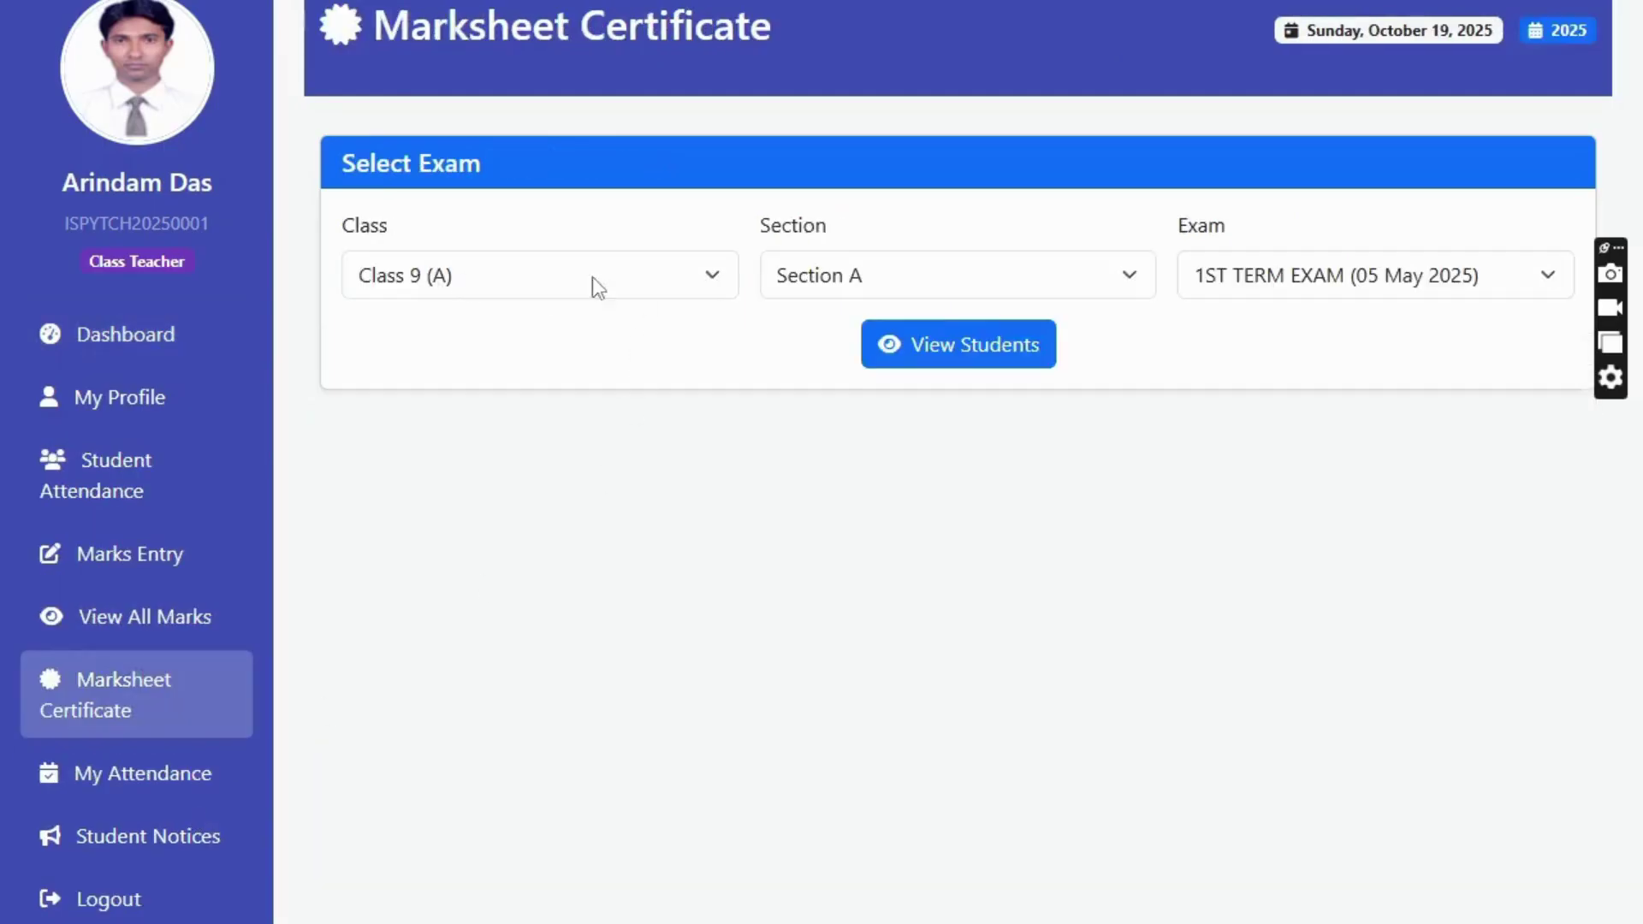
pyautogui.click(1375, 288)
pyautogui.click(1359, 324)
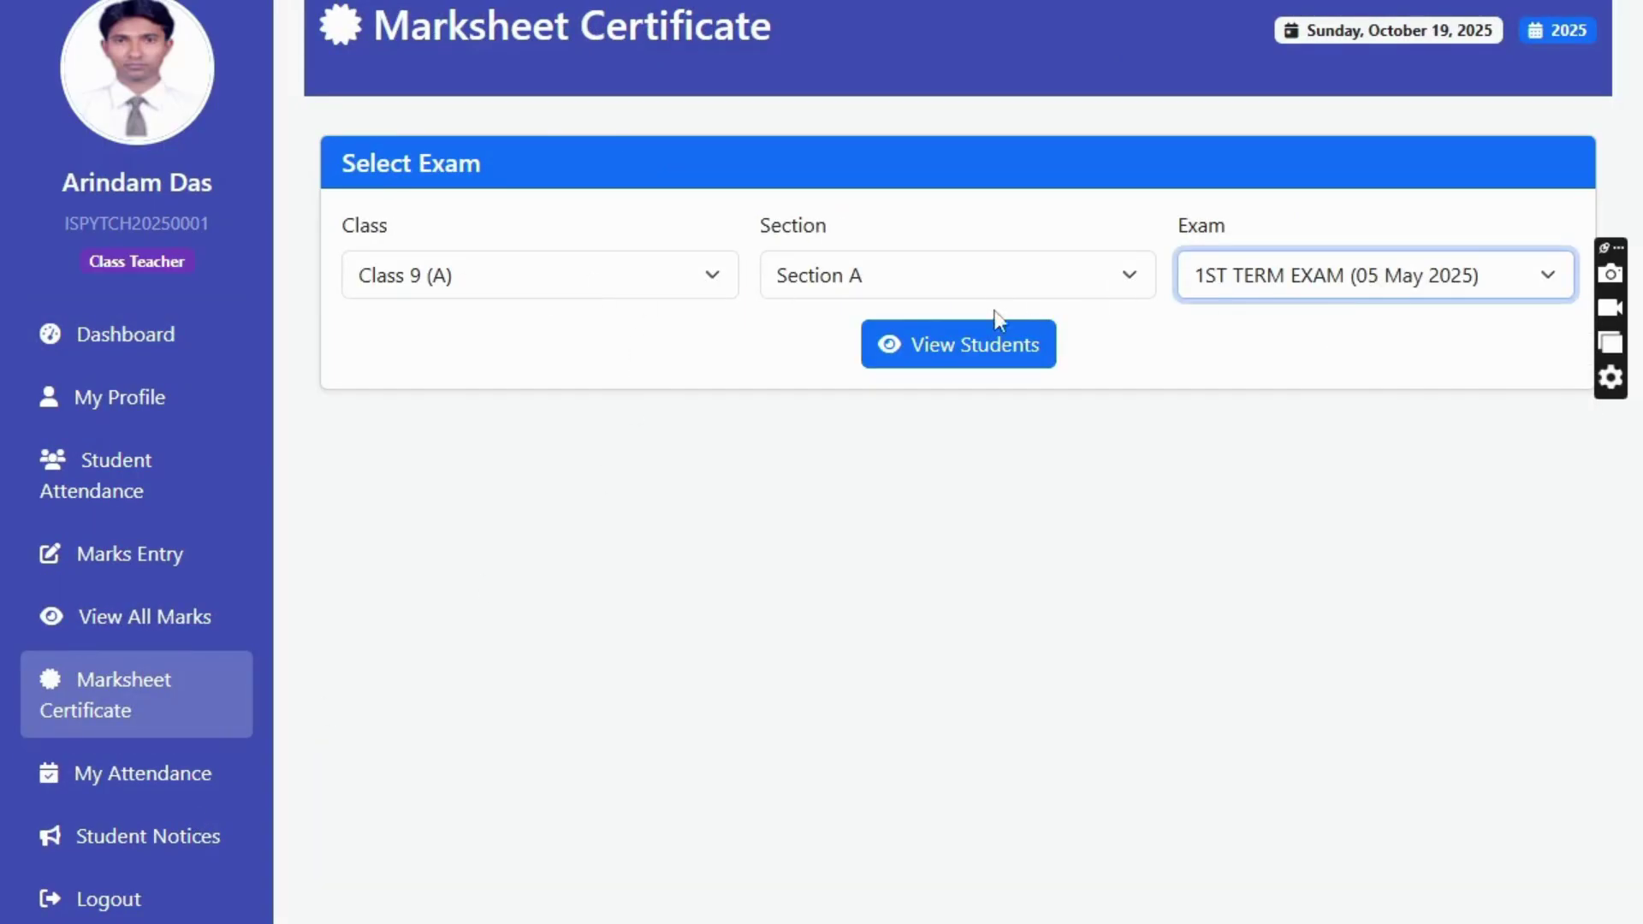
pyautogui.click(959, 354)
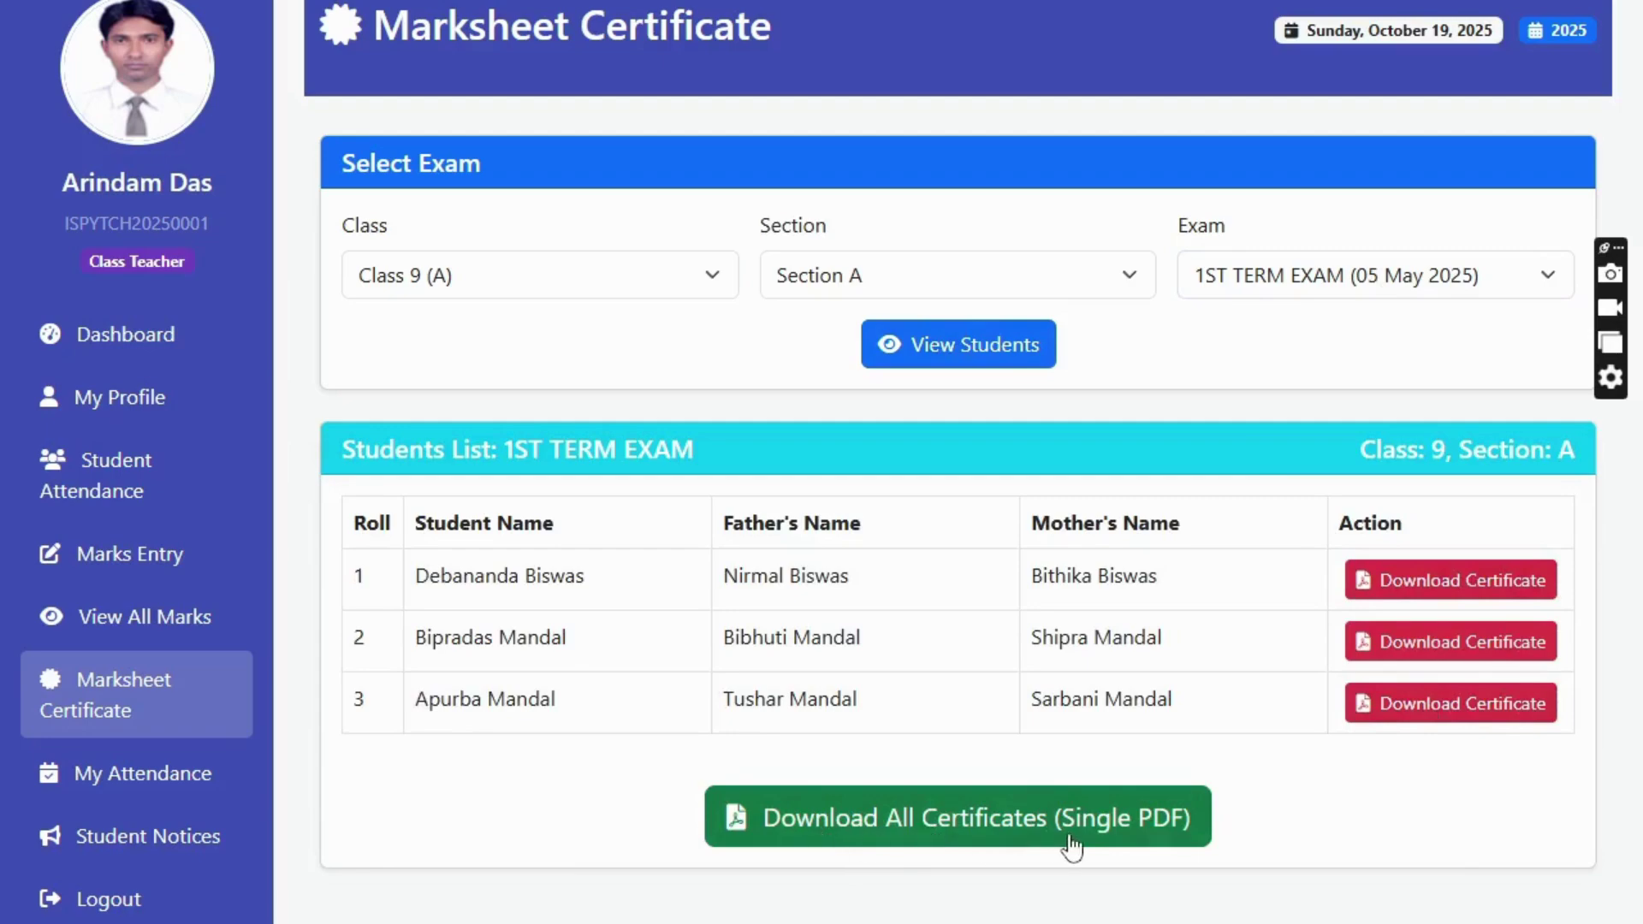
pyautogui.click(969, 824)
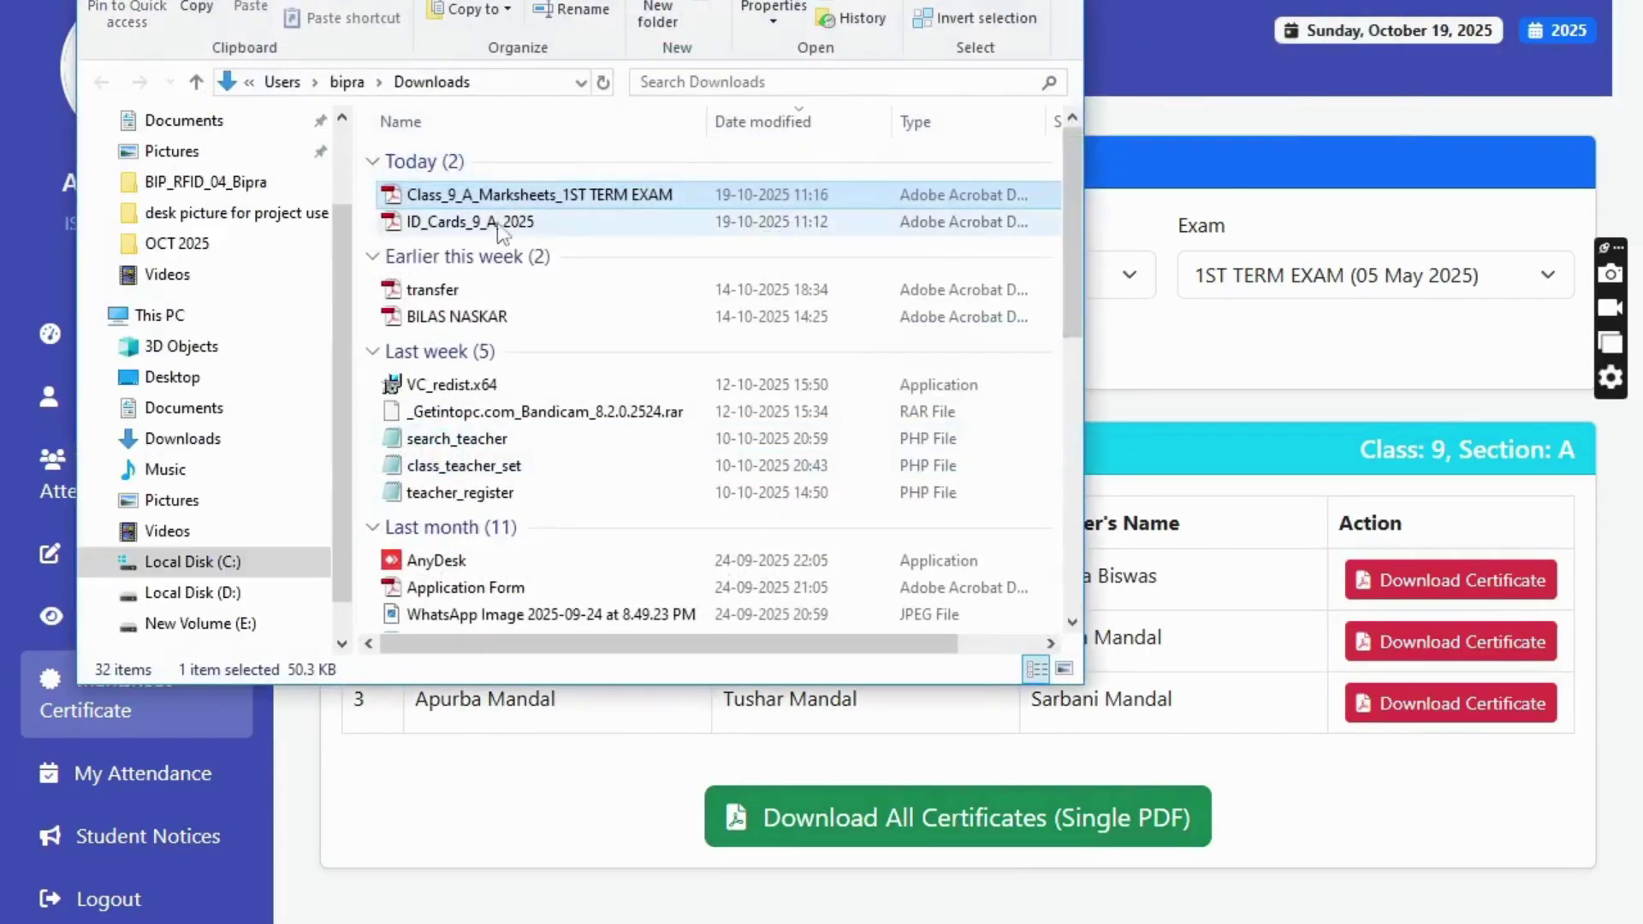
pyautogui.doubleClick(495, 183)
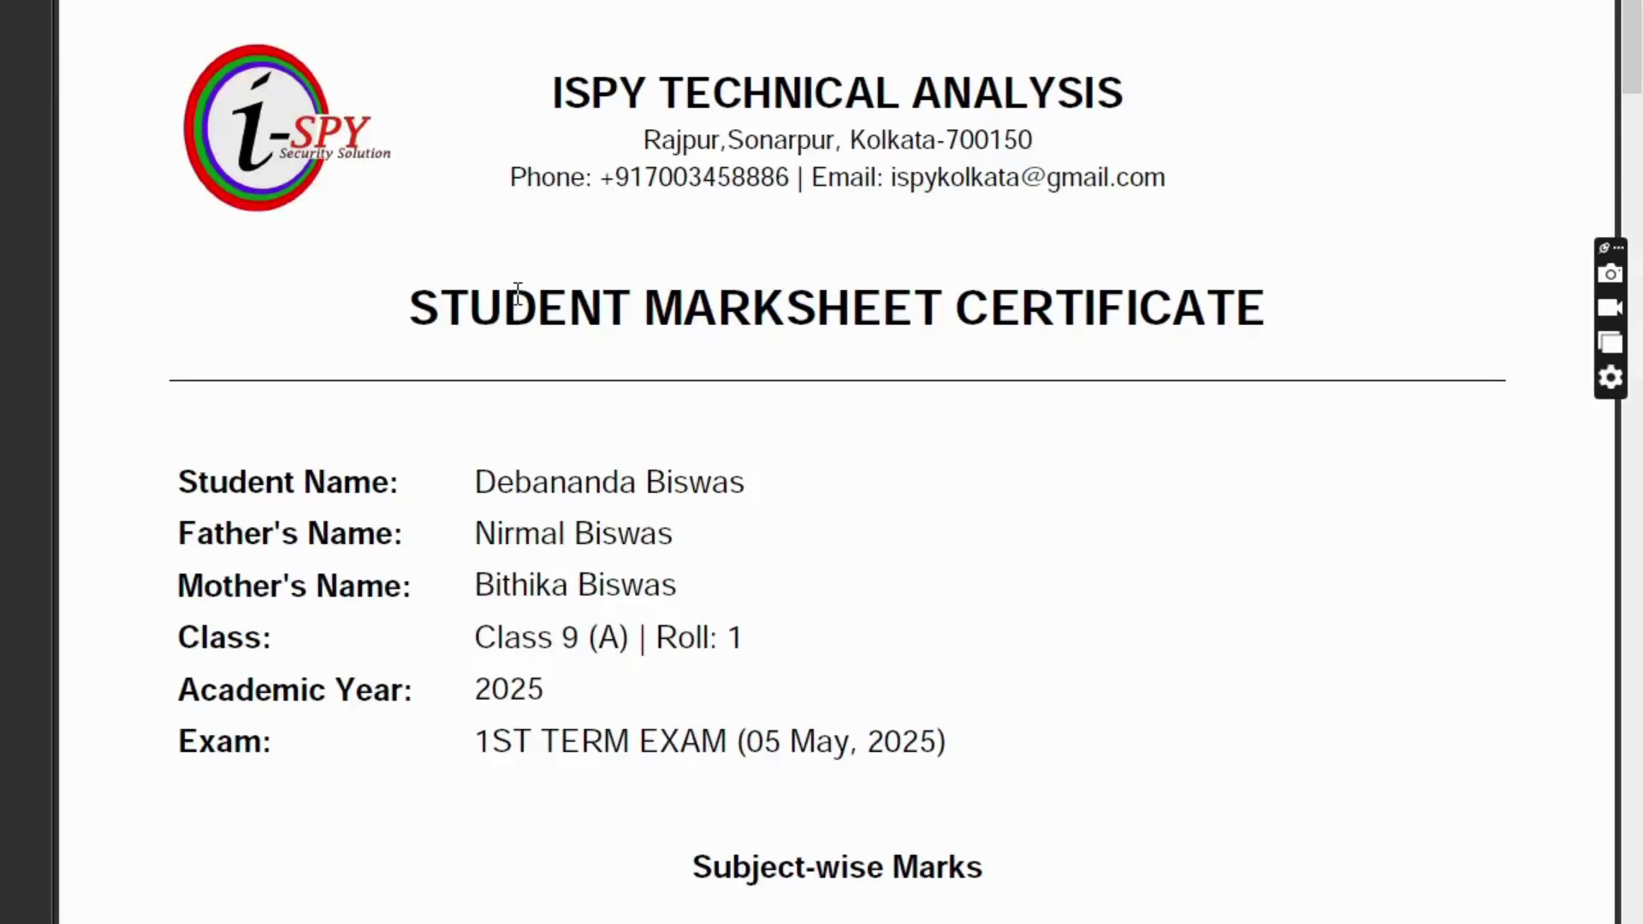
pyautogui.keyDown('ctrl'); pyautogui.scroll(-2, 517, 289); pyautogui.keyUp('ctrl')
pyautogui.scroll(-10, 709, 231)
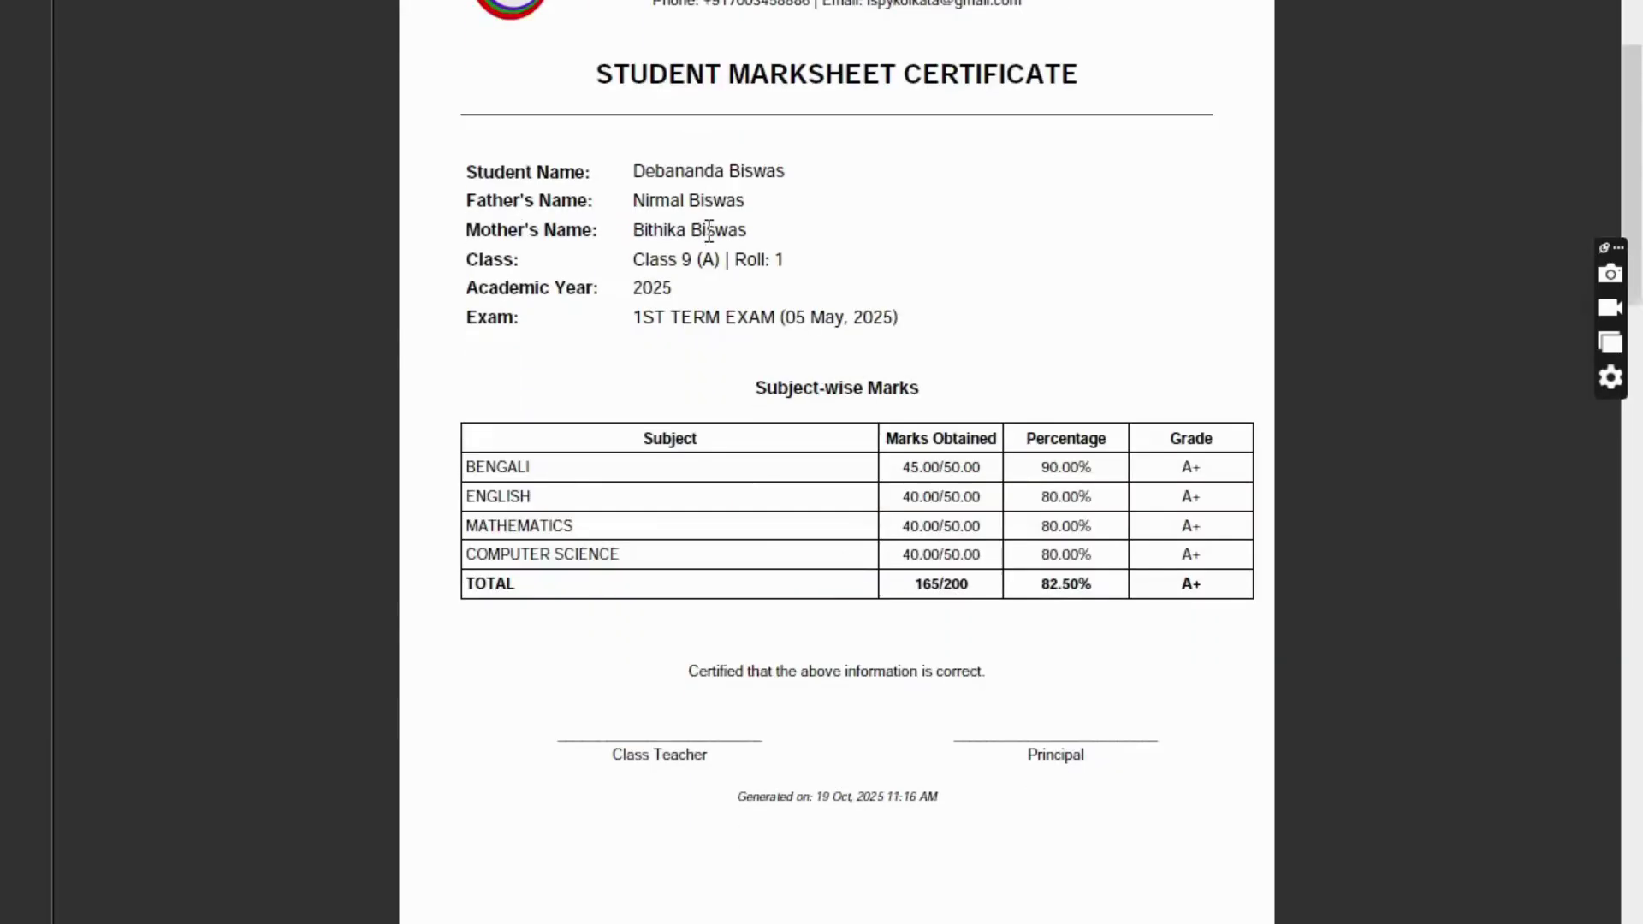
pyautogui.scroll(10, 709, 231)
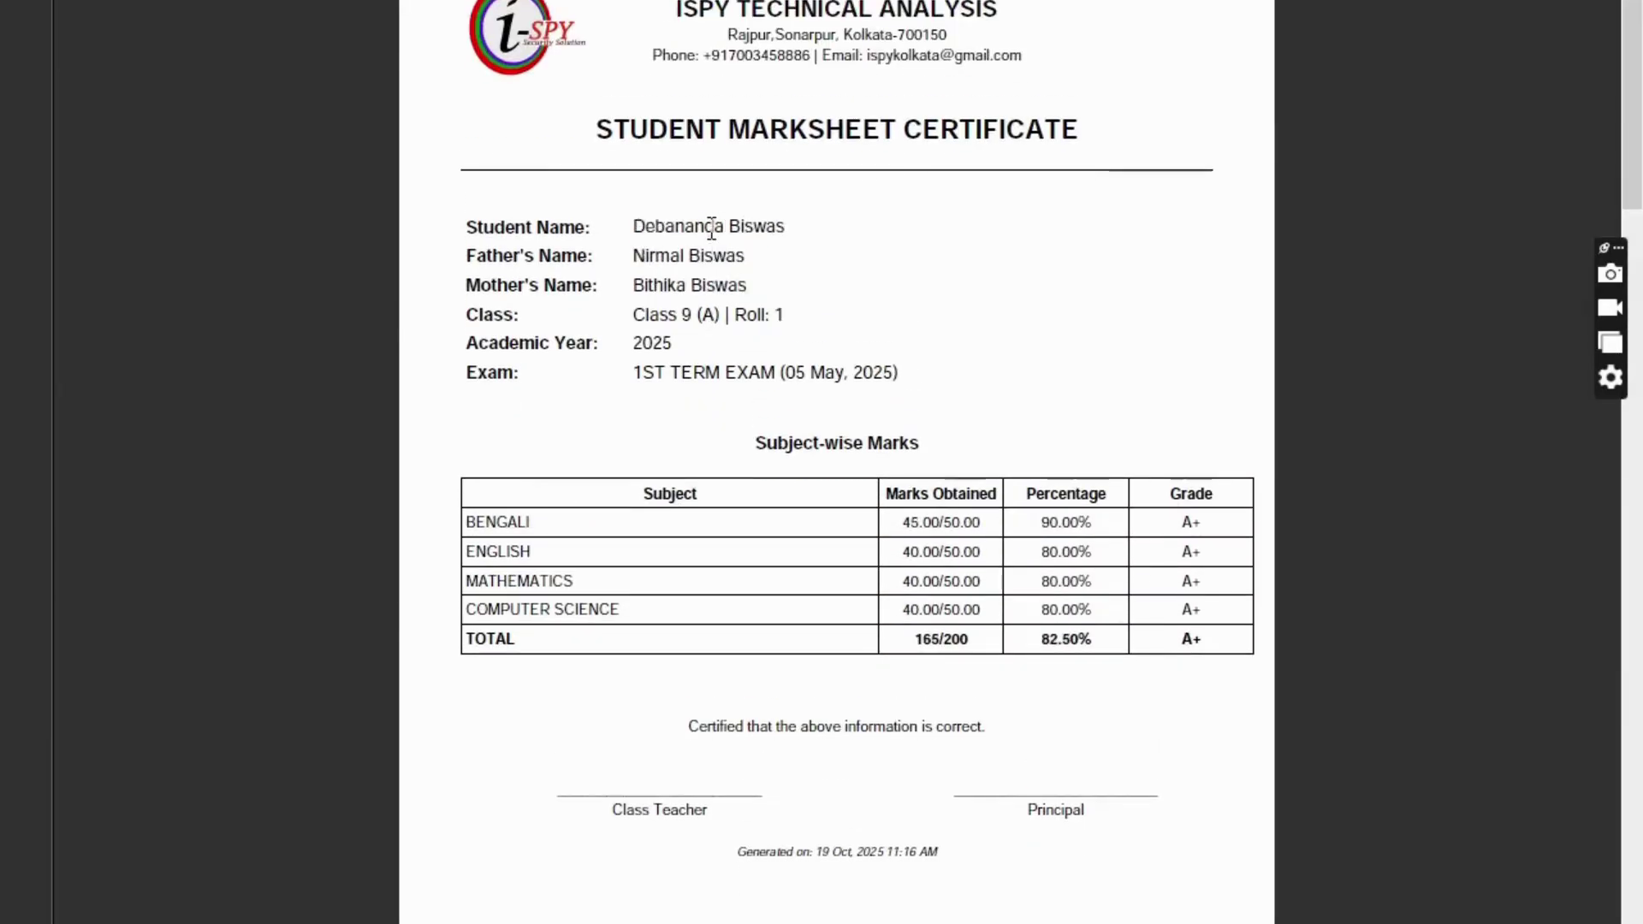
pyautogui.hotkey('alt', 'F4')
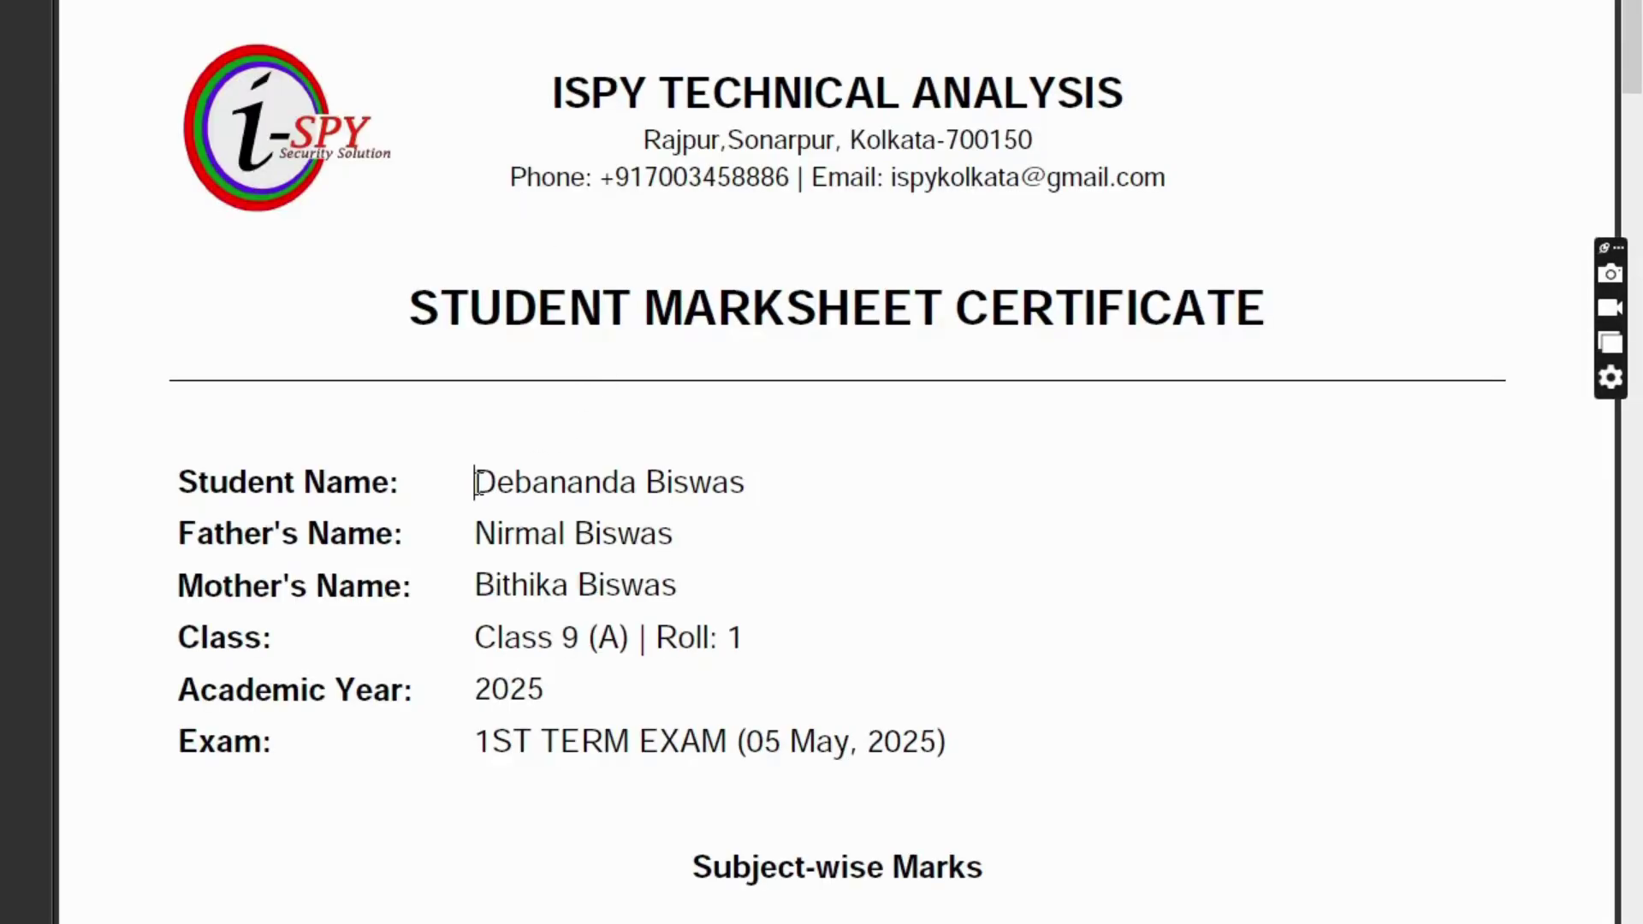
pyautogui.moveTo(475, 482); pyautogui.dragTo(759, 482)
pyautogui.scroll(-2, 759, 479)
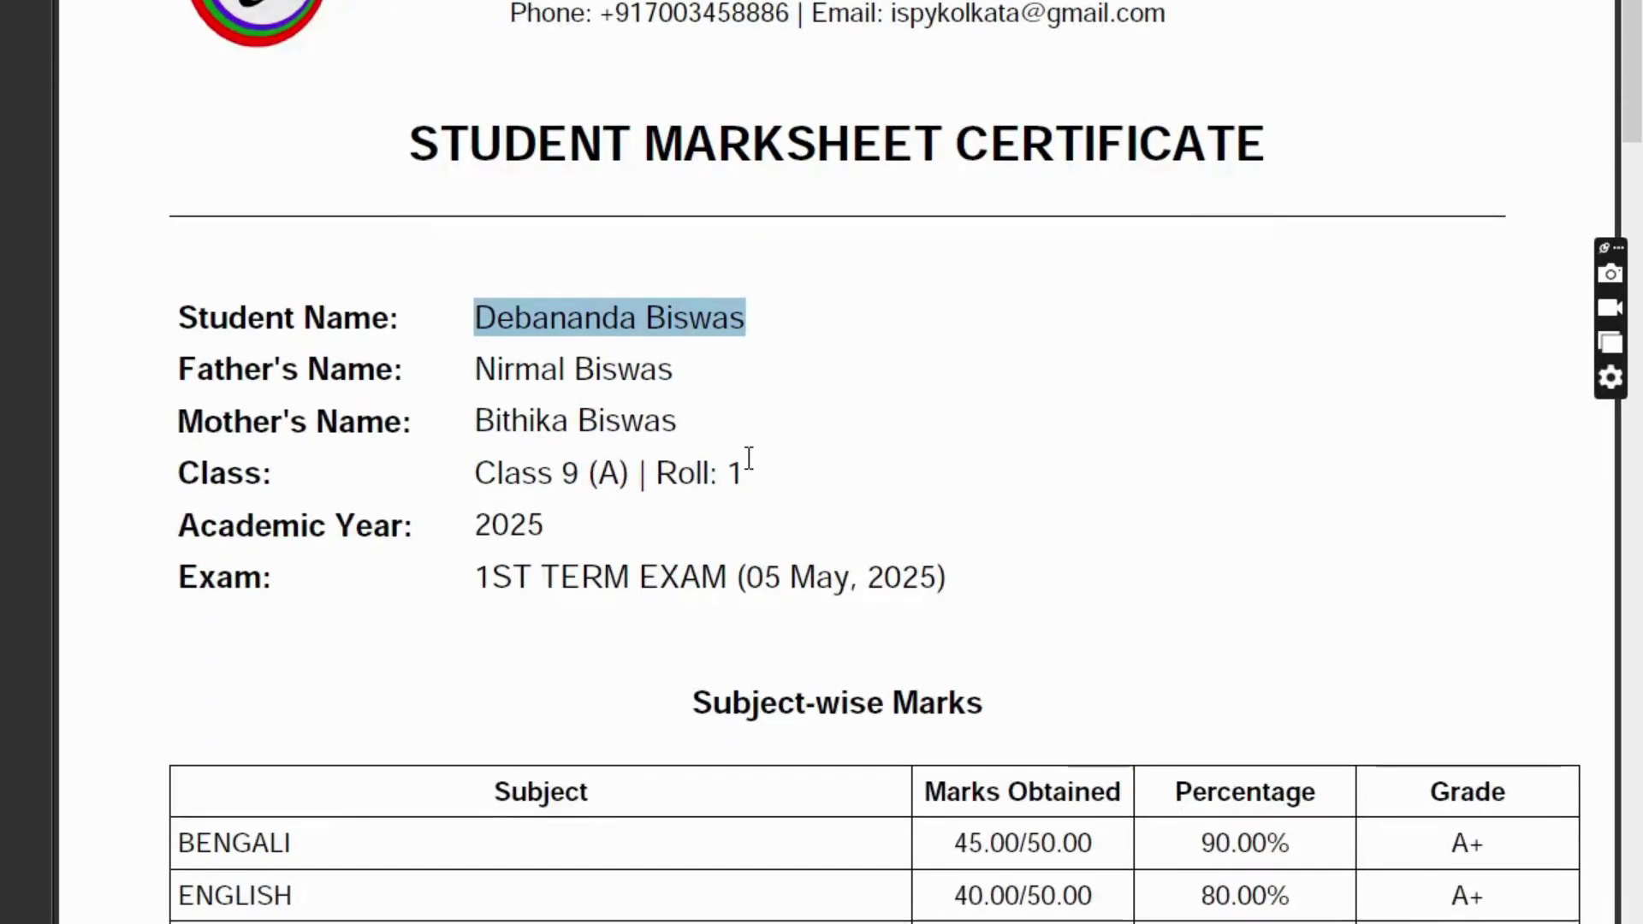
pyautogui.hotkey('ctrl', '-')
pyautogui.scroll(-5, 748, 456)
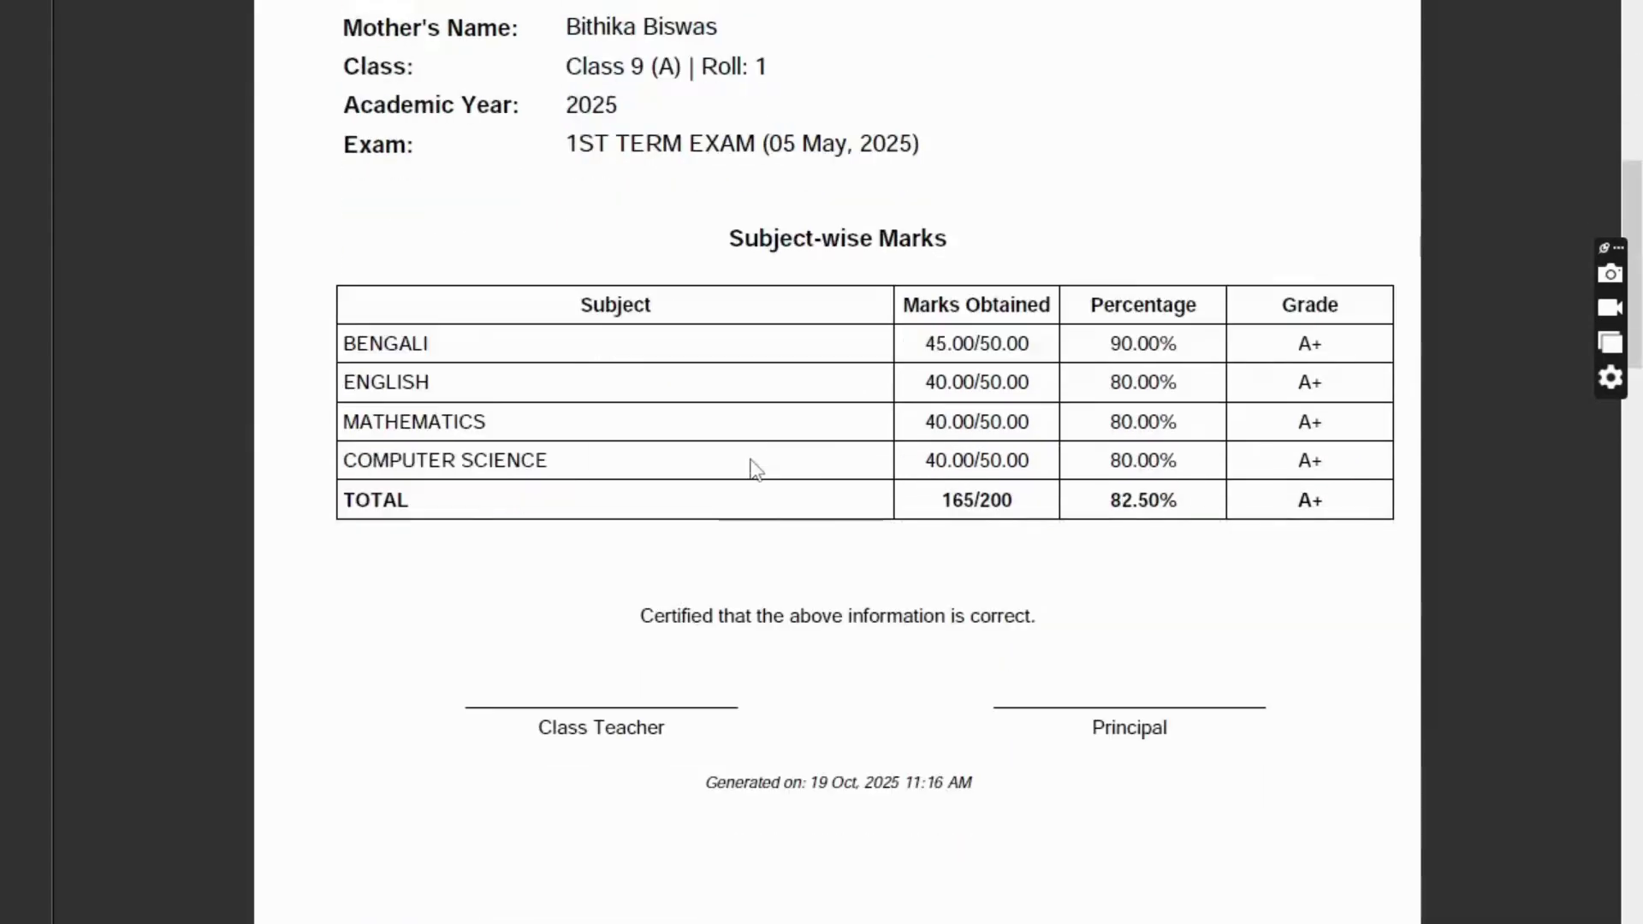
pyautogui.scroll(-10, 757, 470)
pyautogui.moveTo(560, 319); pyautogui.dragTo(500, 687)
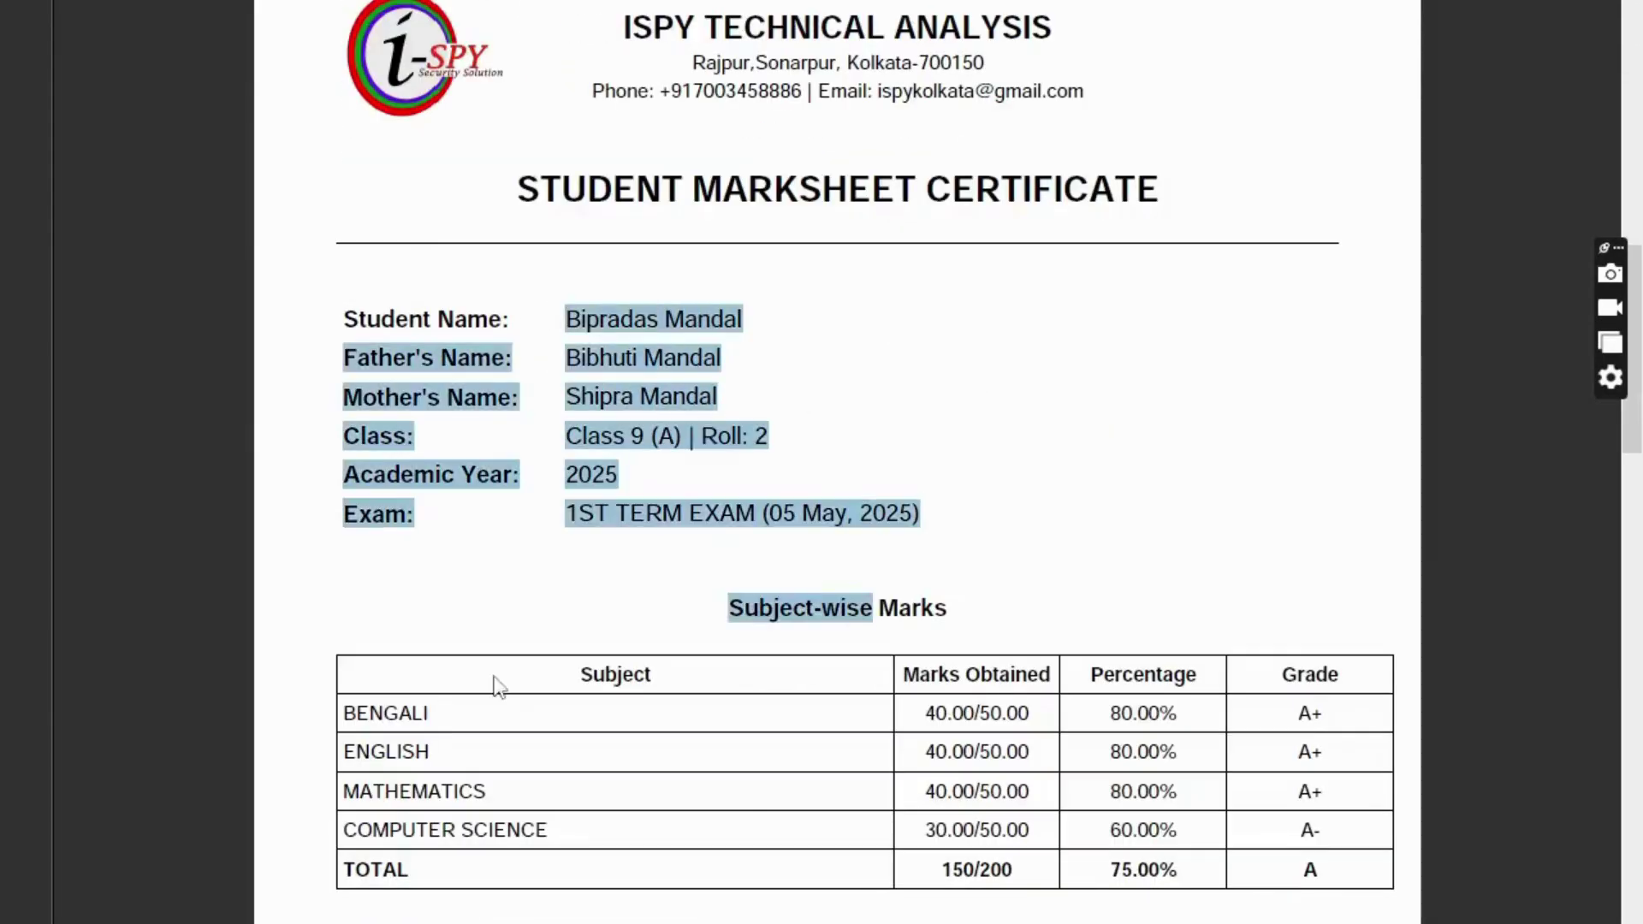
pyautogui.scroll(-10, 627, 645)
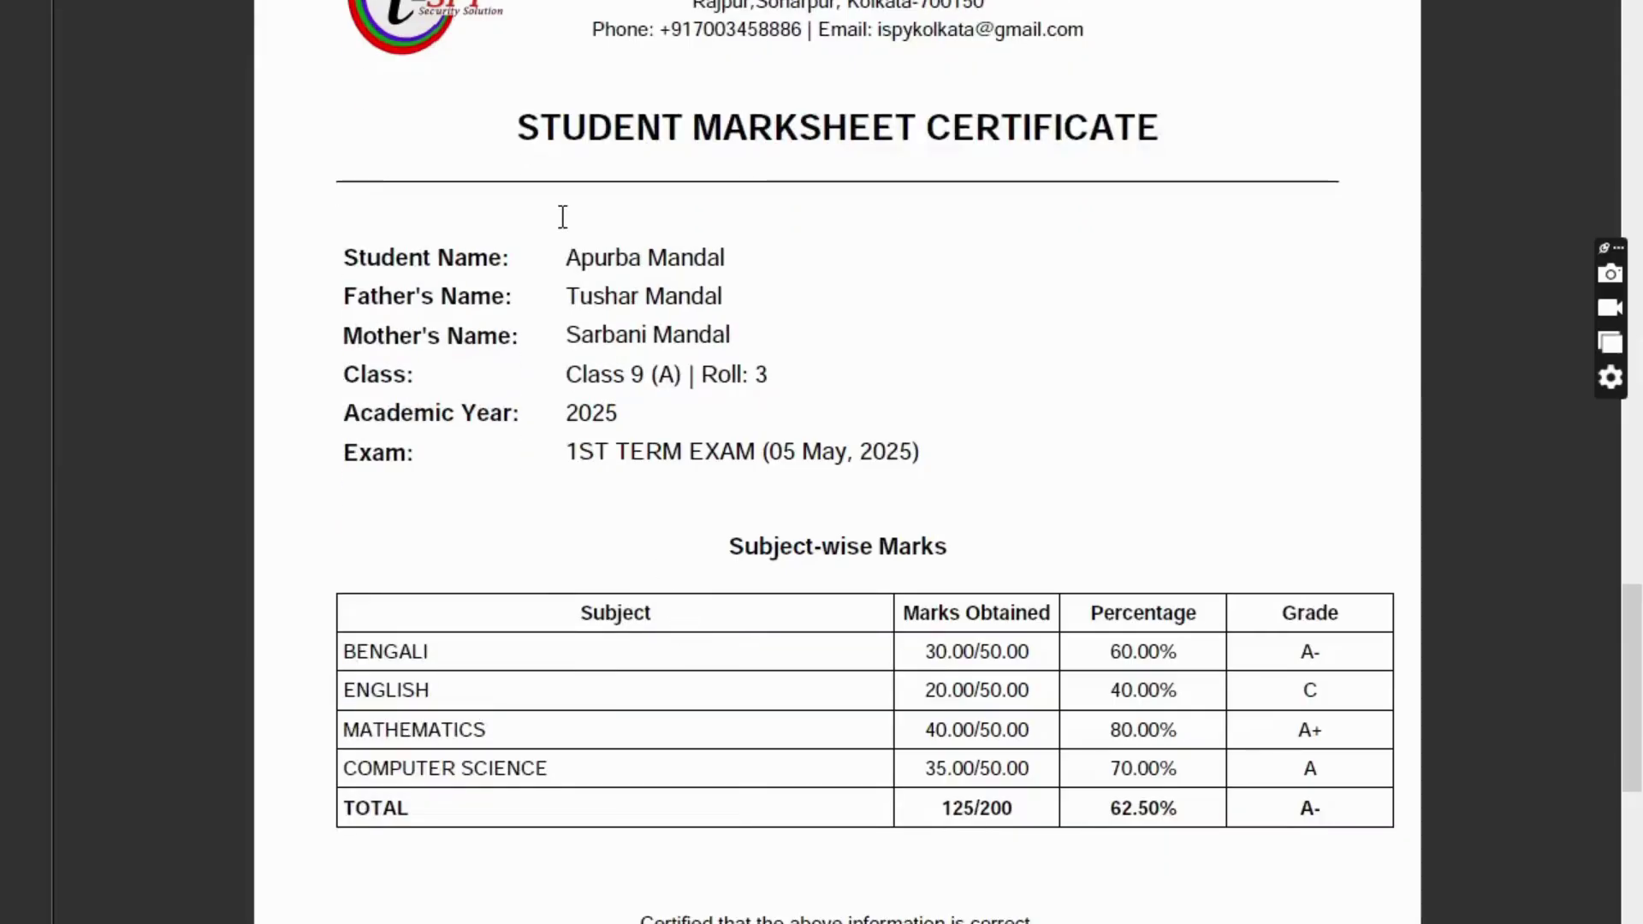
pyautogui.moveTo(563, 253); pyautogui.dragTo(832, 293)
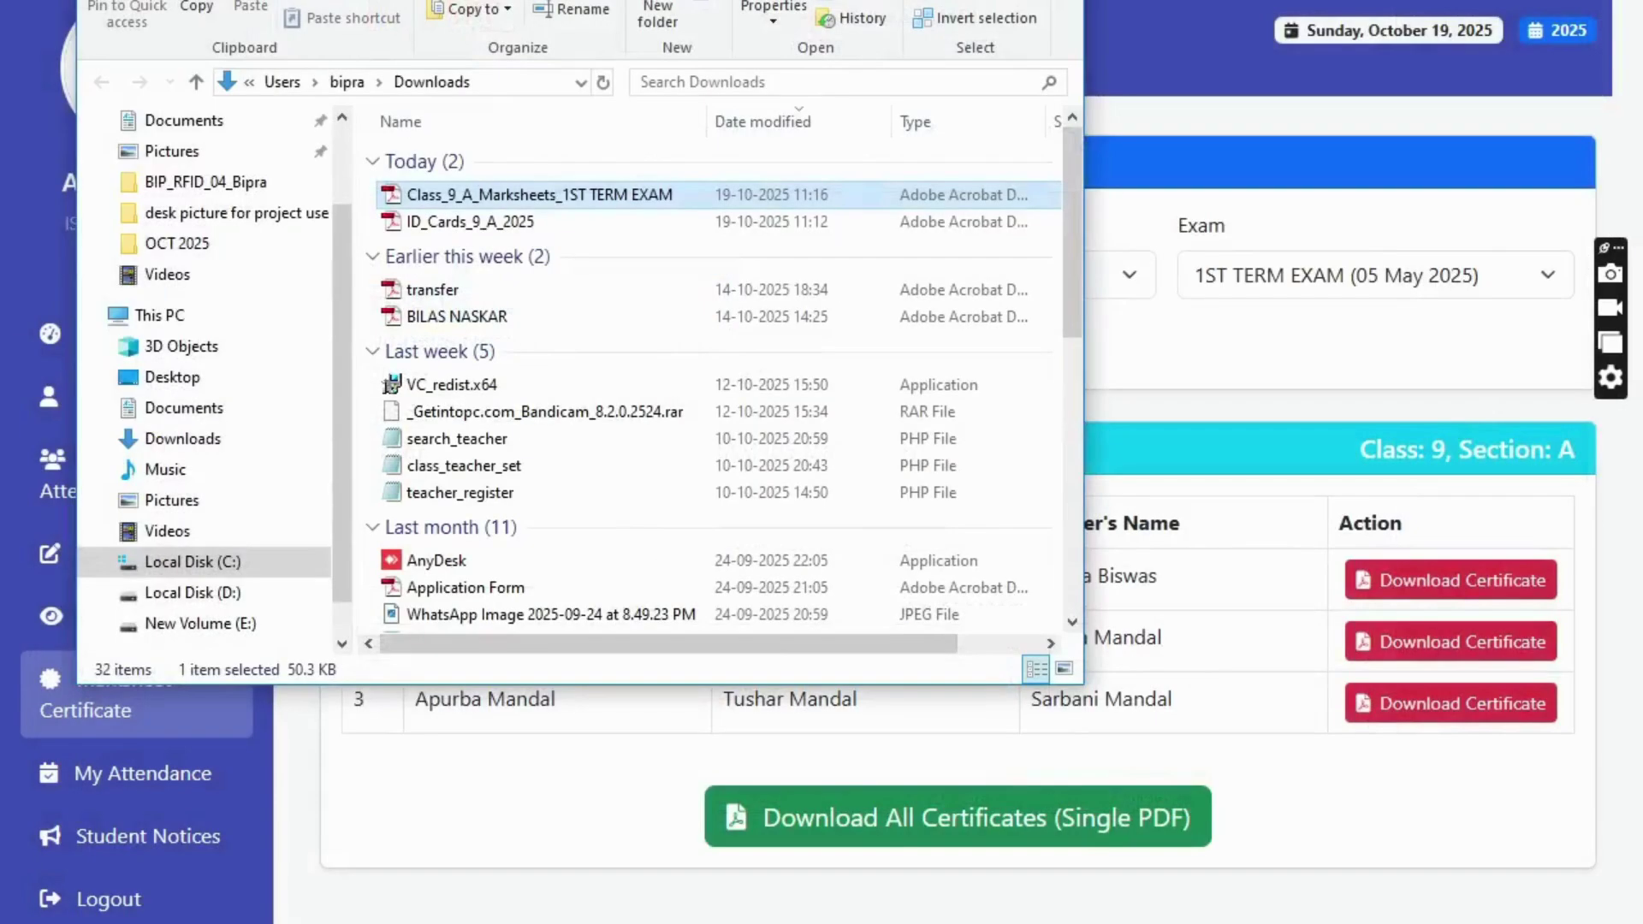
pyautogui.click(1056, 2)
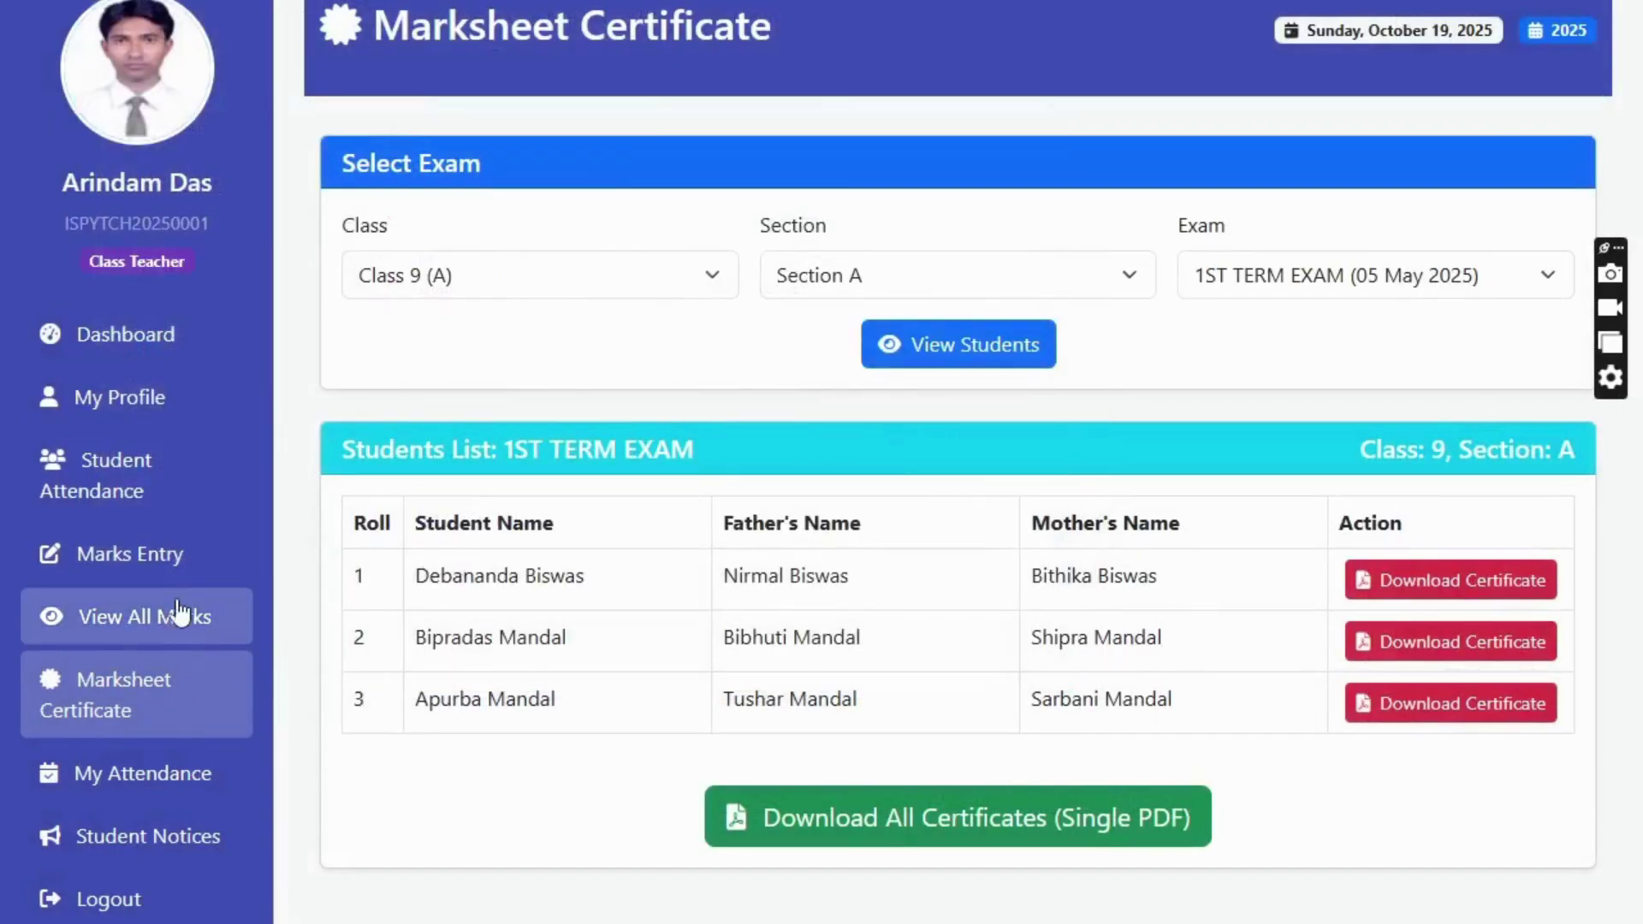
# - Export the Class 9-A 1ST TERM EXAM marks table to PDF, view it, and return to the dashboard
pyautogui.click(163, 338)
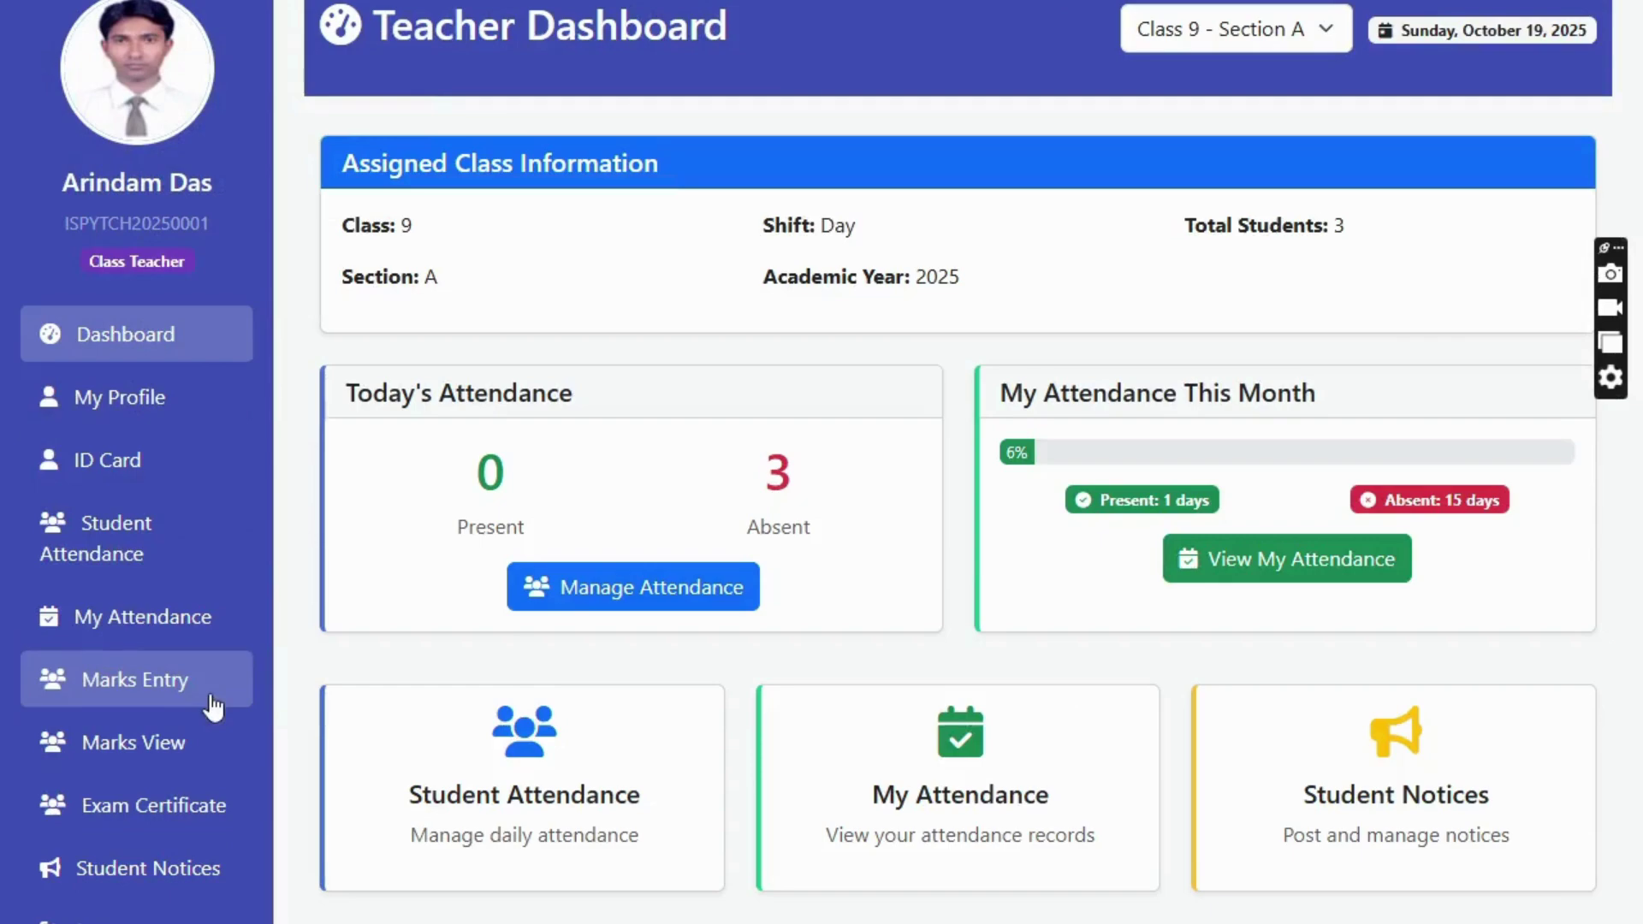
pyautogui.click(158, 742)
pyautogui.click(924, 347)
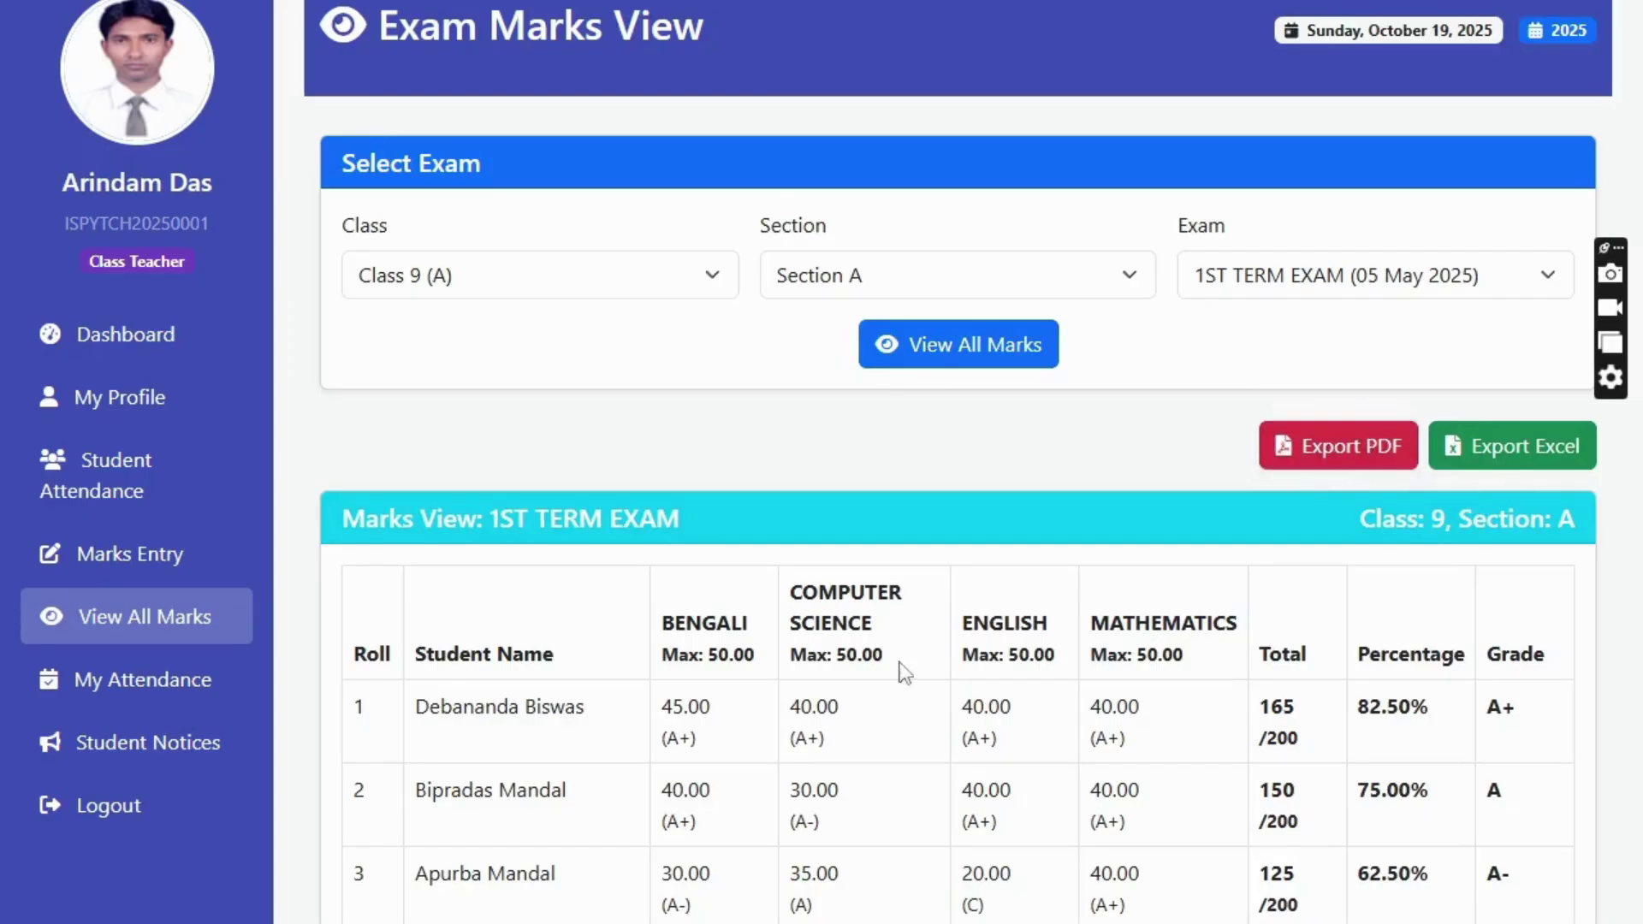
pyautogui.click(1332, 444)
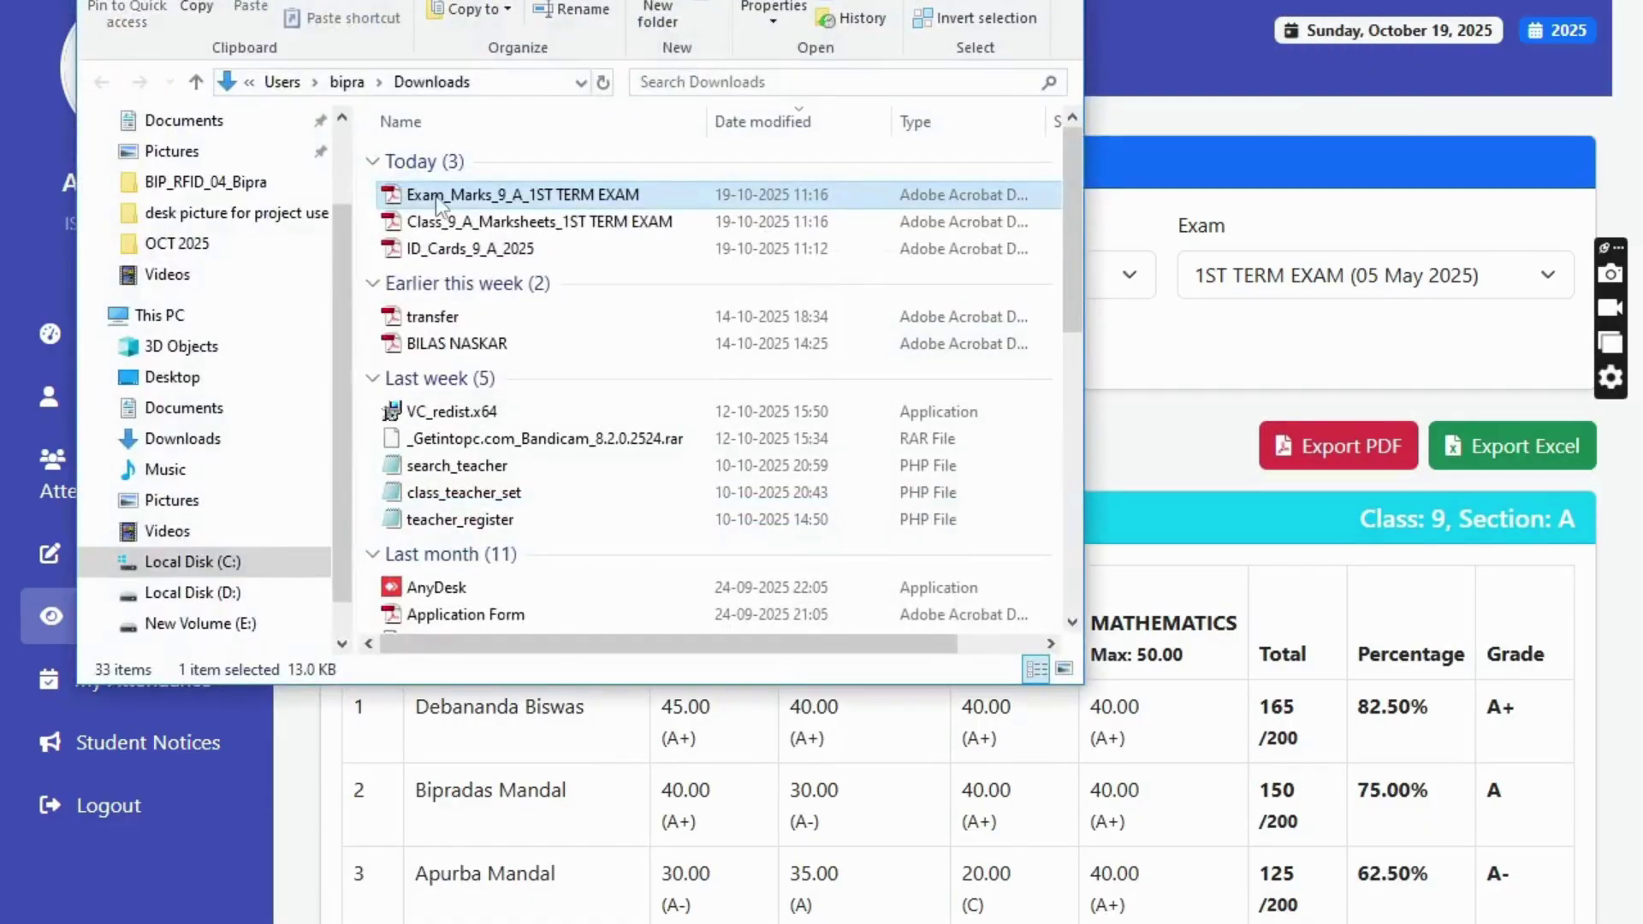
pyautogui.doubleClick(434, 197)
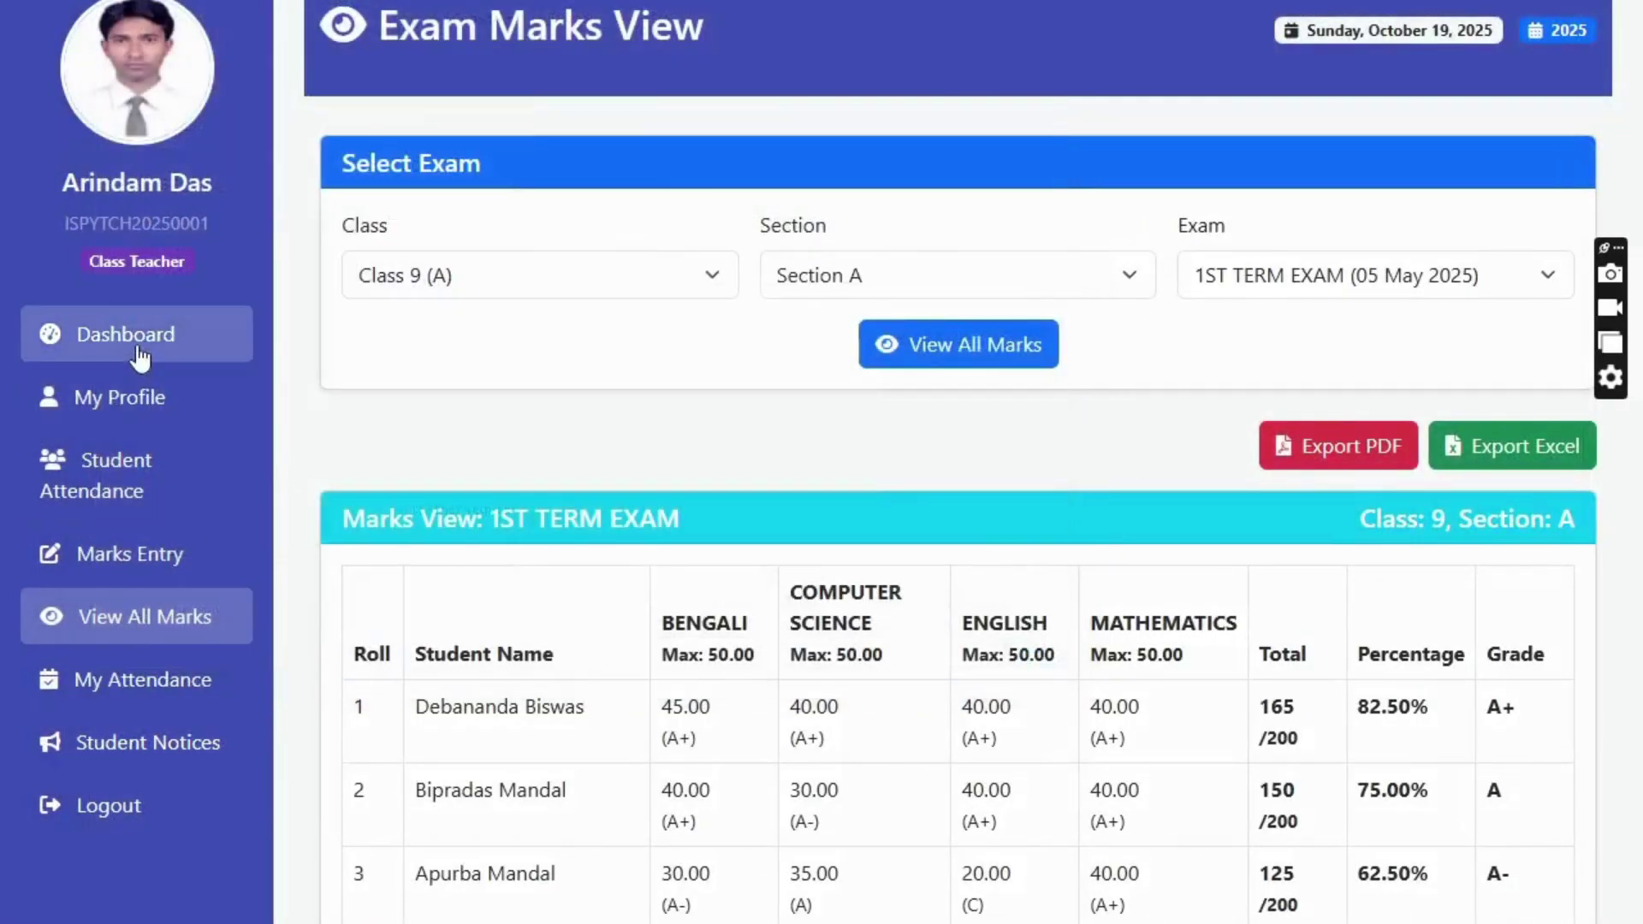
pyautogui.click(139, 349)
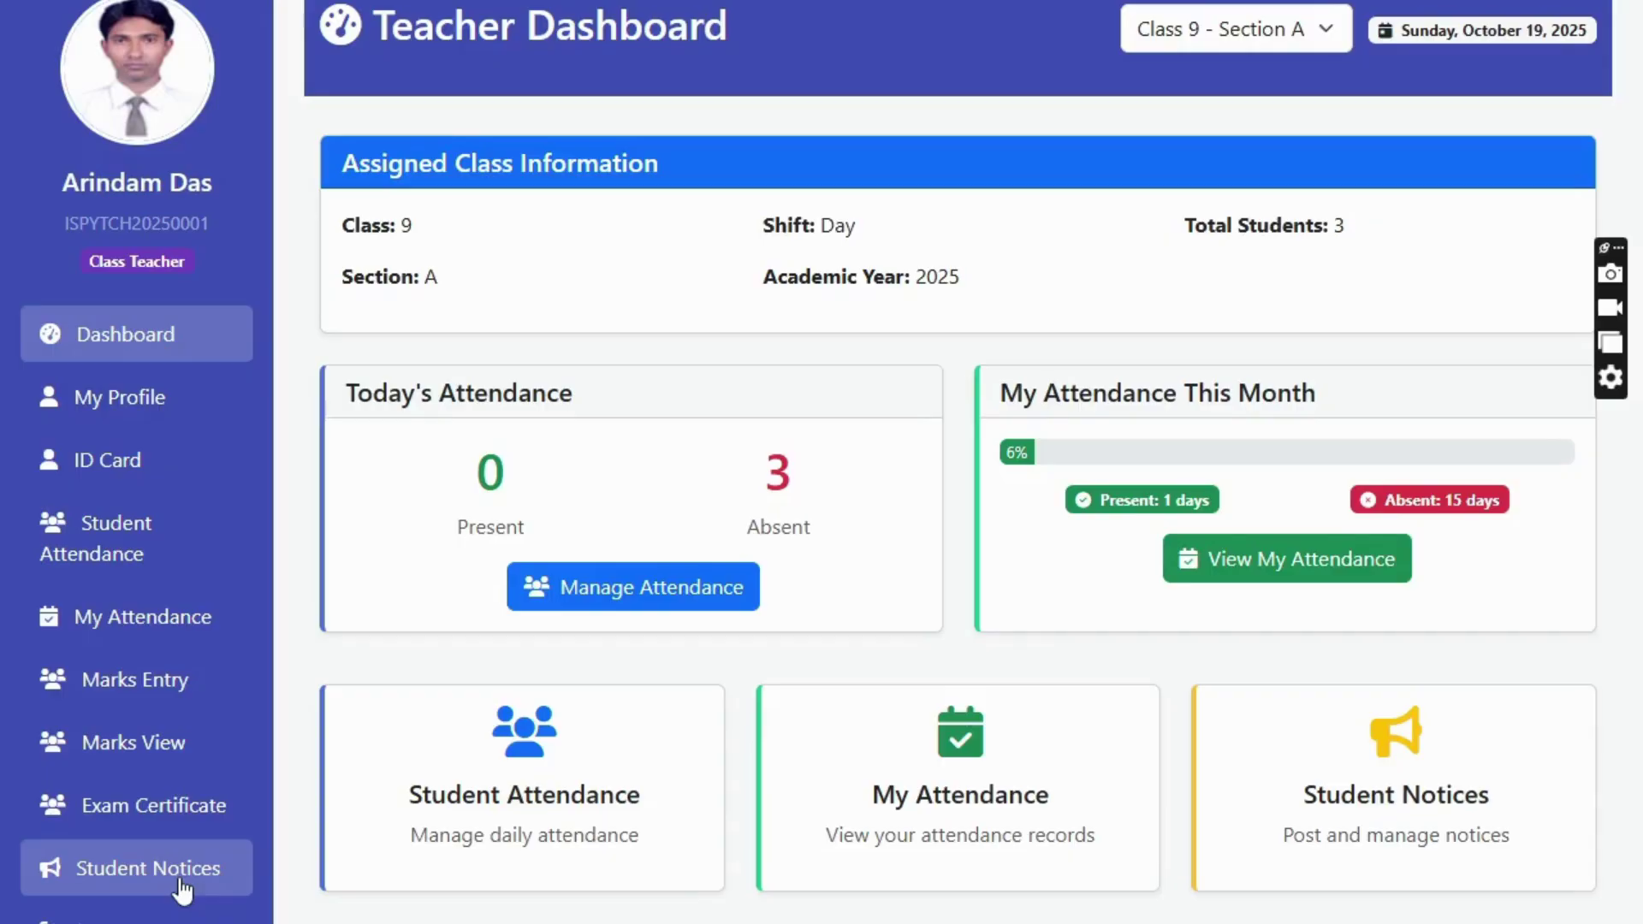
pyautogui.click(183, 890)
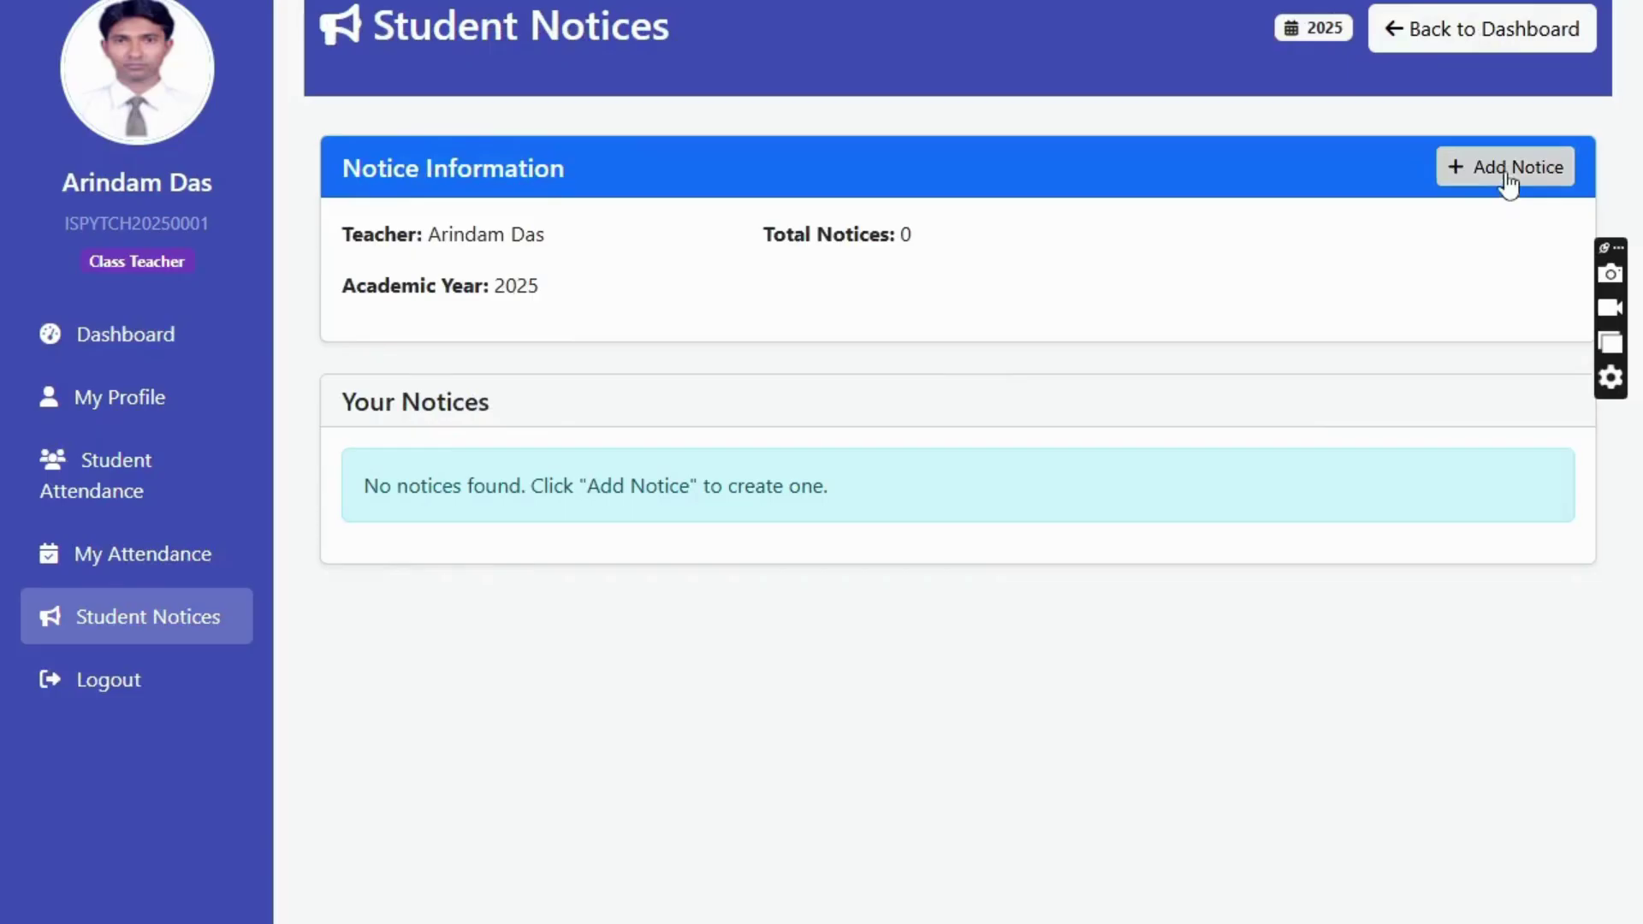
pyautogui.click(1506, 176)
pyautogui.click(517, 159)
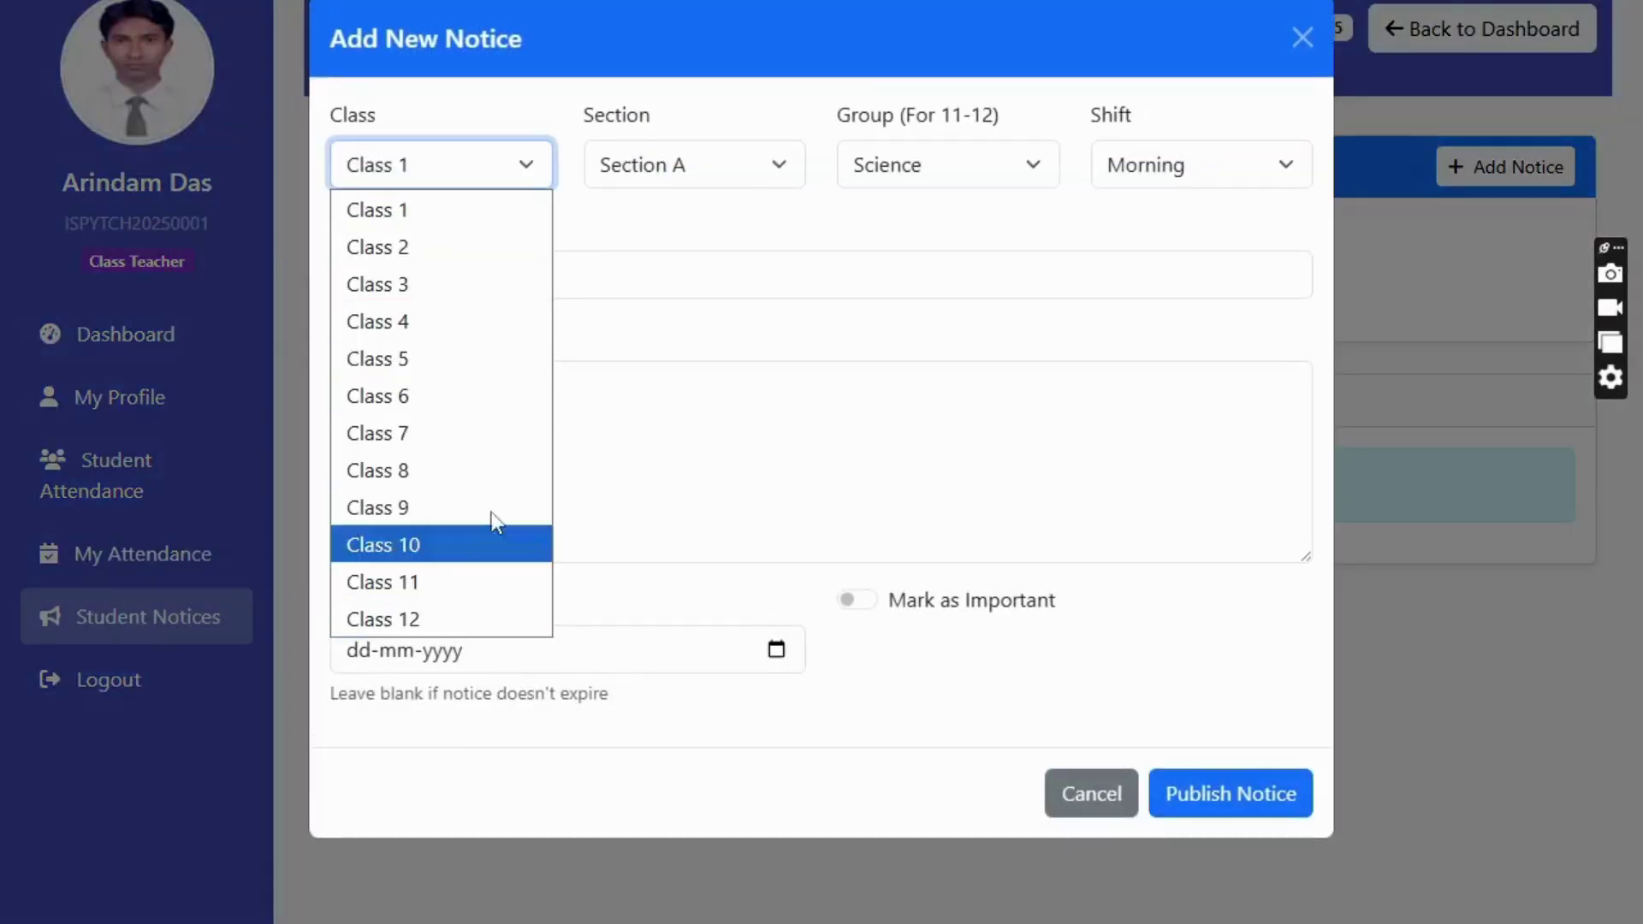
pyautogui.click(726, 153)
pyautogui.press('Tab')
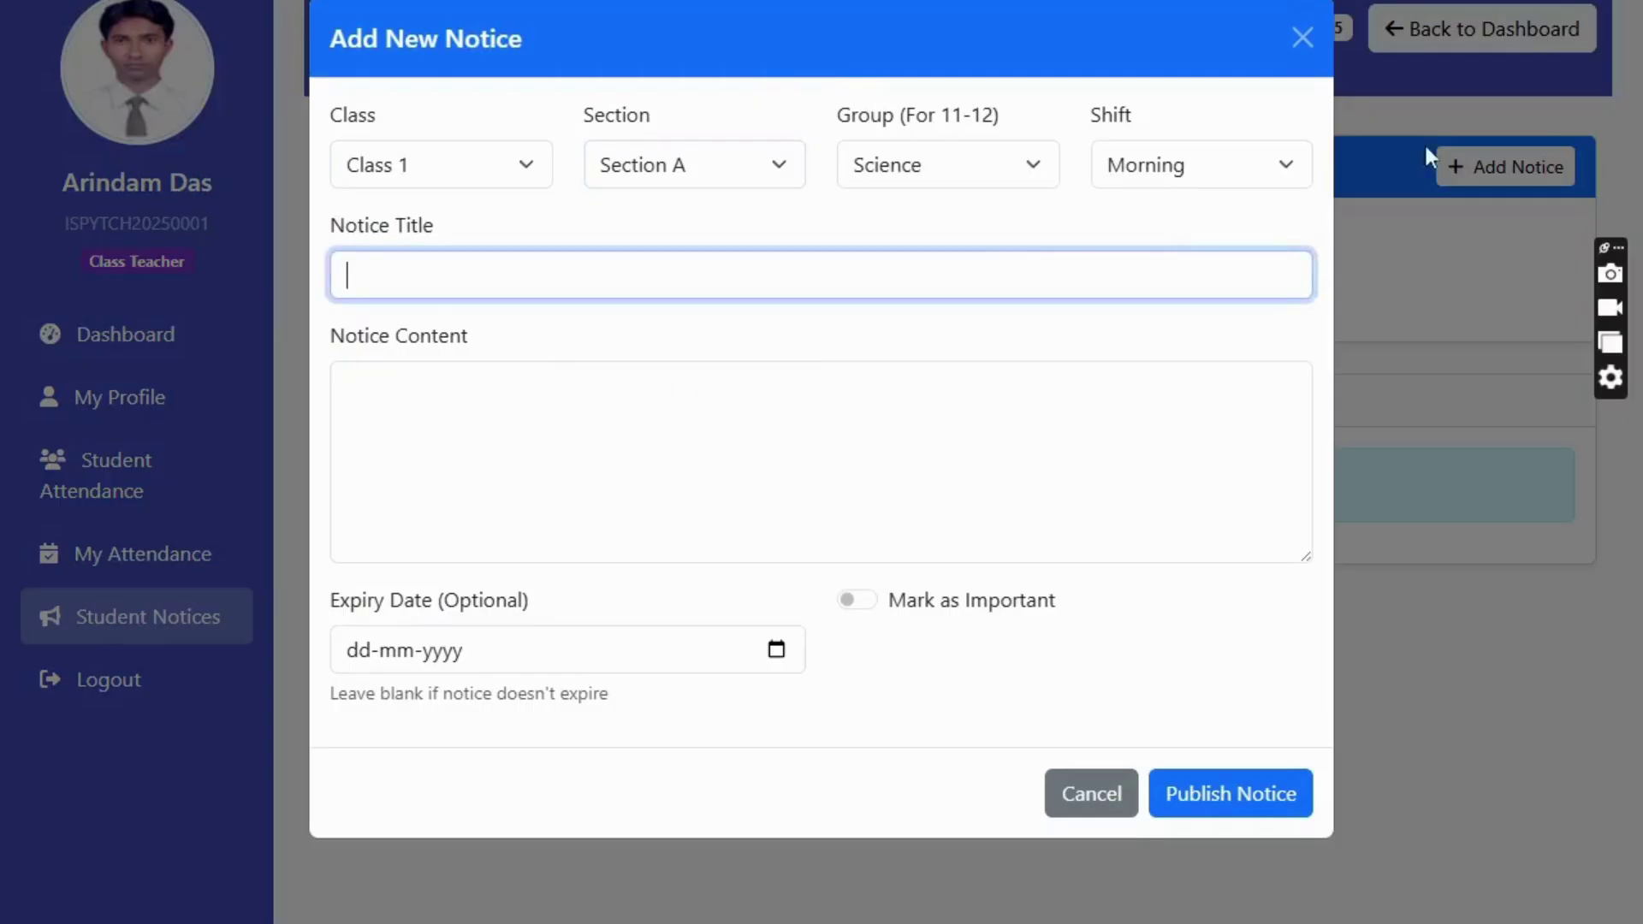
pyautogui.click(1303, 38)
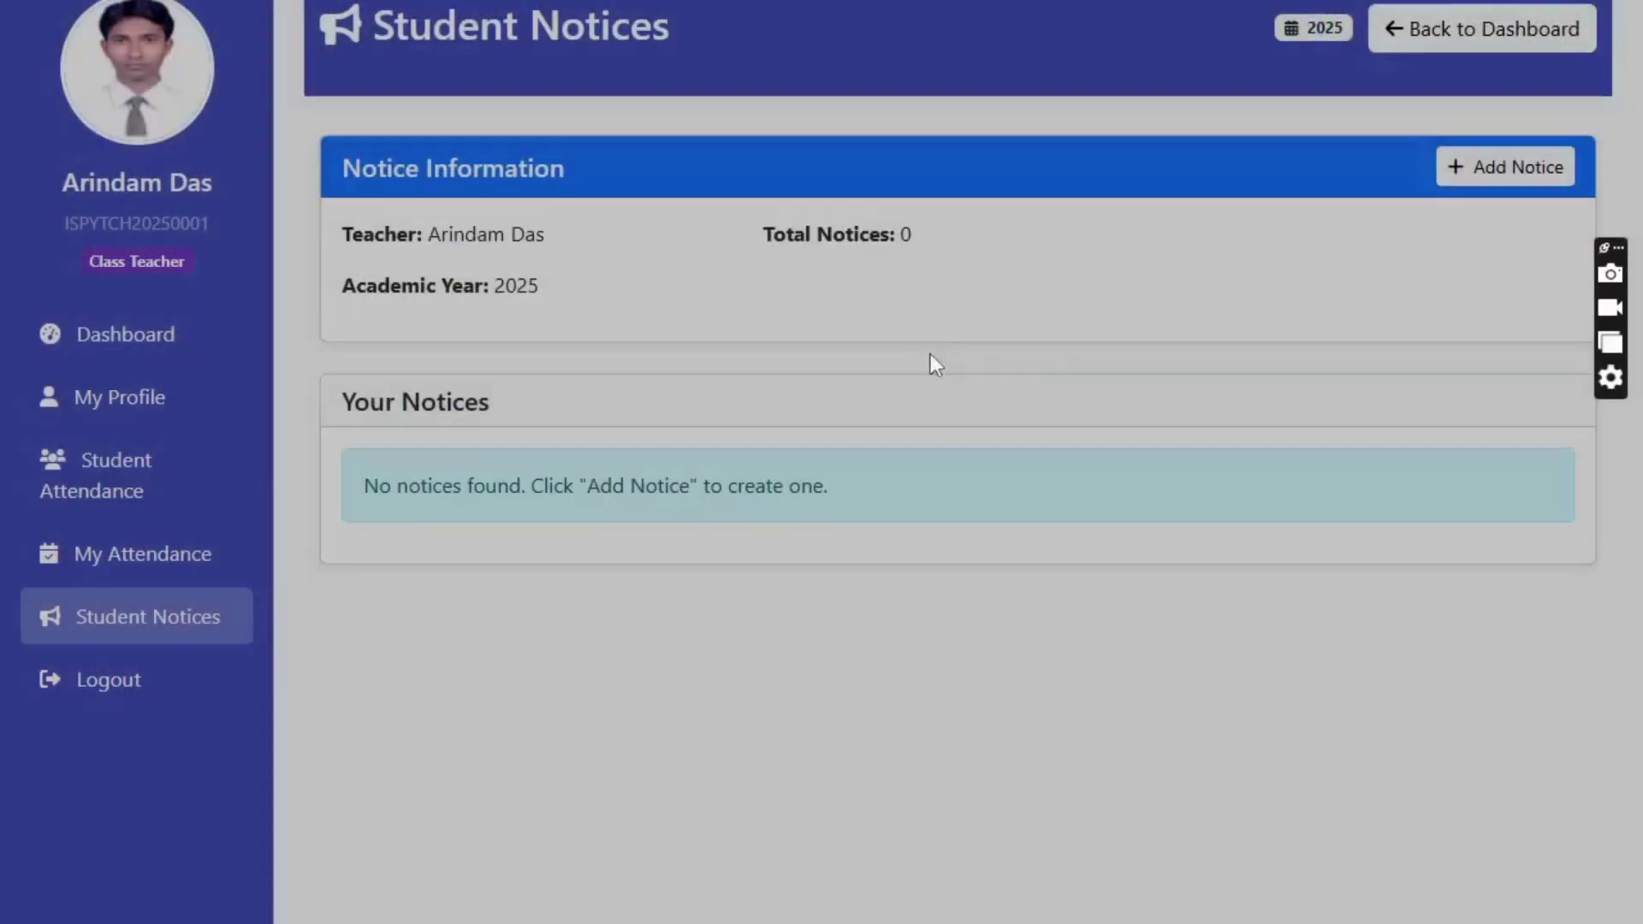
pyautogui.click(171, 359)
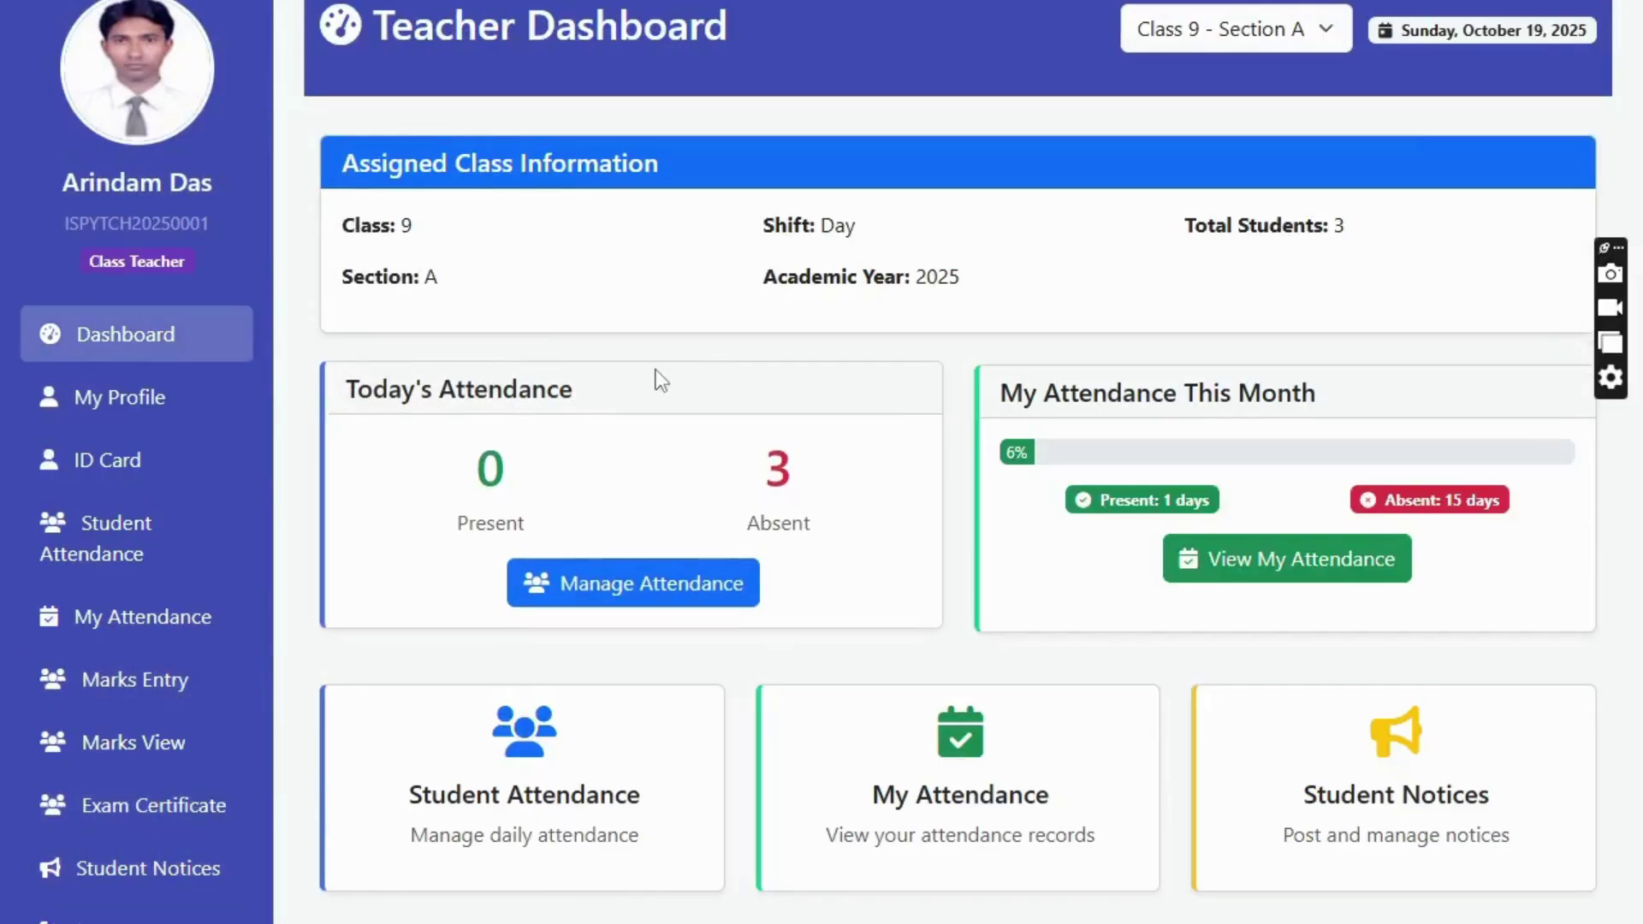
# - Check the class selector's available sections without changing them, then bring up the Teacher Login form
pyautogui.click(1245, 41)
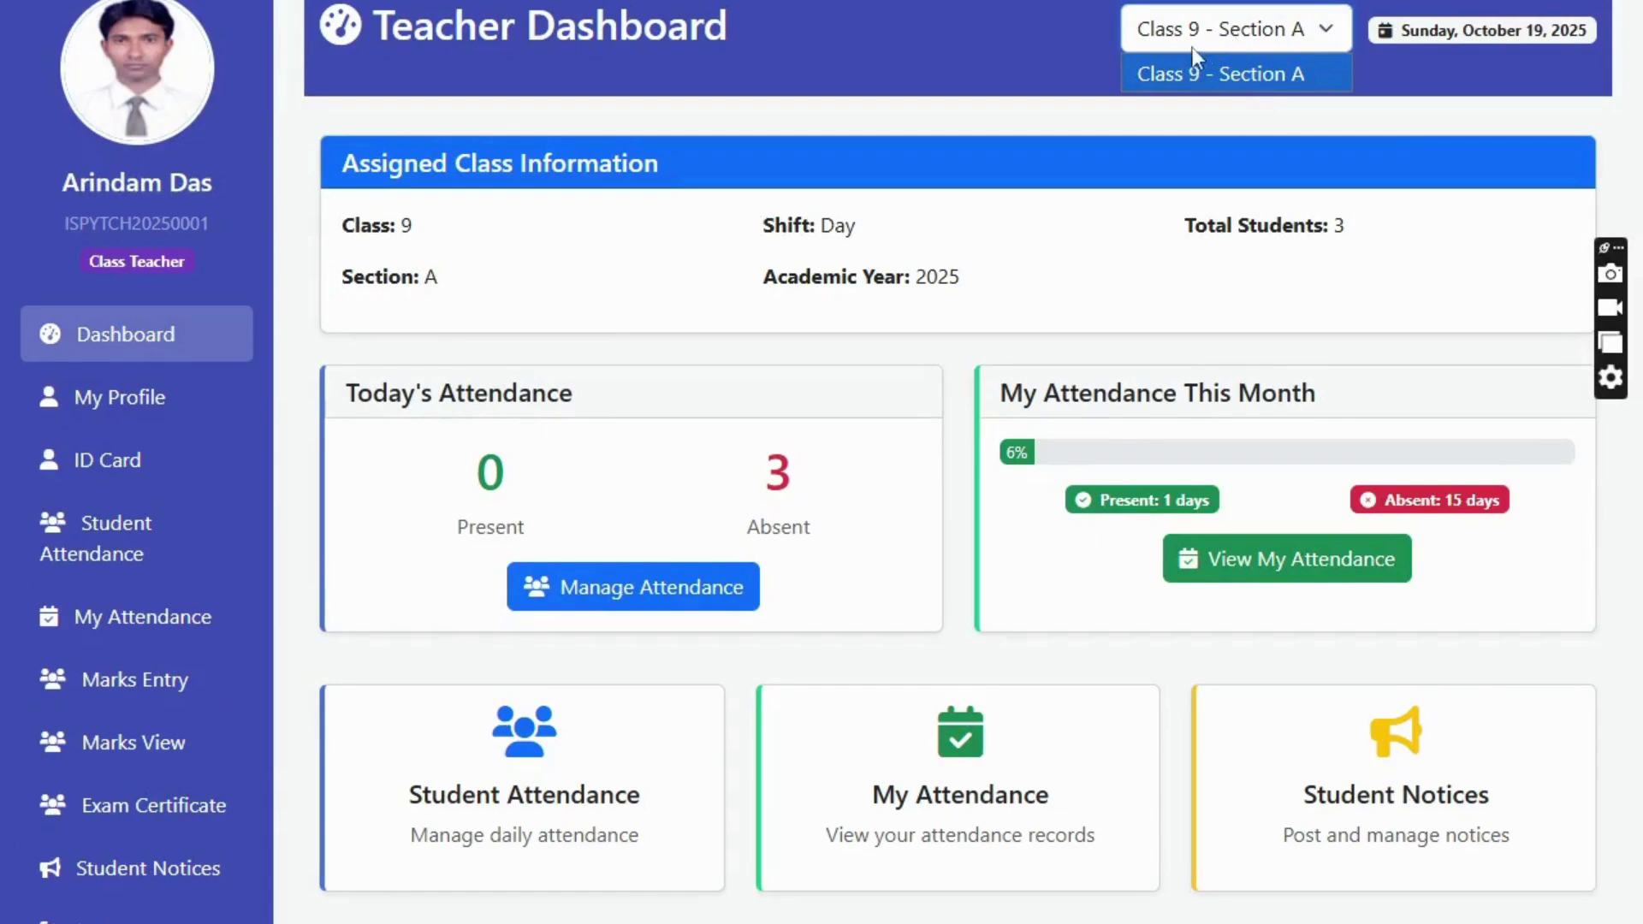
pyautogui.click(1246, 73)
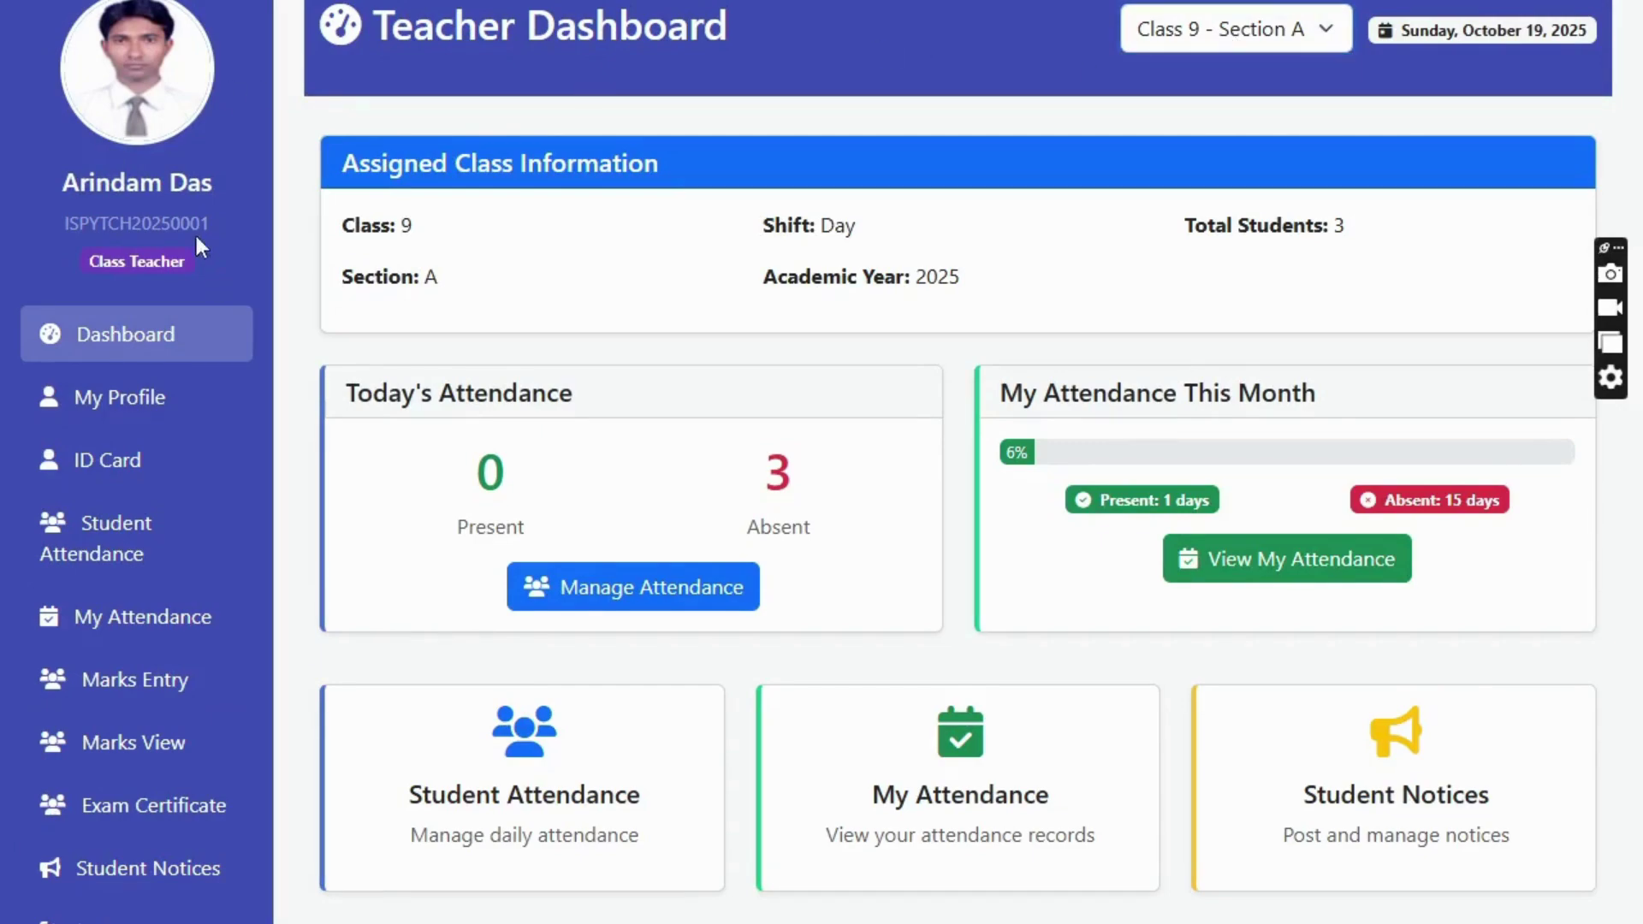
pyautogui.click(1214, 44)
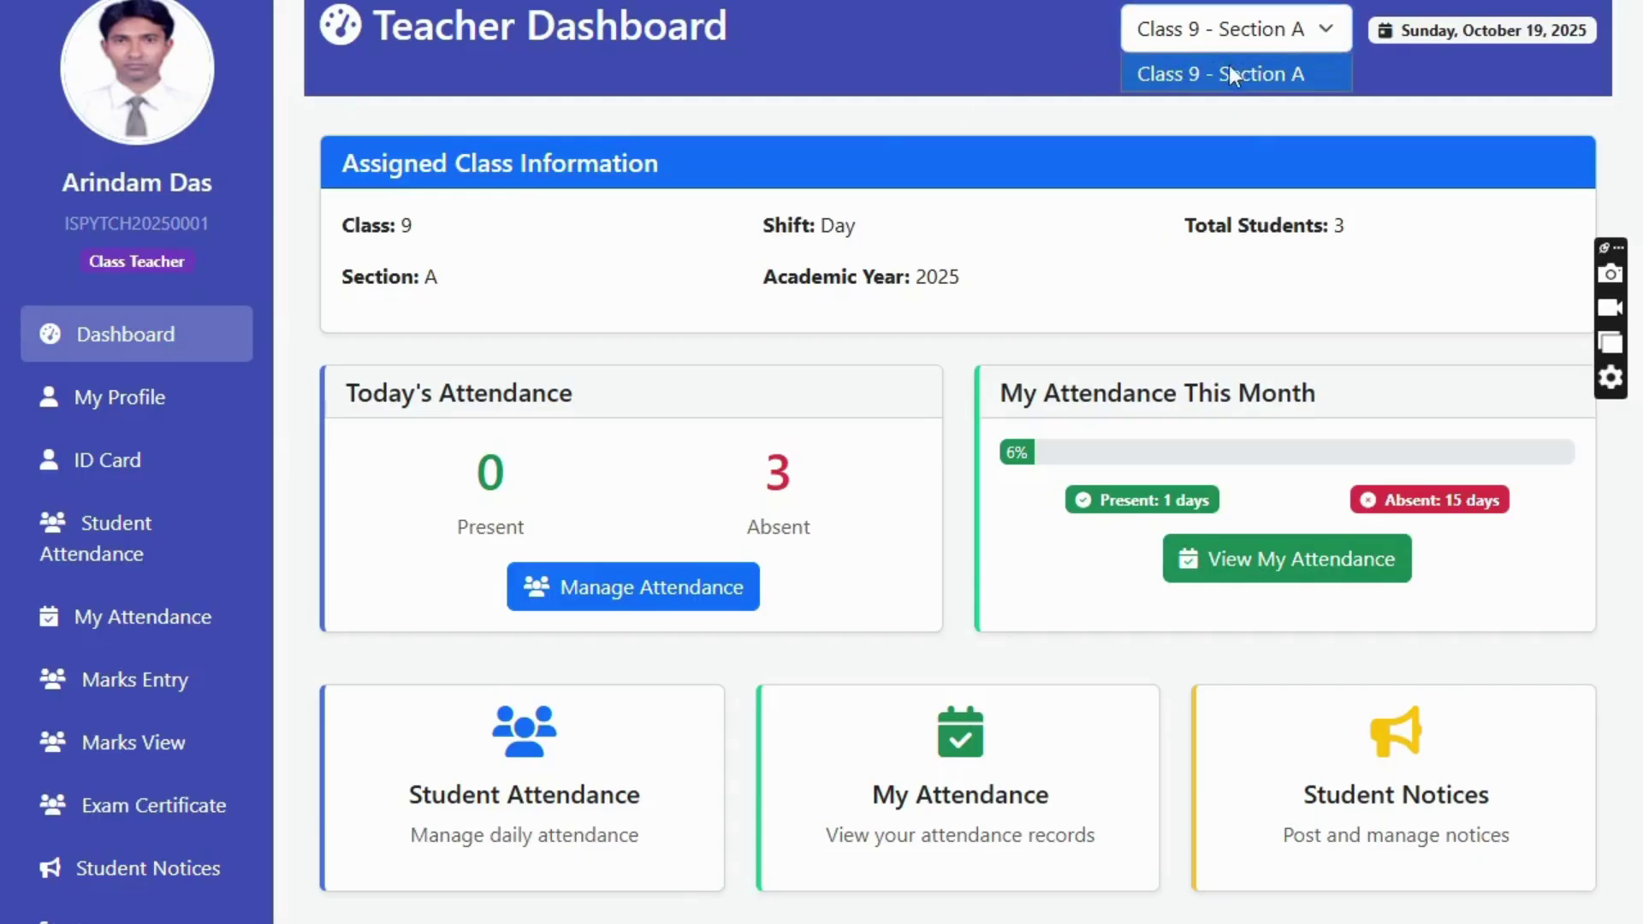
pyautogui.click(925, 47)
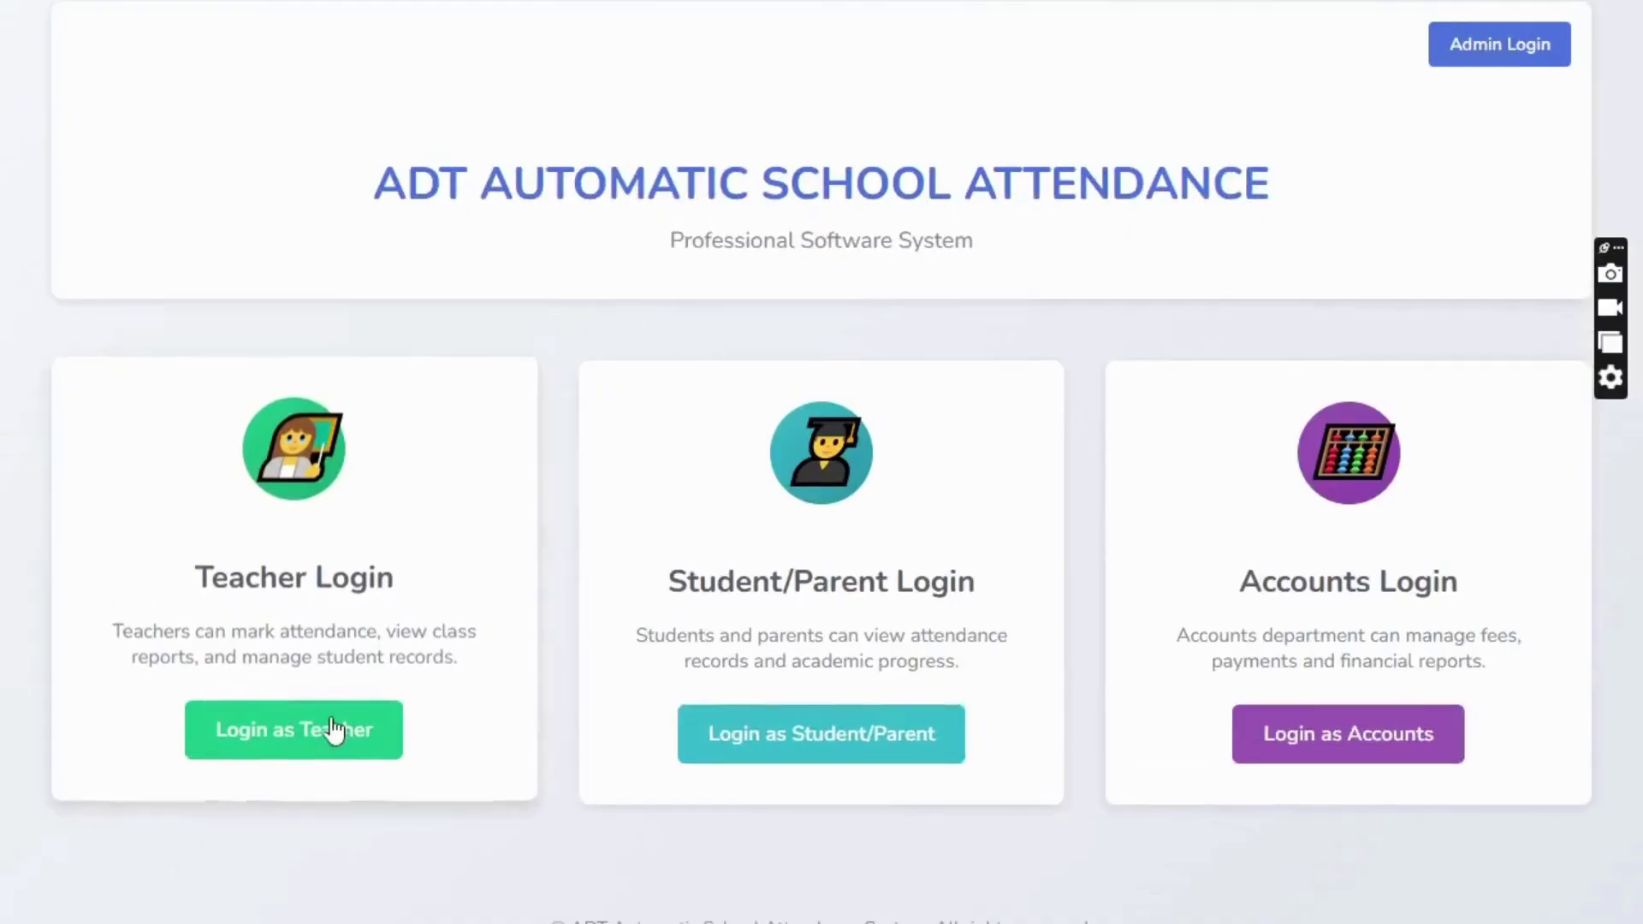
pyautogui.click(334, 733)
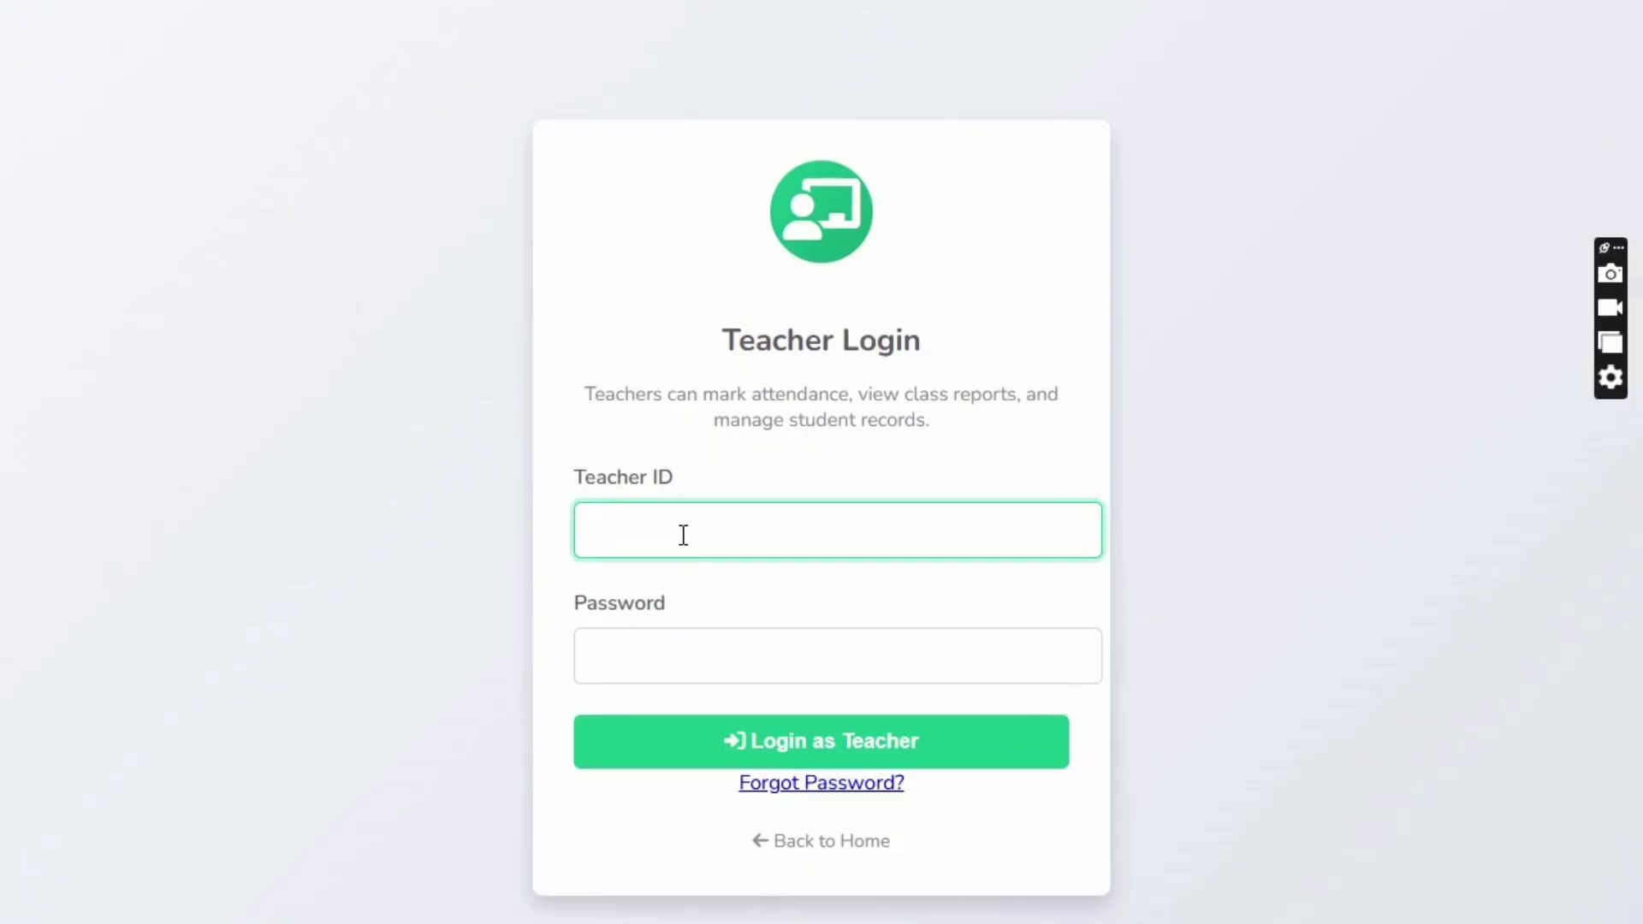
# - Sign in with the second teacher's ID and password
pyautogui.write('ISPYTCH20250002')
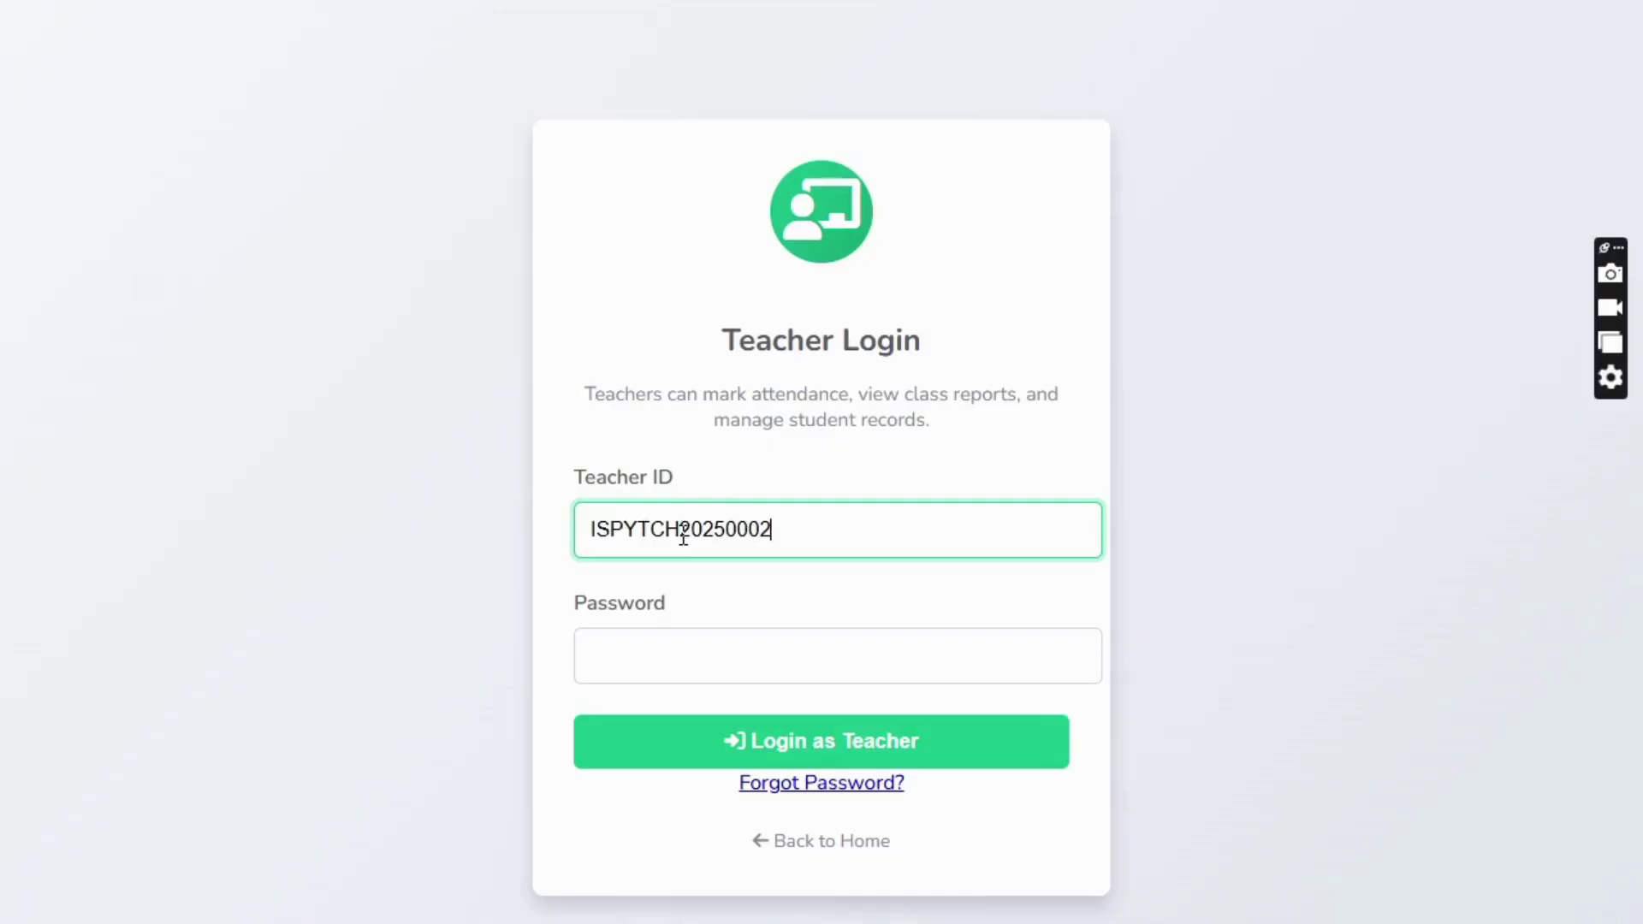
pyautogui.press('Tab')
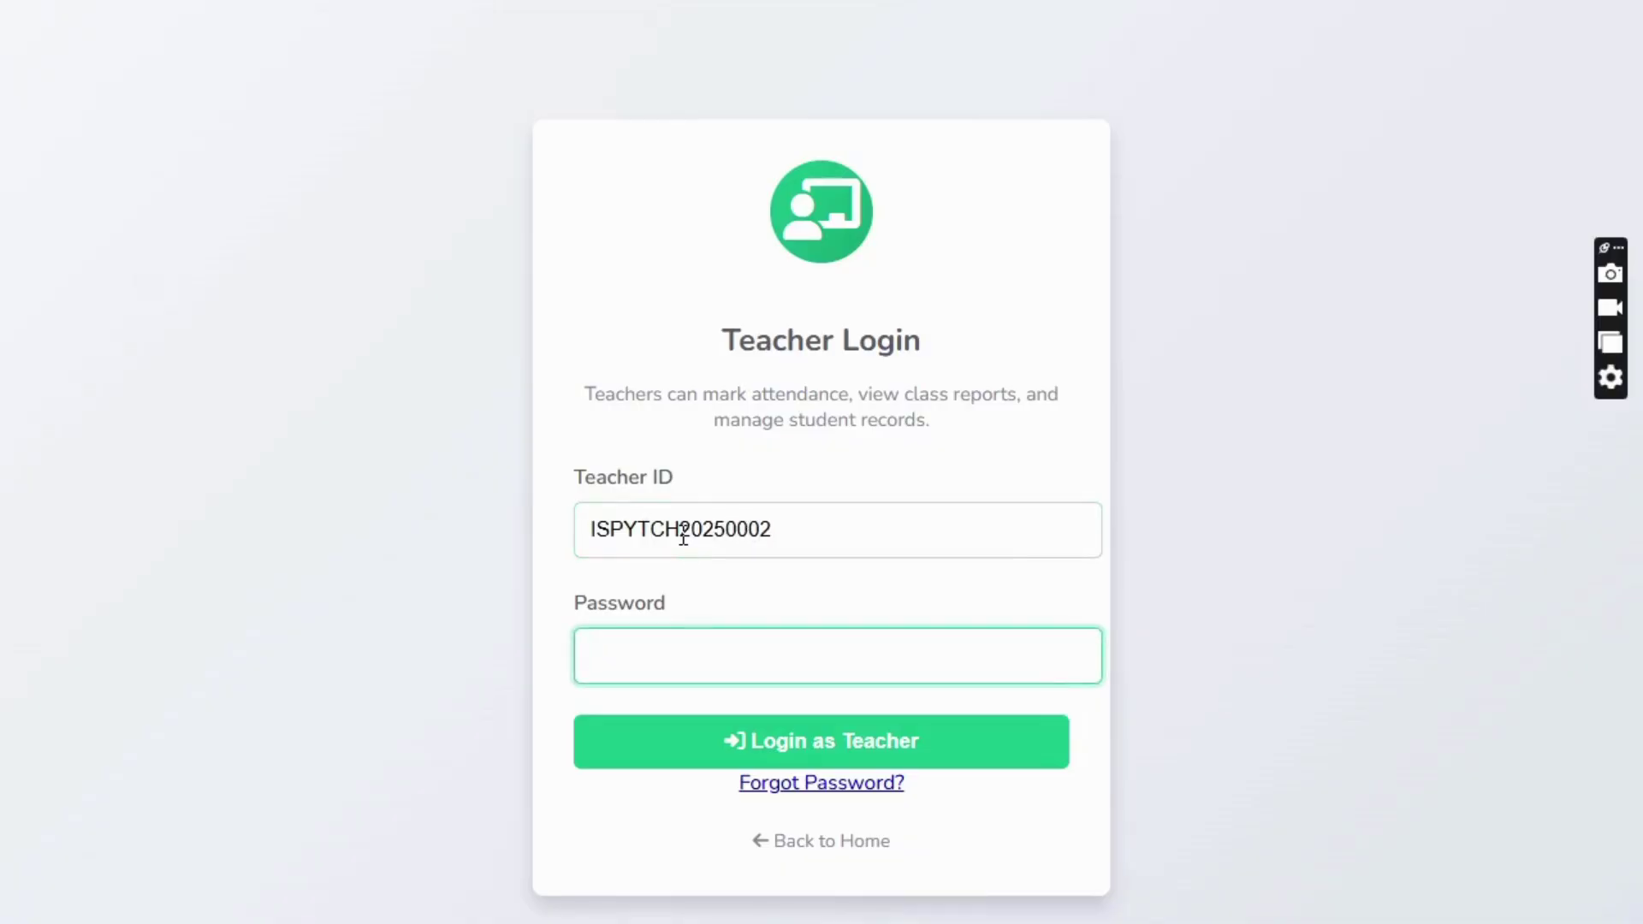
pyautogui.write('•••••••')
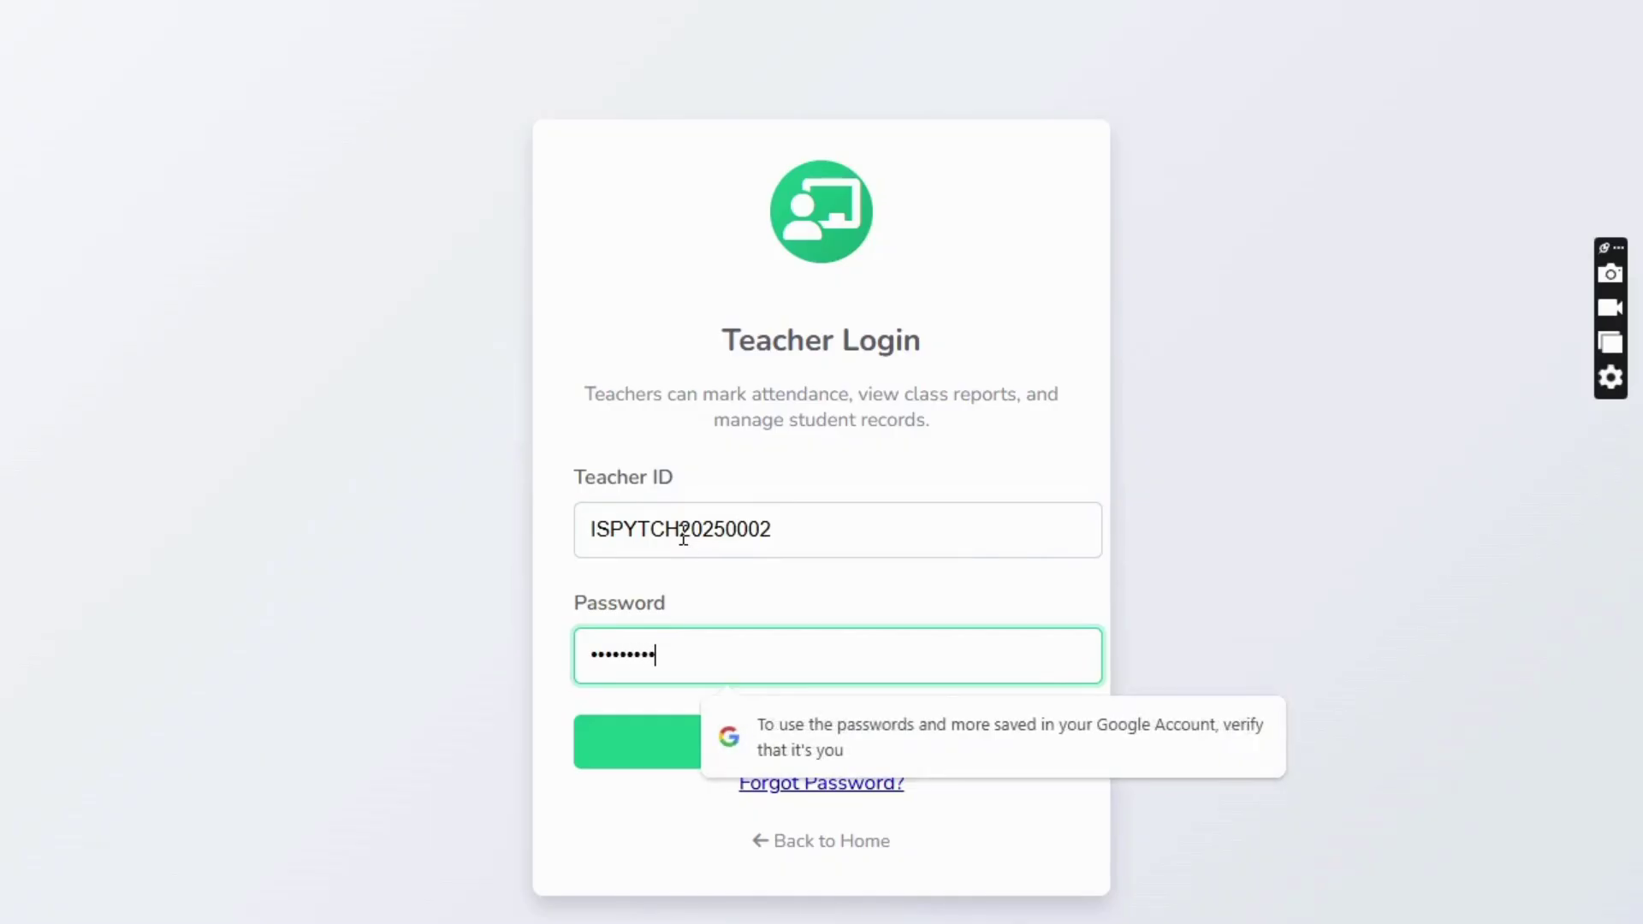
pyautogui.write('••')
pyautogui.press('Return')
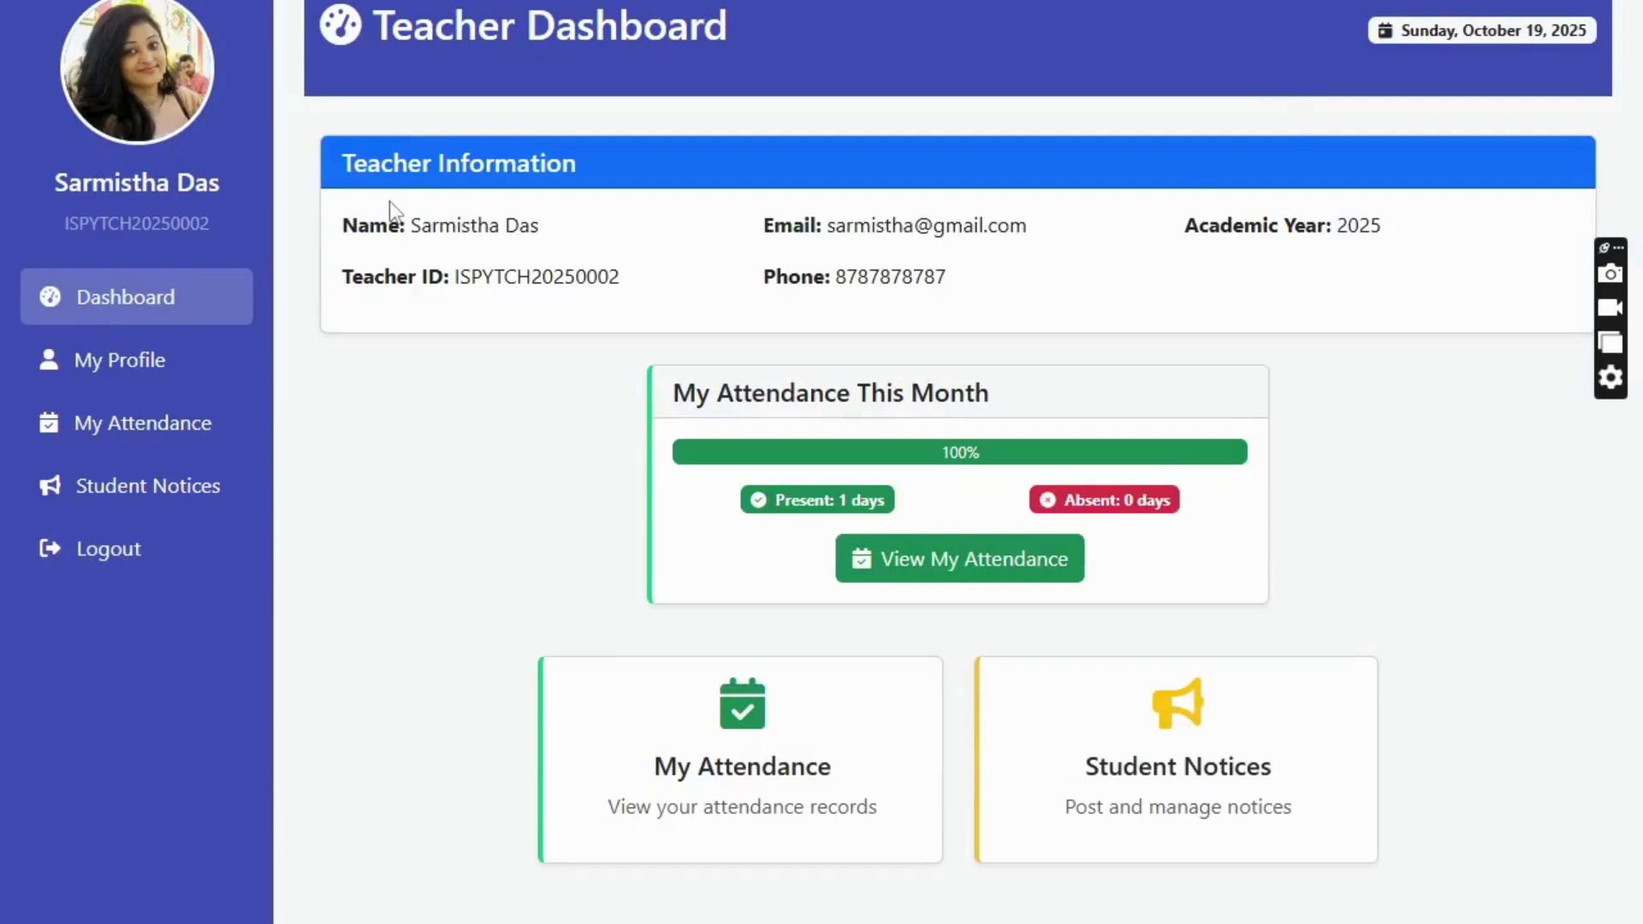
# - Look over My Profile, My Attendance and Student Notices, then log out to the home page
pyautogui.click(134, 362)
pyautogui.click(156, 301)
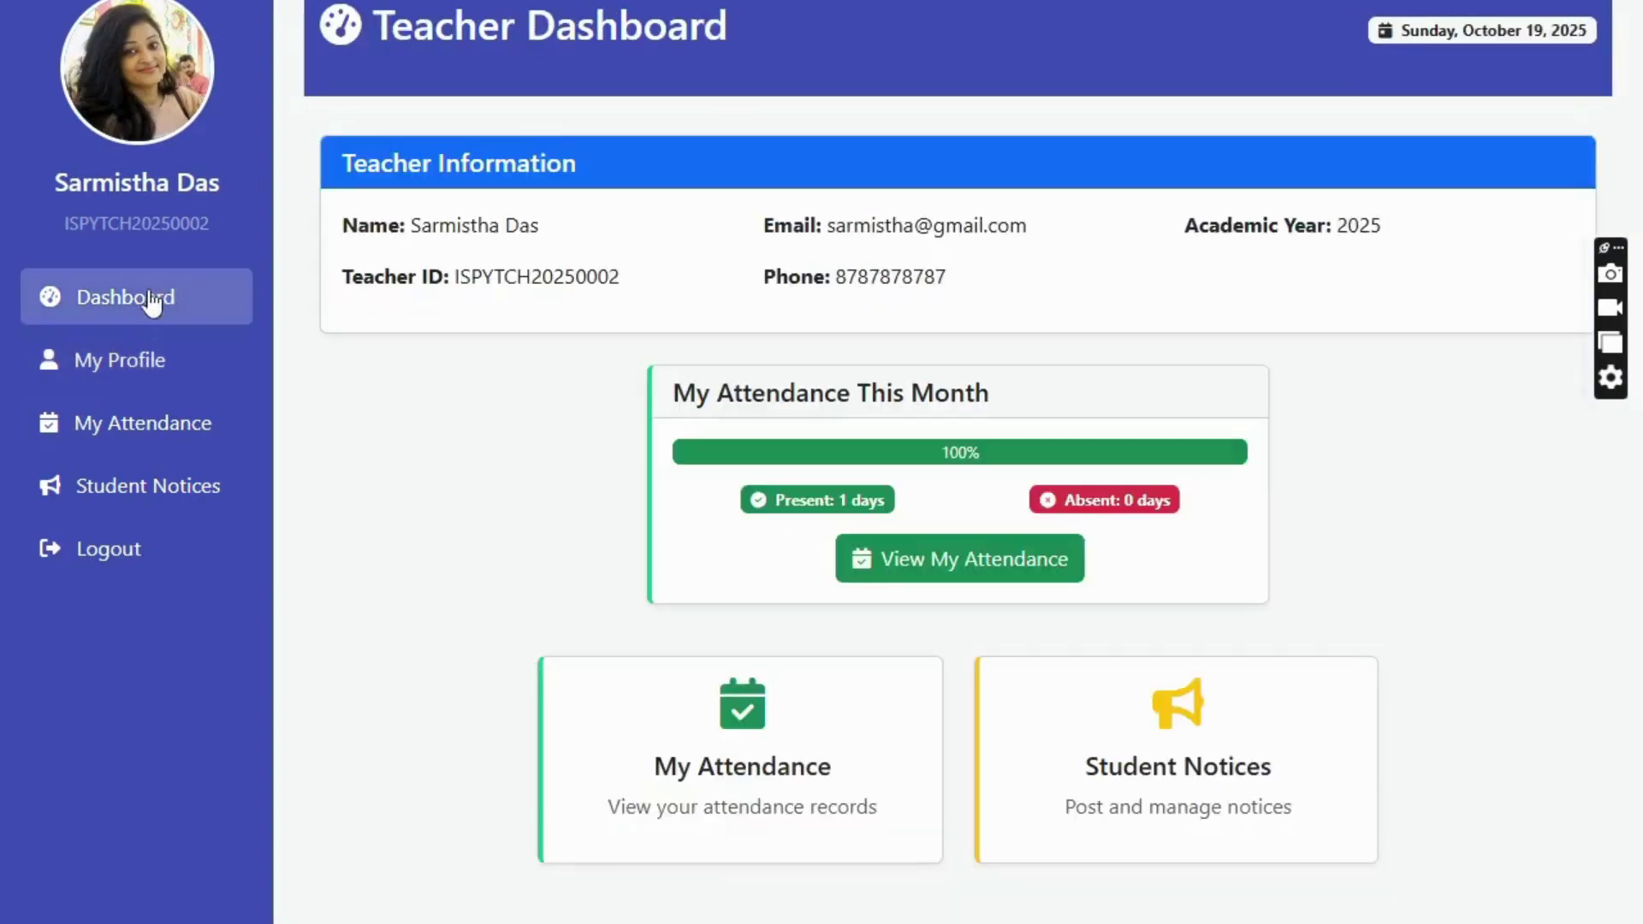
pyautogui.click(146, 425)
pyautogui.scroll(-5, 810, 449)
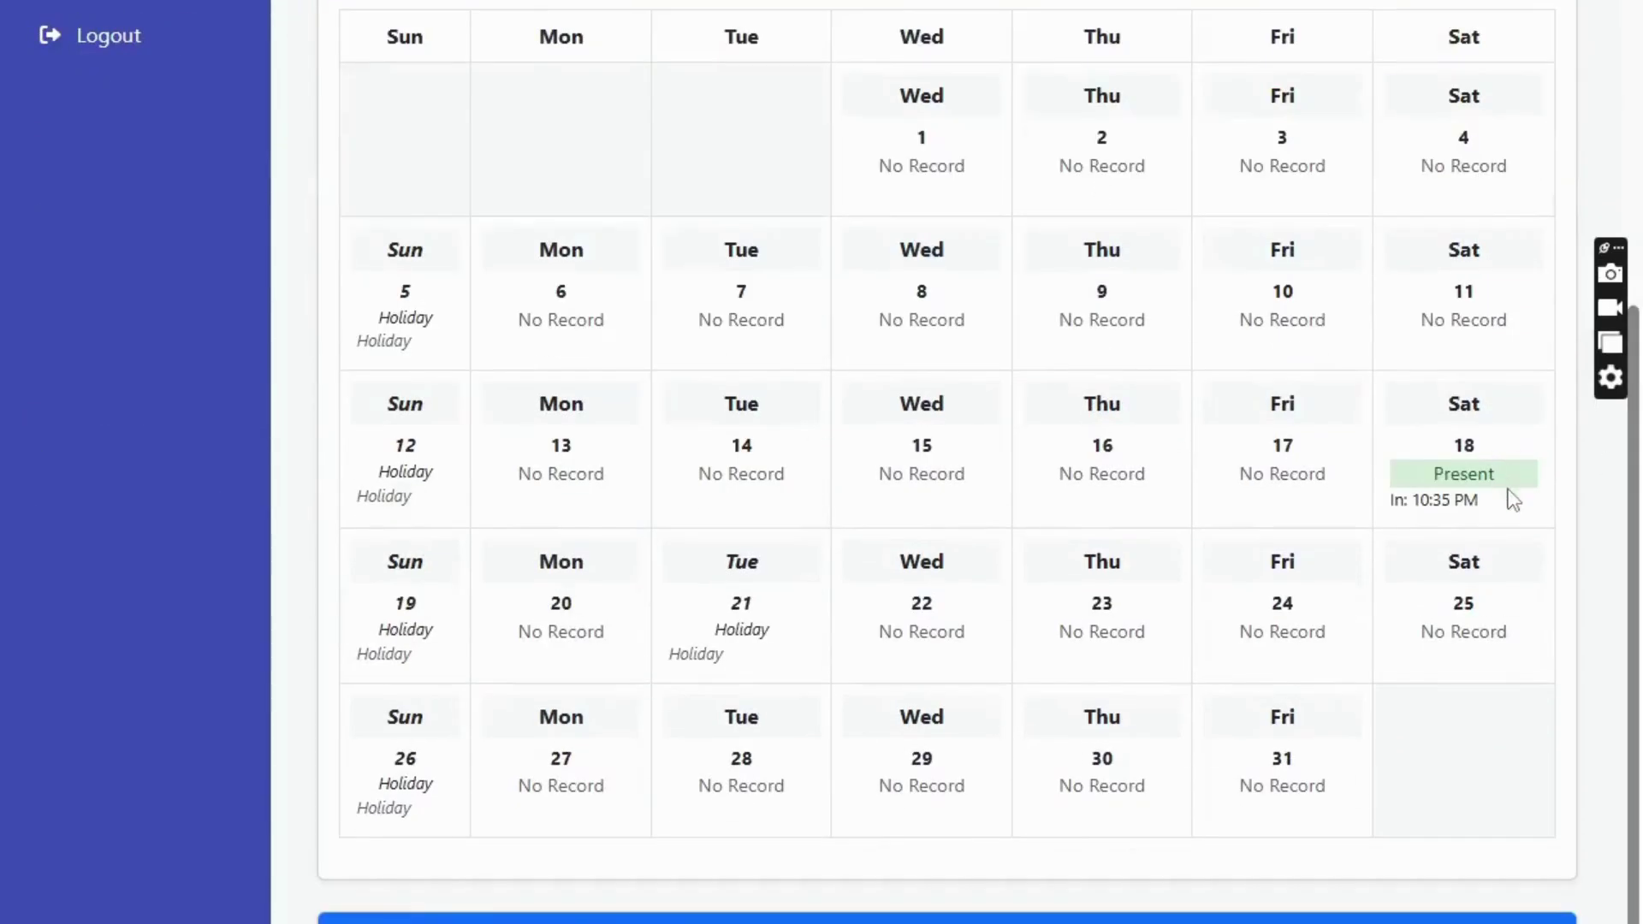
pyautogui.moveTo(1506, 495); pyautogui.dragTo(1443, 498)
pyautogui.scroll(10, 598, 346)
pyautogui.click(73, 319)
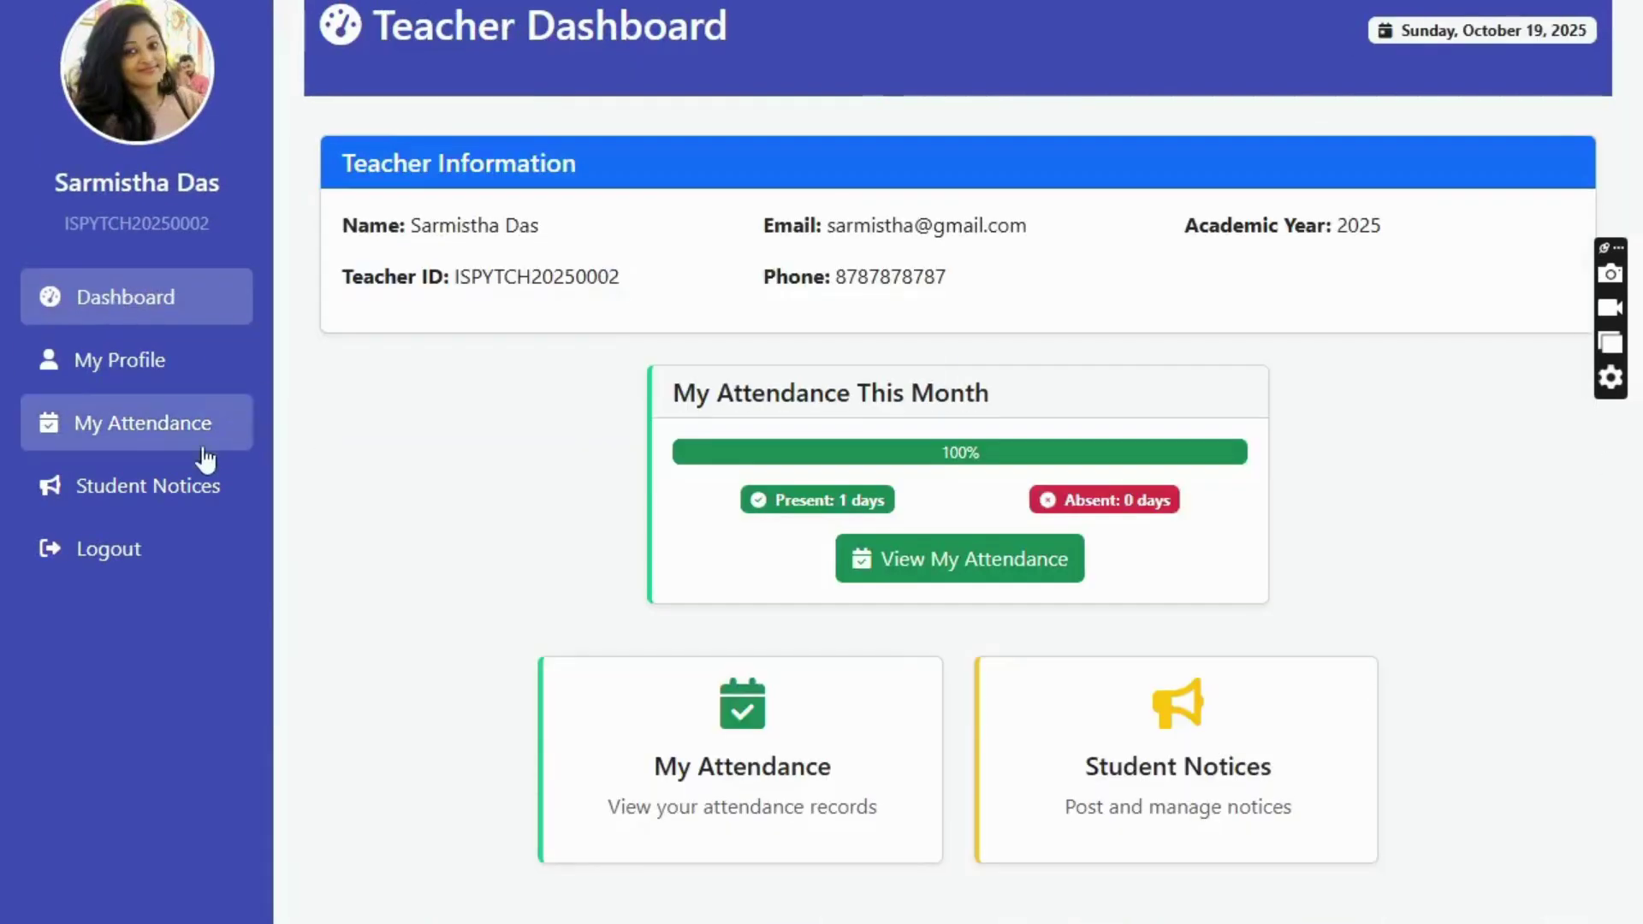
pyautogui.click(104, 504)
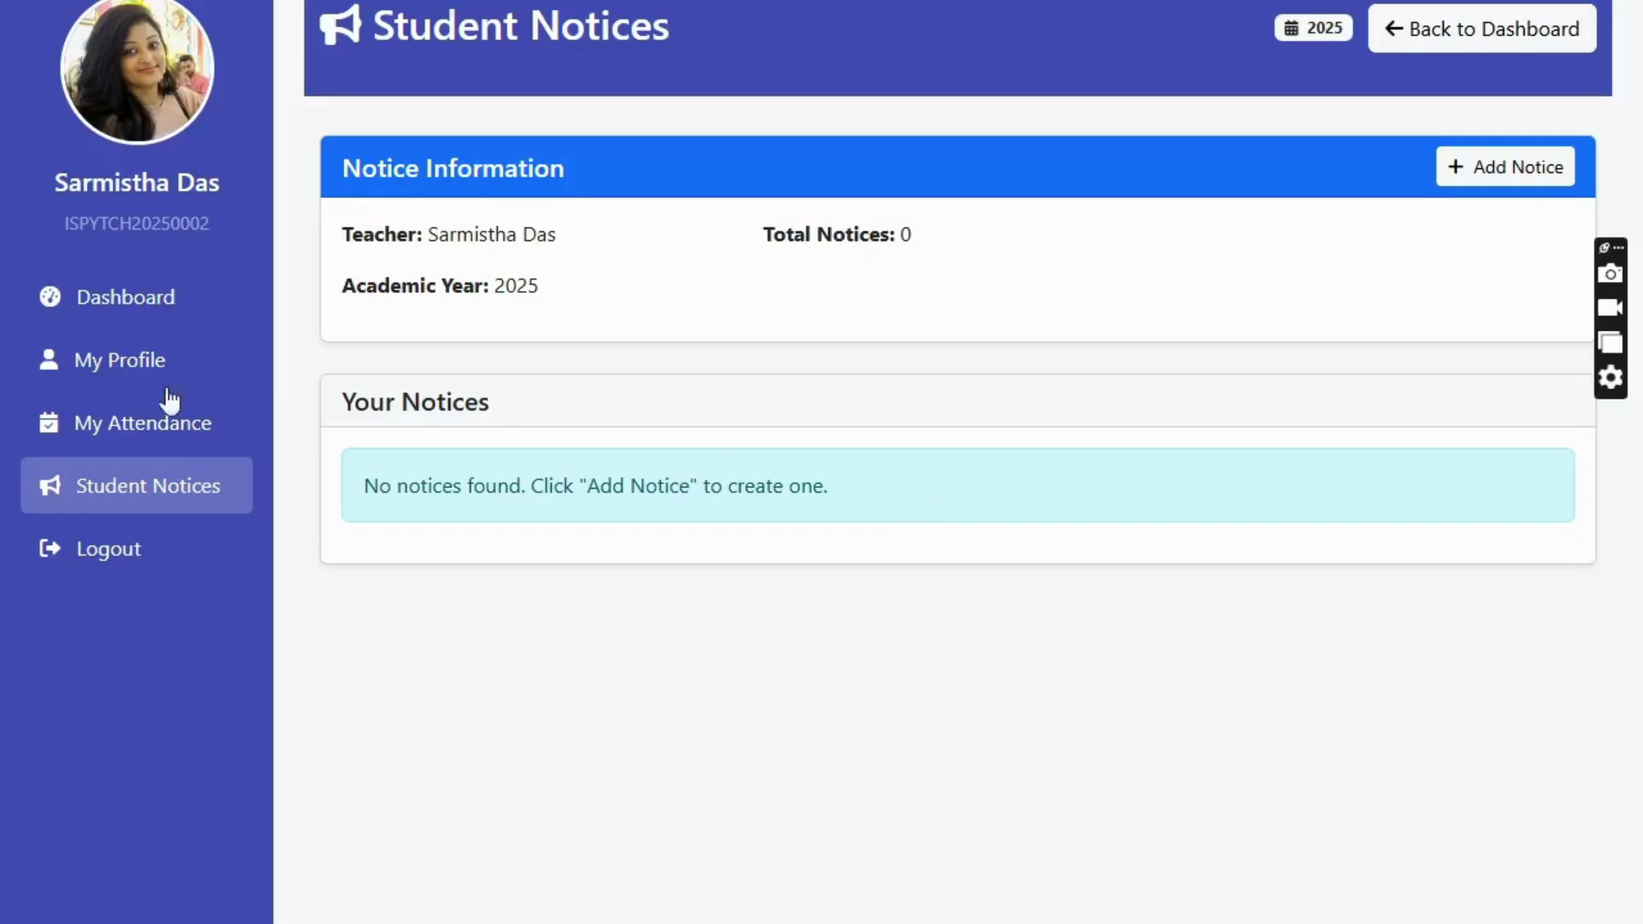
pyautogui.click(108, 550)
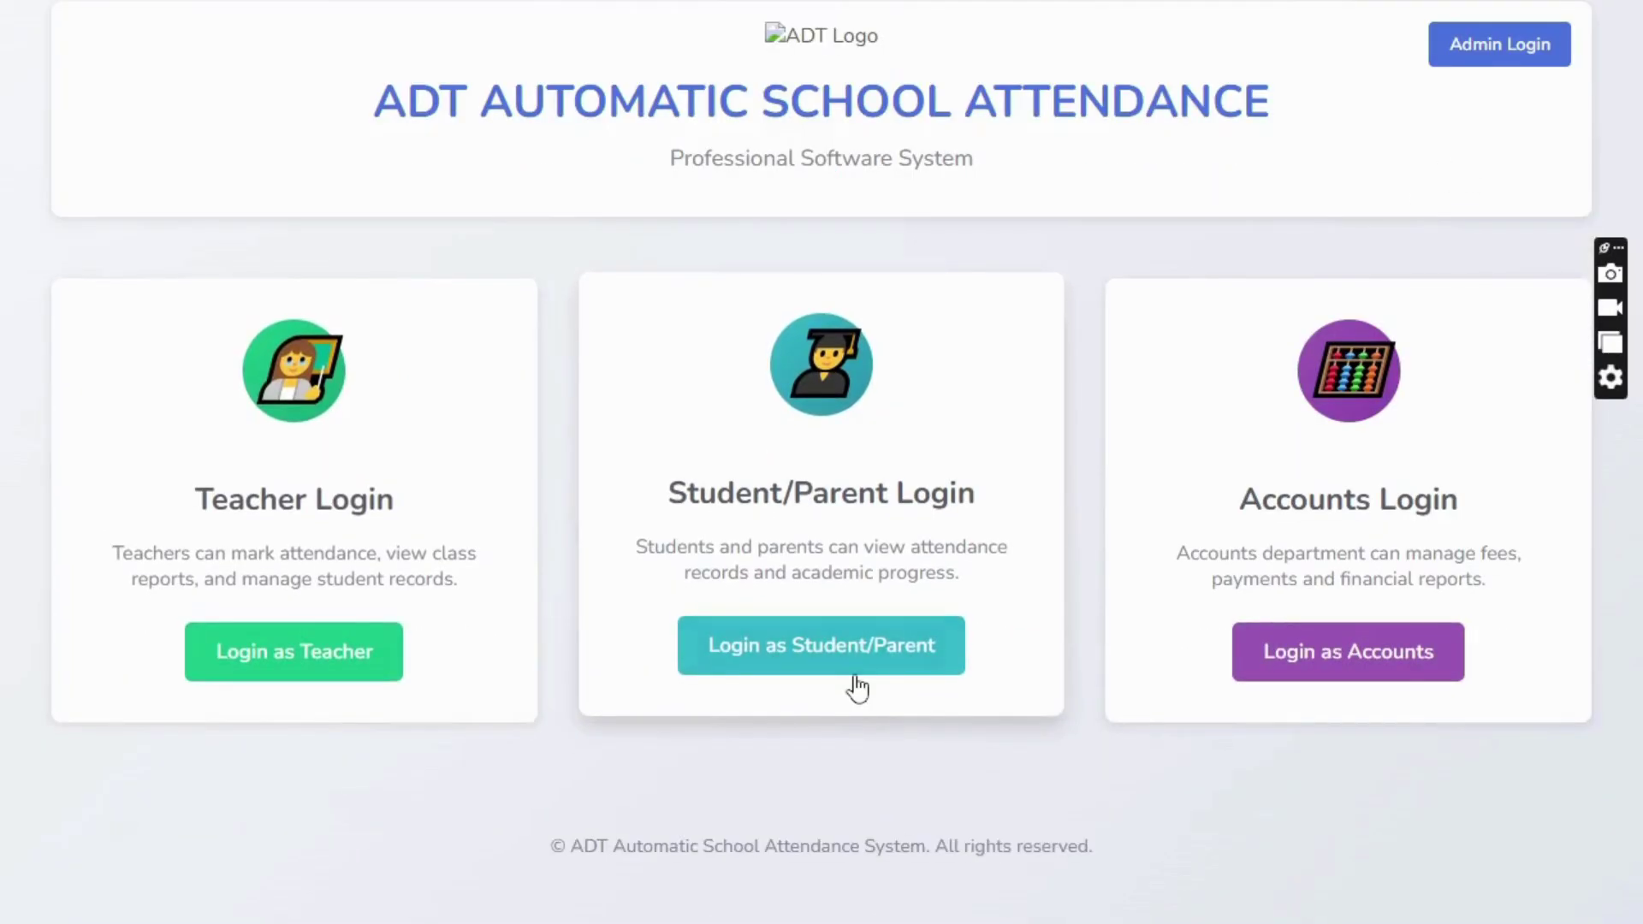
# - Enter the first student's ID and password to reach the Class 9-A student dashboard
pyautogui.moveTo(672, 492); pyautogui.dragTo(984, 494)
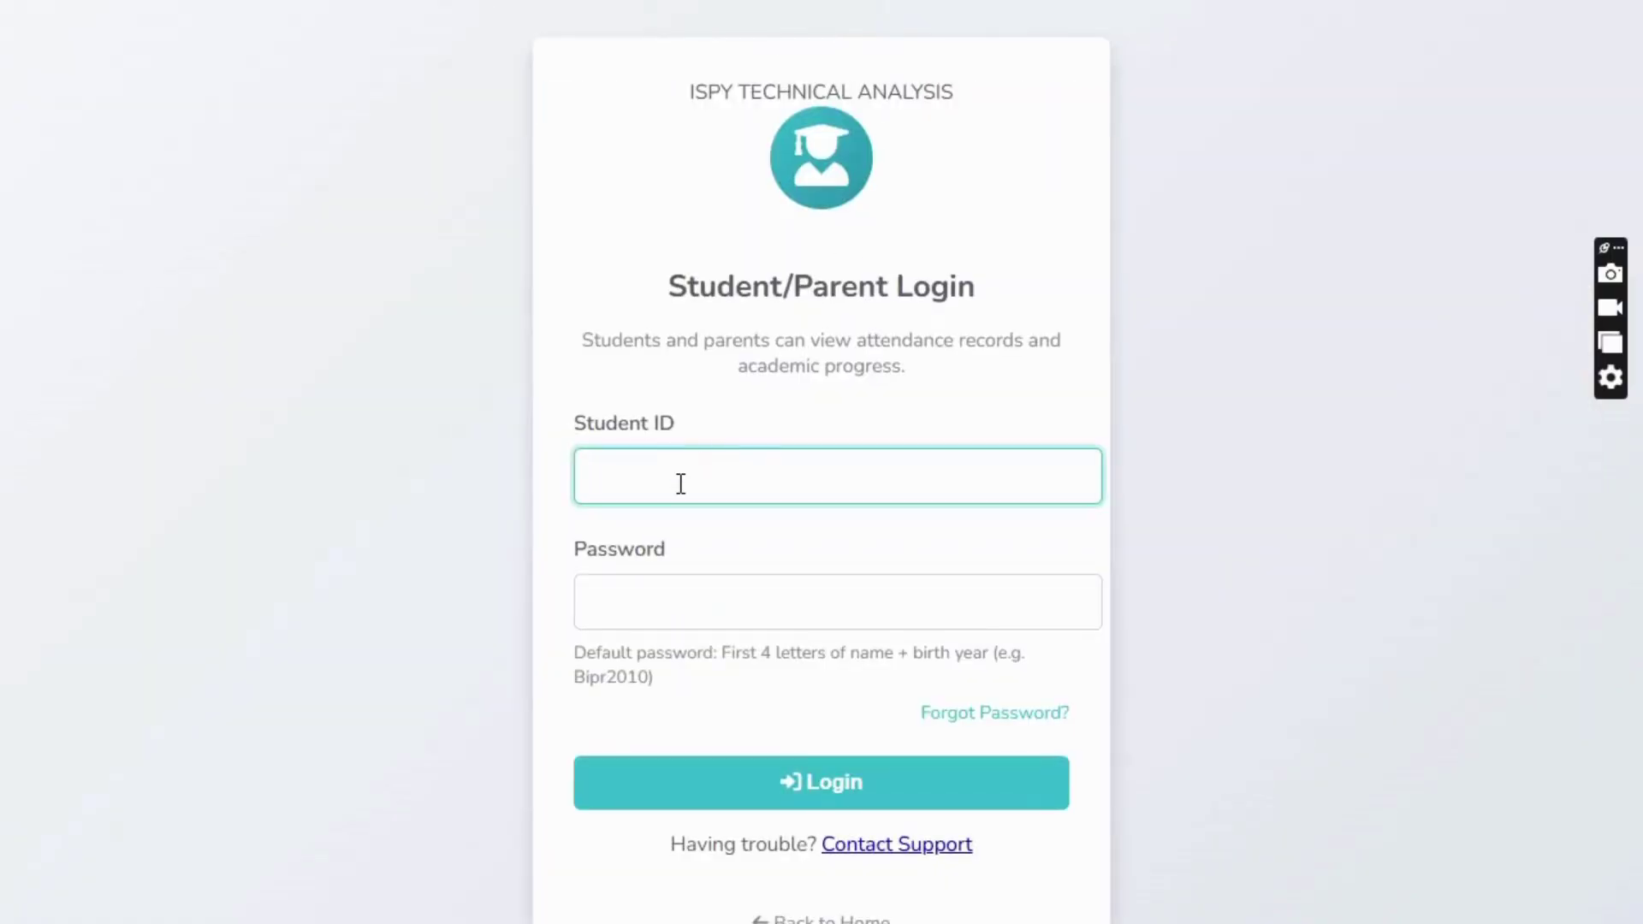
pyautogui.write('ISPY0001')
pyautogui.press('Tab')
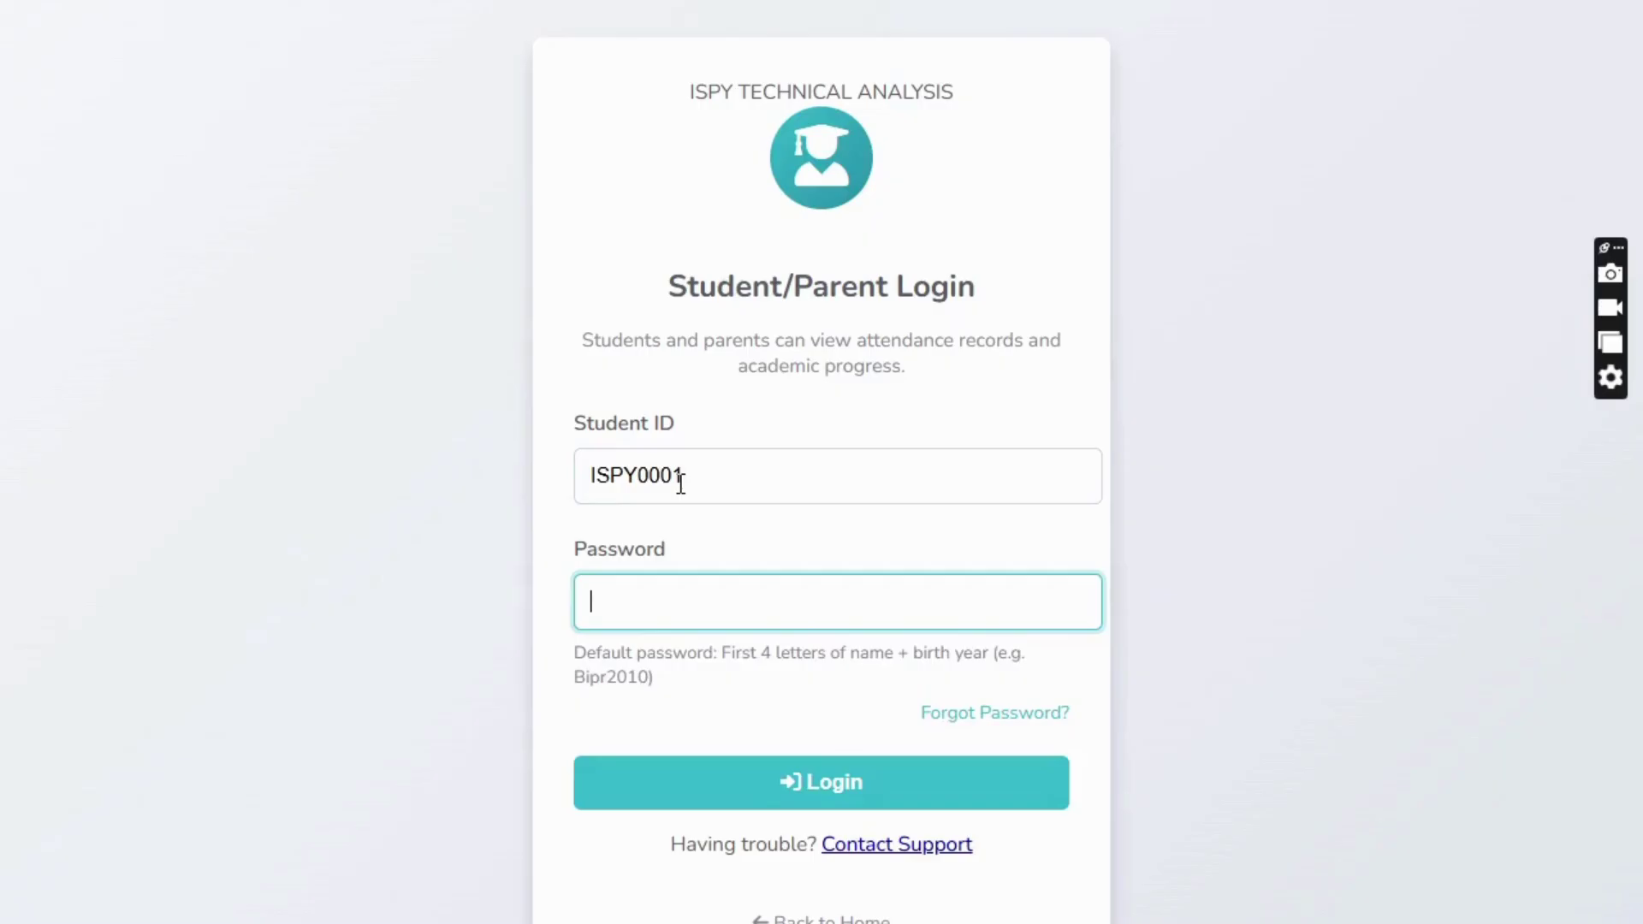
pyautogui.write('••••••')
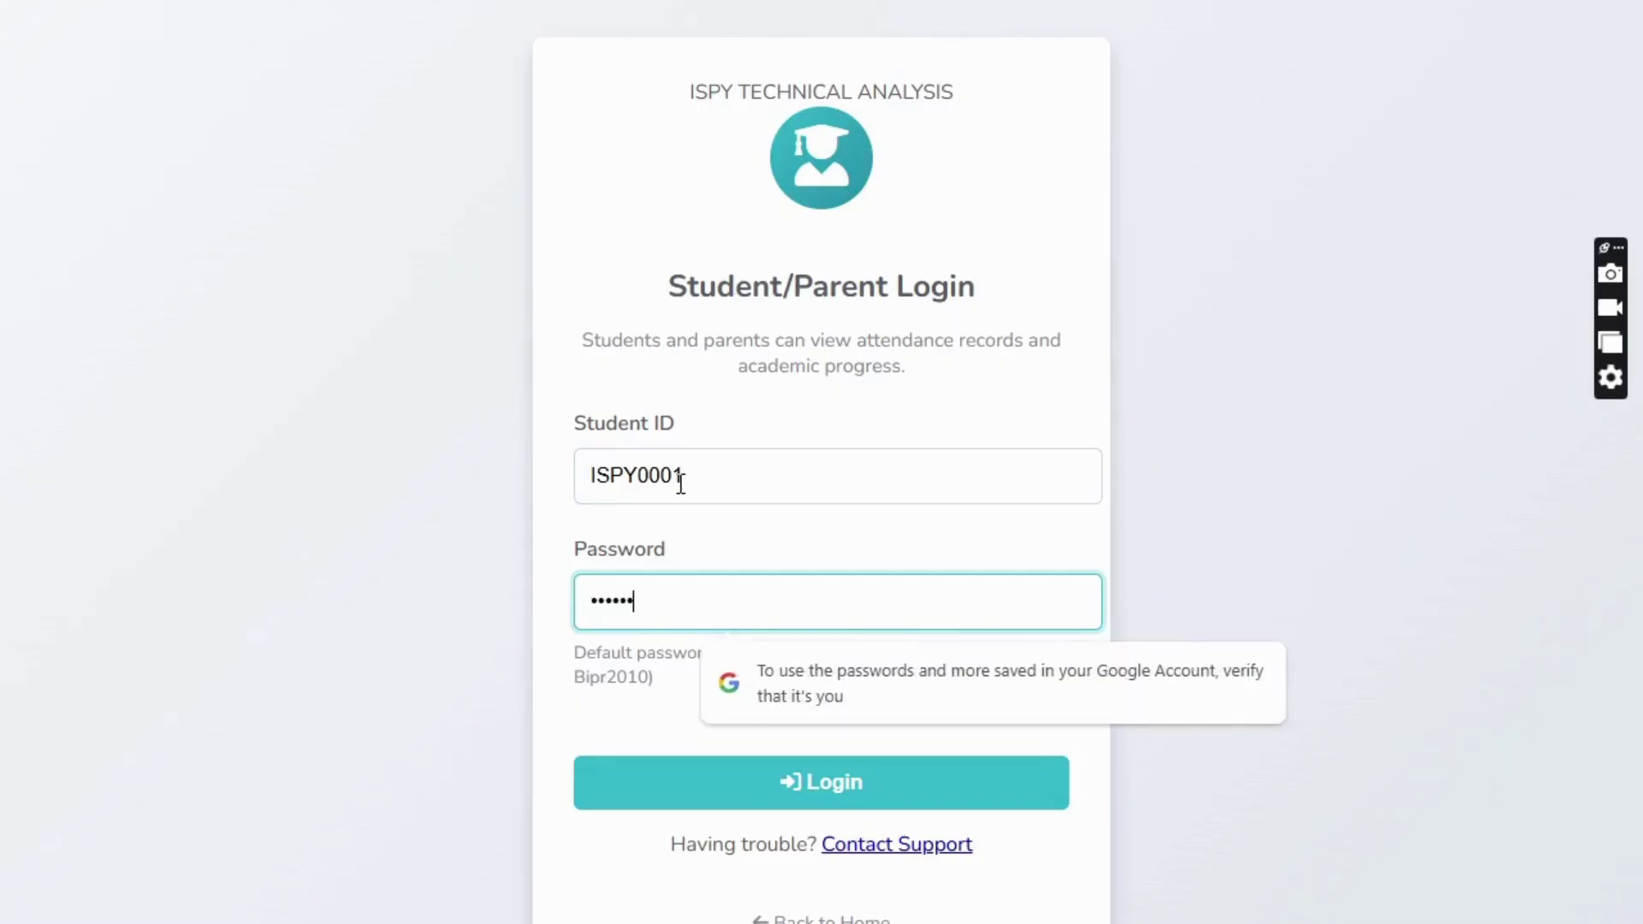
pyautogui.write('10')
pyautogui.press('Return')
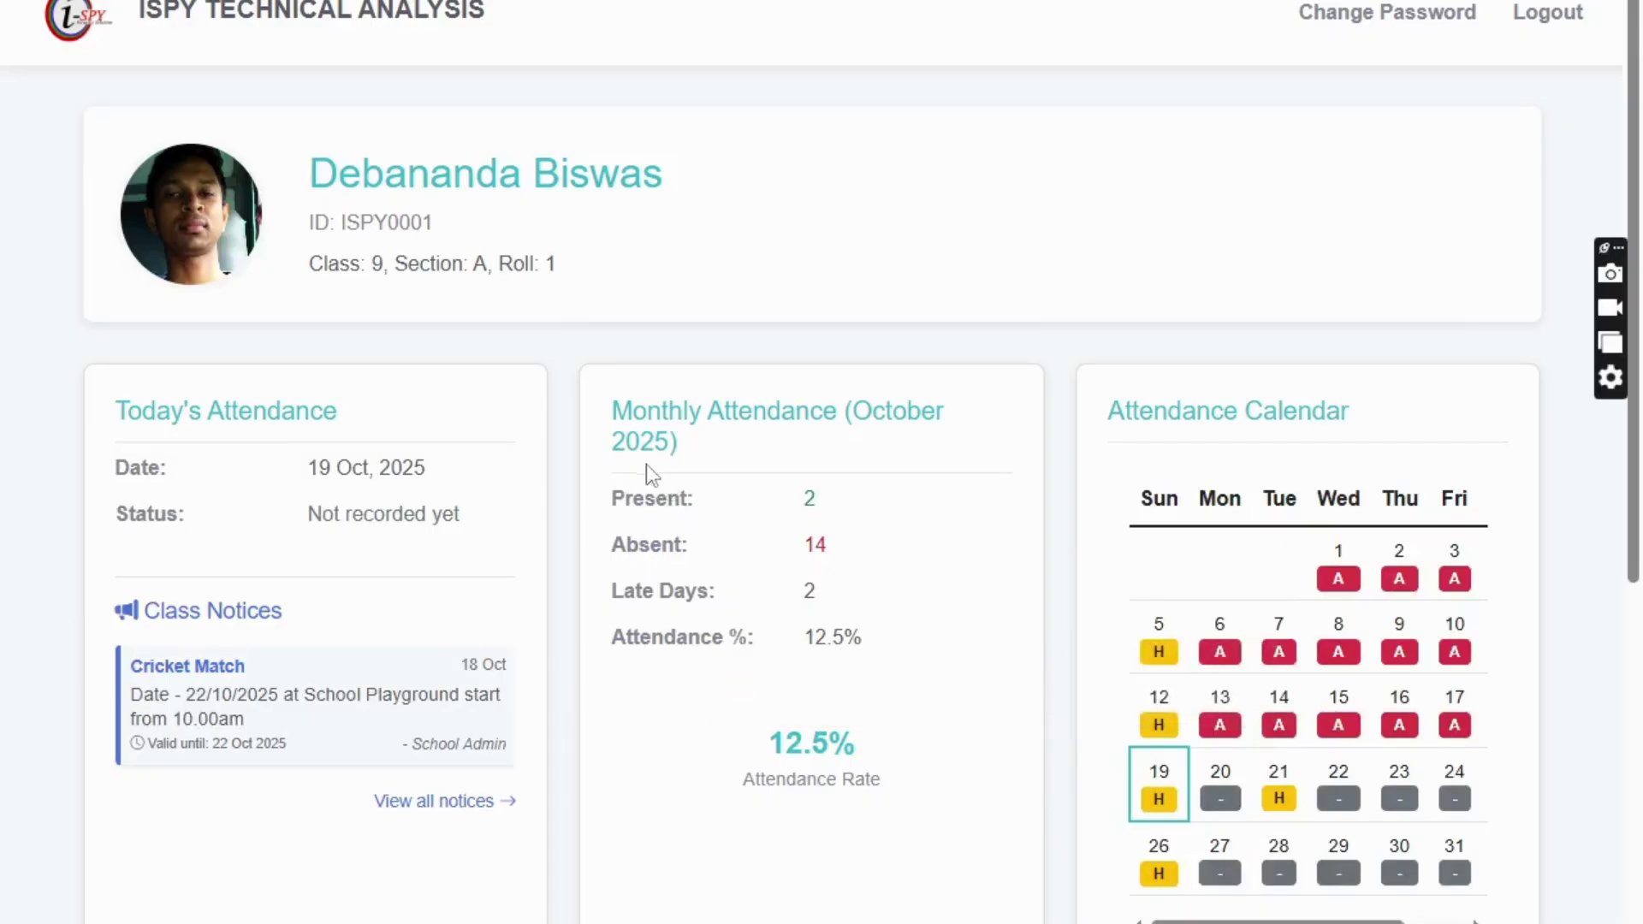
# - Review today's 'Not recorded yet' status and the recent attendance records on the student dashboard
pyautogui.moveTo(312, 517); pyautogui.dragTo(503, 524)
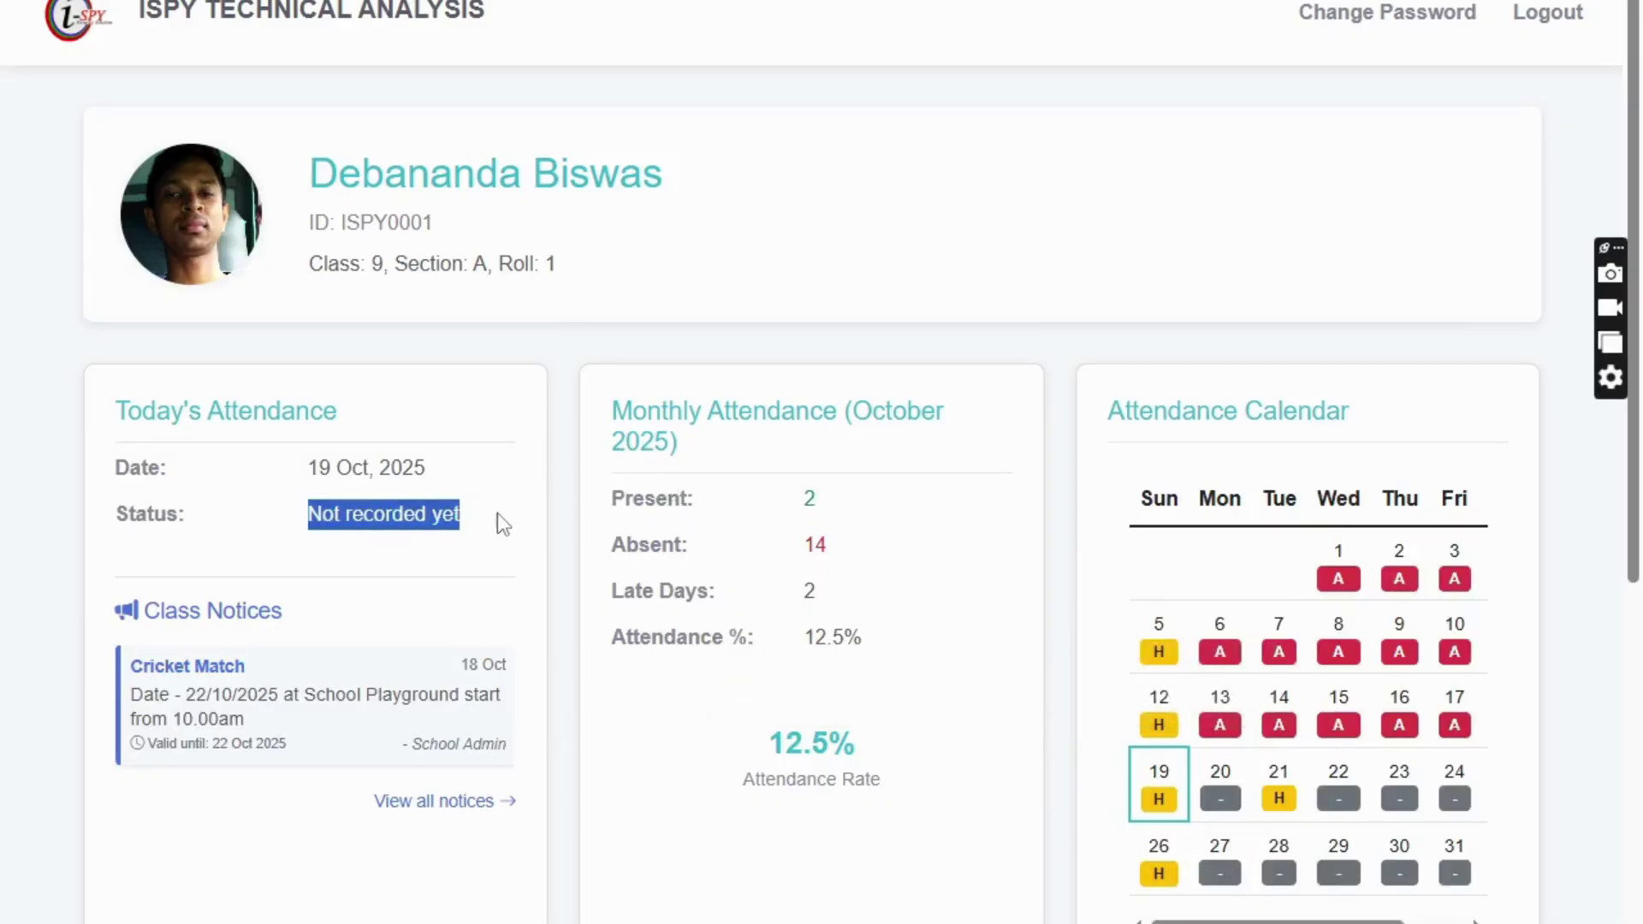
pyautogui.scroll(-6, 791, 322)
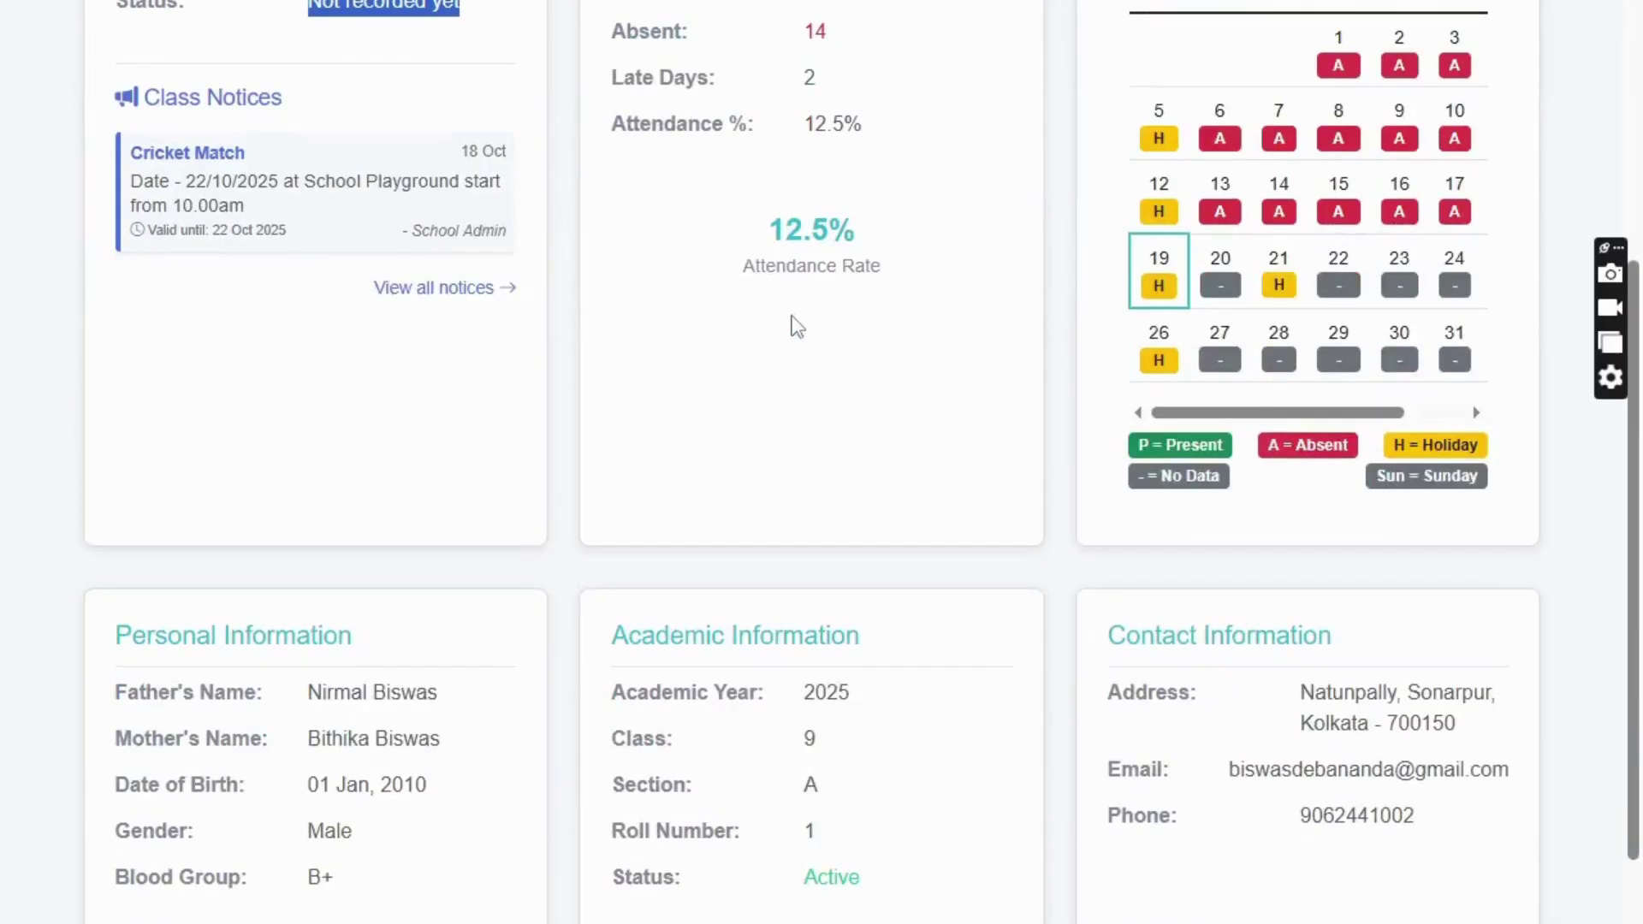
pyautogui.scroll(5, 789, 317)
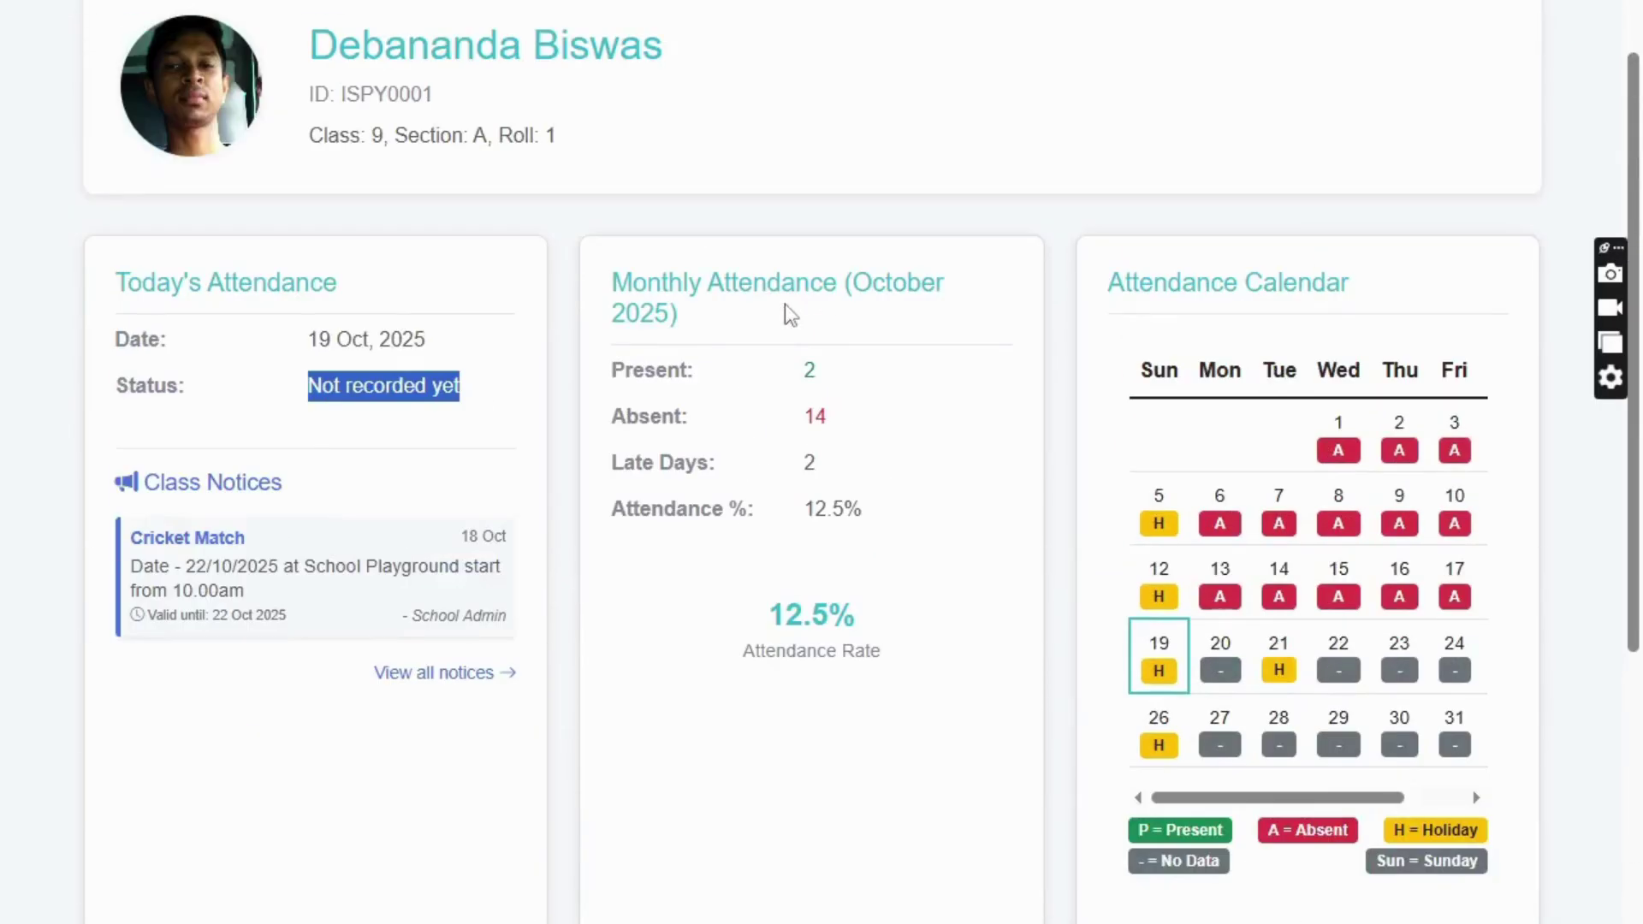
pyautogui.scroll(-8, 785, 308)
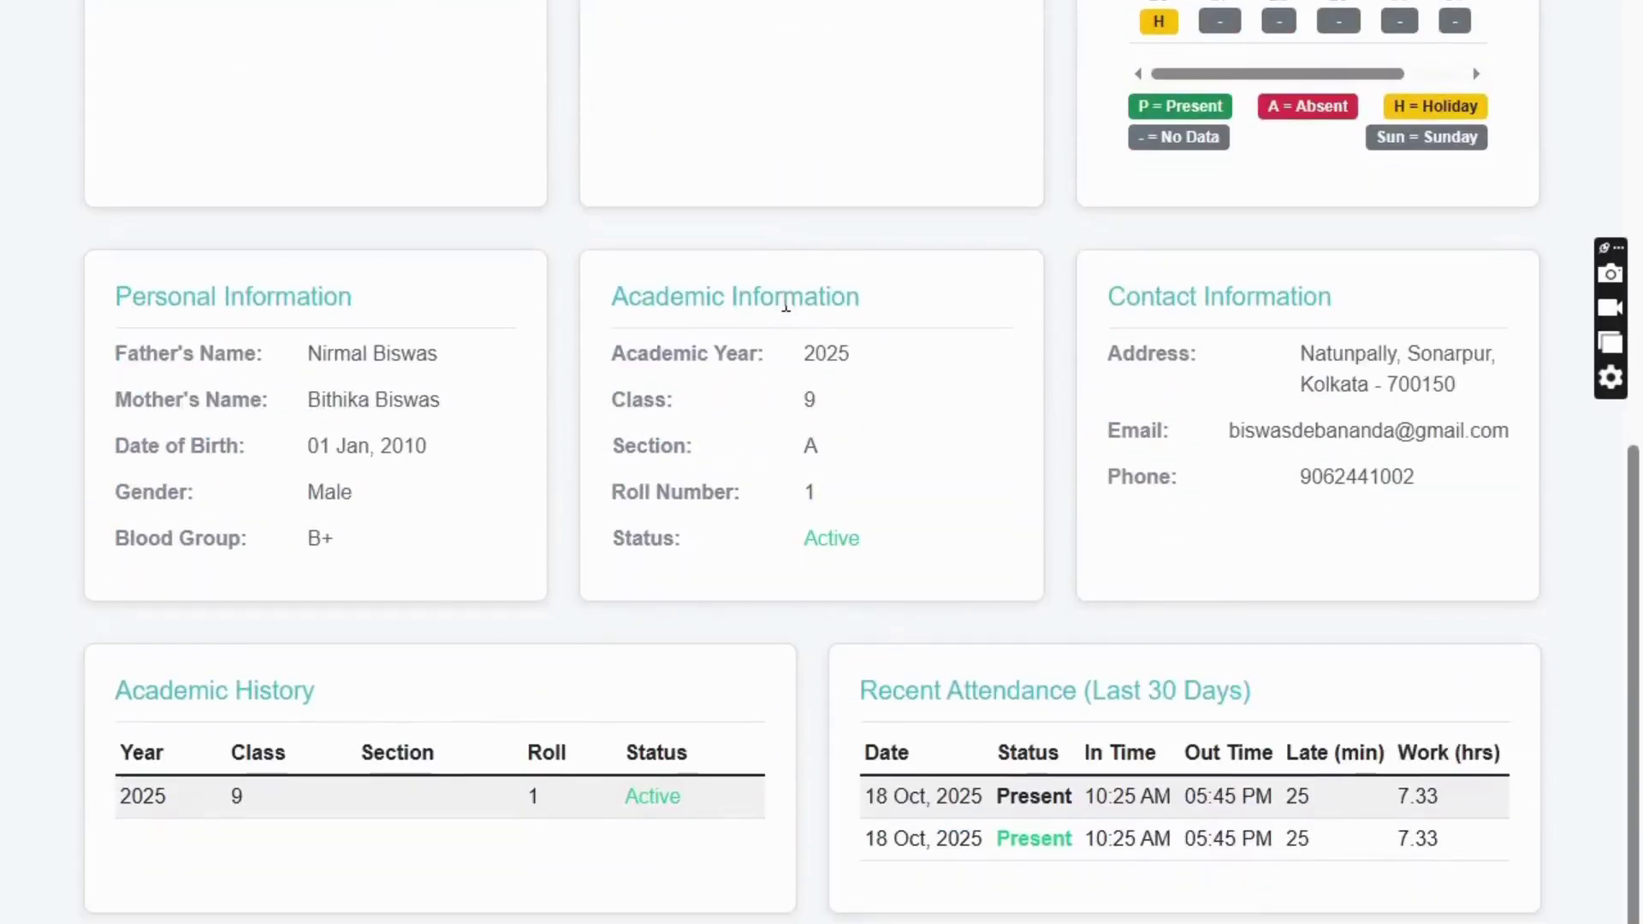
pyautogui.moveTo(1456, 850); pyautogui.dragTo(873, 798)
pyautogui.click(1103, 836)
pyautogui.moveTo(1448, 807); pyautogui.dragTo(873, 796)
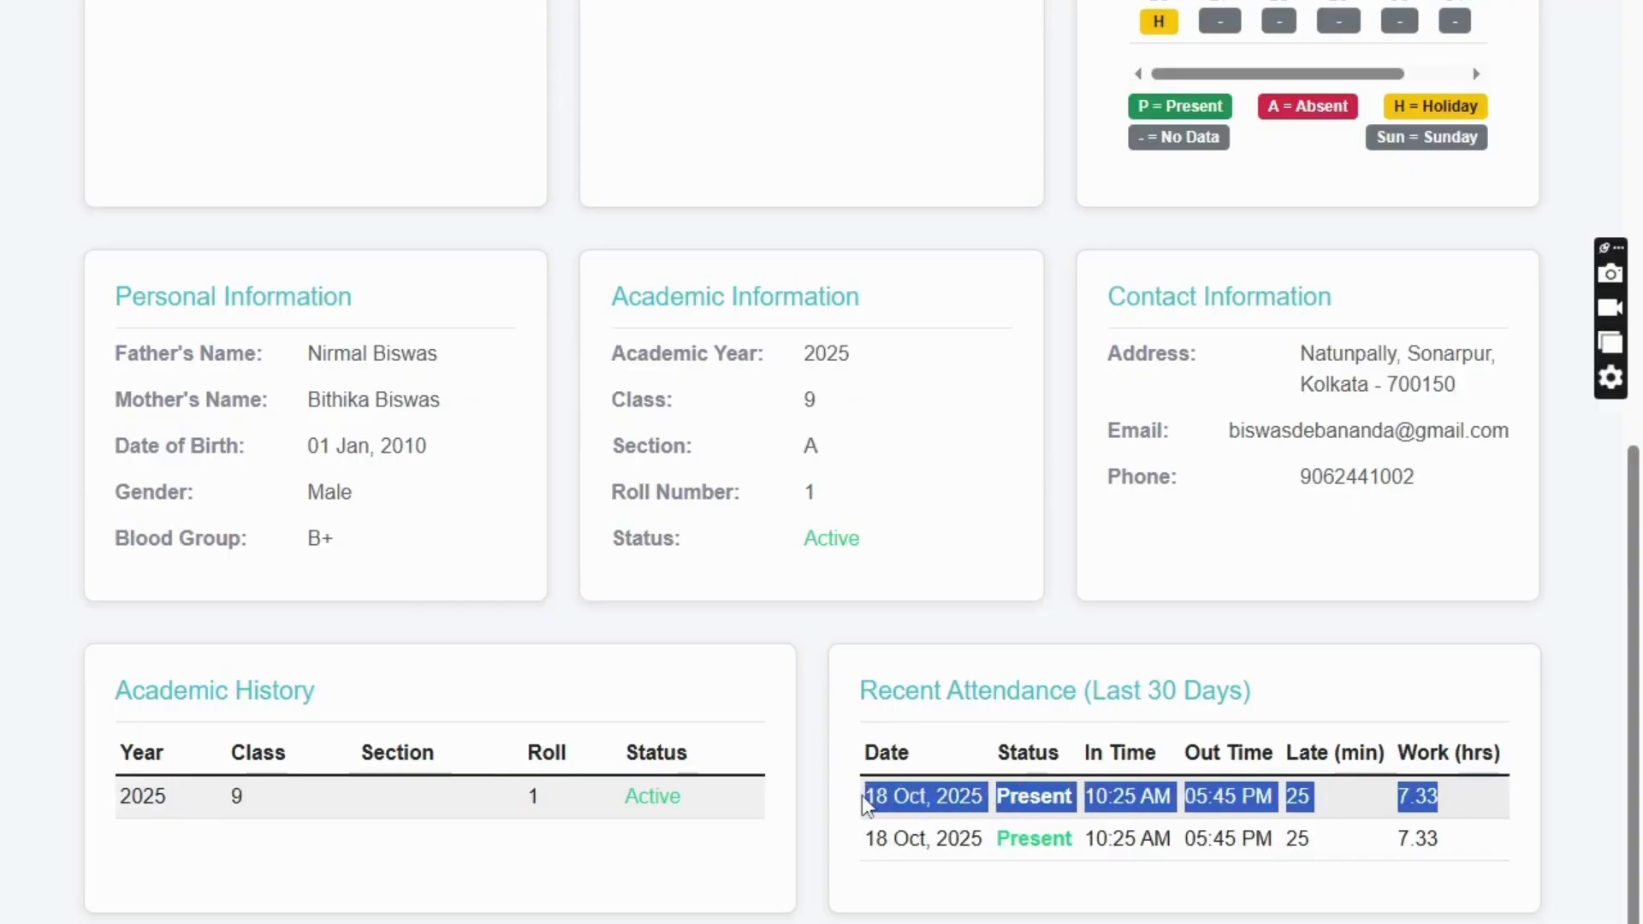
pyautogui.click(1357, 844)
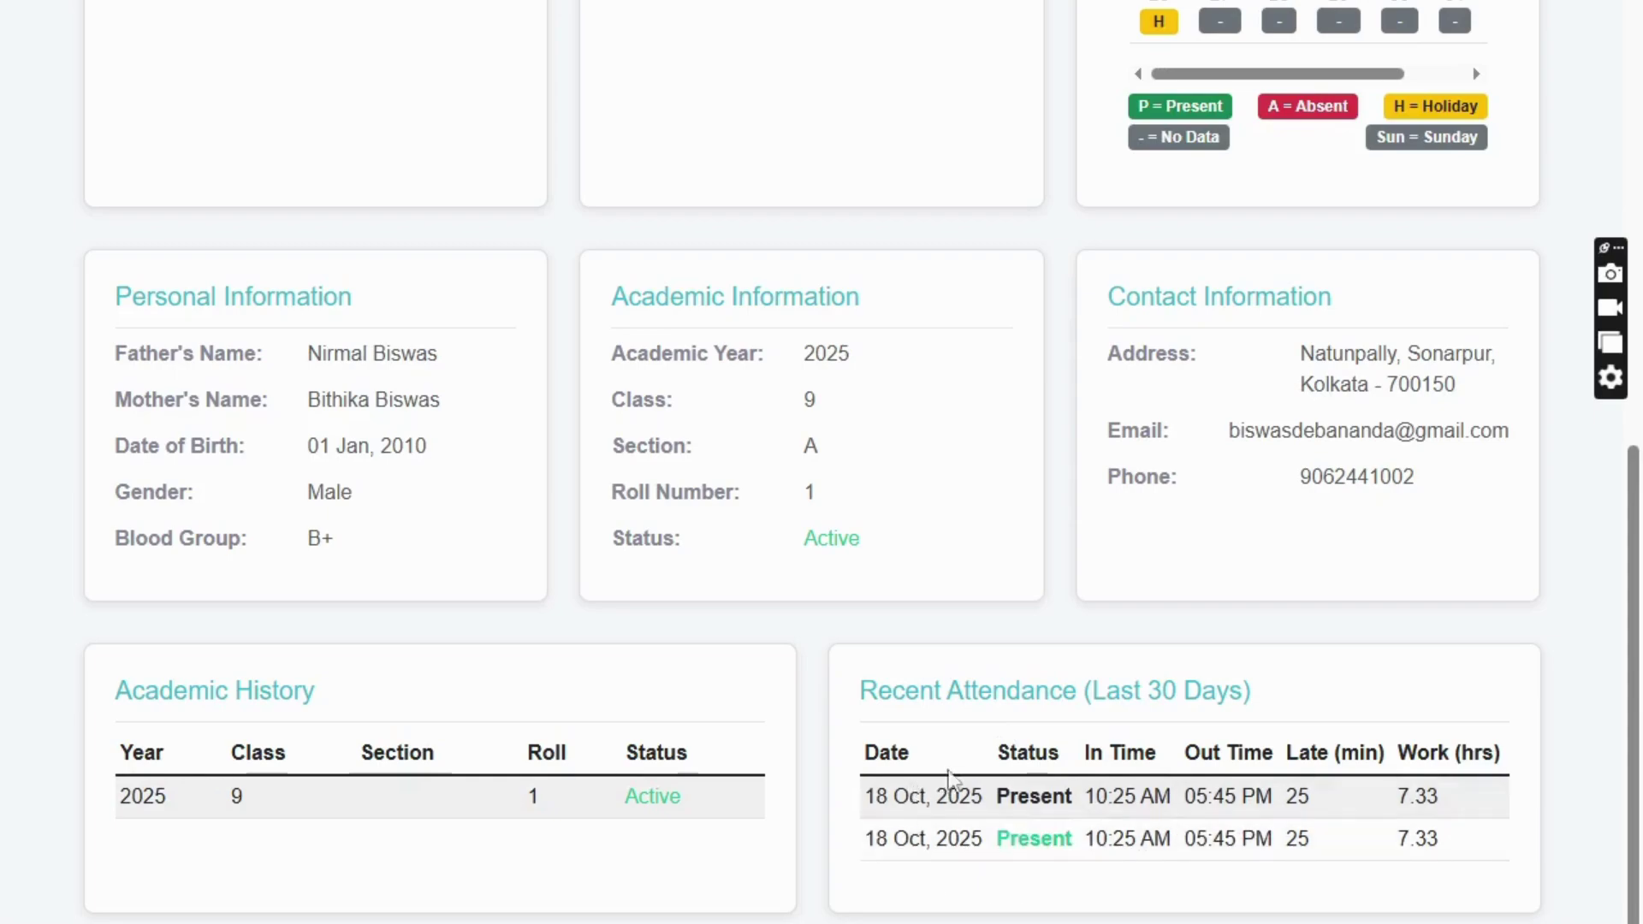
# - Review the personal, academic and contact details and the Cricket Match notice, then view all notices
pyautogui.moveTo(117, 293); pyautogui.dragTo(605, 422)
pyautogui.moveTo(621, 291); pyautogui.dragTo(1049, 436)
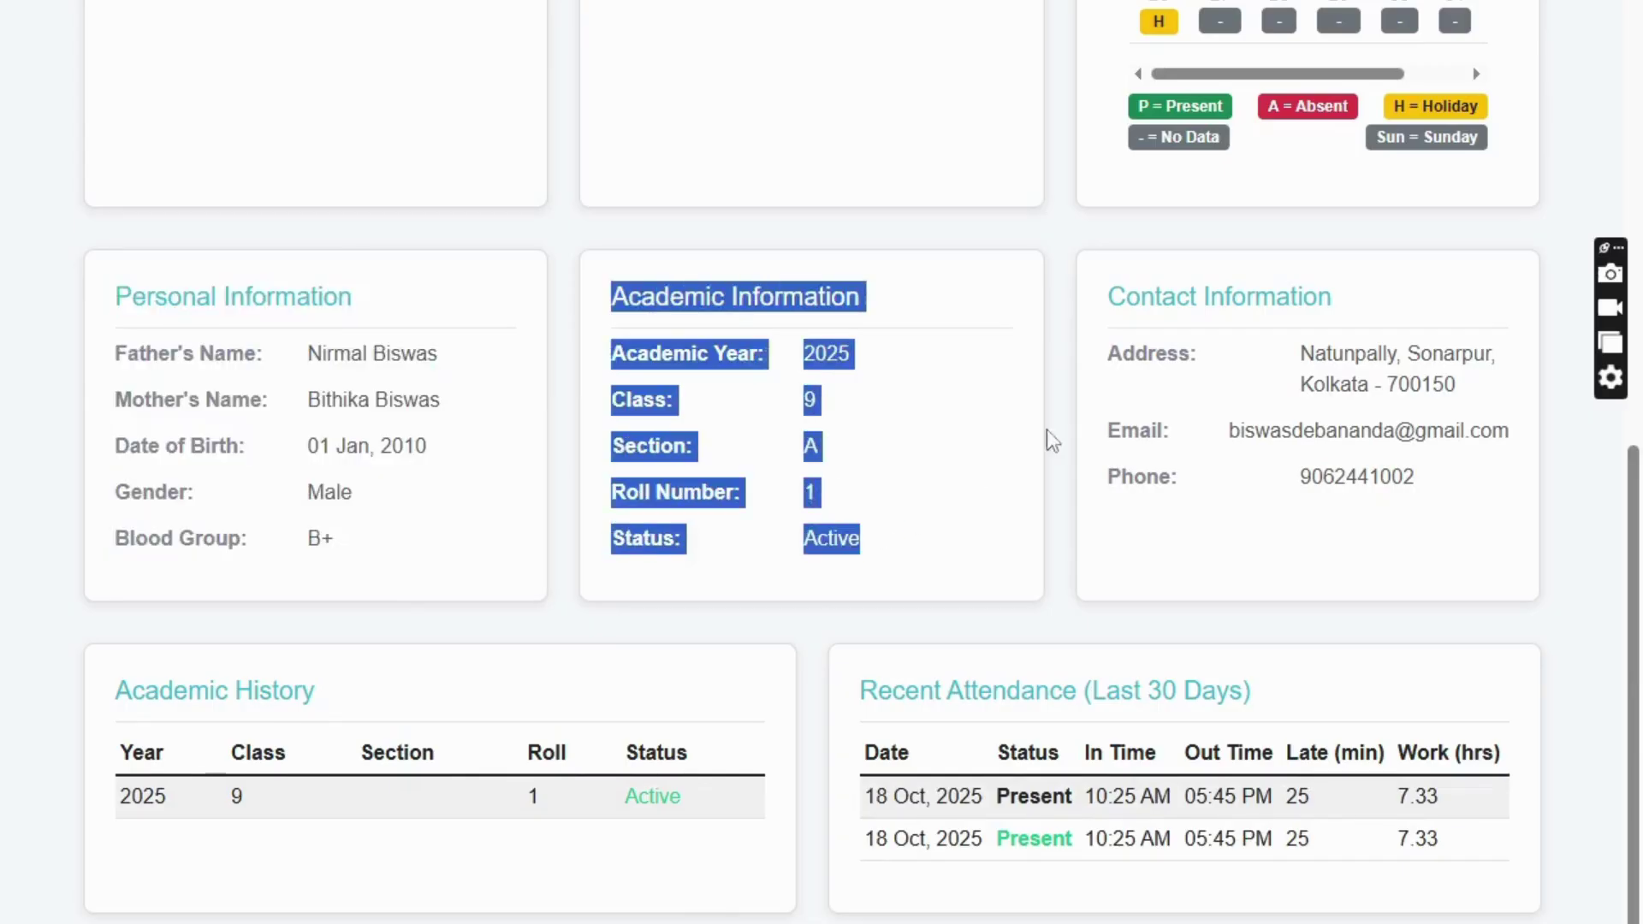
pyautogui.moveTo(1111, 291); pyautogui.dragTo(1421, 483)
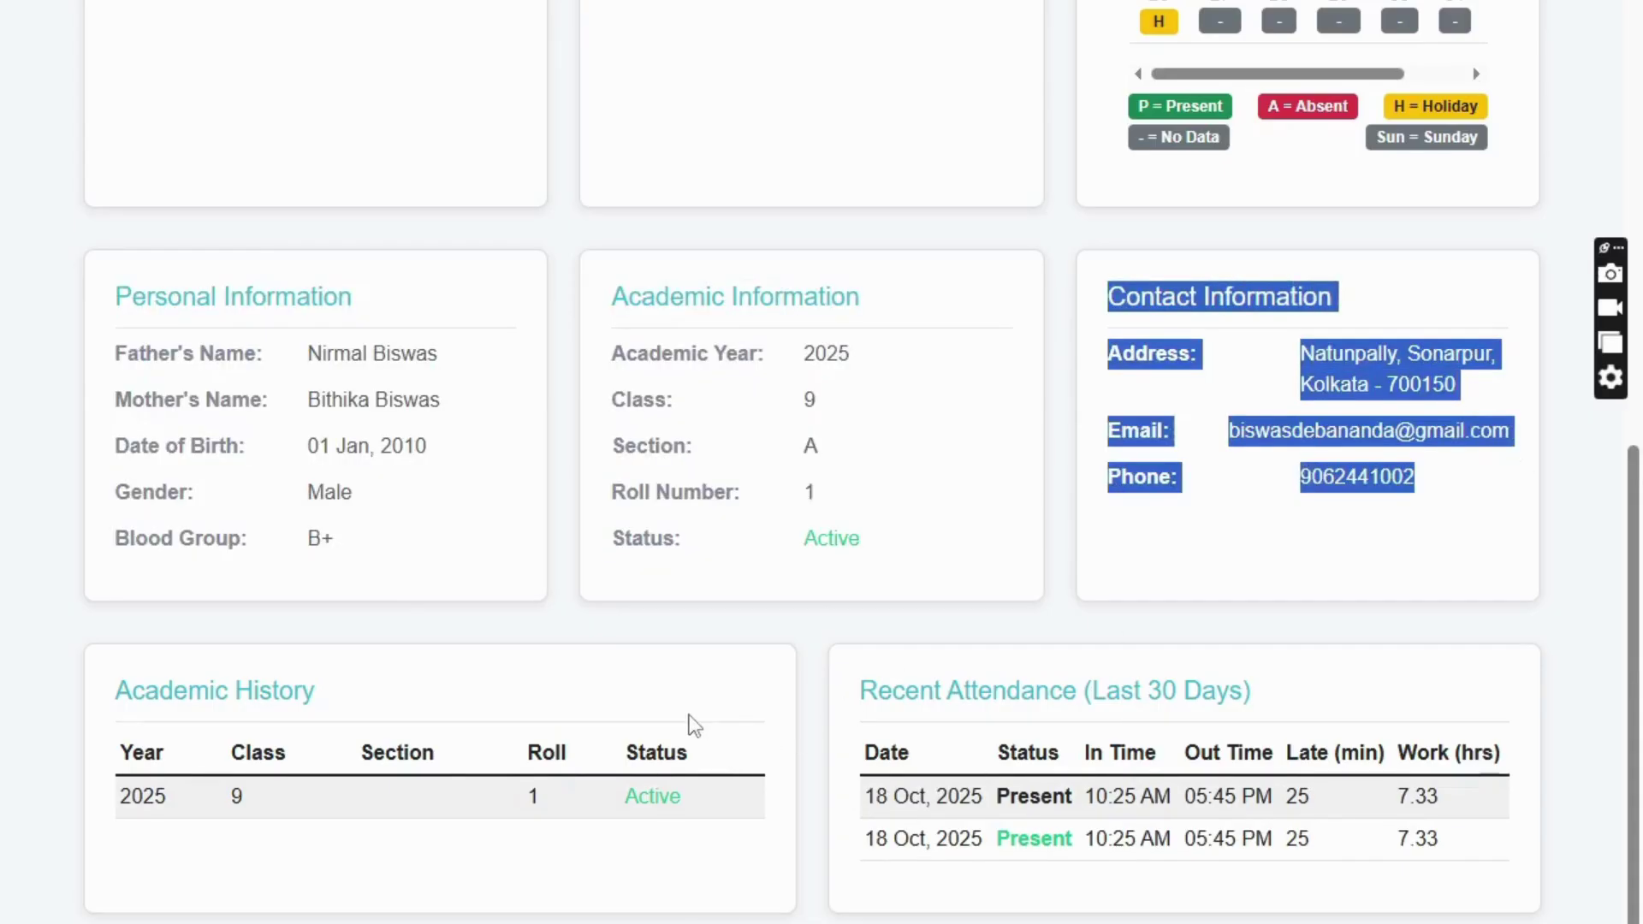
pyautogui.scroll(10, 686, 719)
pyautogui.moveTo(312, 167); pyautogui.dragTo(558, 279)
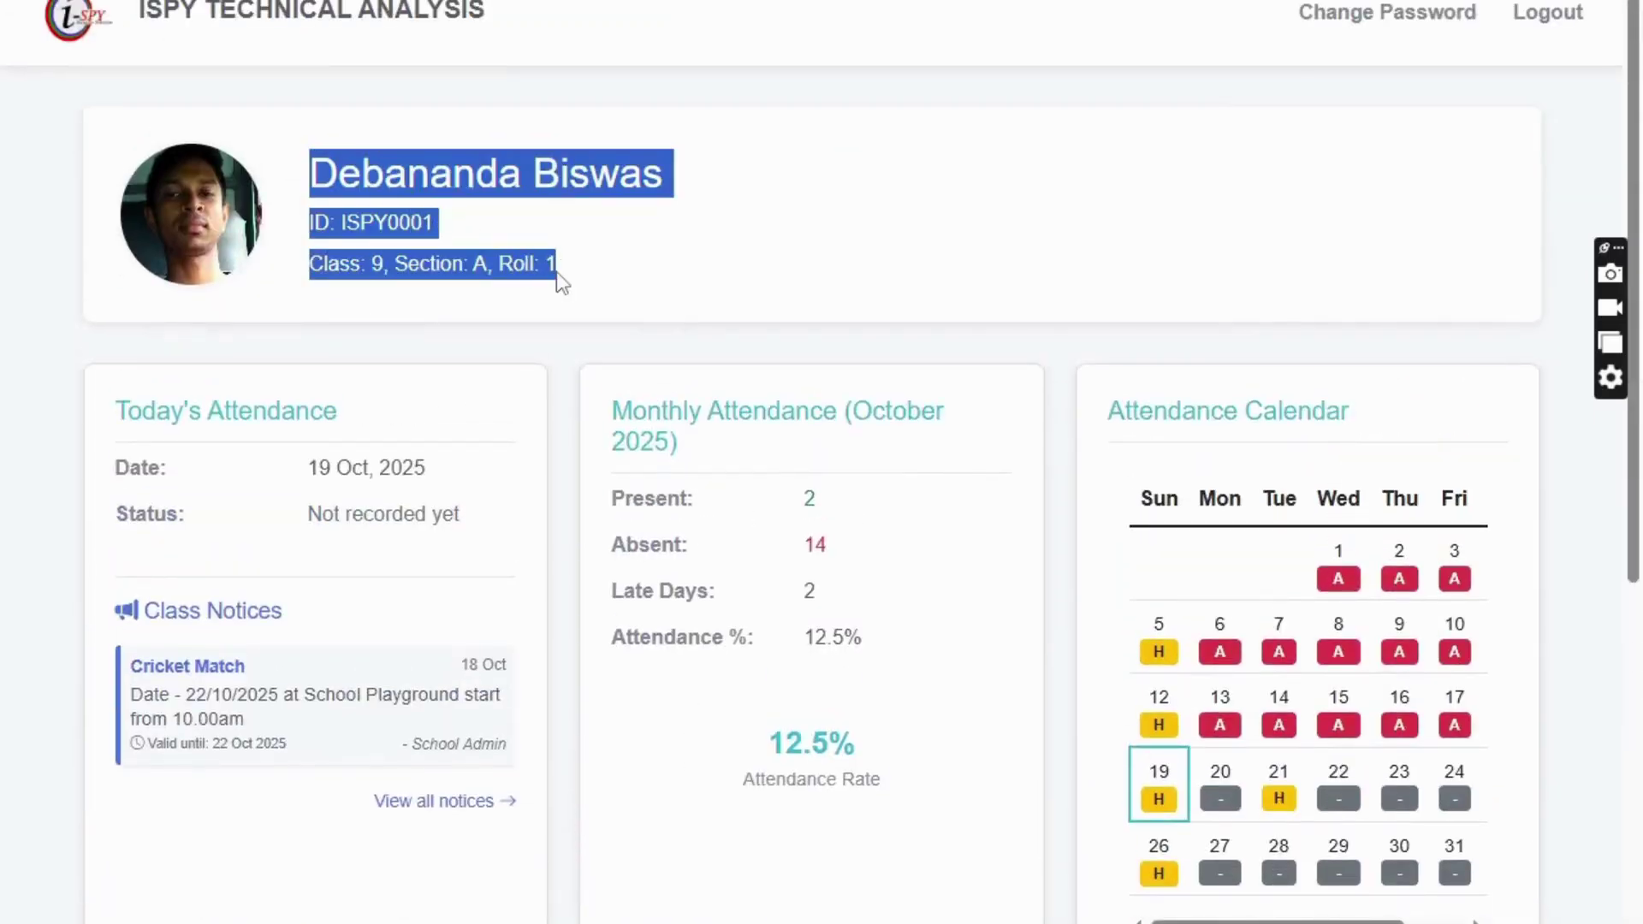
pyautogui.scroll(-3, 319, 466)
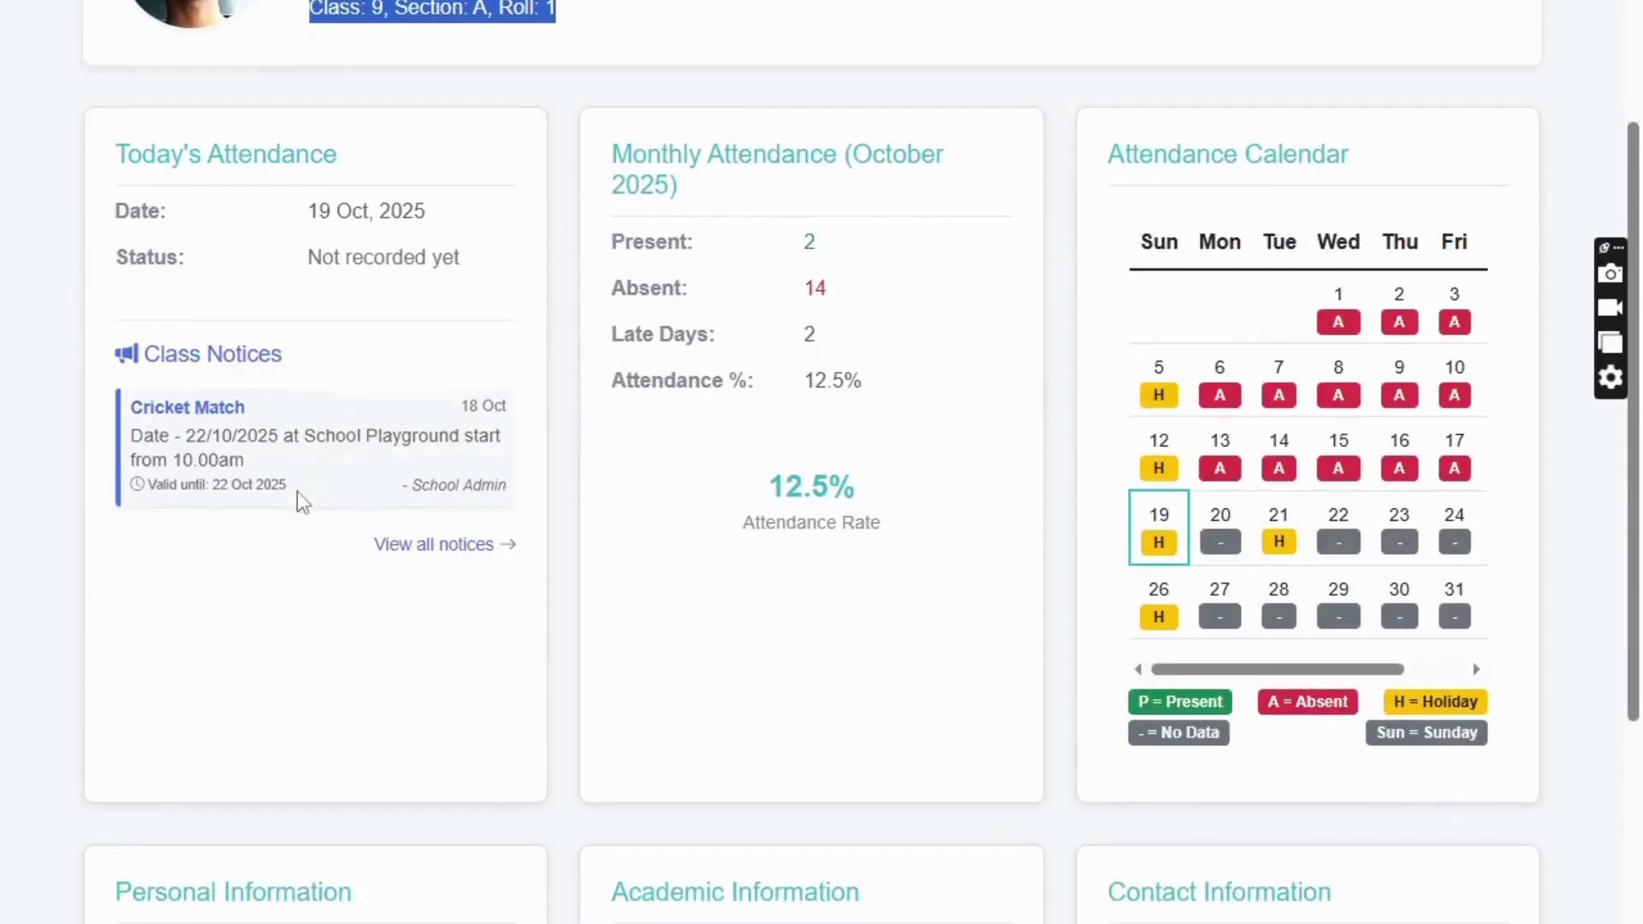
pyautogui.moveTo(295, 492); pyautogui.dragTo(130, 432)
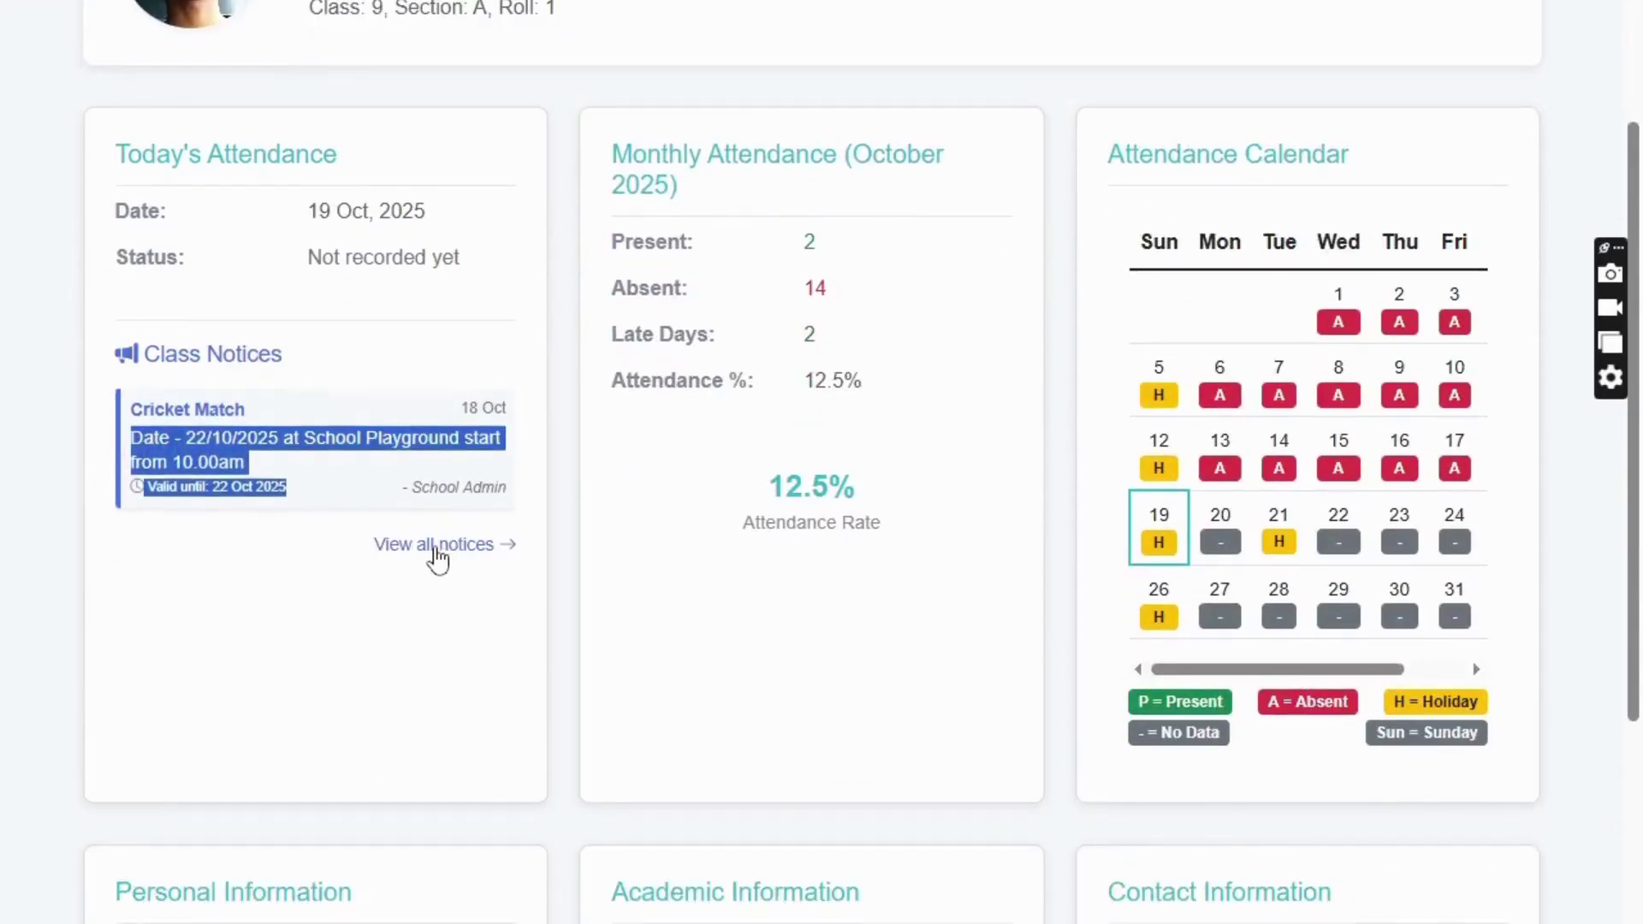
pyautogui.click(434, 544)
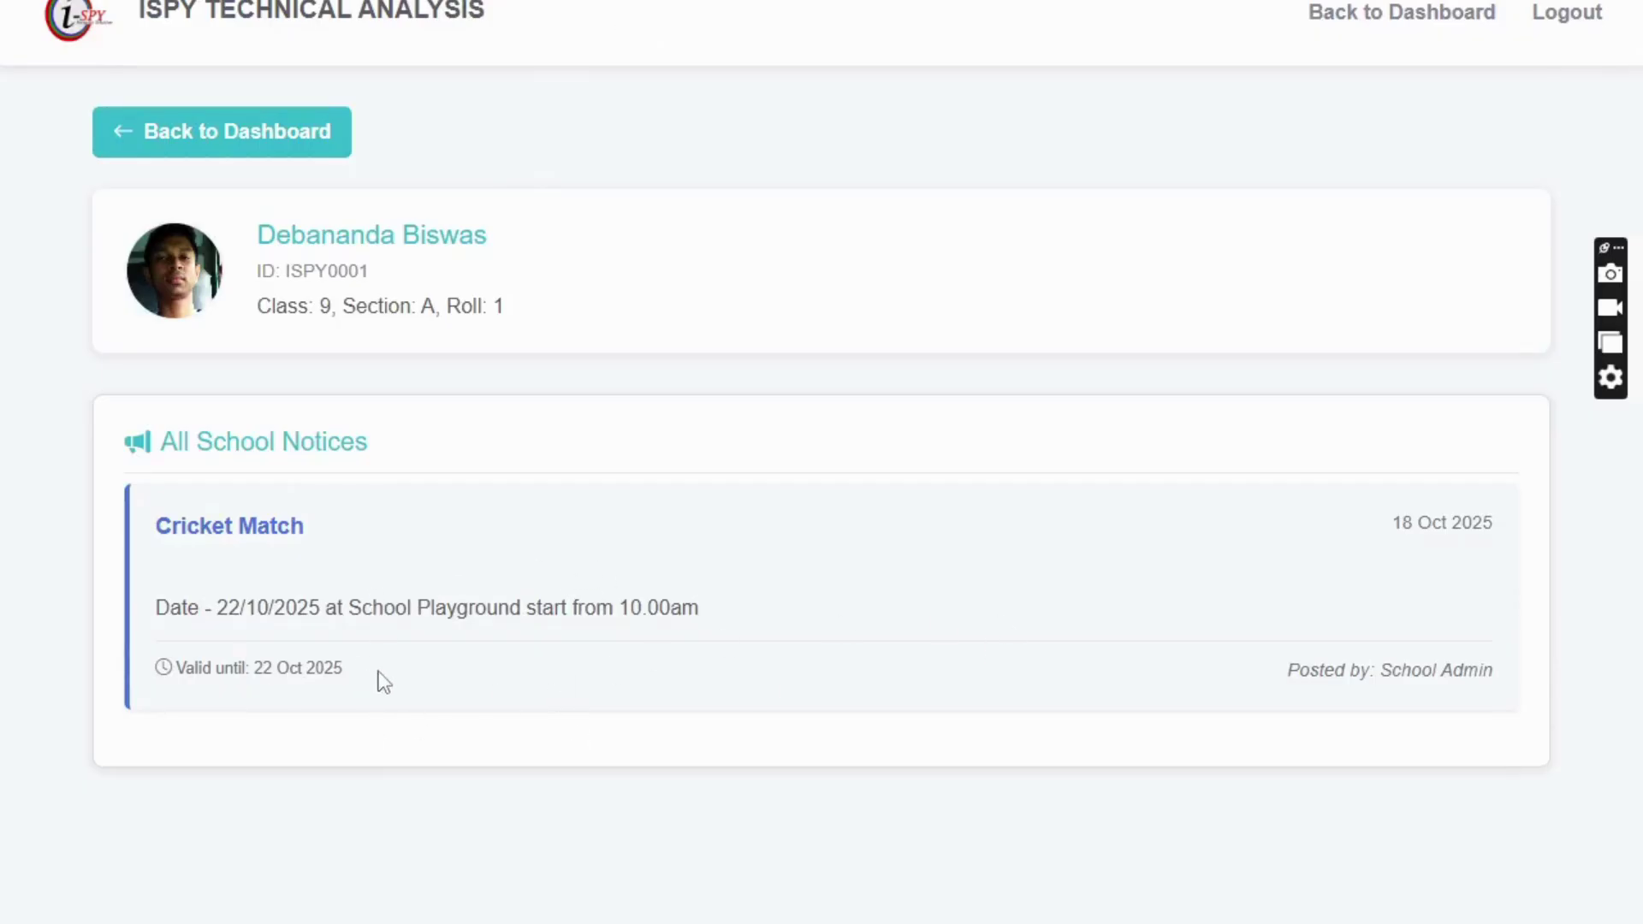
# - Back on the student dashboard, review the monthly Present/Absent counts and attendance percentage
pyautogui.click(191, 151)
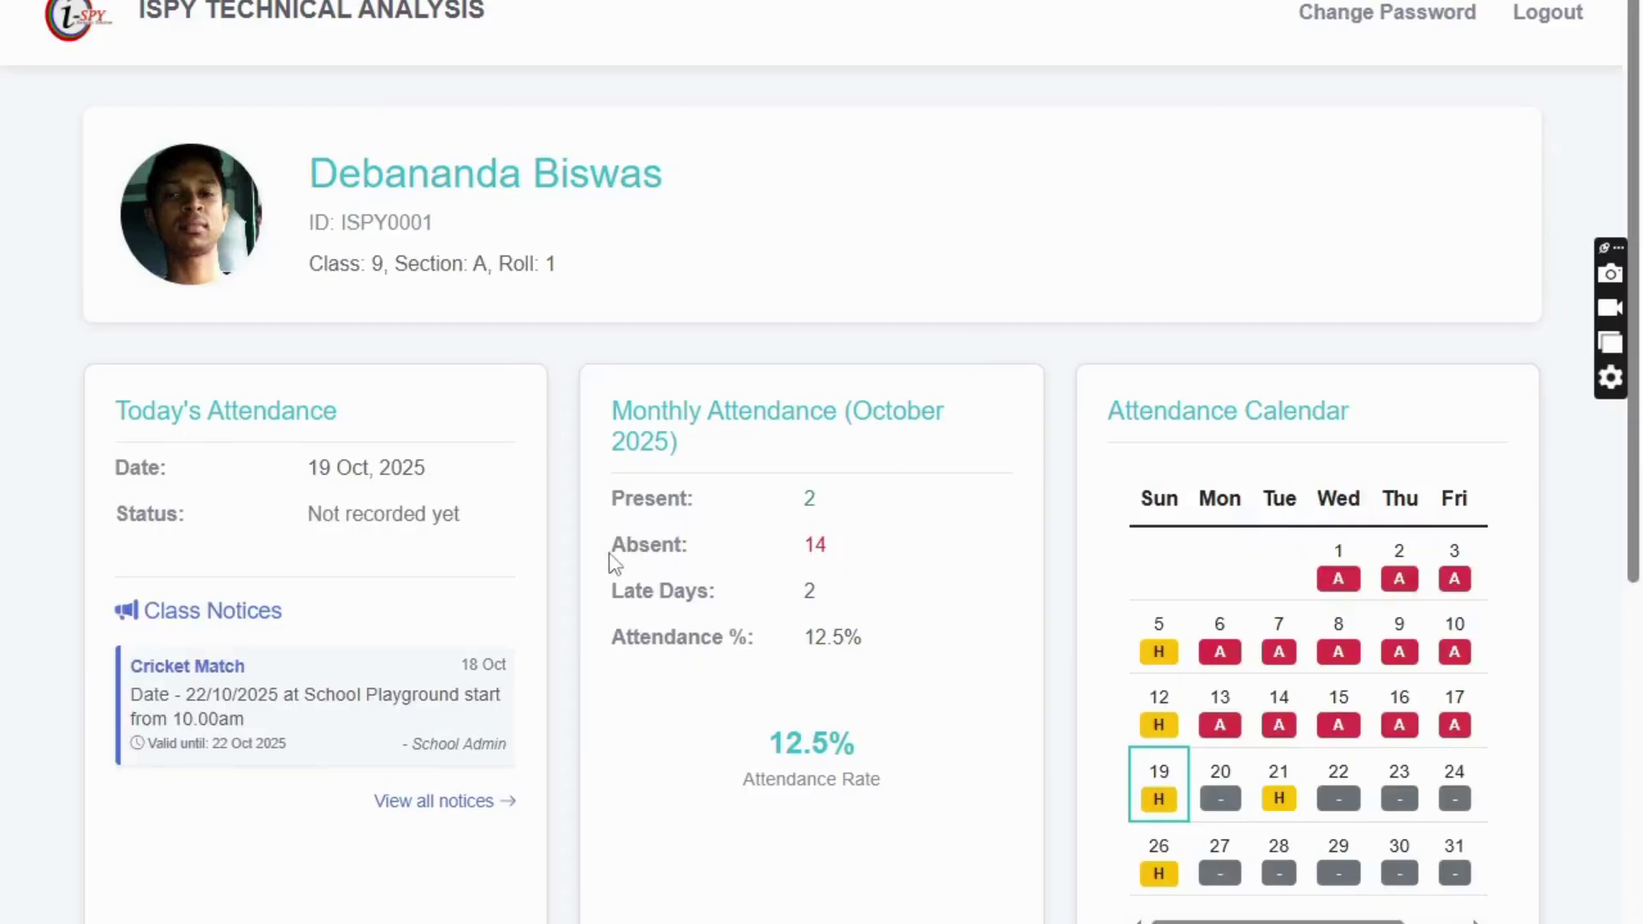
pyautogui.moveTo(613, 486); pyautogui.dragTo(864, 552)
pyautogui.click(810, 565)
pyautogui.moveTo(870, 642); pyautogui.dragTo(613, 419)
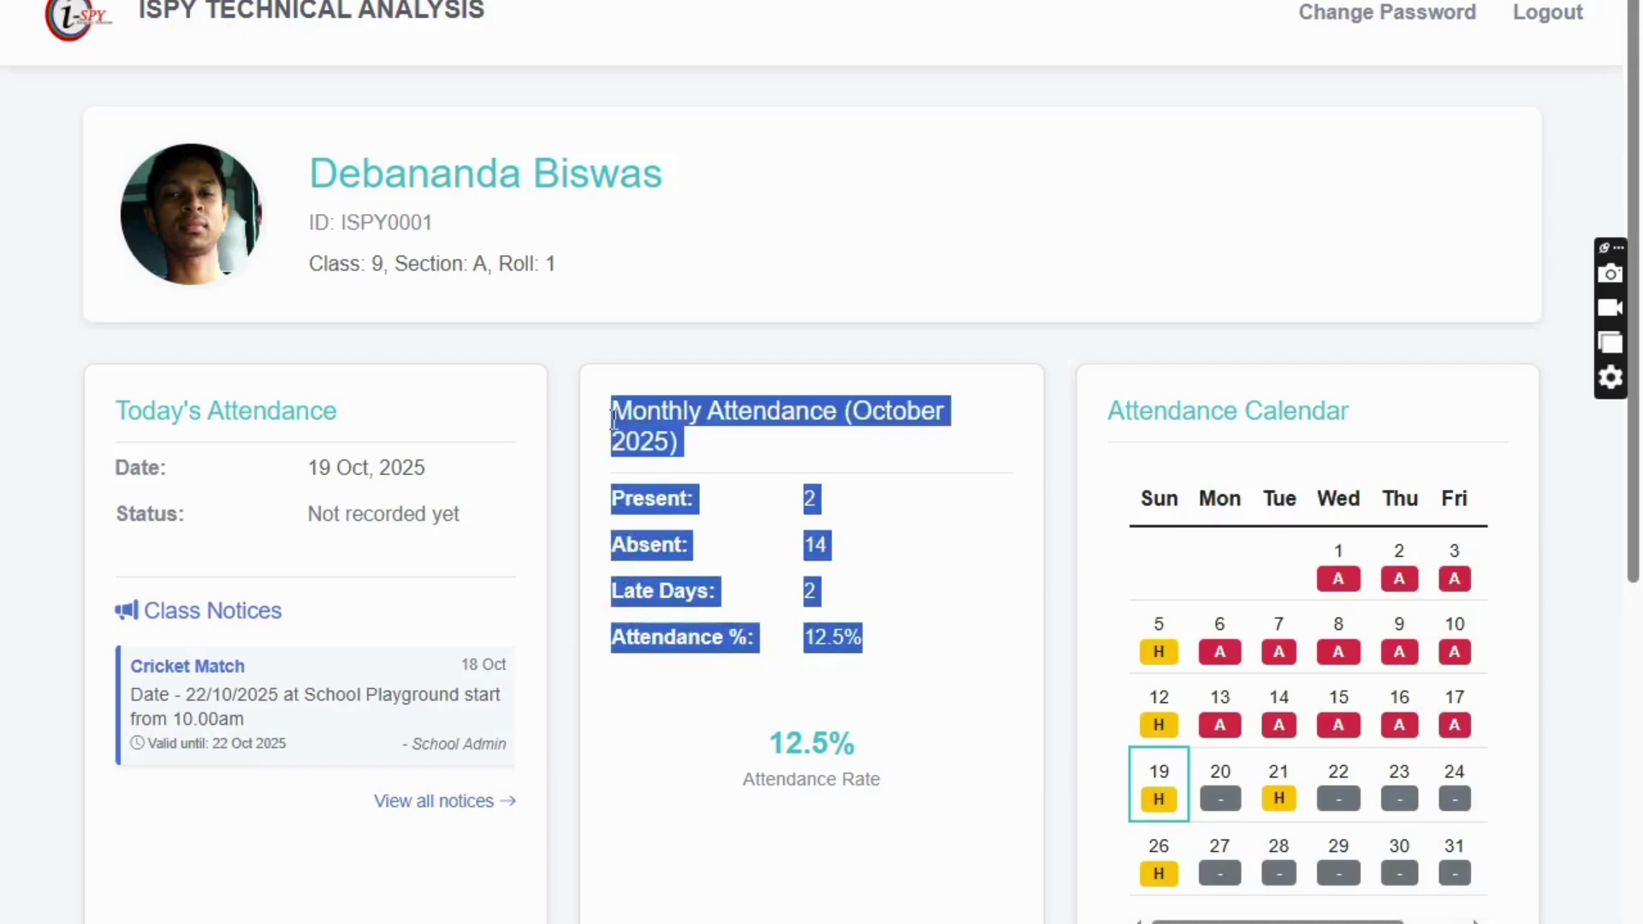
pyautogui.click(697, 683)
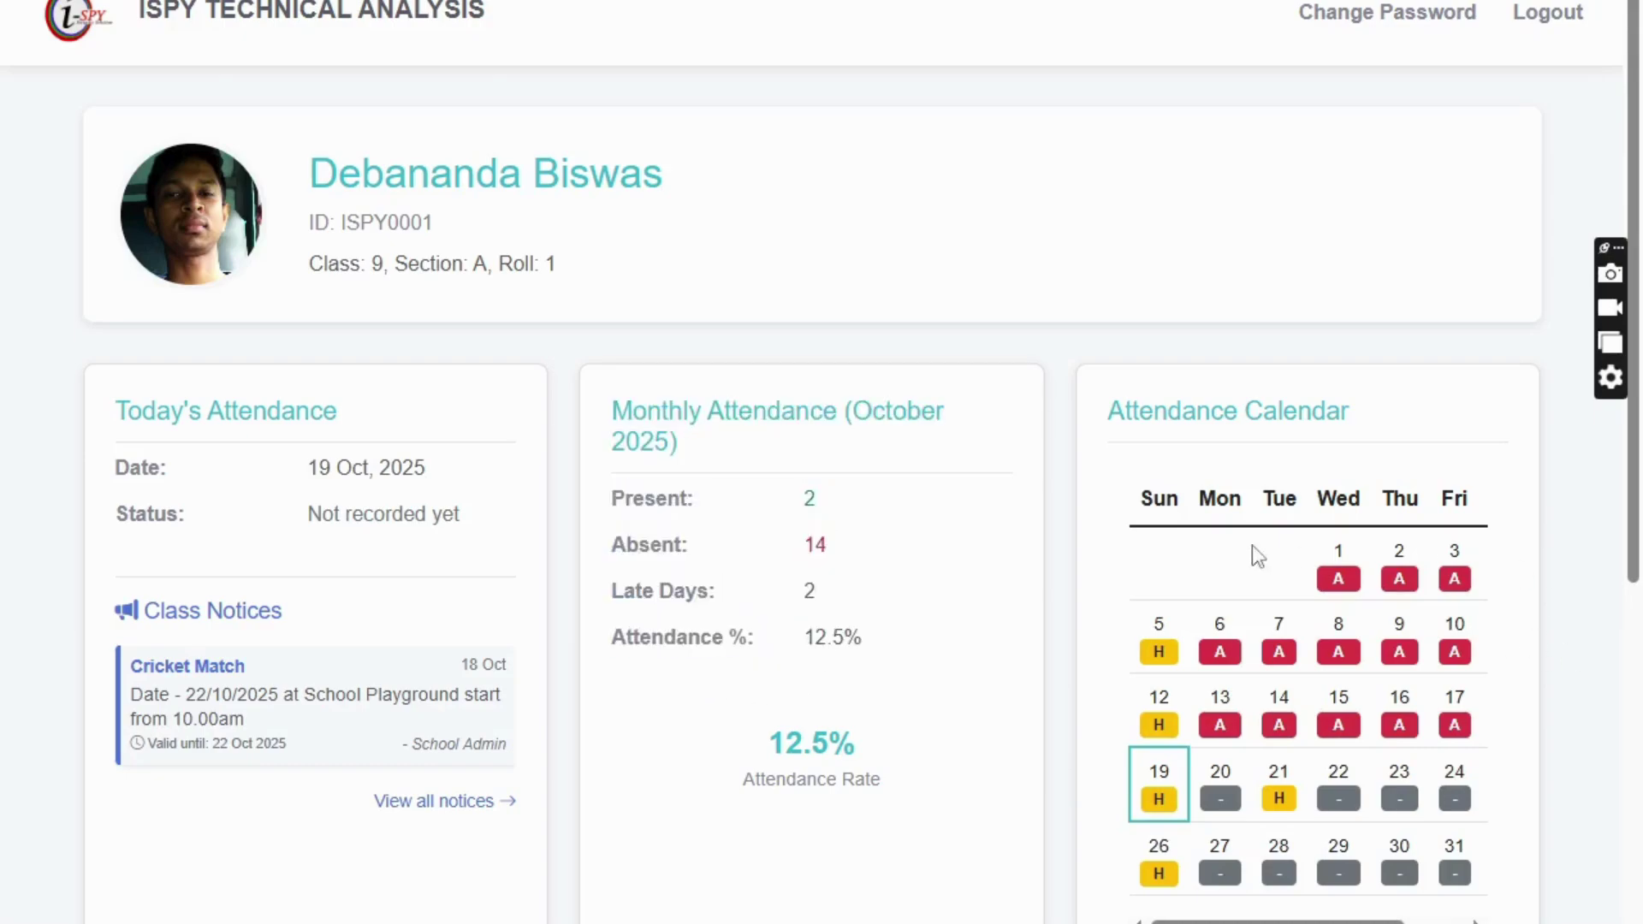
# - Inspect the attendance calendar, including the holiday on the 21st, then bring up Change Password
pyautogui.moveTo(1112, 418); pyautogui.dragTo(1474, 905)
pyautogui.scroll(-3, 1266, 787)
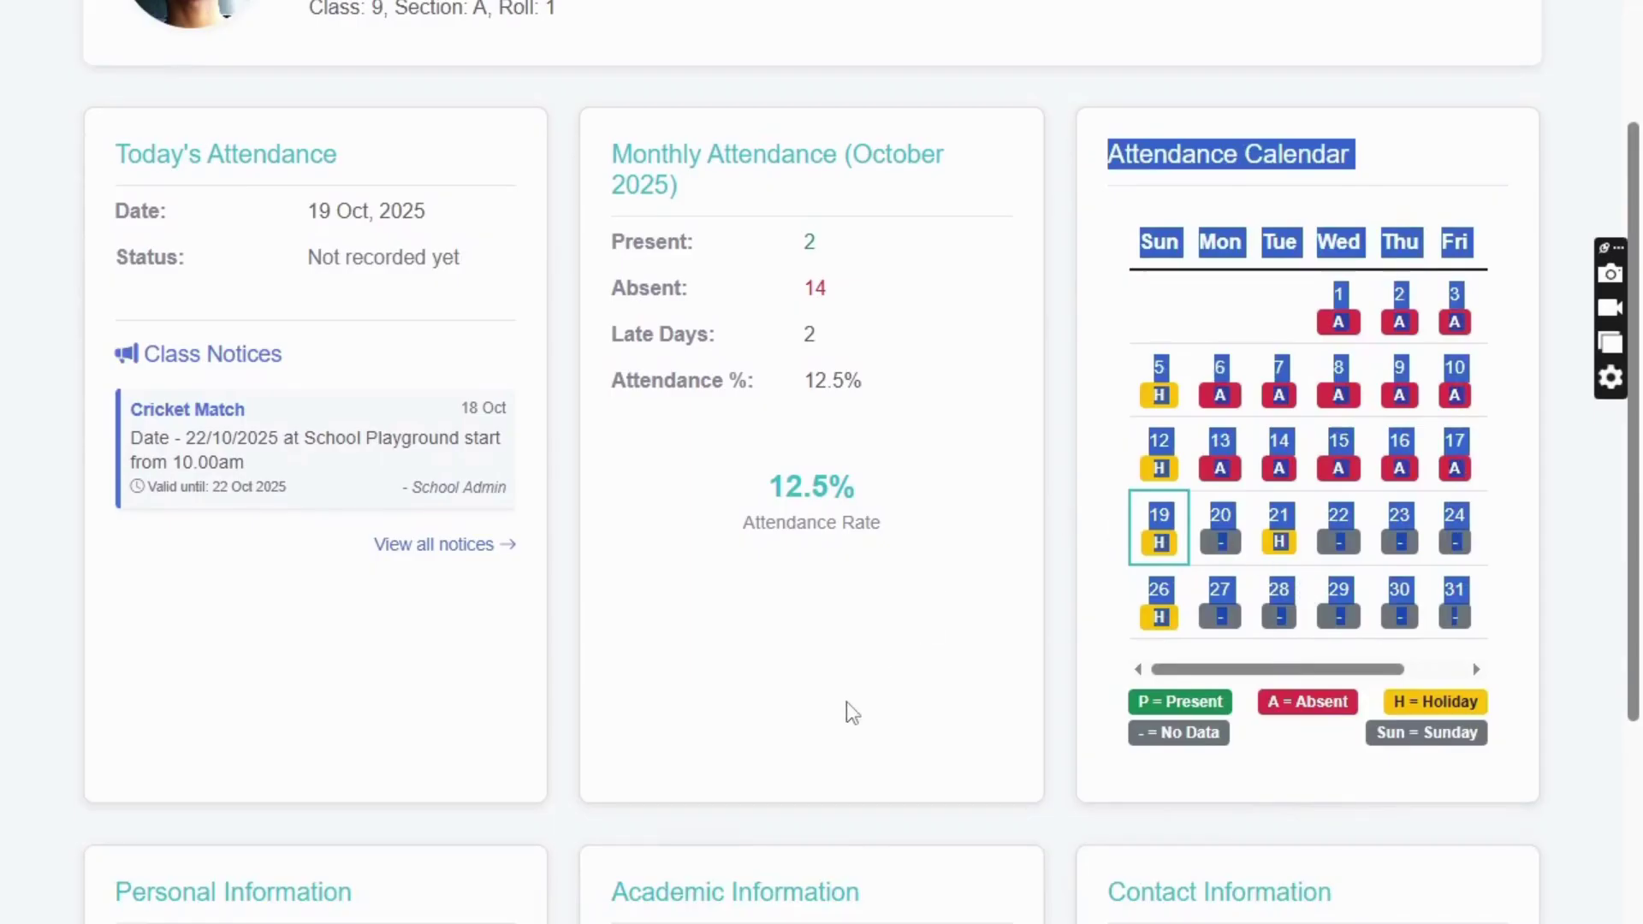
pyautogui.moveTo(1292, 676); pyautogui.dragTo(1482, 669)
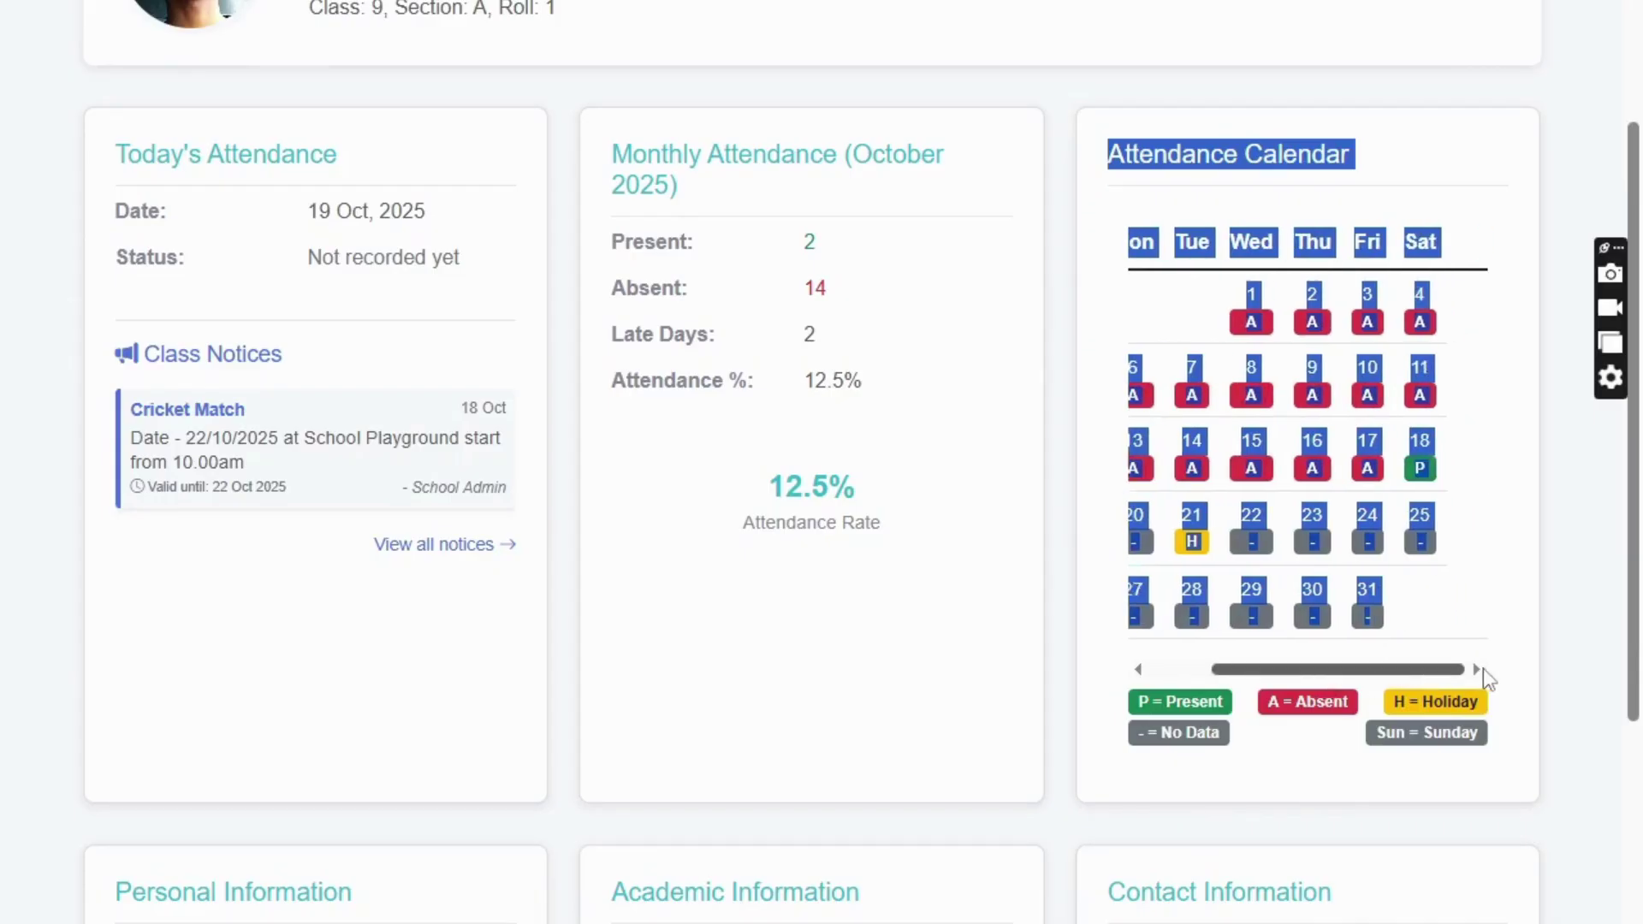
pyautogui.click(1469, 484)
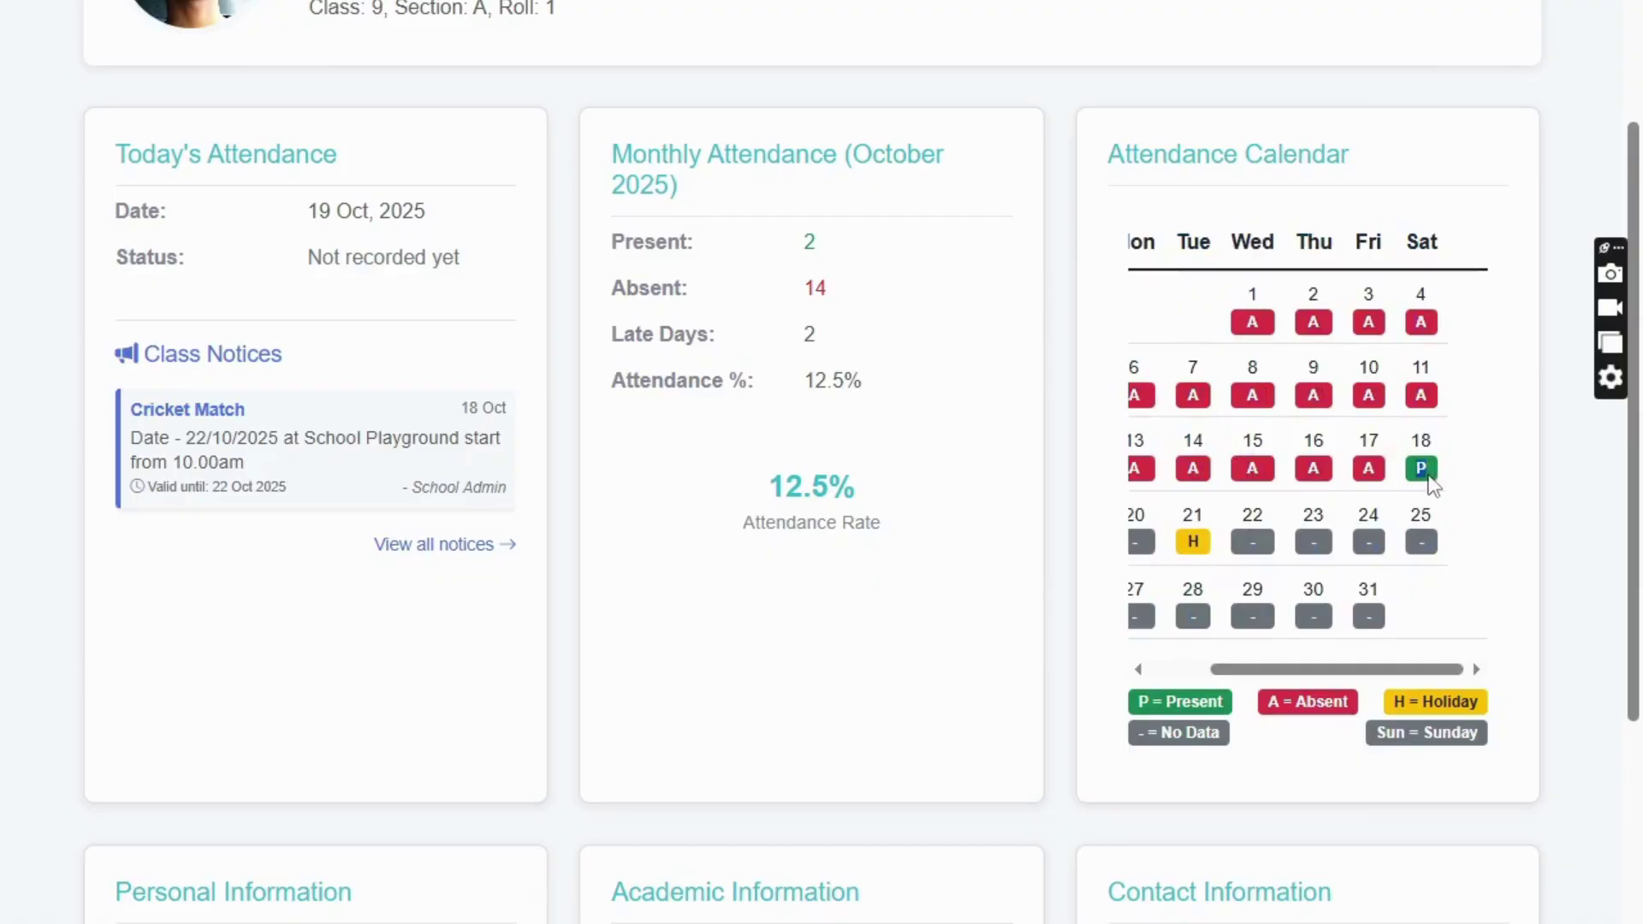
pyautogui.doubleClick(1193, 541)
pyautogui.scroll(-5, 973, 510)
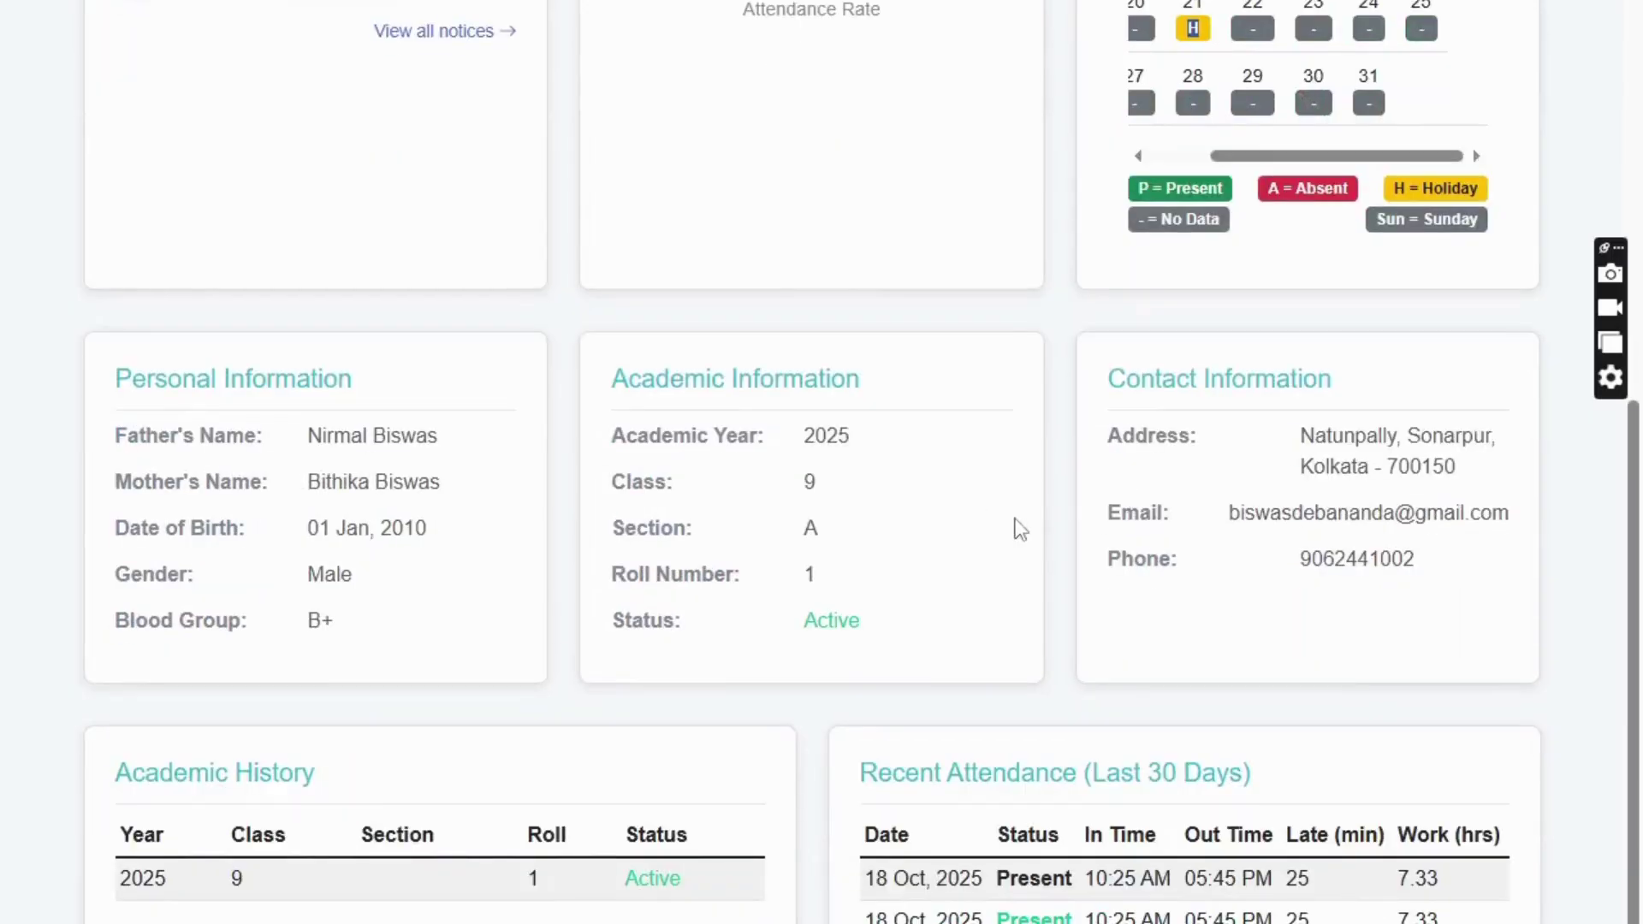
pyautogui.scroll(8, 892, 509)
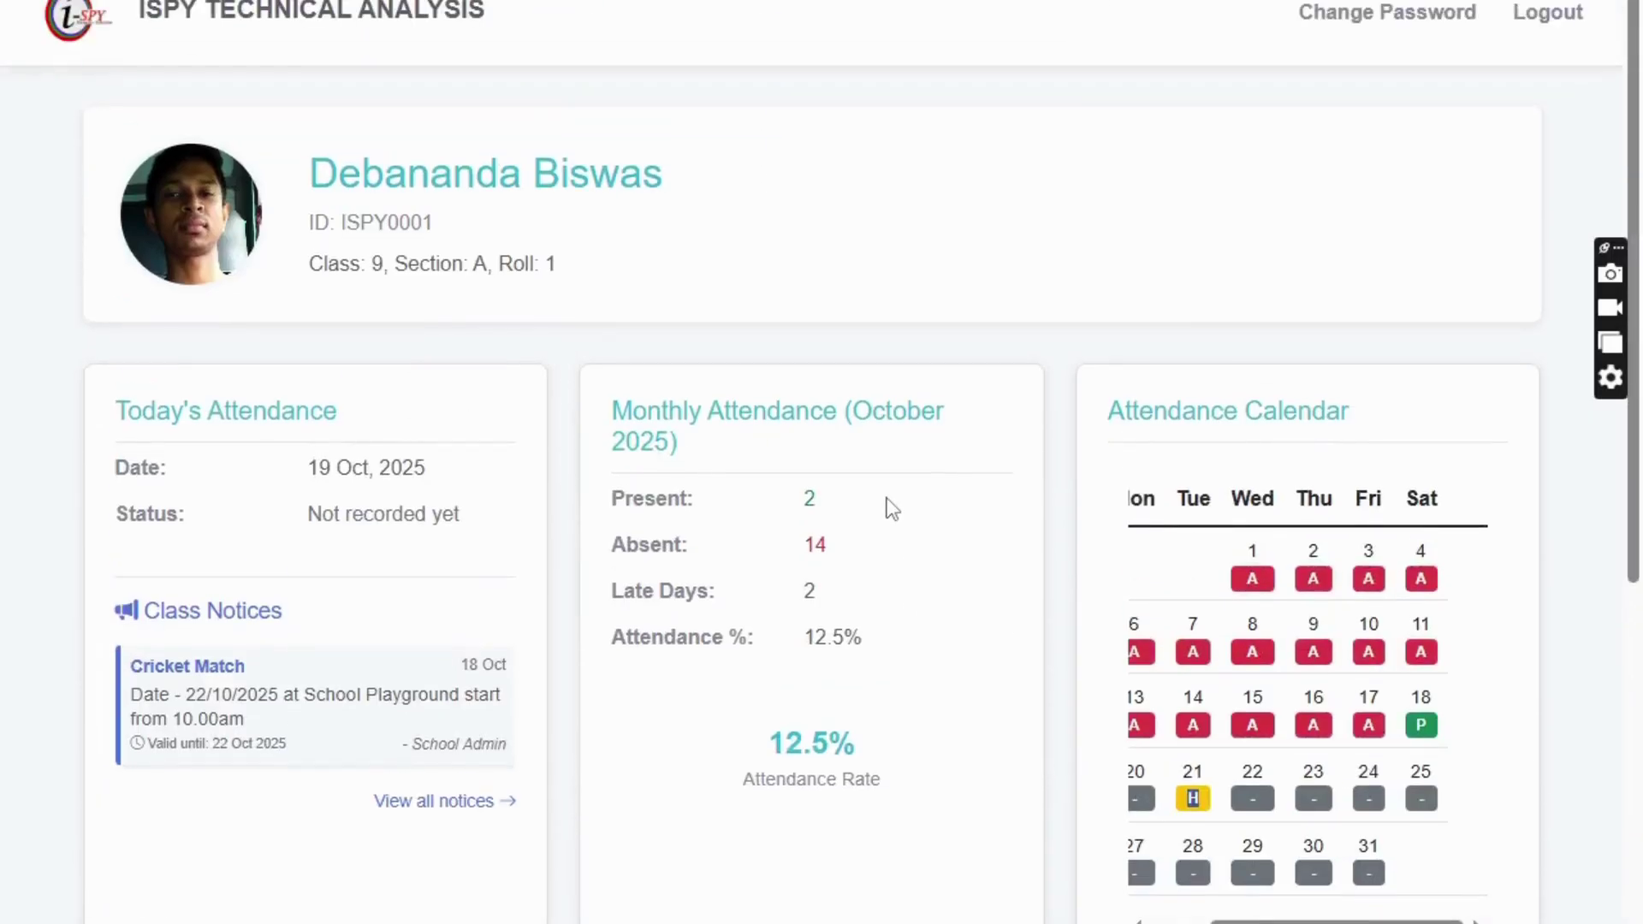
pyautogui.click(1370, 19)
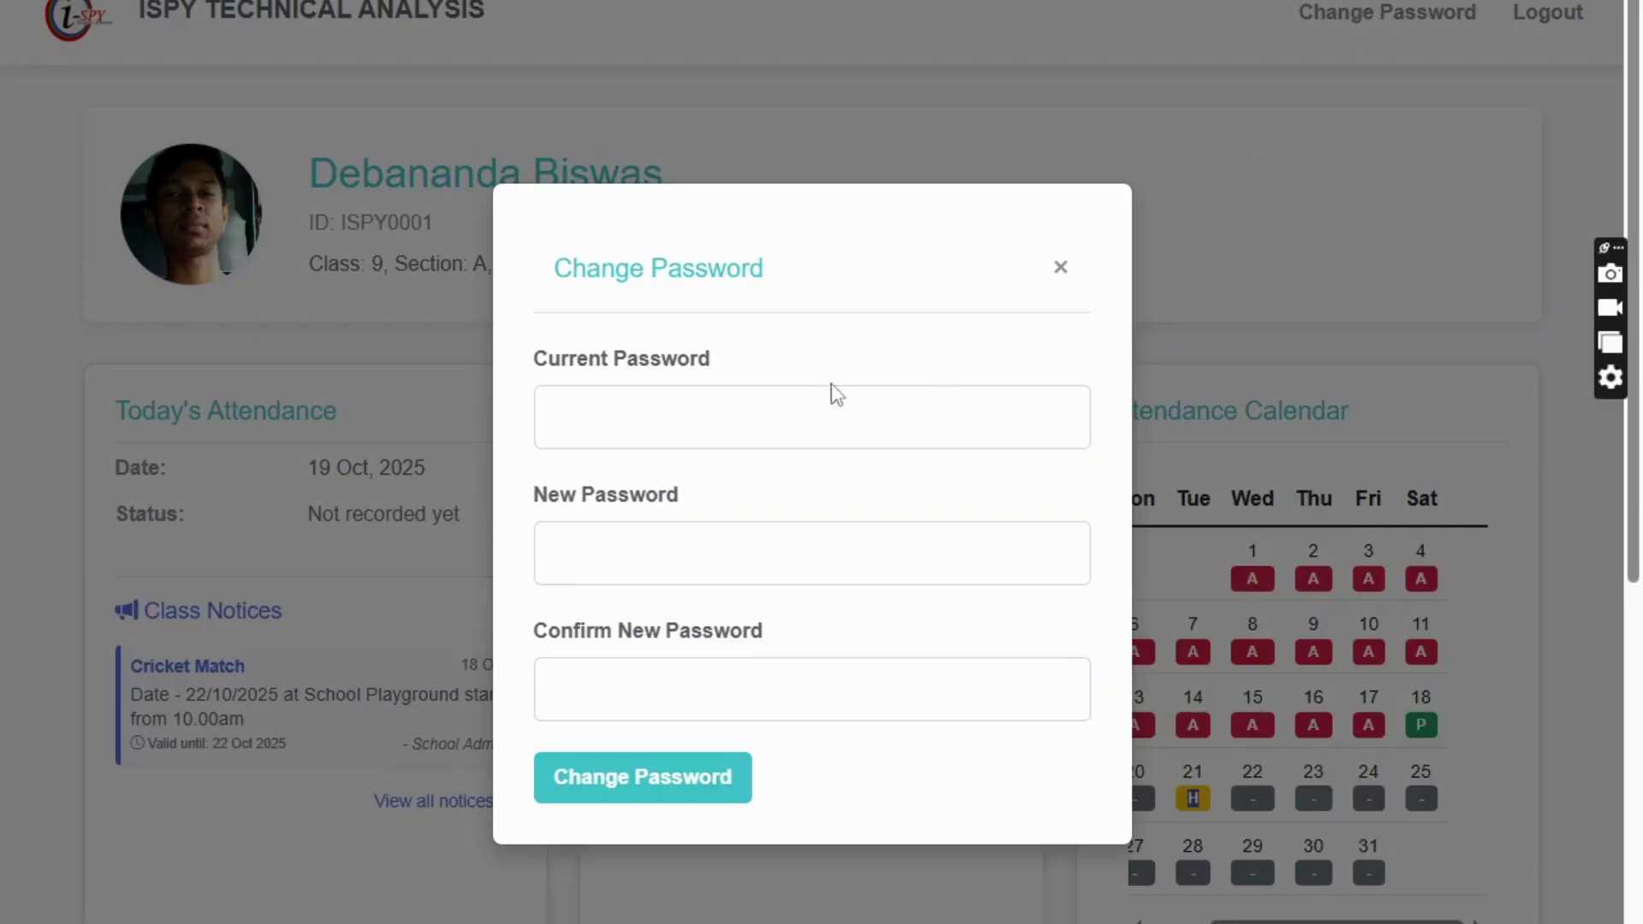
# - Close the Change Password form, log out of the student portal and choose Accounts login
pyautogui.click(1061, 270)
pyautogui.click(1545, 16)
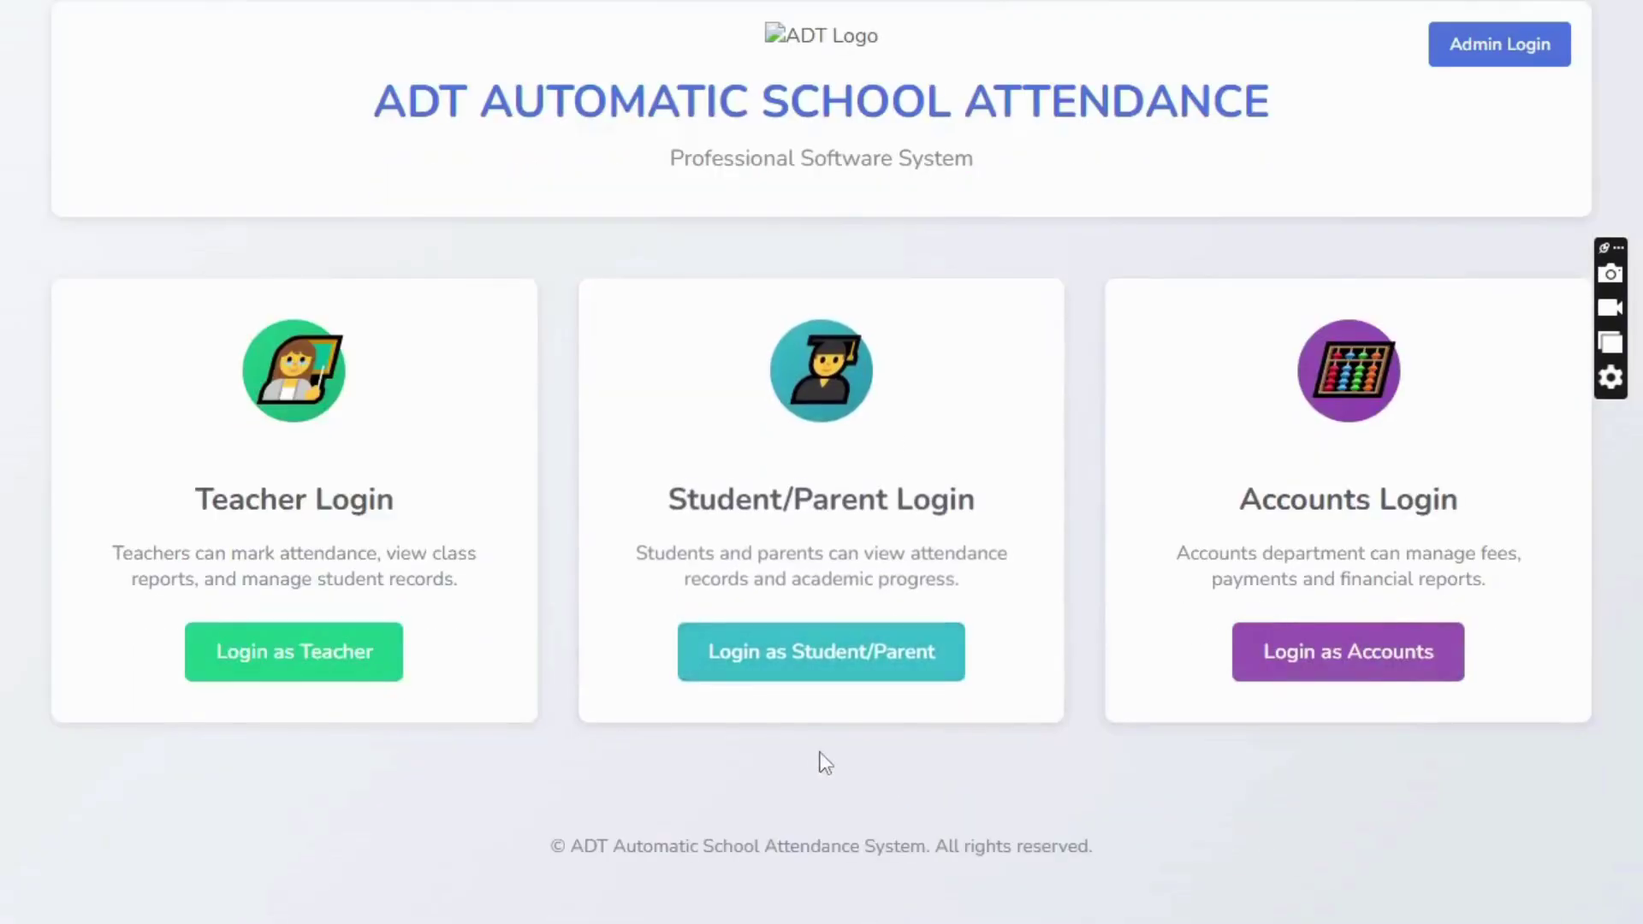
pyautogui.click(1327, 671)
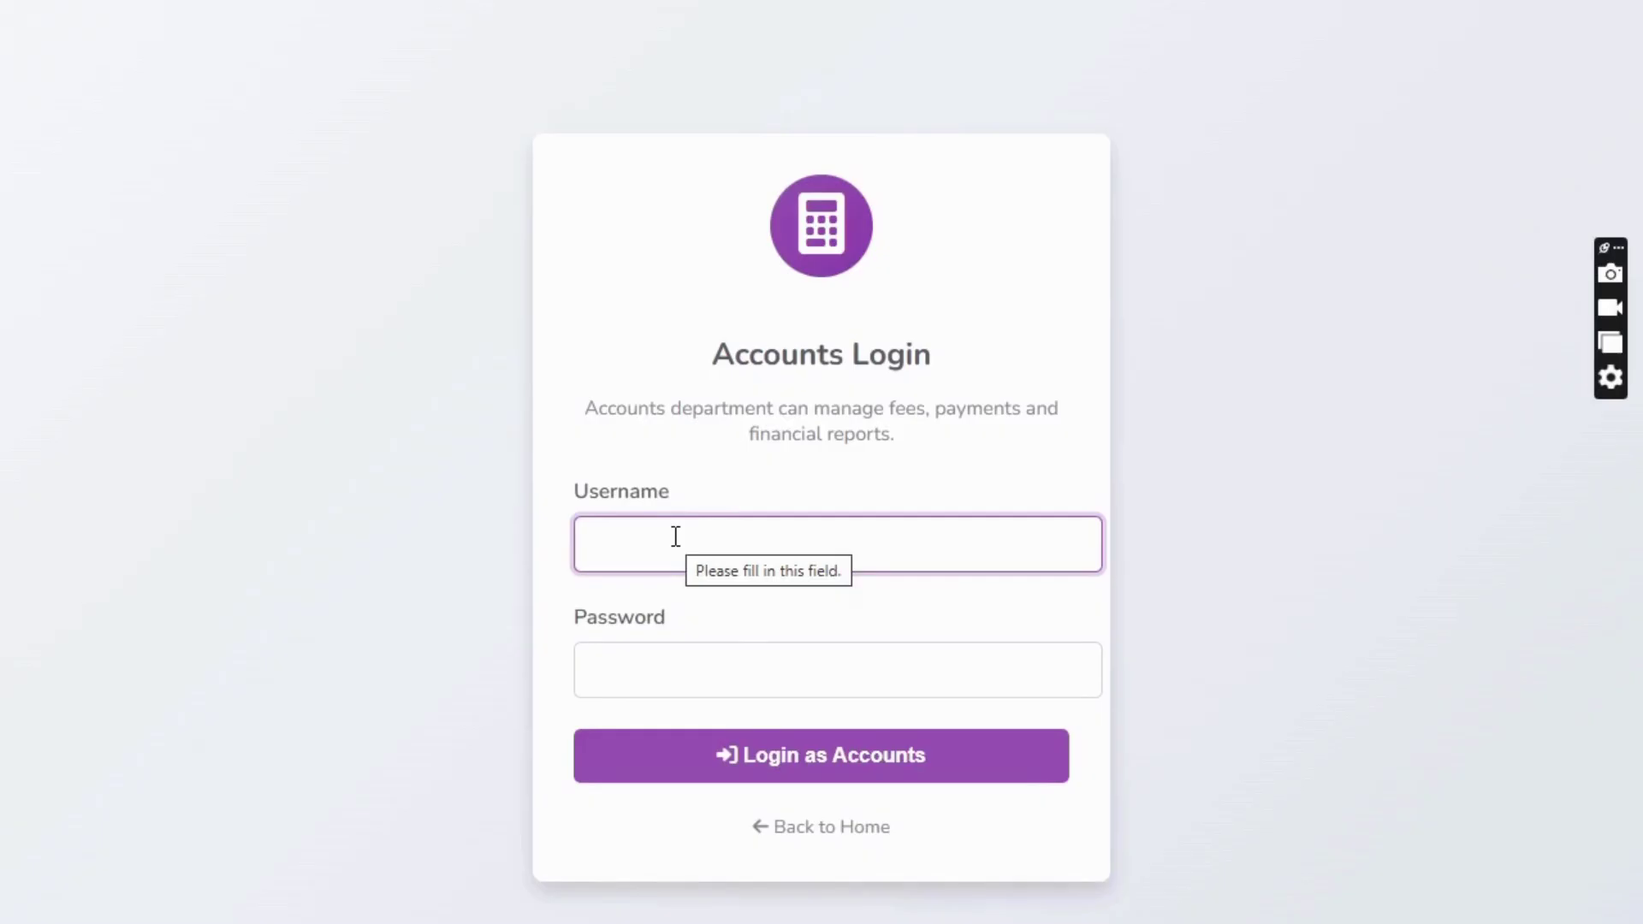
# - Sign in to the Accounts portal with the accounts username and password, retrying after a failed attempt
pyautogui.write('admin')
pyautogui.press('Tab')
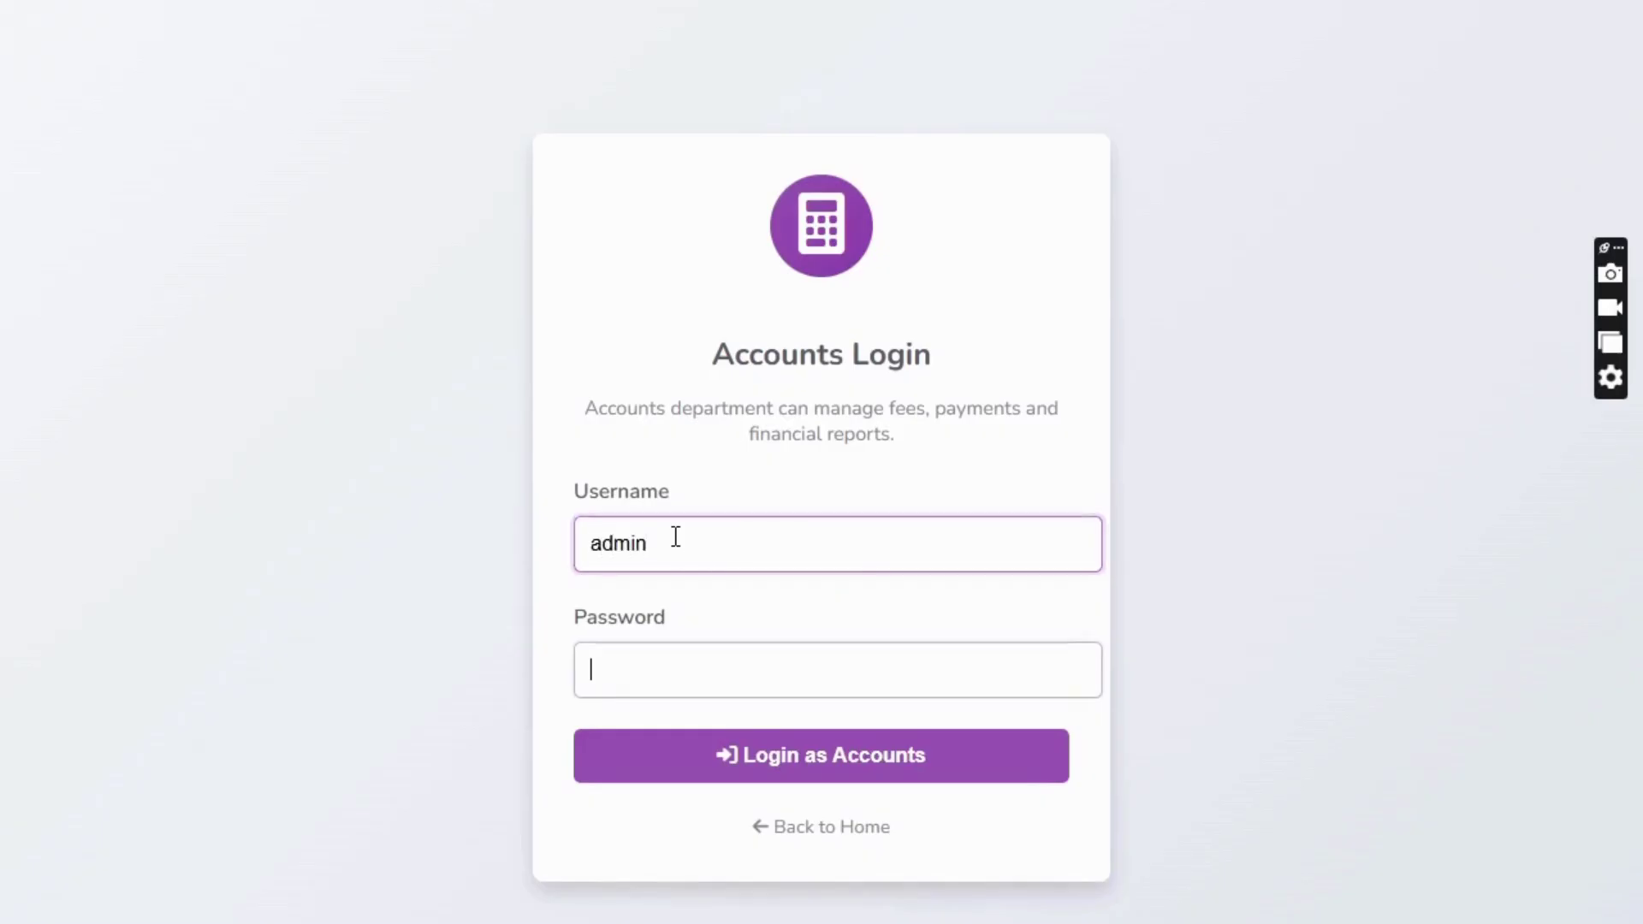
pyautogui.write('admin•')
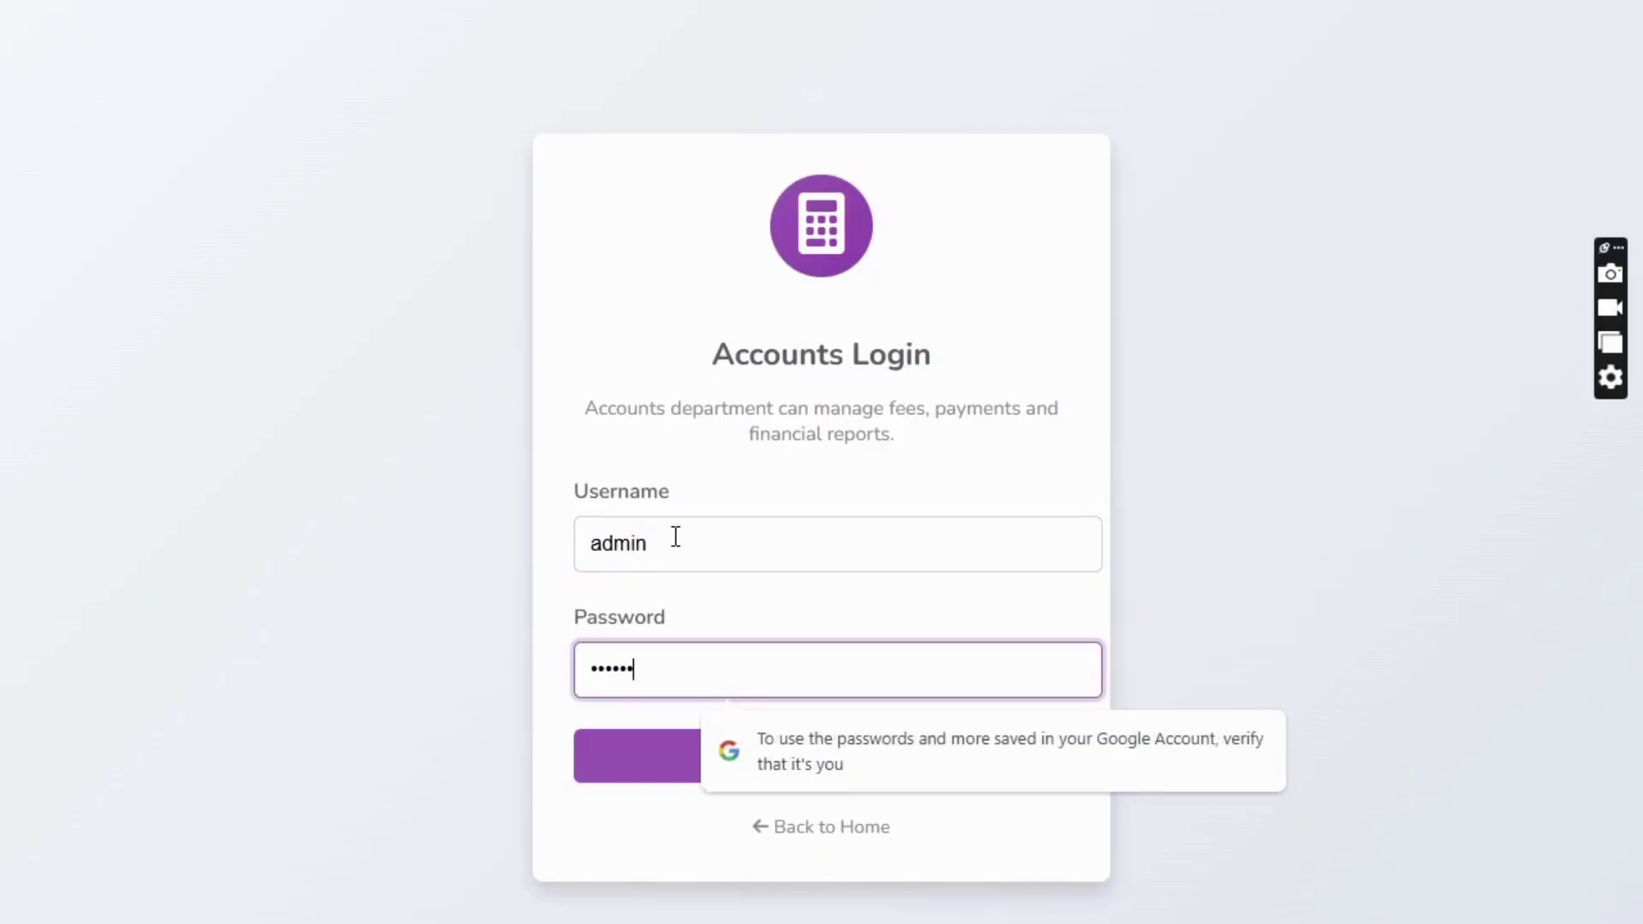
pyautogui.write('••••••')
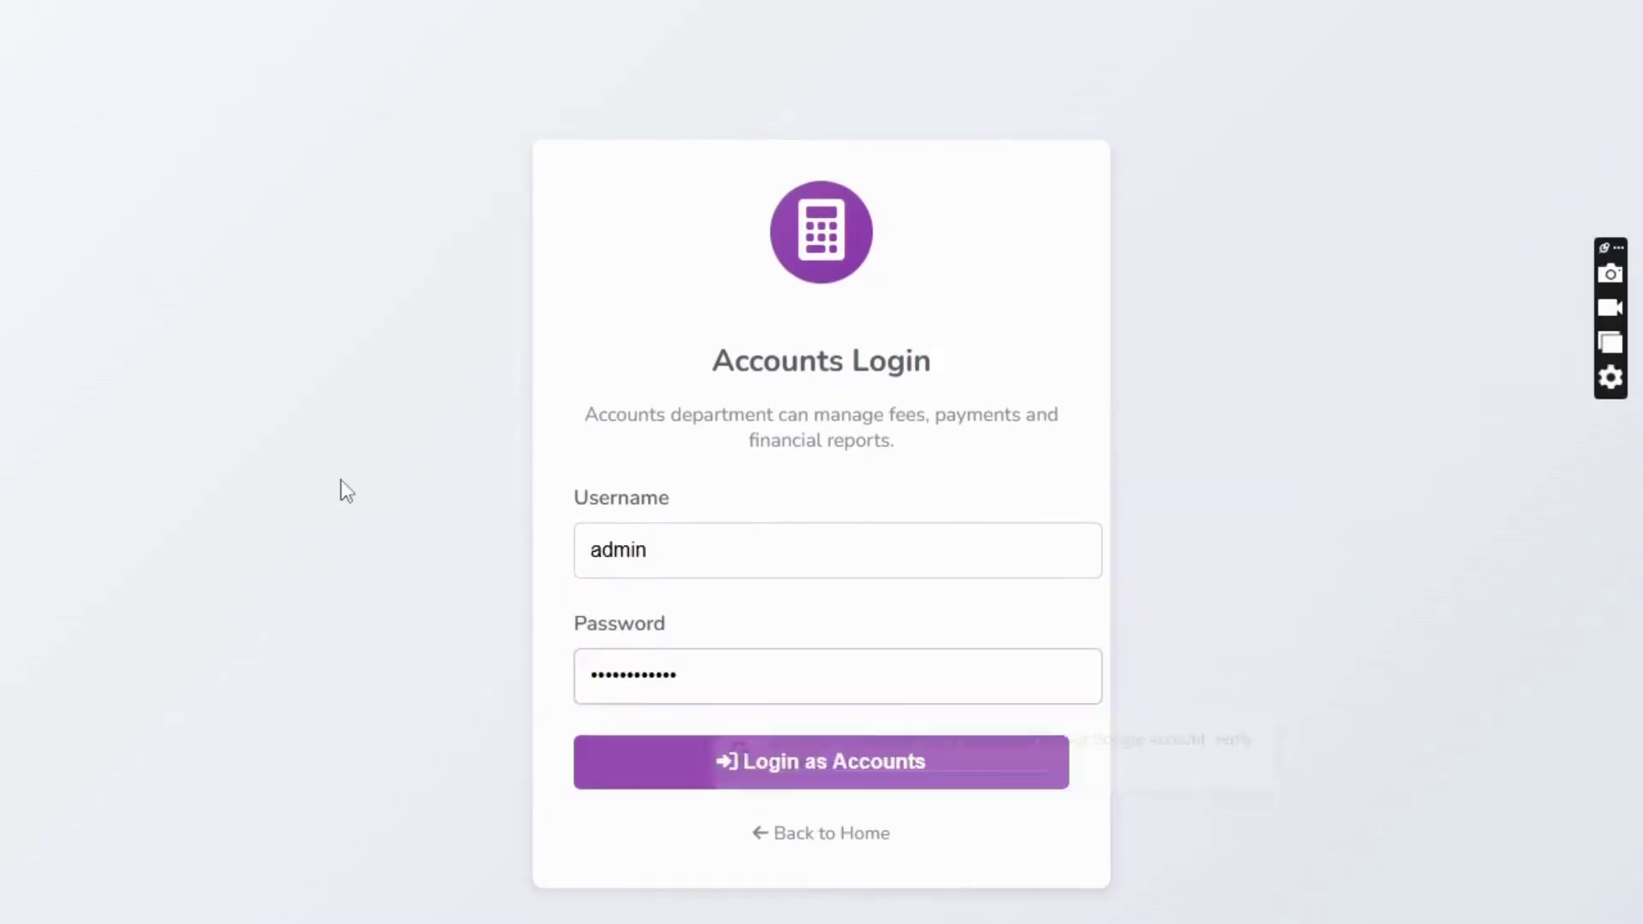
pyautogui.click(695, 765)
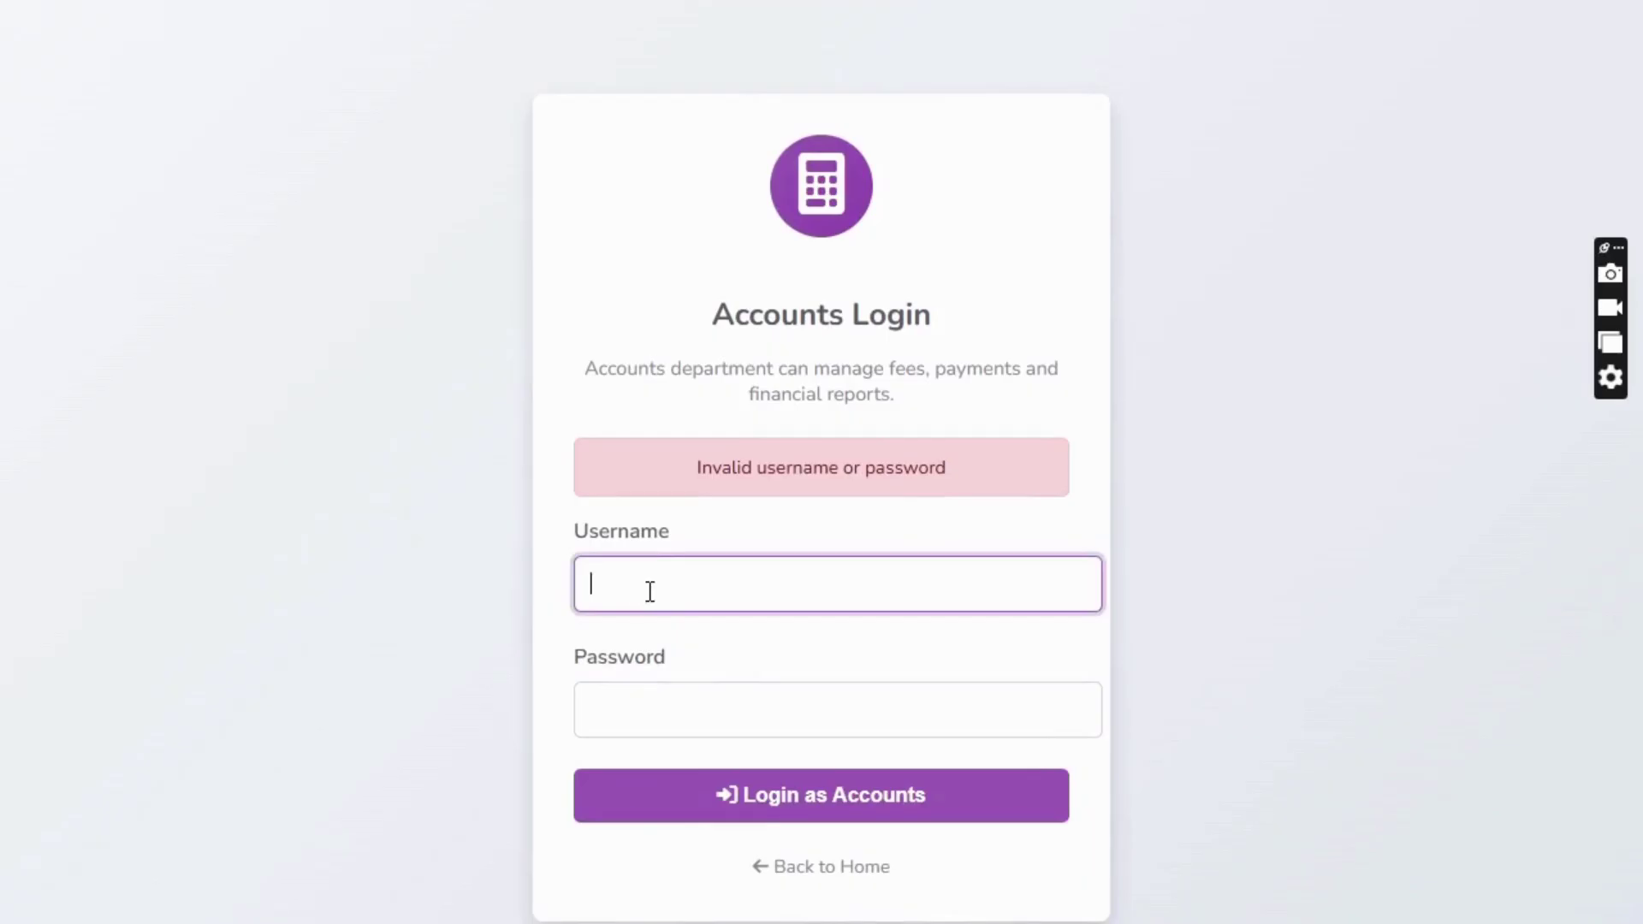
pyautogui.write('admin')
pyautogui.press('Tab')
pyautogui.write('admin')
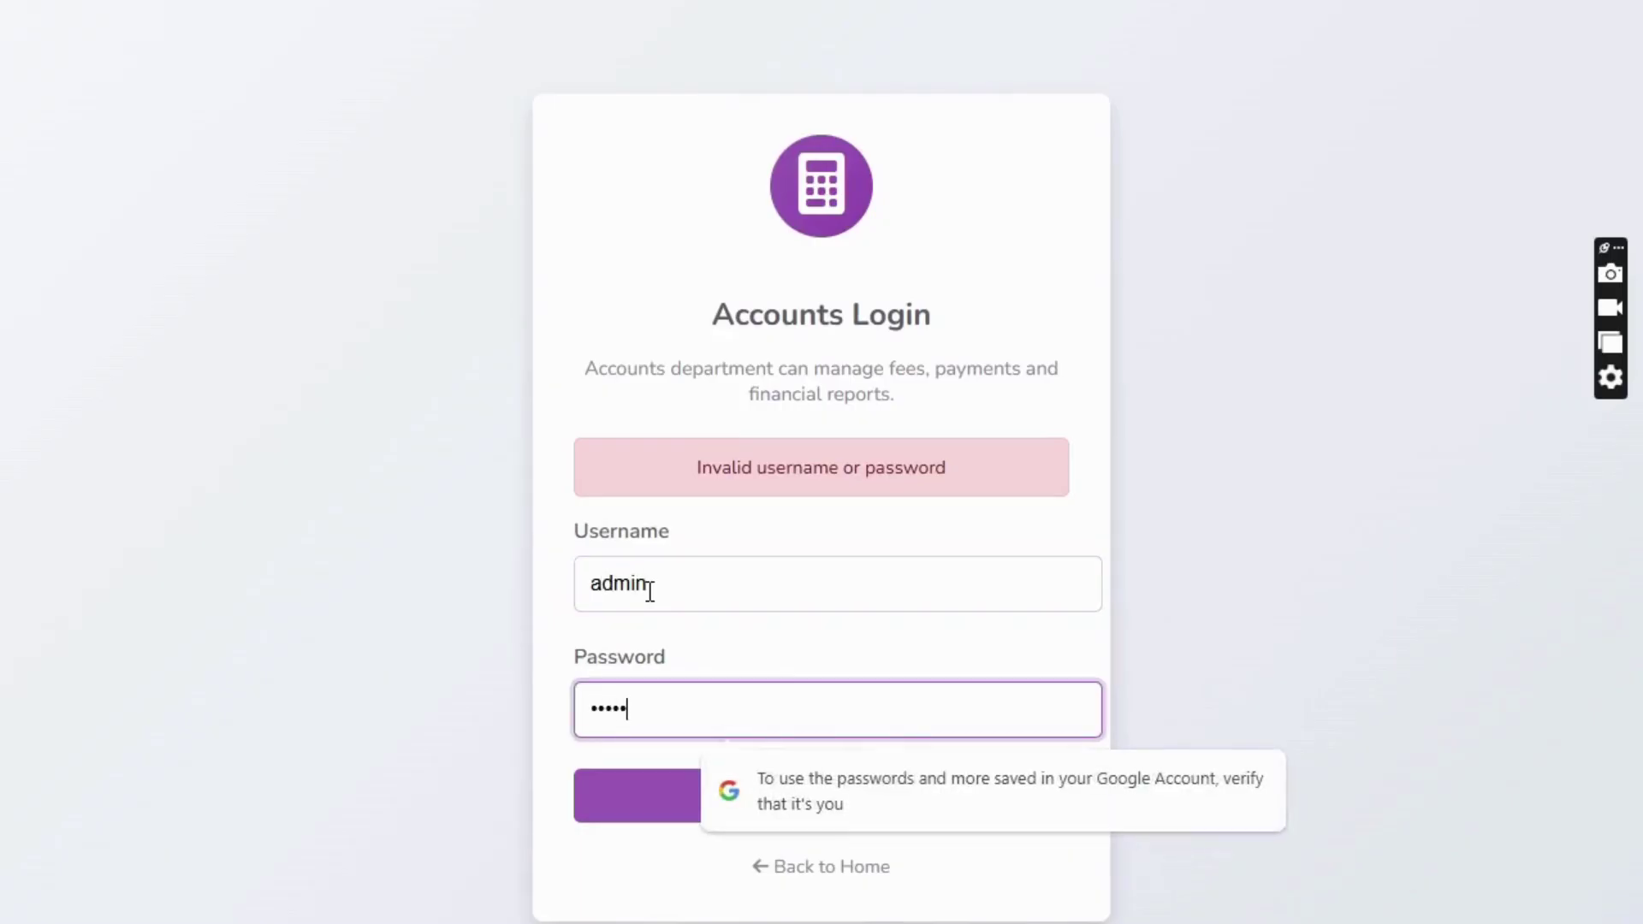
pyautogui.write('123')
pyautogui.click(418, 525)
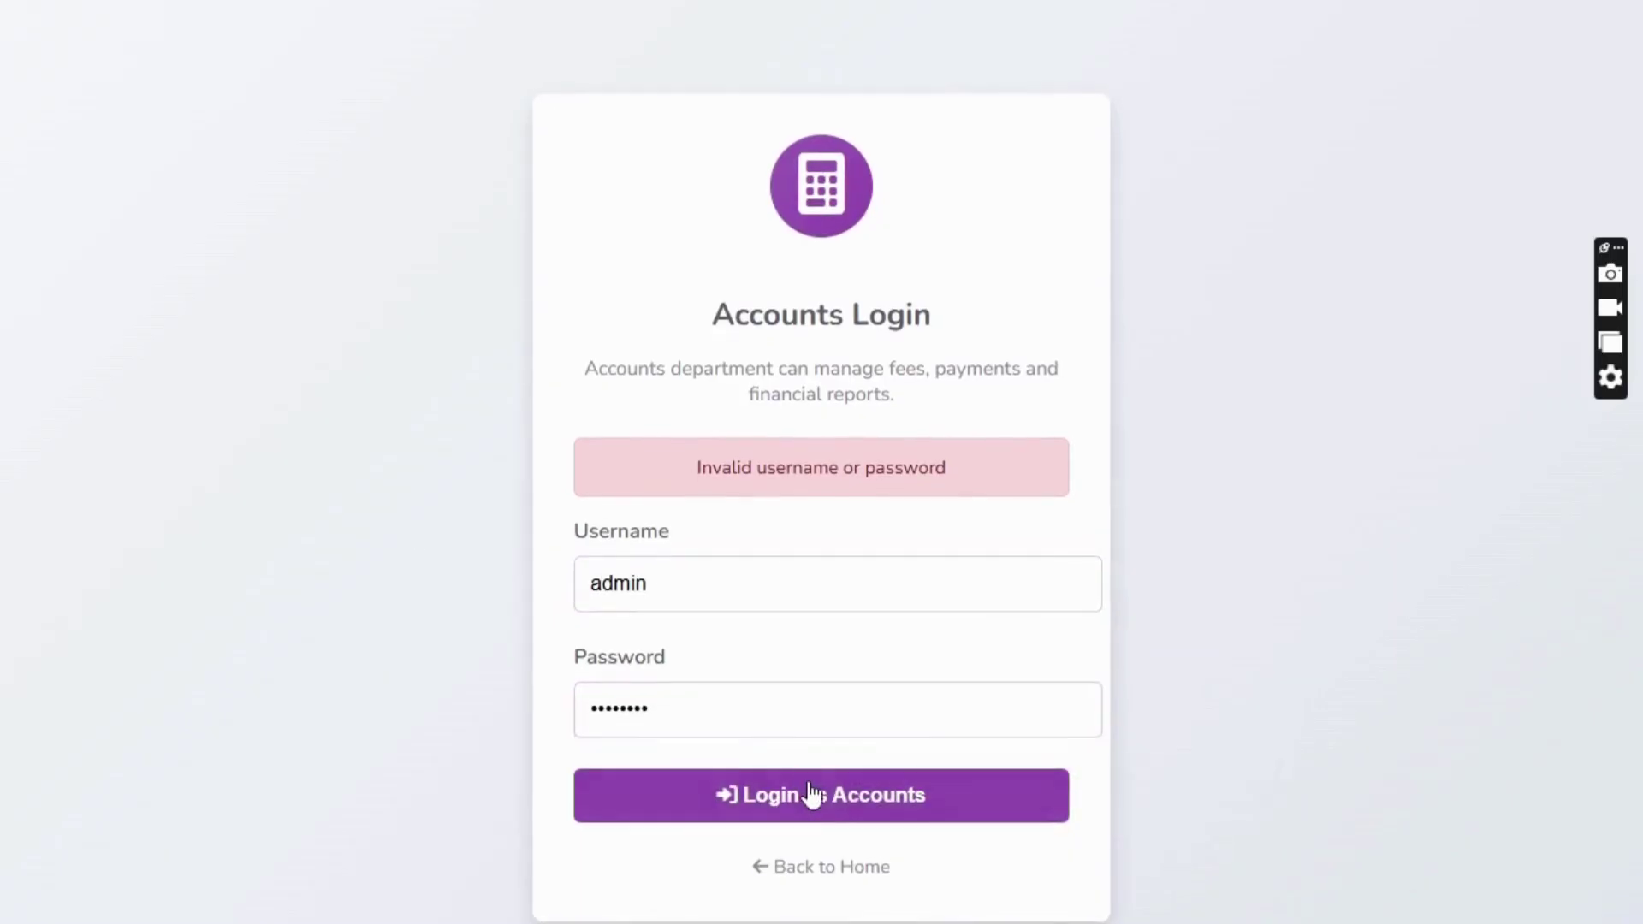
pyautogui.click(814, 795)
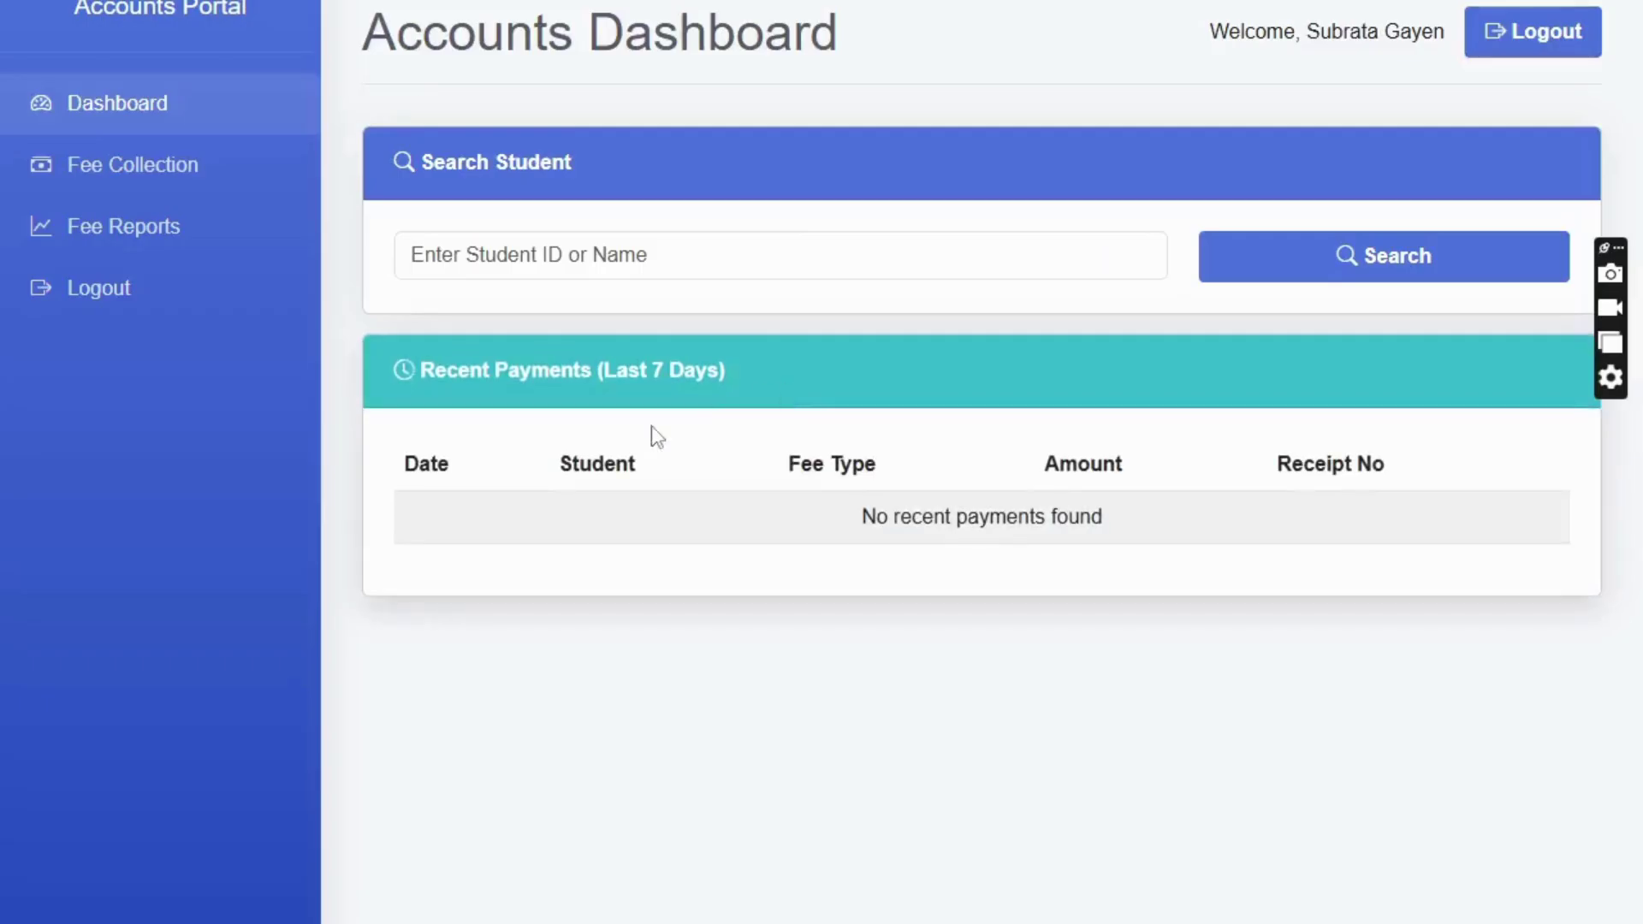
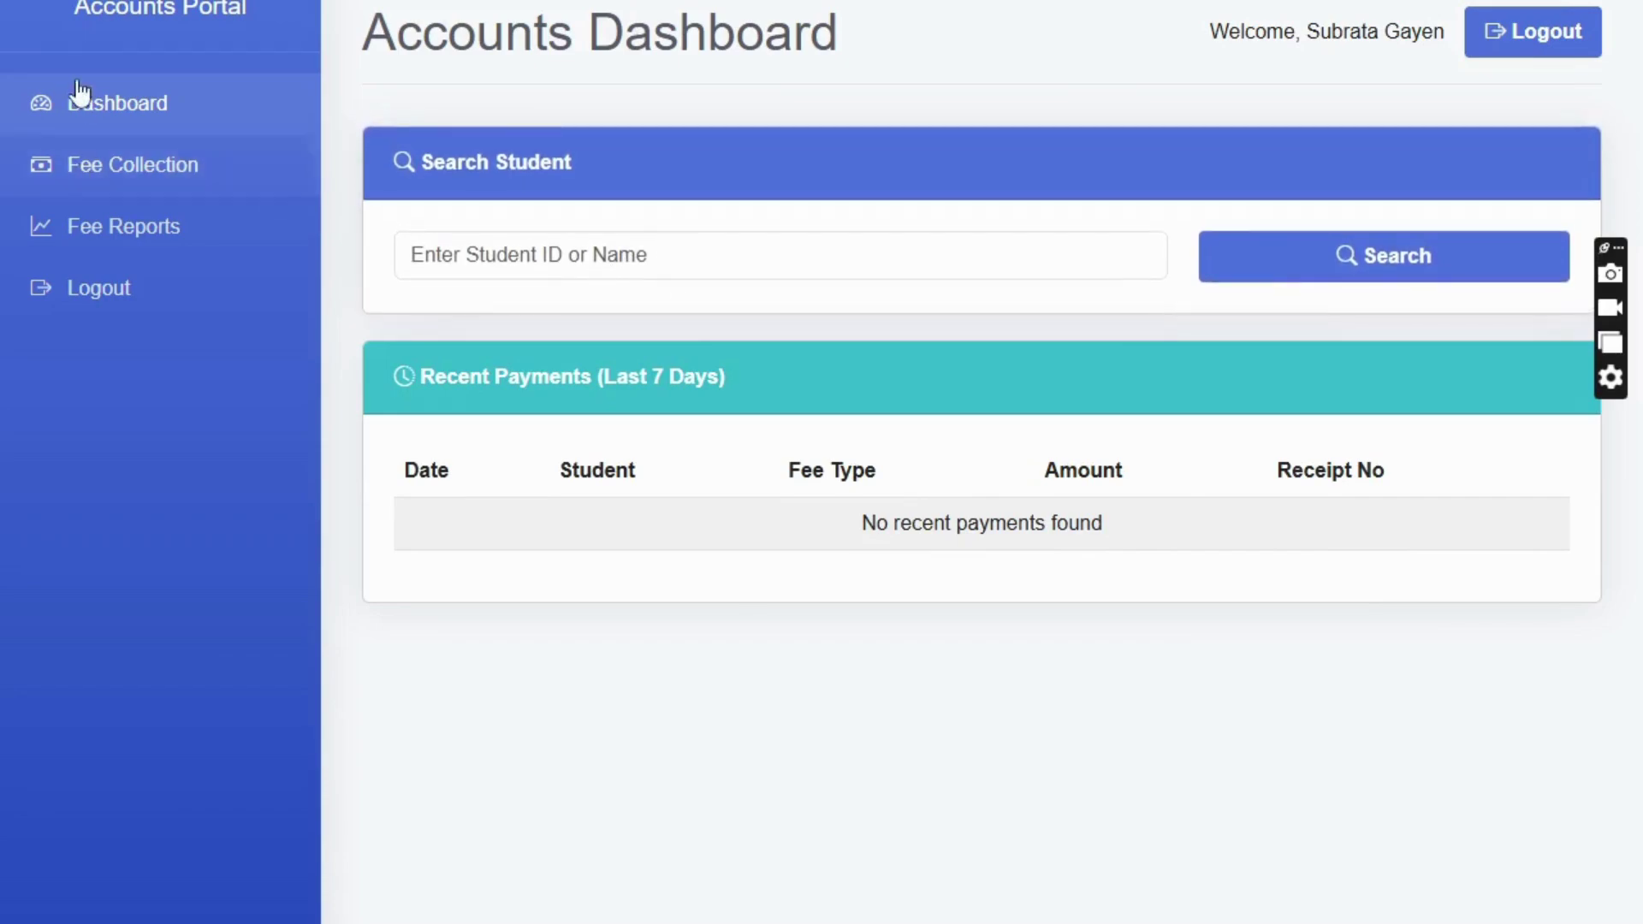
# - Search for the student by name and scroll down to their Student Details and Collect Fee form
pyautogui.click(595, 247)
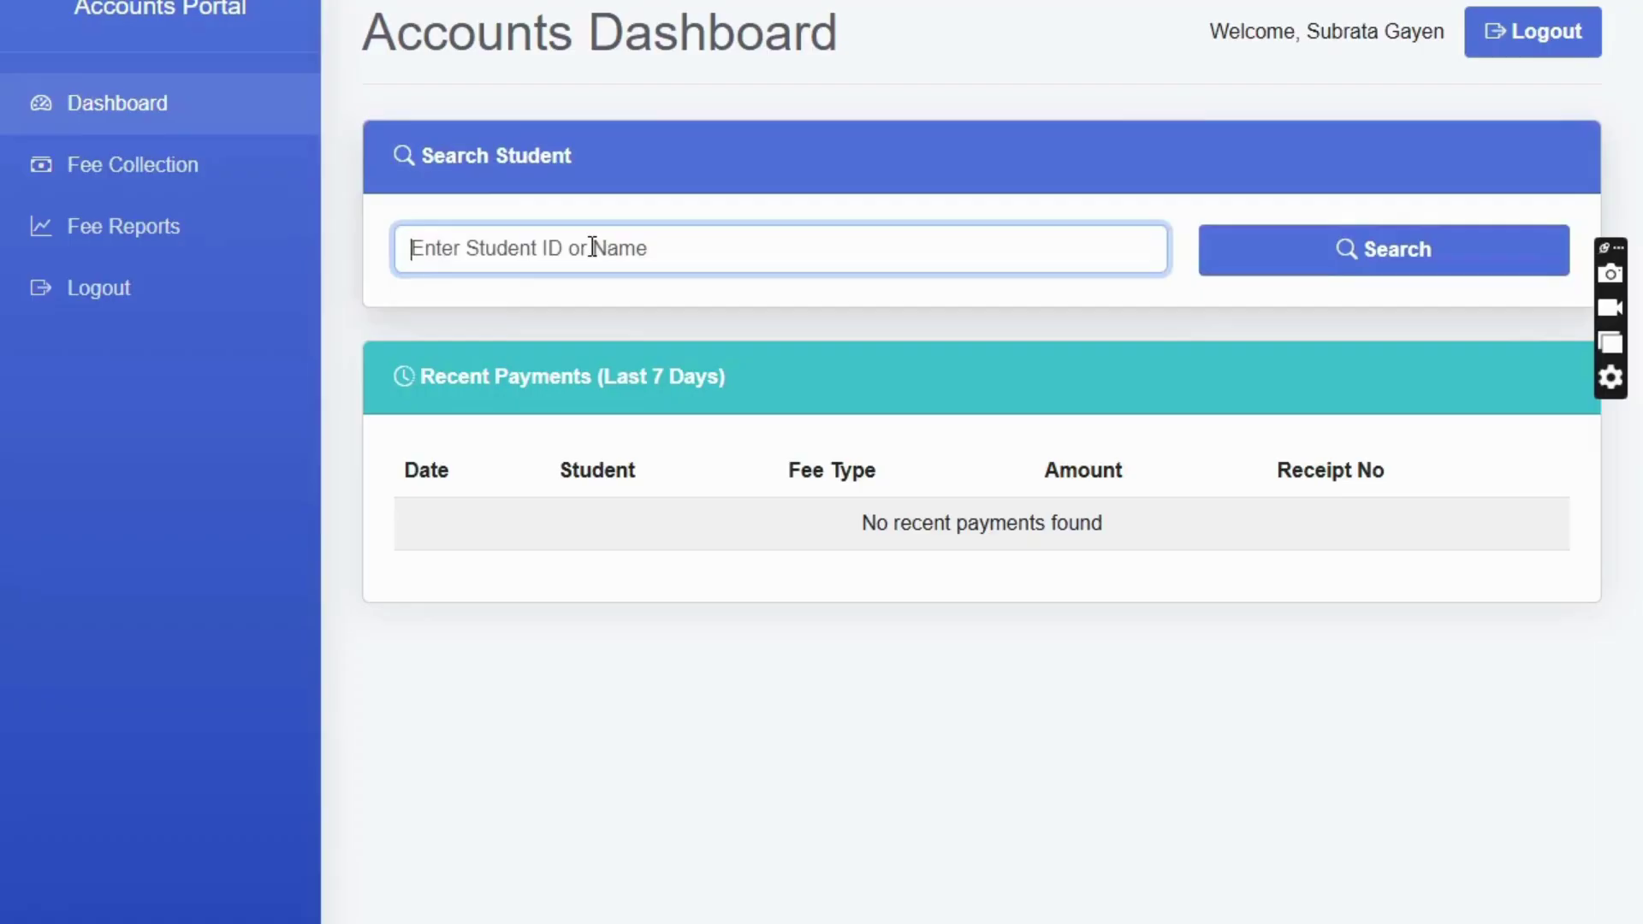
pyautogui.write('deba')
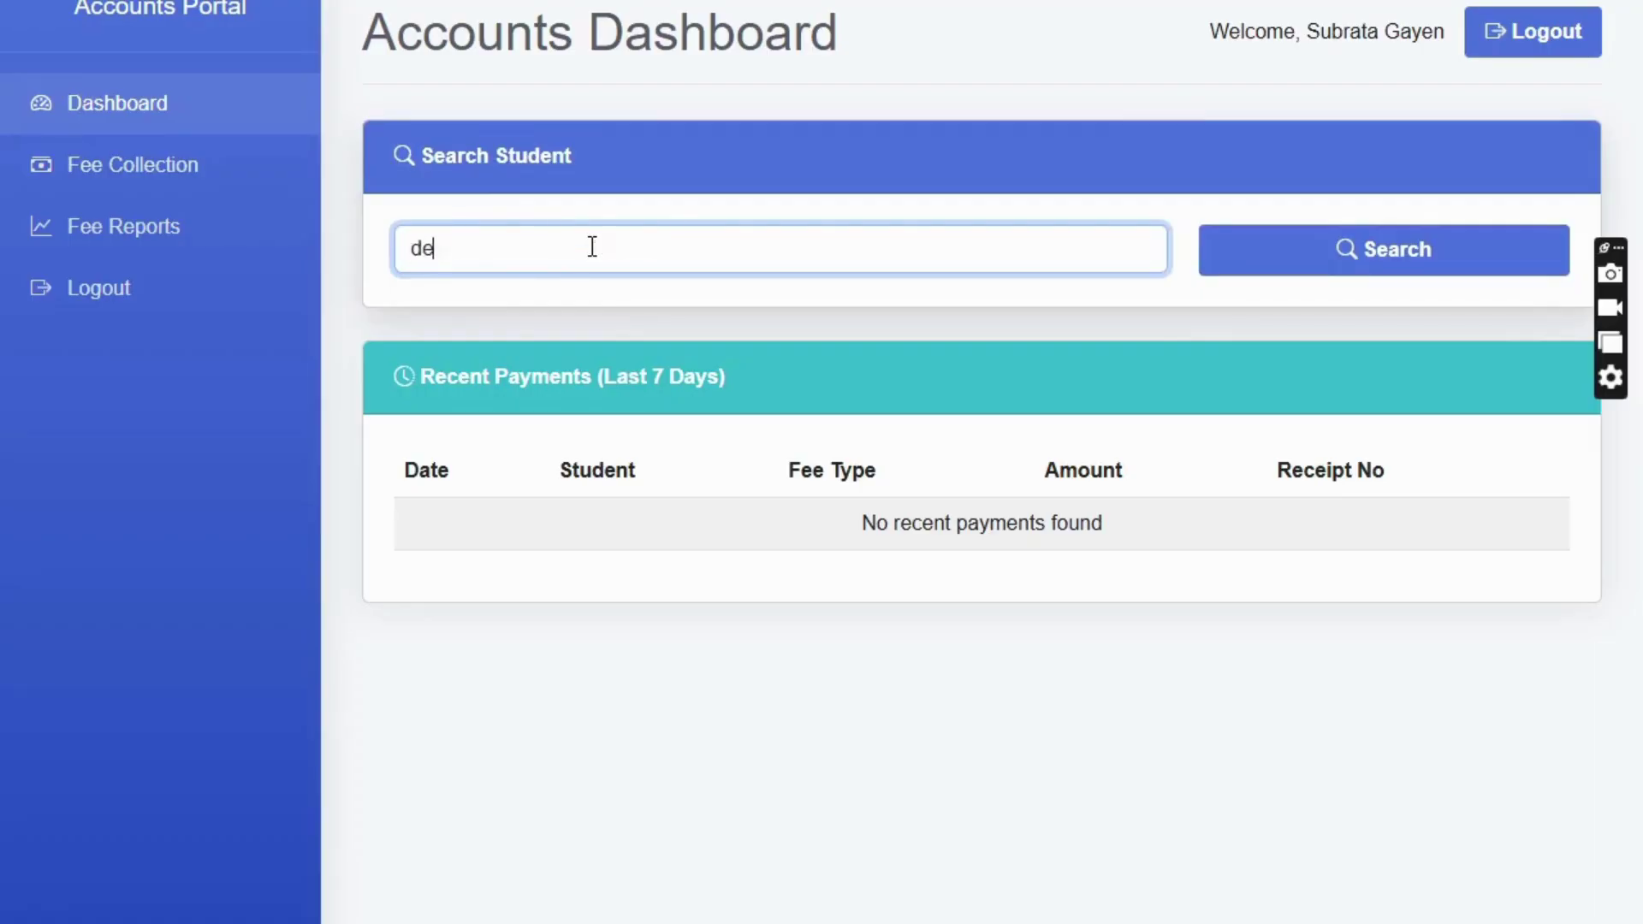
pyautogui.doubleClick(670, 251)
pyautogui.press('BackSpace')
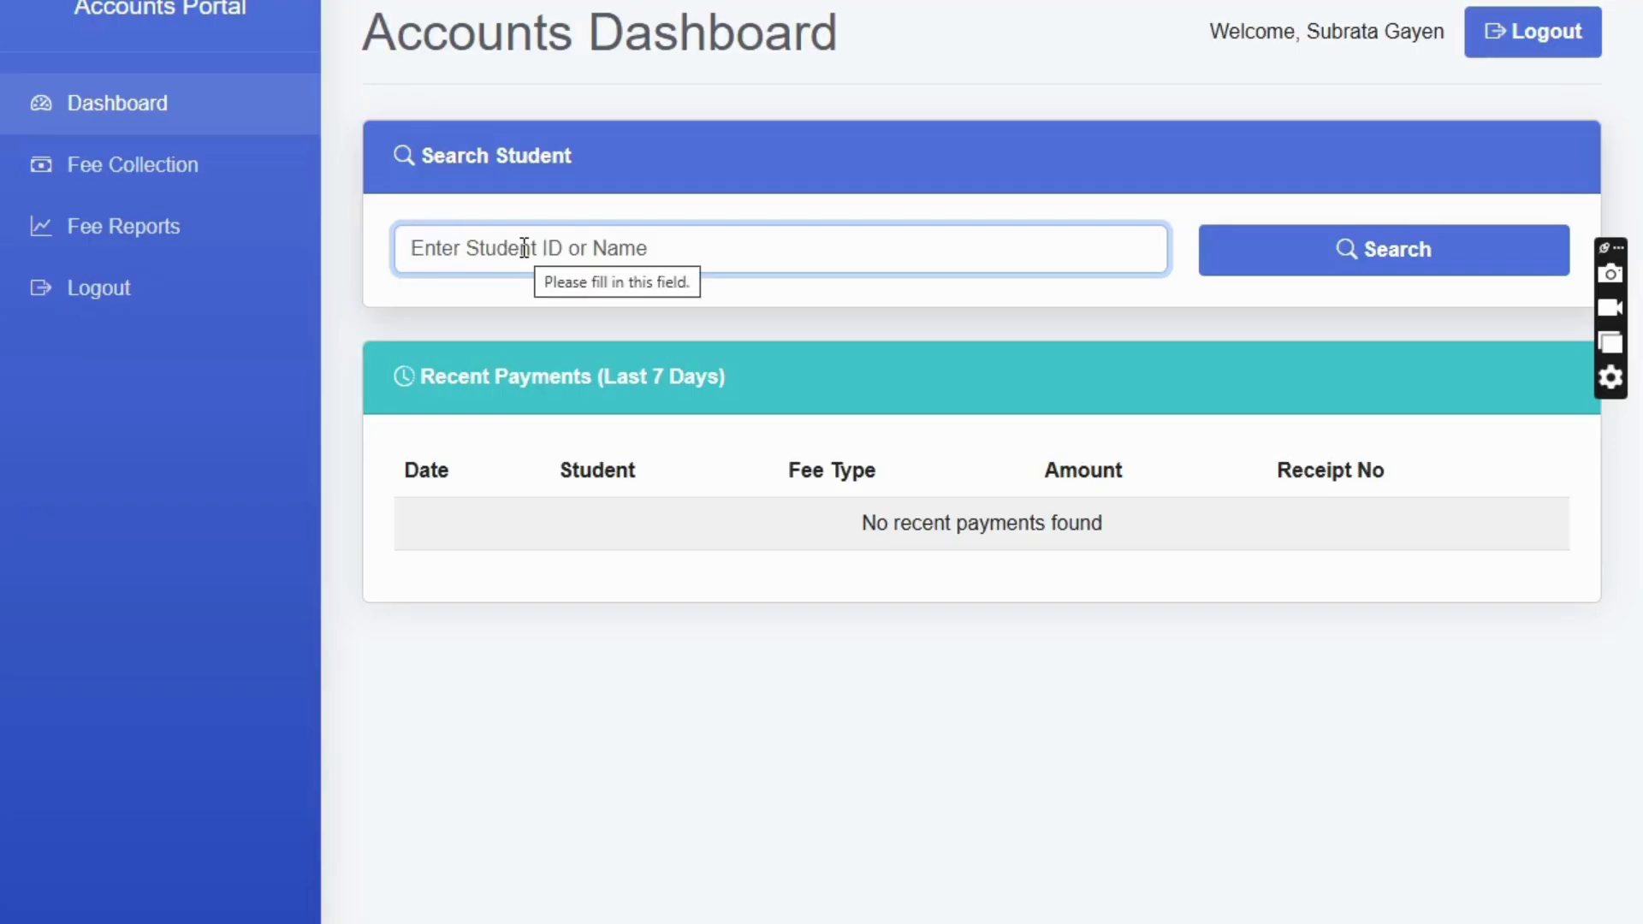
pyautogui.write('deb')
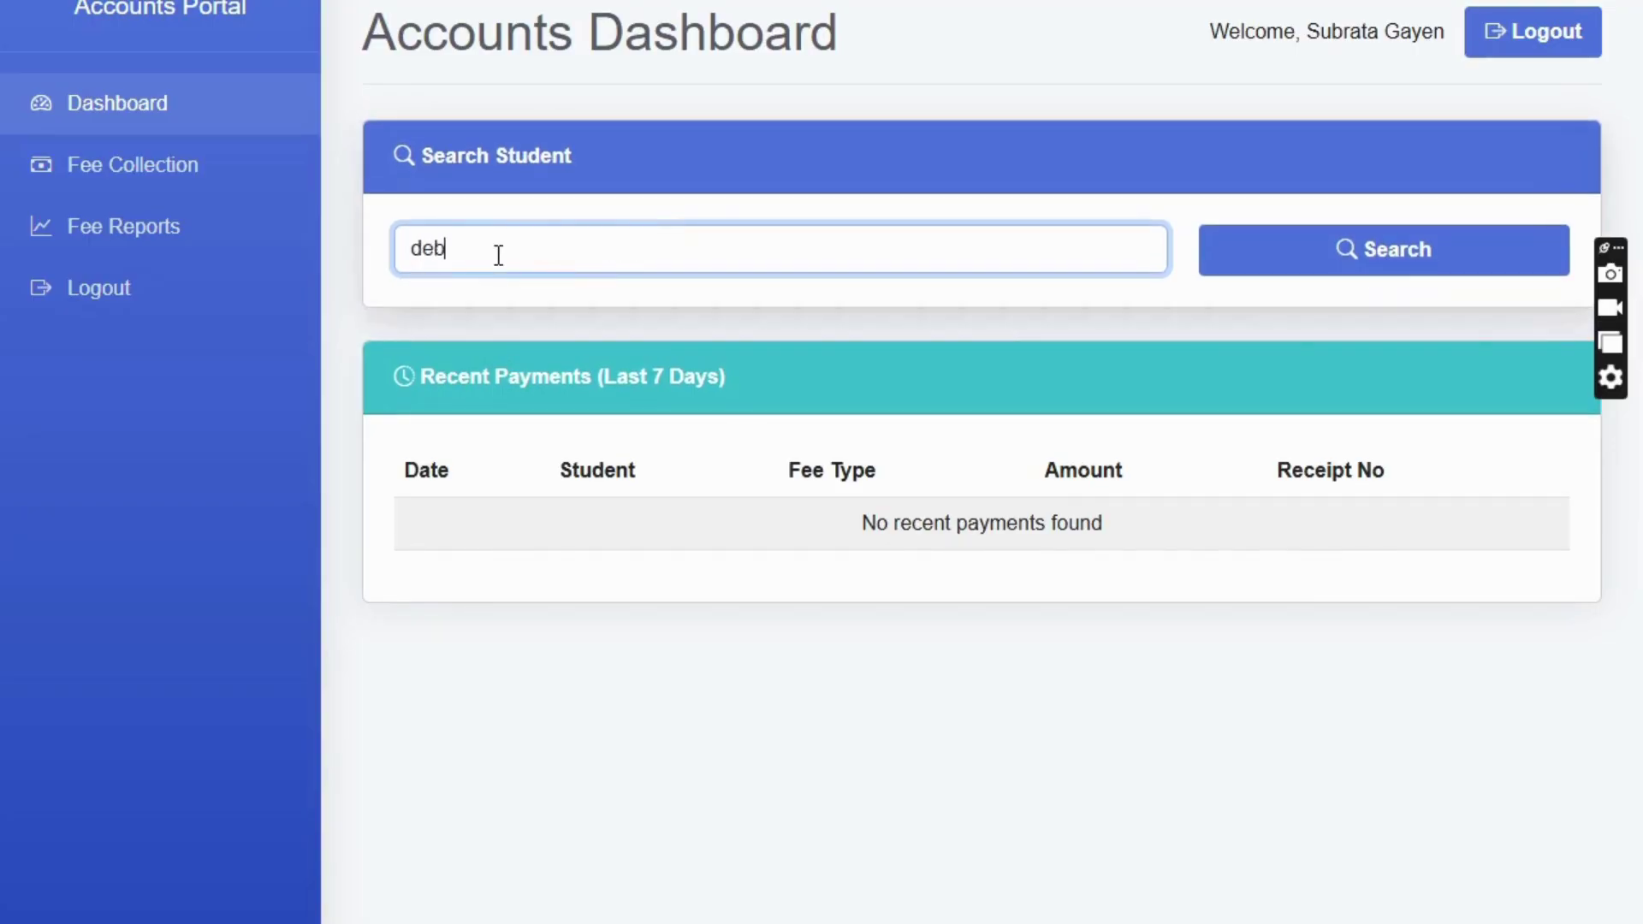
pyautogui.write('a')
pyautogui.click(1386, 257)
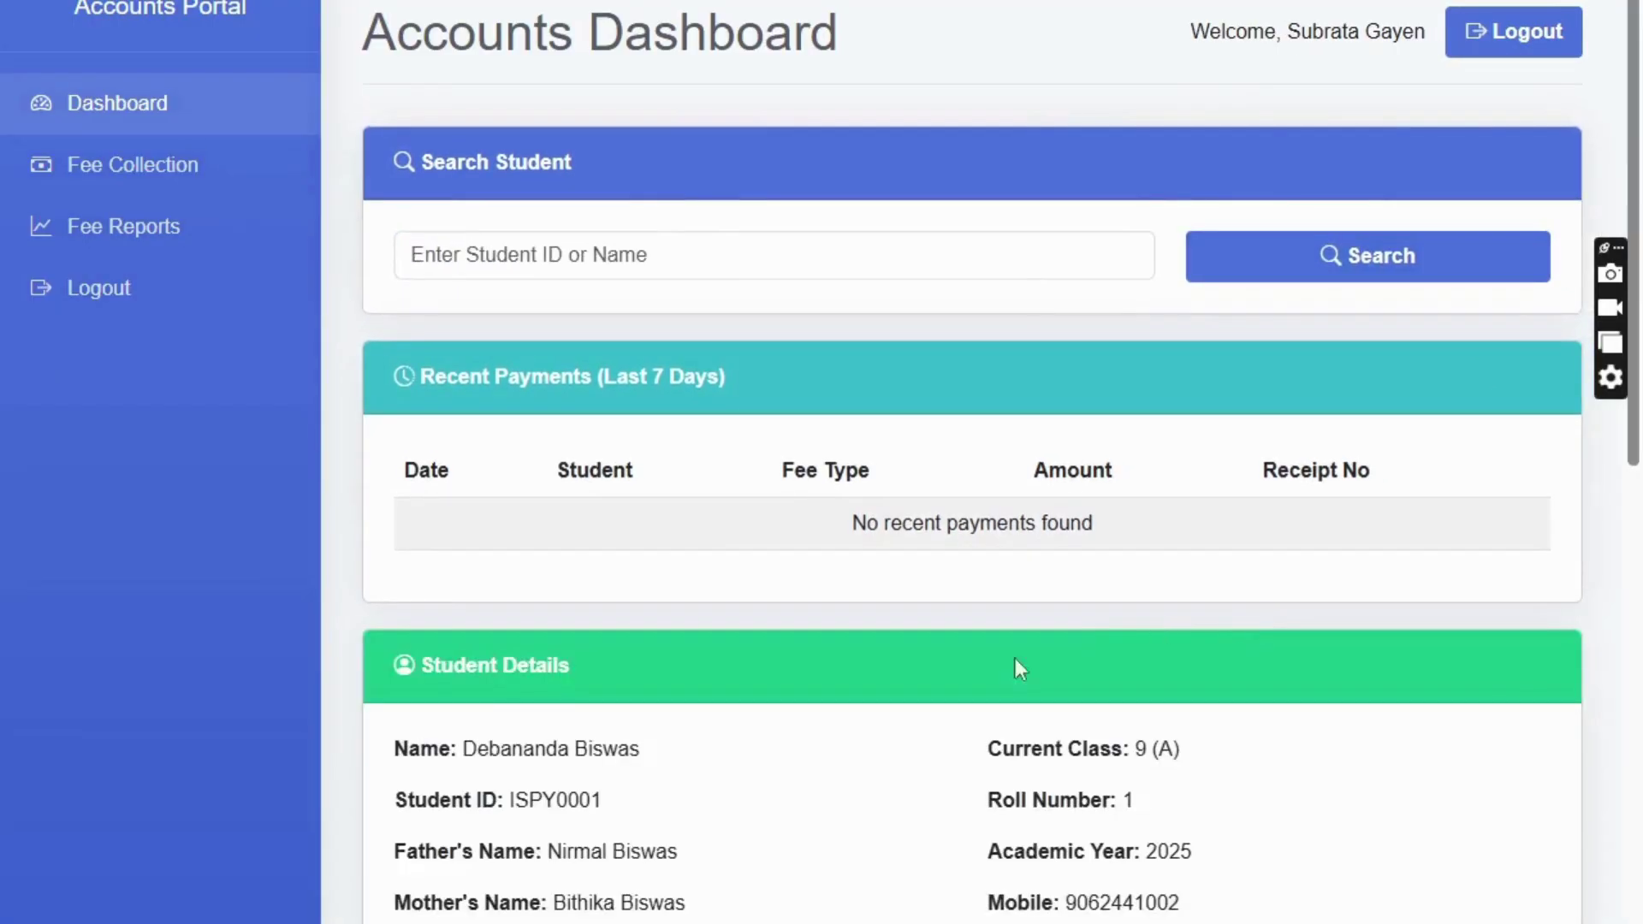
pyautogui.scroll(-6, 1016, 664)
pyautogui.scroll(6, 782, 272)
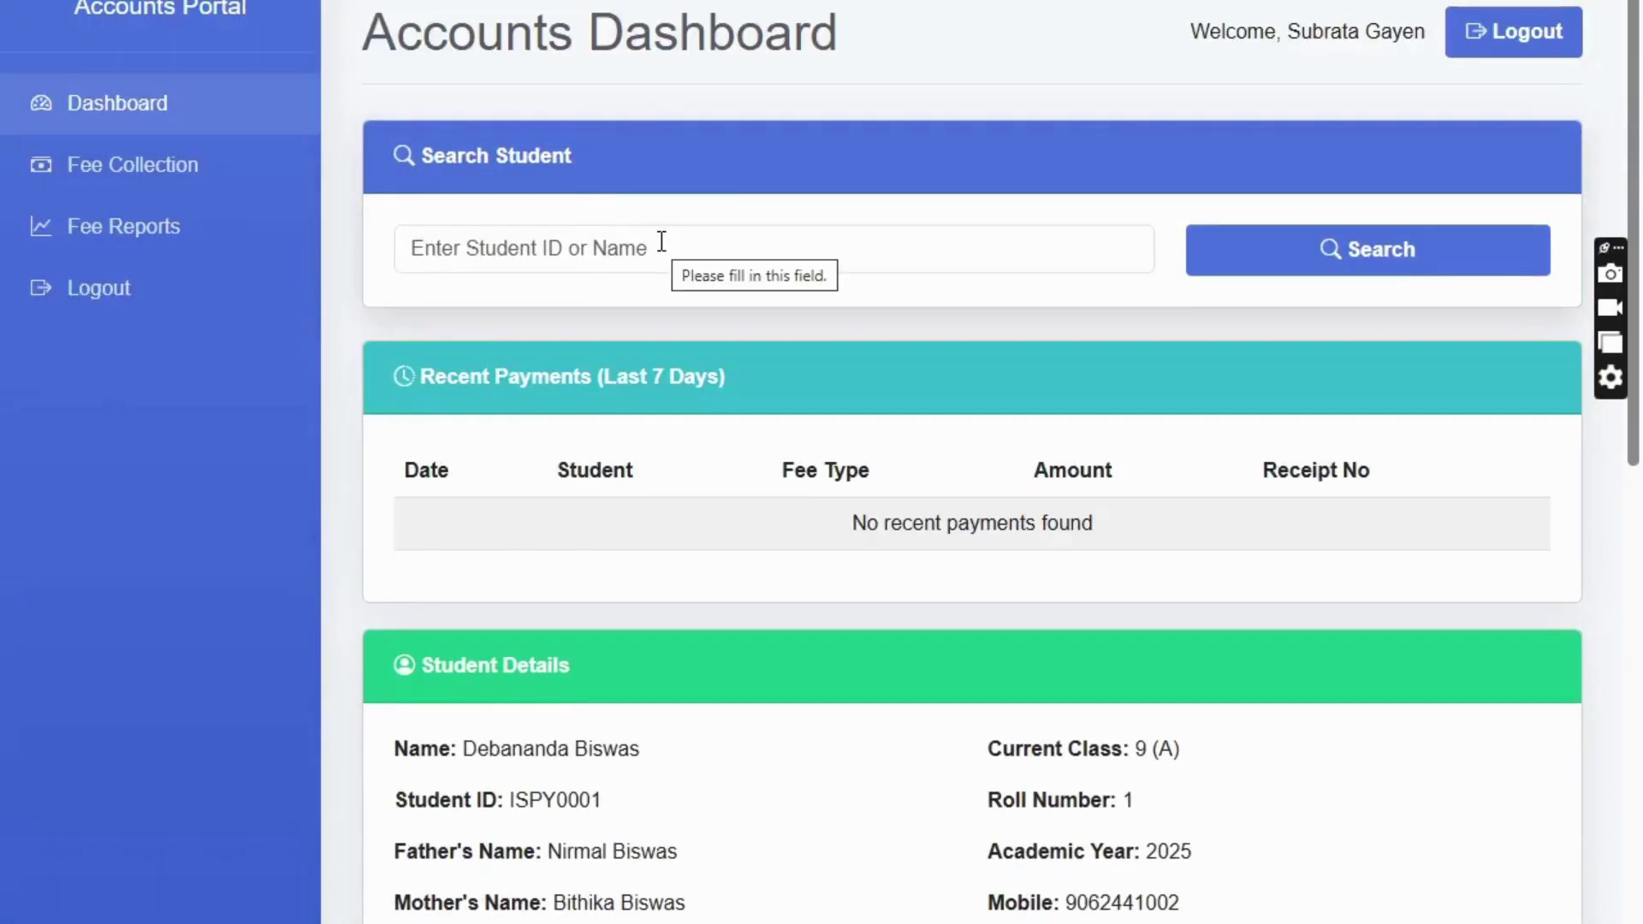
pyautogui.scroll(-3, 624, 165)
pyautogui.scroll(3, 620, 176)
pyautogui.scroll(-5, 628, 505)
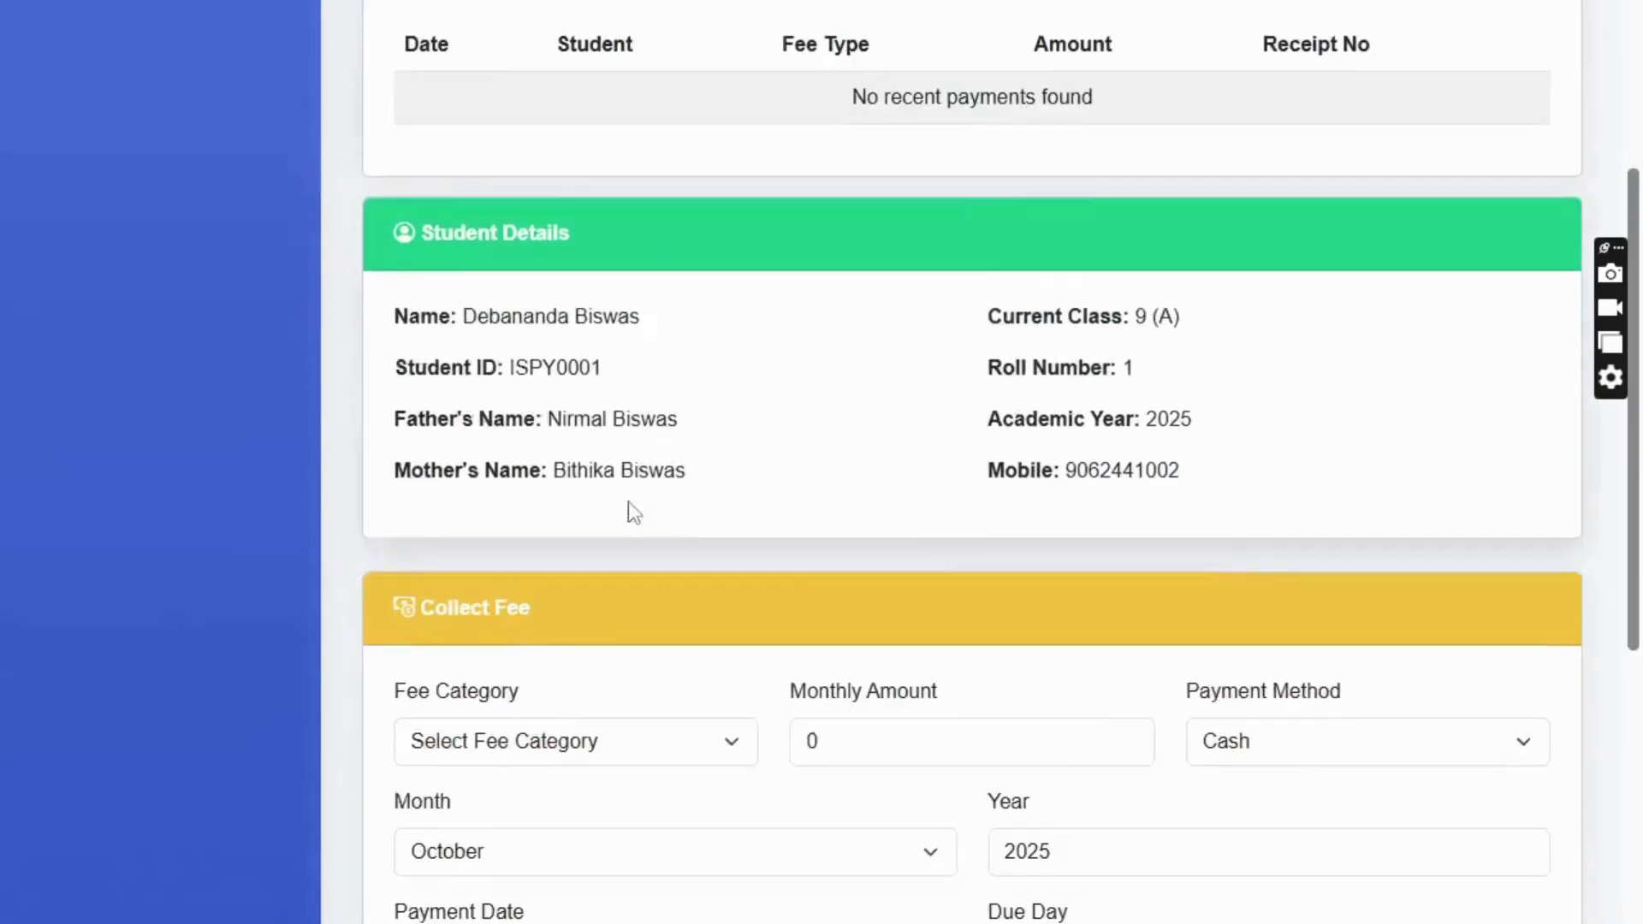
pyautogui.scroll(-5, 624, 504)
# - Submit an Admission Fee payment for January with payment date 01-01-2025 and empty remarks
pyautogui.click(560, 266)
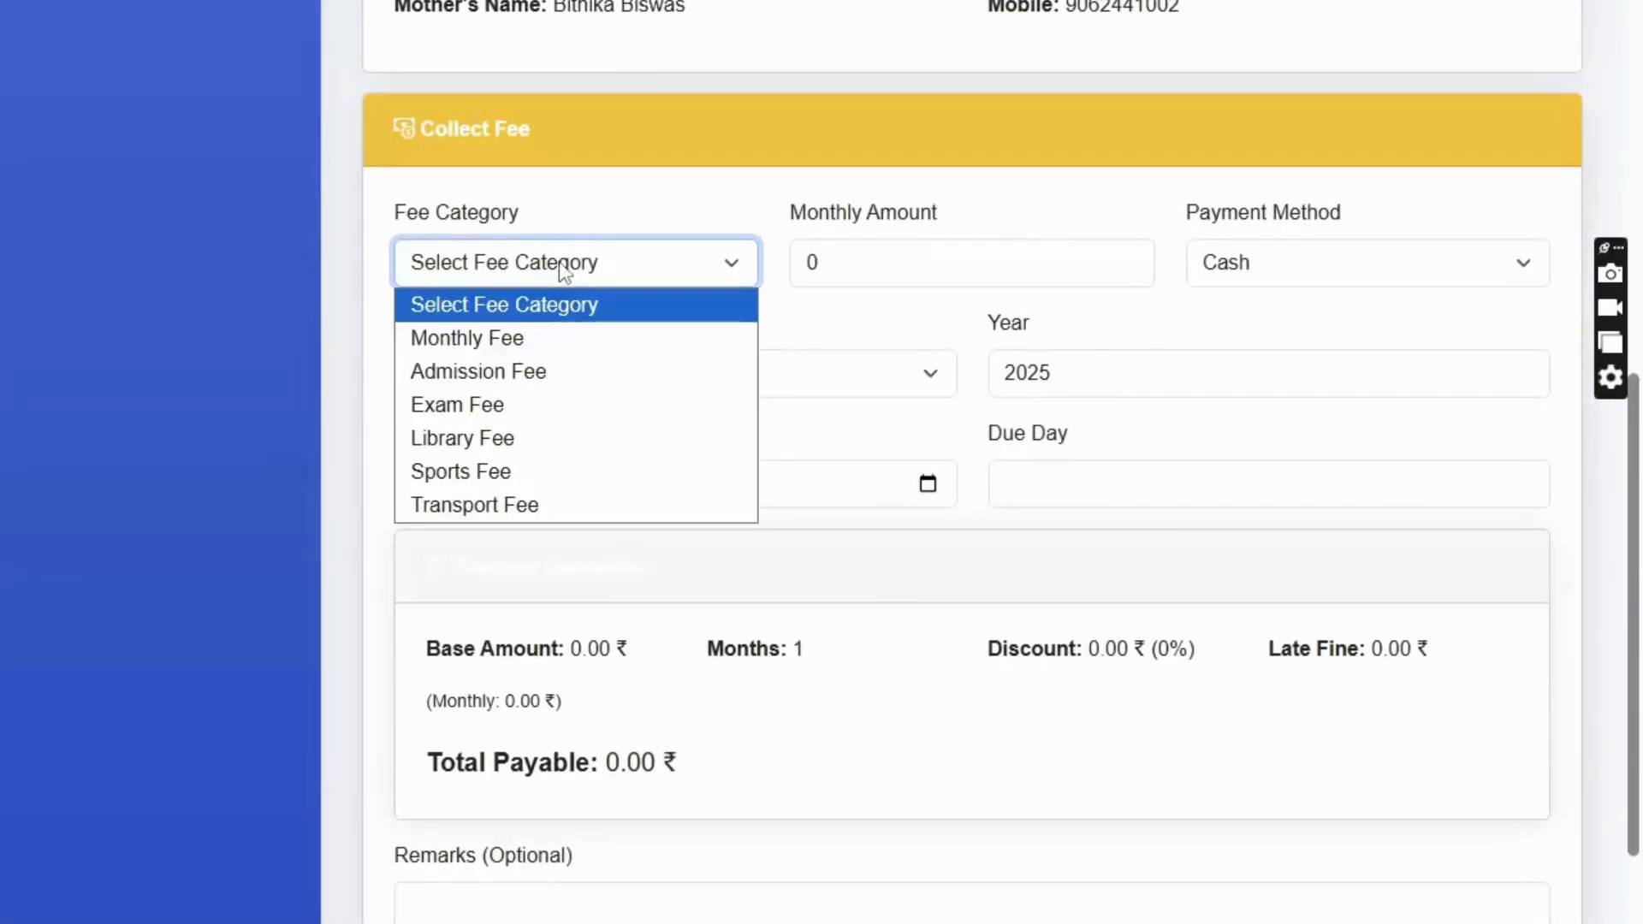
pyautogui.click(525, 373)
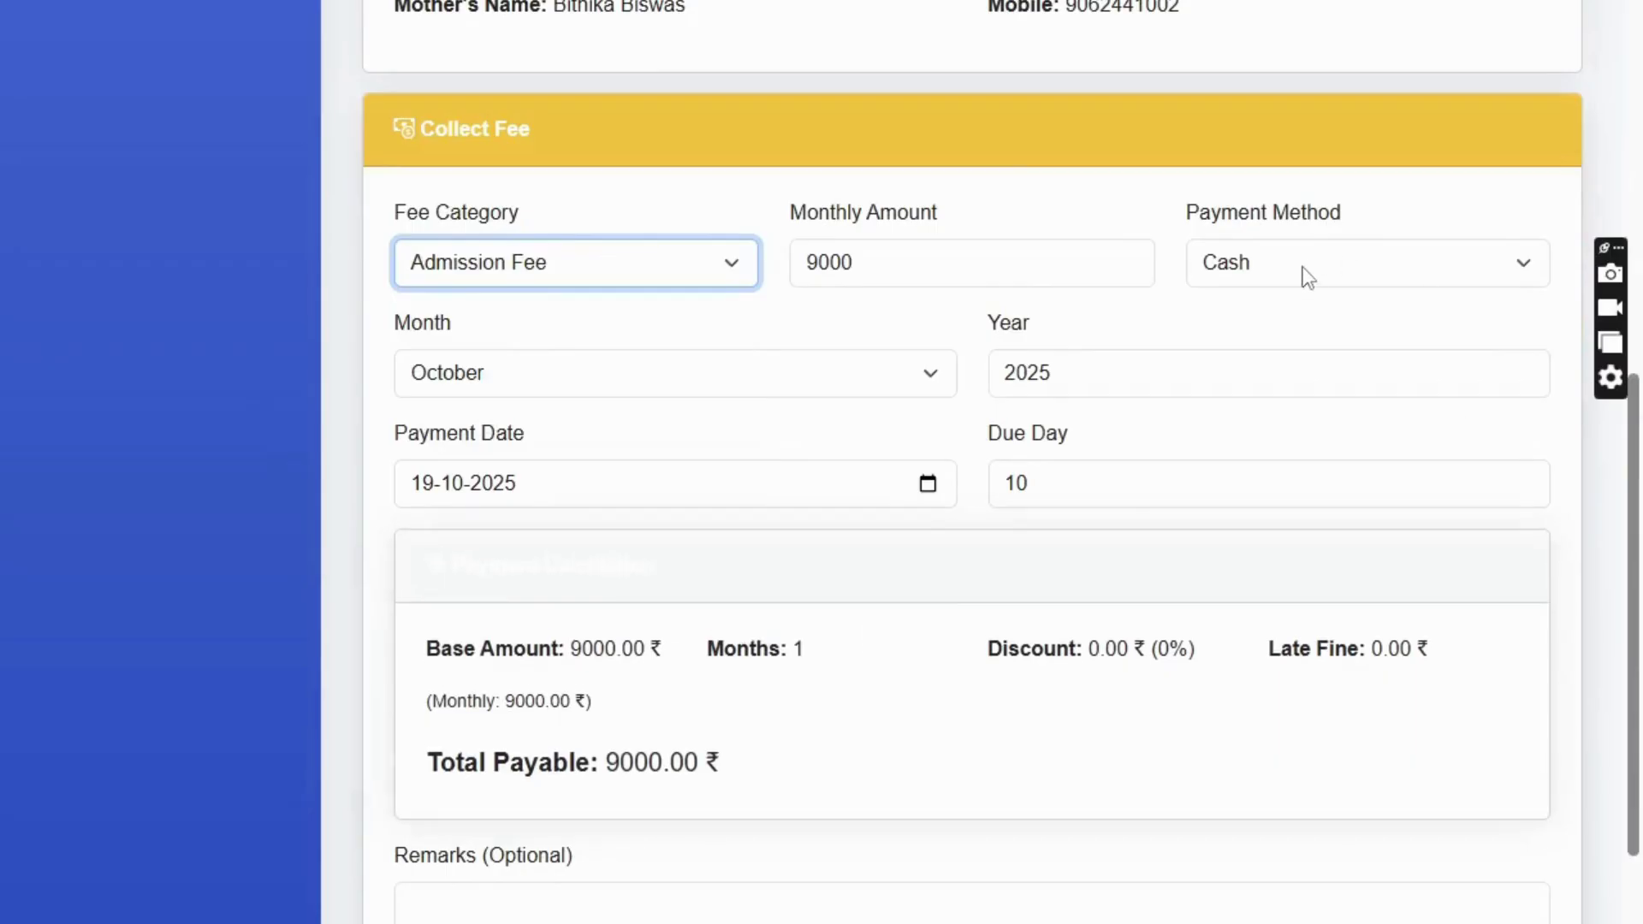
pyautogui.click(482, 383)
pyautogui.click(478, 415)
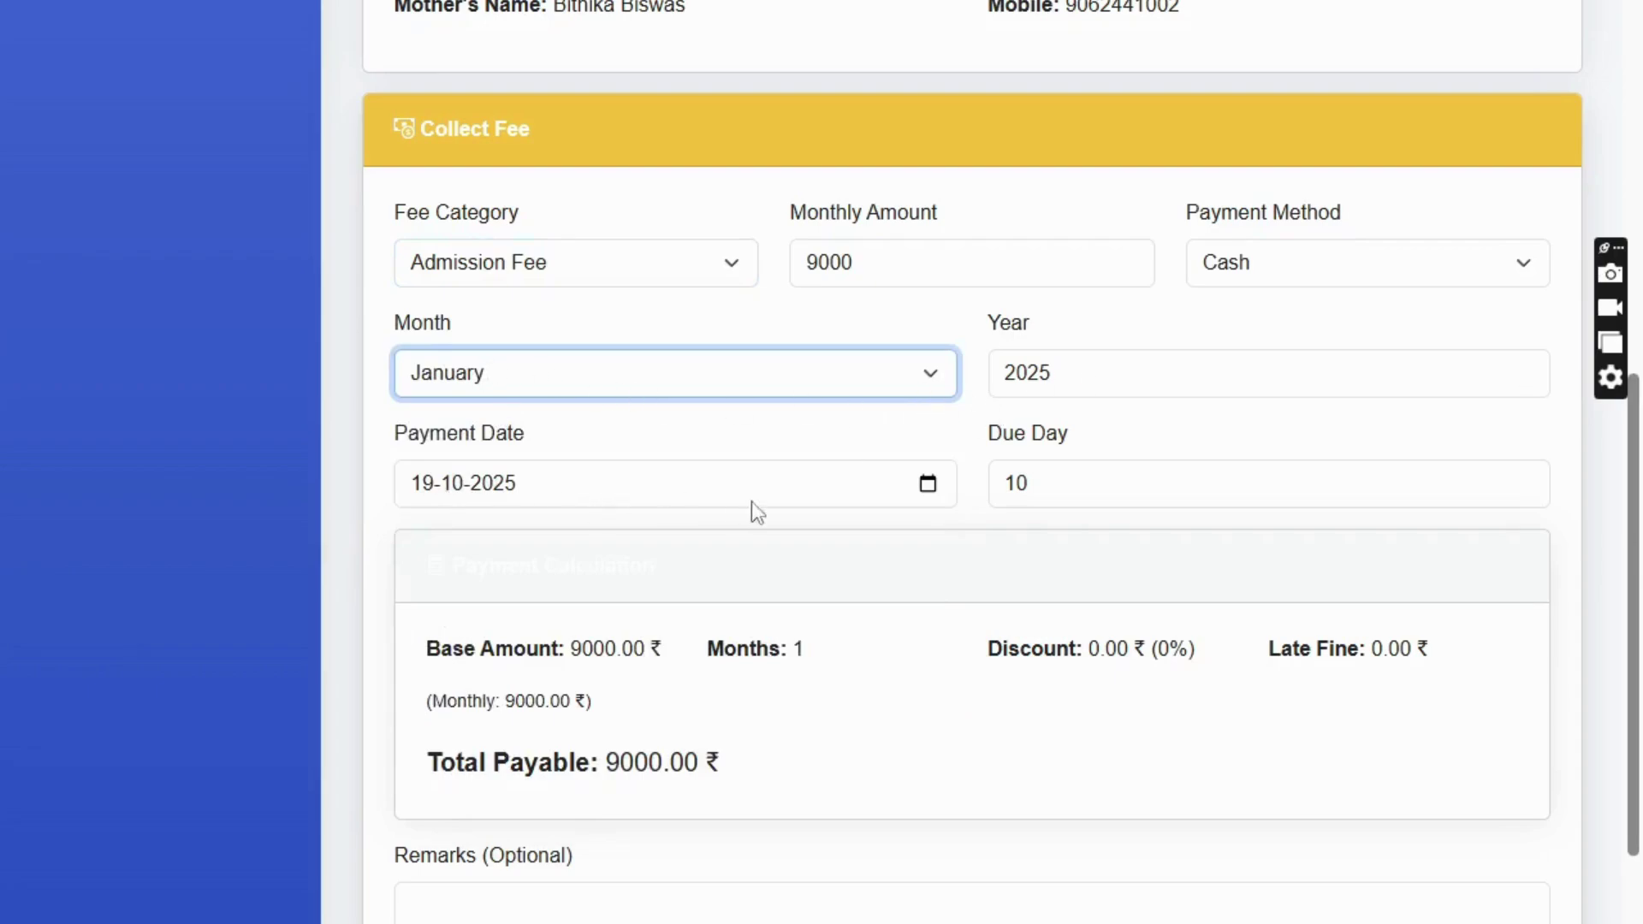
pyautogui.click(420, 483)
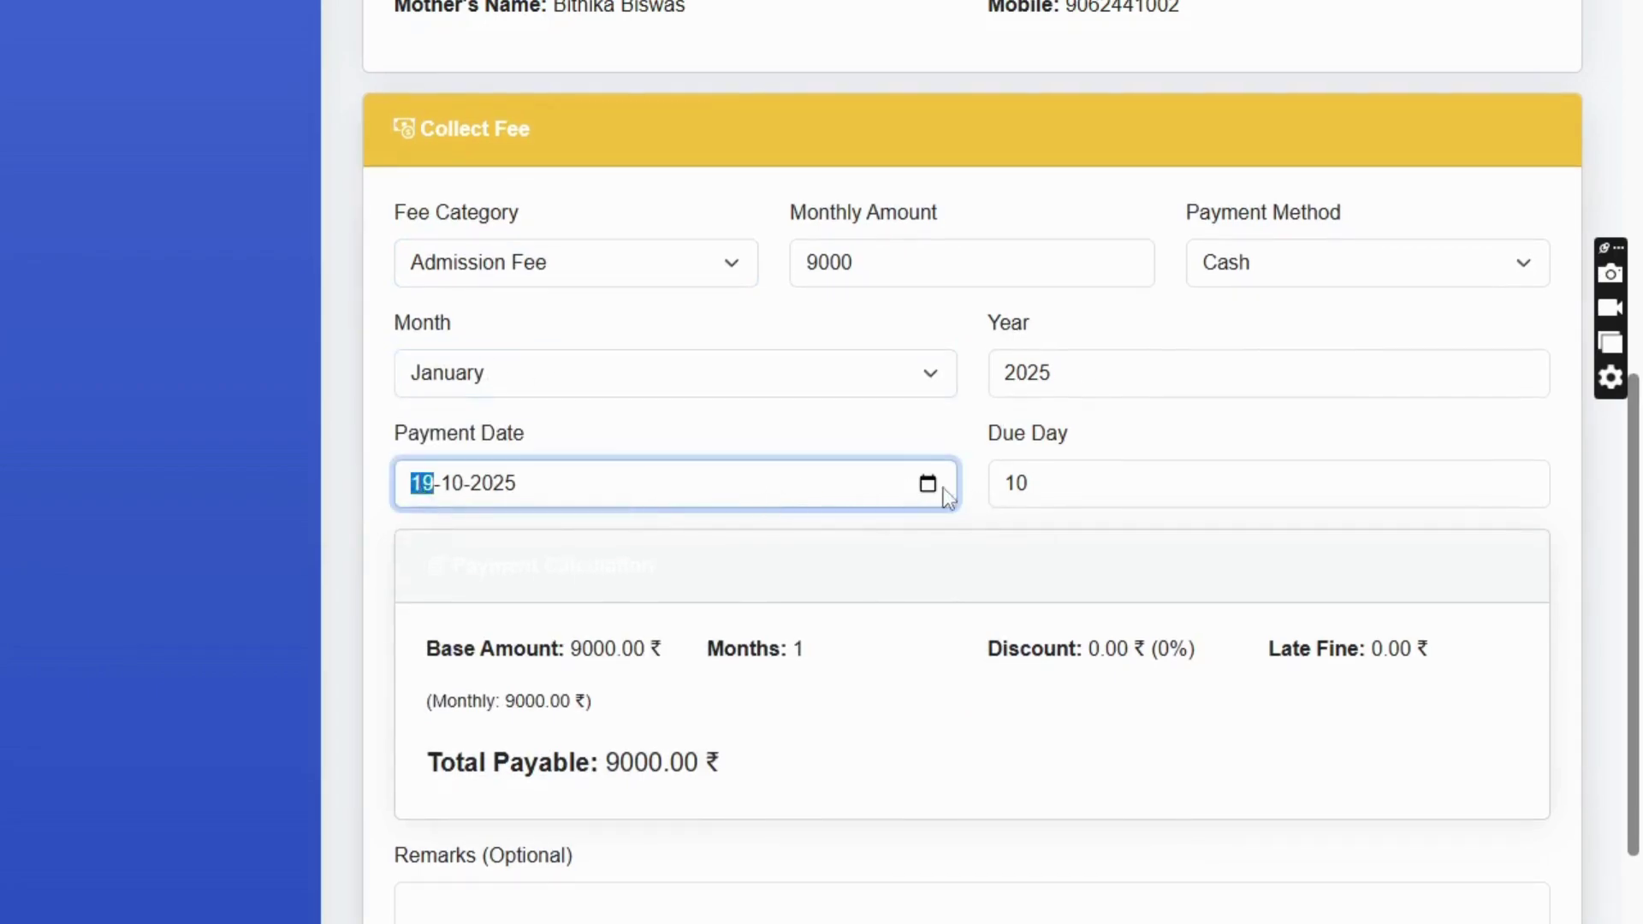
pyautogui.write('01012025')
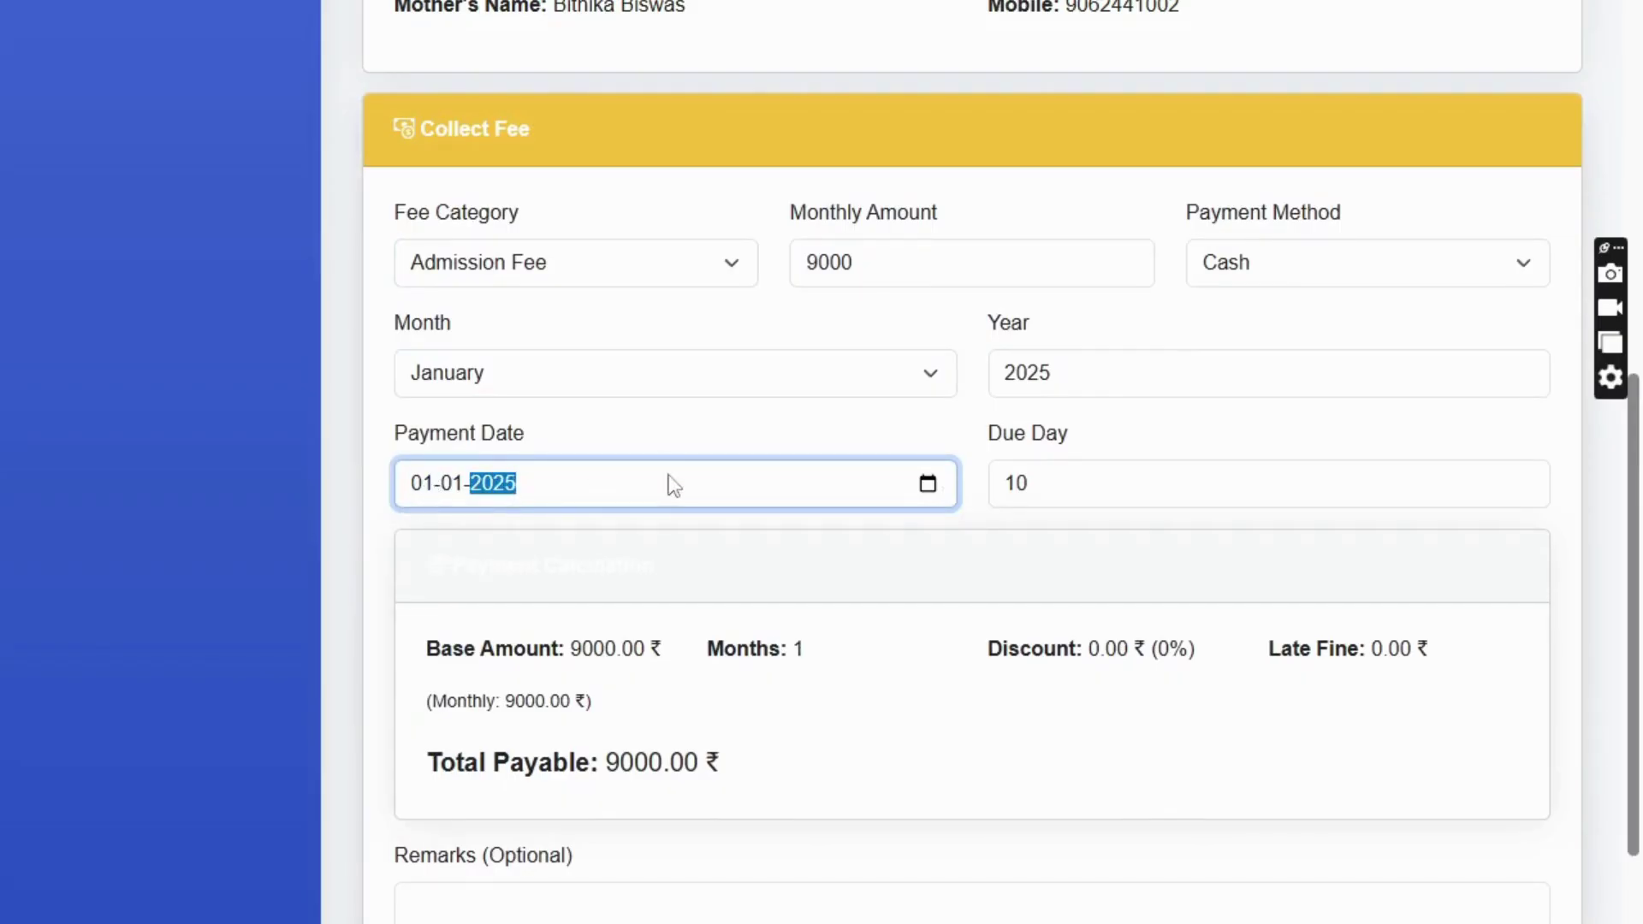
pyautogui.scroll(-4, 745, 550)
pyautogui.click(1077, 154)
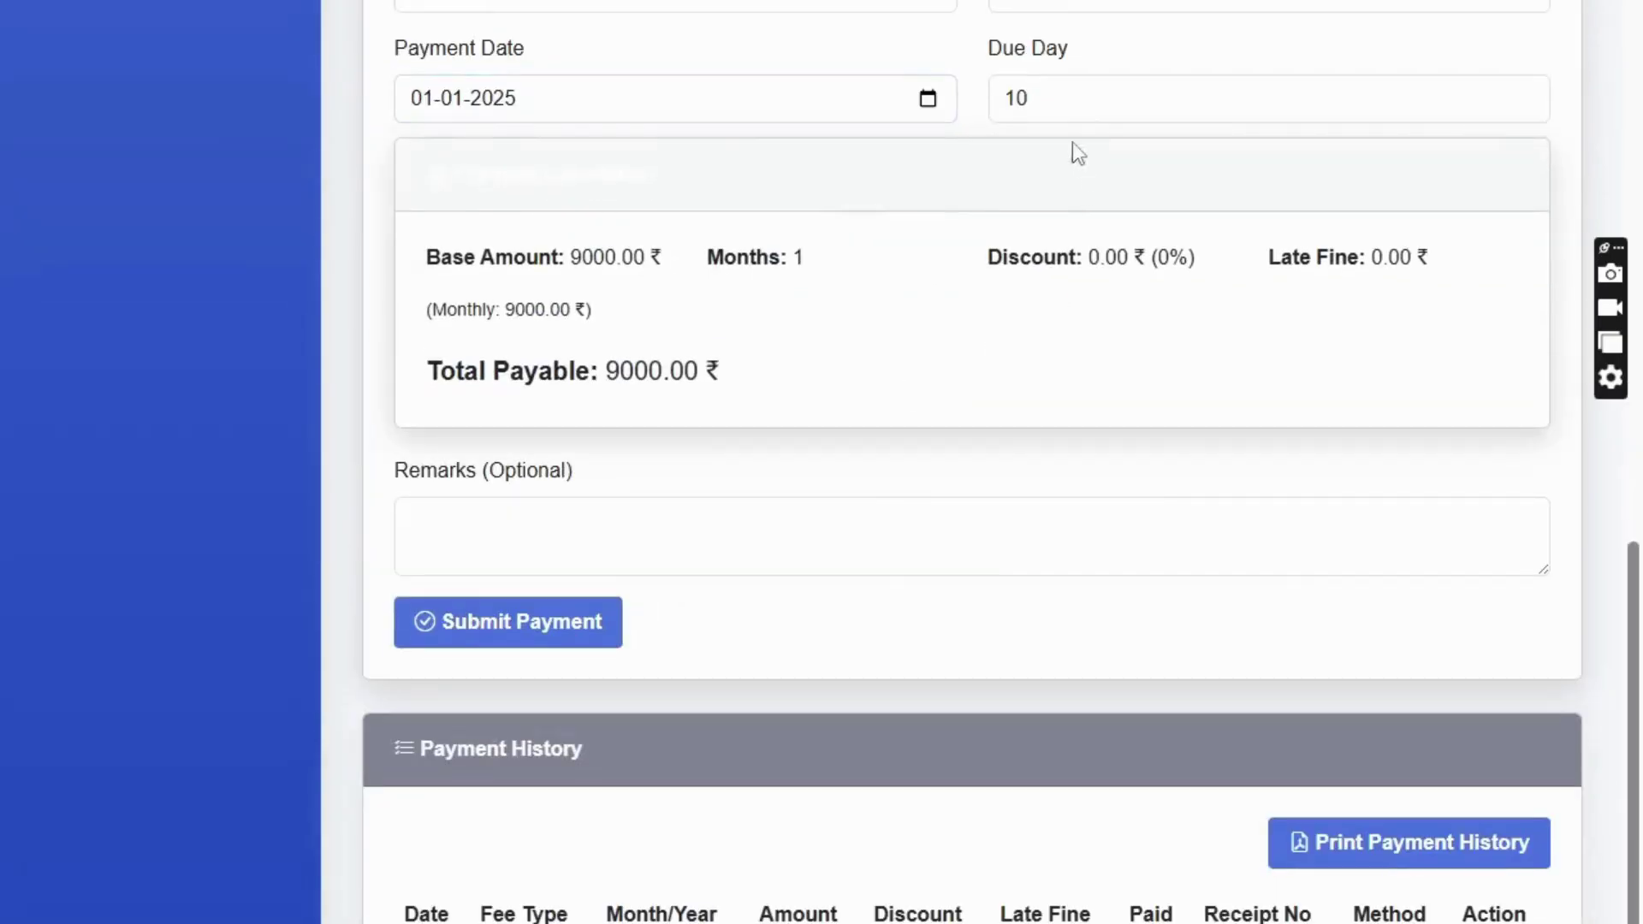
pyautogui.scroll(3, 541, 262)
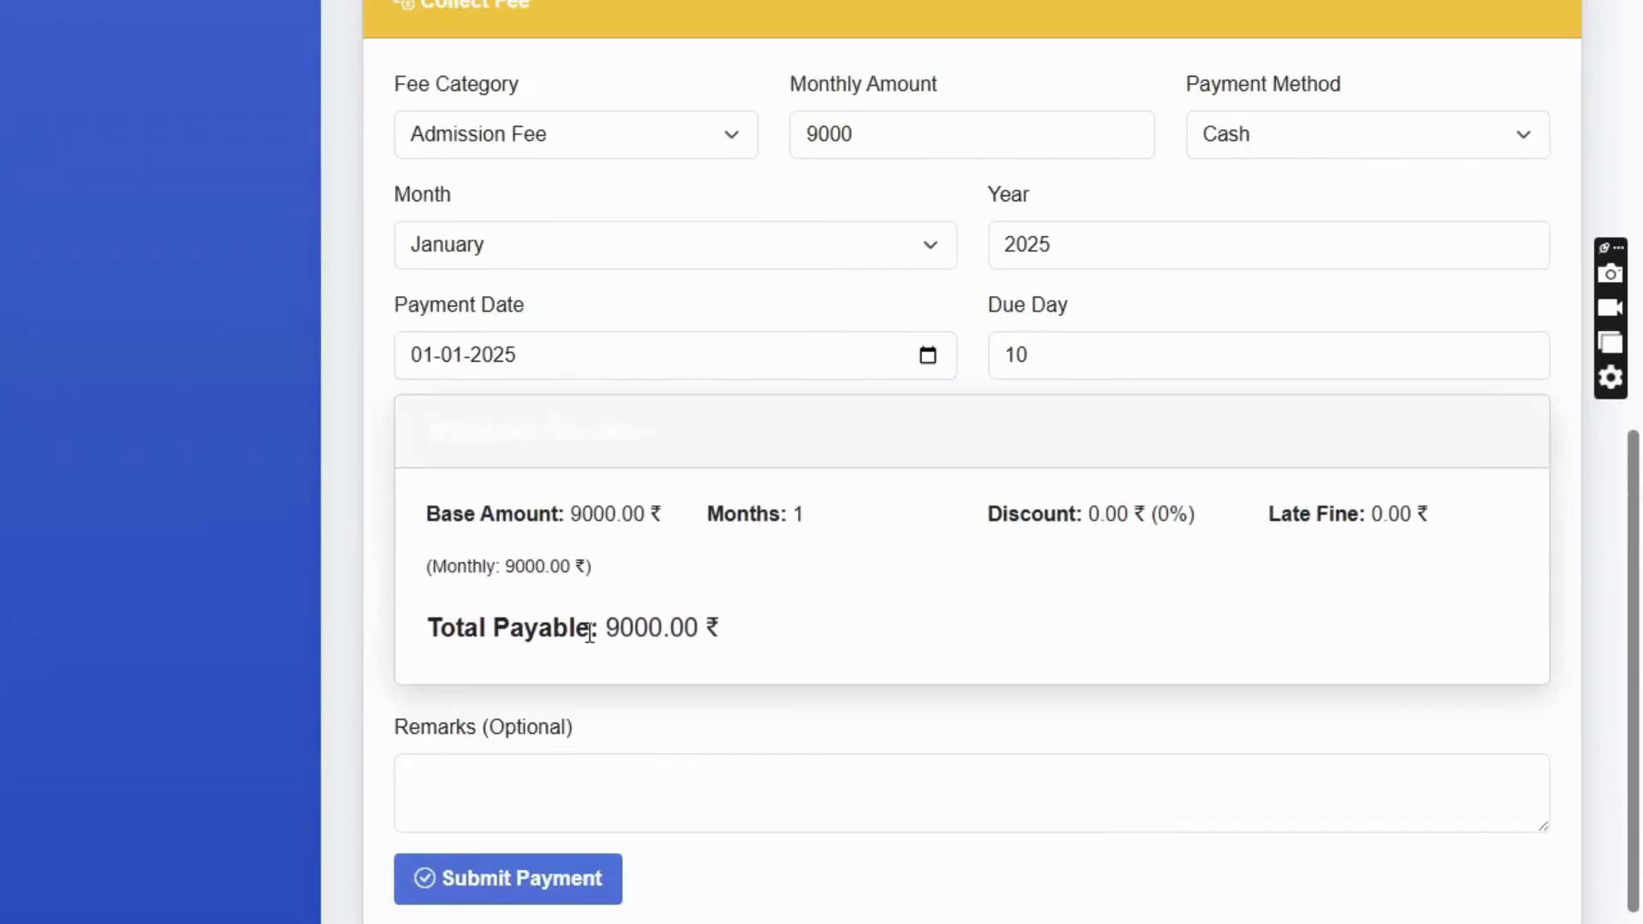
pyautogui.scroll(-3, 469, 666)
pyautogui.click(437, 527)
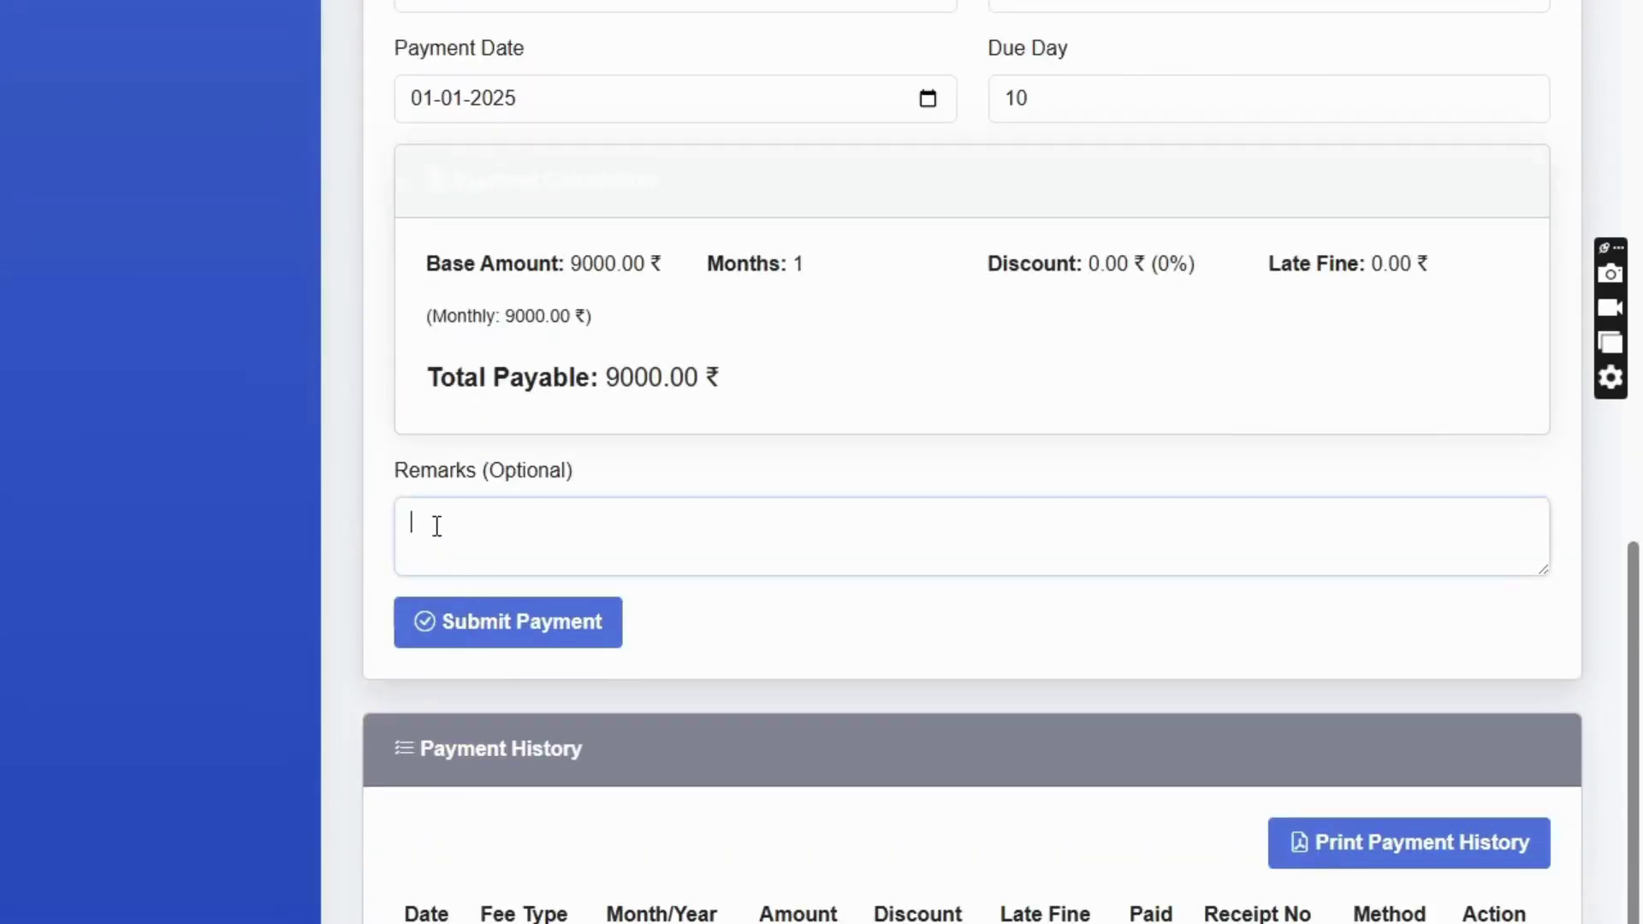
pyautogui.click(875, 606)
pyautogui.click(502, 638)
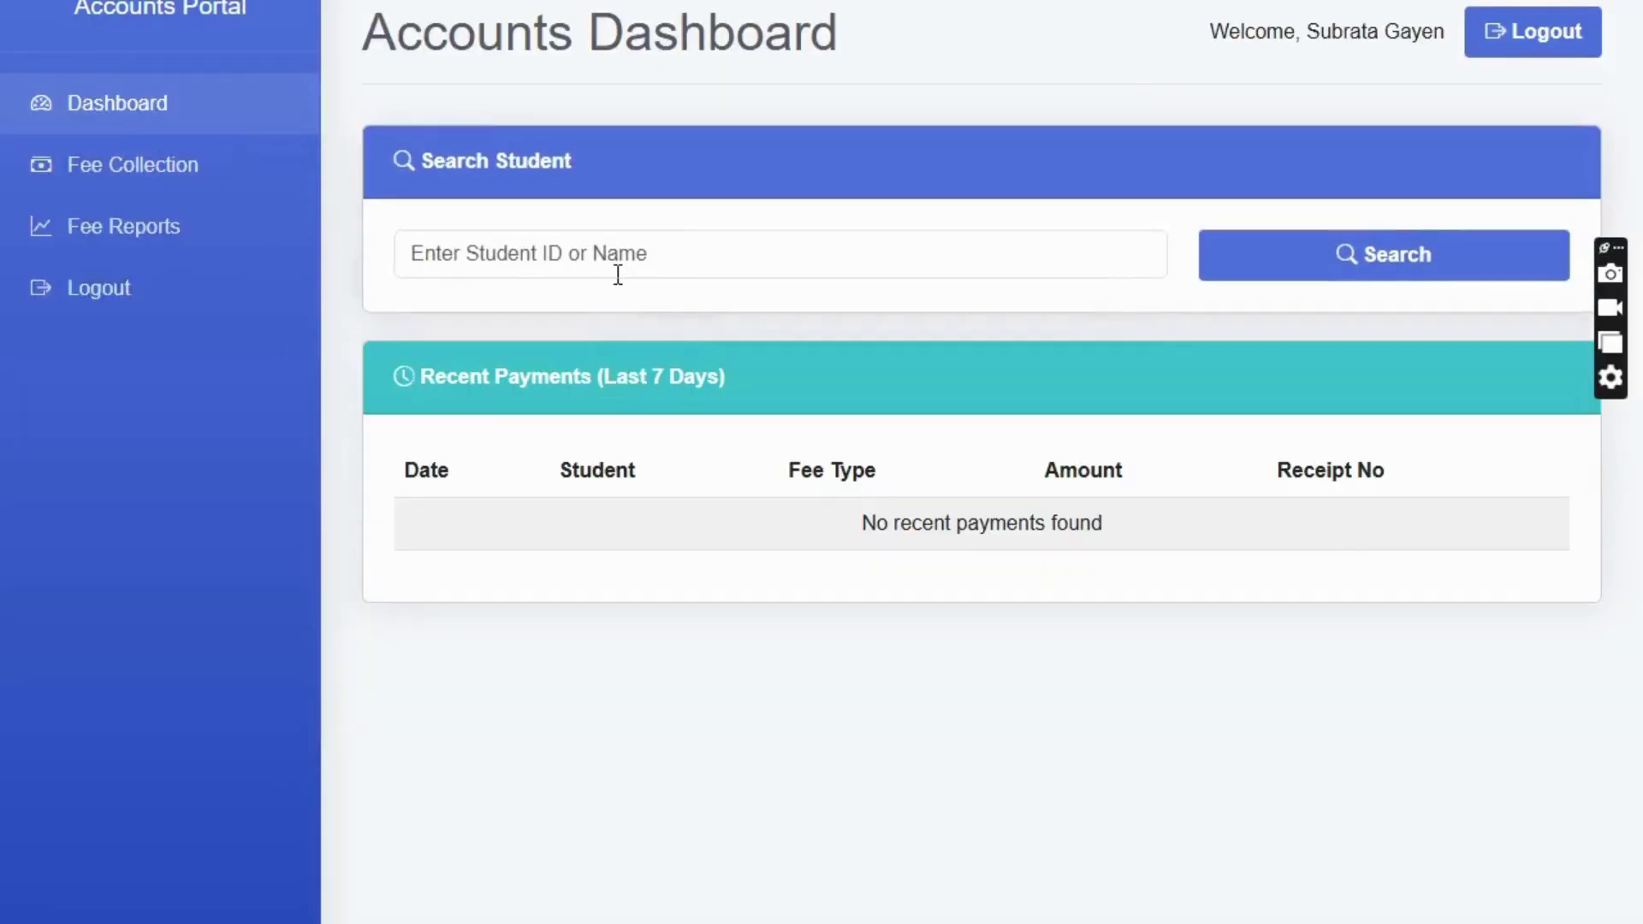
# - Search the same student again and scroll down to their Payment History
pyautogui.click(612, 267)
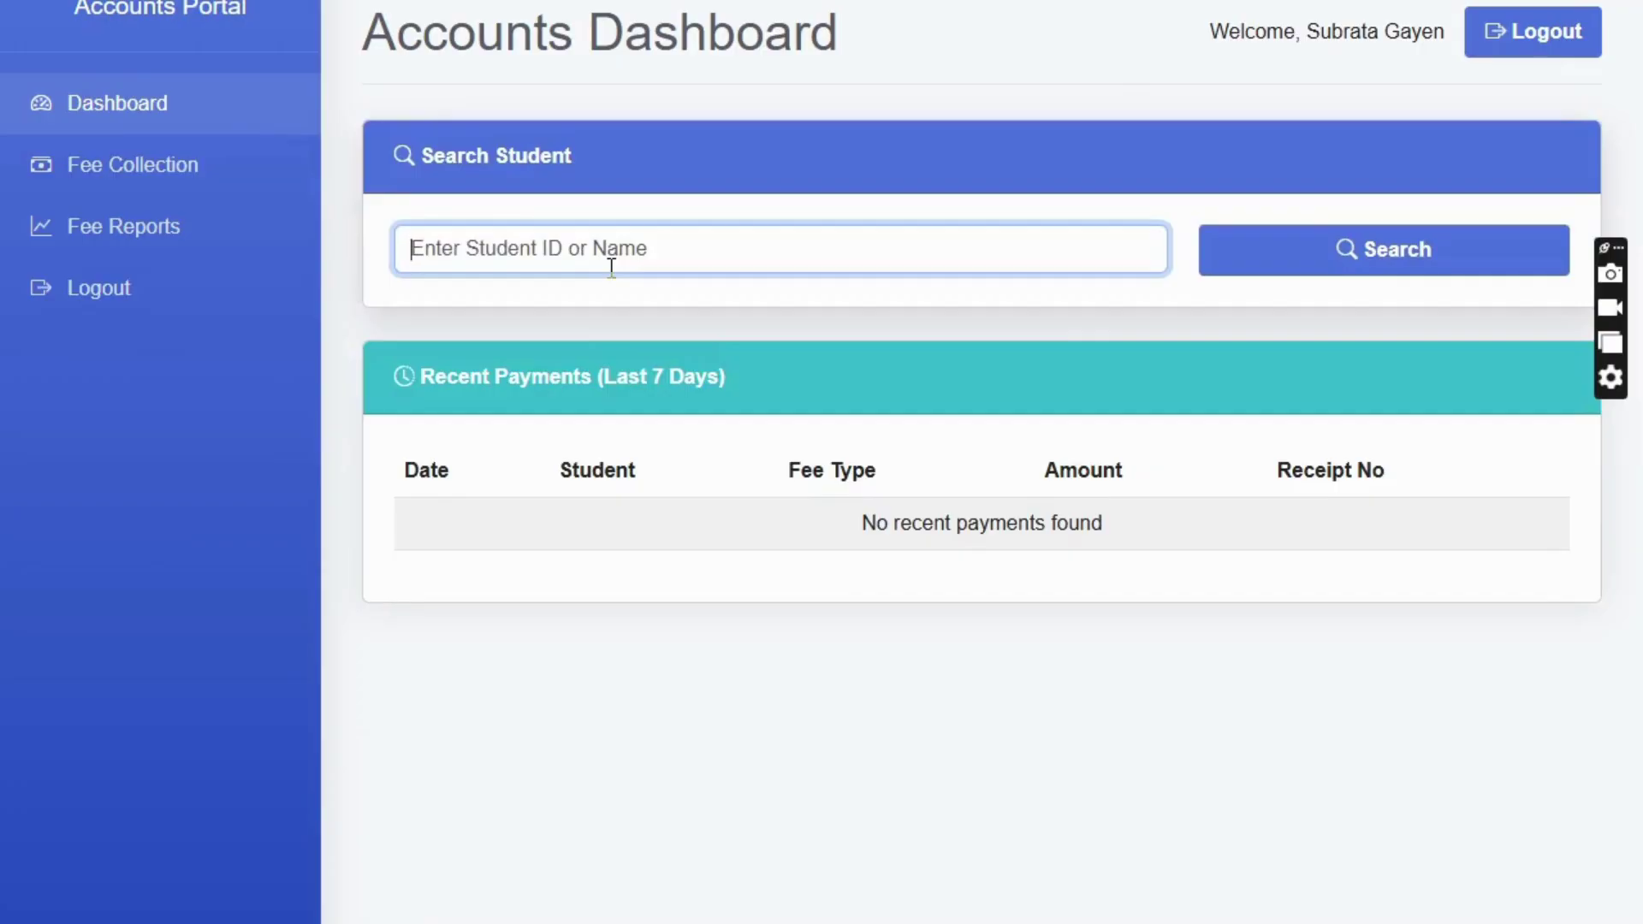
pyautogui.write('deba')
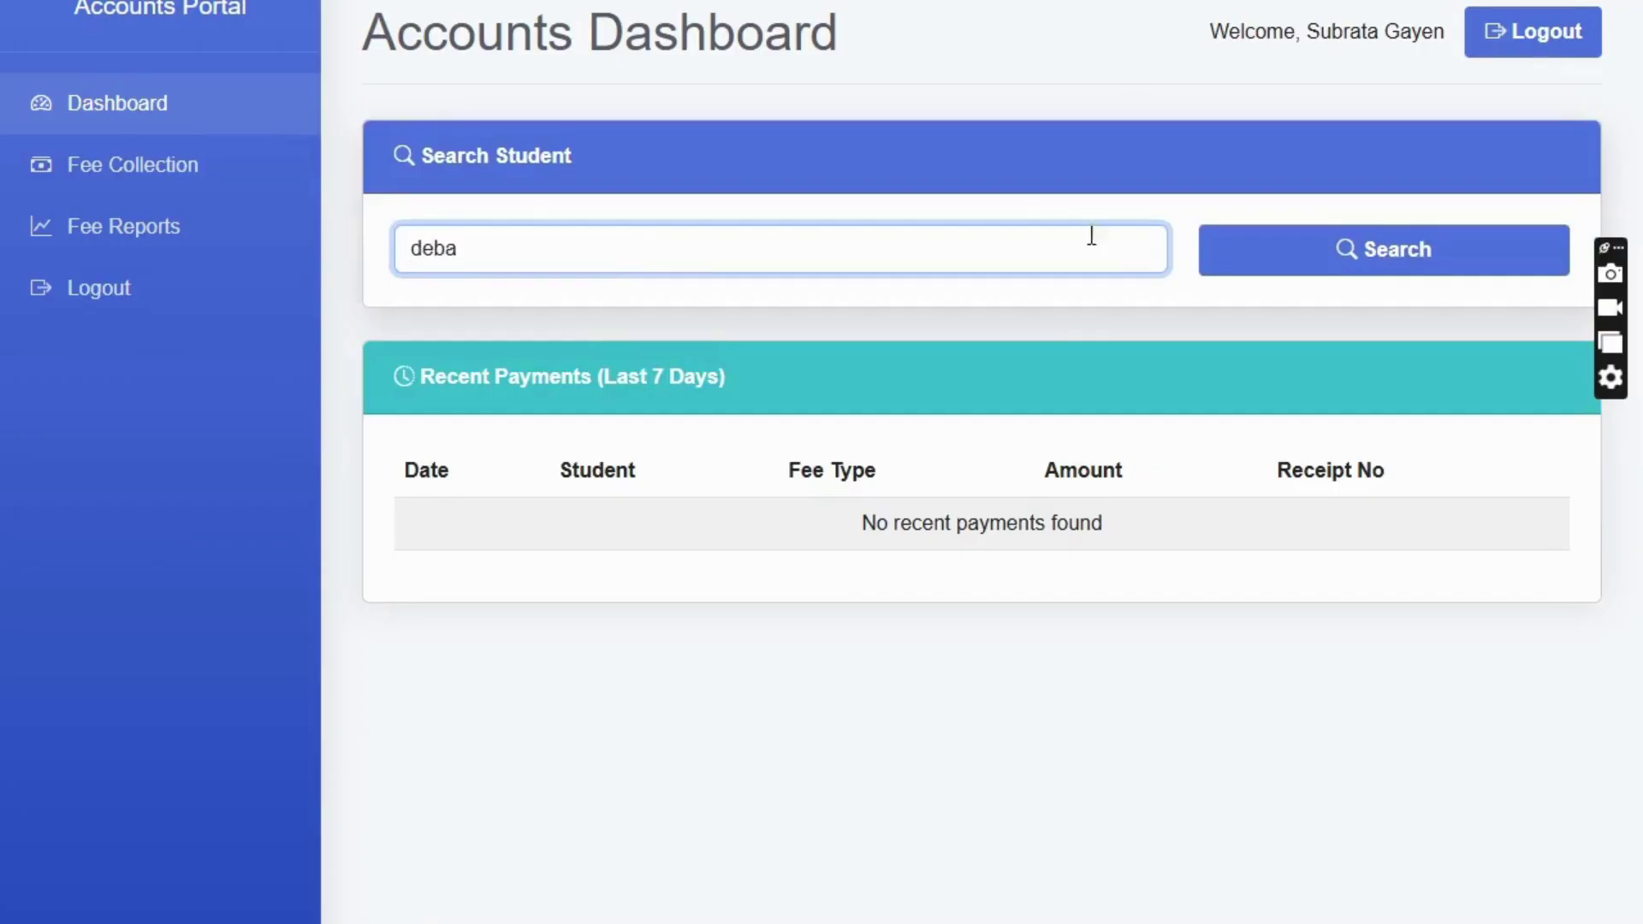
pyautogui.click(1349, 253)
pyautogui.scroll(-10, 907, 505)
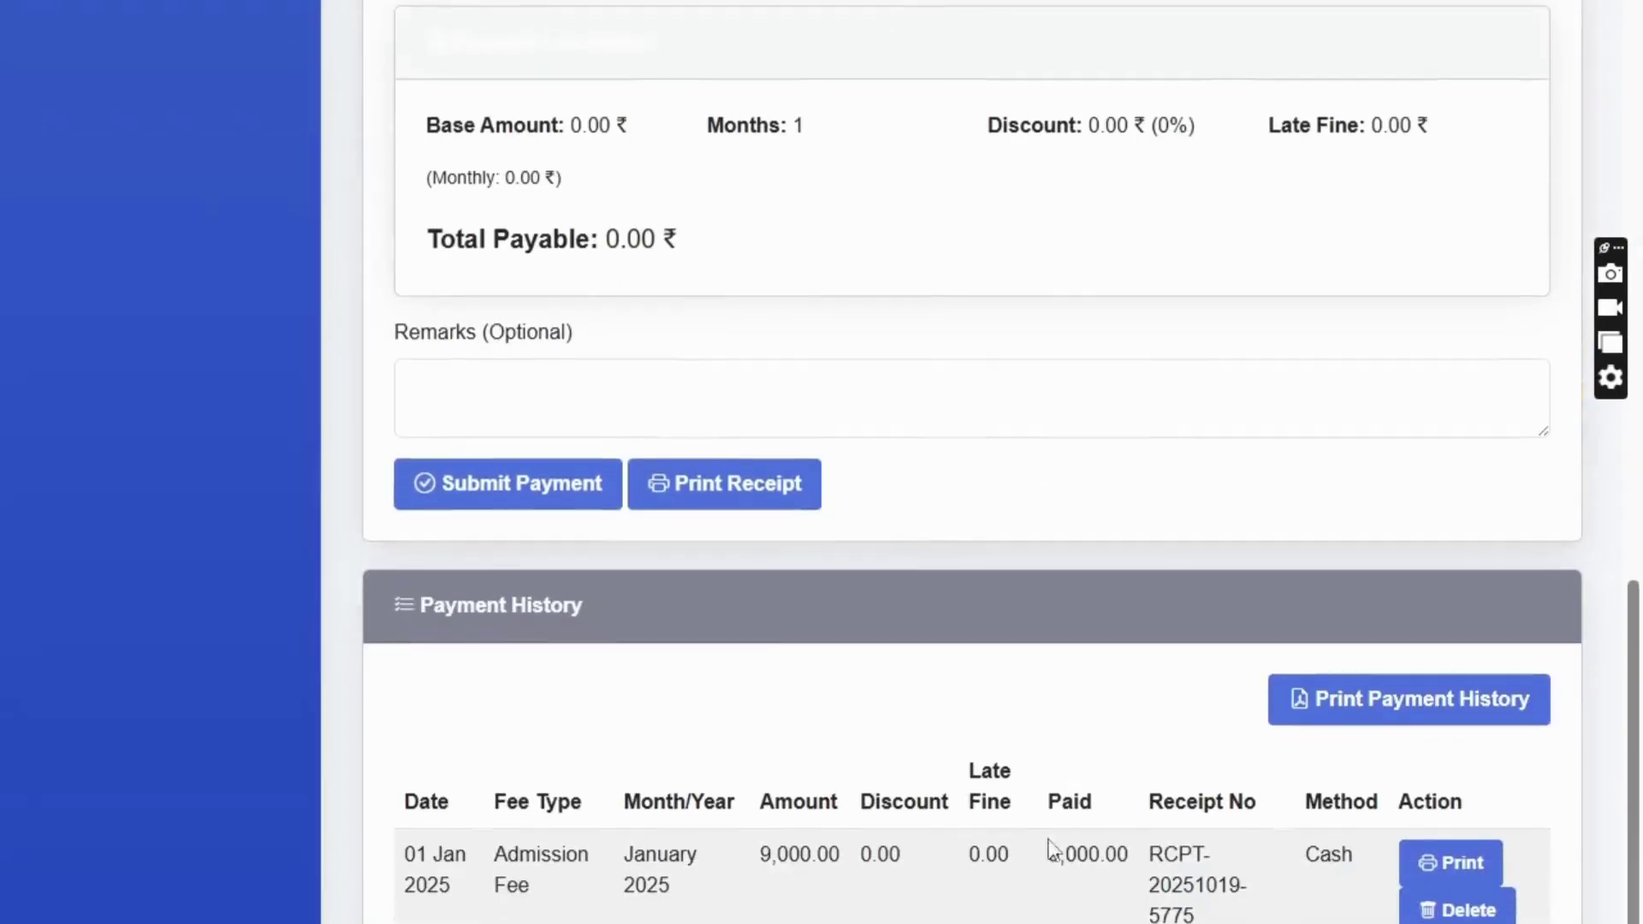
# - Open the admission fee receipt and check its Admission Fee type and 9,000.00 total paid
pyautogui.click(1457, 863)
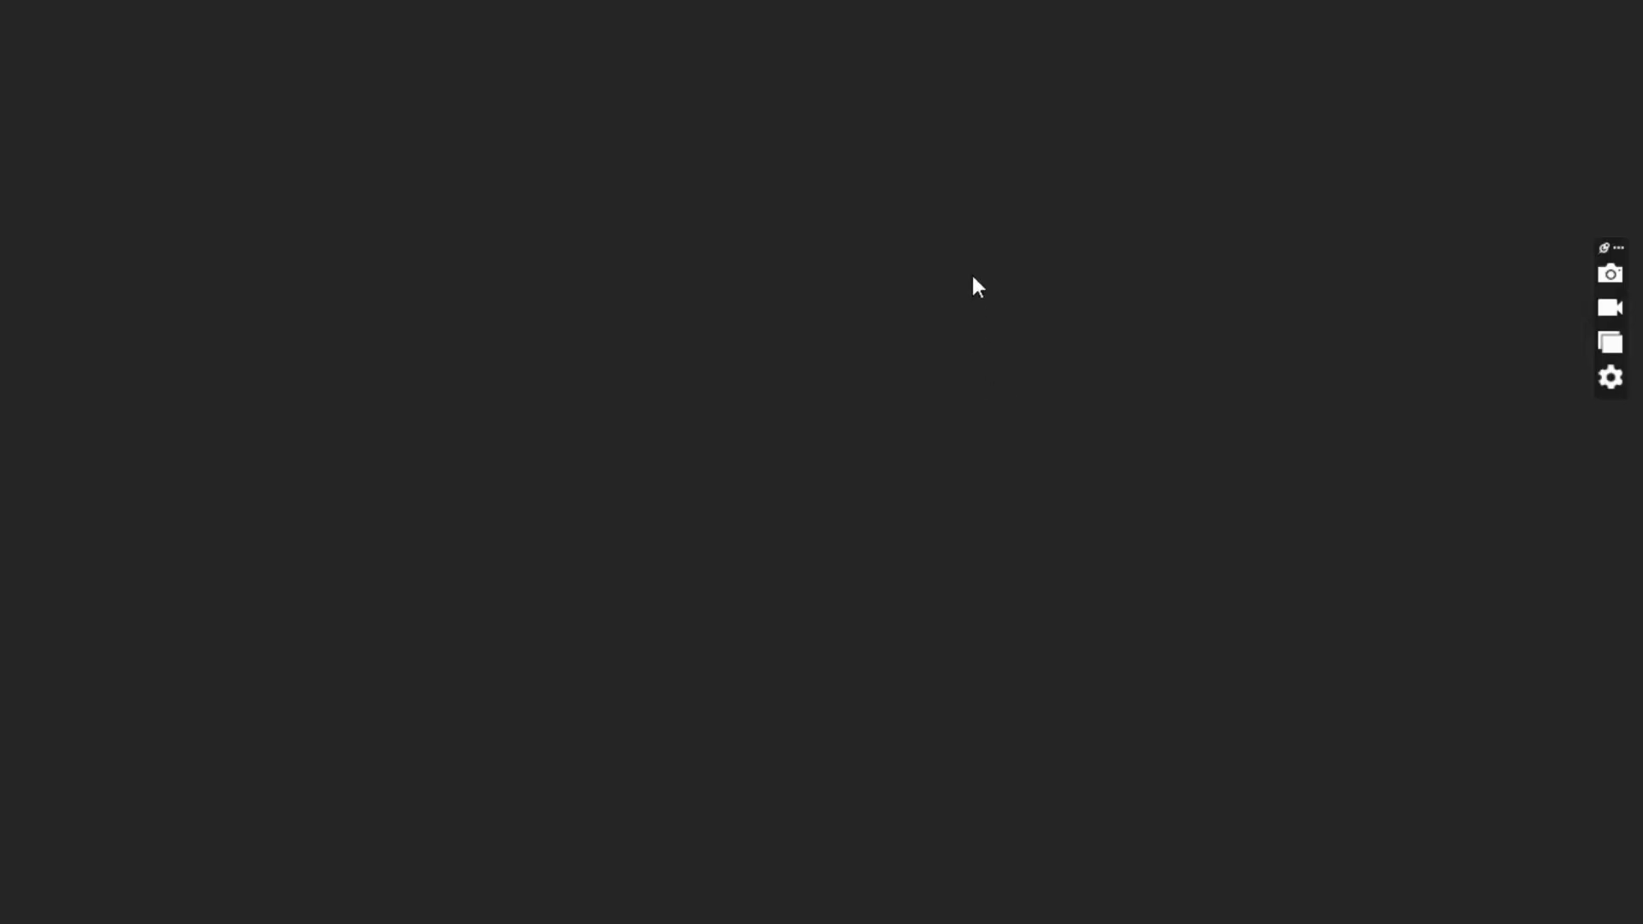
pyautogui.keyDown('ctrl'); pyautogui.scroll(3, 1261, 217); pyautogui.keyUp('ctrl')
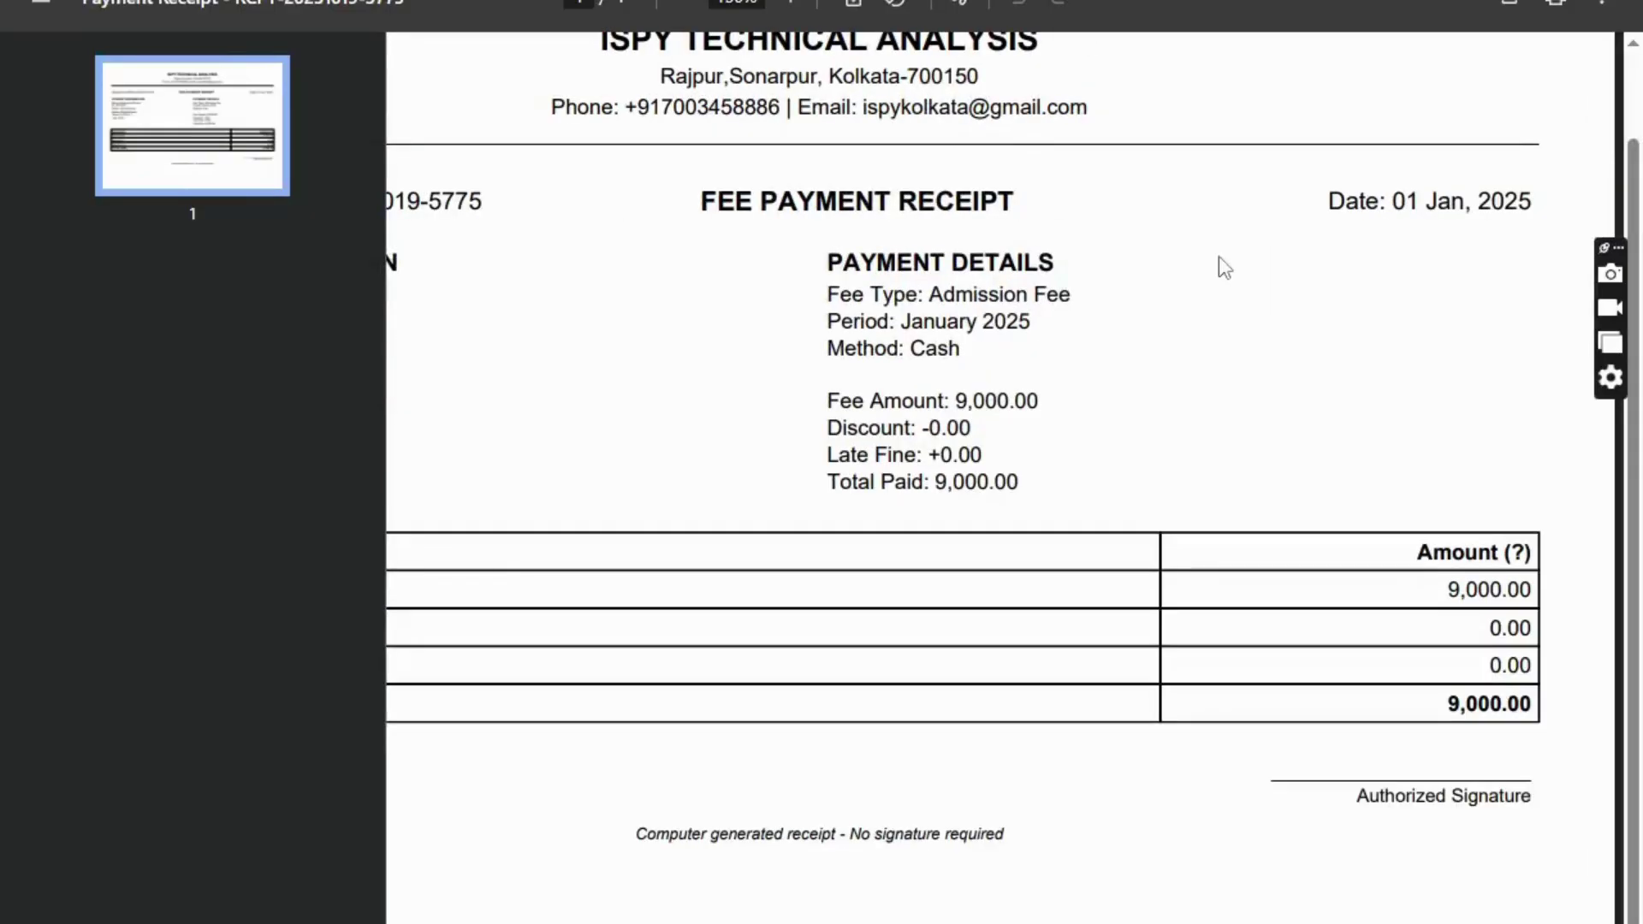
pyautogui.keyDown('ctrl'); pyautogui.scroll(-3, 1055, 437); pyautogui.keyUp('ctrl')
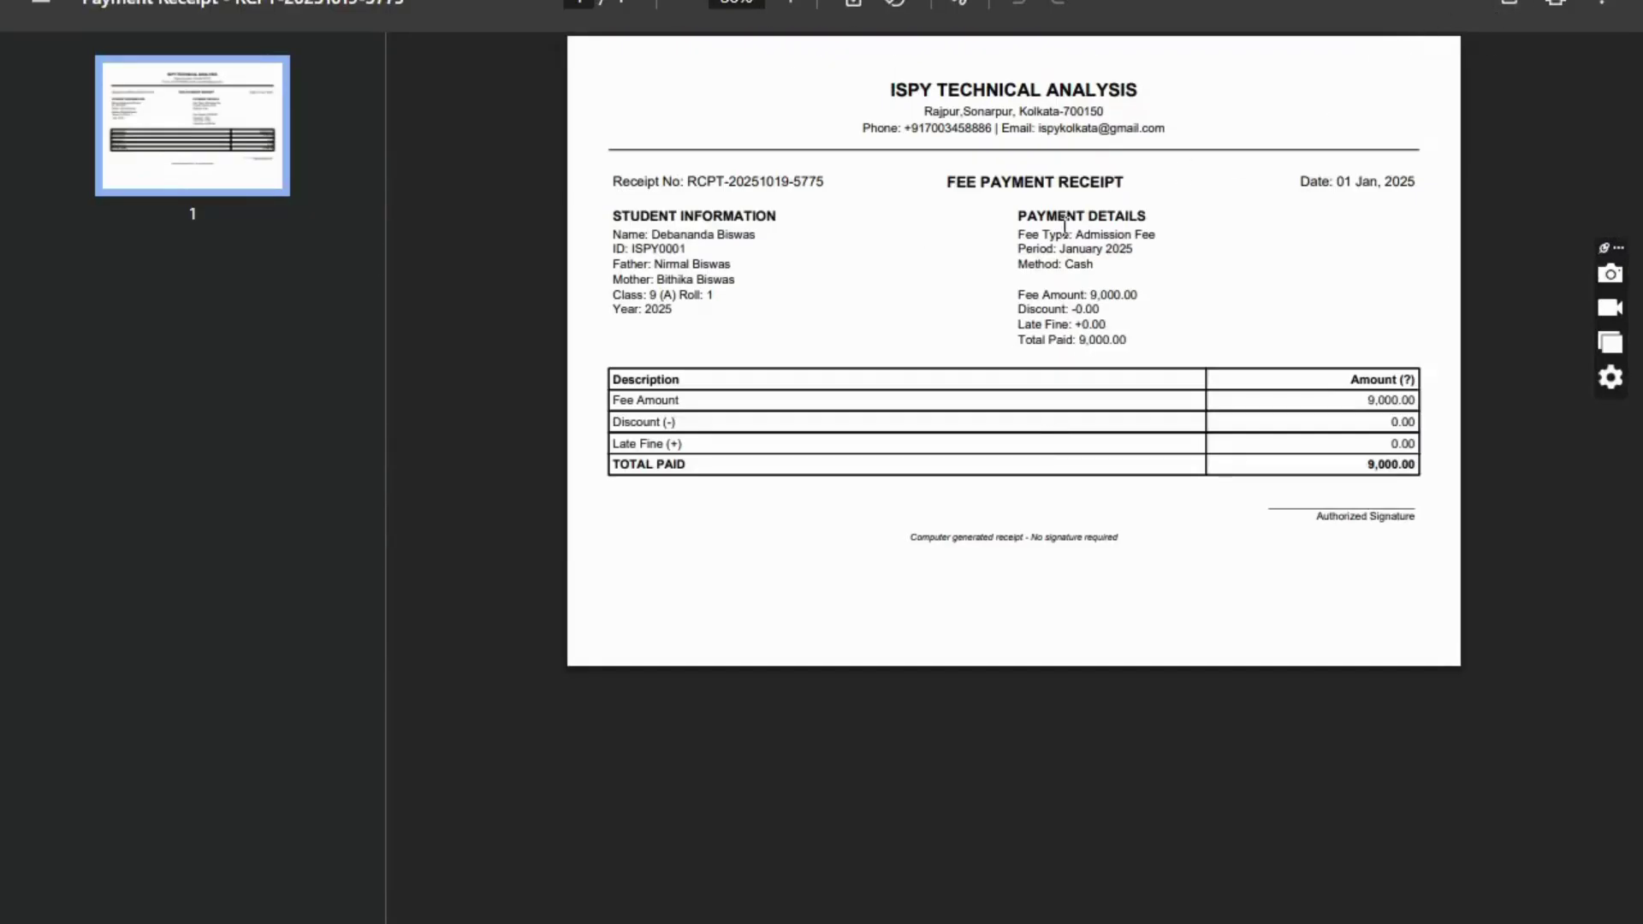
pyautogui.keyDown('ctrl'); pyautogui.scroll(2, 1060, 225); pyautogui.keyUp('ctrl')
pyautogui.keyDown('ctrl'); pyautogui.scroll(2, 1059, 225); pyautogui.keyUp('ctrl')
pyautogui.moveTo(914, 381); pyautogui.dragTo(1195, 395)
pyautogui.keyDown('ctrl'); pyautogui.scroll(-2, 663, 380); pyautogui.keyUp('ctrl')
pyautogui.keyDown('ctrl'); pyautogui.scroll(-2, 1152, 411); pyautogui.keyUp('ctrl')
pyautogui.keyDown('ctrl'); pyautogui.scroll(2, 1291, 334); pyautogui.keyUp('ctrl')
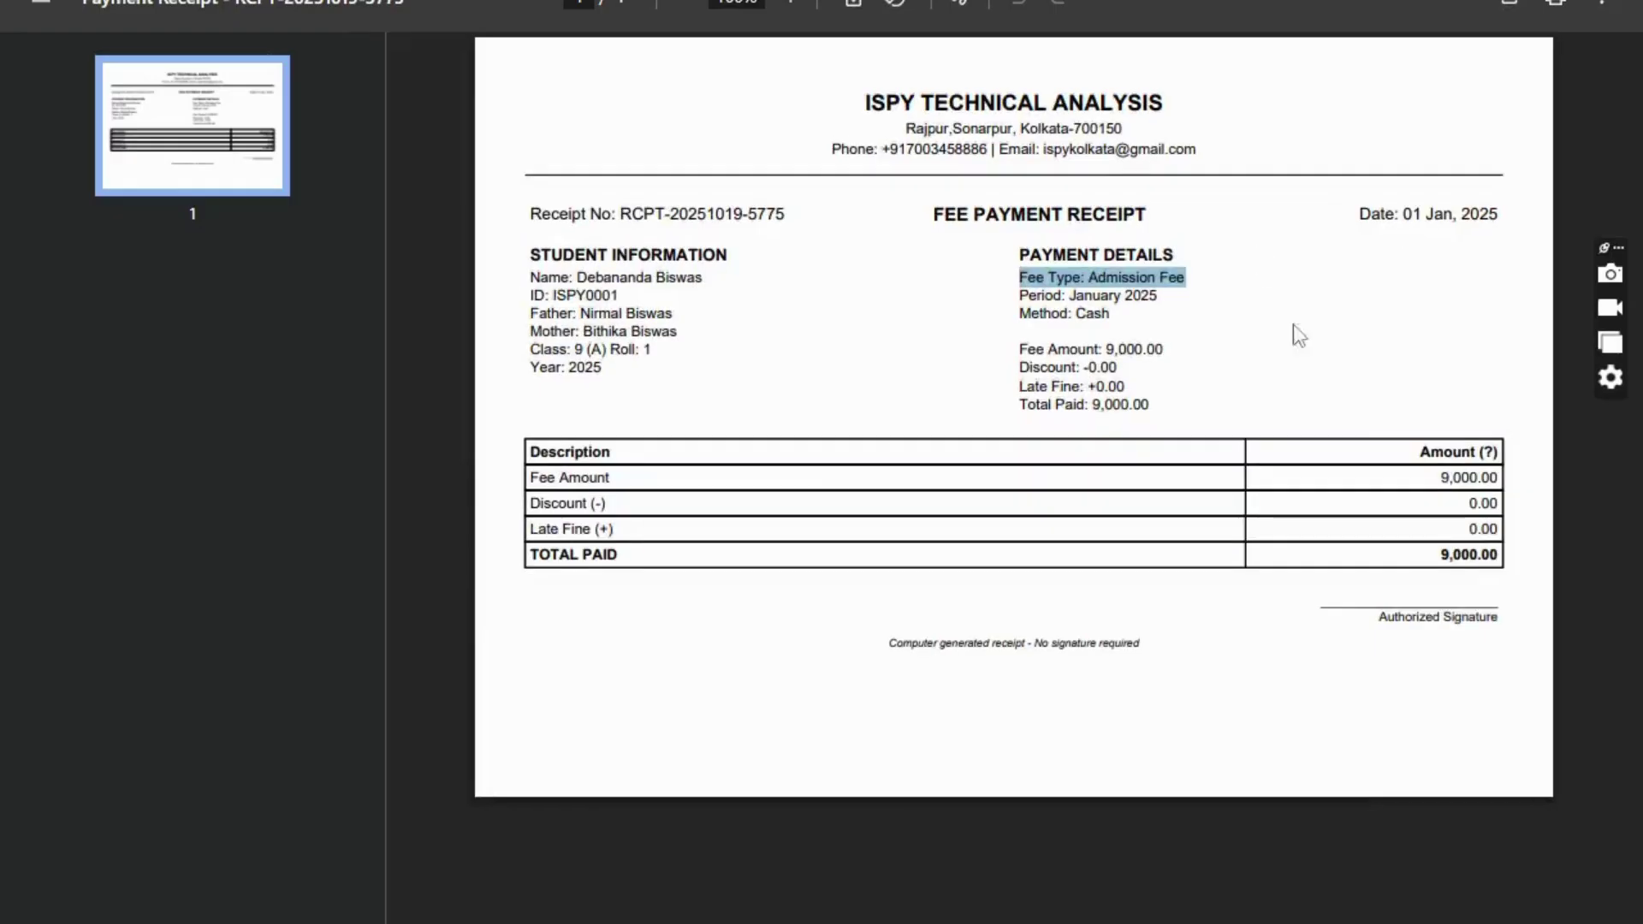
pyautogui.keyDown('ctrl'); pyautogui.scroll(2, 1479, 452); pyautogui.keyUp('ctrl')
pyautogui.moveTo(1411, 493); pyautogui.dragTo(1555, 536)
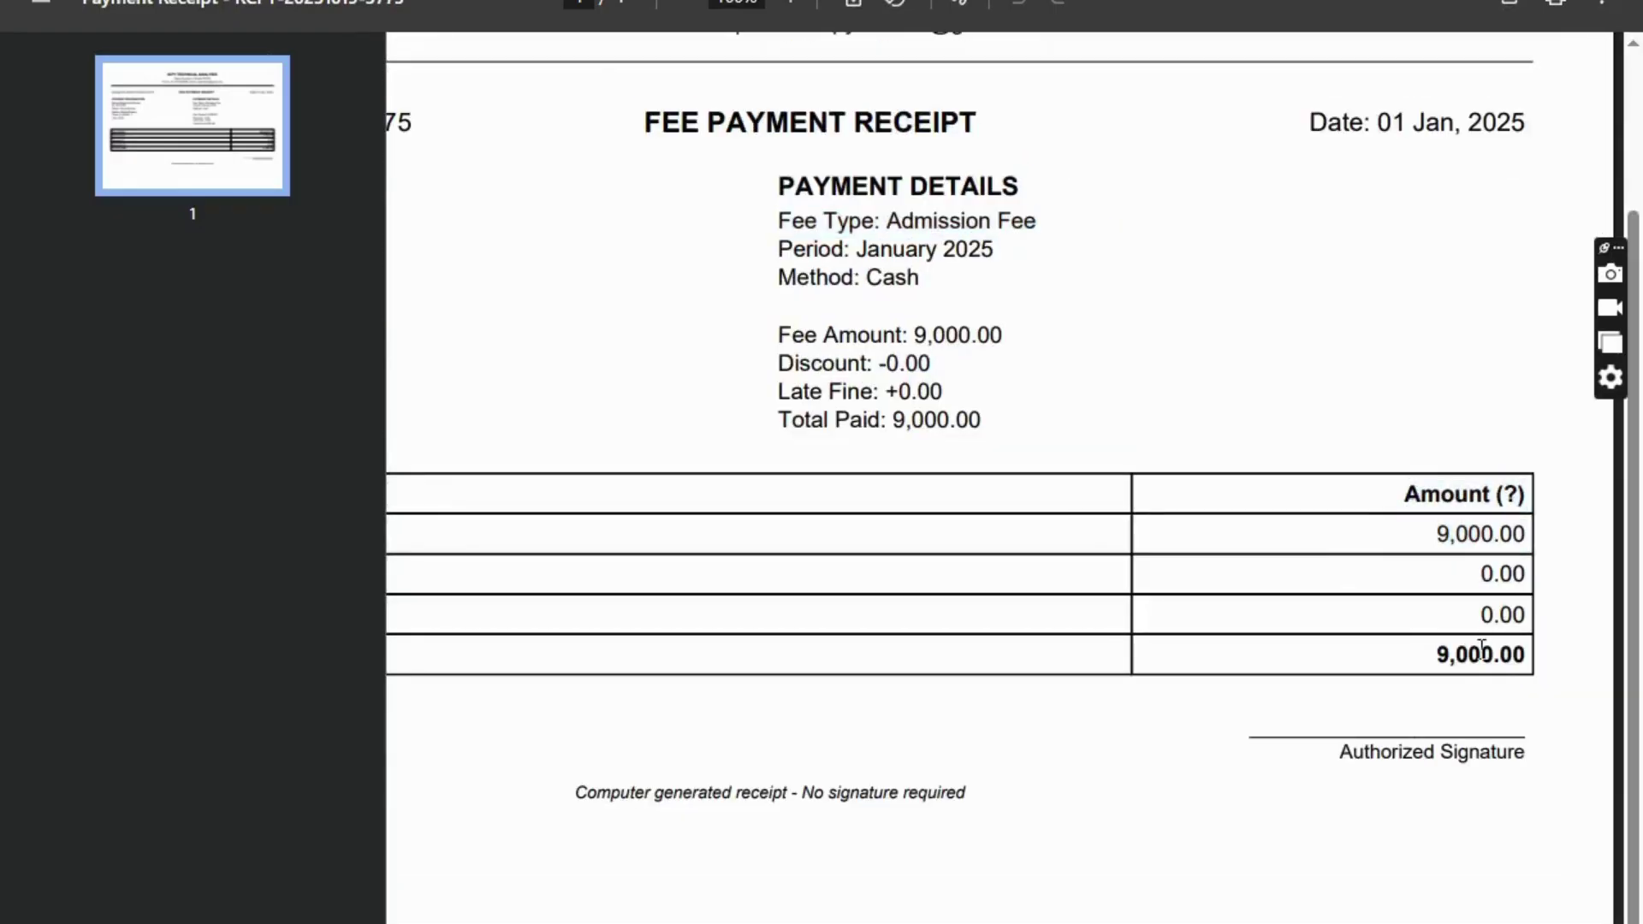
pyautogui.moveTo(1420, 659); pyautogui.dragTo(1569, 664)
# - Check the receipt number and 01 Jan, 2025 date, then close the receipt
pyautogui.keyDown('ctrl'); pyautogui.scroll(-2, 796, 568); pyautogui.keyUp('ctrl')
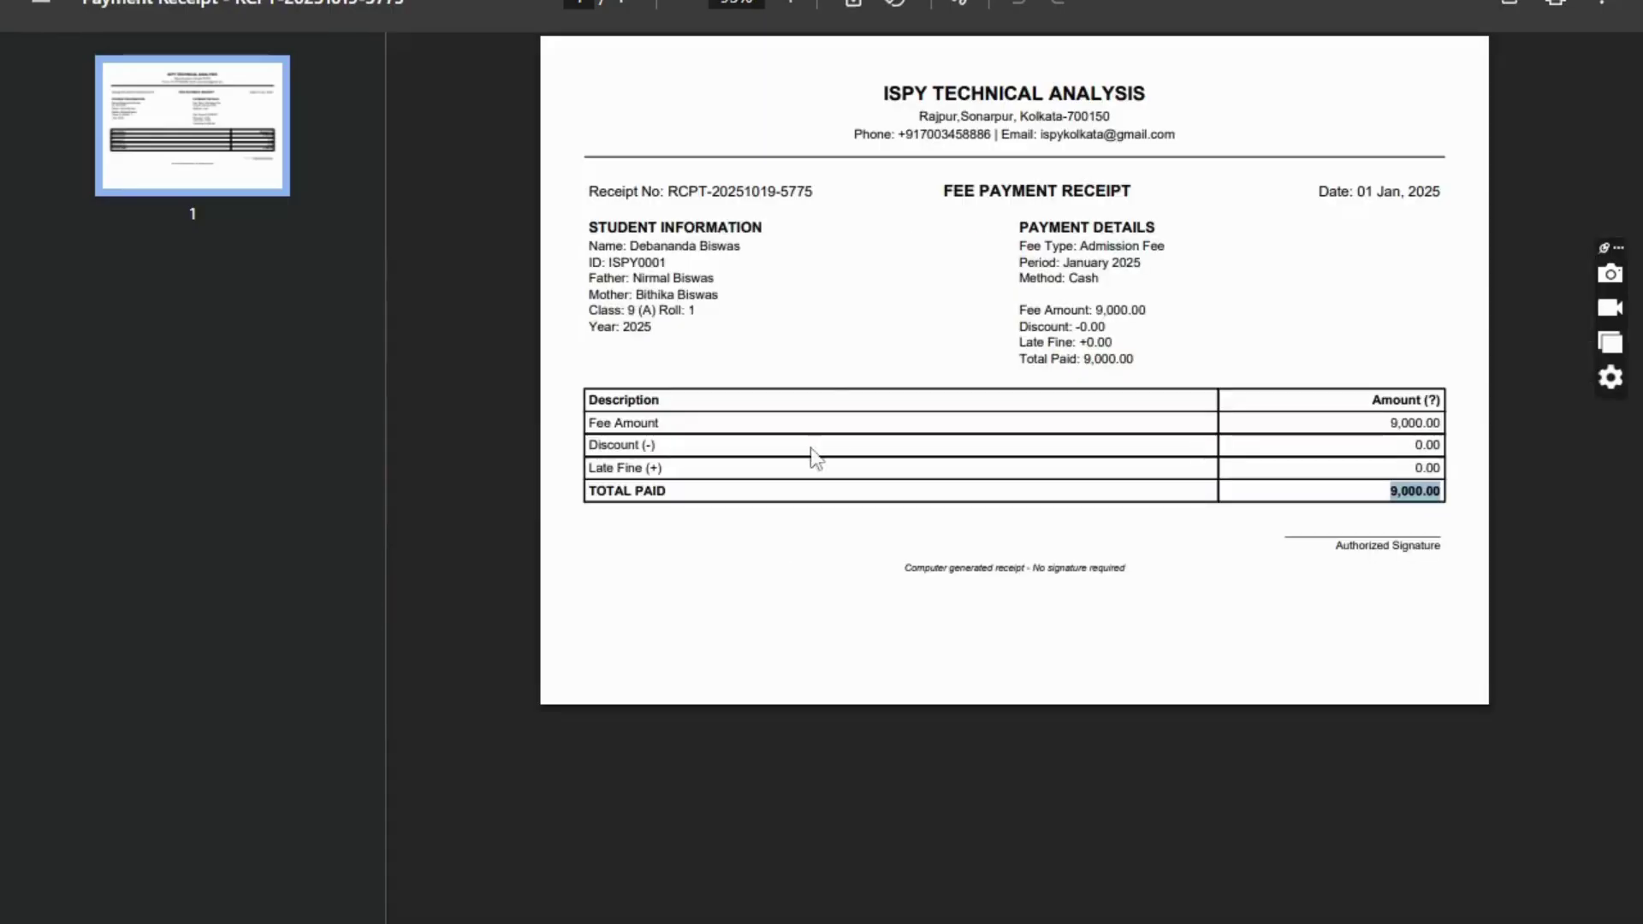
pyautogui.moveTo(662, 191); pyautogui.dragTo(832, 209)
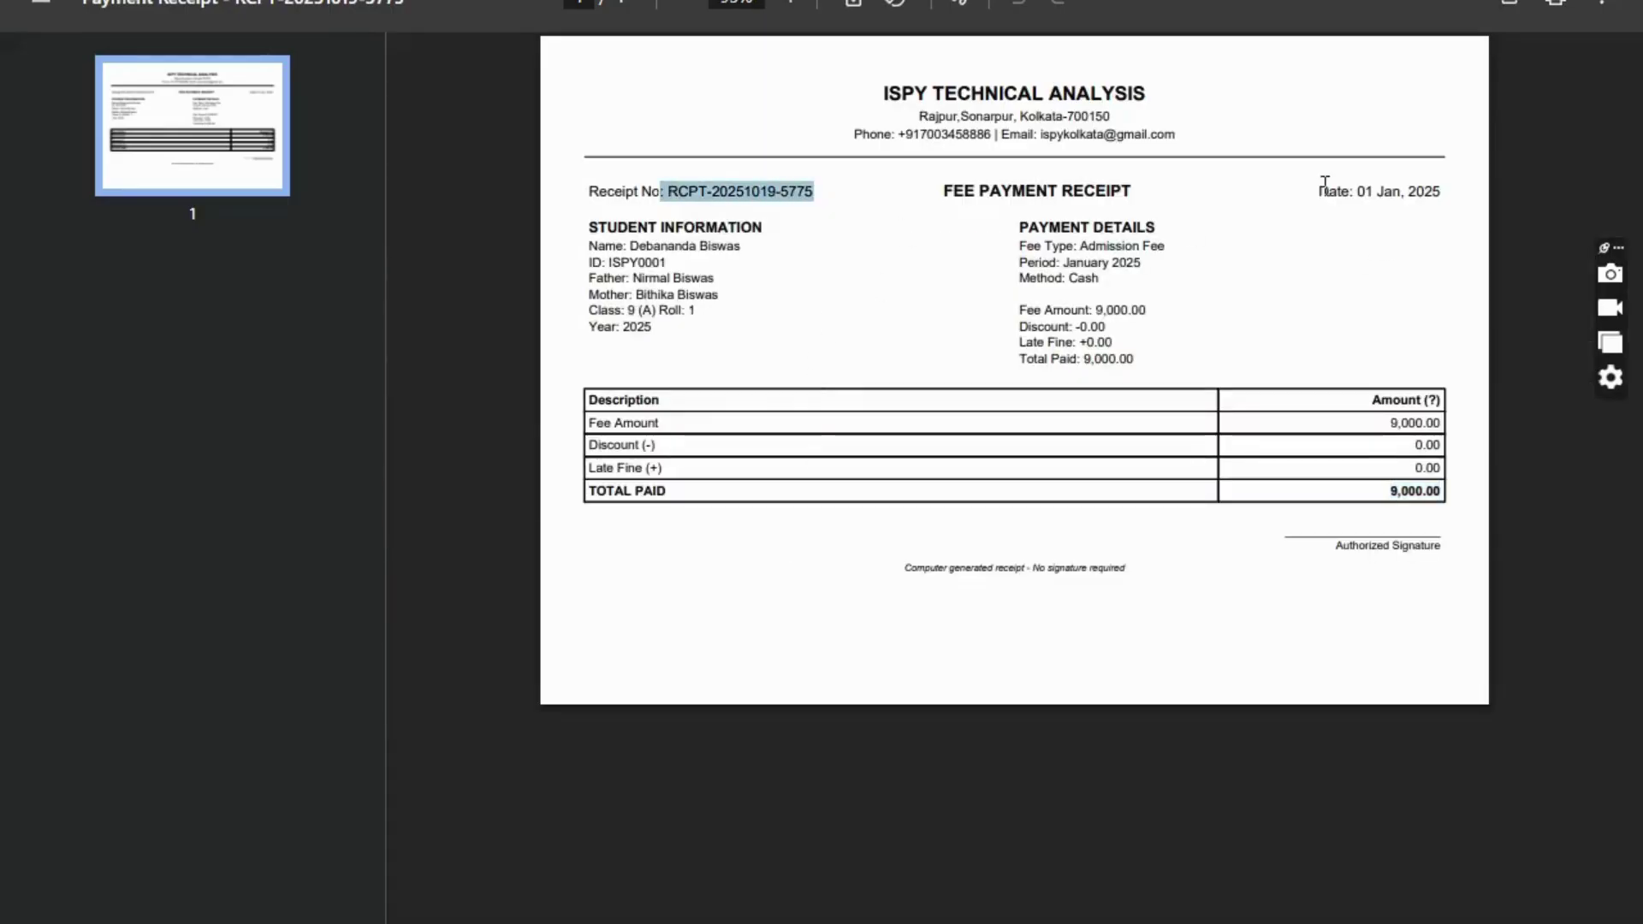
pyautogui.moveTo(1320, 190); pyautogui.dragTo(1464, 195)
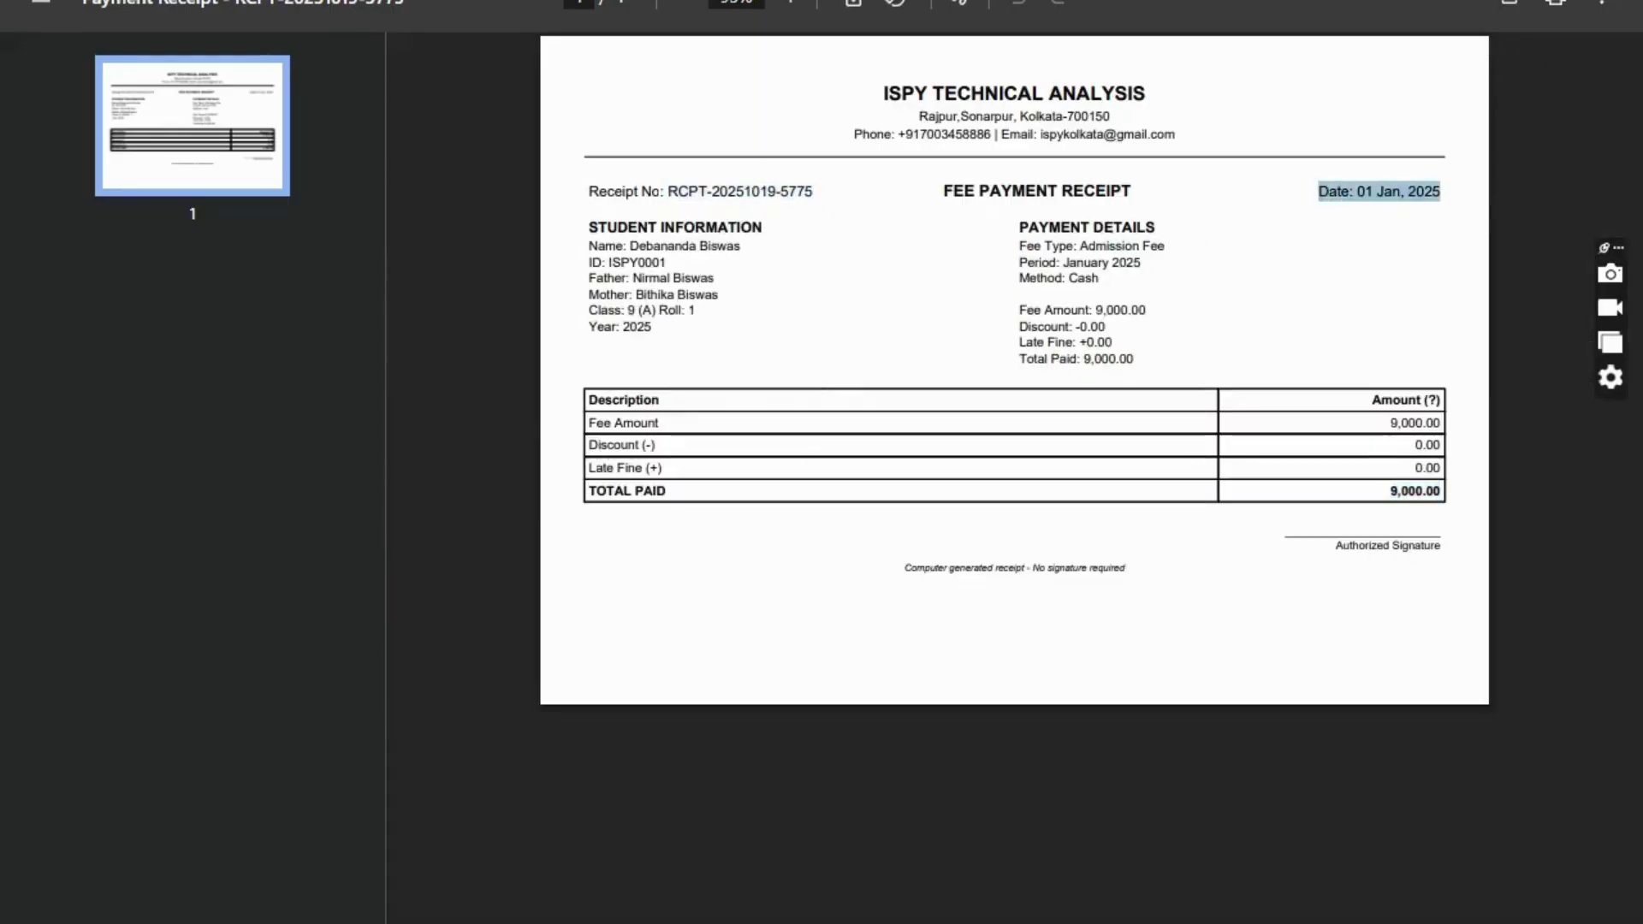
pyautogui.hotkey('ctrl', 'w')
pyautogui.scroll(15, 949, 319)
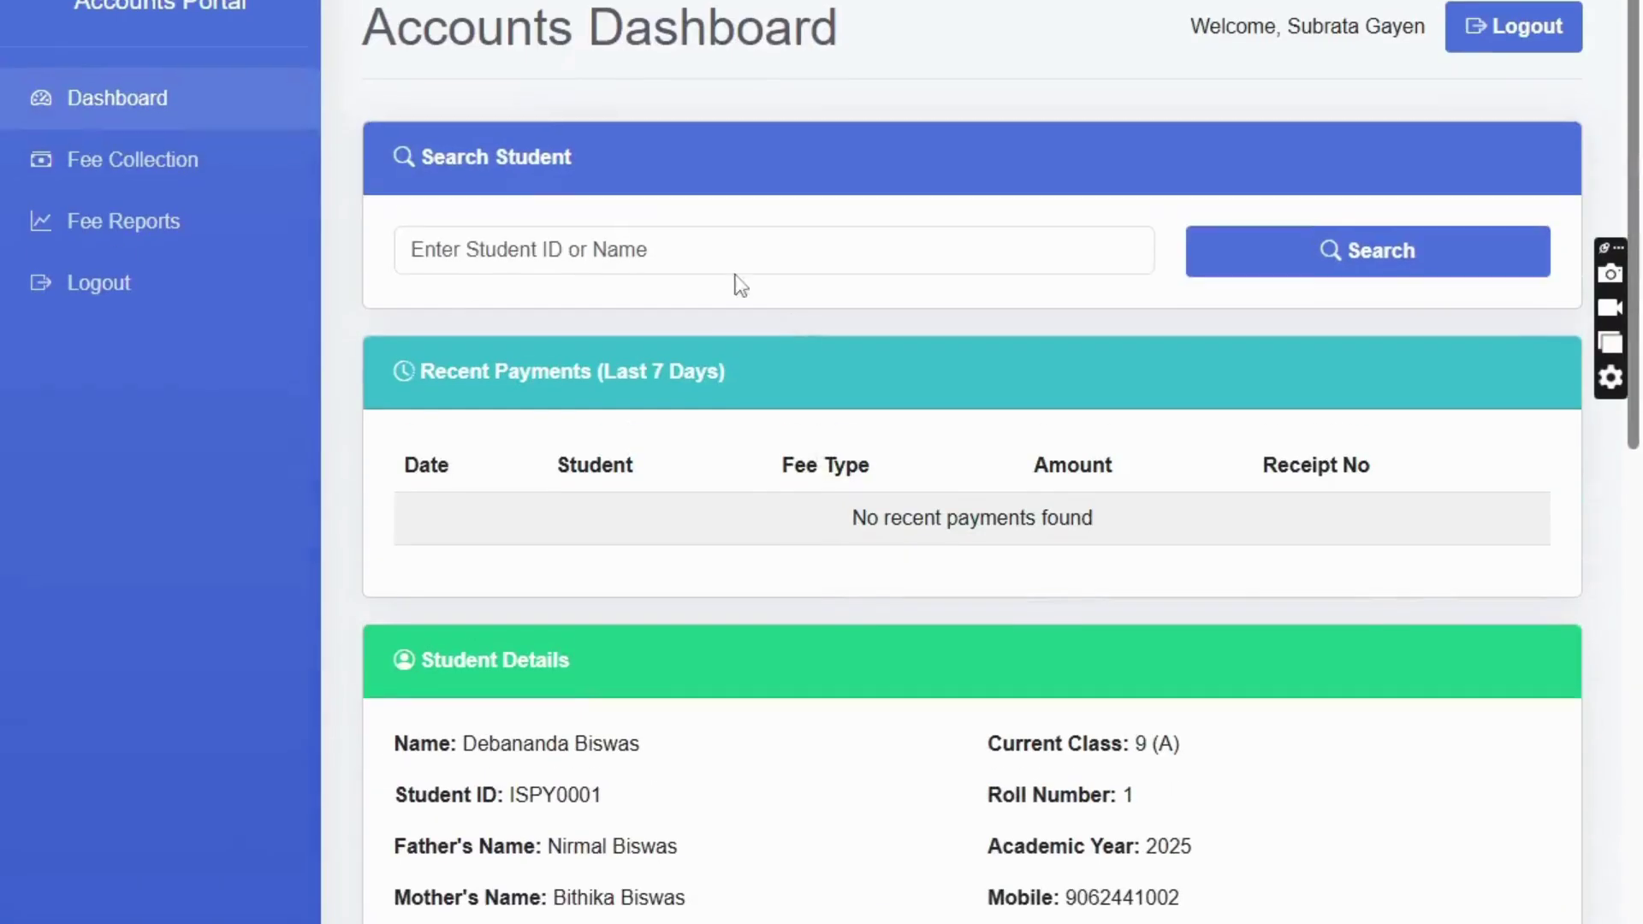
# - Search for the student again by name and scroll down to the Collect Fee form
pyautogui.click(579, 251)
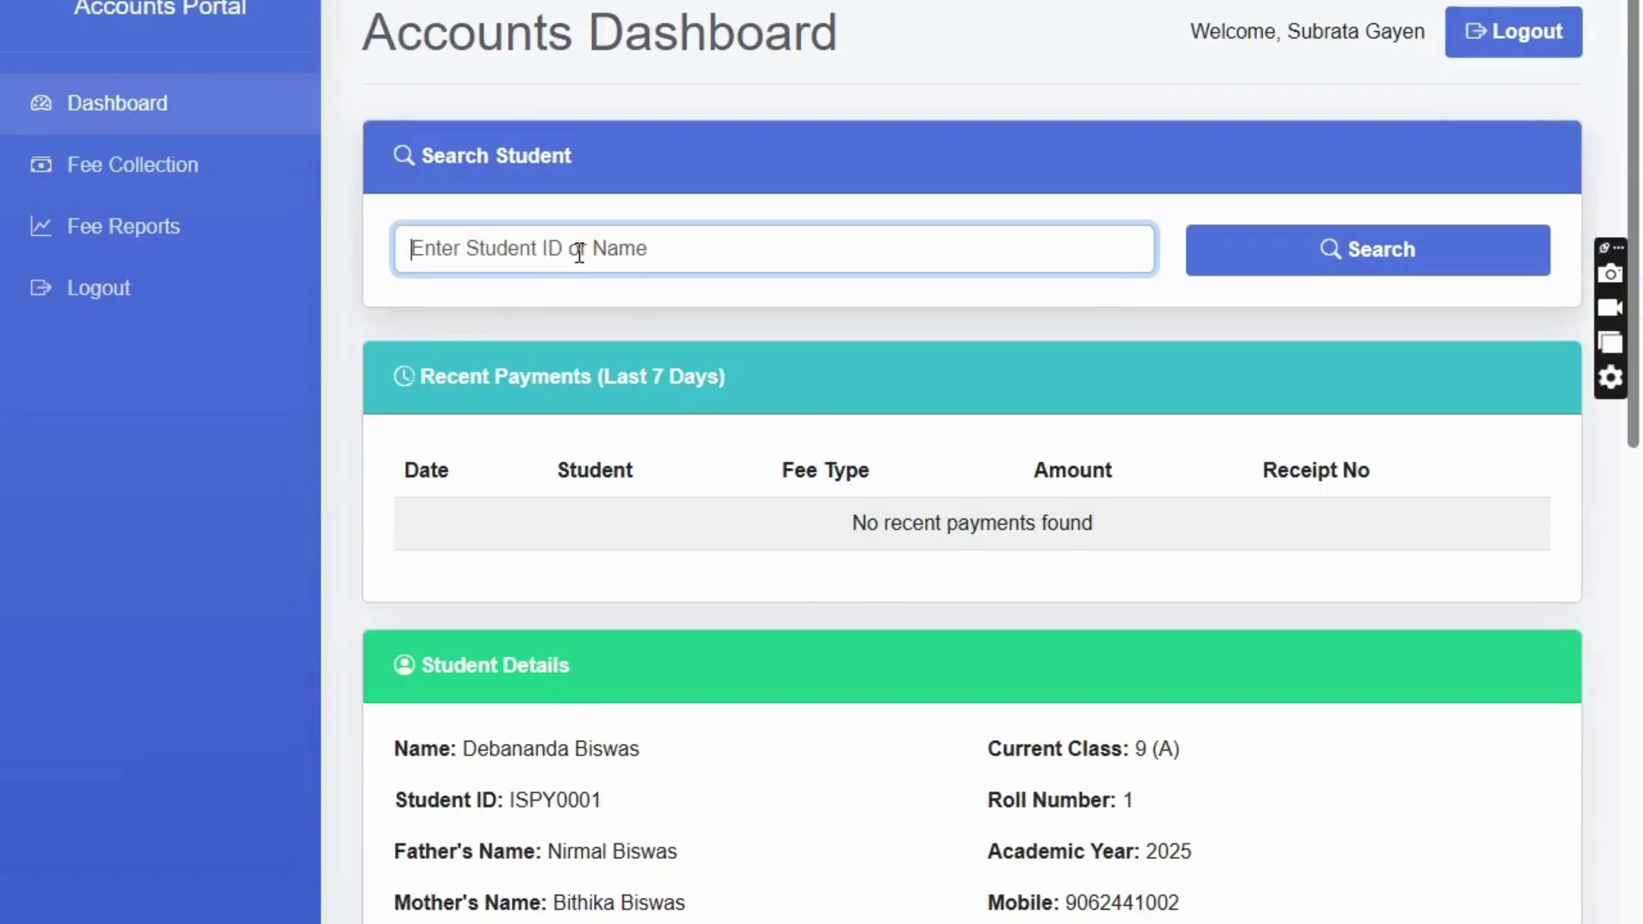
pyautogui.write('deba')
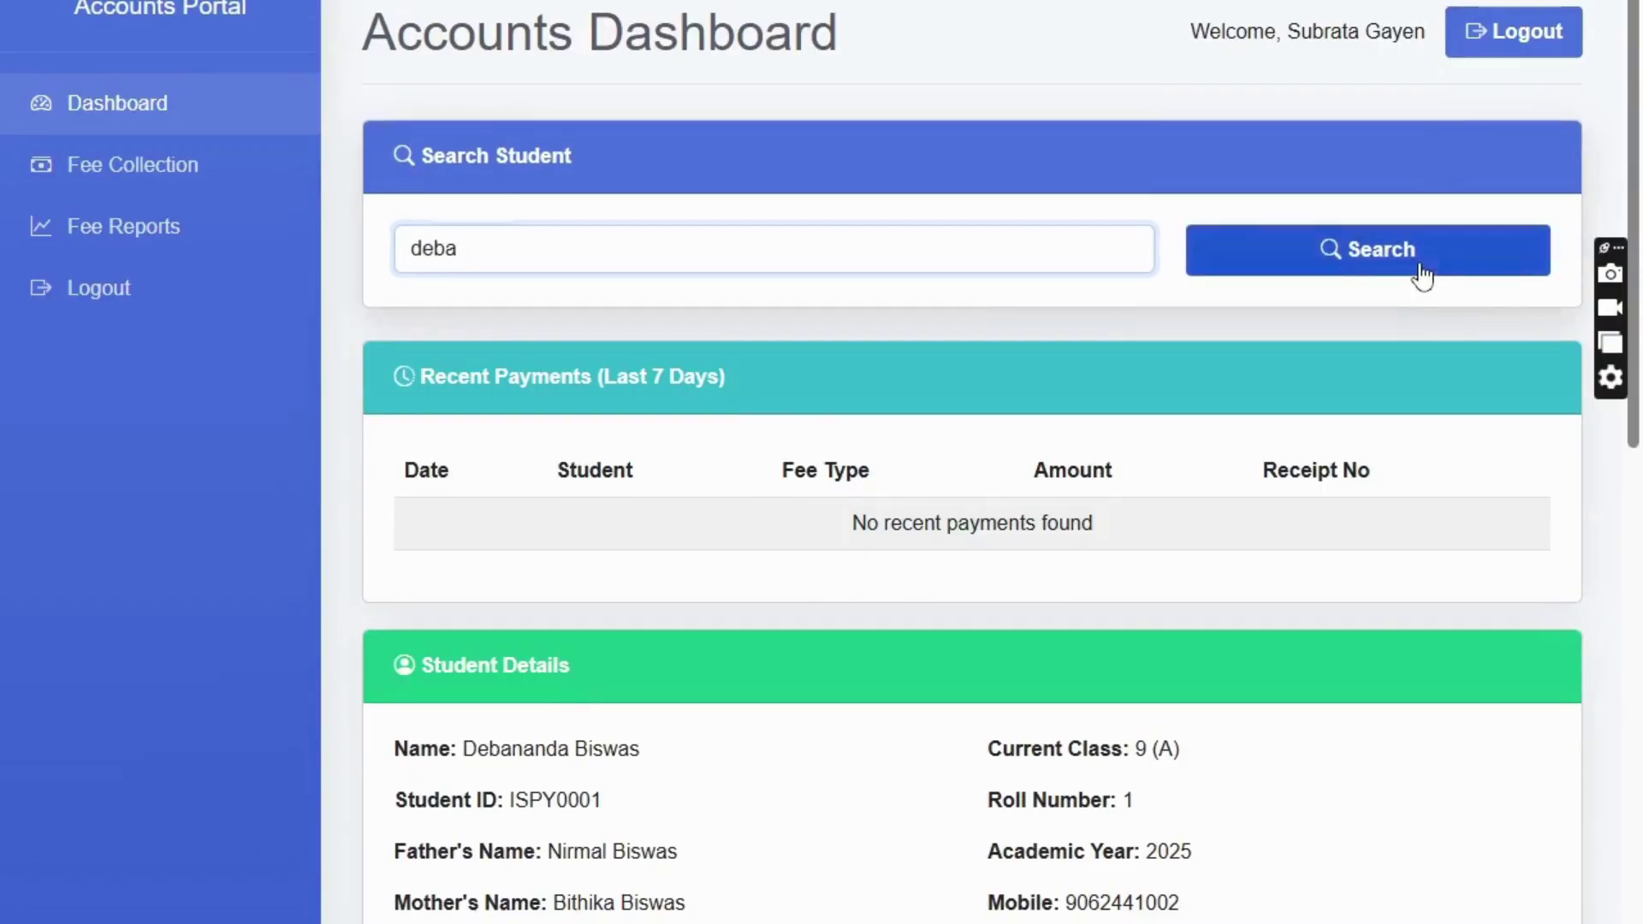
pyautogui.click(1419, 268)
pyautogui.scroll(-6, 851, 536)
pyautogui.scroll(6, 586, 484)
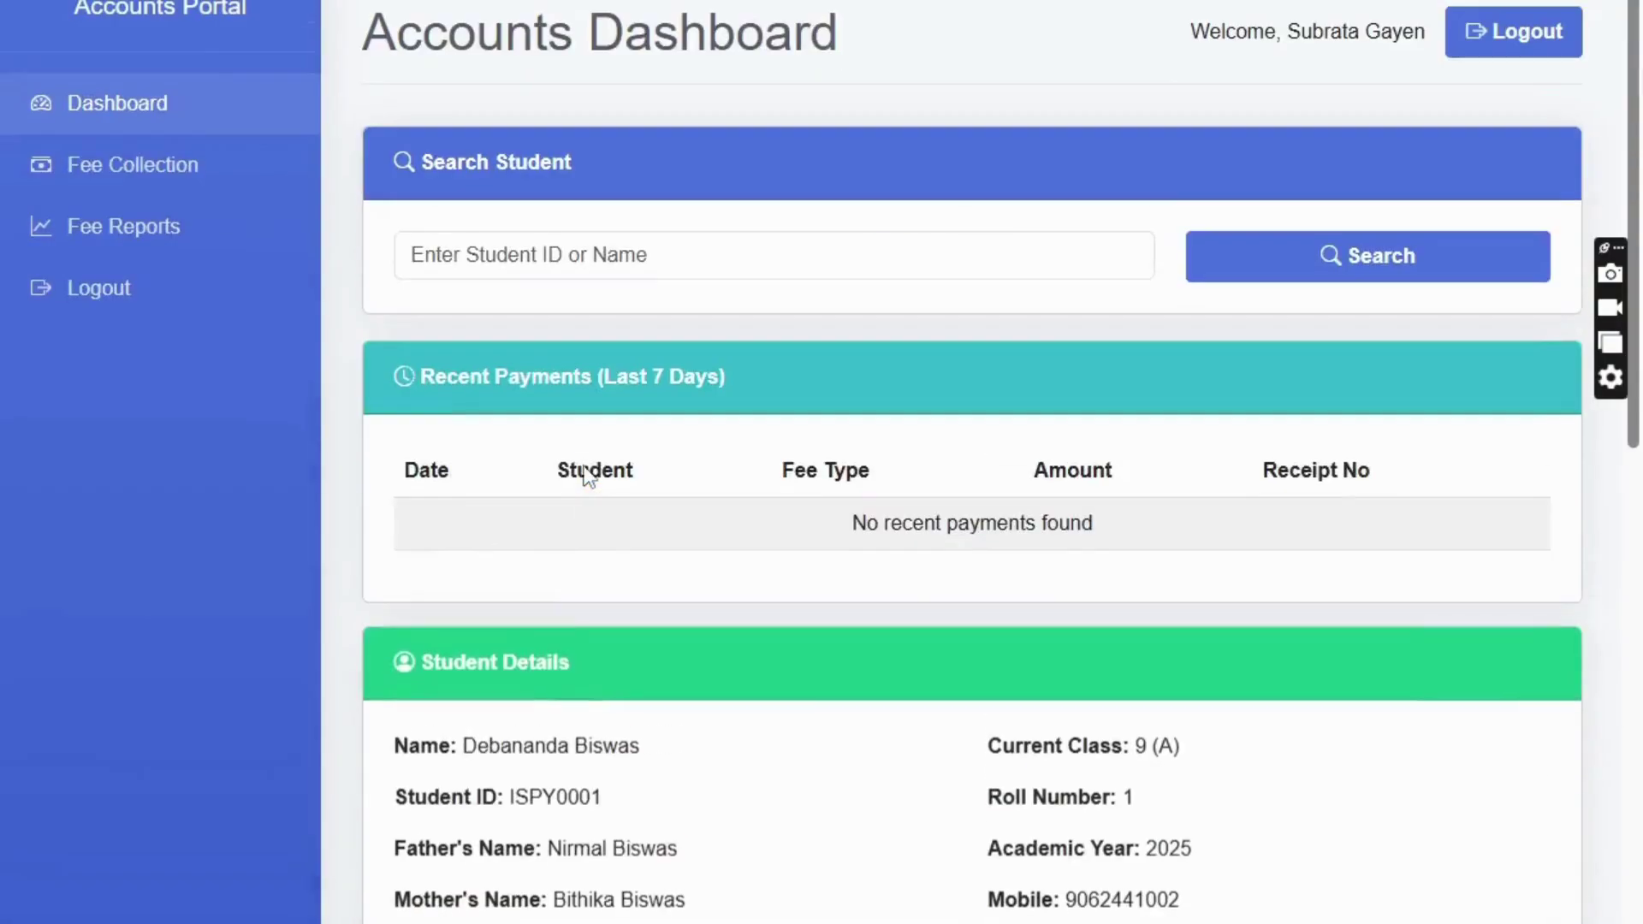
pyautogui.scroll(-6, 562, 679)
pyautogui.scroll(-1, 562, 679)
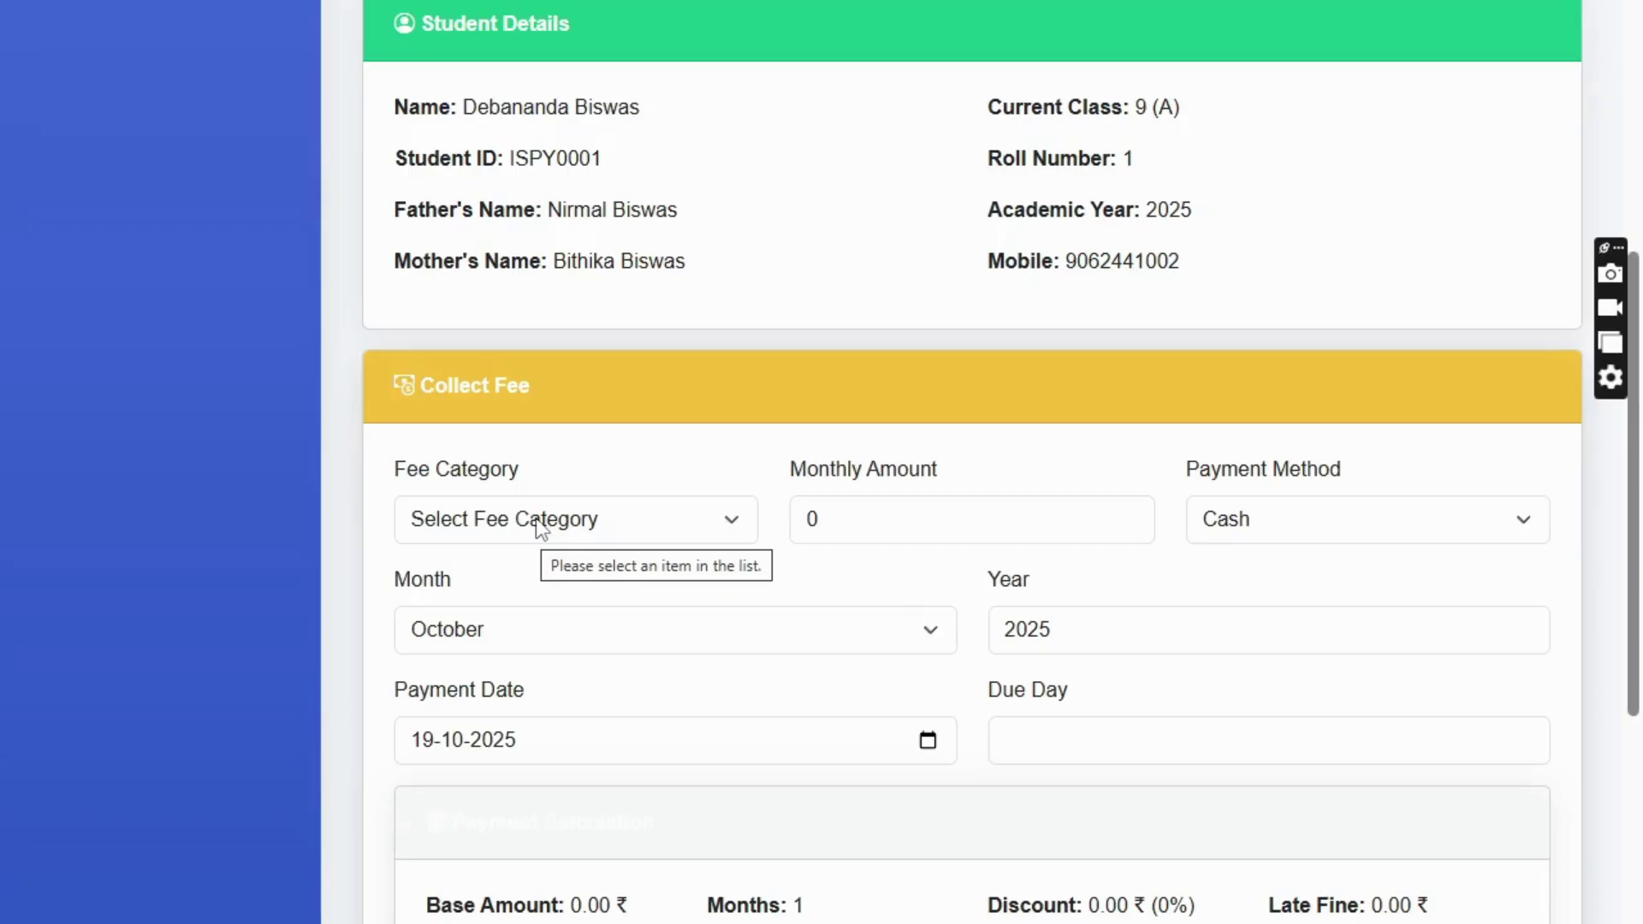
# - Choose Monthly Fee for 6 Months starting from January
pyautogui.click(554, 529)
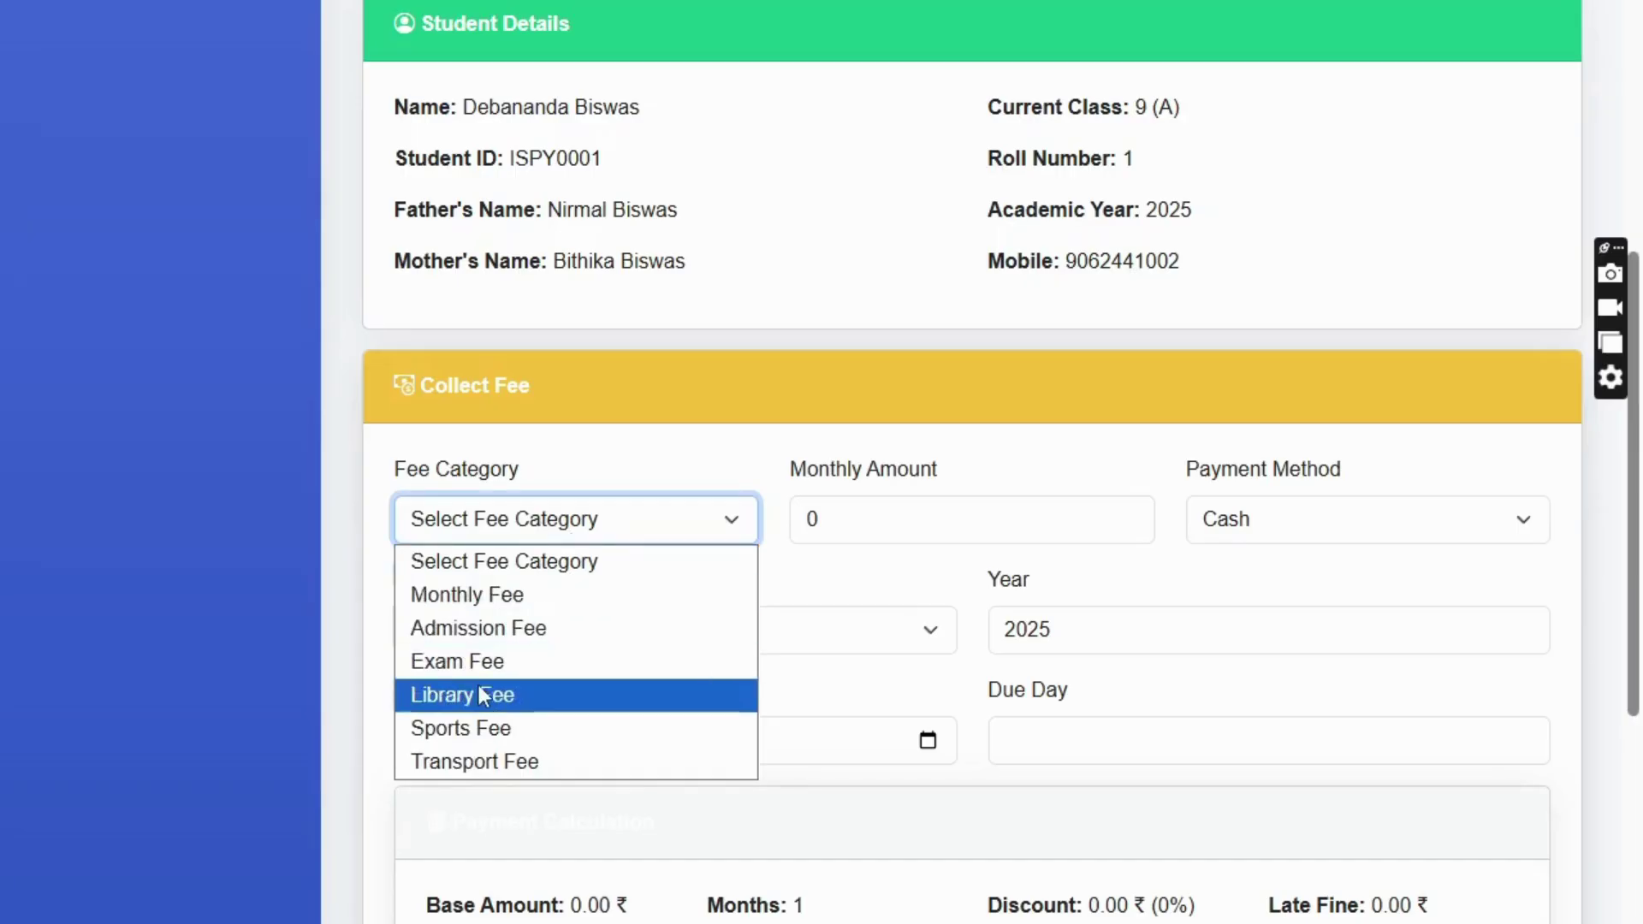
pyautogui.click(495, 596)
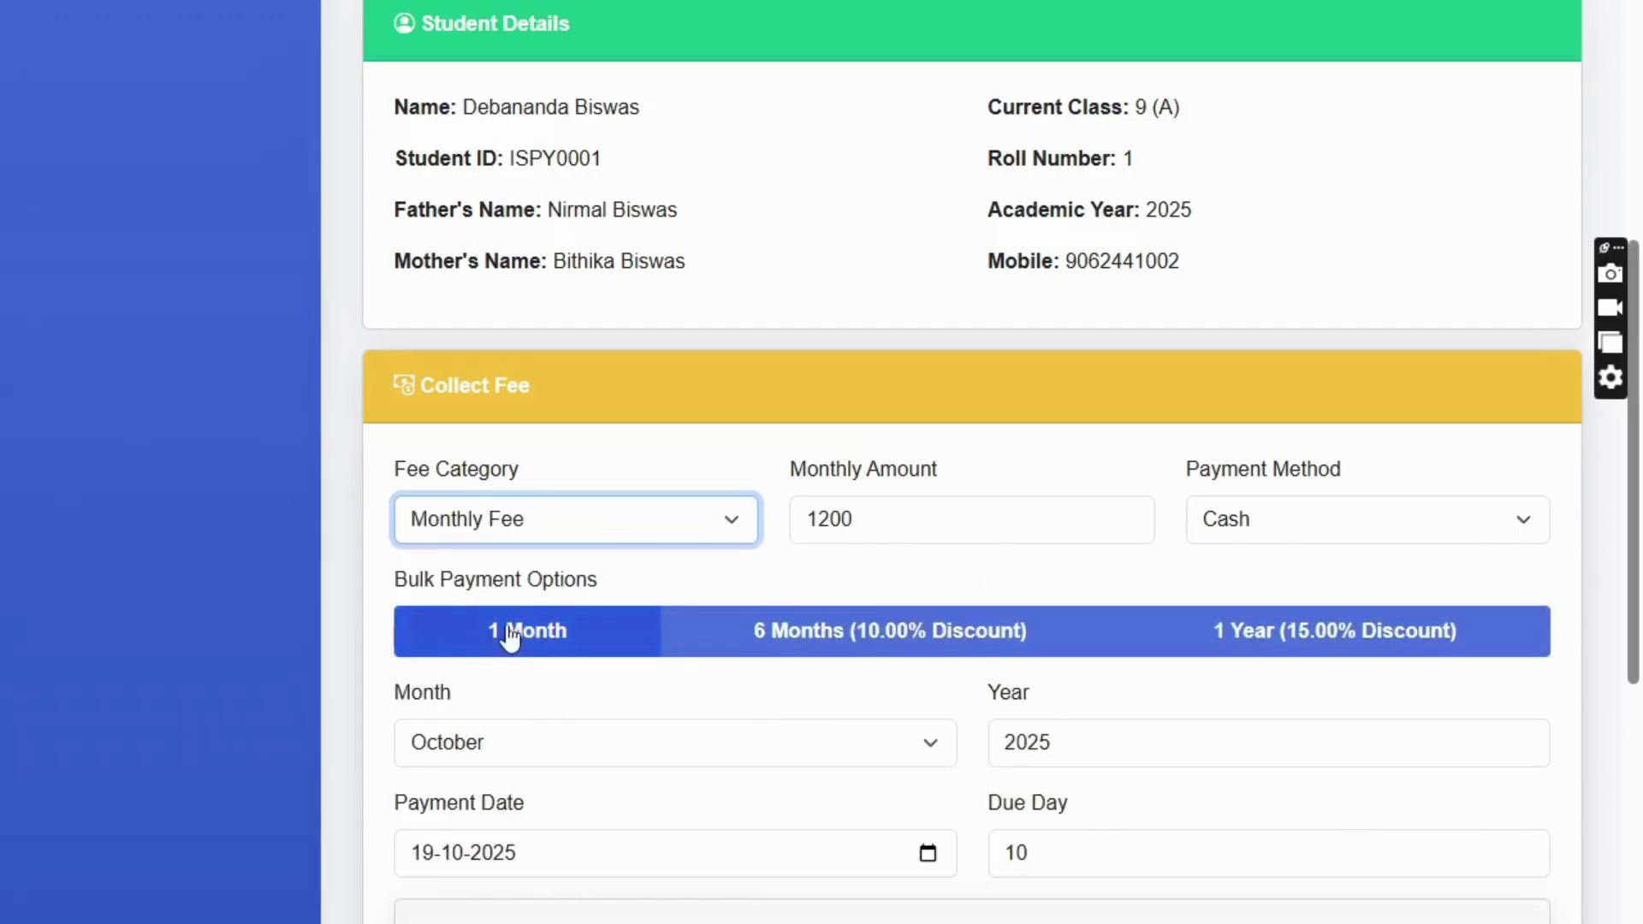
pyautogui.click(850, 653)
pyautogui.scroll(-3, 904, 425)
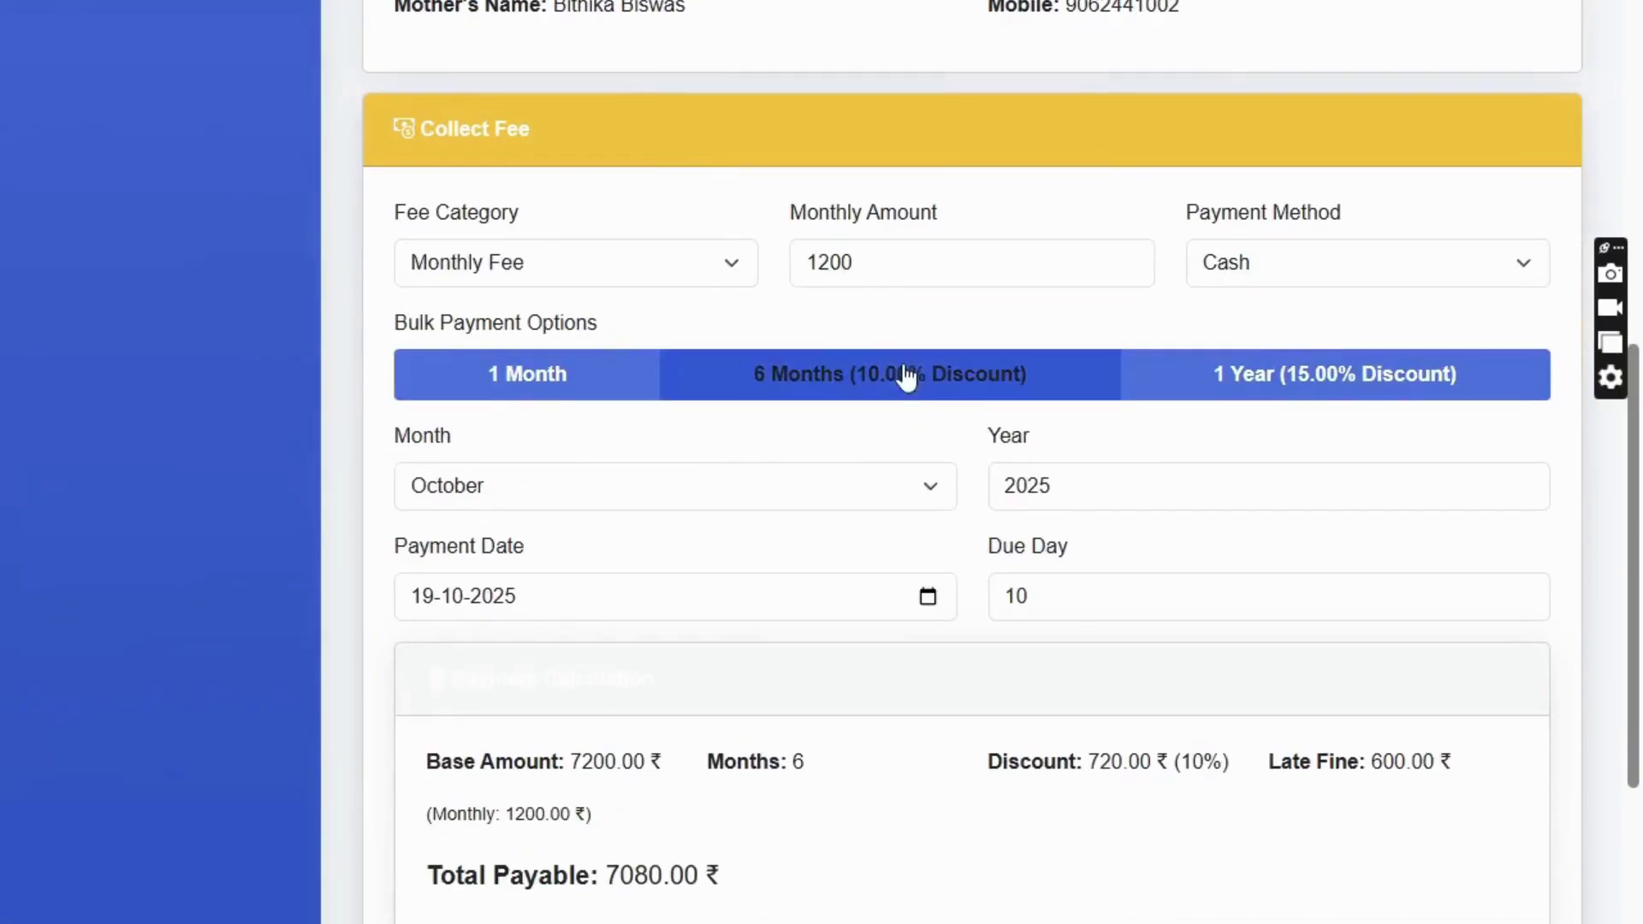
pyautogui.click(502, 486)
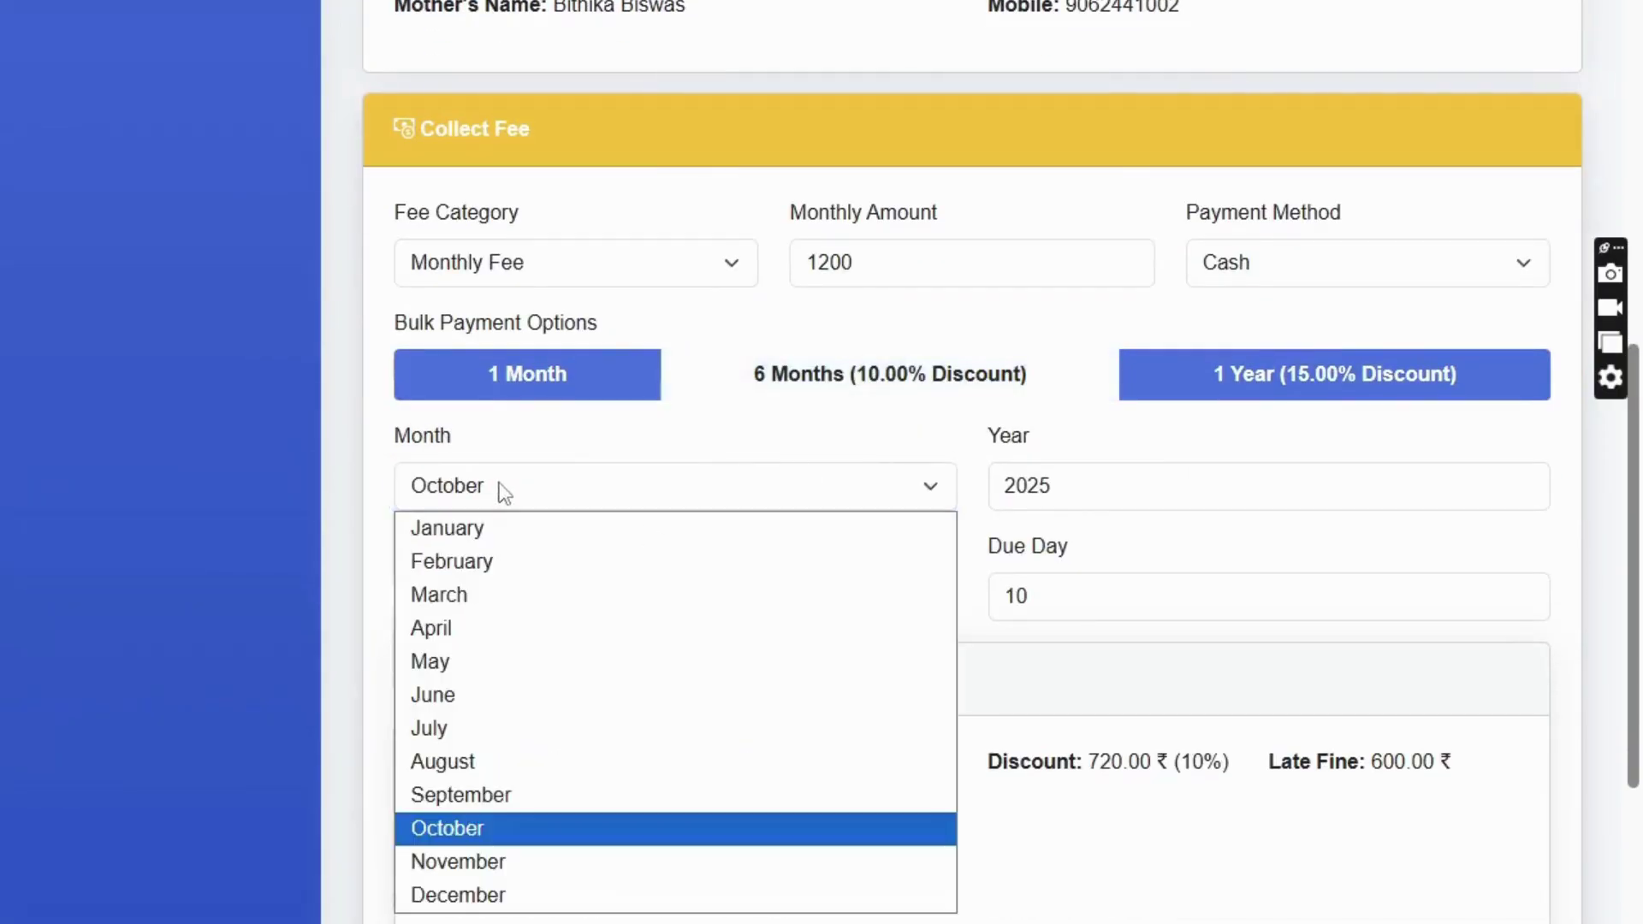
pyautogui.click(466, 527)
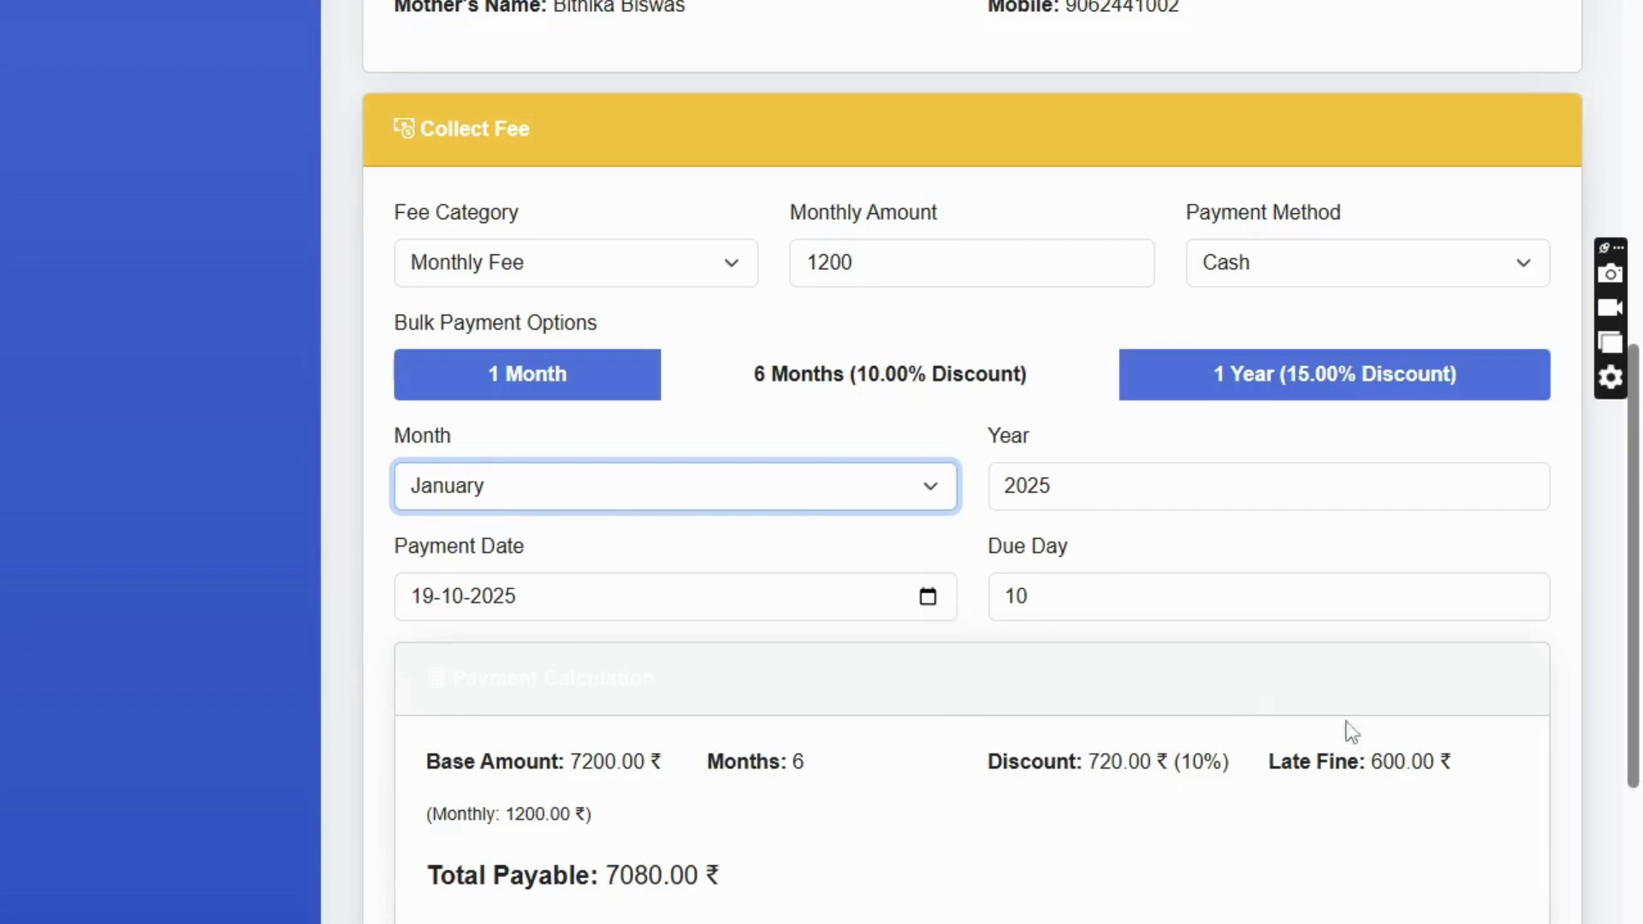
# - Set payment date 01-01-2025, dropping the 600.00 late fine, and submit 7200.00 less 720.00 discount
pyautogui.moveTo(1367, 758); pyautogui.dragTo(1460, 758)
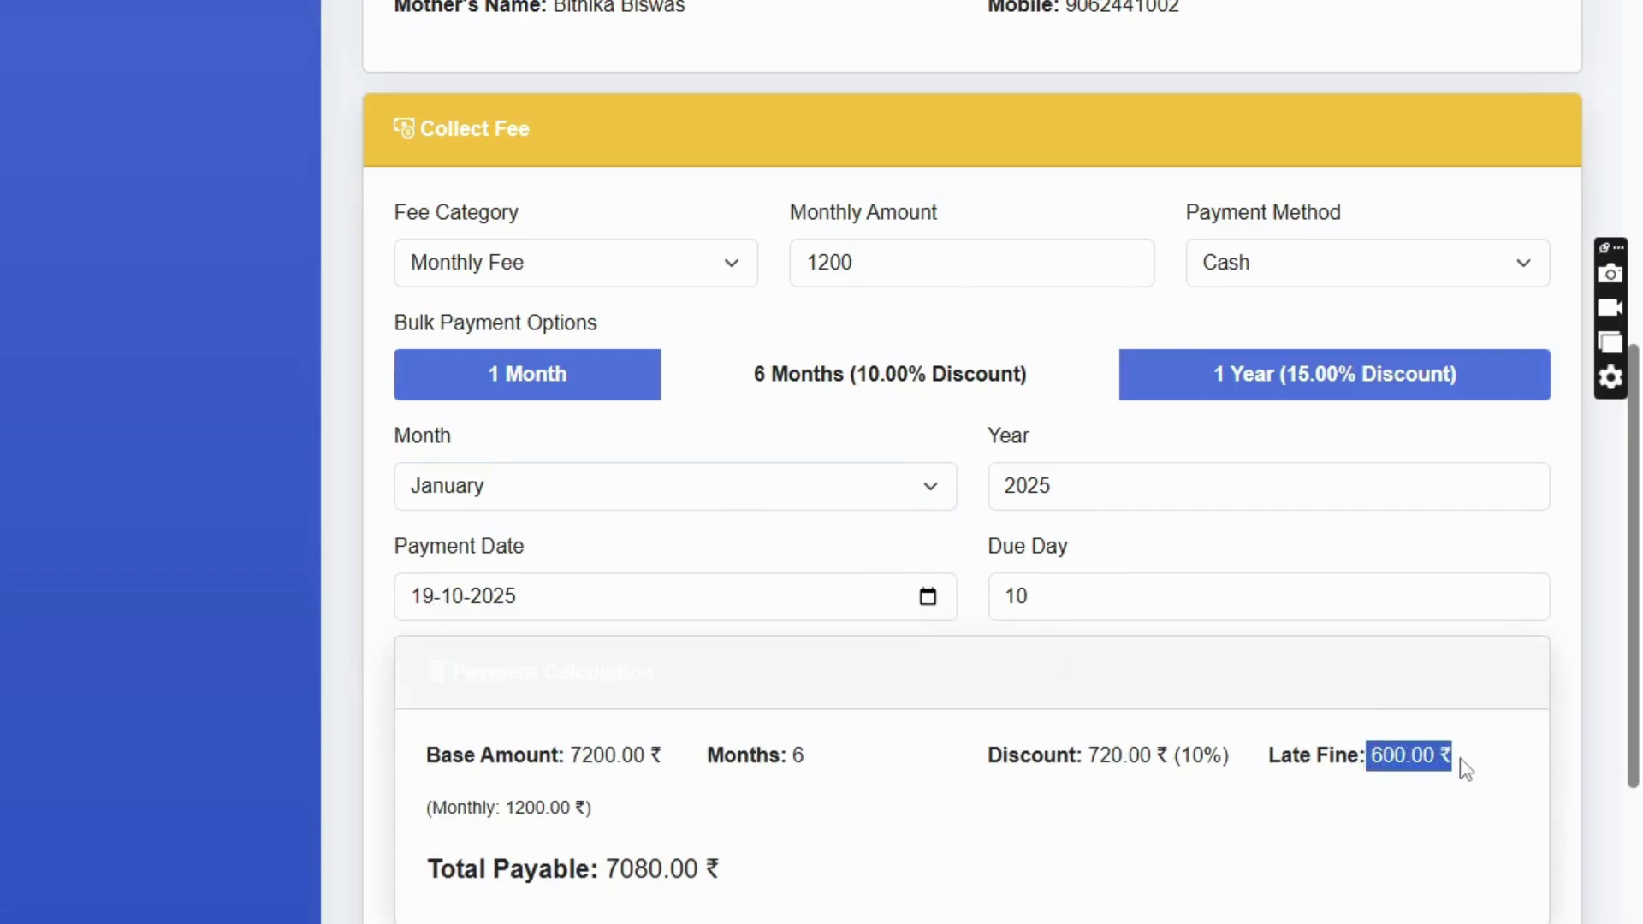
pyautogui.click(927, 597)
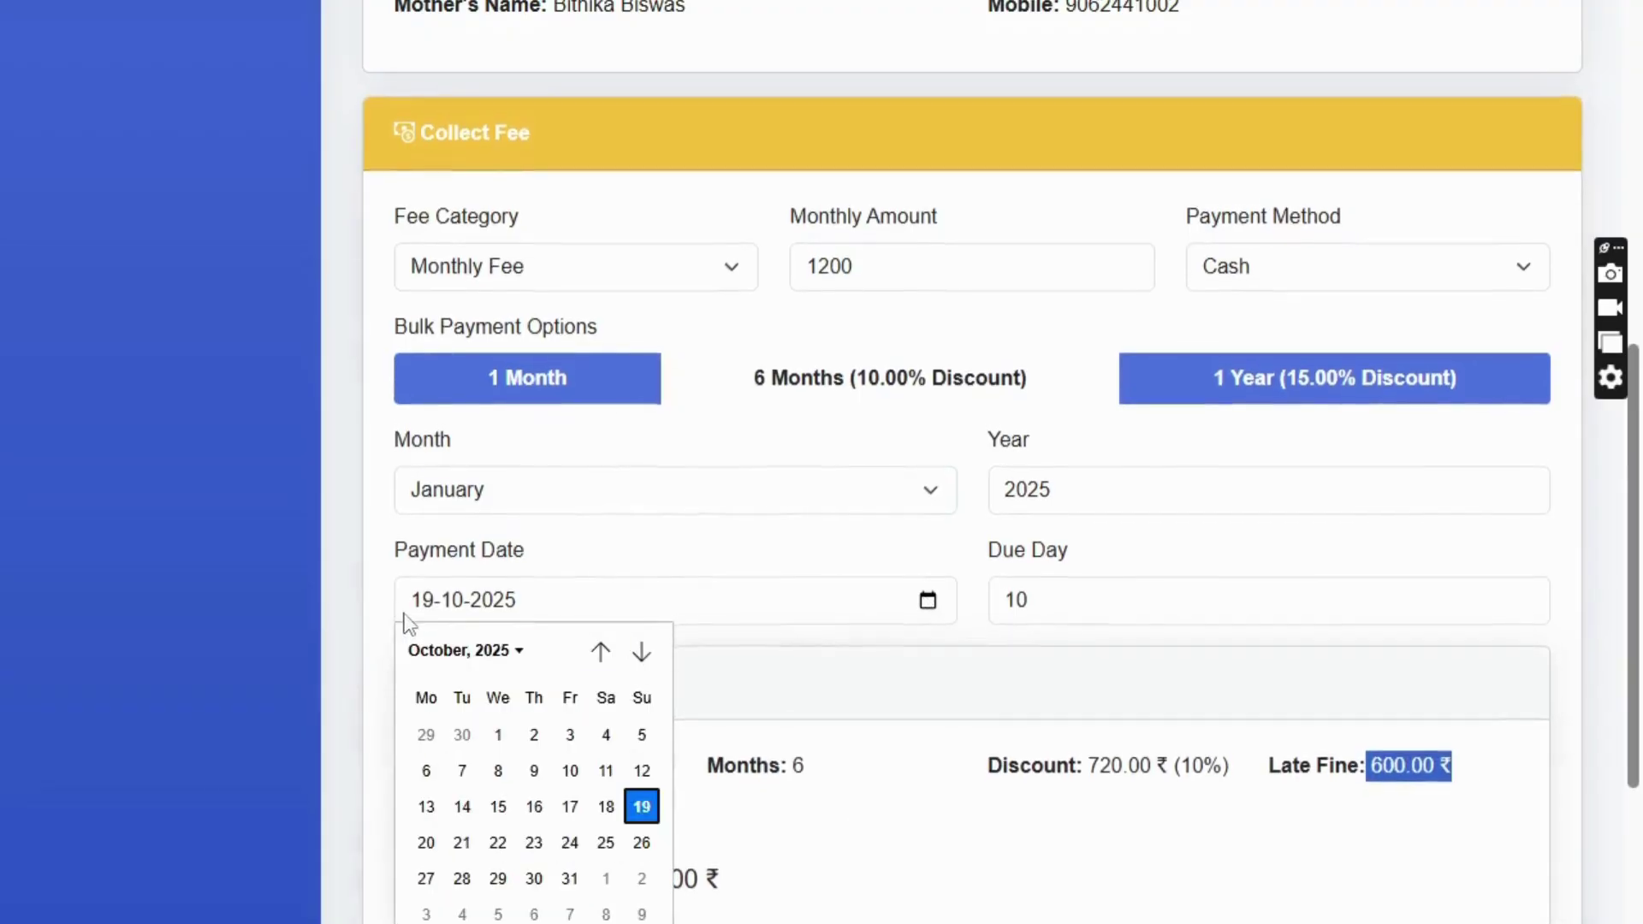
pyautogui.click(422, 596)
pyautogui.write('0101')
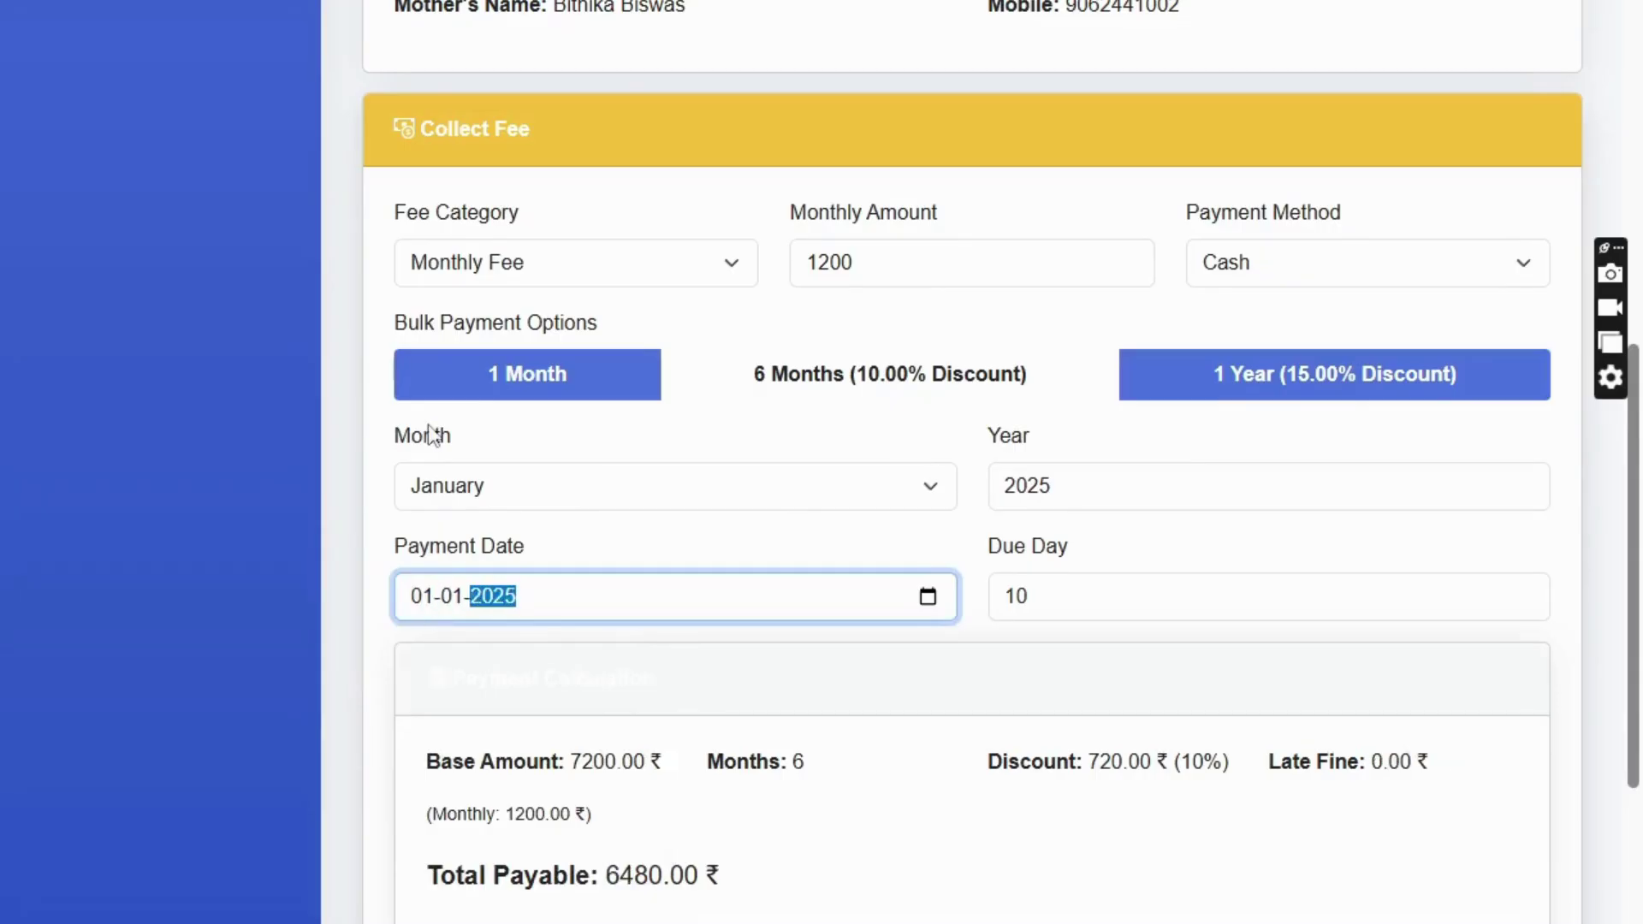
pyautogui.click(281, 626)
pyautogui.moveTo(1347, 758); pyautogui.dragTo(1430, 770)
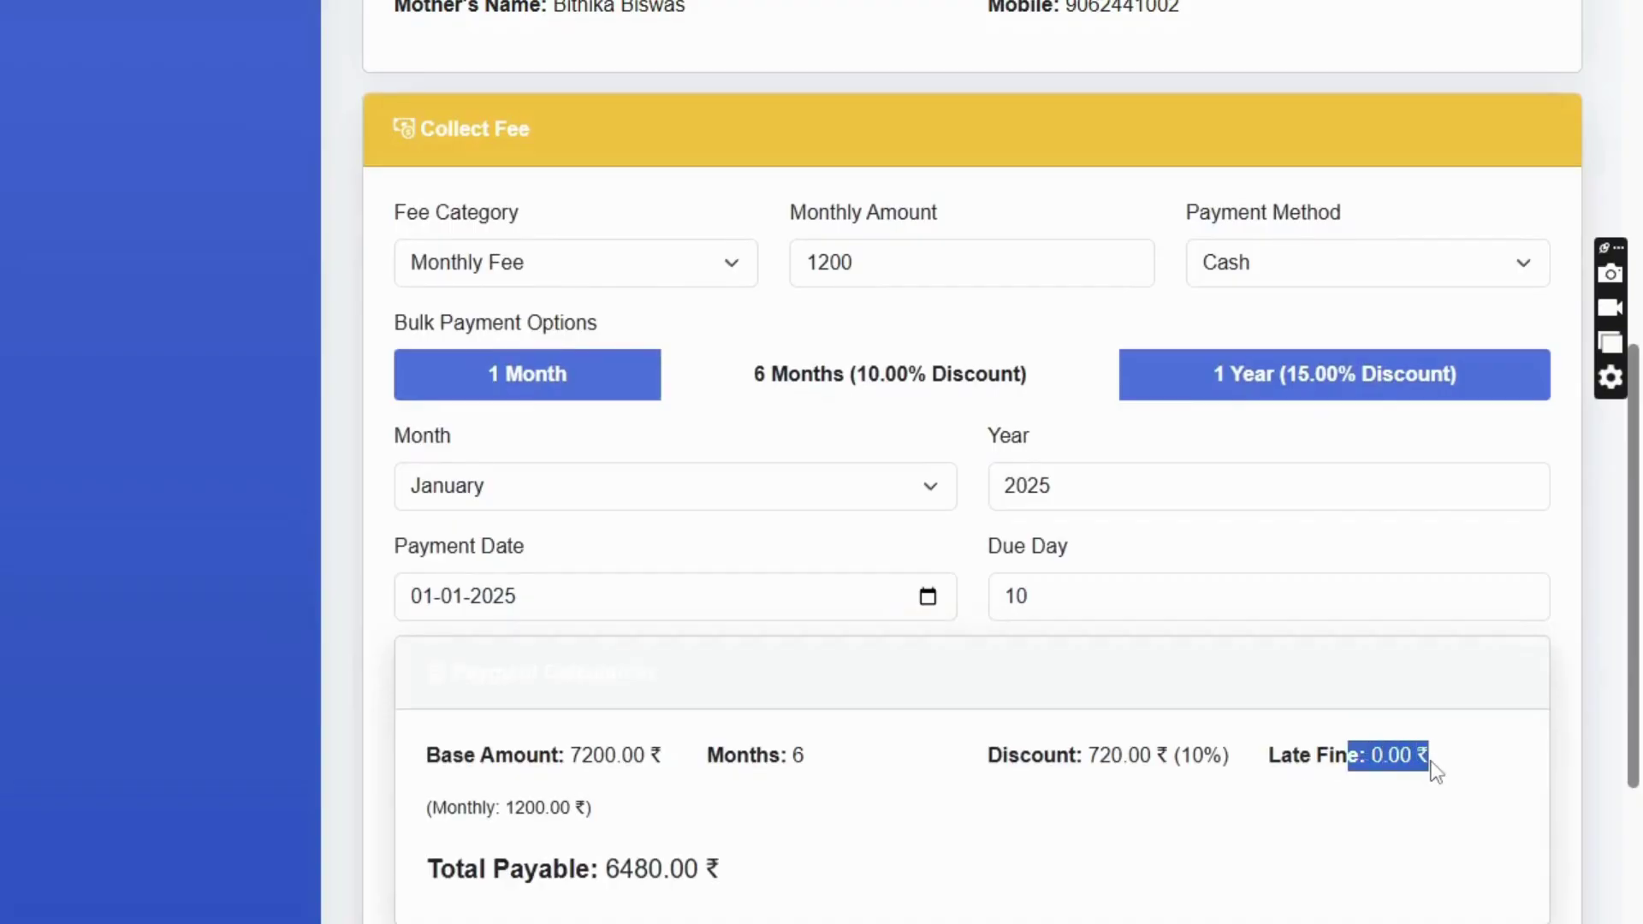
pyautogui.click(1083, 758)
pyautogui.moveTo(990, 755); pyautogui.dragTo(1215, 782)
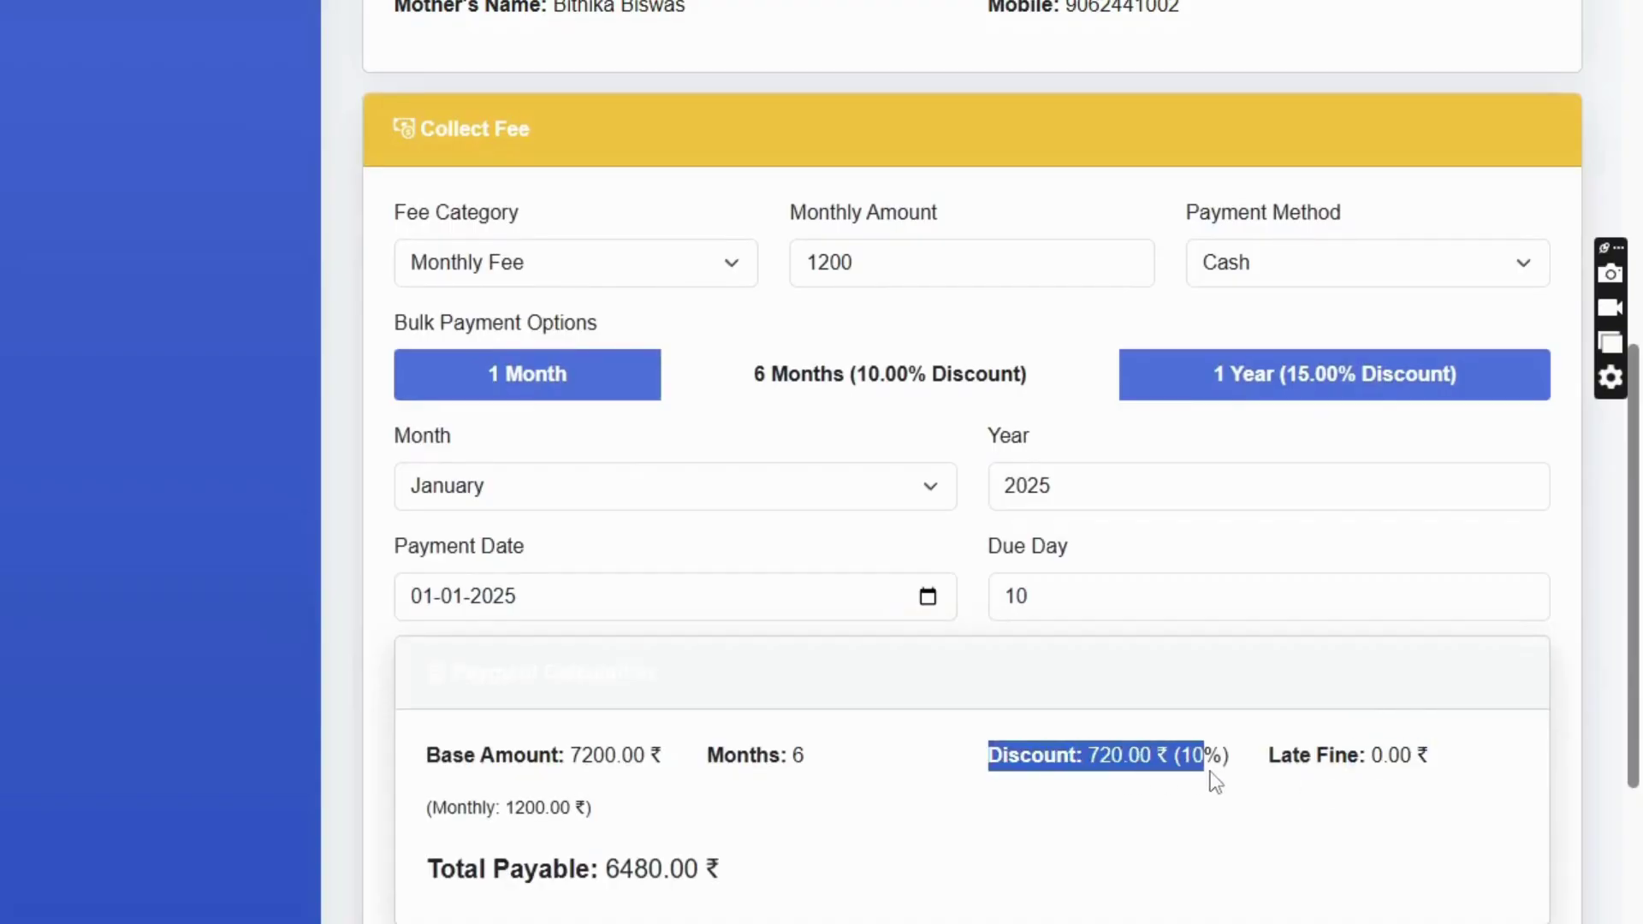
pyautogui.scroll(-3, 599, 812)
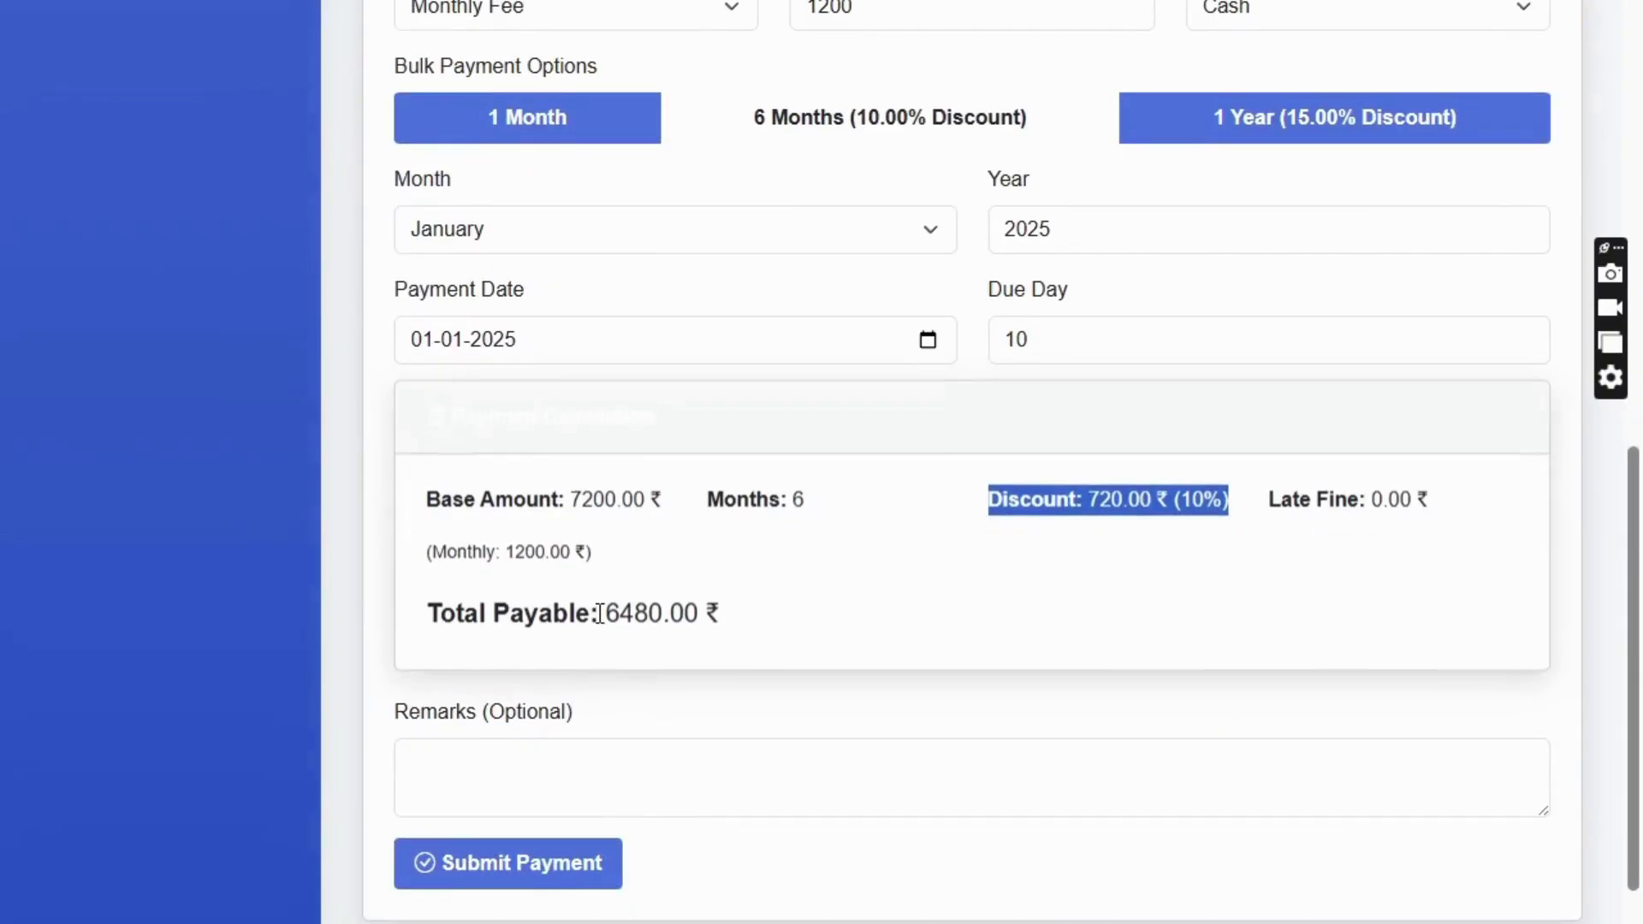
pyautogui.moveTo(574, 501); pyautogui.dragTo(644, 503)
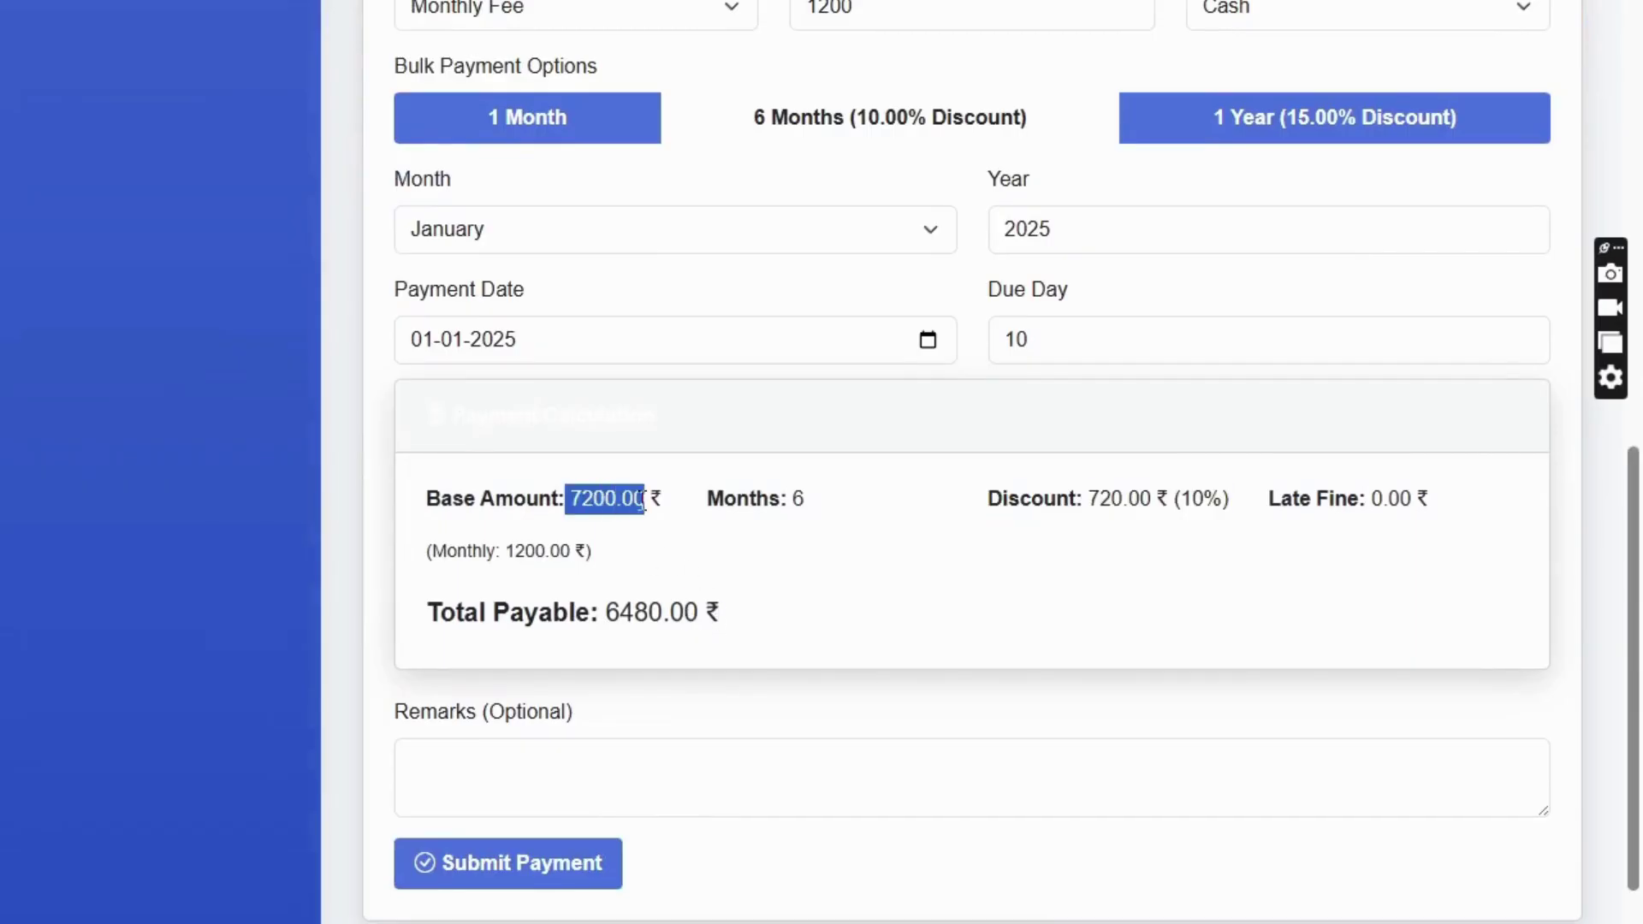
pyautogui.click(530, 869)
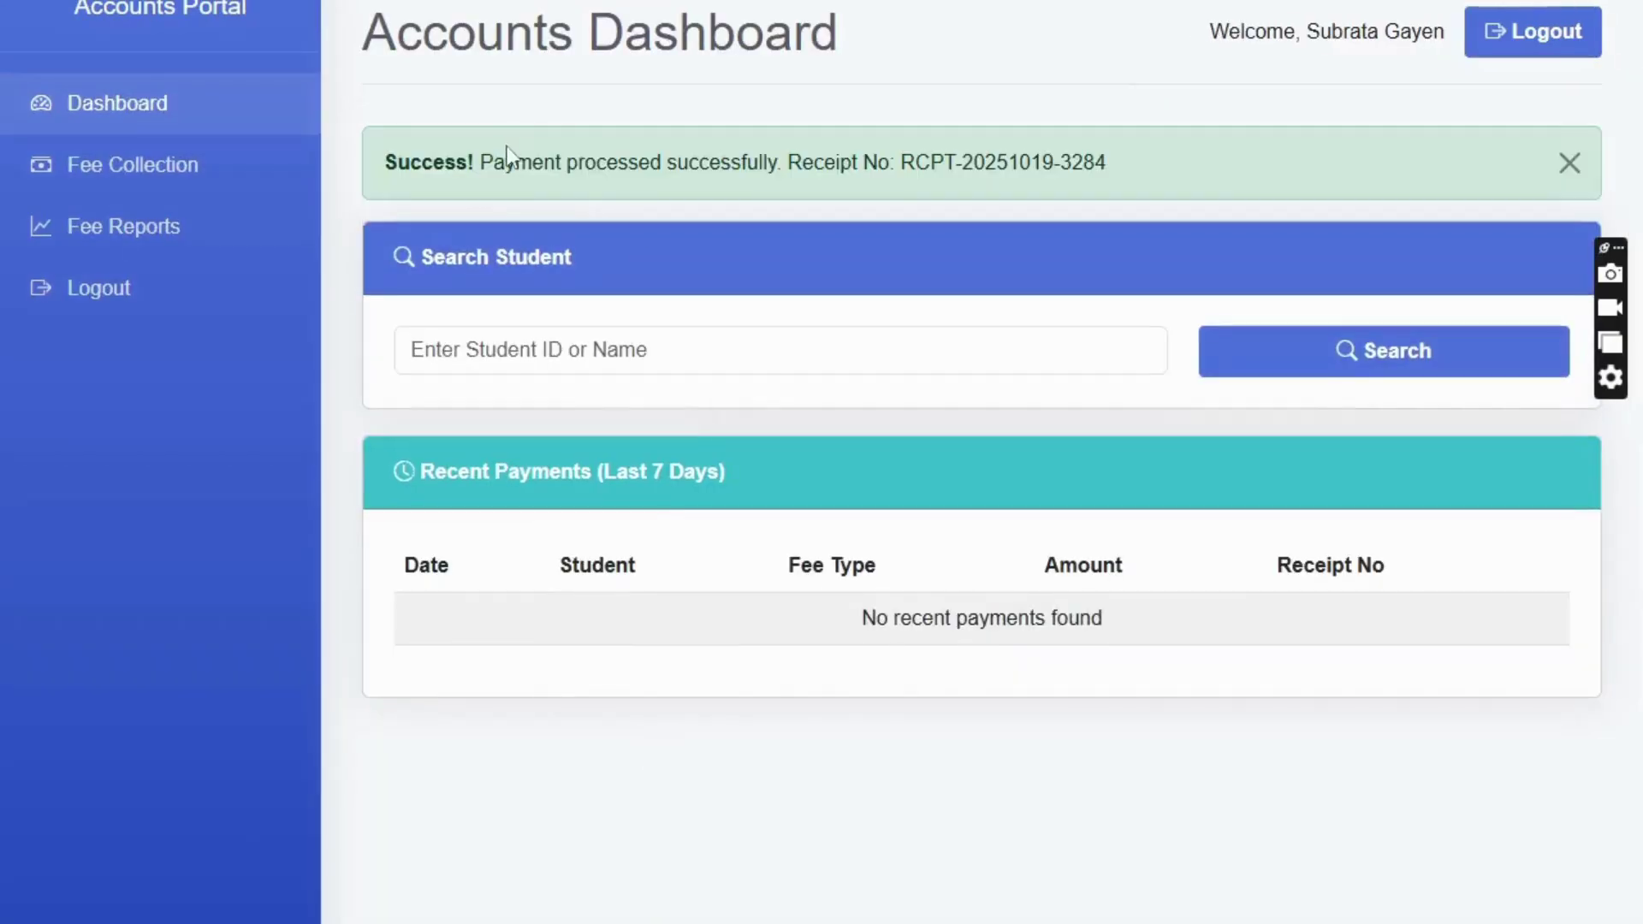
# - Back on the dashboard, search the student and confirm 6,480.00 paid in Payment History
pyautogui.moveTo(483, 163); pyautogui.dragTo(1106, 163)
pyautogui.click(174, 113)
pyautogui.click(498, 246)
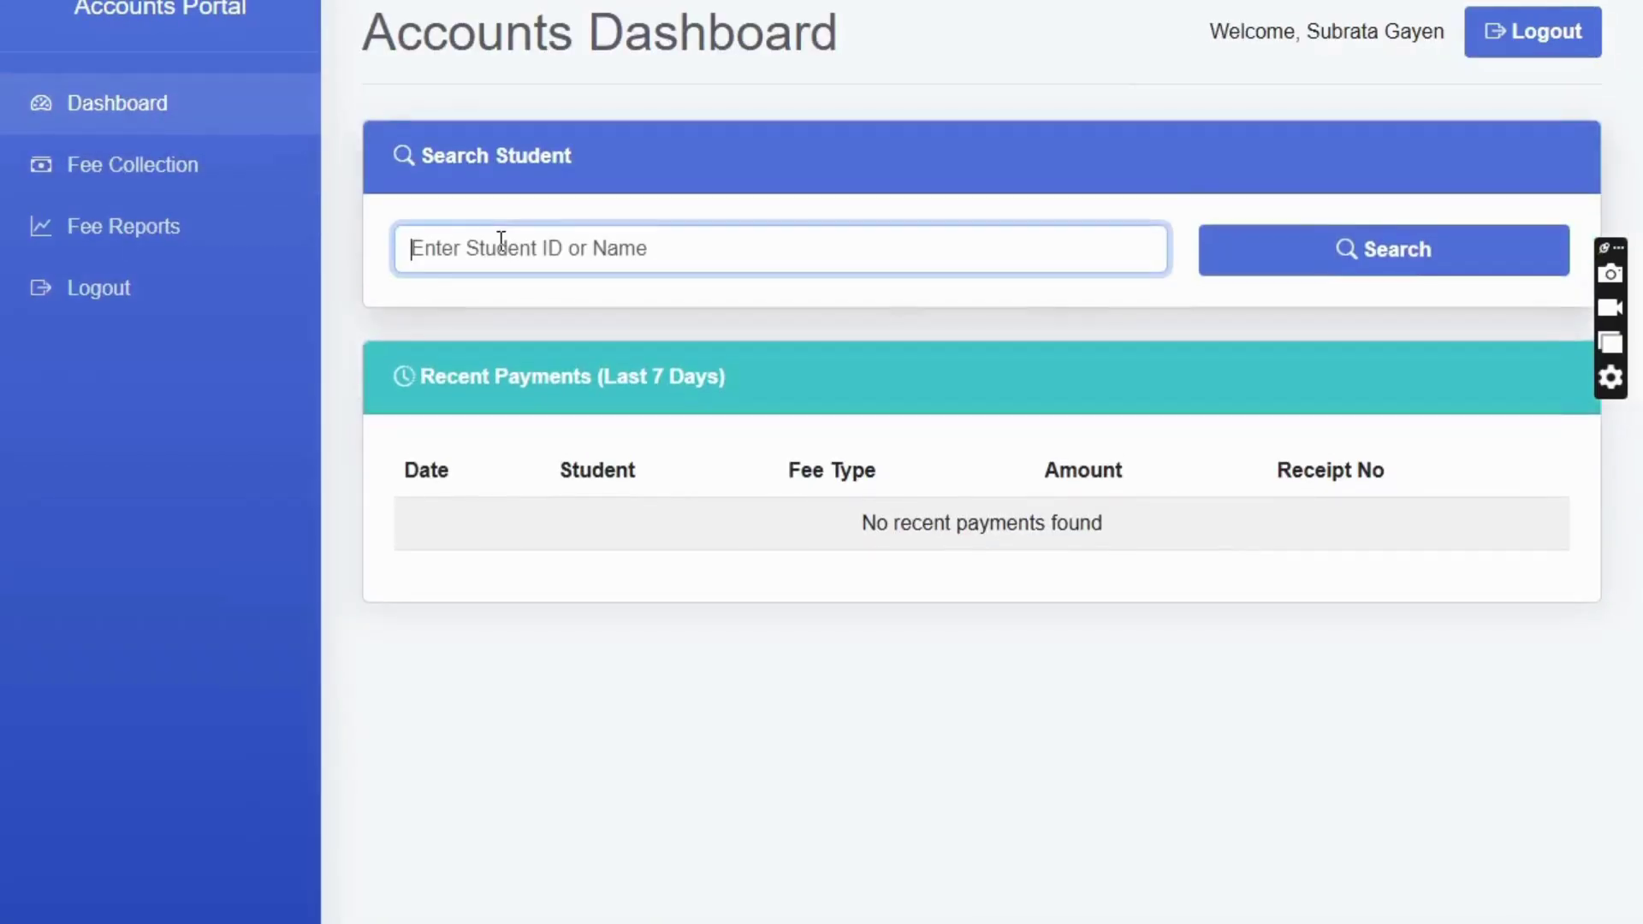
pyautogui.write('deba')
pyautogui.click(1359, 250)
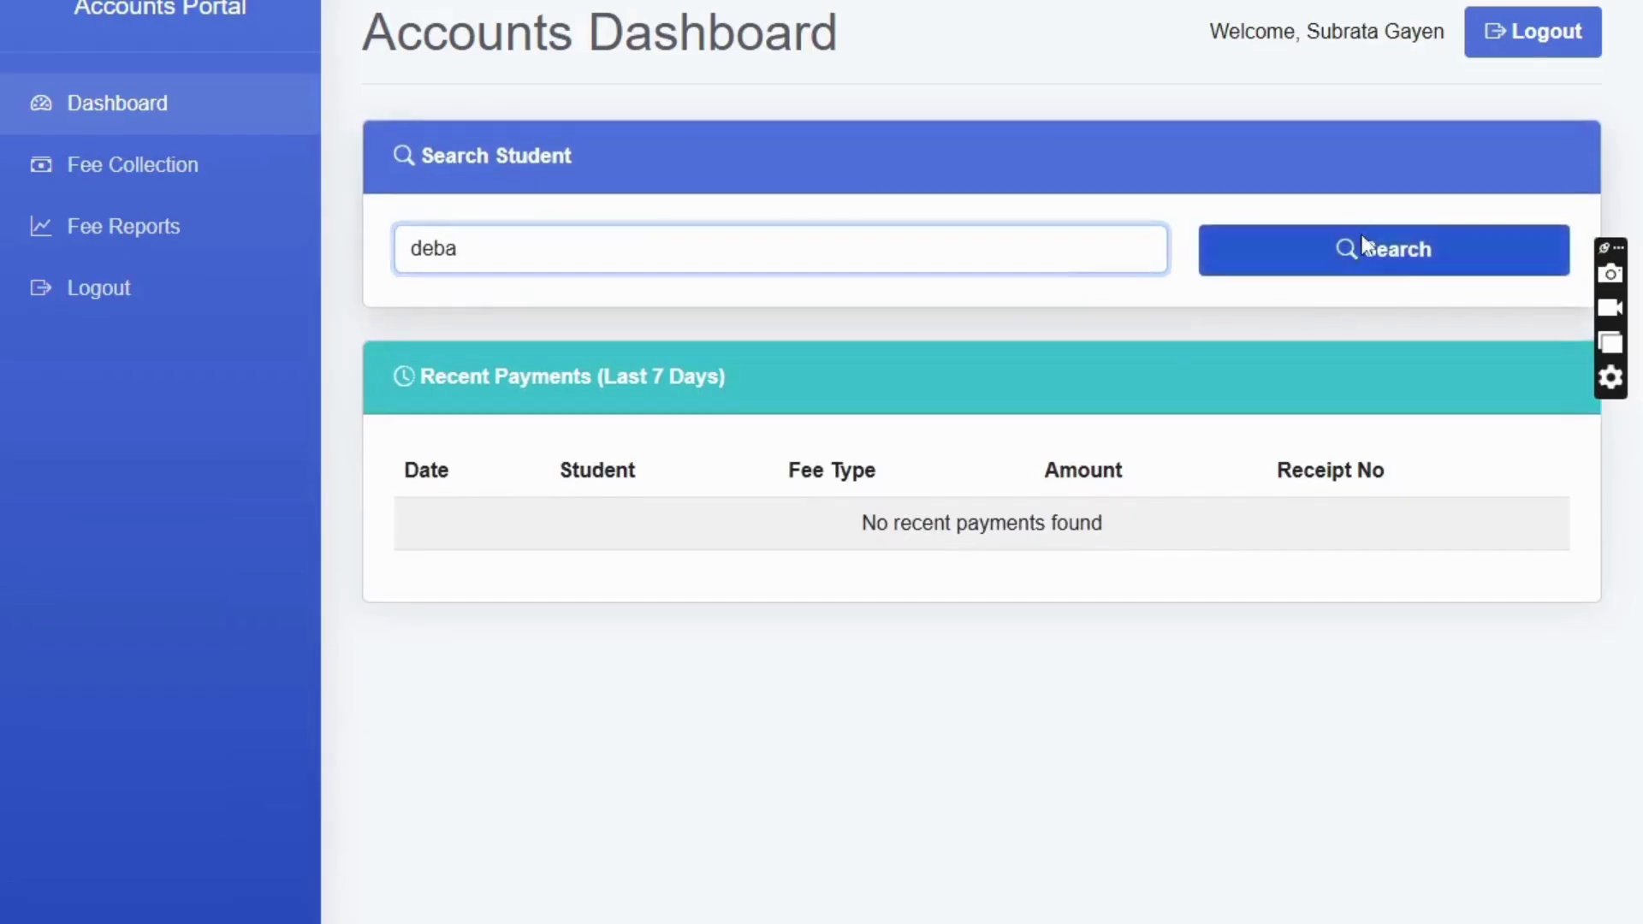
pyautogui.scroll(-12, 1005, 470)
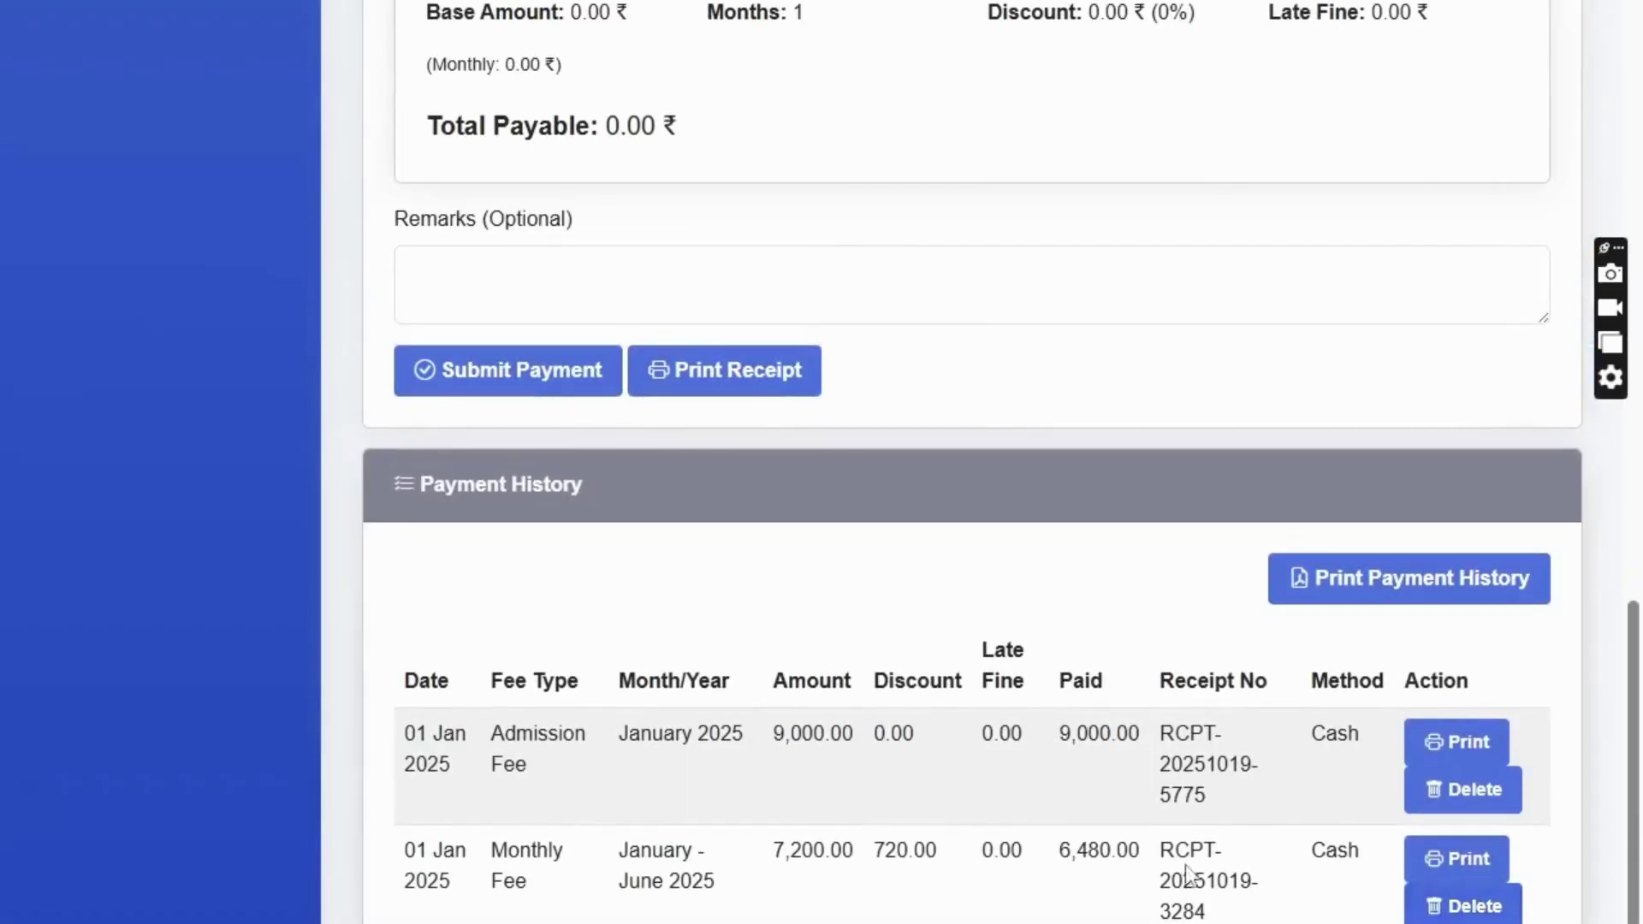
pyautogui.moveTo(1057, 849); pyautogui.dragTo(1170, 848)
# - Review the monthly fee receipt's Monthly Fee type and January 2025 period, then close it
pyautogui.click(1460, 859)
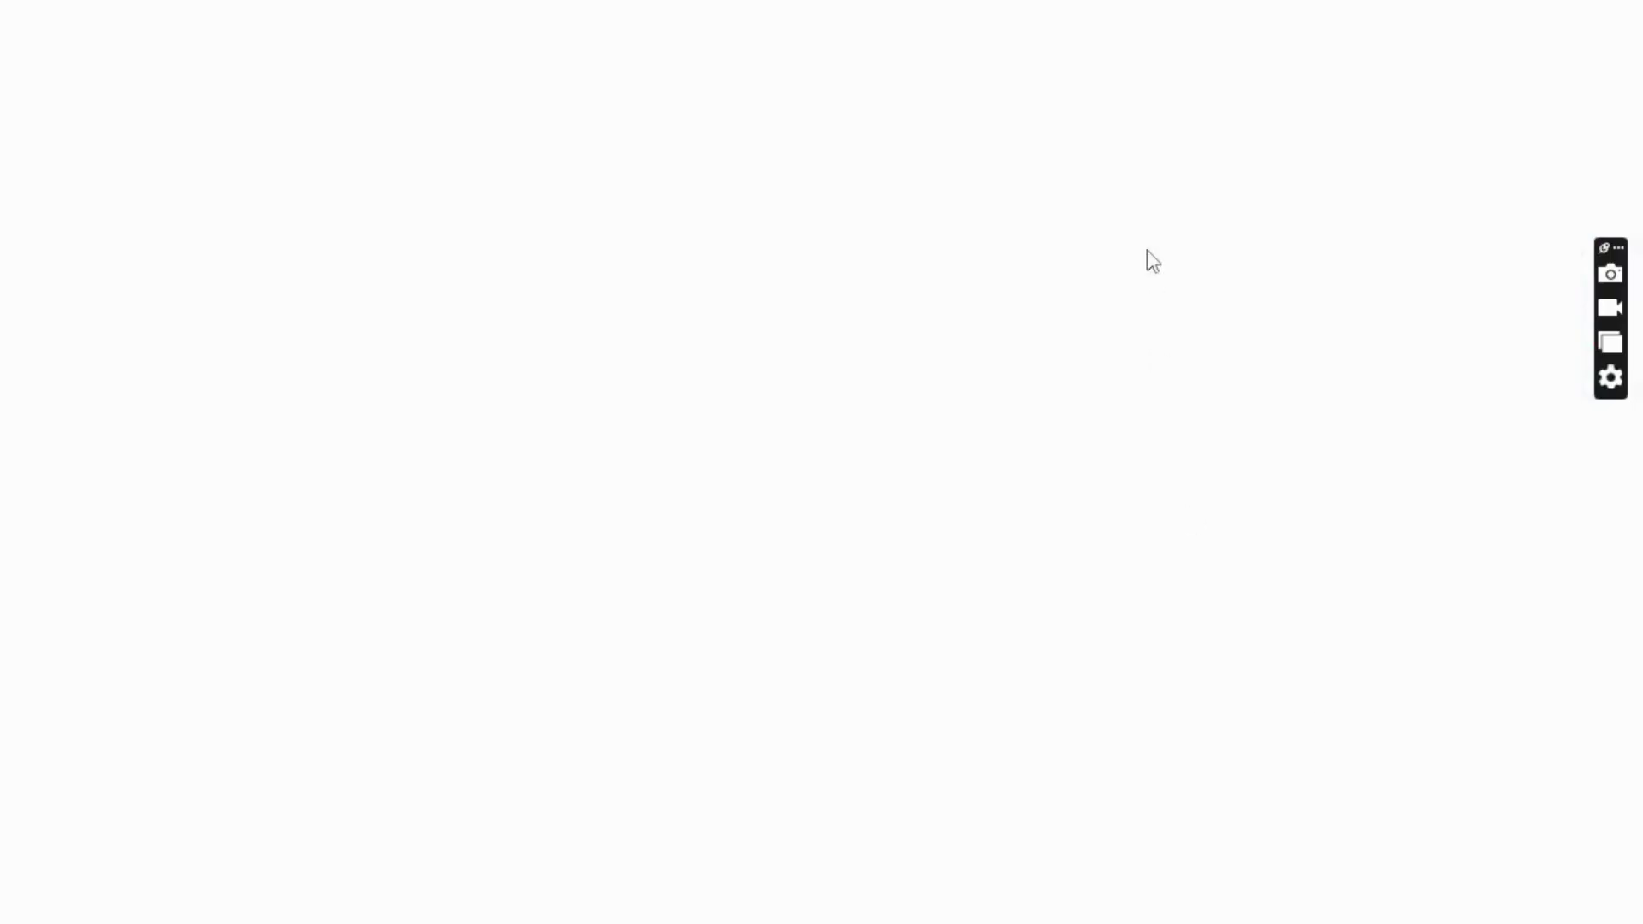
pyautogui.scroll(4, 1170, 232)
pyautogui.scroll(-4, 1313, 268)
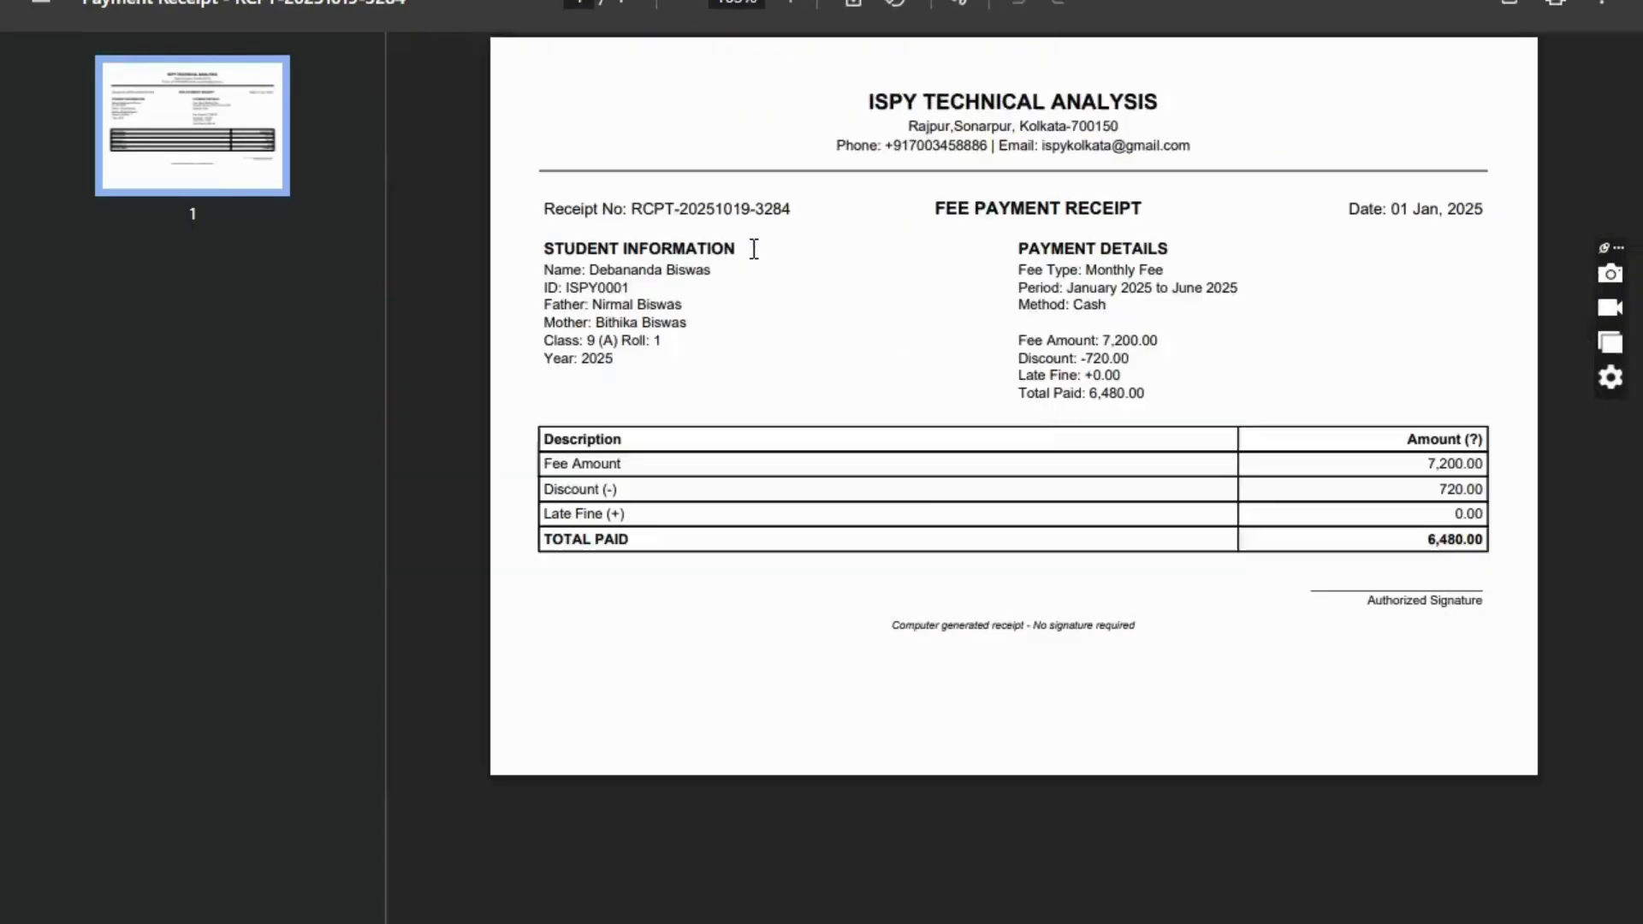
pyautogui.scroll(3, 752, 249)
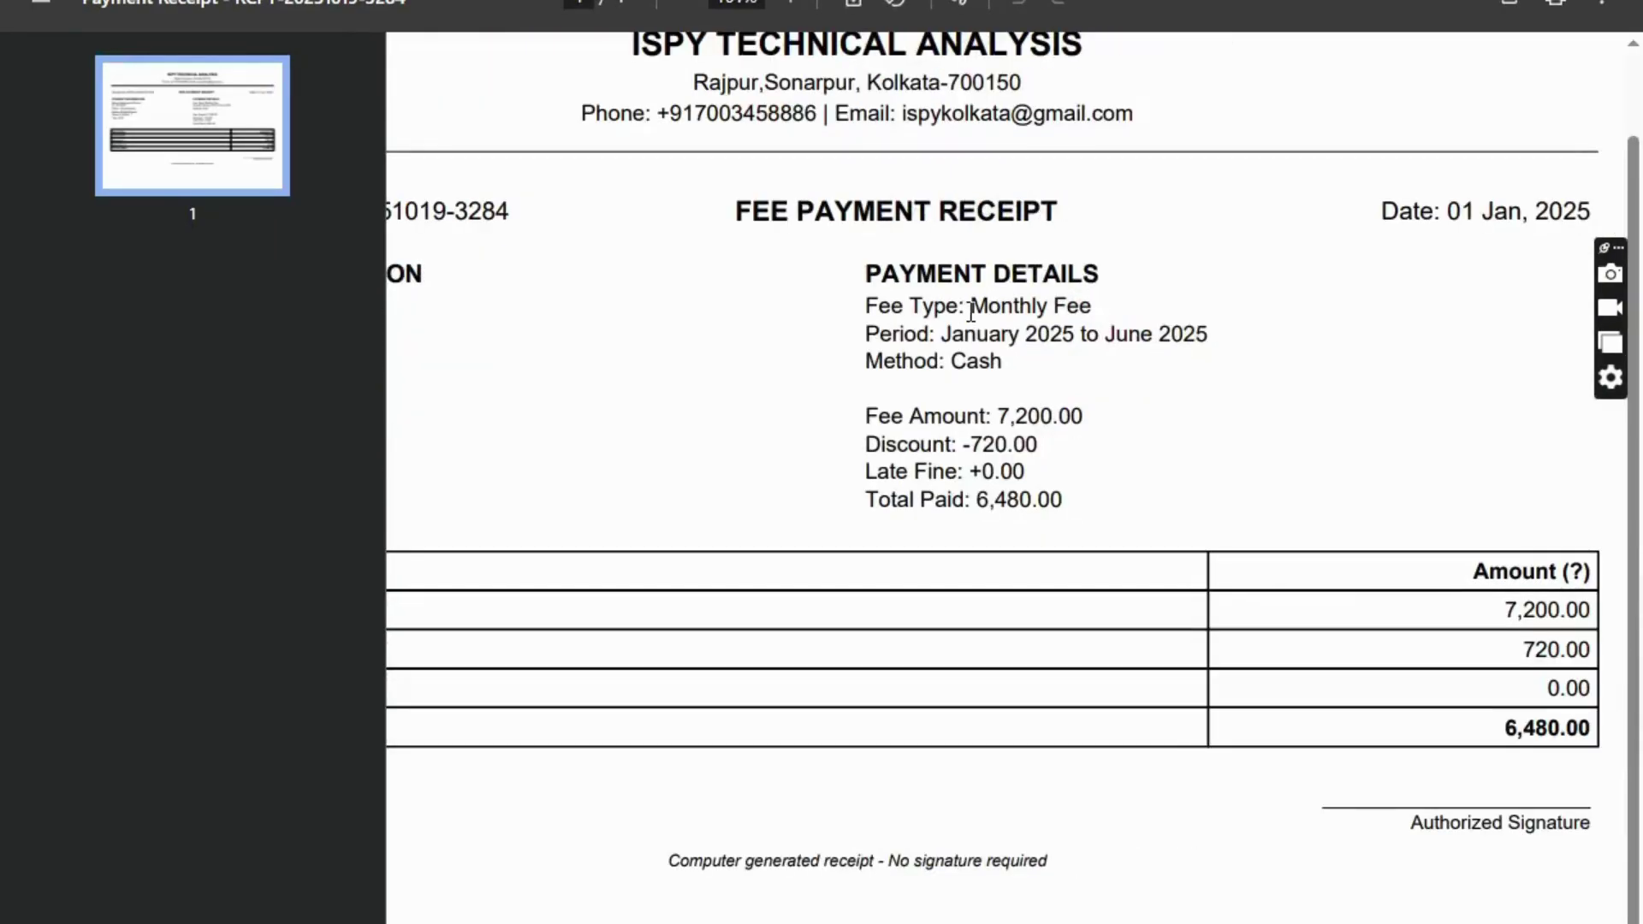
pyautogui.moveTo(971, 310); pyautogui.dragTo(1097, 310)
pyautogui.moveTo(867, 333); pyautogui.dragTo(1027, 335)
pyautogui.click(959, 338)
pyautogui.moveTo(1381, 211); pyautogui.dragTo(1593, 211)
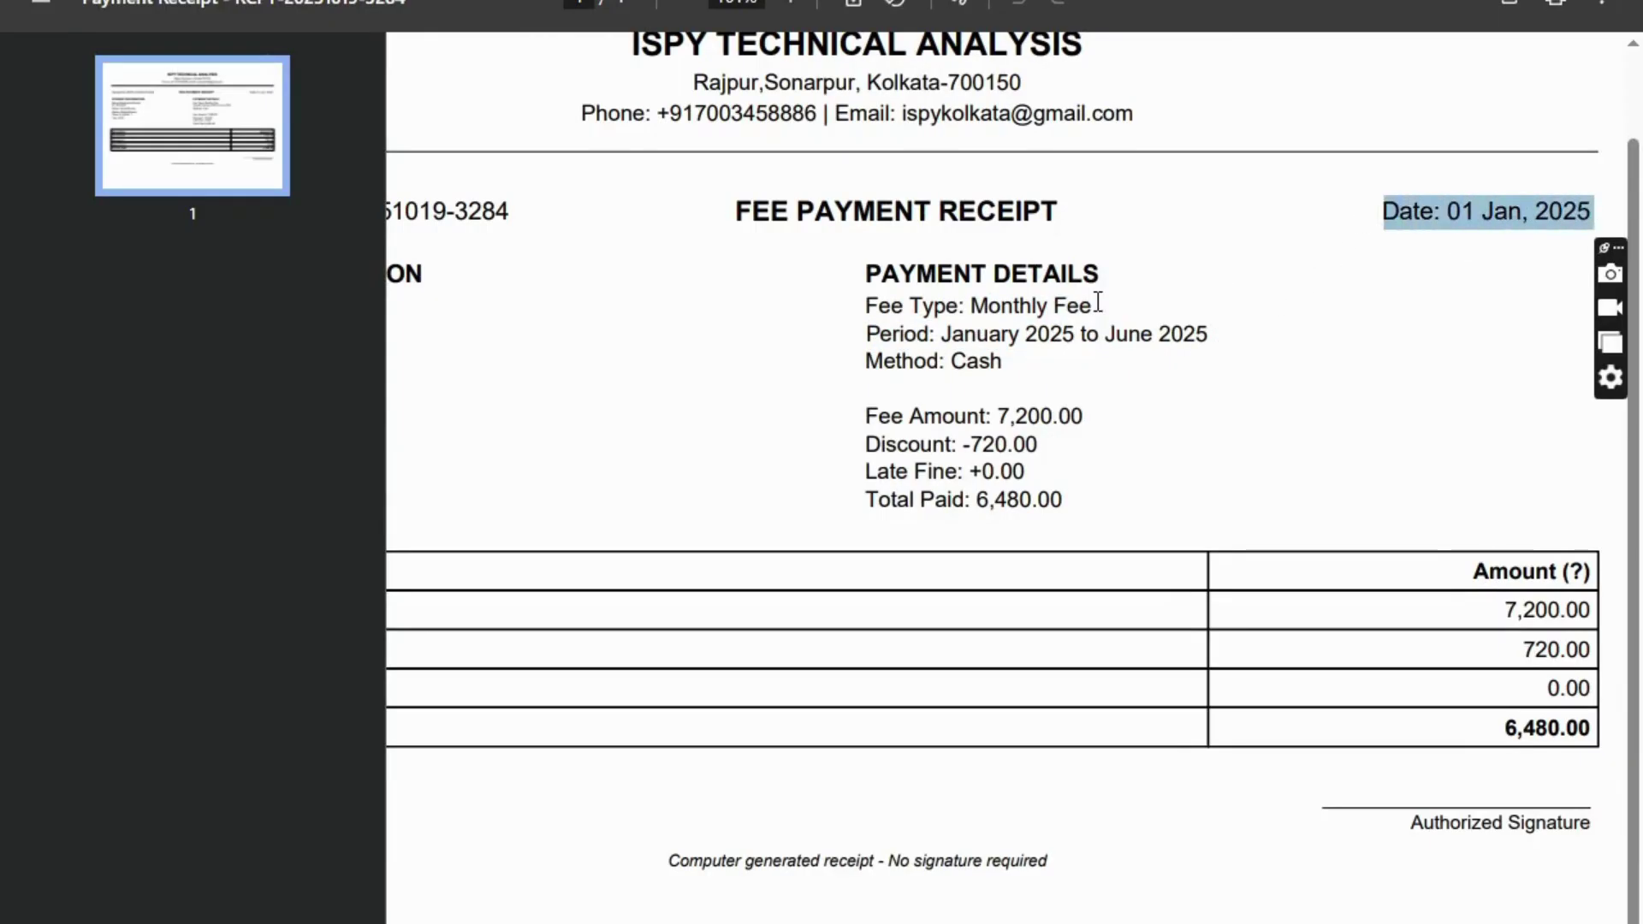
pyautogui.scroll(-1, 1096, 304)
pyautogui.scroll(-4, 946, 342)
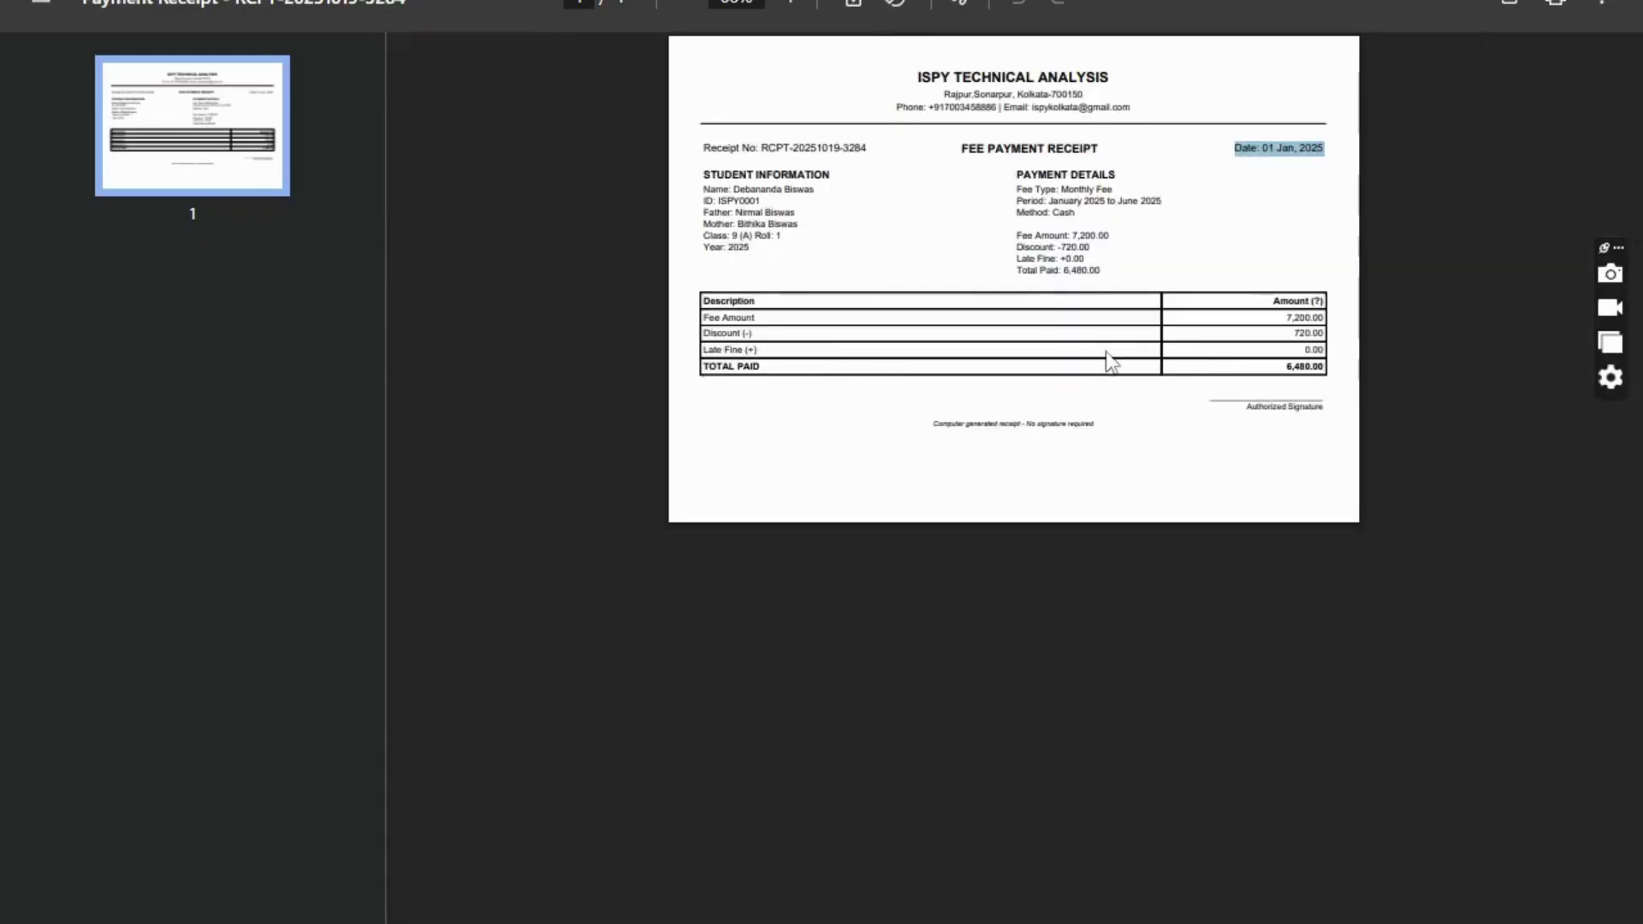
pyautogui.scroll(4, 1092, 295)
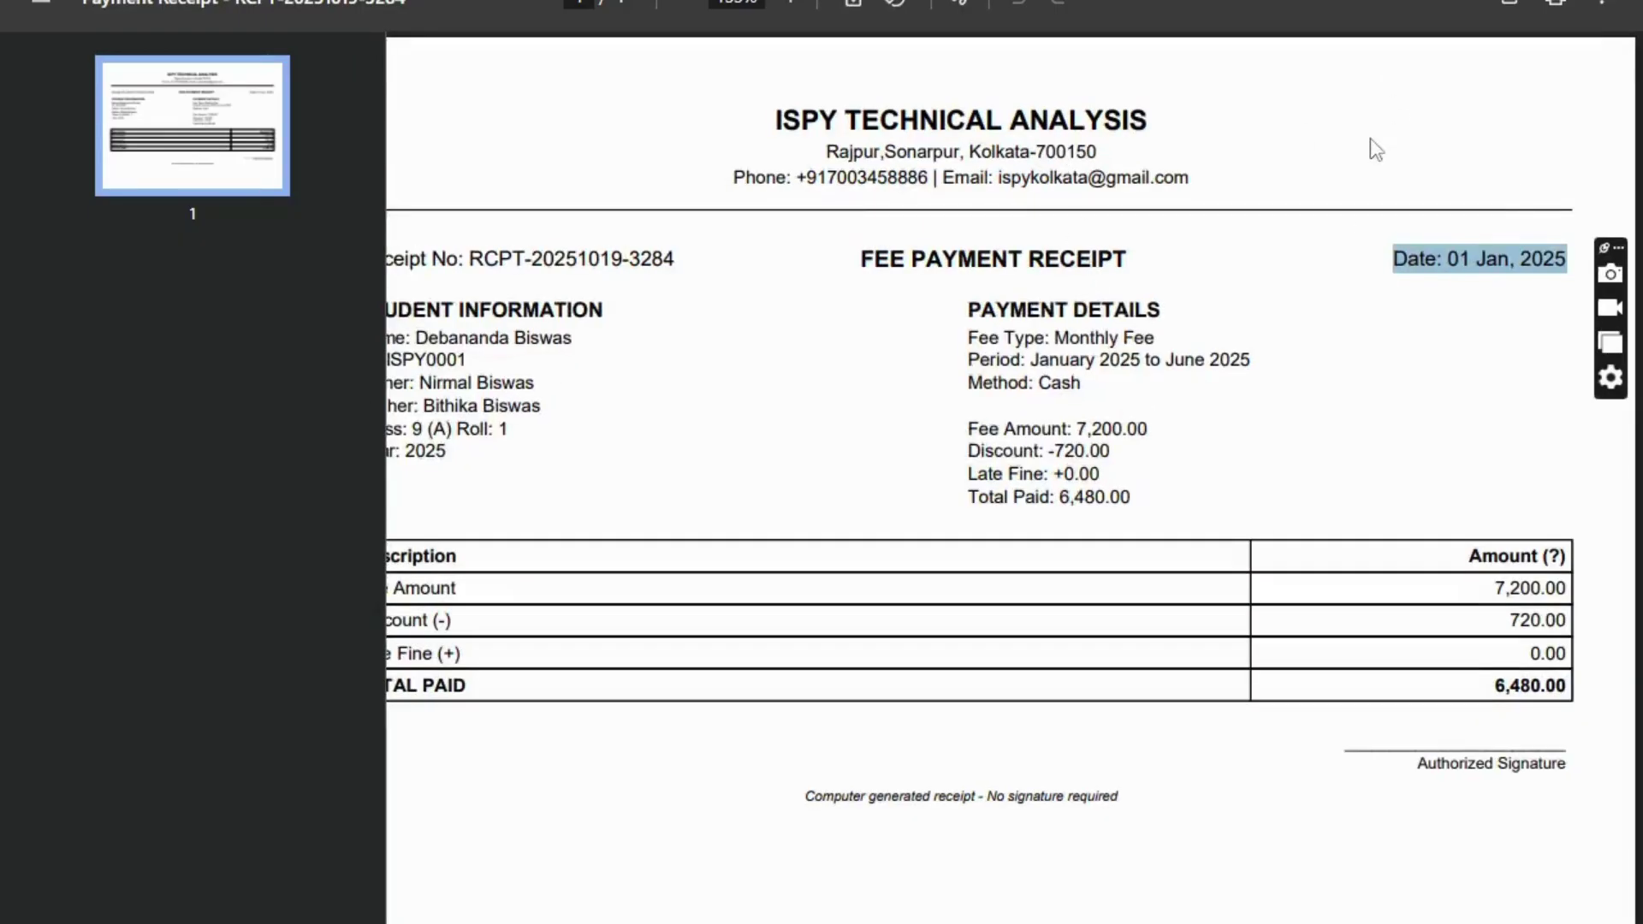
pyautogui.click(1620, 2)
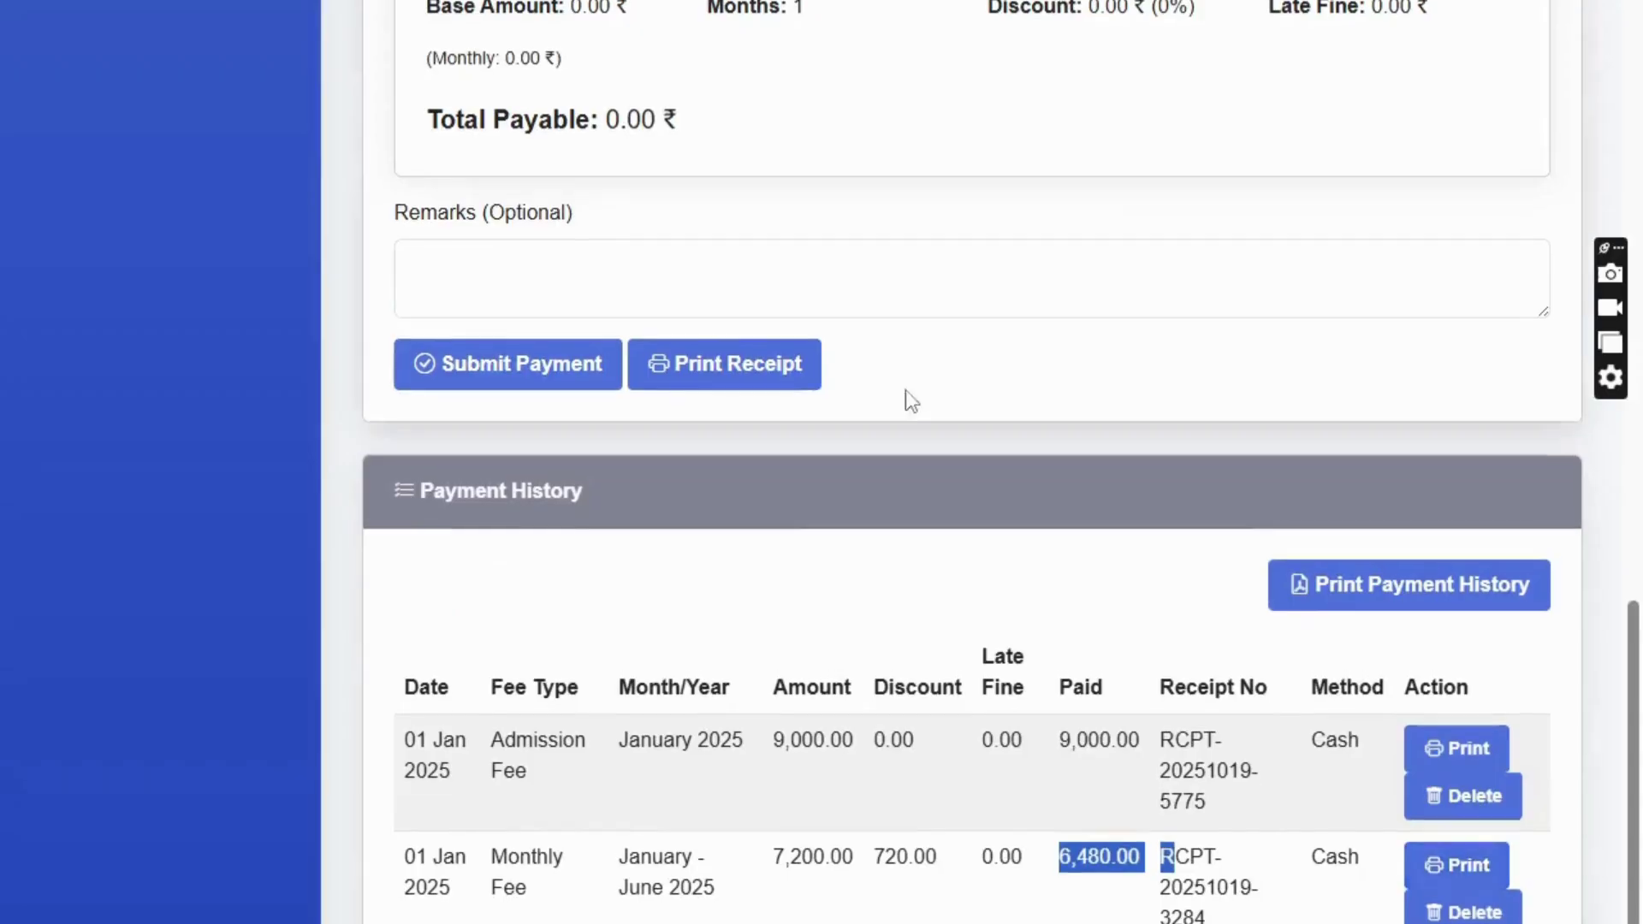
# - Return to the Accounts Dashboard and search for a second student by name
pyautogui.scroll(10, 771, 502)
pyautogui.scroll(1, 775, 499)
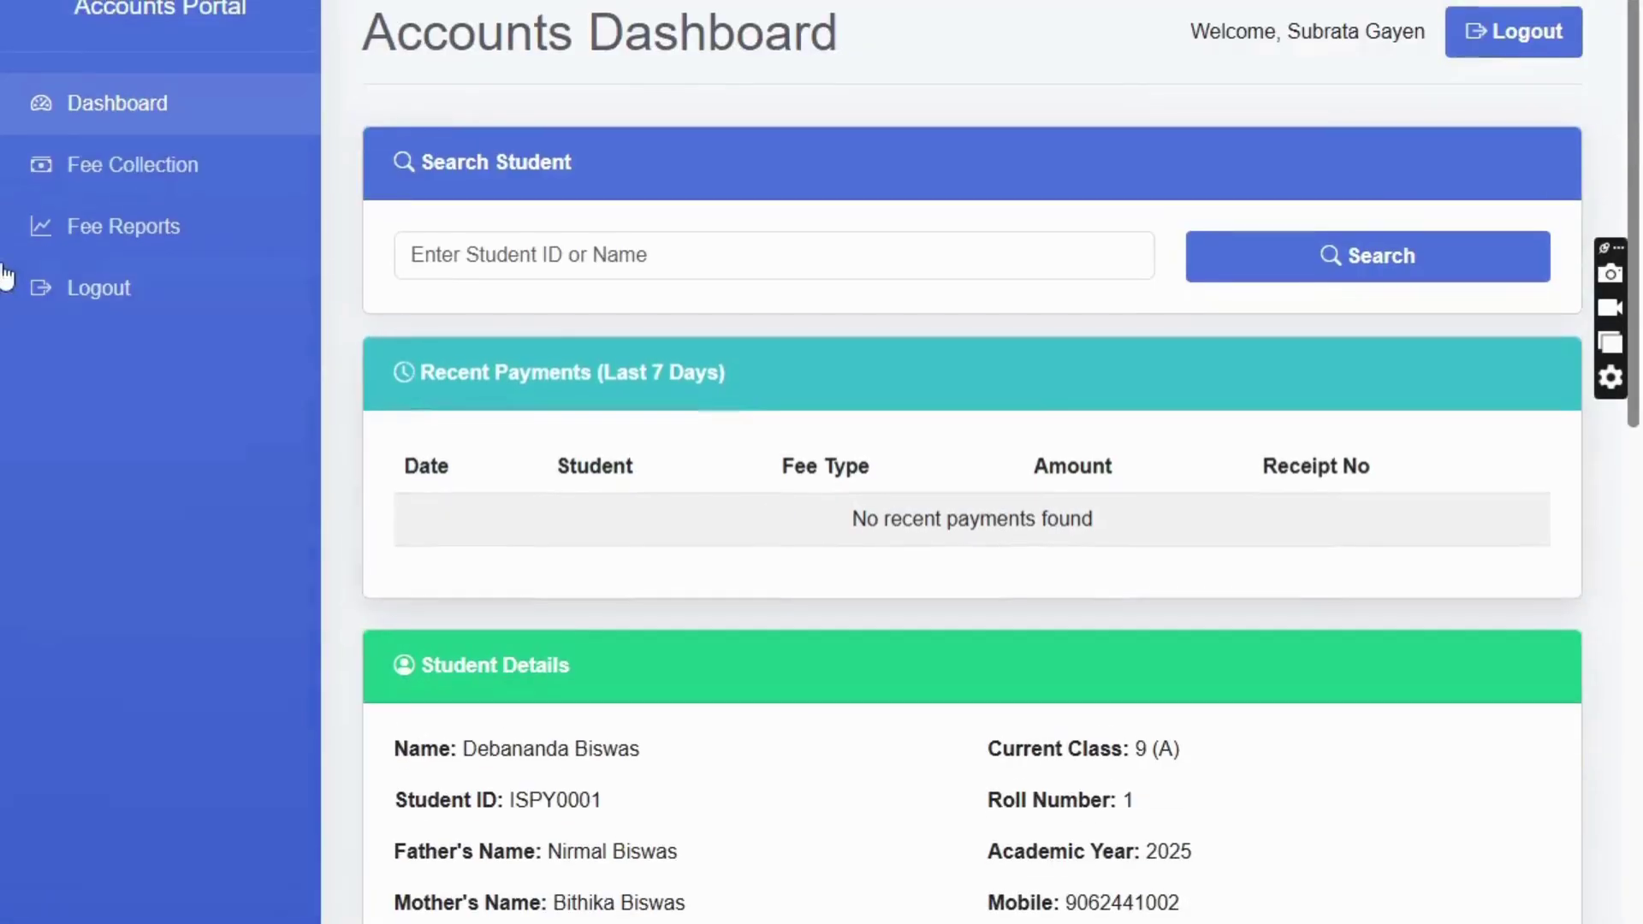
pyautogui.click(121, 115)
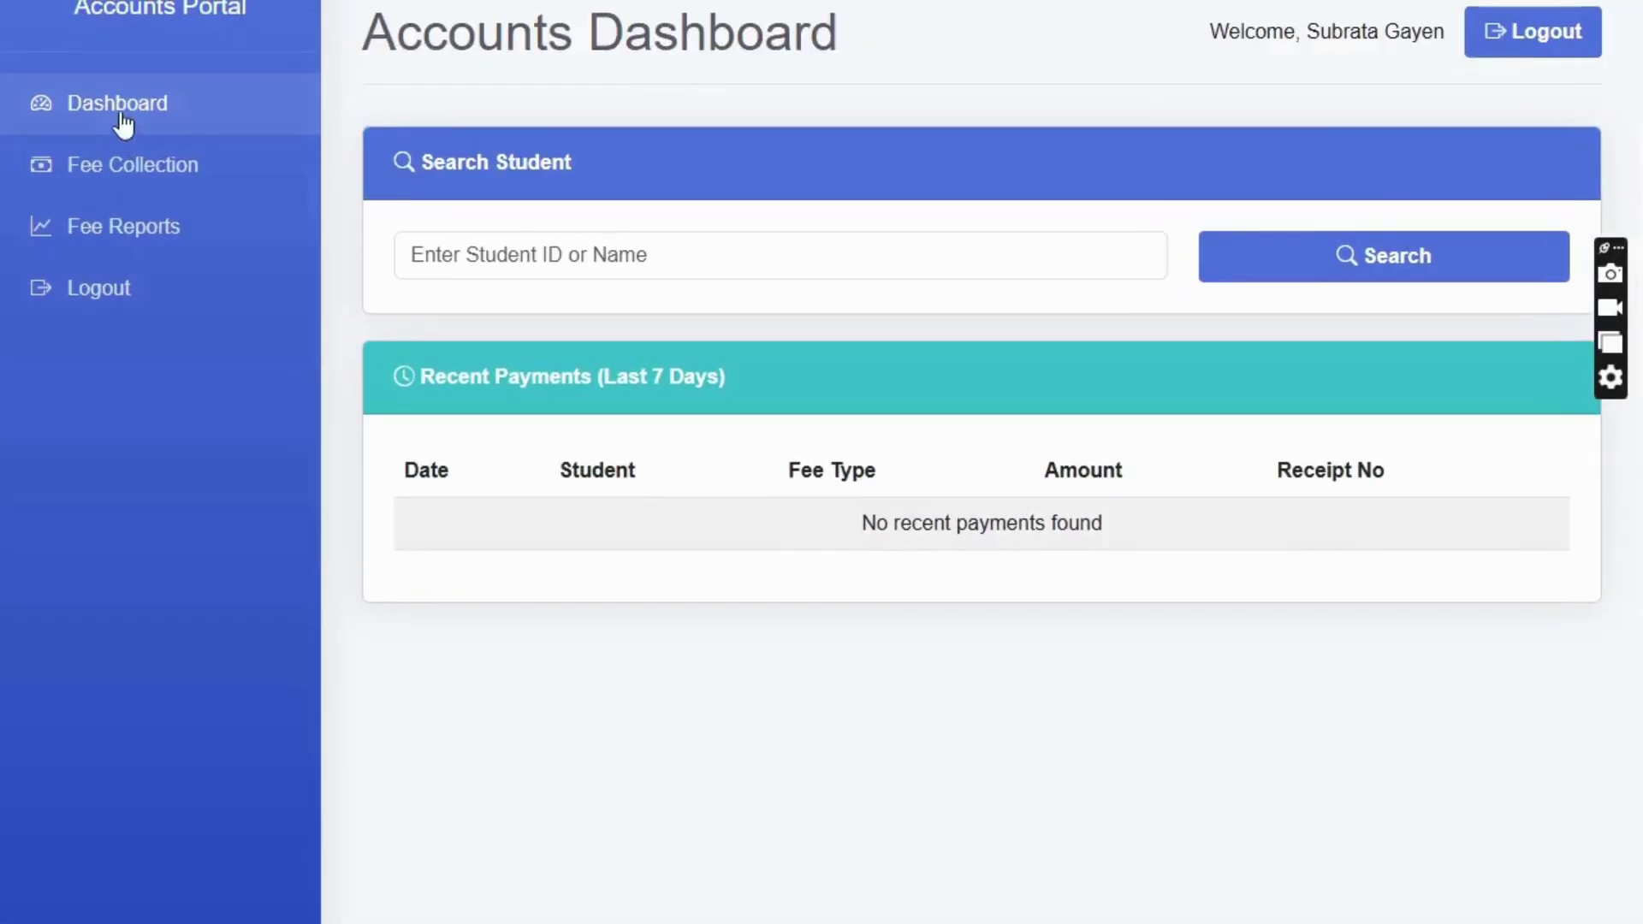
pyautogui.click(577, 257)
pyautogui.write('bipra')
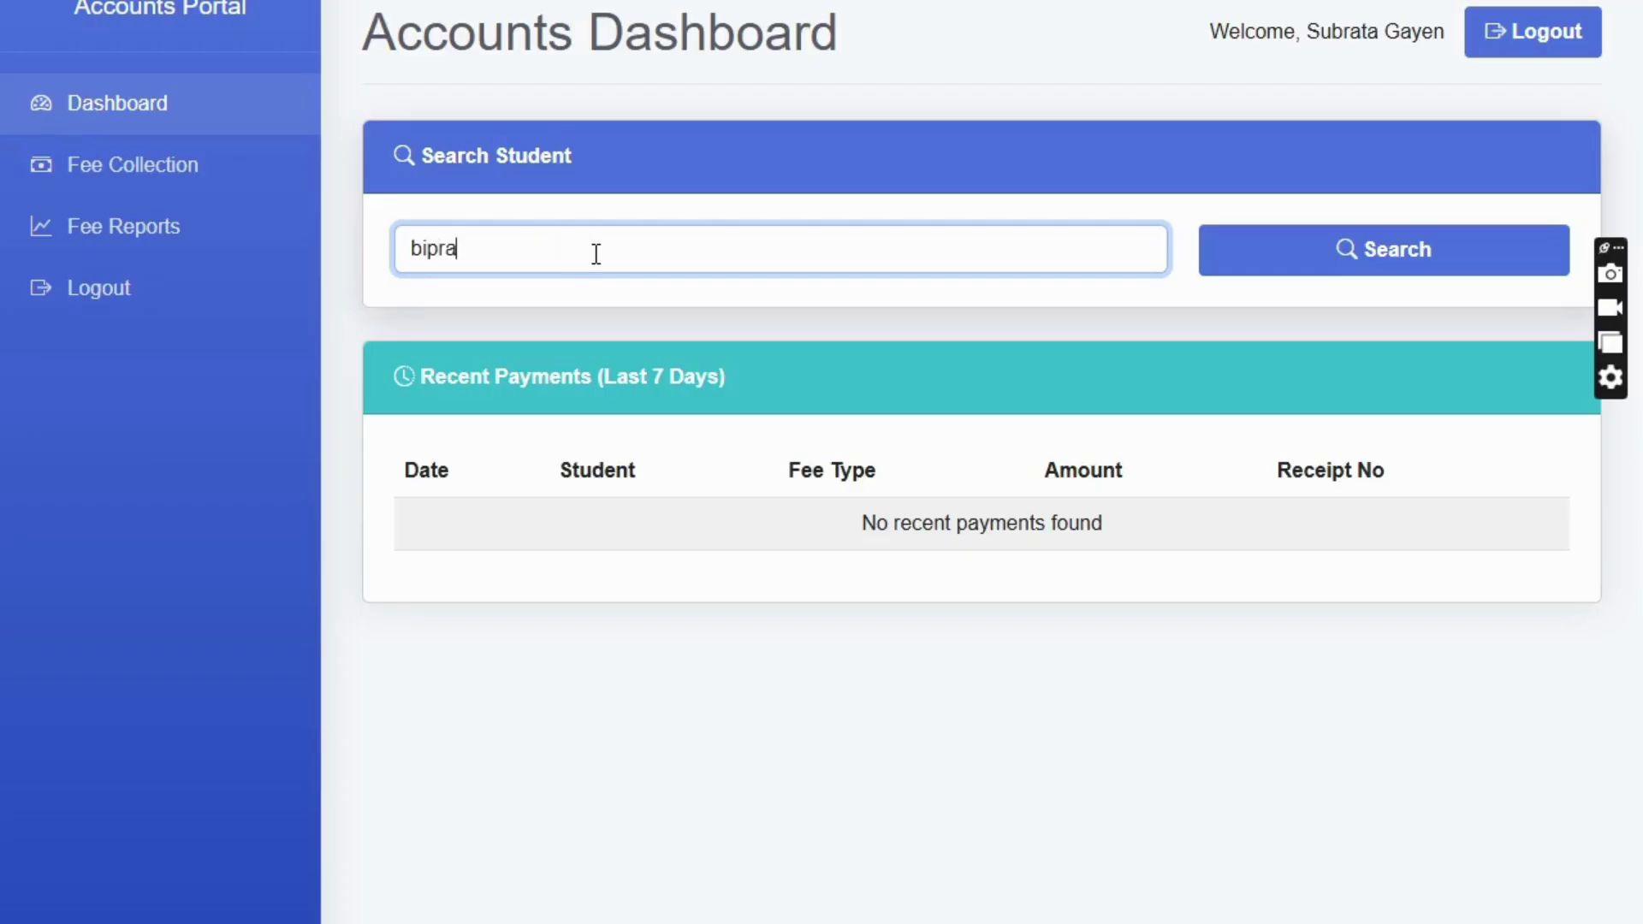
pyautogui.click(1349, 270)
pyautogui.scroll(-6, 596, 577)
# - Submit a one-month Monthly Fee payment for January
pyautogui.click(541, 272)
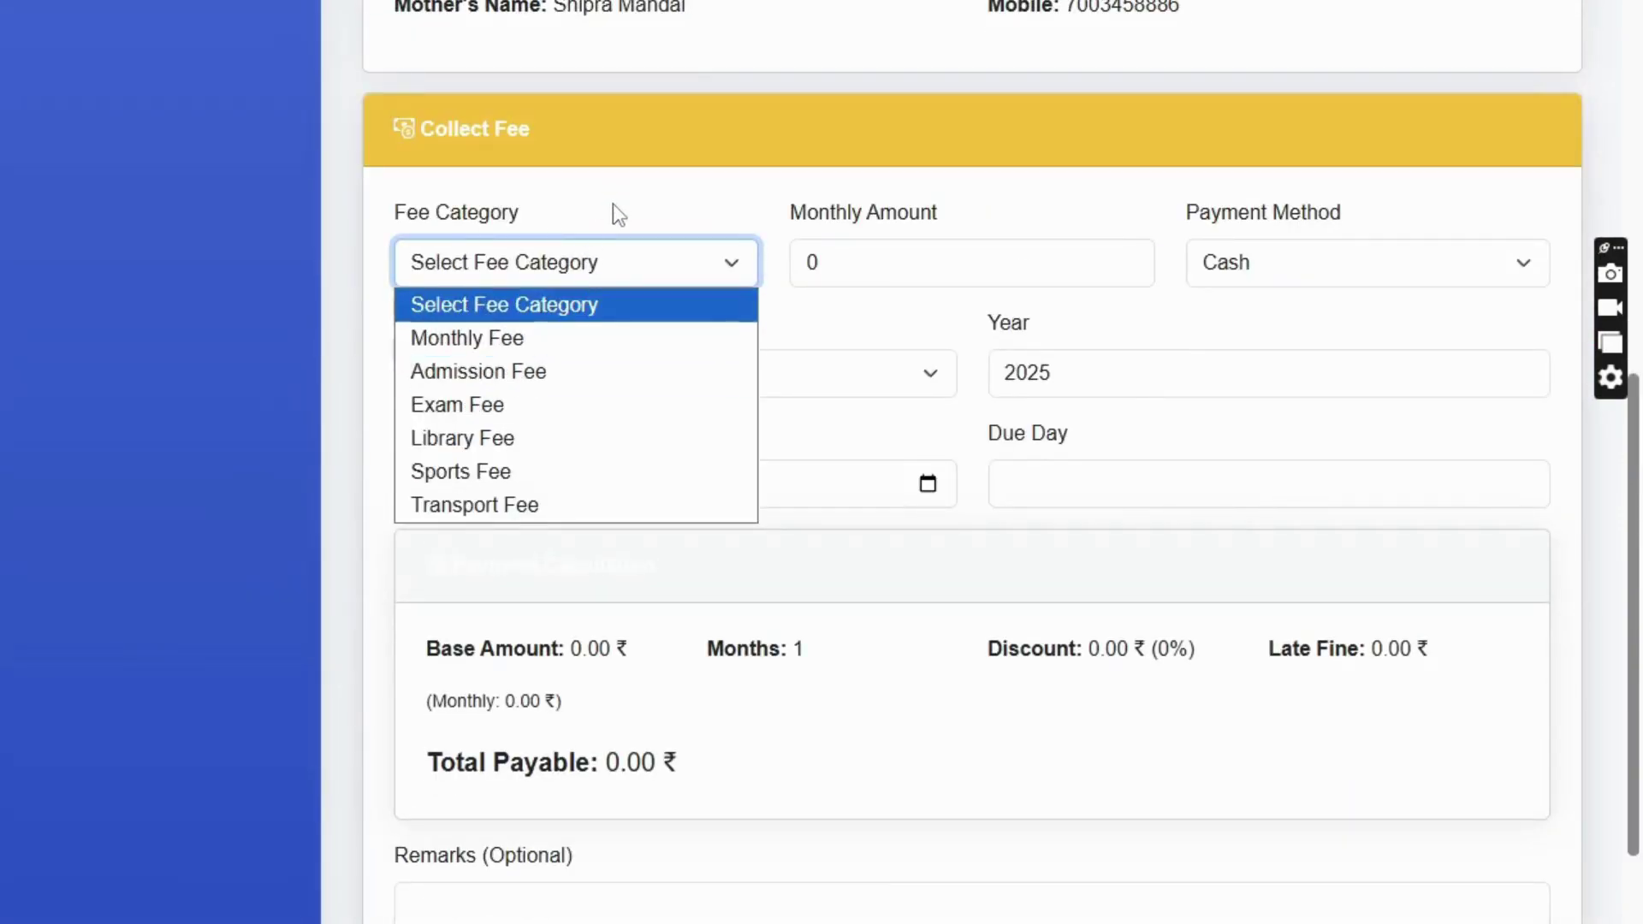
pyautogui.click(492, 342)
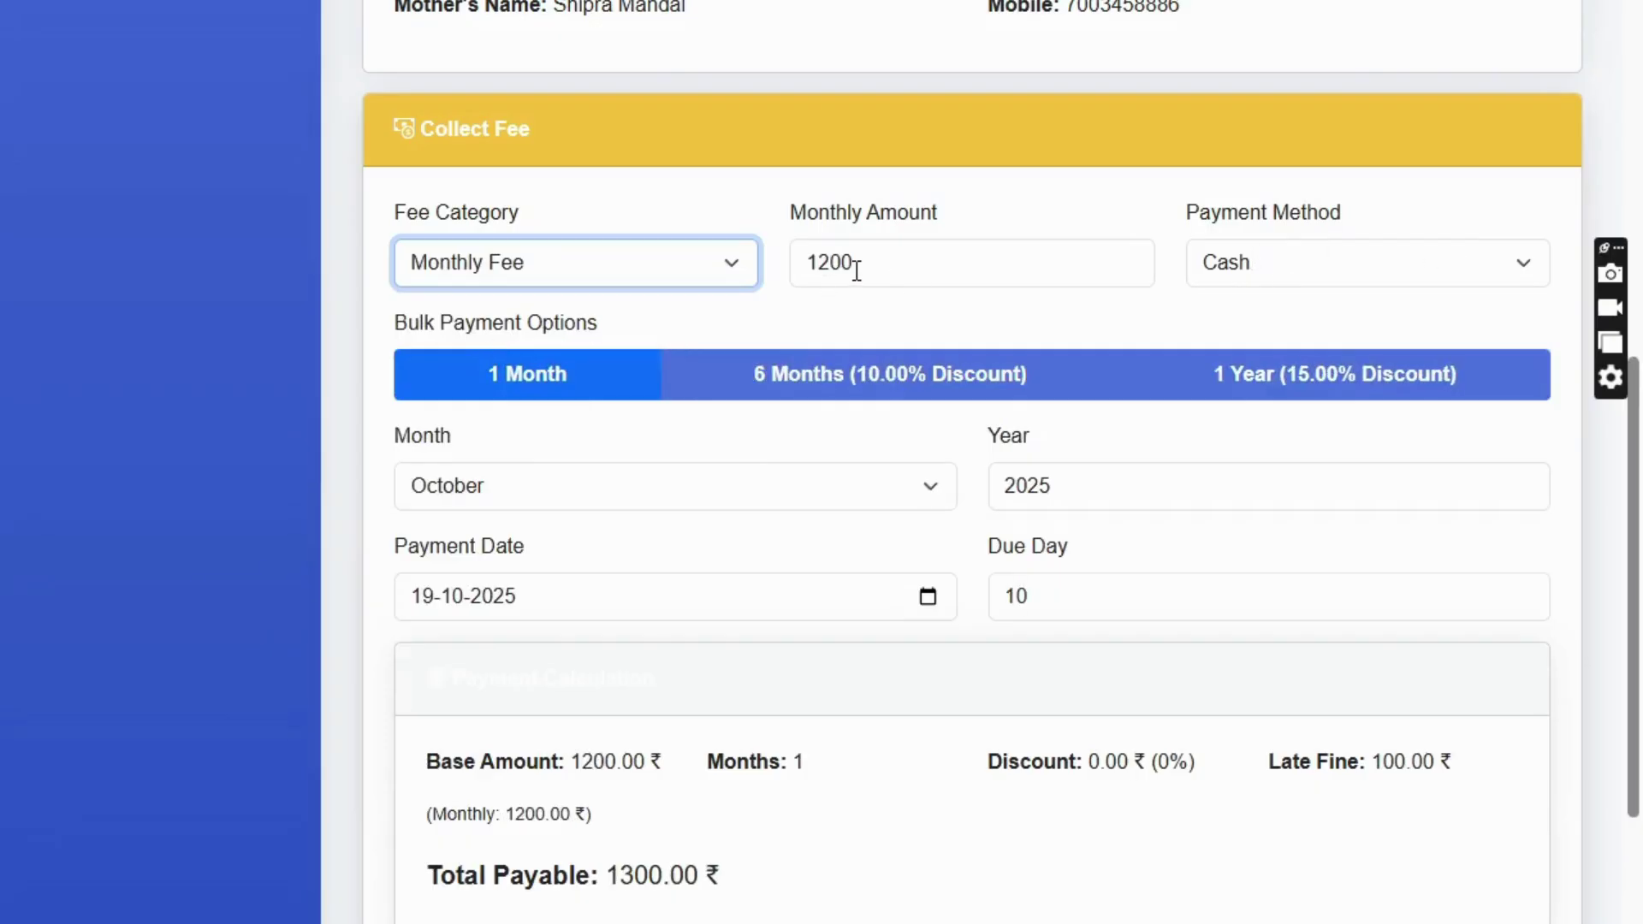
pyautogui.scroll(-2, 499, 499)
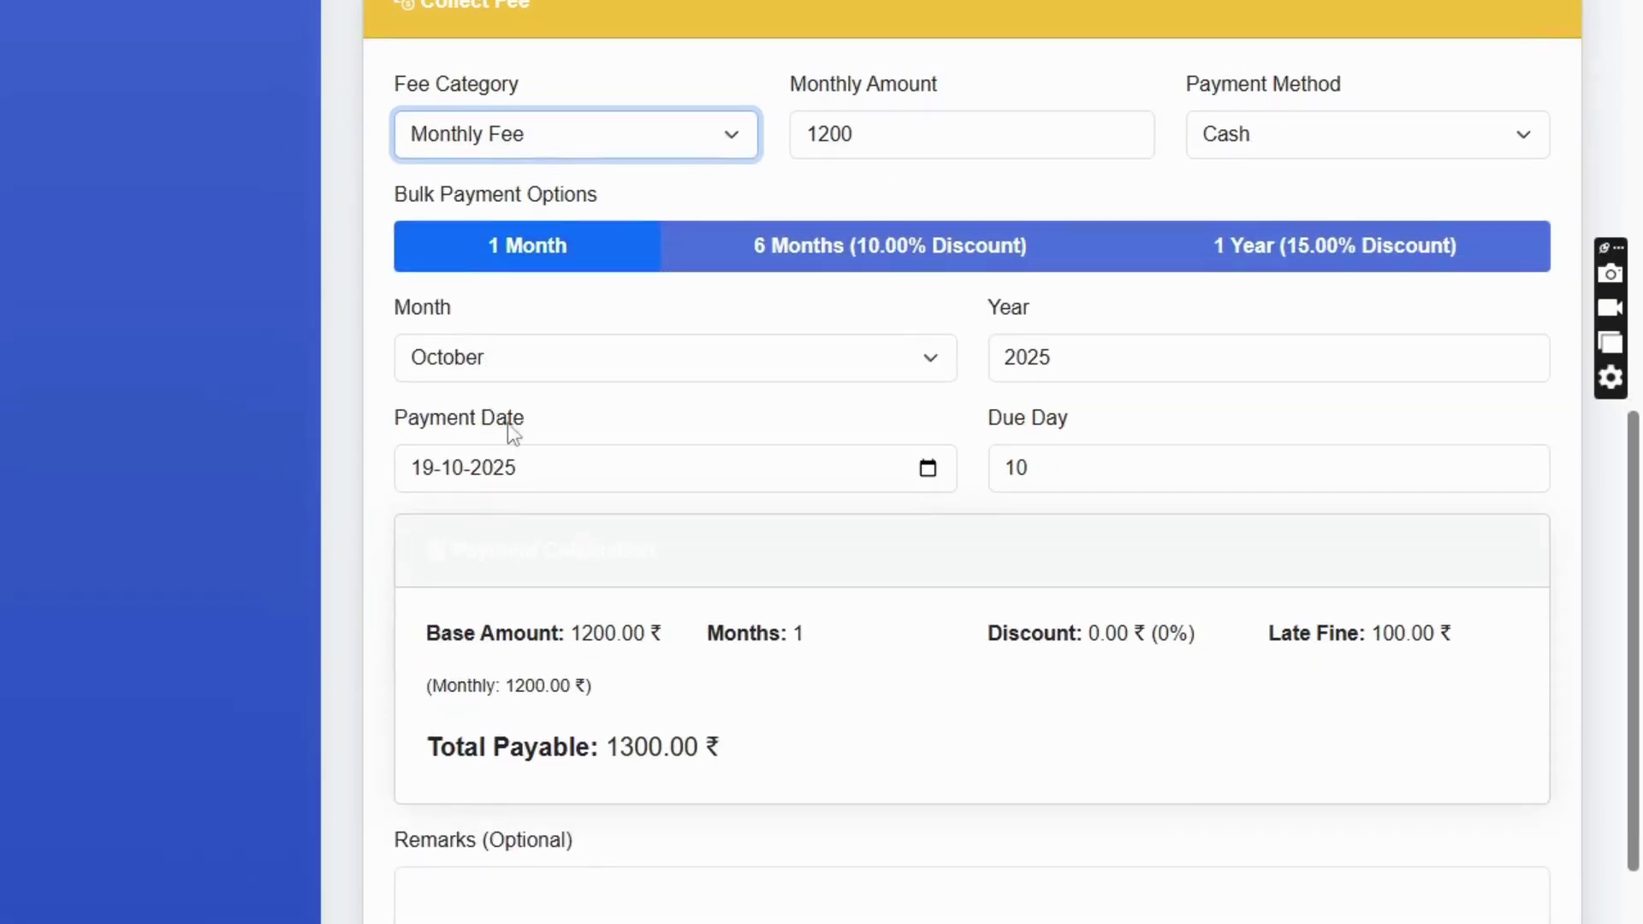
pyautogui.click(496, 361)
pyautogui.click(433, 402)
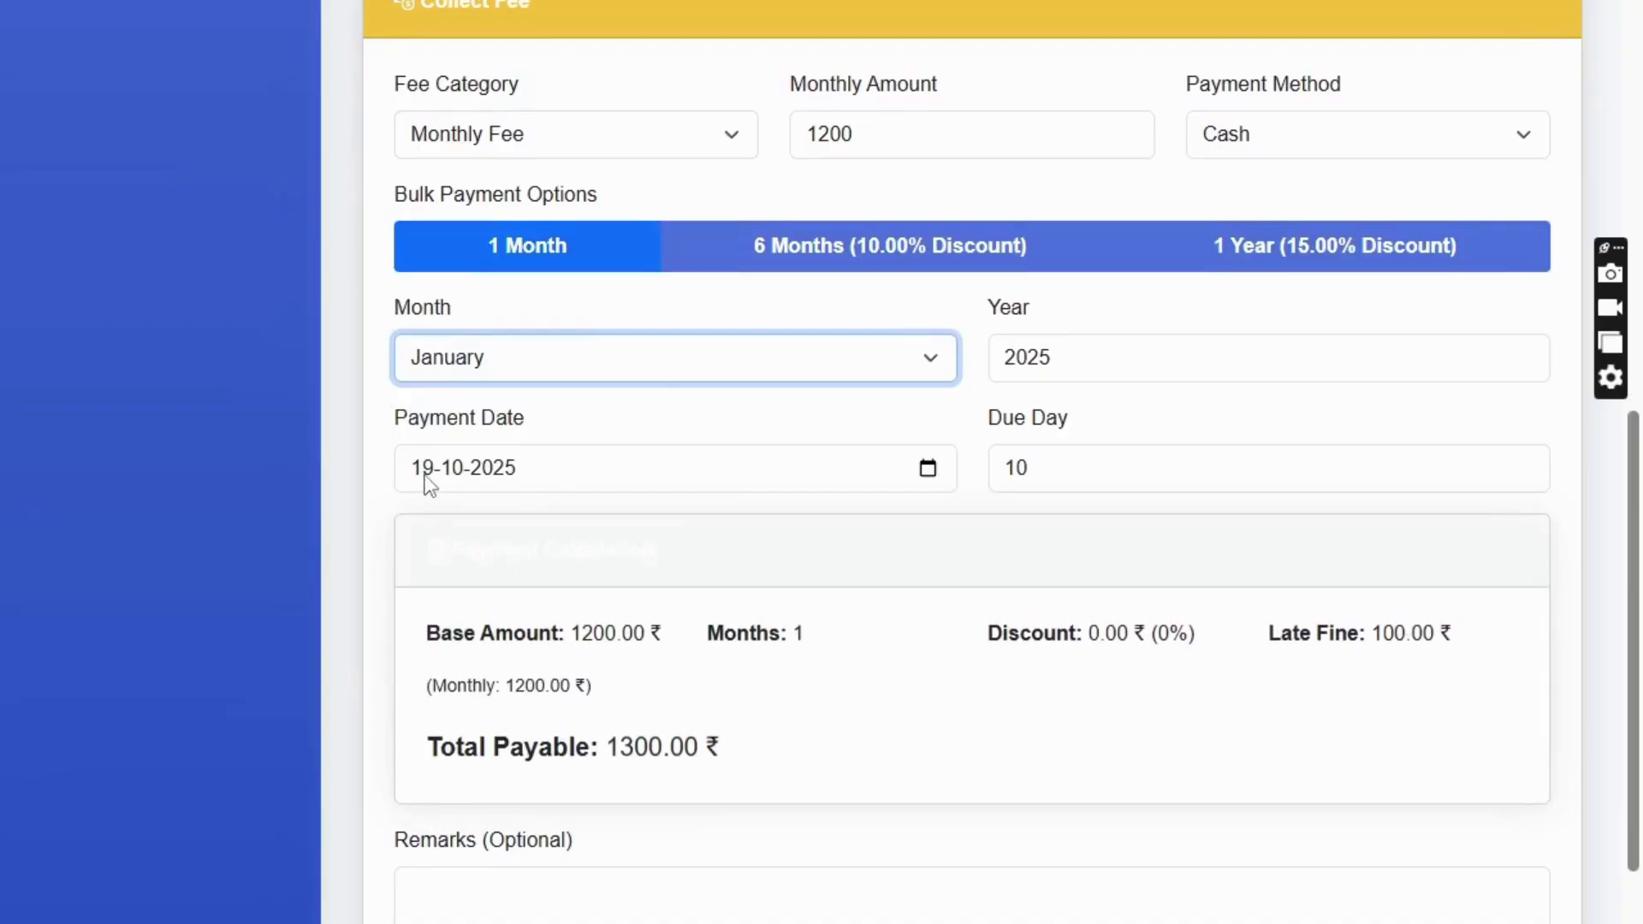
pyautogui.click(575, 913)
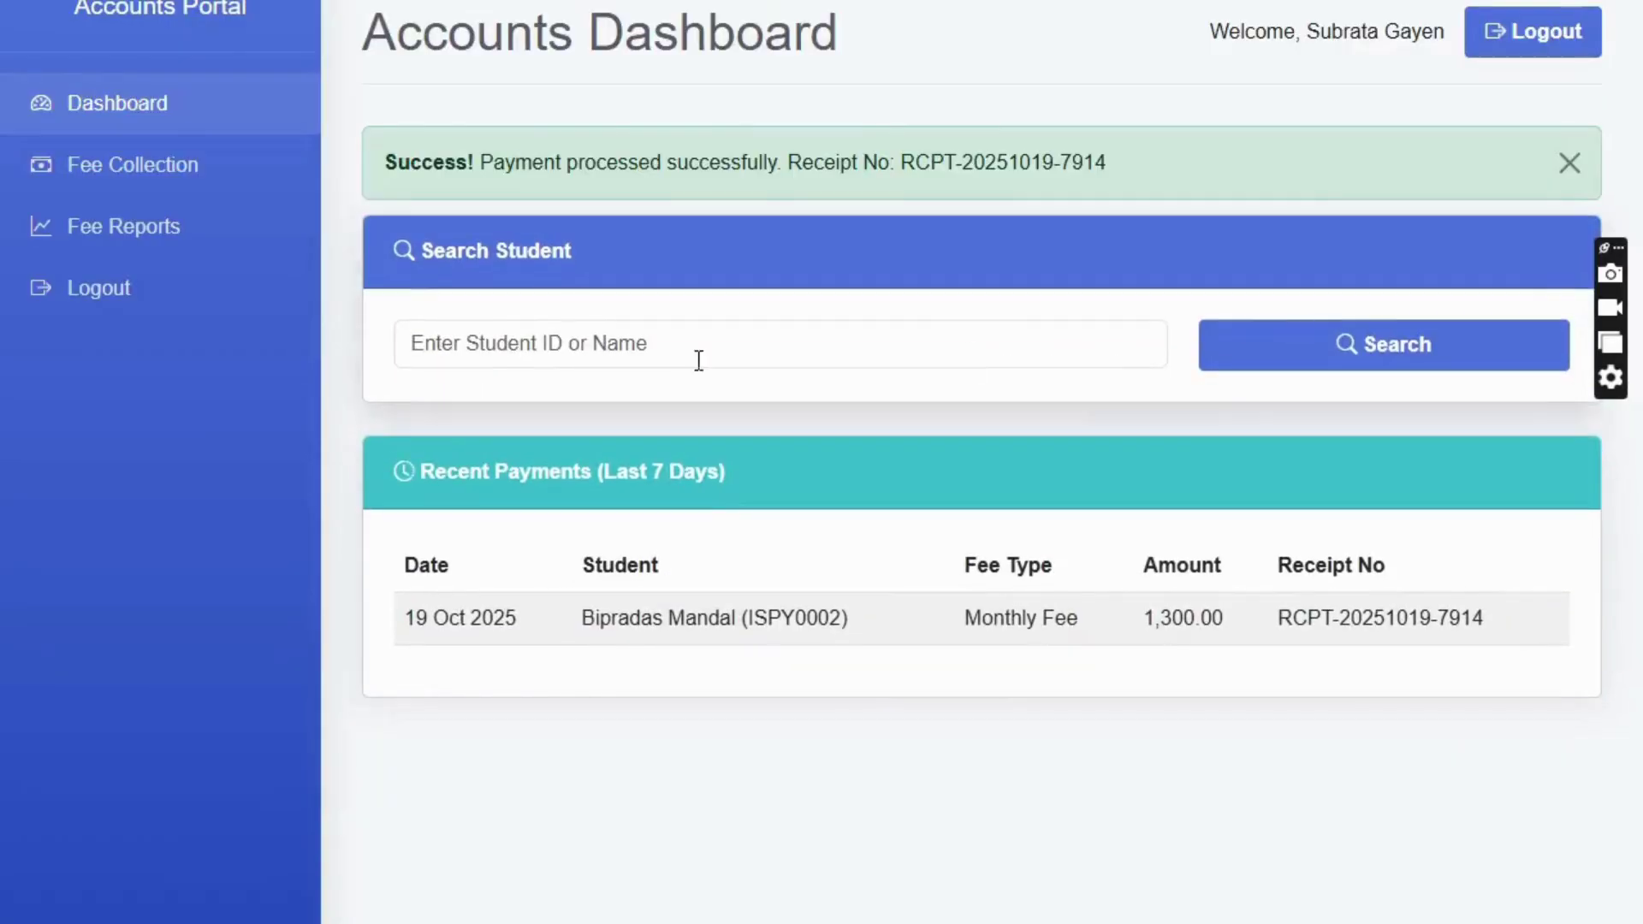
# - Dismiss the payment success alert and search the same student again to show Payment History
pyautogui.click(518, 349)
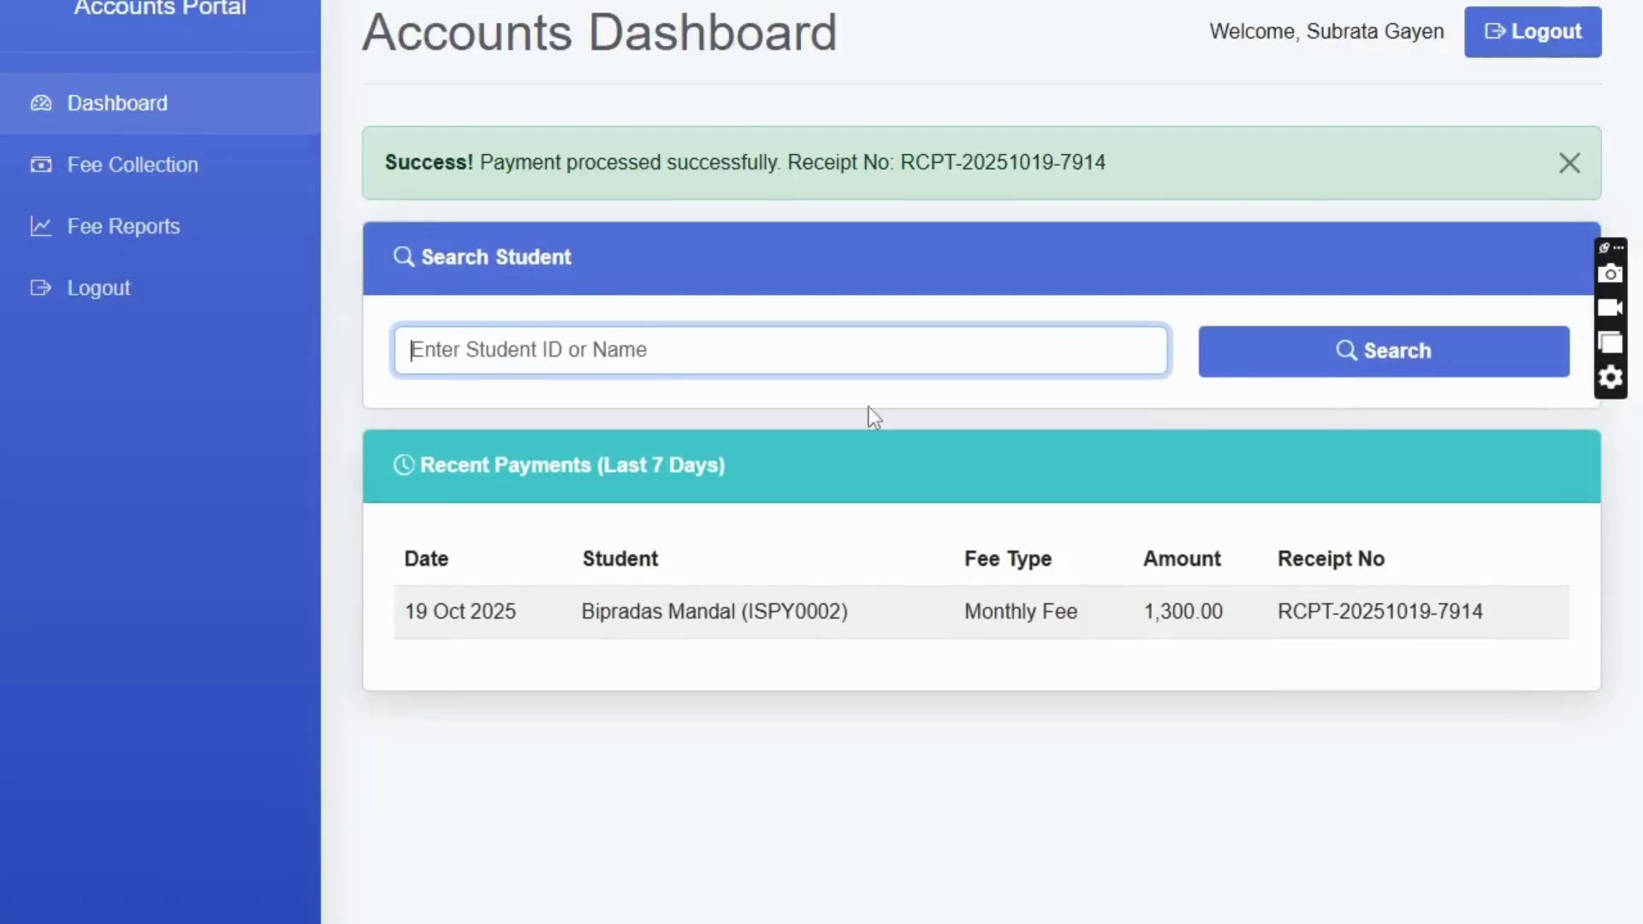
pyautogui.click(118, 107)
pyautogui.click(470, 236)
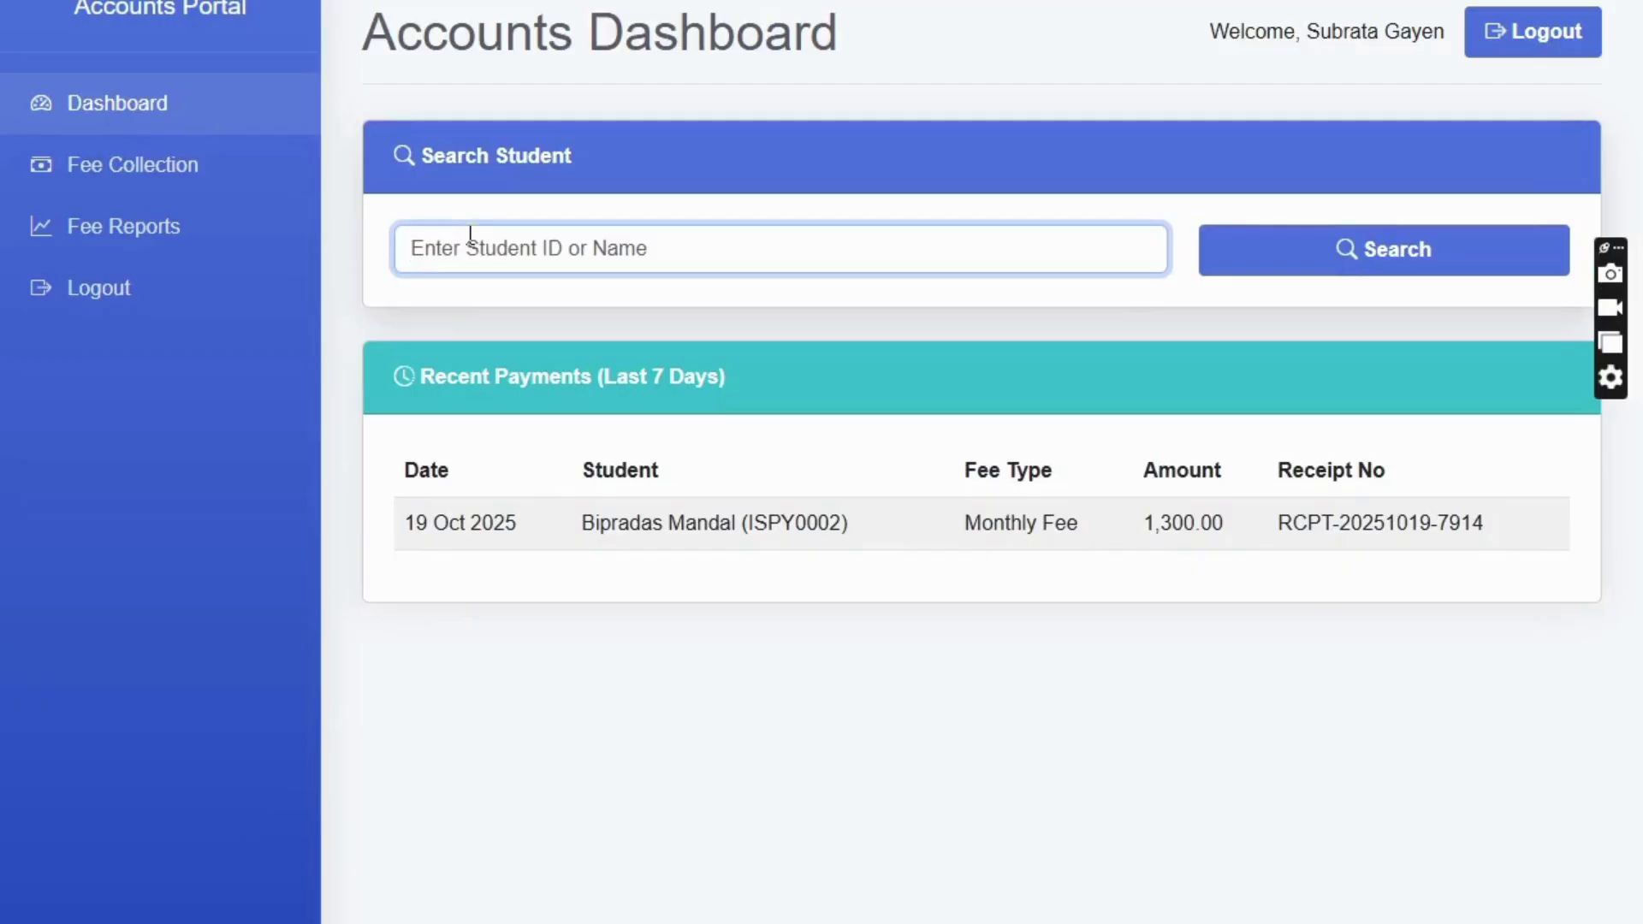
pyautogui.write('bipra')
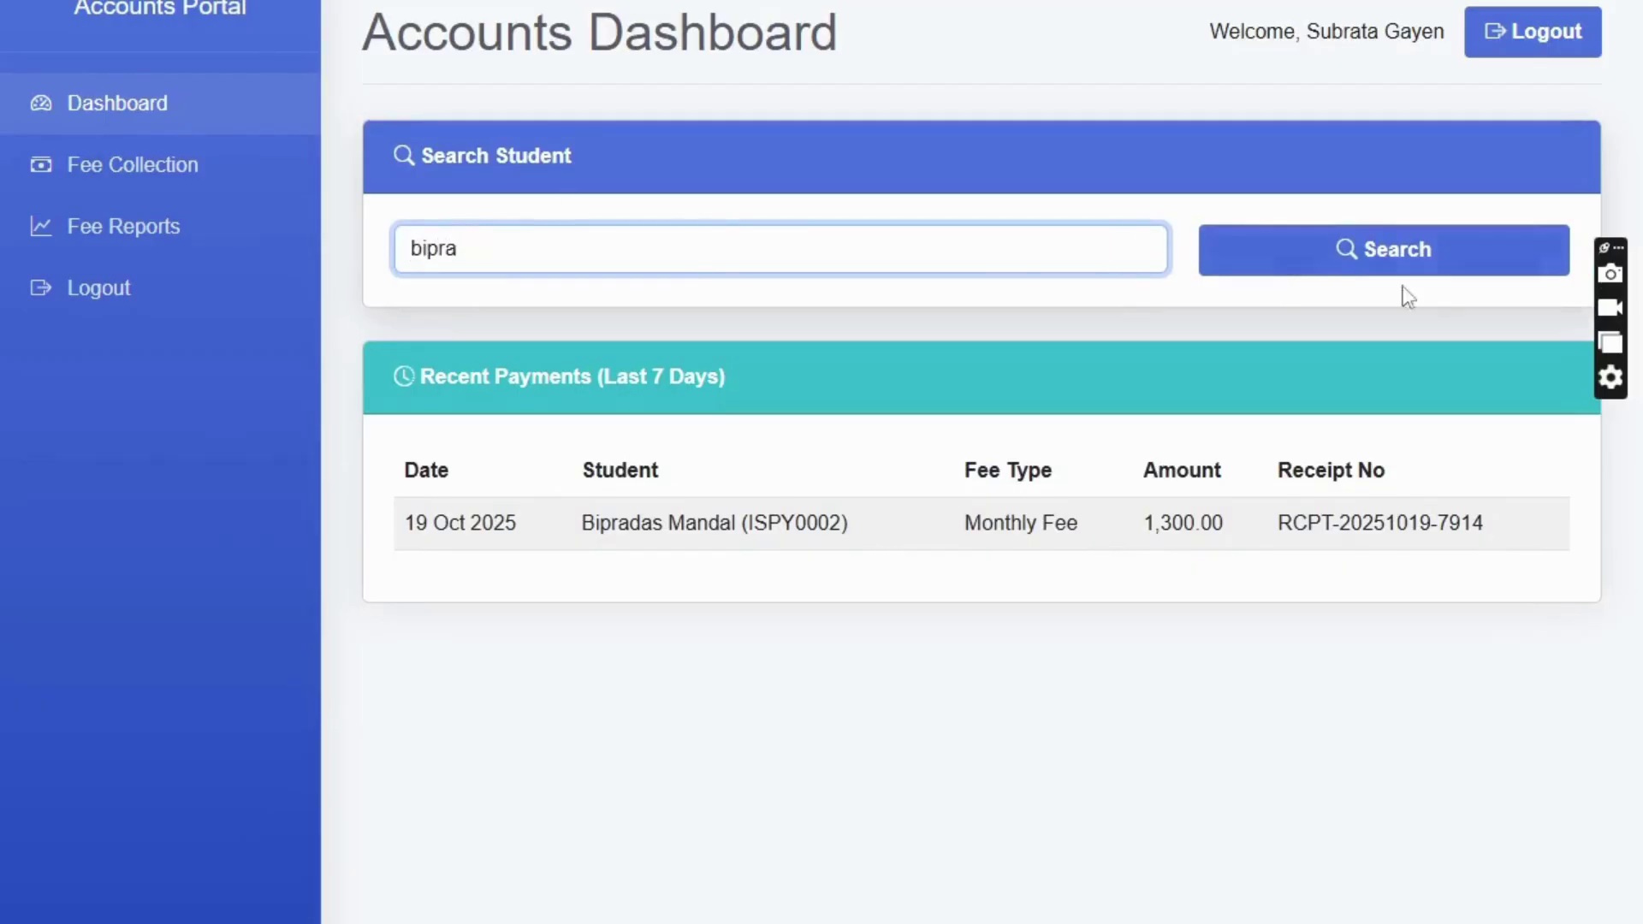
pyautogui.click(1425, 261)
pyautogui.scroll(-10, 642, 426)
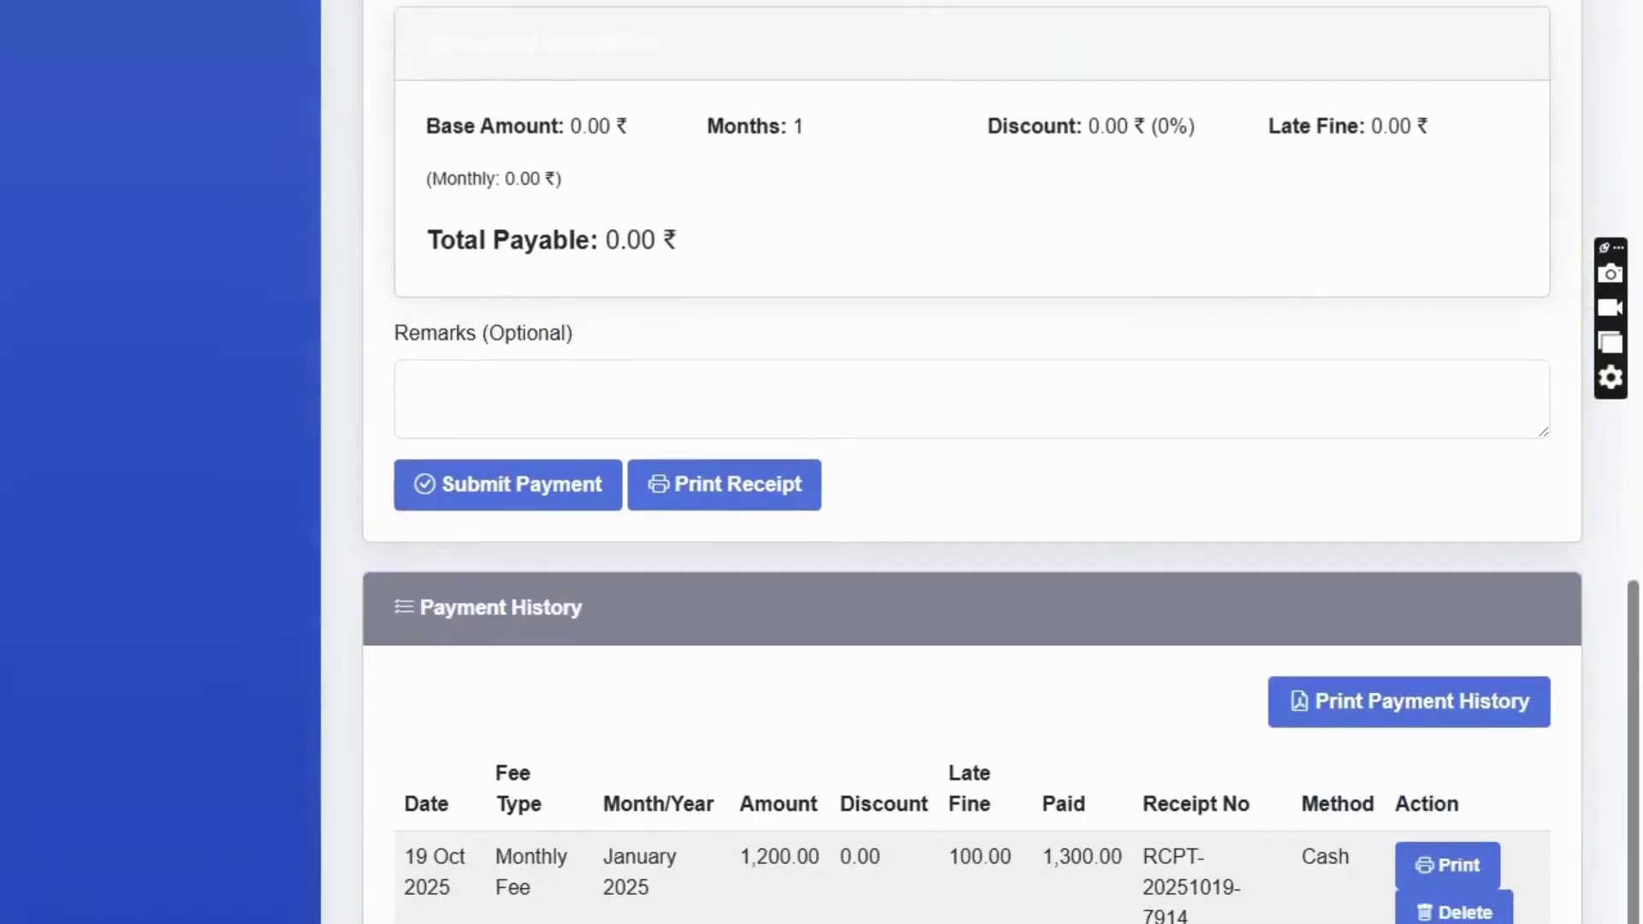
# - Print the January receipt, check its Monthly Fee type, period and 1,300.00 total, then close it
pyautogui.click(1447, 865)
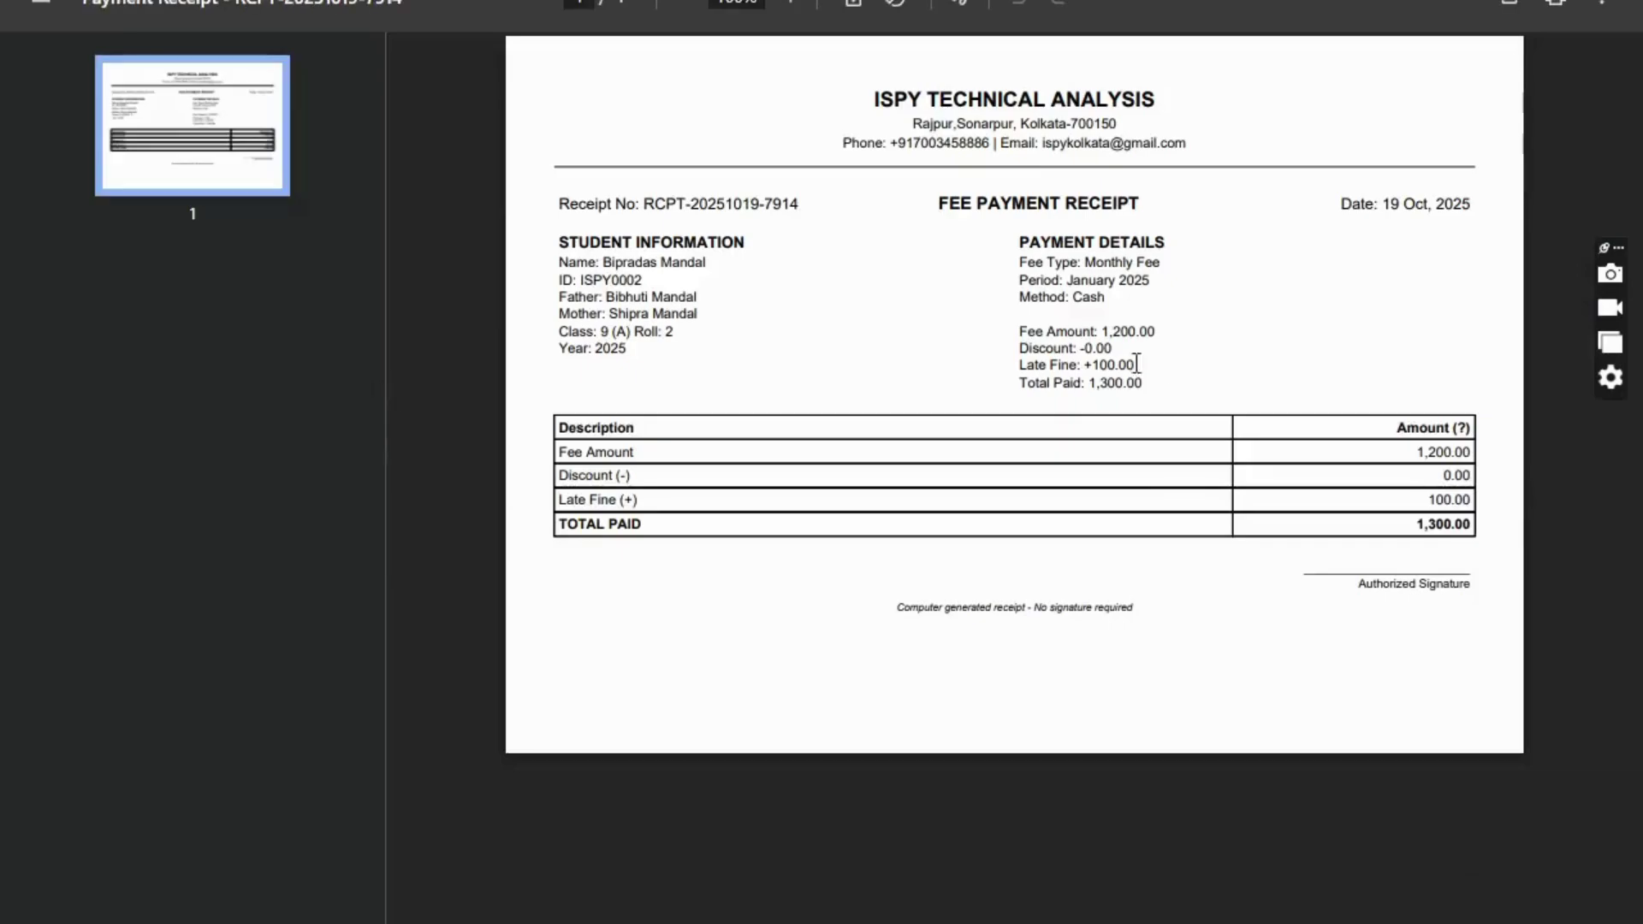
pyautogui.scroll(3, 1346, 228)
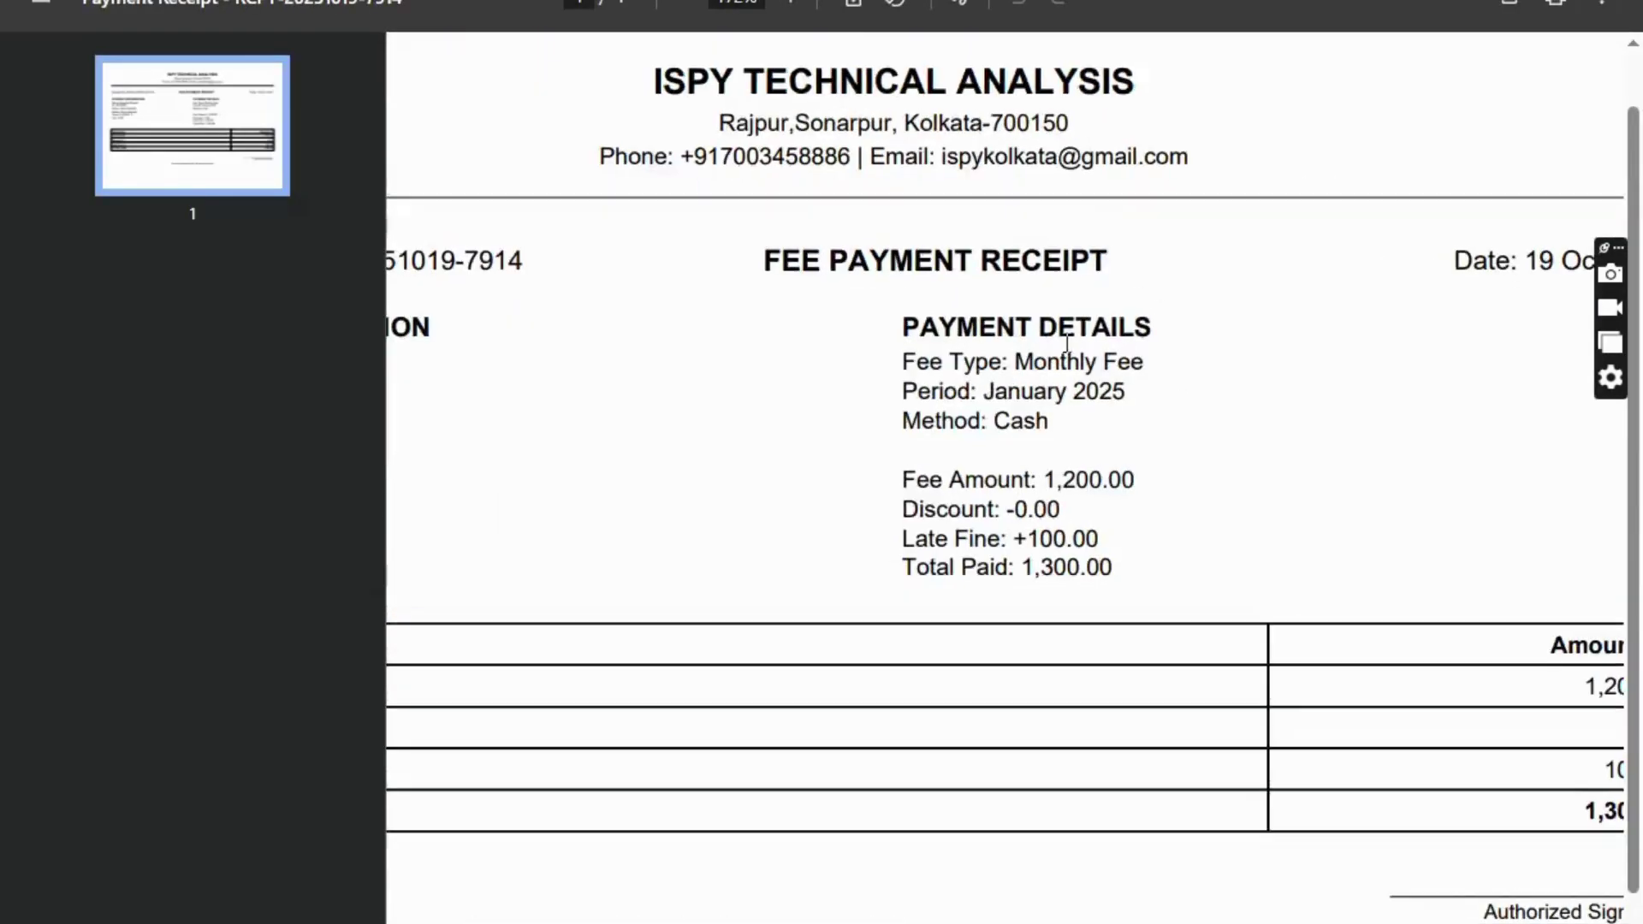
pyautogui.moveTo(1014, 361); pyautogui.dragTo(1158, 358)
pyautogui.click(1157, 358)
pyautogui.moveTo(902, 391); pyautogui.dragTo(1148, 407)
pyautogui.scroll(-2, 1014, 317)
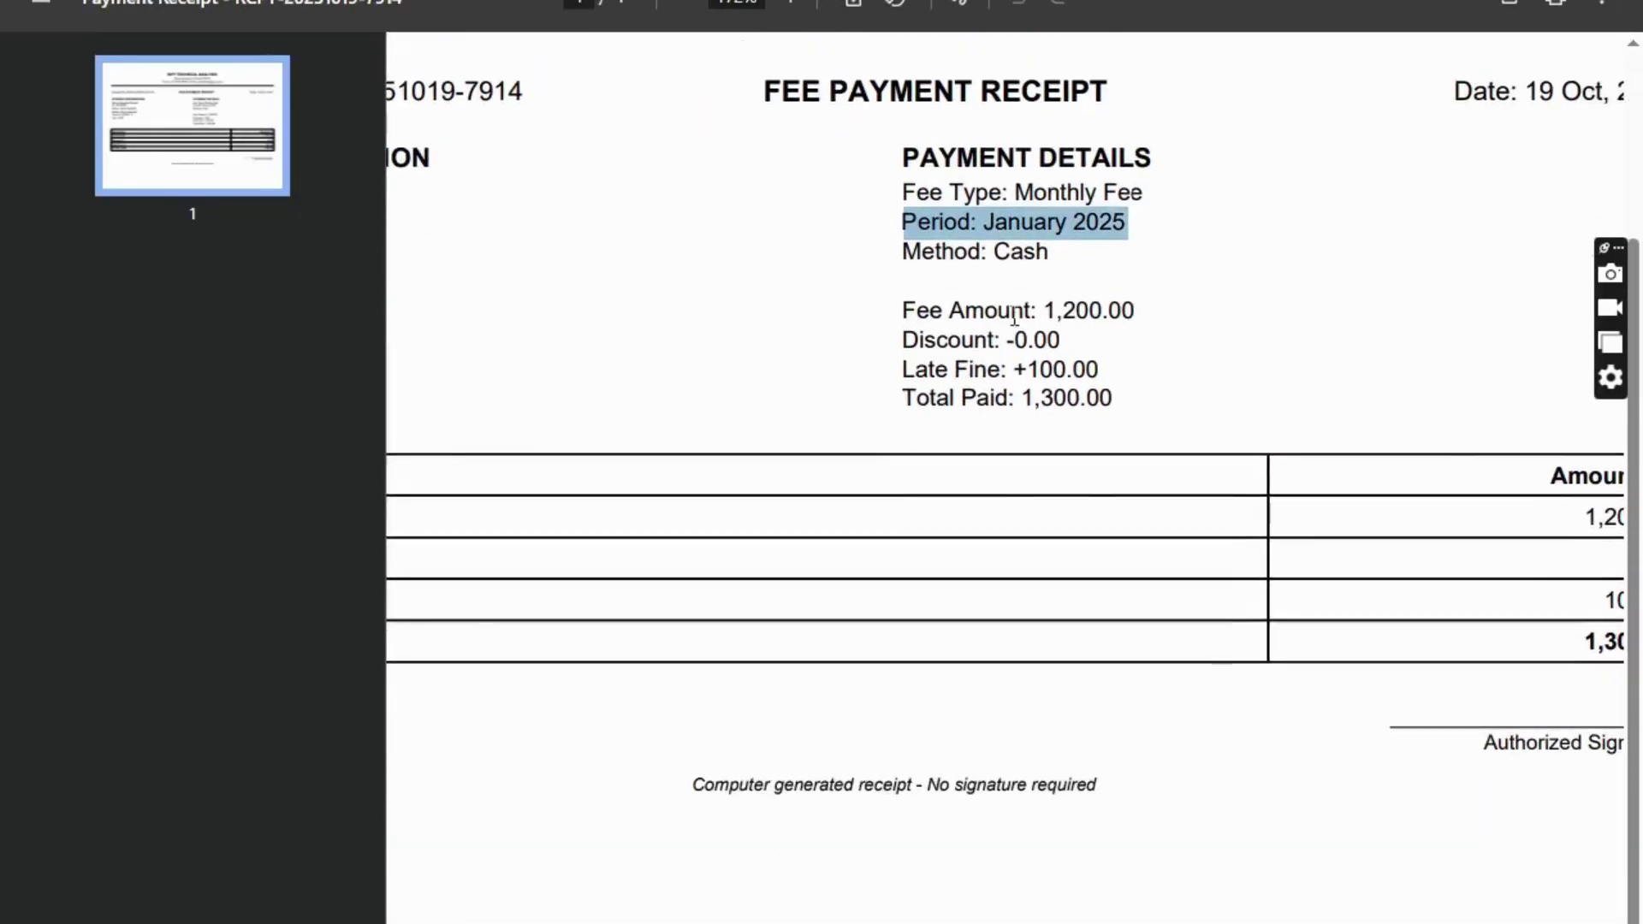
pyautogui.scroll(-4, 1014, 316)
pyautogui.scroll(3, 1492, 487)
pyautogui.scroll(-3, 1437, 526)
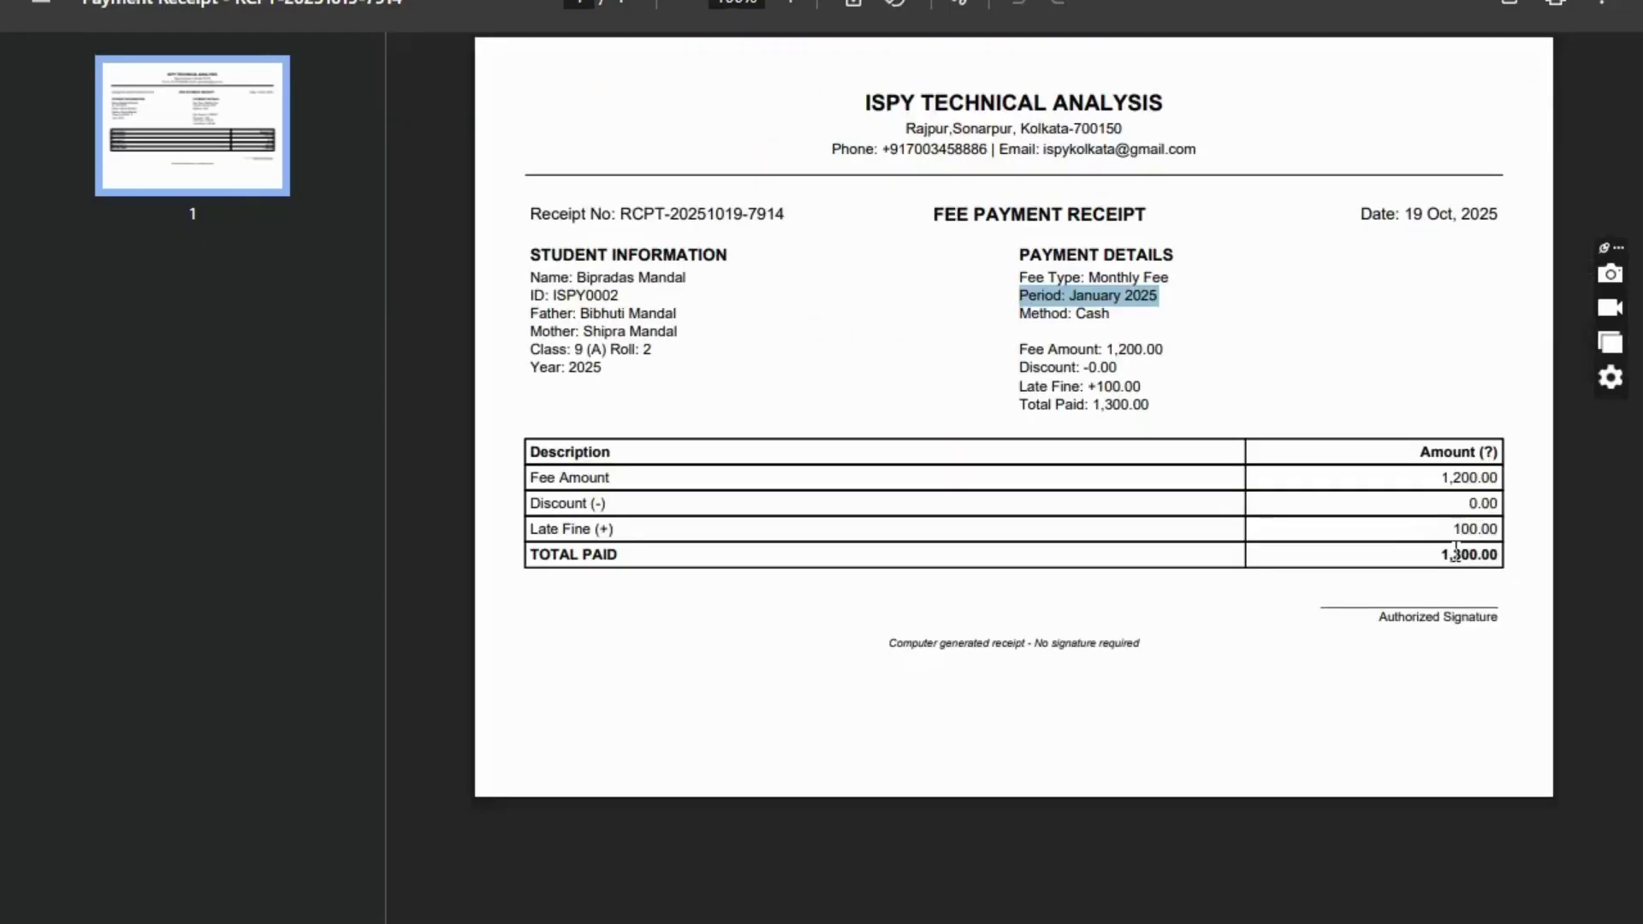
pyautogui.moveTo(1452, 529); pyautogui.dragTo(1443, 564)
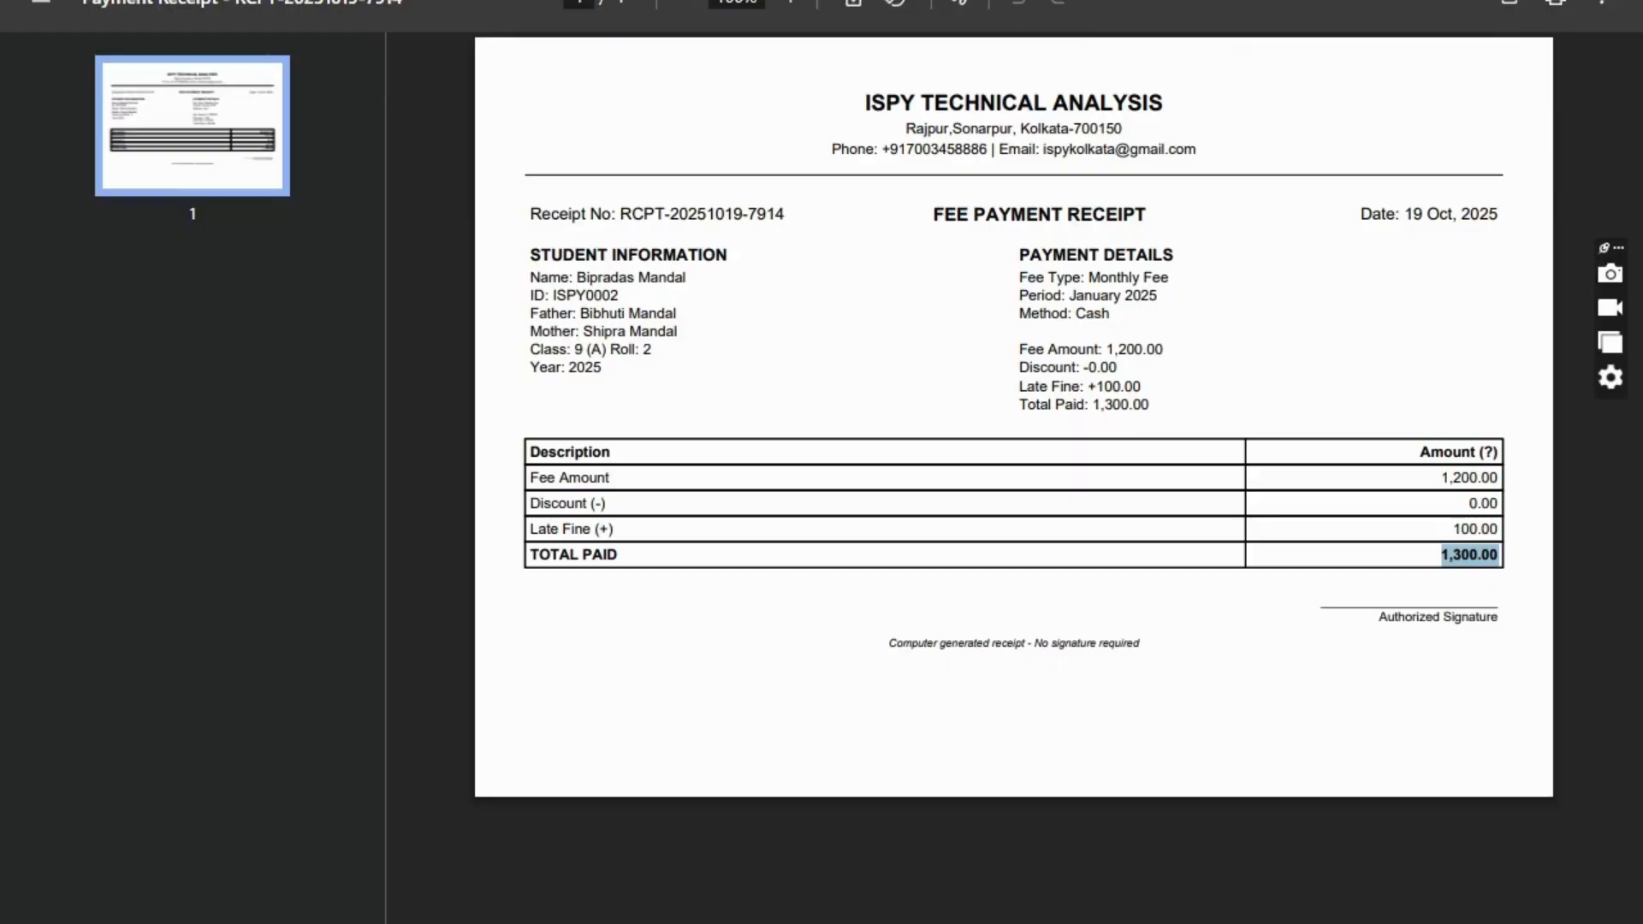
pyautogui.hotkey('ctrl', 'f')
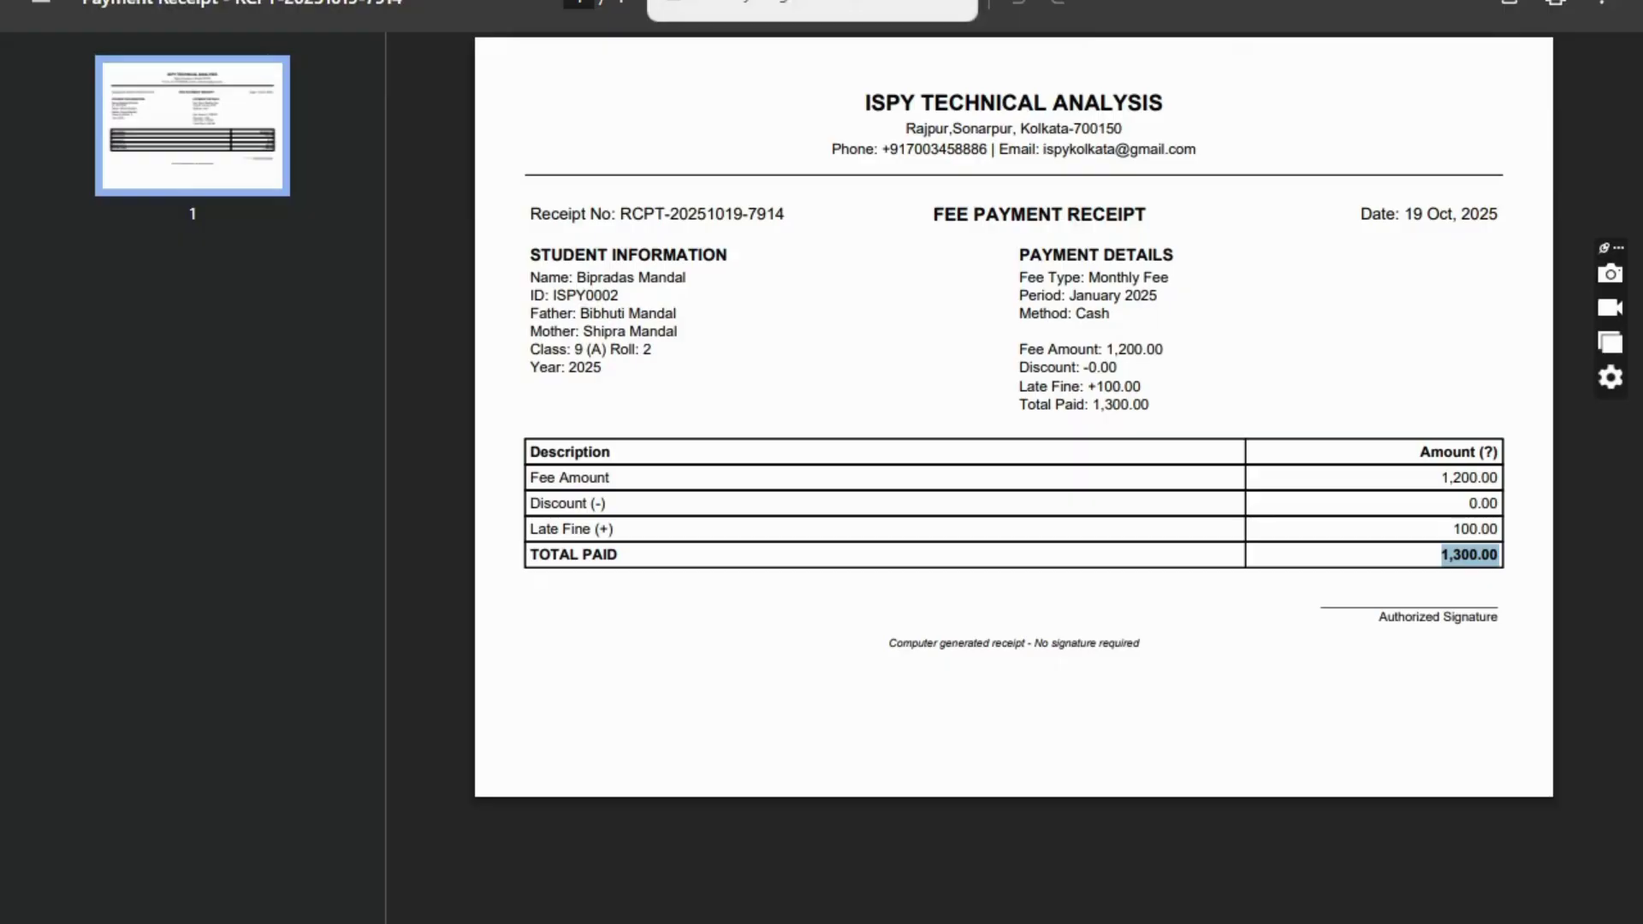
pyautogui.press('Escape')
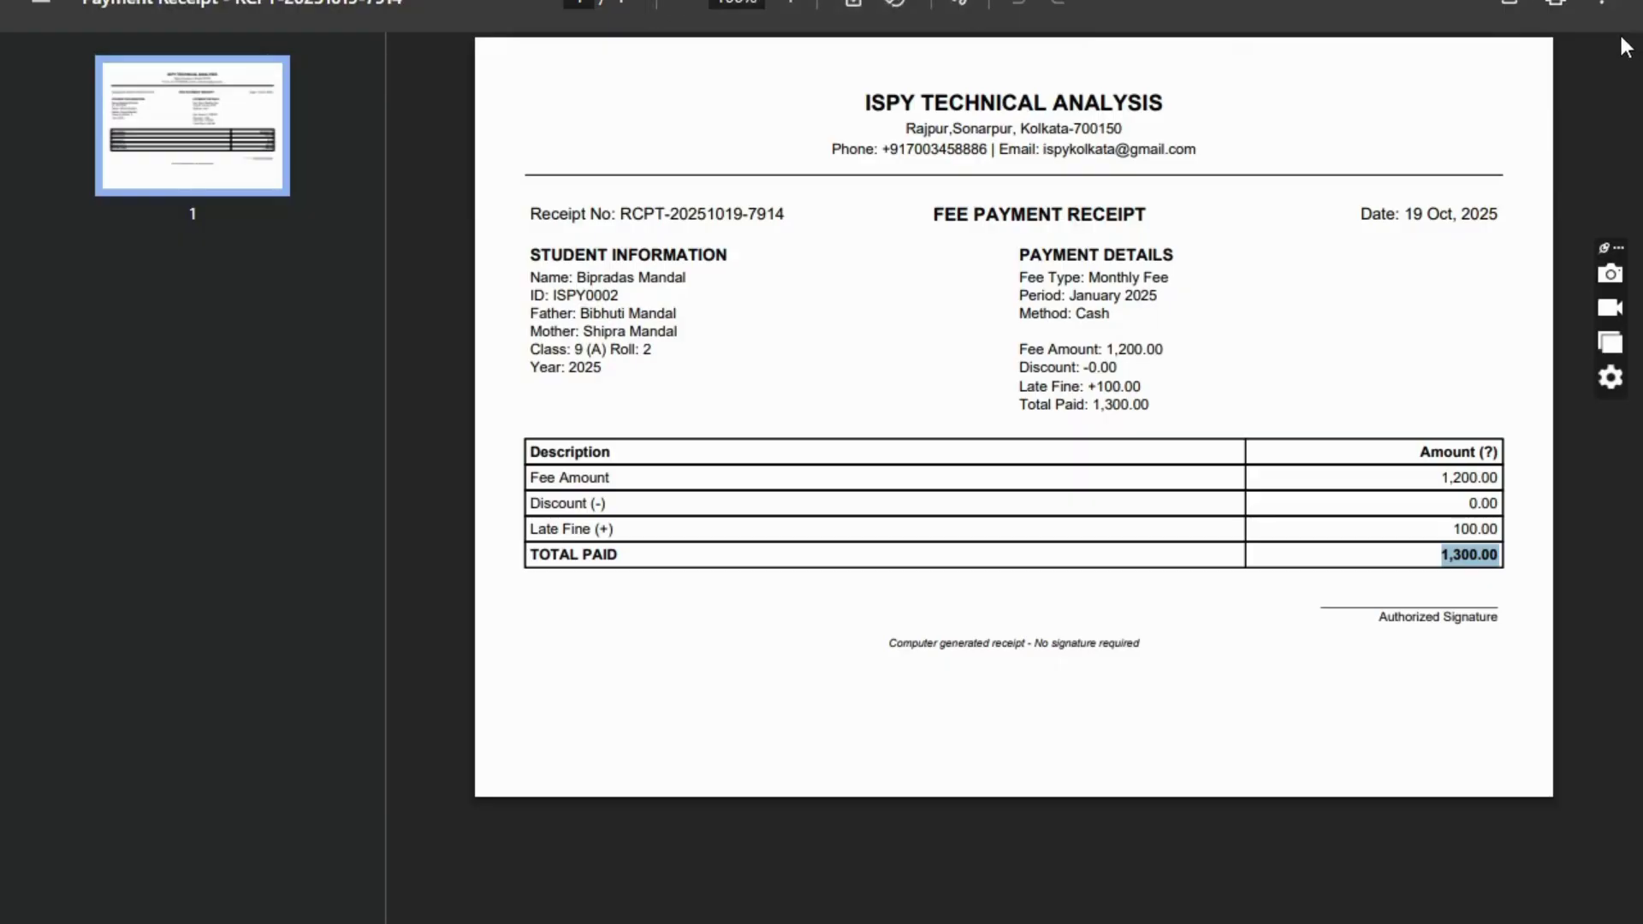
pyautogui.hotkey('ctrl', 'w')
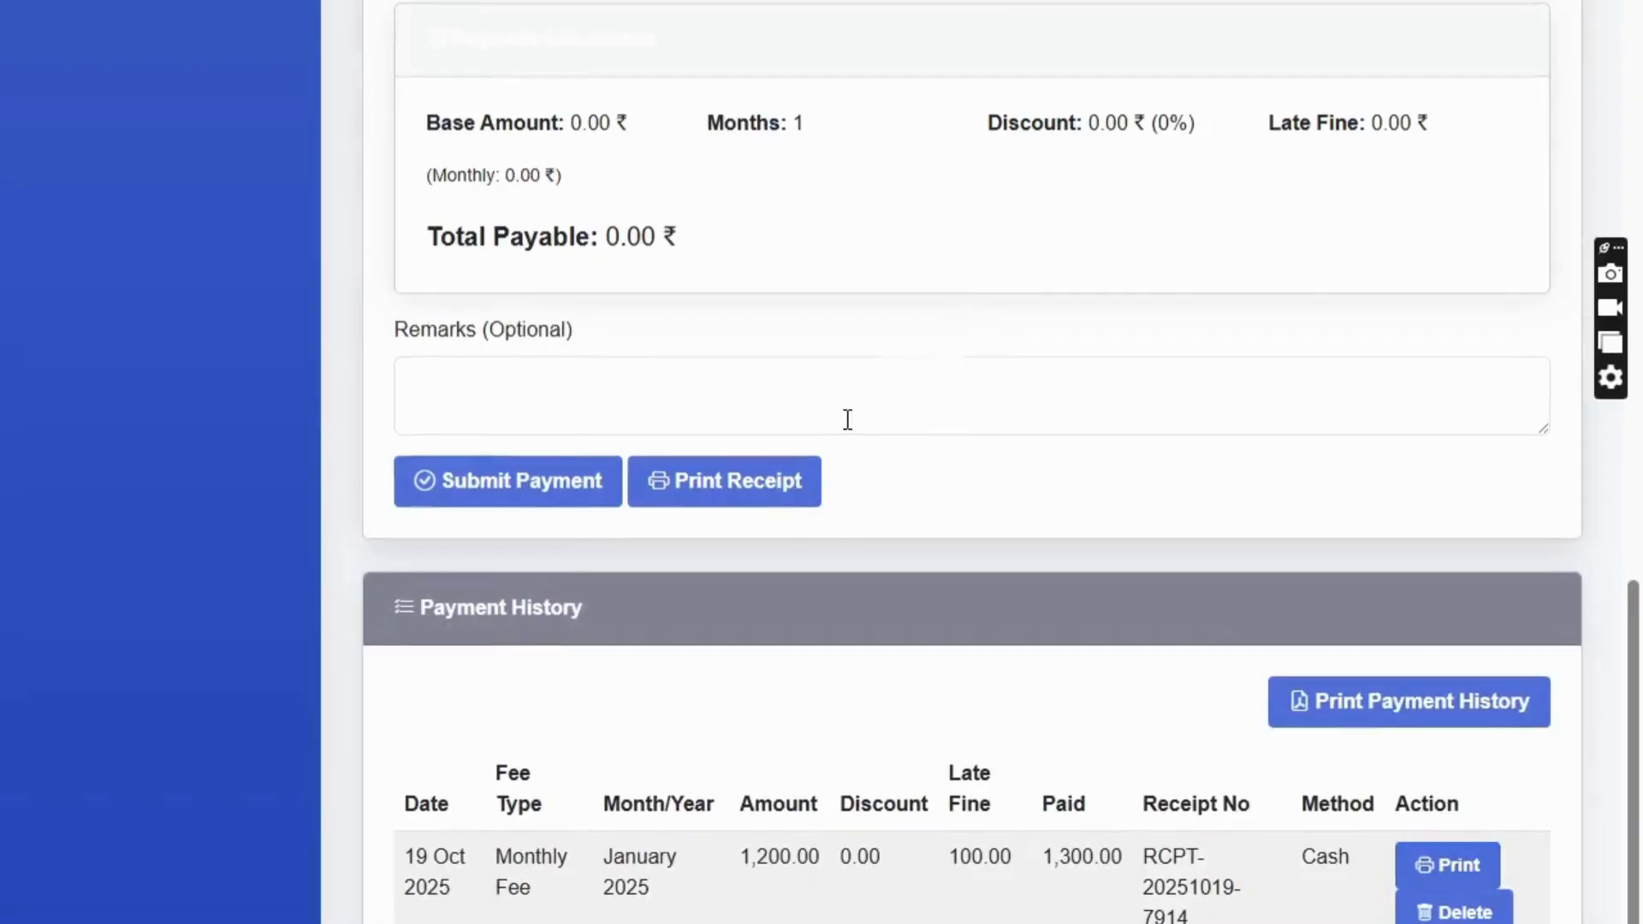
# - Log out of the accounts portal
pyautogui.scroll(14, 961, 319)
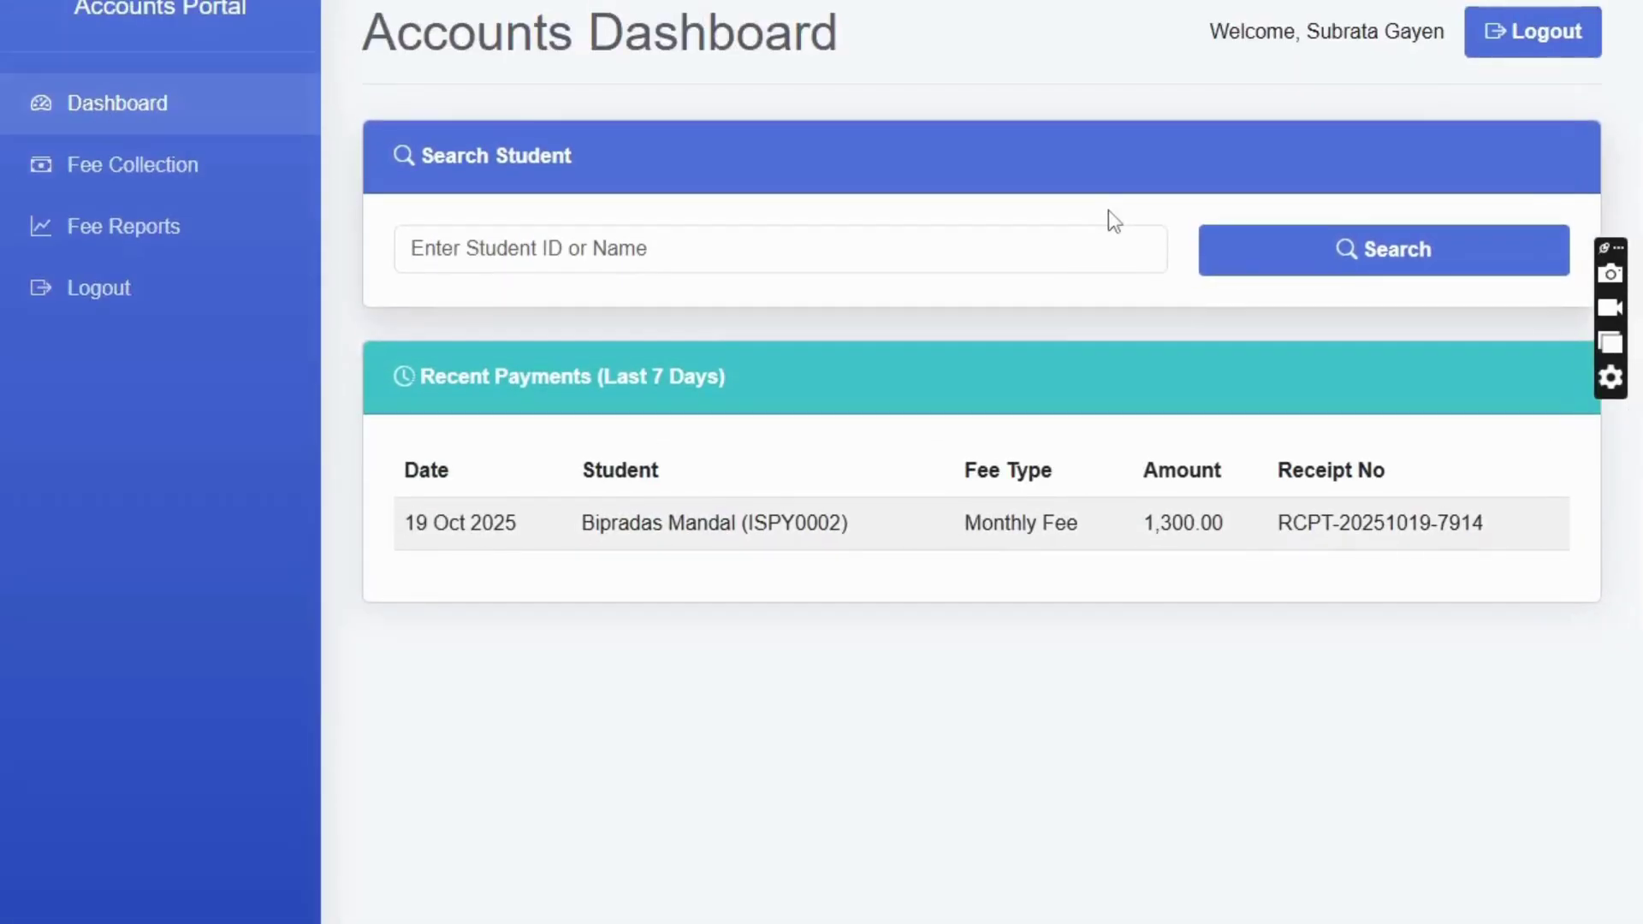
pyautogui.click(1556, 36)
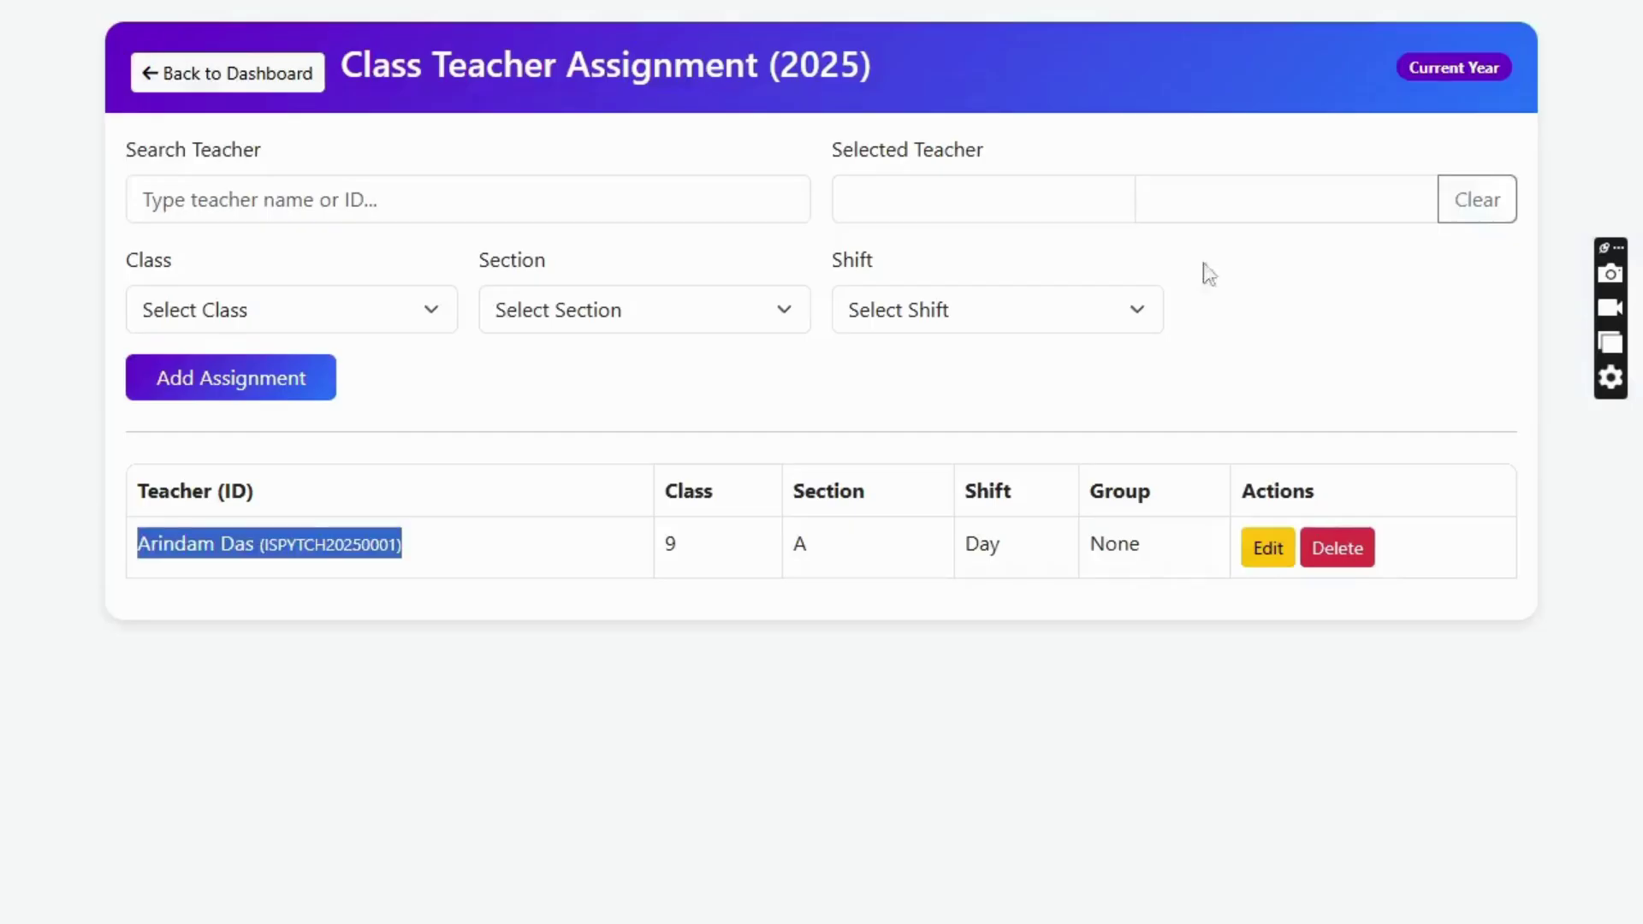
pyautogui.click(273, 68)
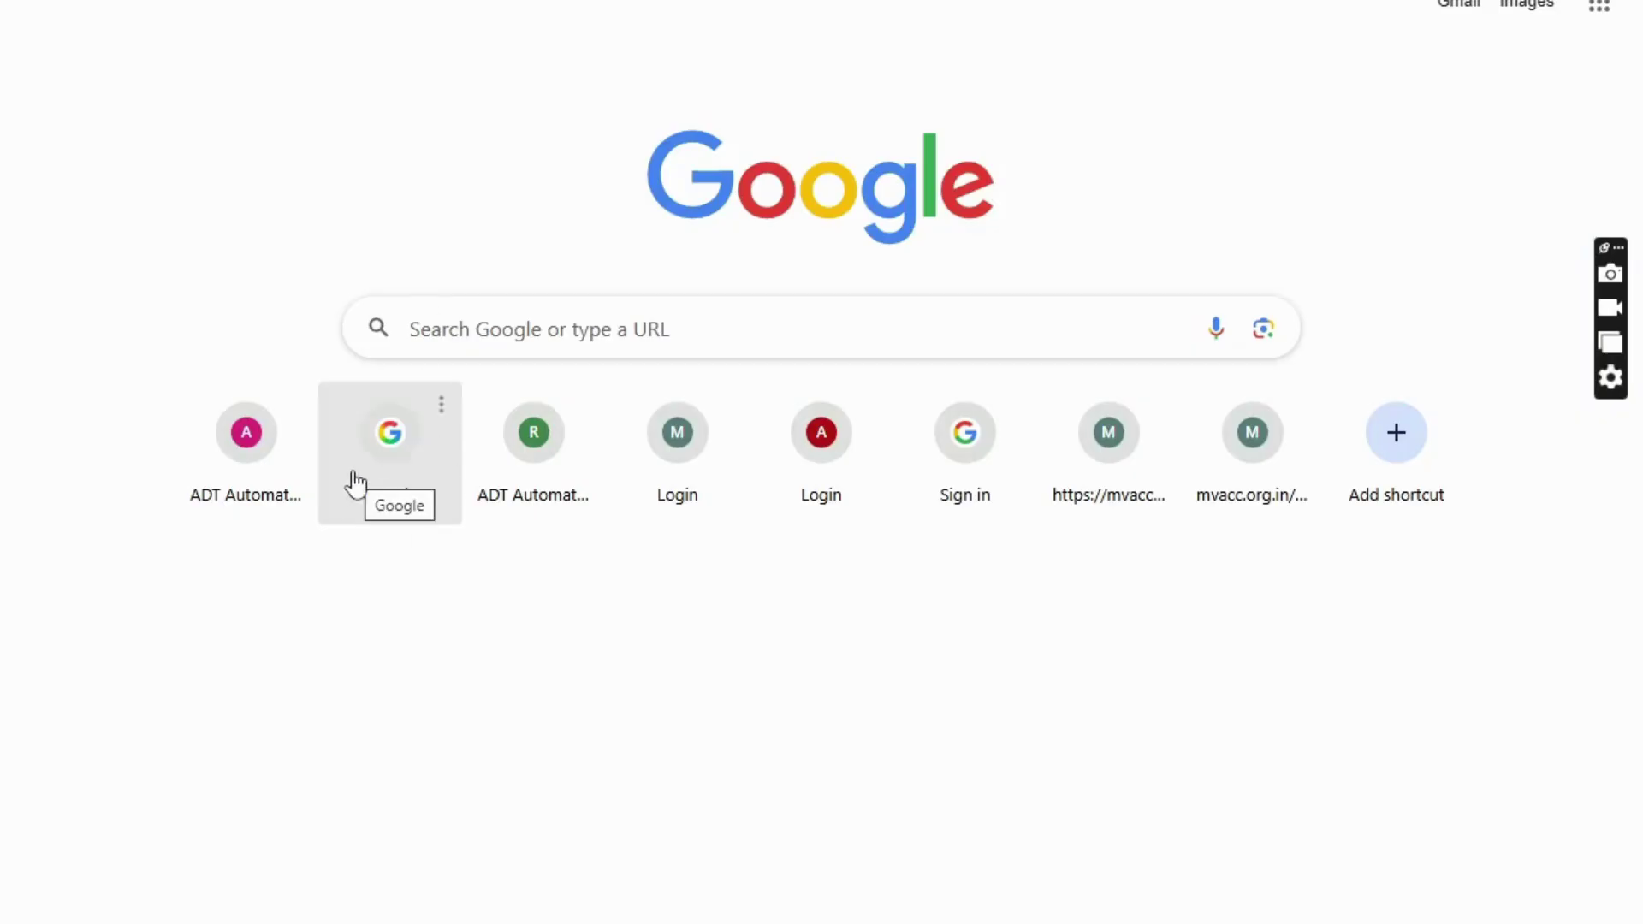
# - Reopen the ADT Automatic School Attendance site from Chrome's new-tab page
pyautogui.click(260, 451)
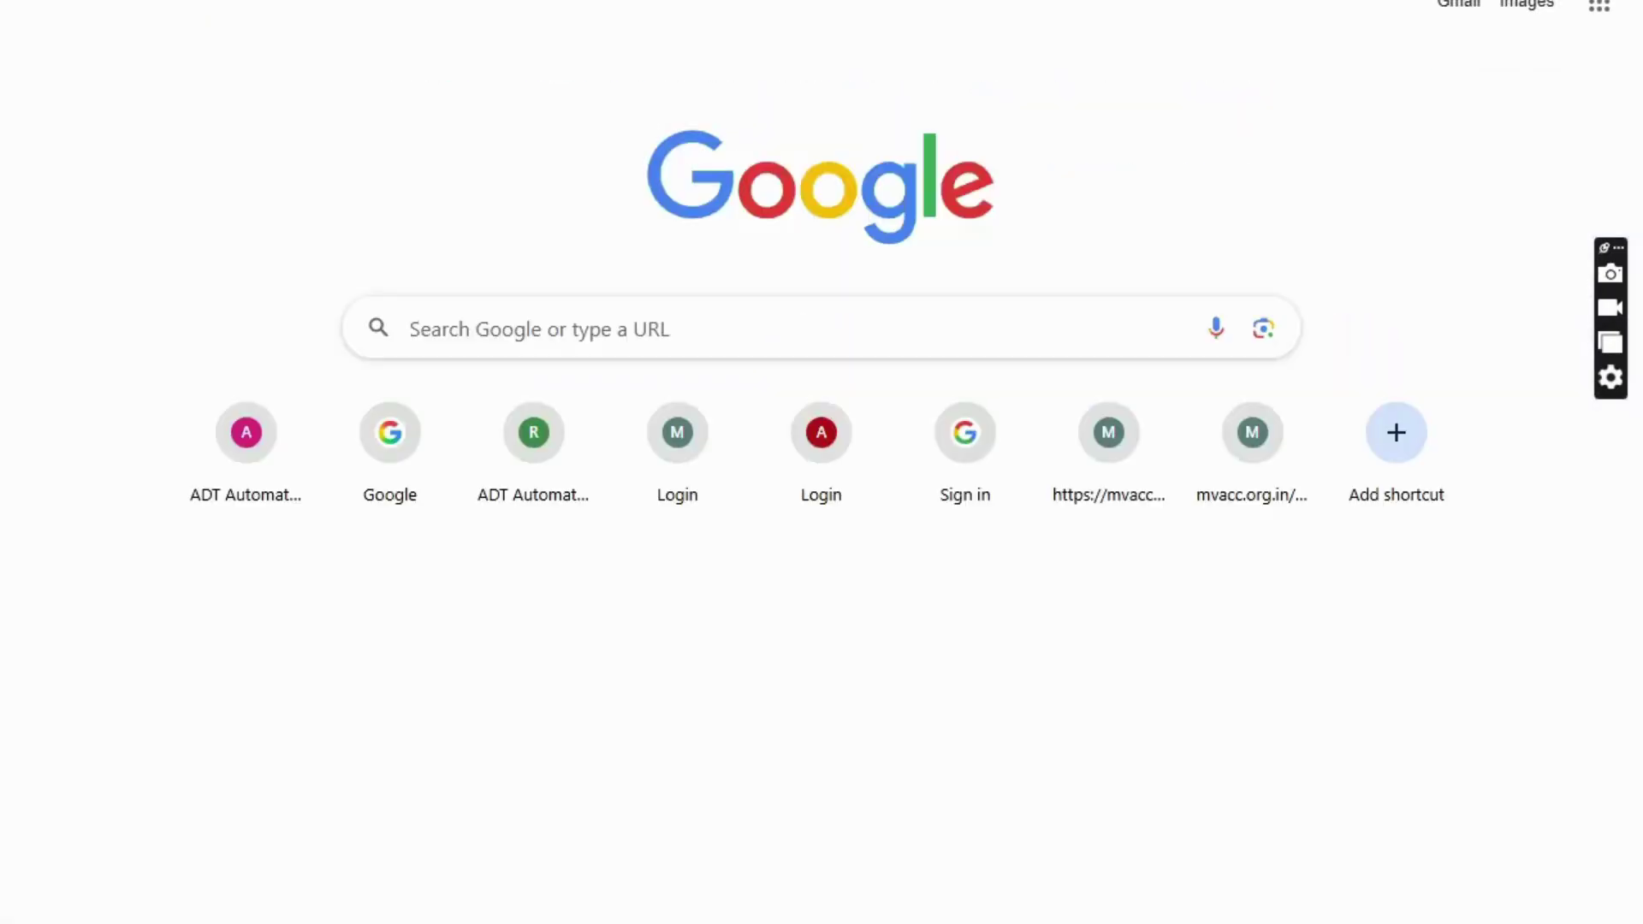
pyautogui.click(599, 330)
pyautogui.write('ad')
pyautogui.press('Return')
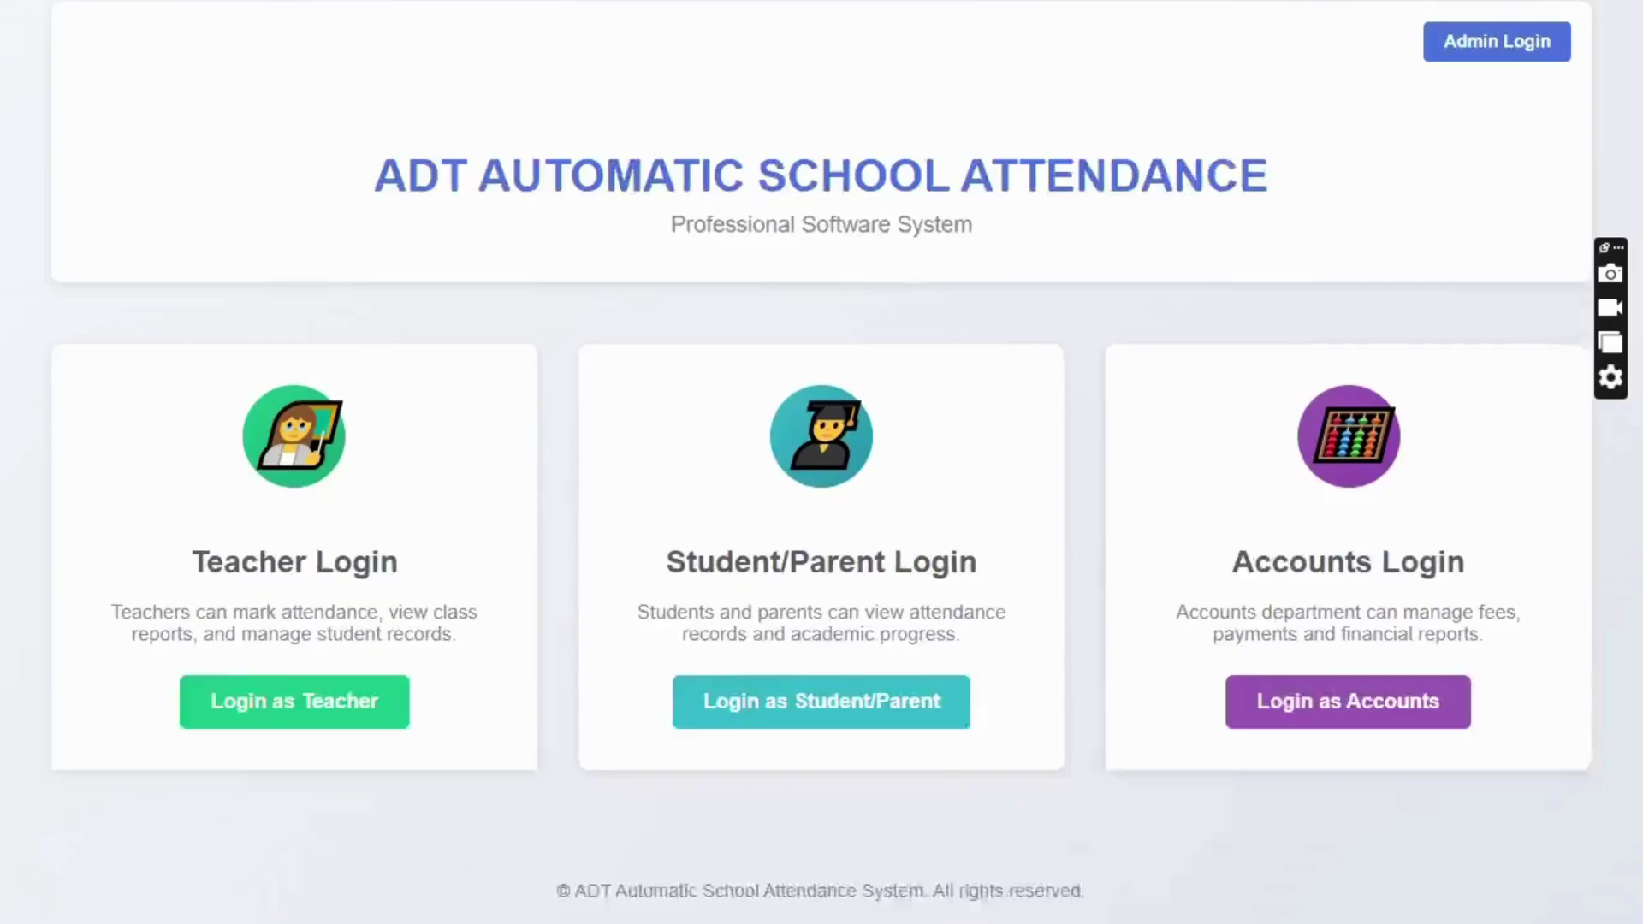